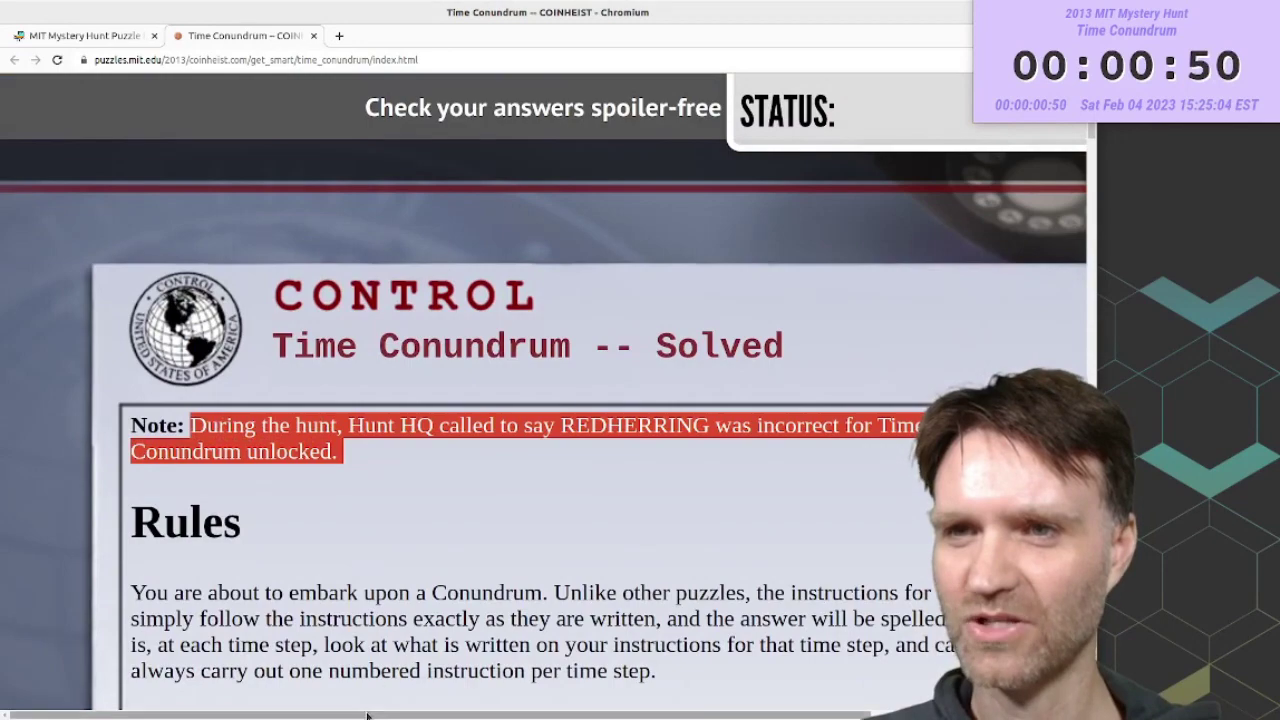
- Read through the Time Conundrum puzzle page, covering the rules, item definitions, warmups and numbered instructions up to 32
drag(367, 716, 449, 716)
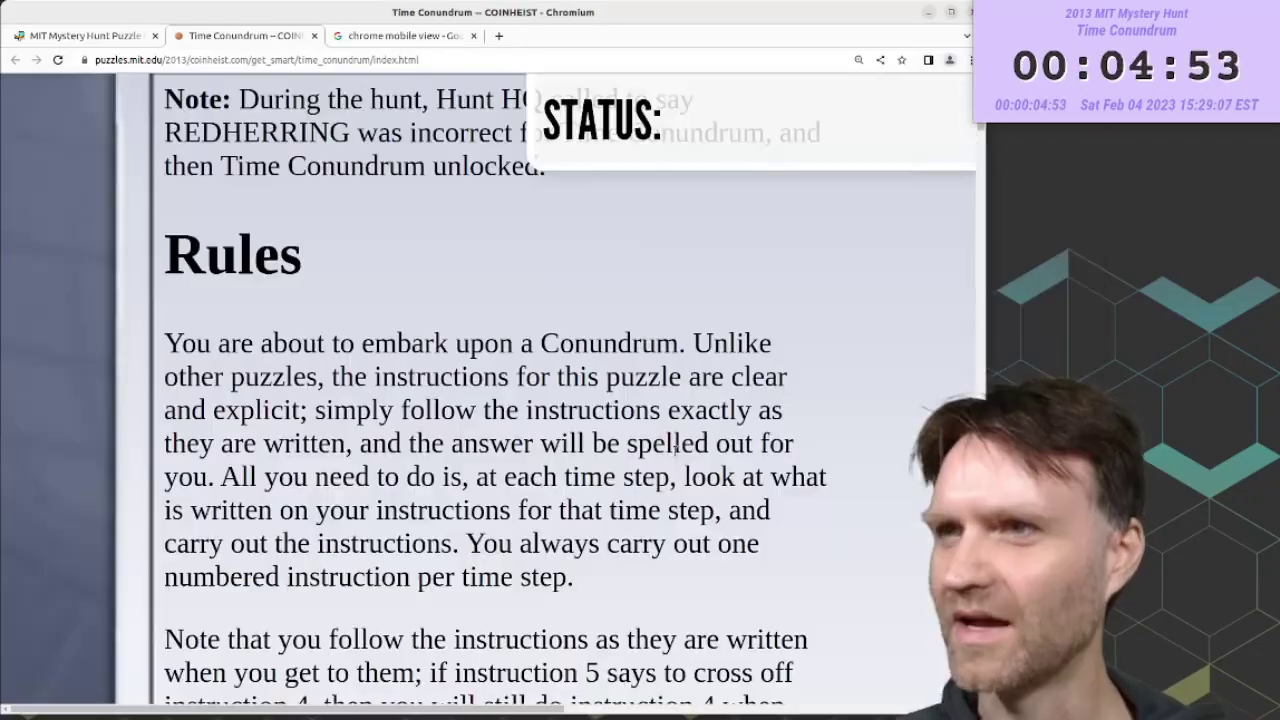
scroll(983, 180, down, 10)
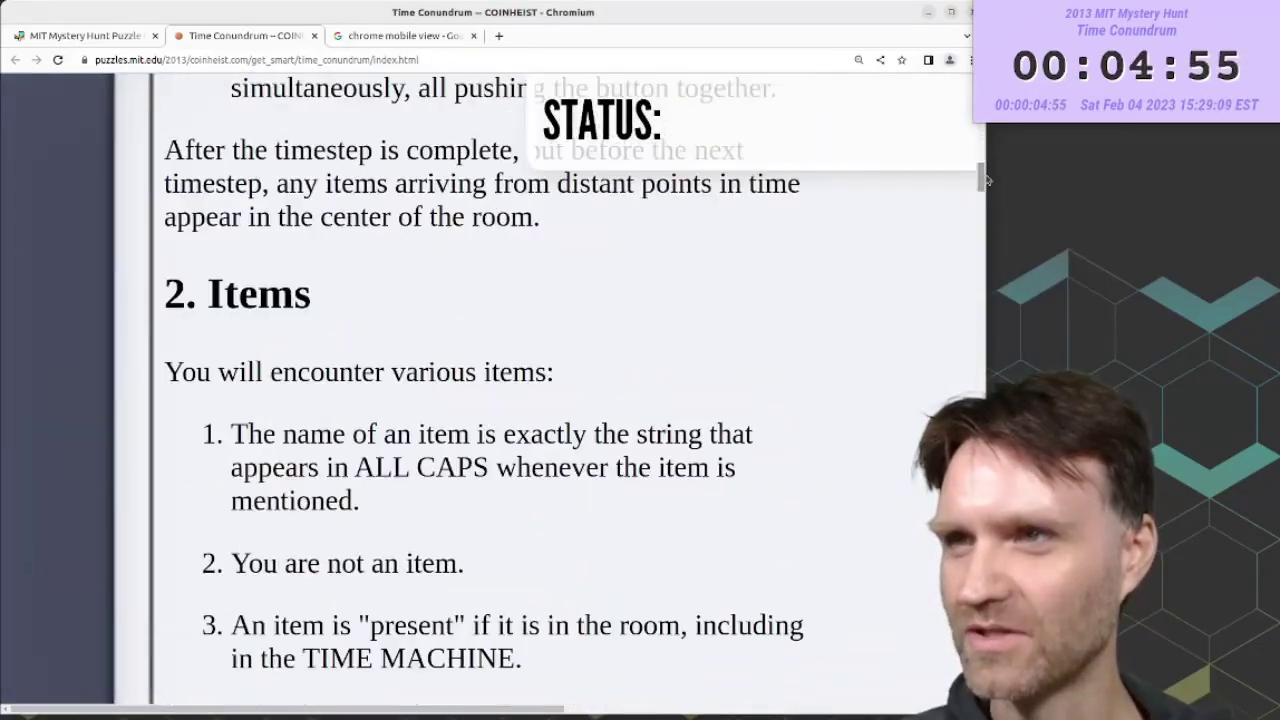
scroll(983, 180, down, 15)
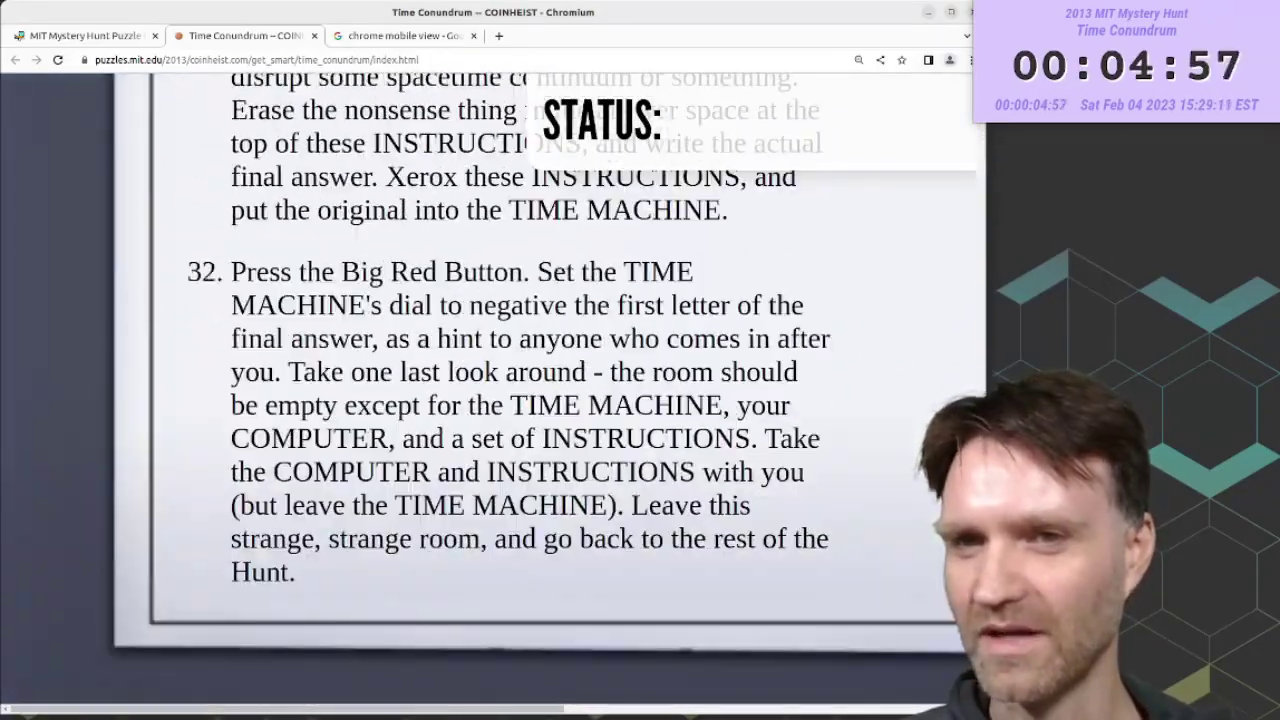
scroll(802, 443, up, 15)
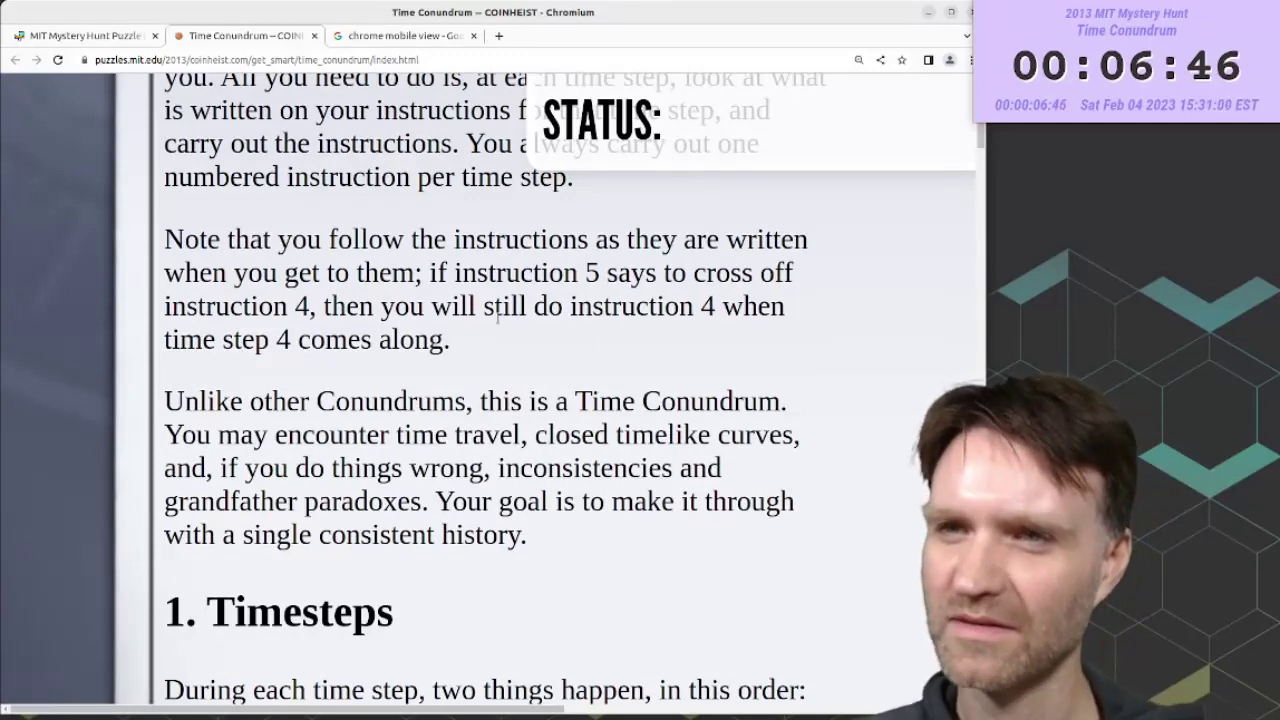
scroll(497, 316, down, 2)
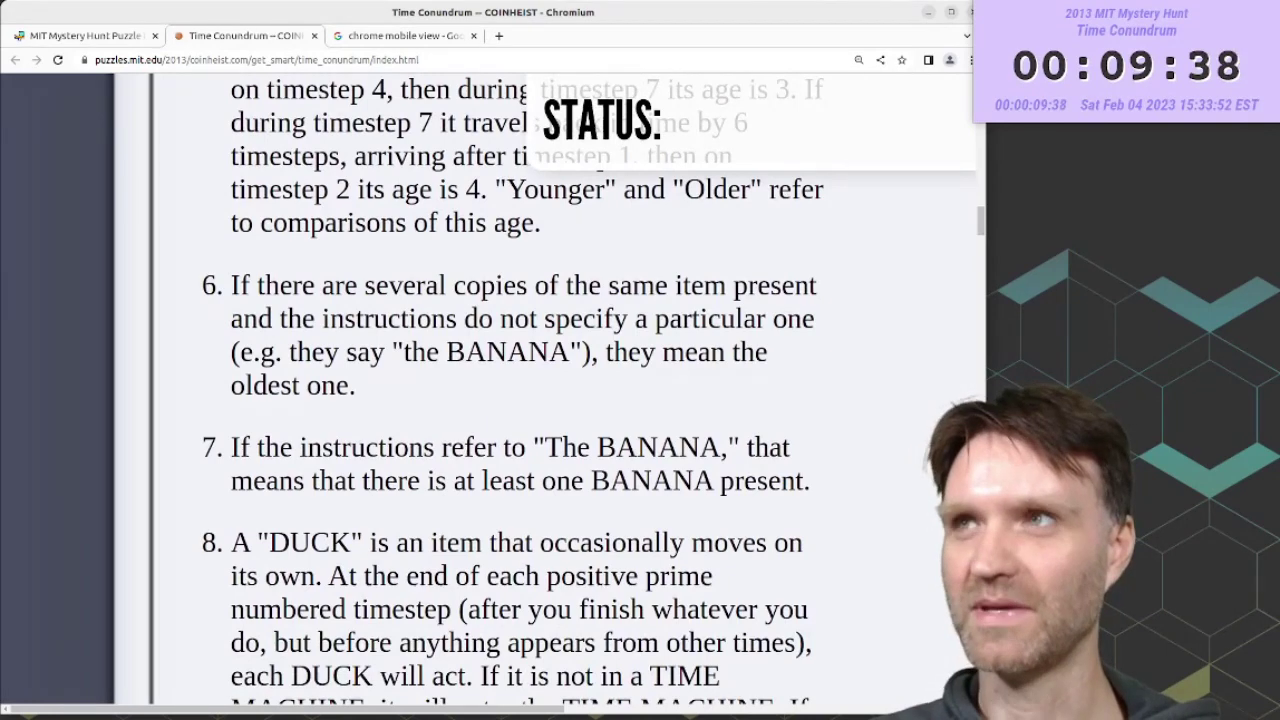
scroll(520, 400, up, 3)
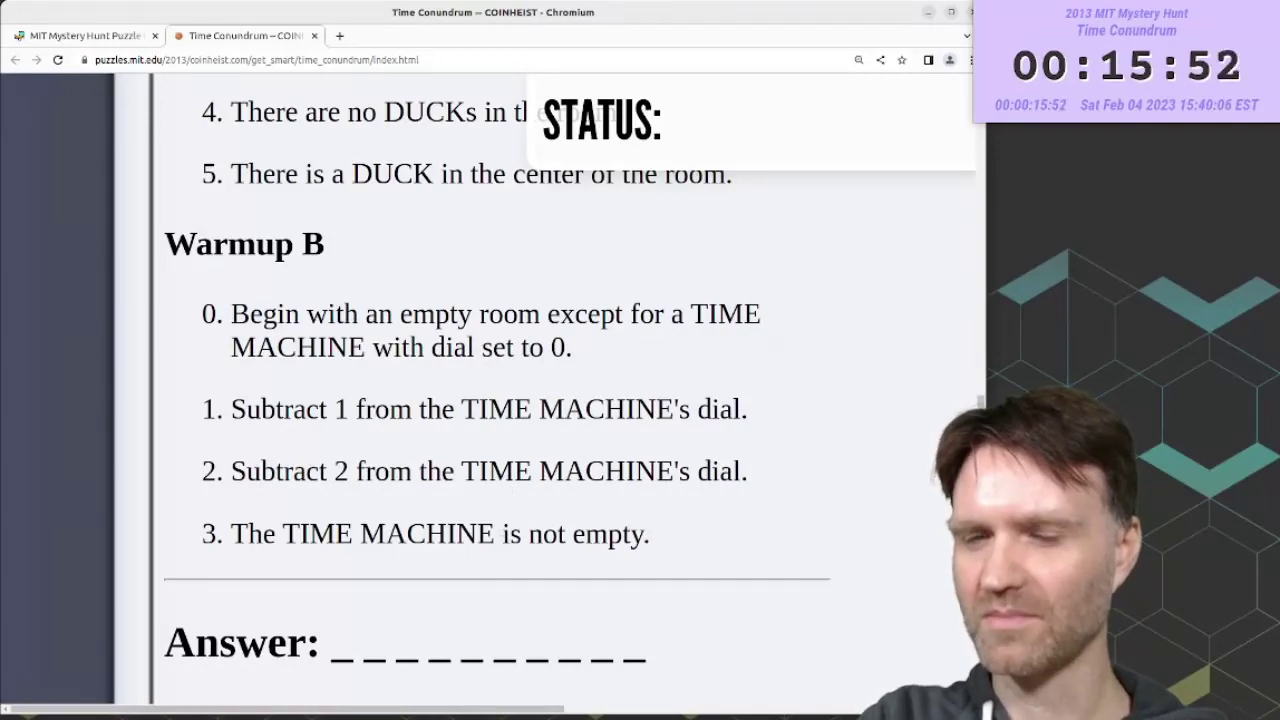
scroll(821, 553, up, 5)
scroll(816, 552, down, 4)
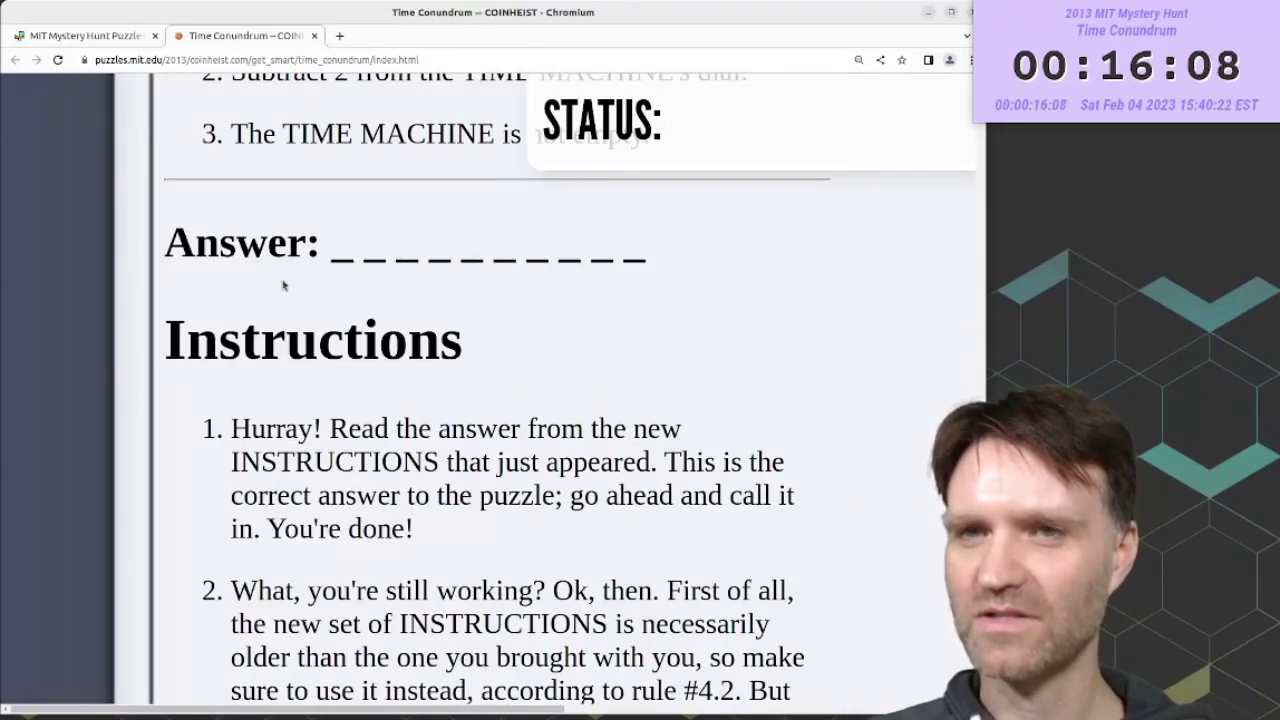
scroll(281, 299, down, 1)
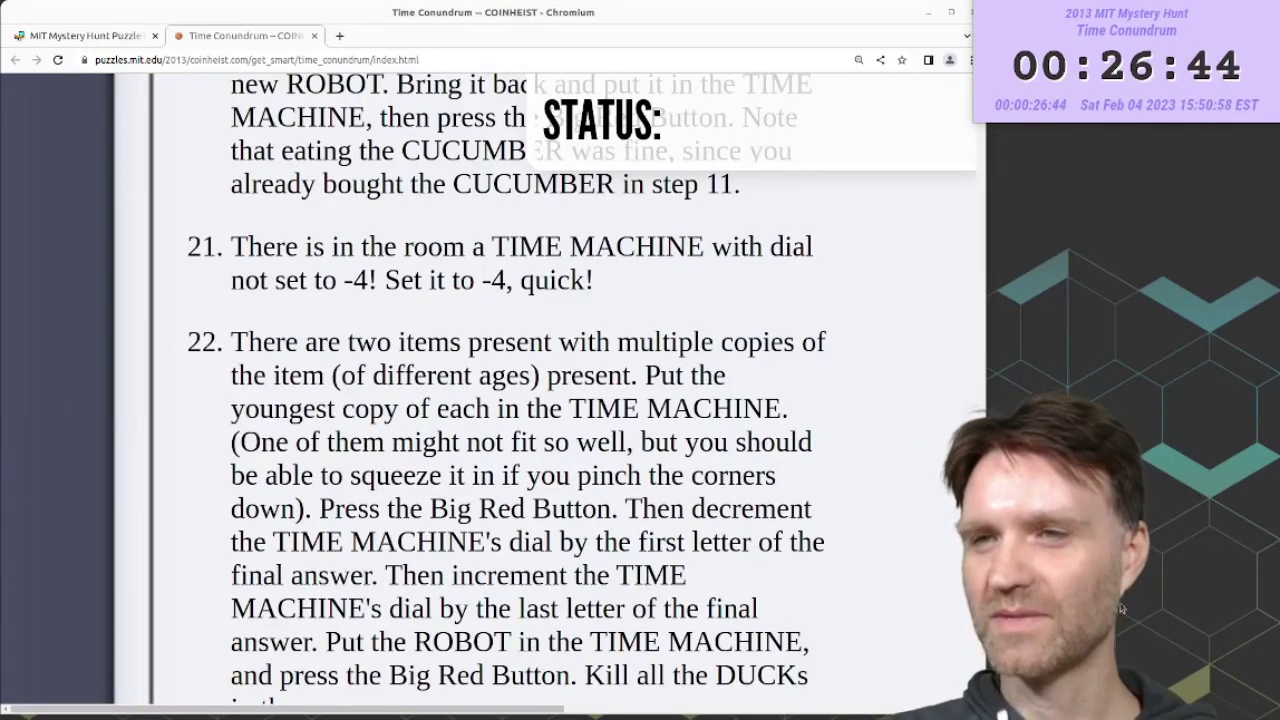
scroll(528, 389, down, 1)
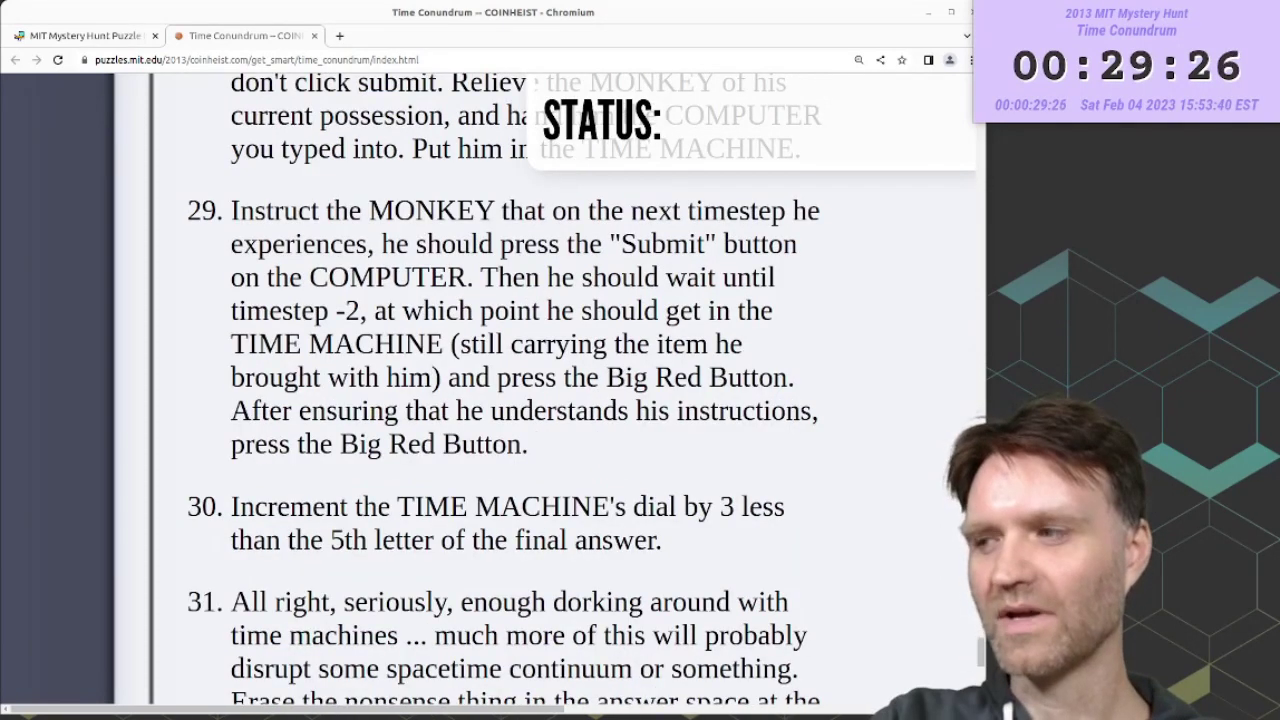
scroll(797, 600, up, 3)
scroll(797, 605, down, 3)
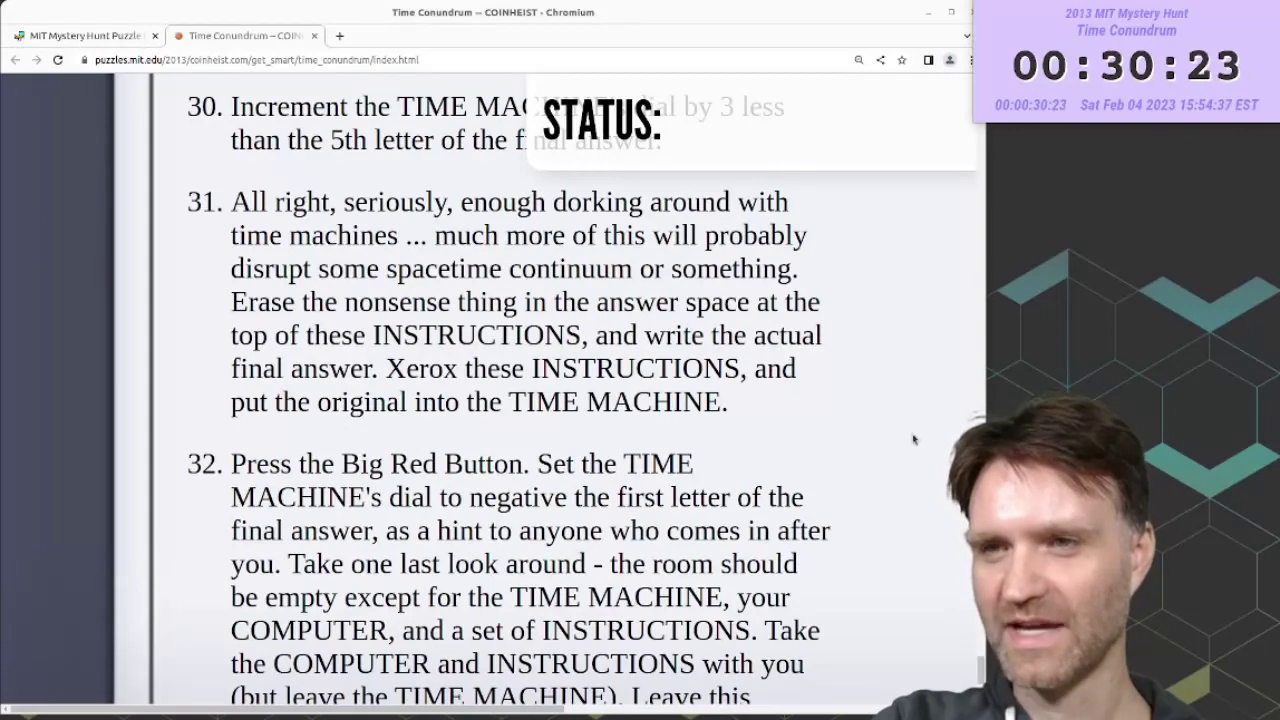
scroll(885, 505, down, 3)
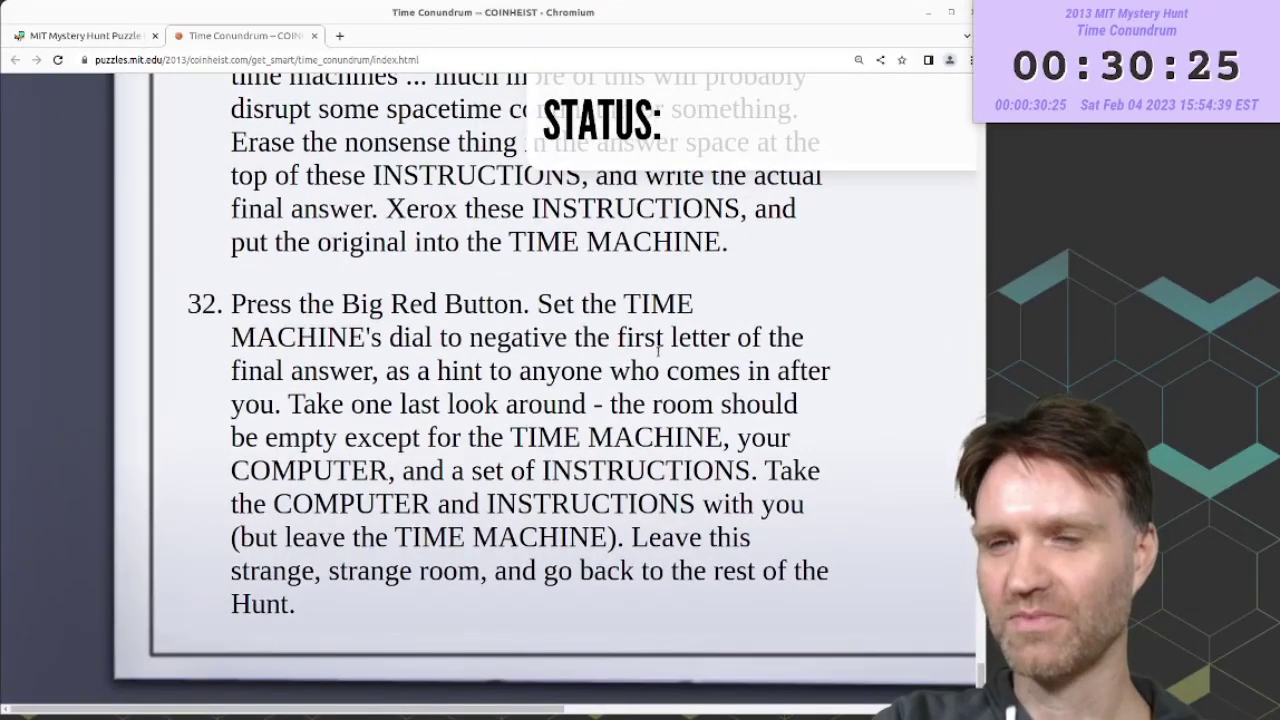
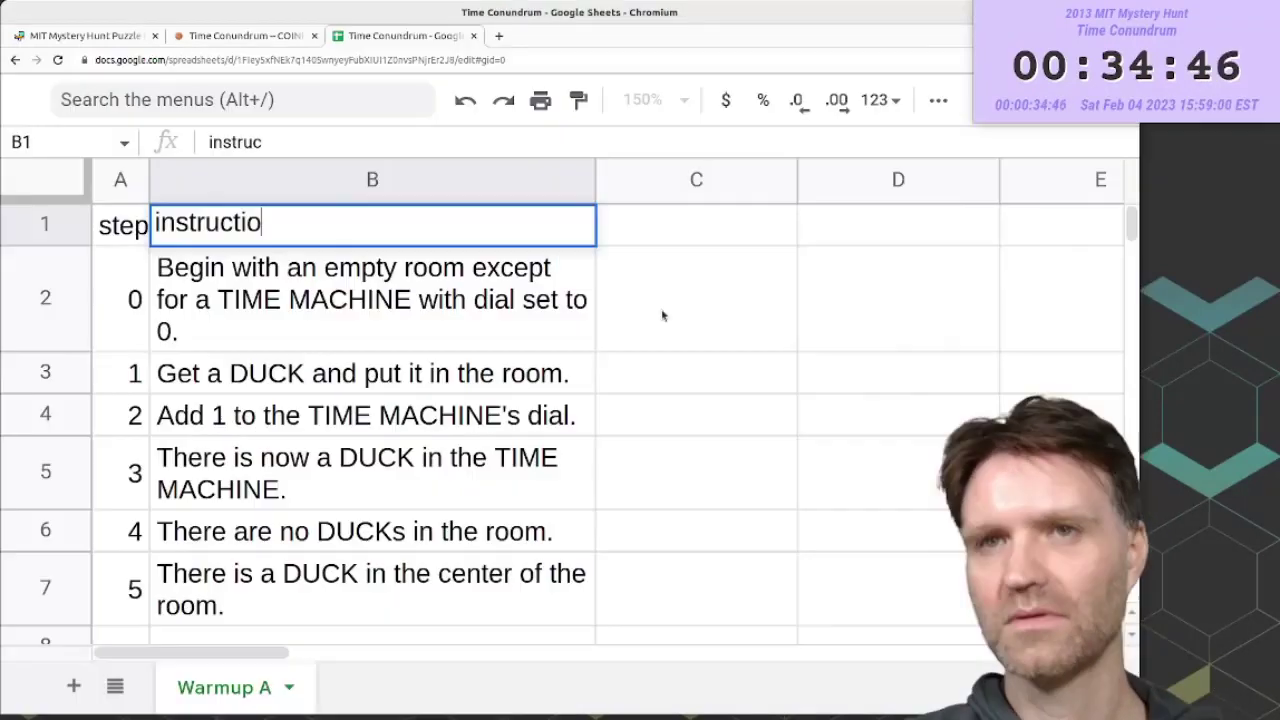
- Give the text column beside the step numbers the header "instruction" in cell B1
text(nstructions)
key(Return)
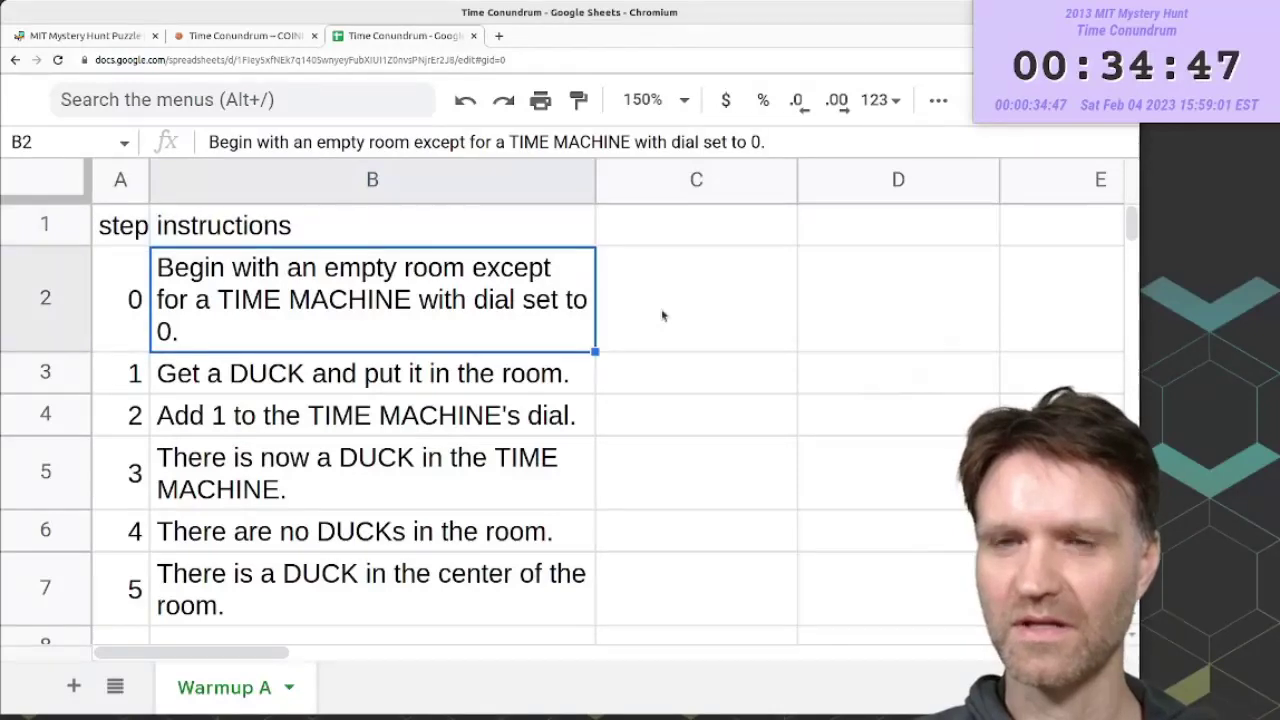
key(Up)
text(instruction)
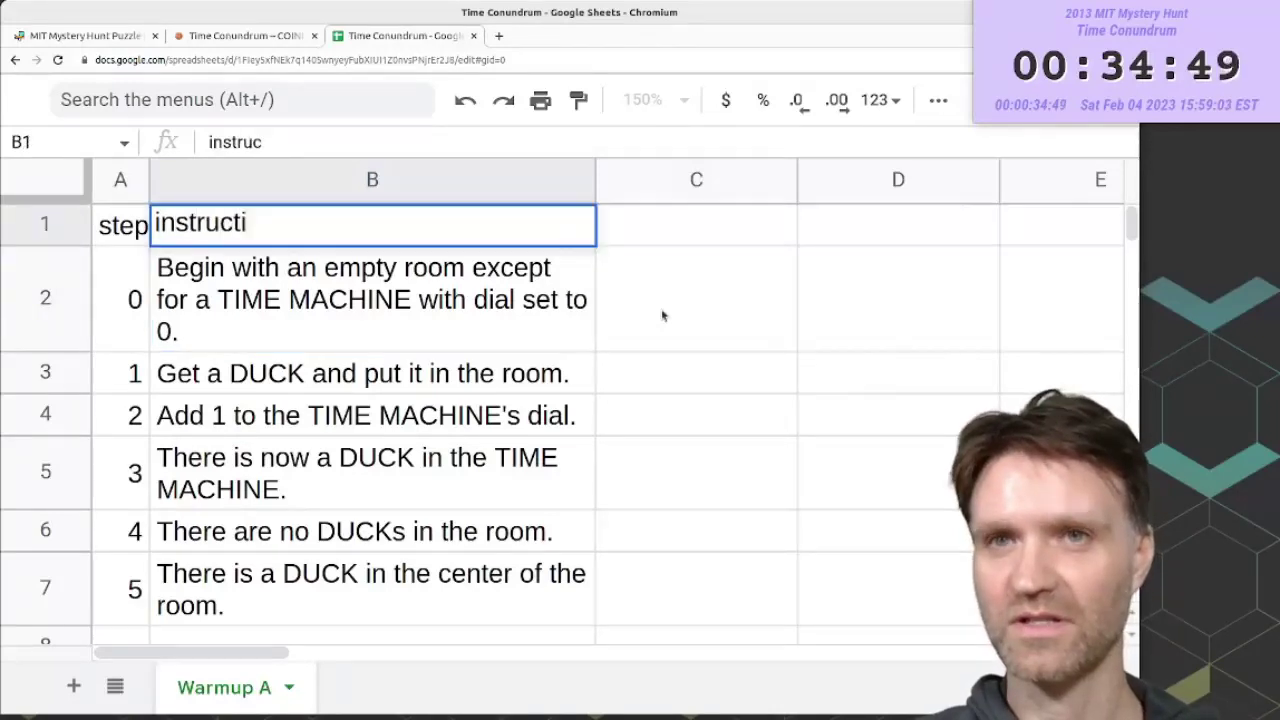
key(Return)
- Add a "dial" column in column C with the values 0, 0 and 1 for steps 0 to 2
key(Up)
key(Right)
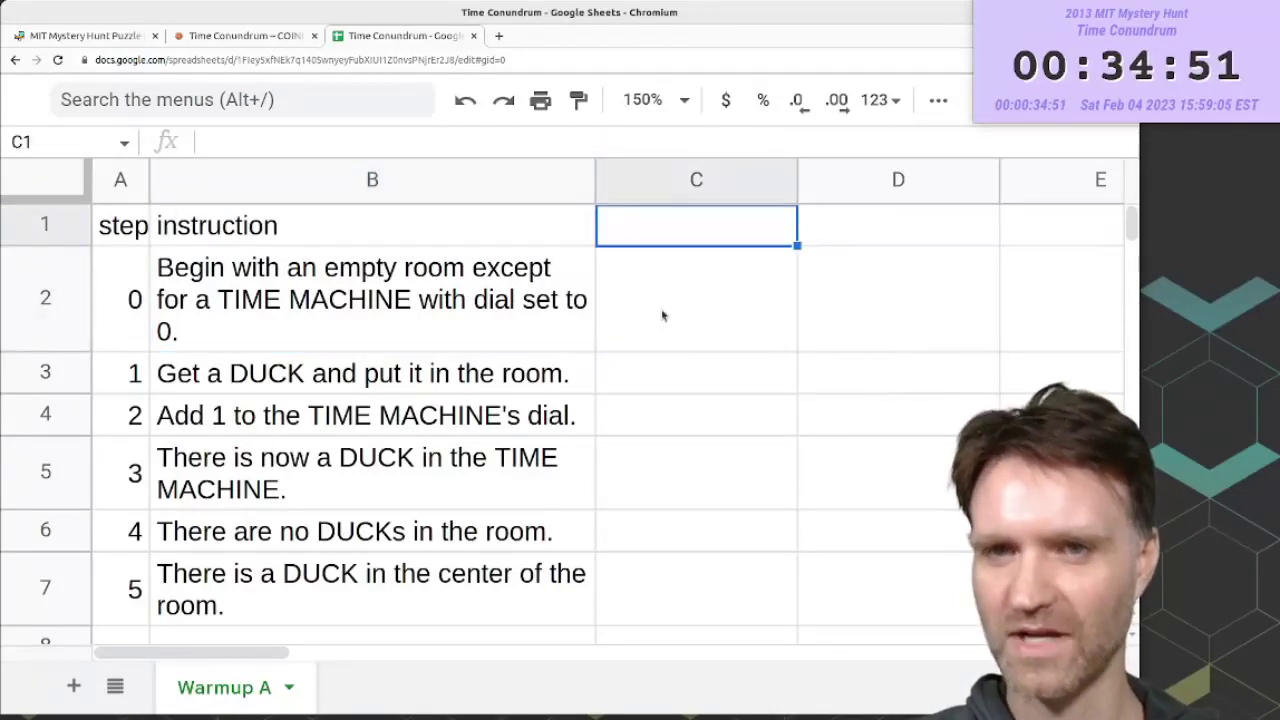
text(dial)
key(Return)
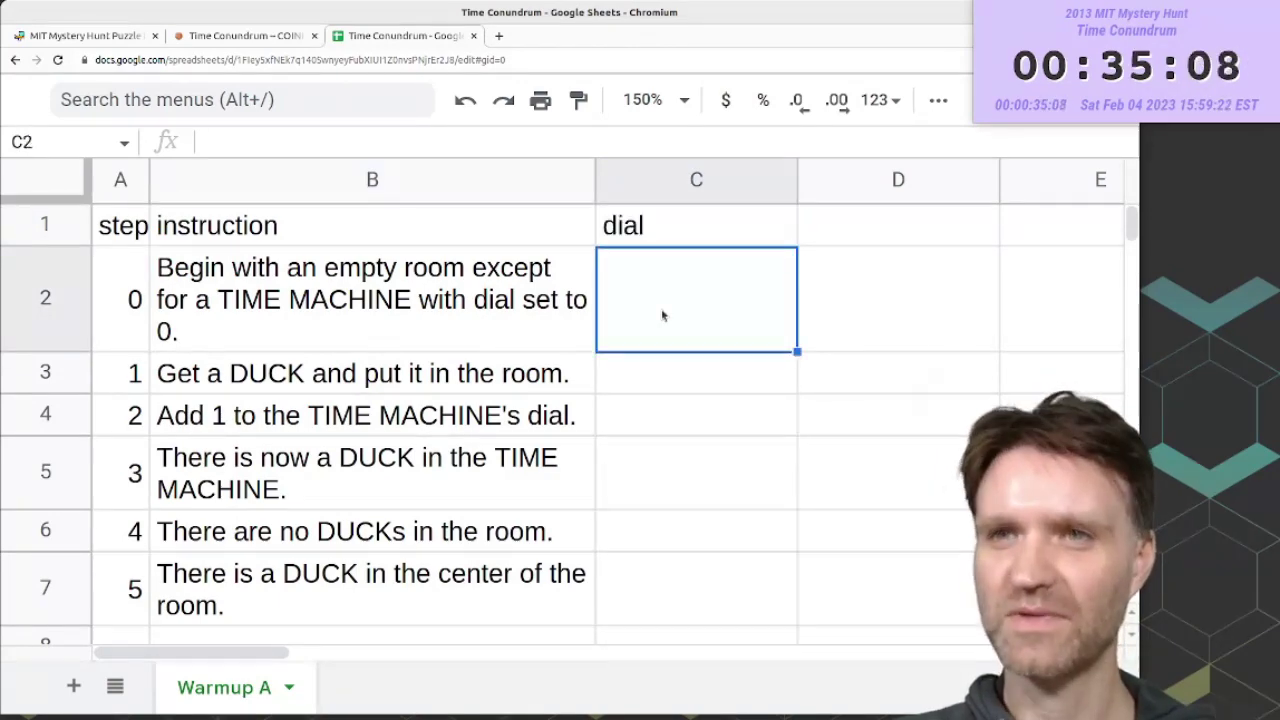
text(0)
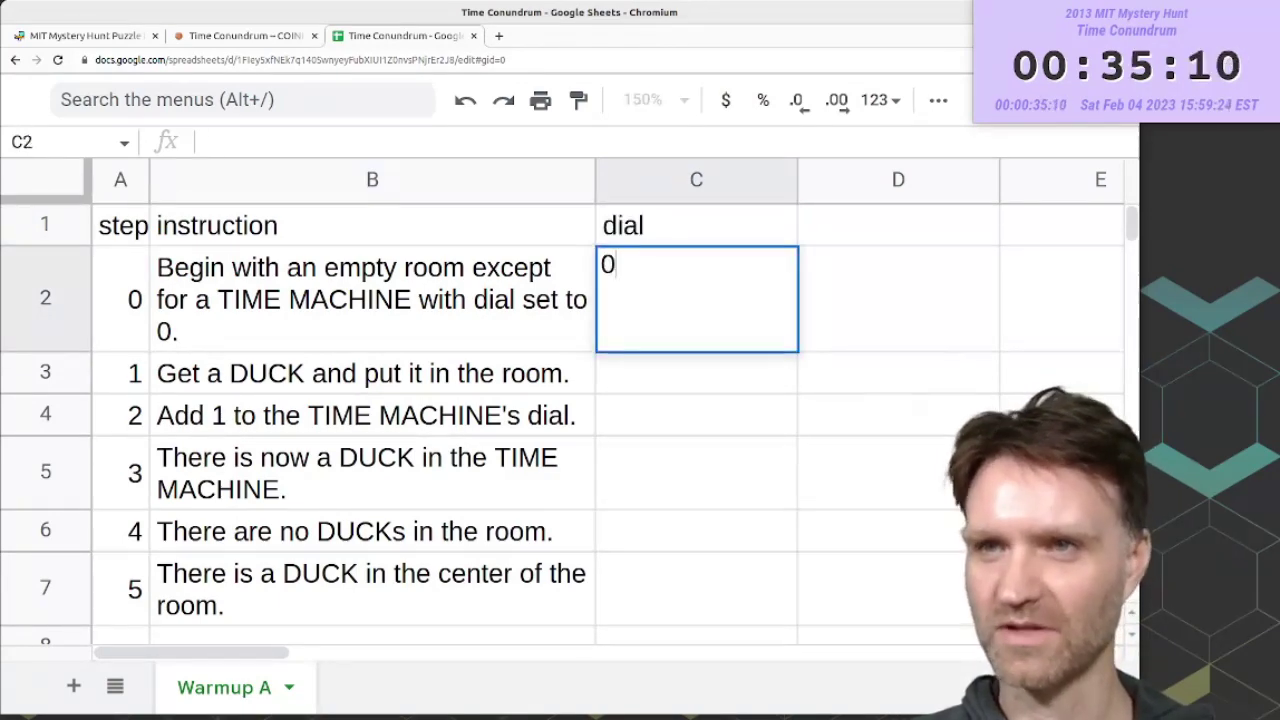
key(Return)
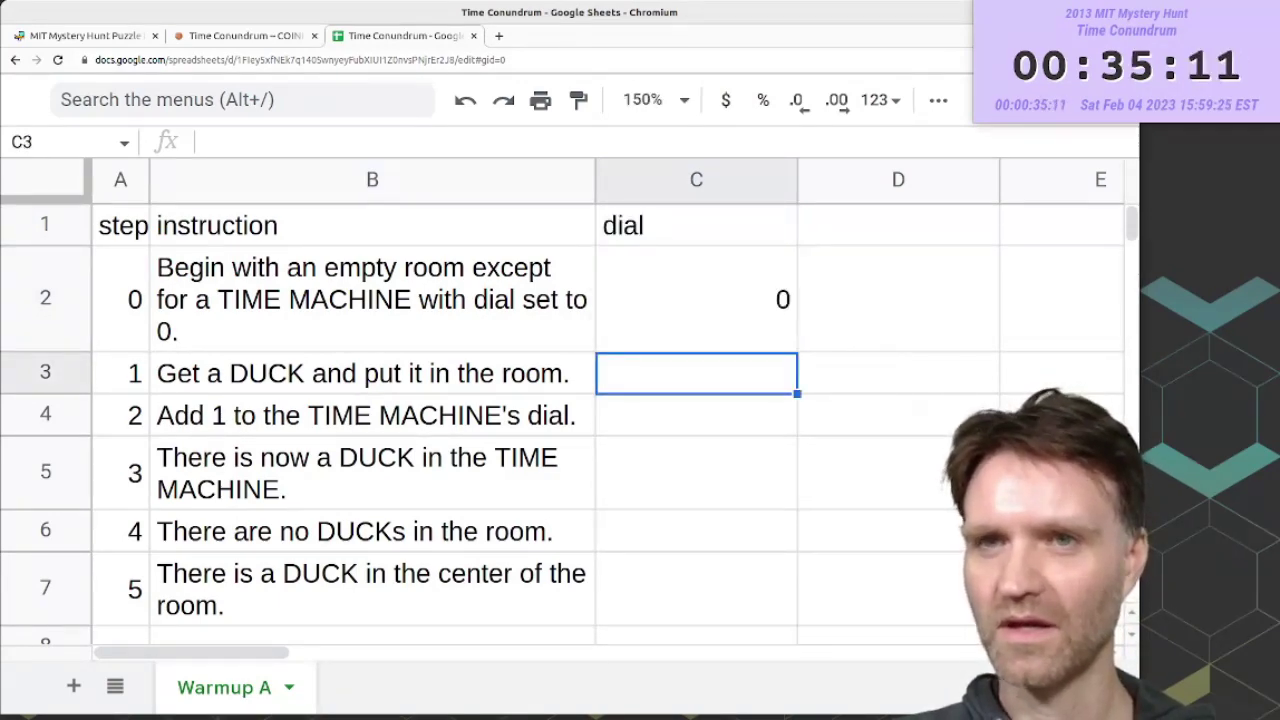
text(0)
key(Return)
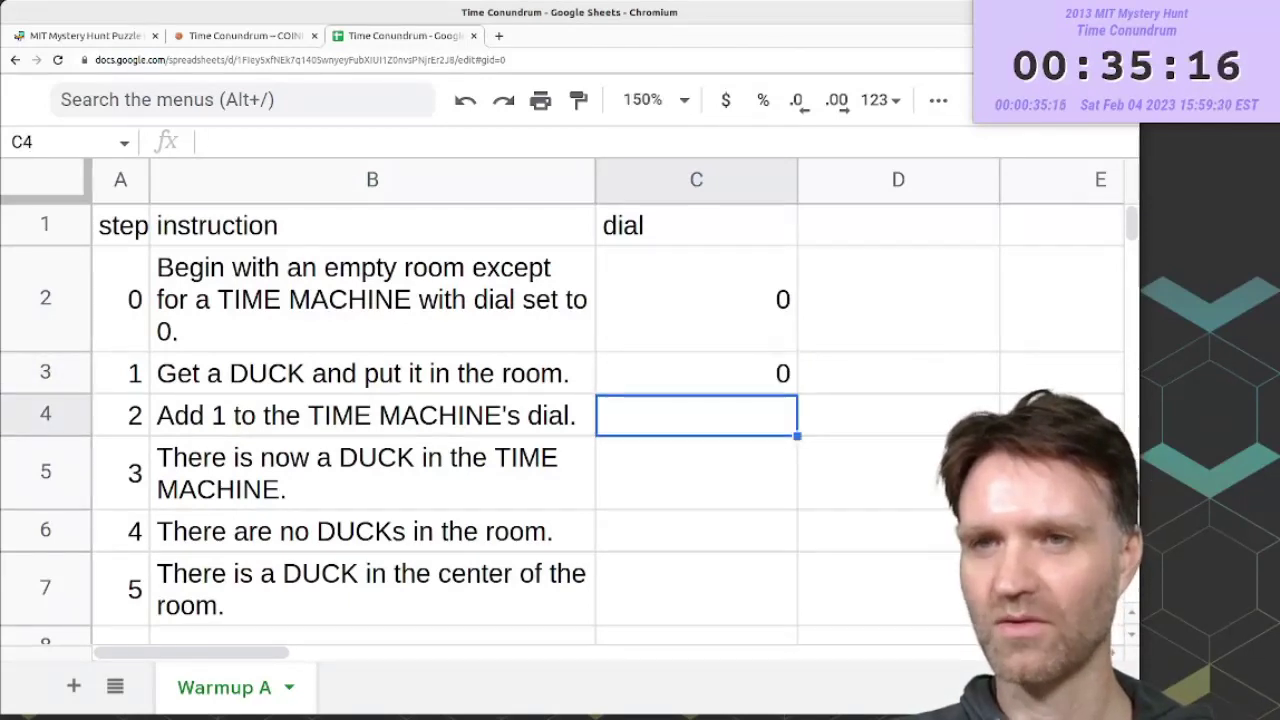
text(1)
key(Return)
- Check the row for step 2 in Warmup A and consult the DUCK rule on the puzzle page
click(696, 415)
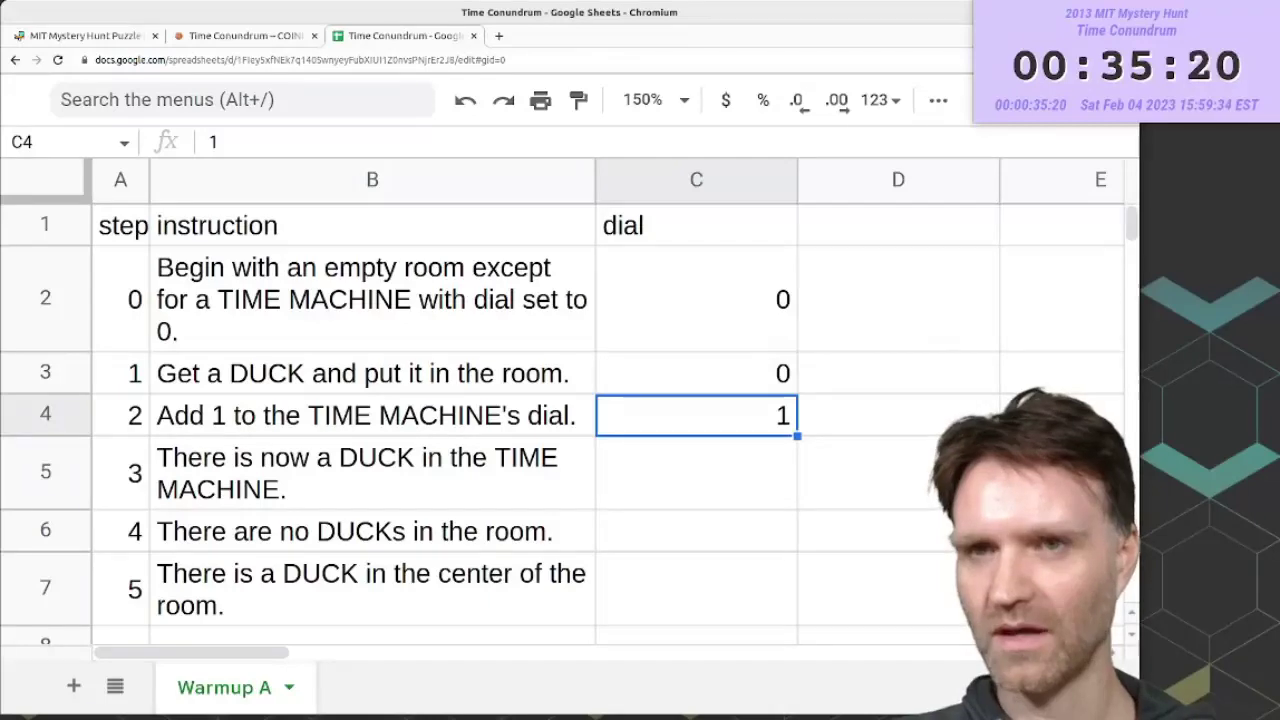
click(120, 415)
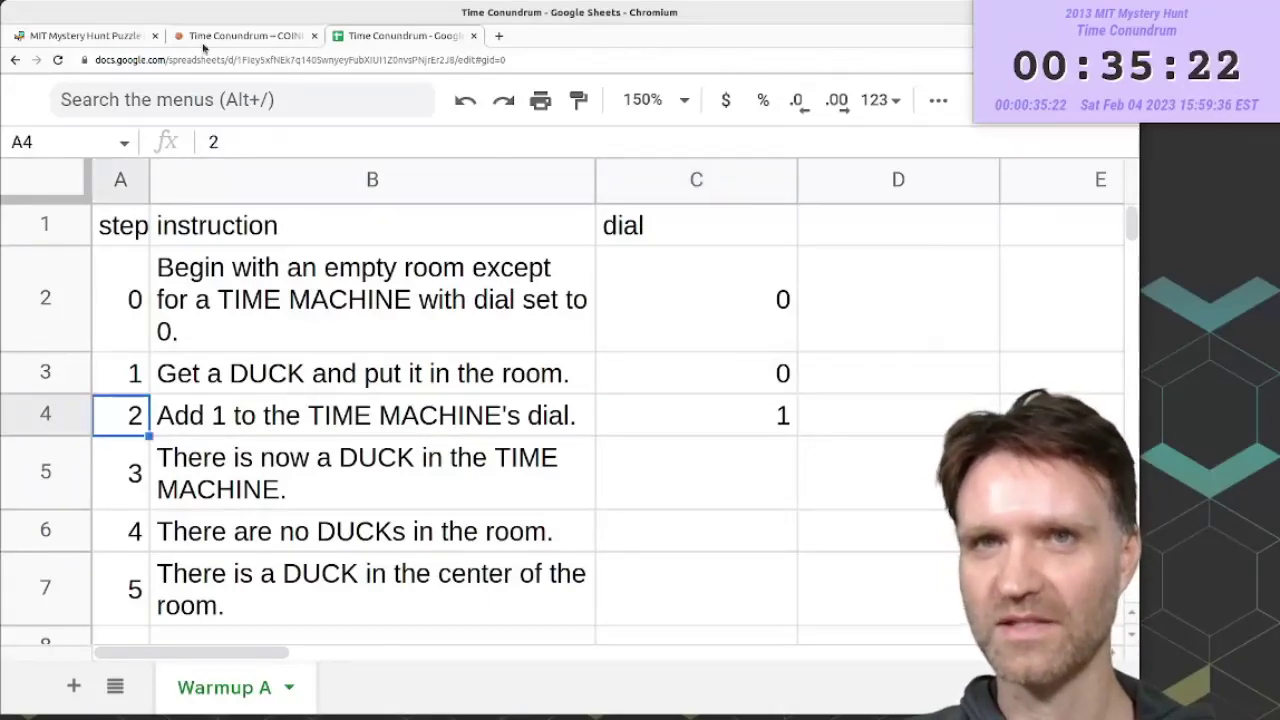
click(202, 37)
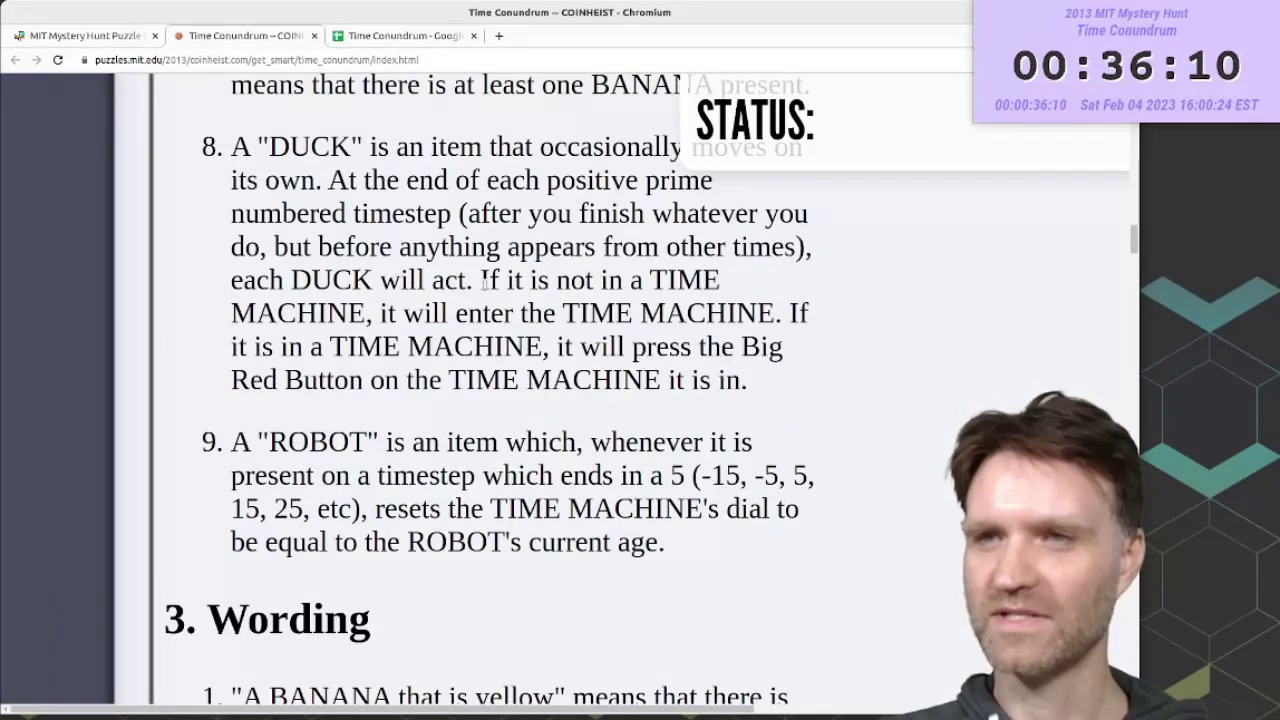
- Back in the spreadsheet, enter the DUCK status "out", "in" and "pressing" for steps 1 to 3 of Warmup A
key(ctrl+Tab)
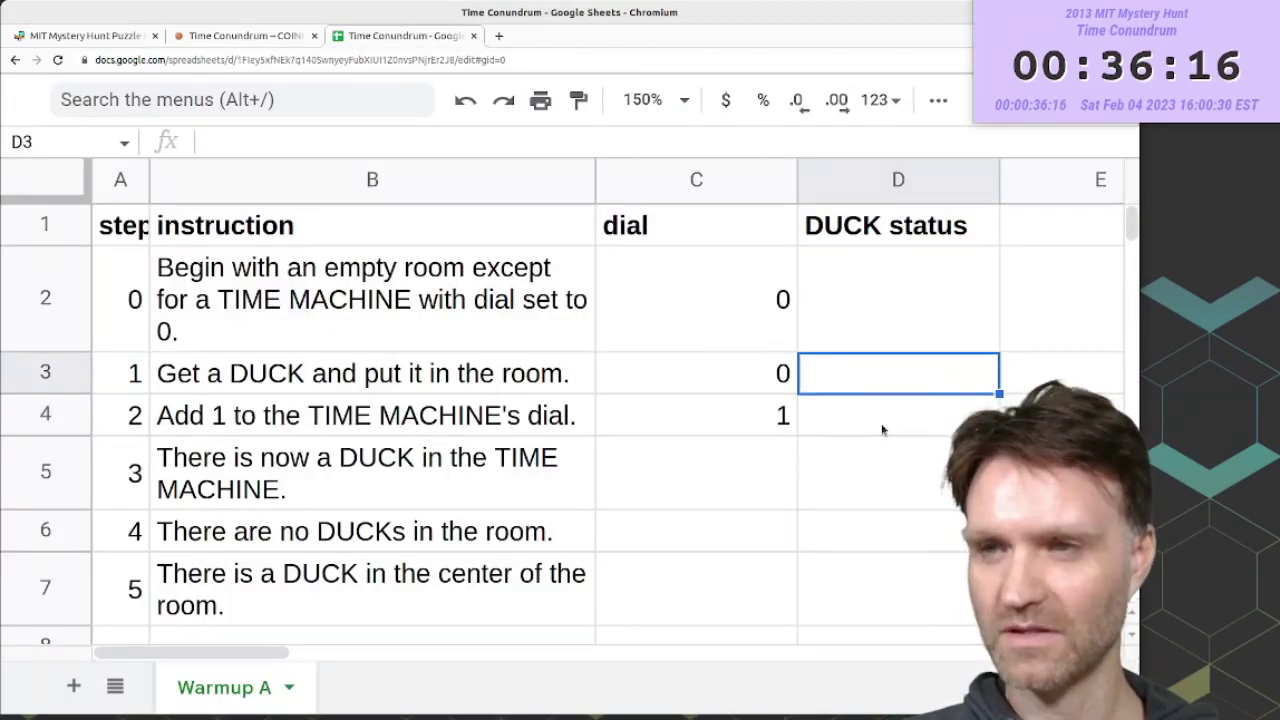
text(out)
key(Return)
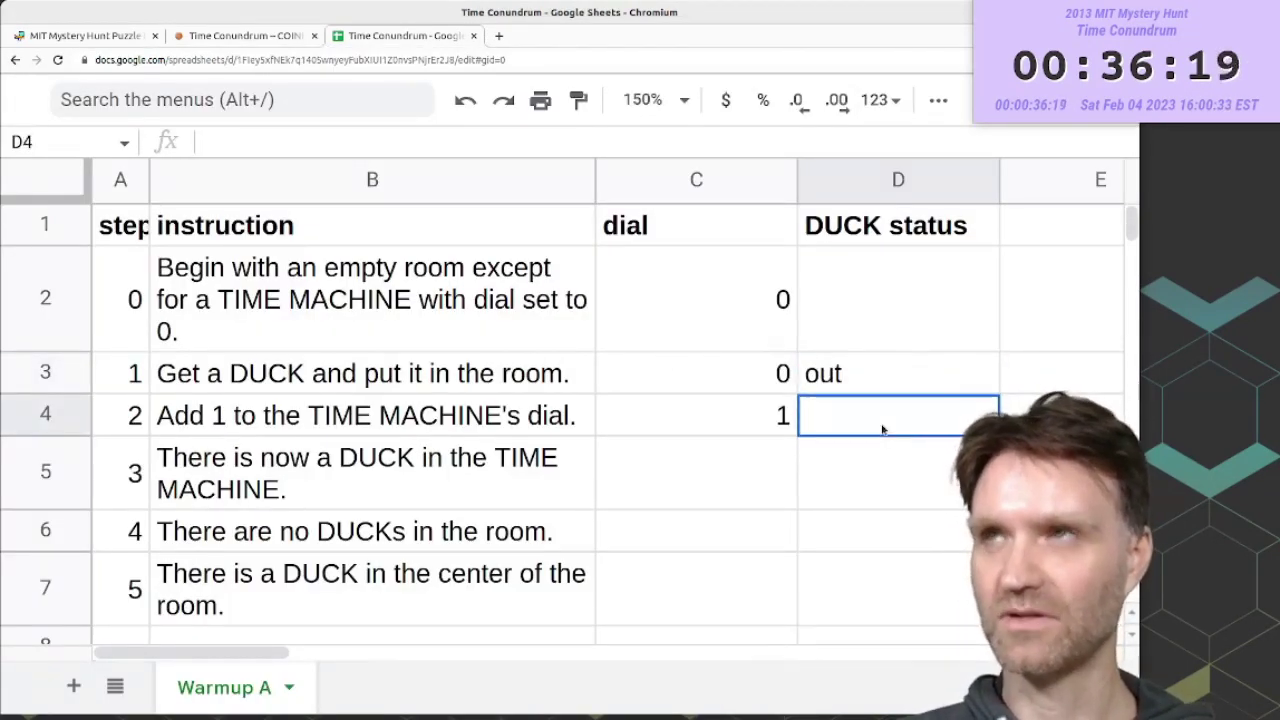
text(in)
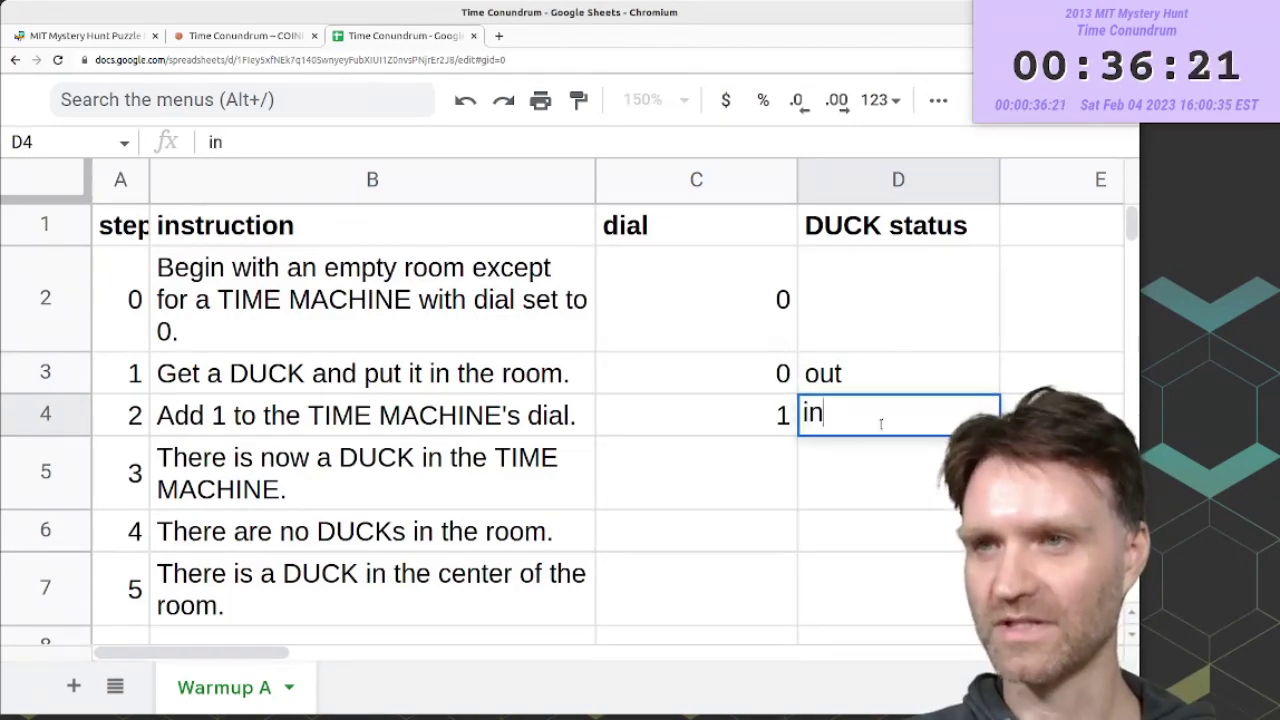
key(Return)
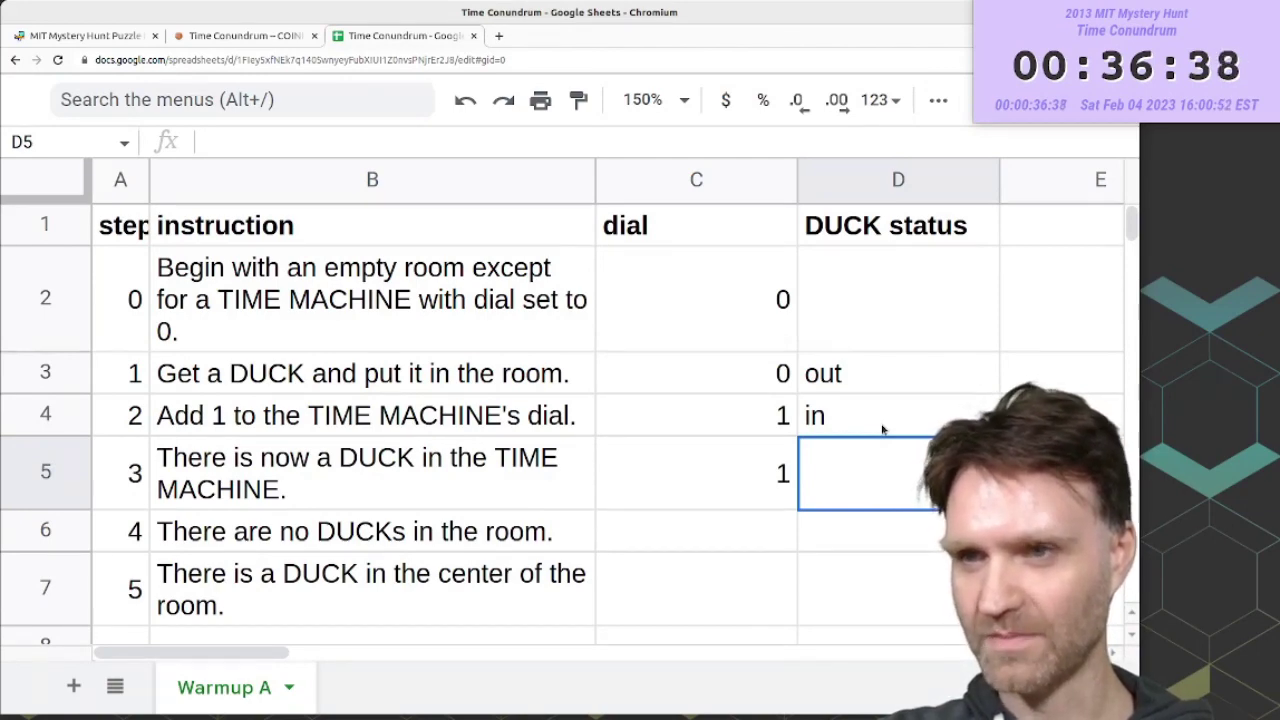
text(pressing)
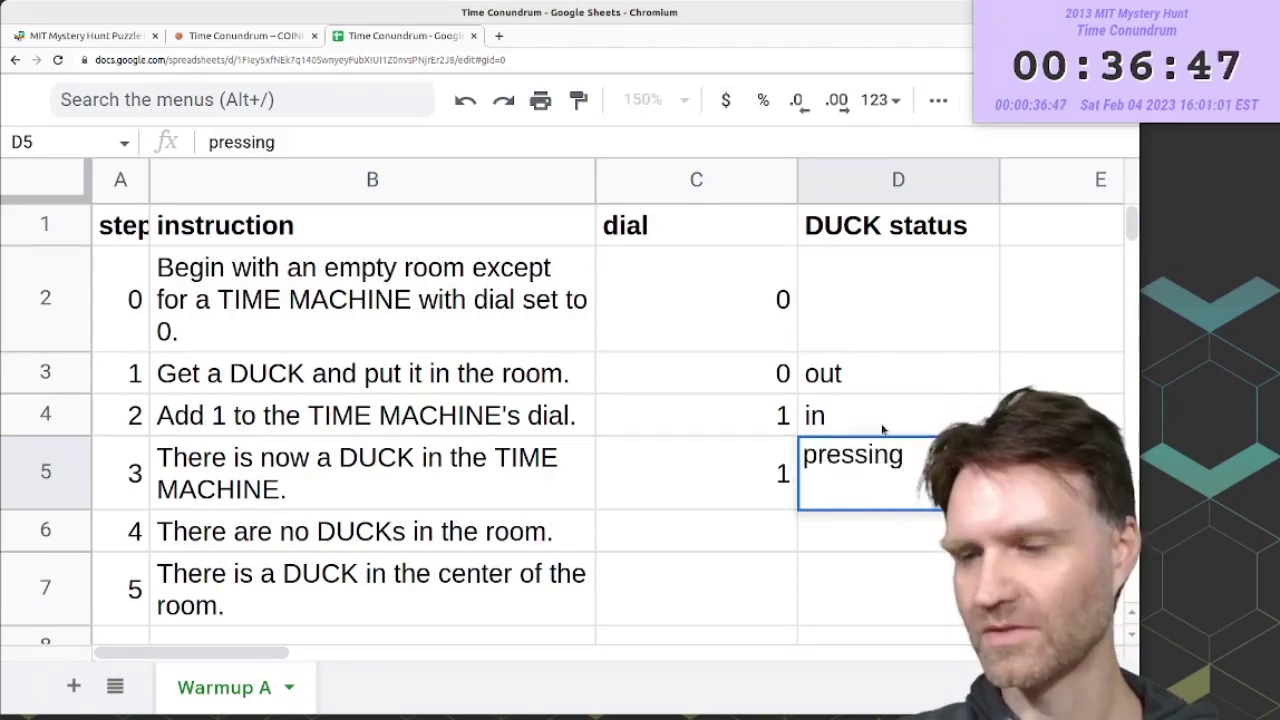
key(Return)
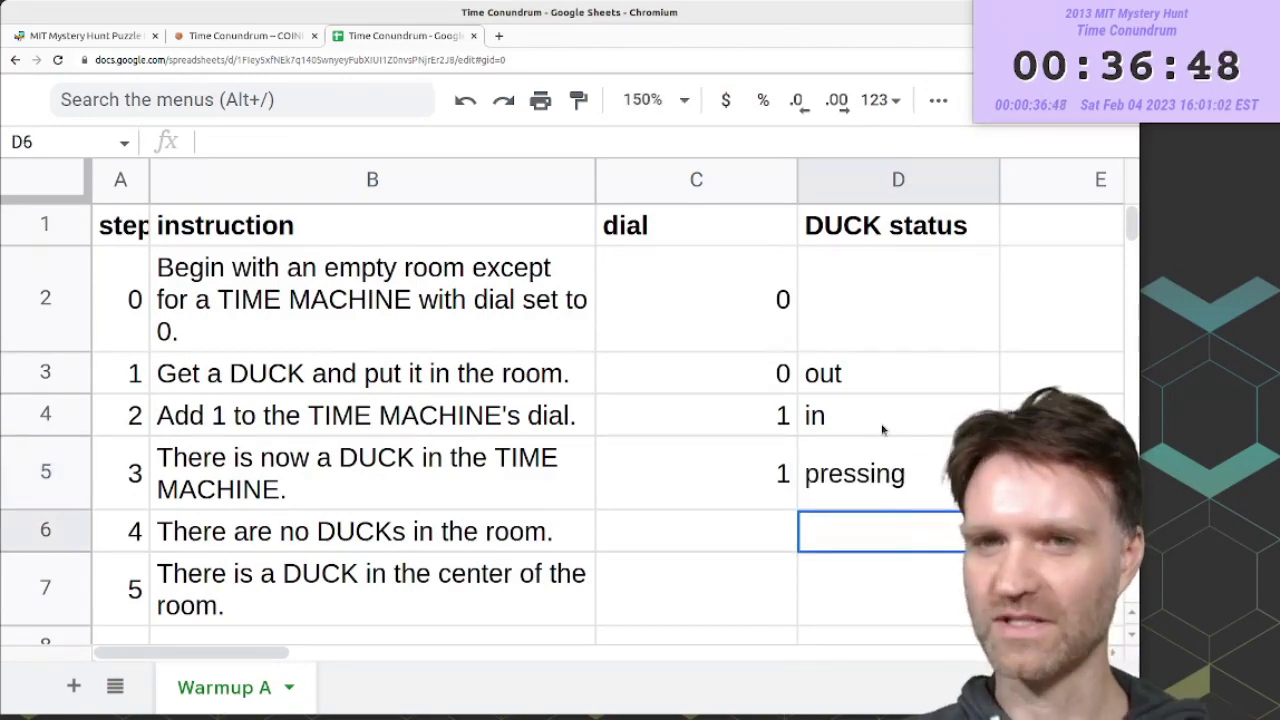
- Consult the puzzle page and review the instruction, dial and DUCK status of step 4 in Warmup A
click(188, 42)
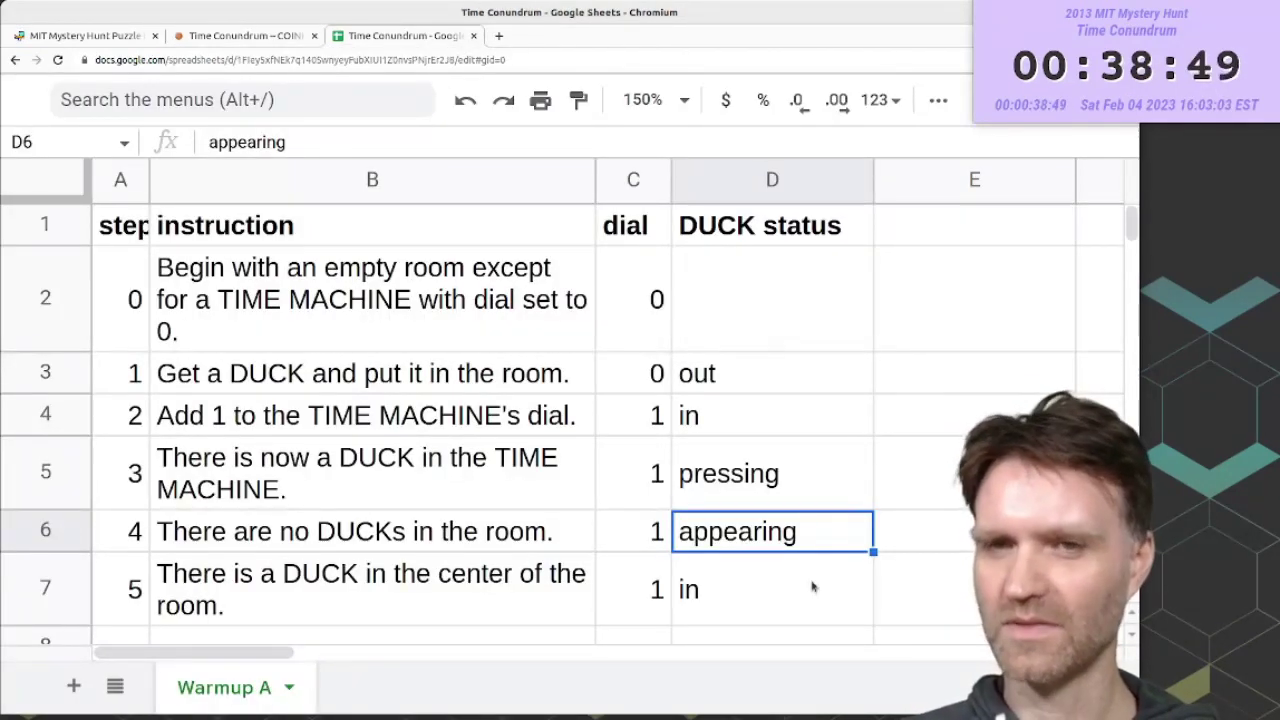
drag(750, 485, 679, 550)
click(631, 546)
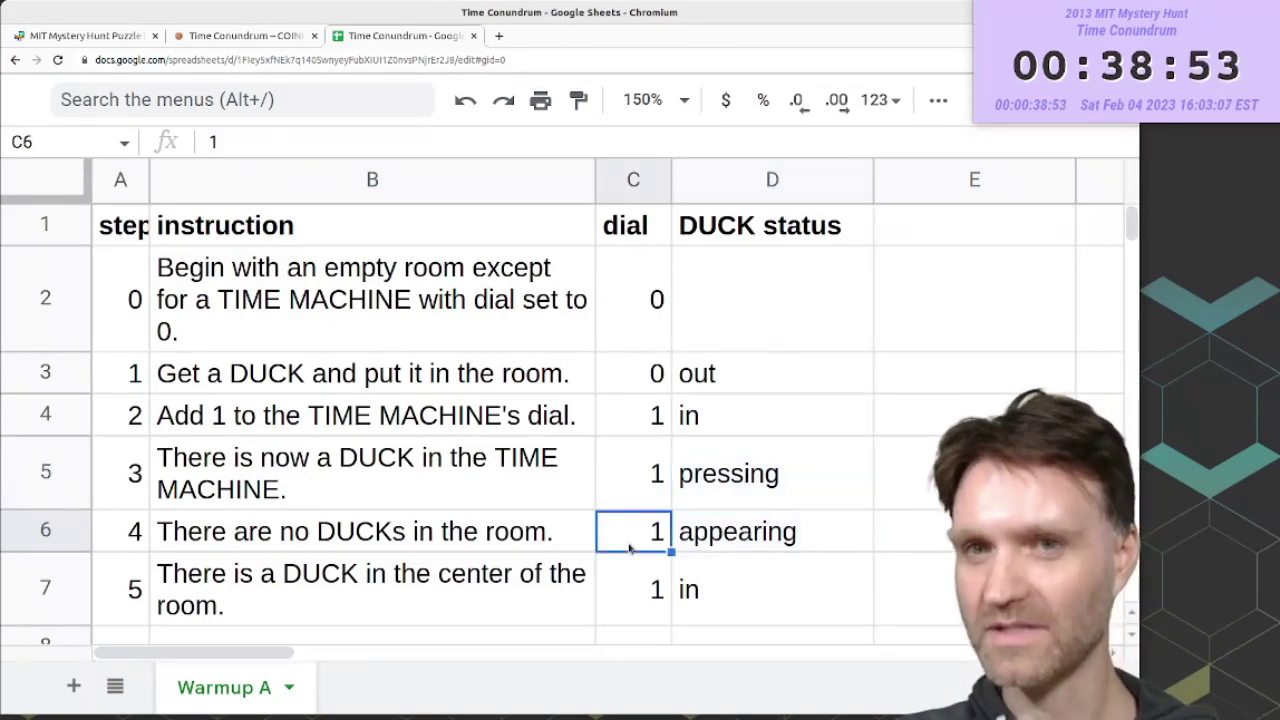
click(533, 535)
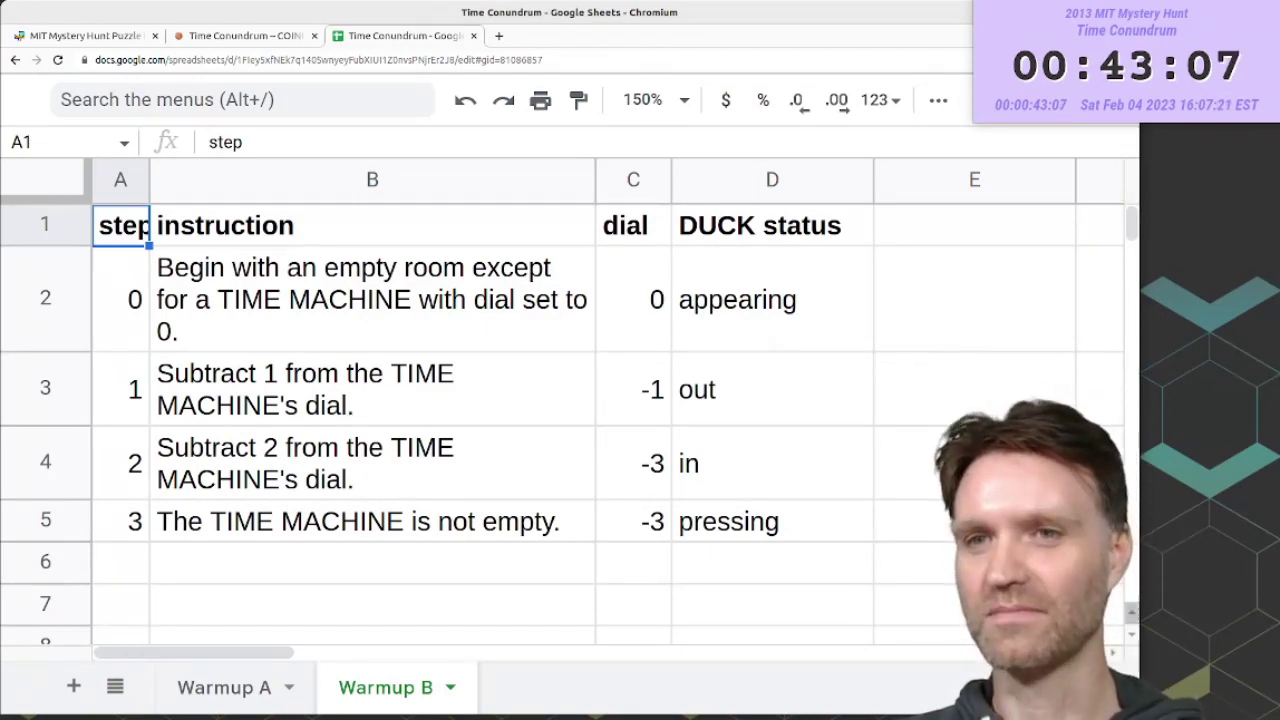
- Compare the instructions for steps 0 to 2 with the DUCK status entries on the Warmup B sheet
click(344, 331)
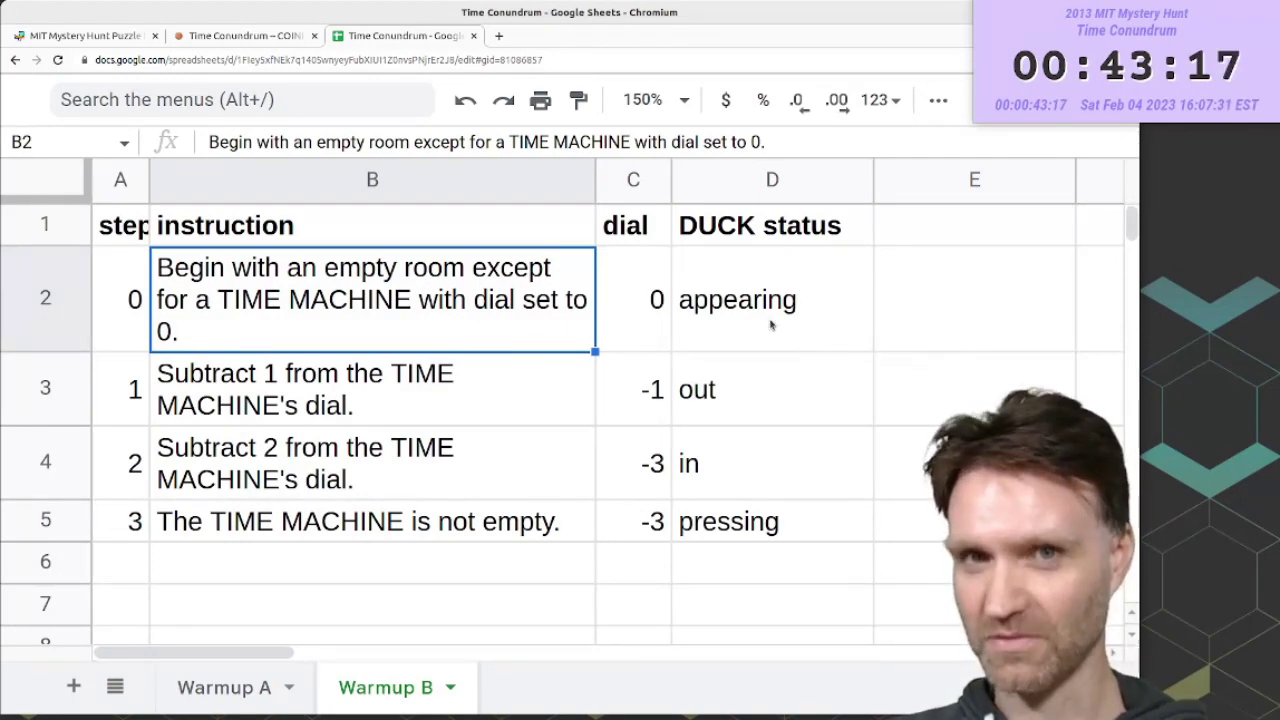
click(457, 410)
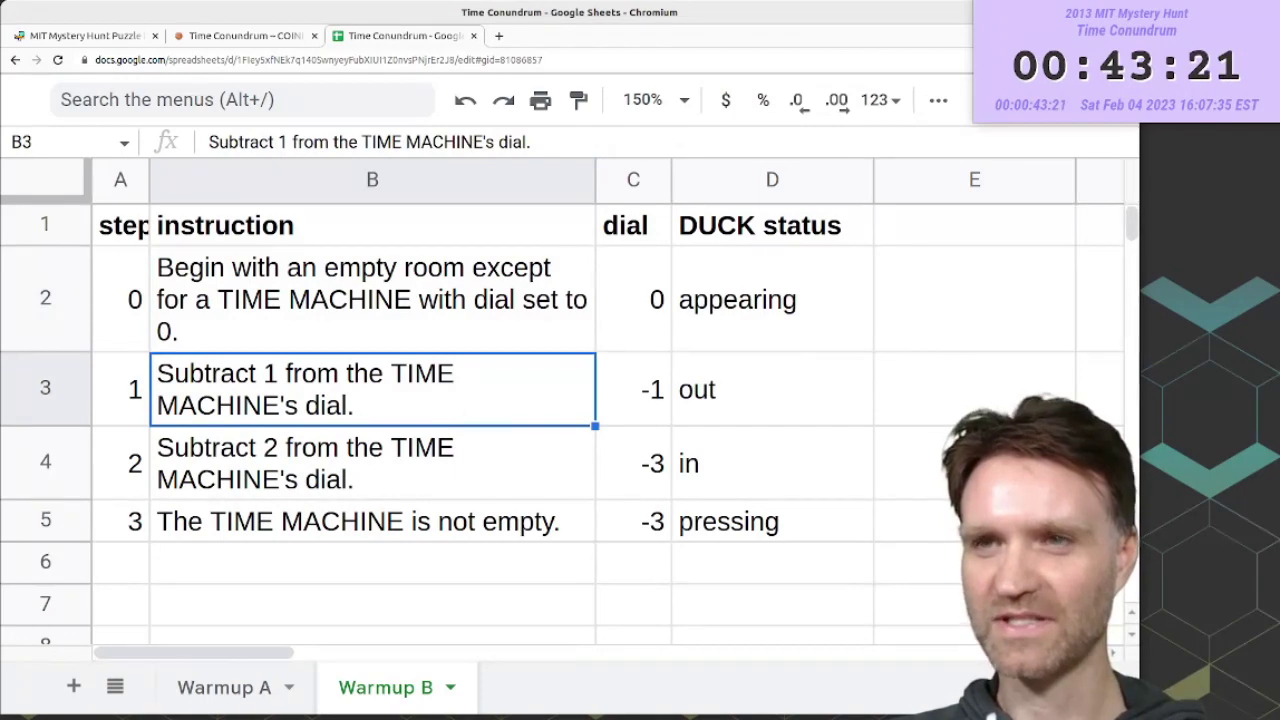
click(721, 421)
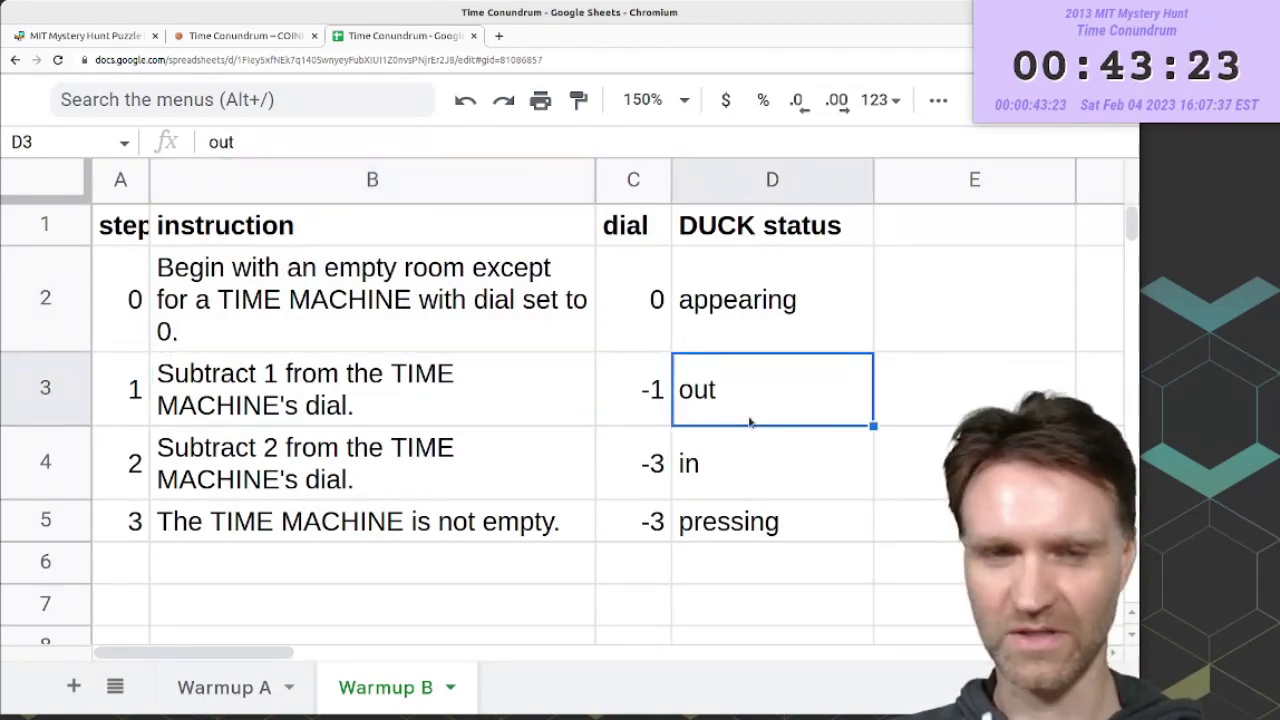
click(462, 454)
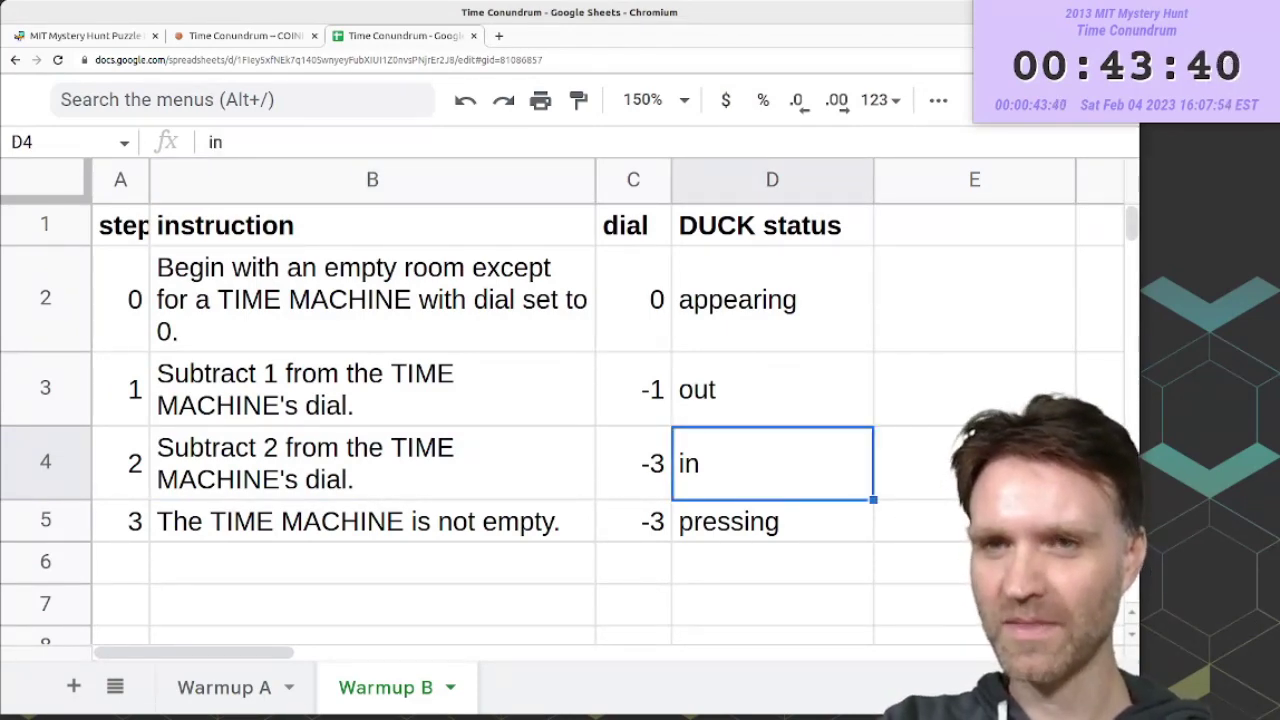
- Compare step 3's instruction in Warmup B with its DUCK status and with the DUCK status of step 0
click(455, 535)
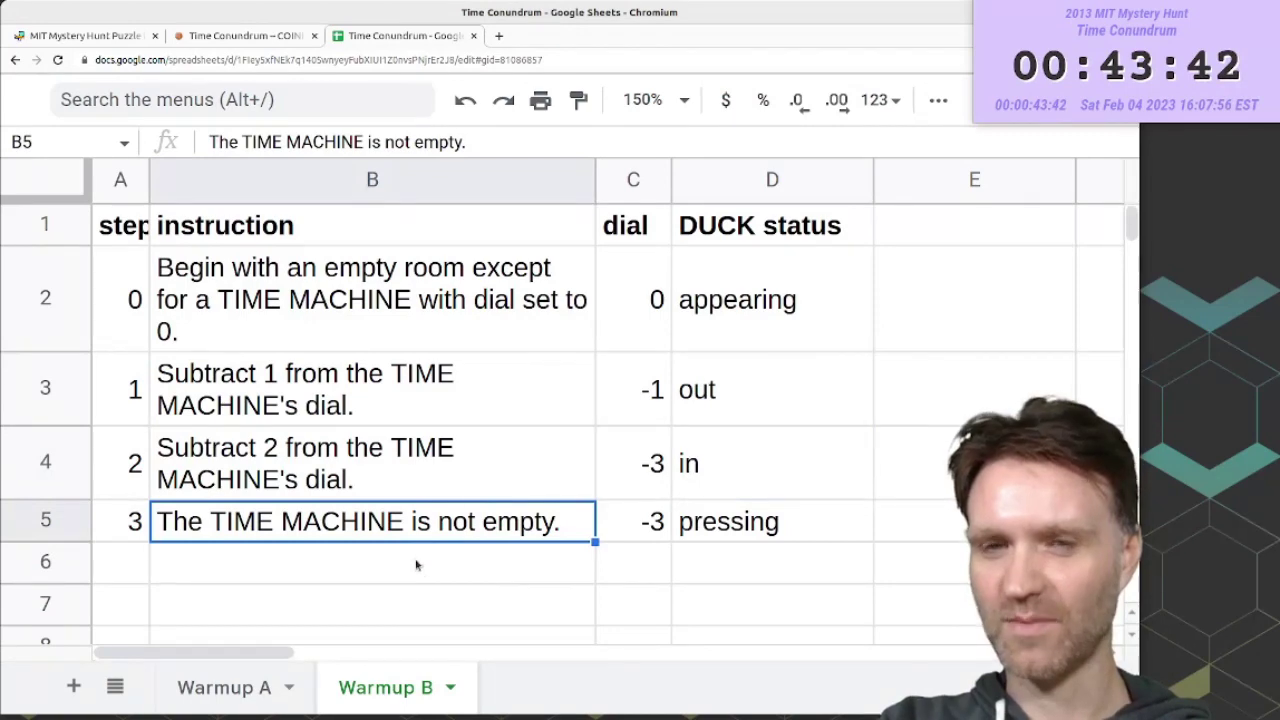
click(795, 525)
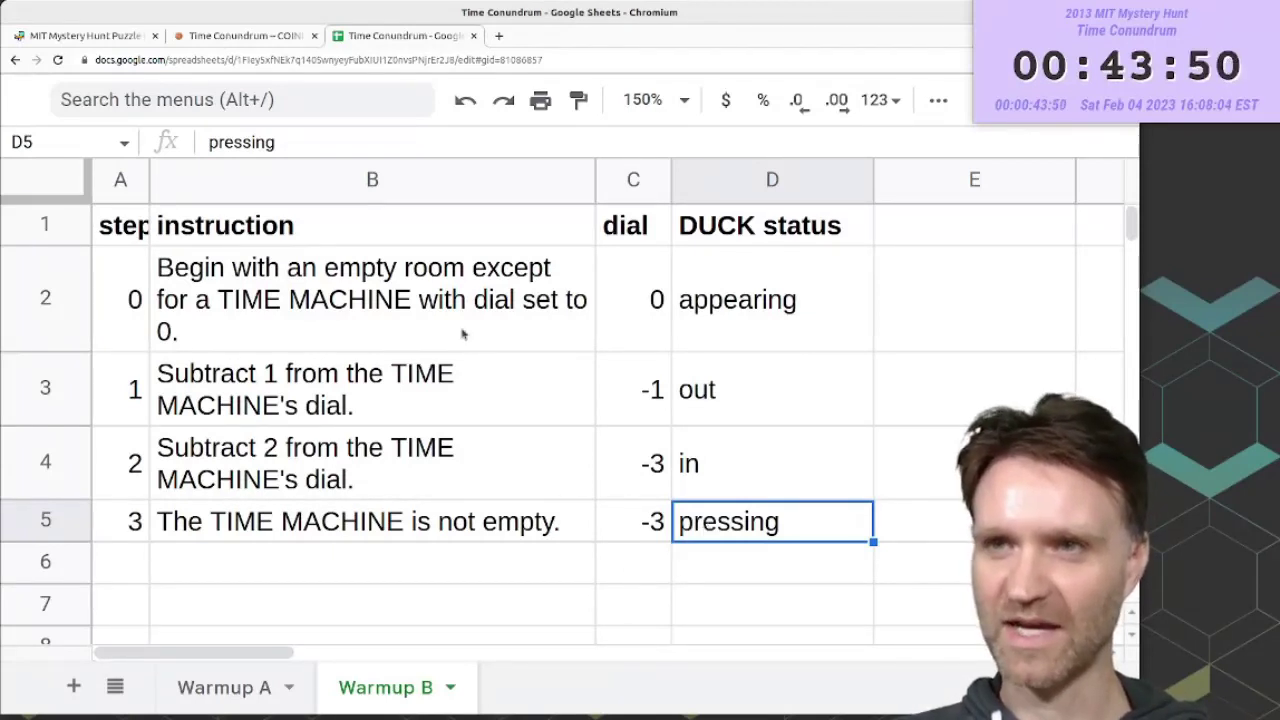
click(735, 292)
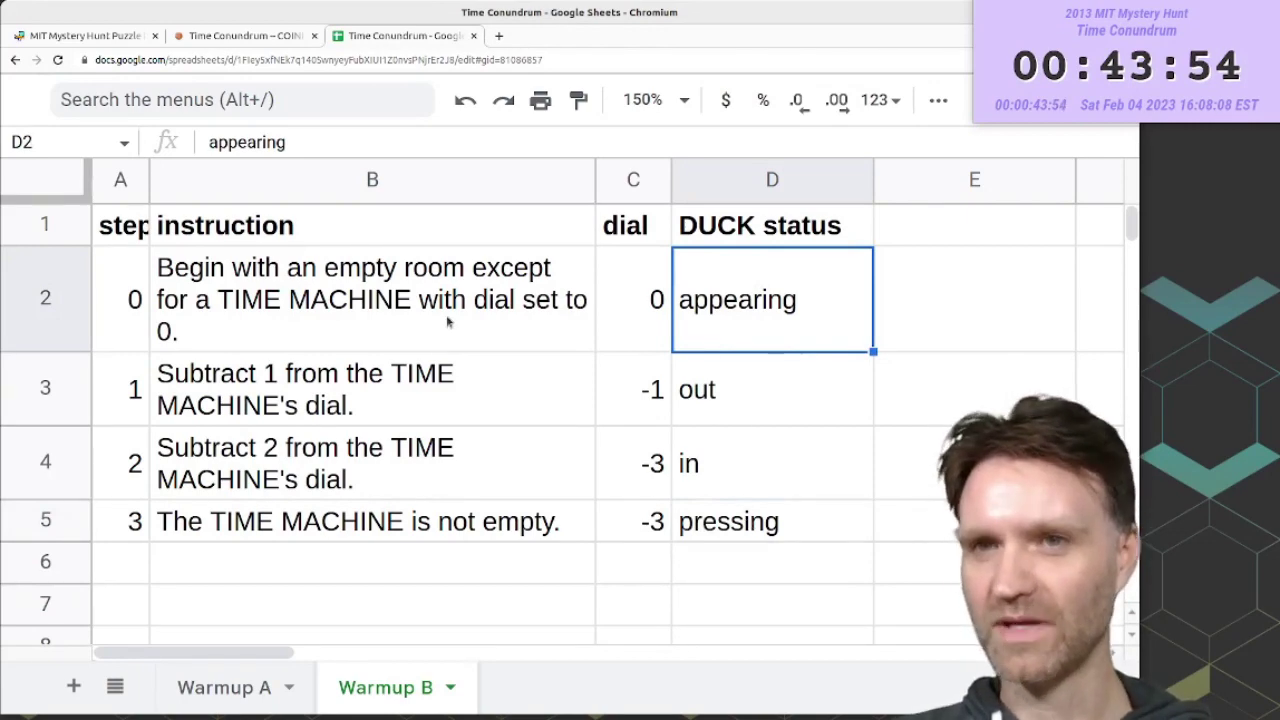
click(770, 528)
click(273, 532)
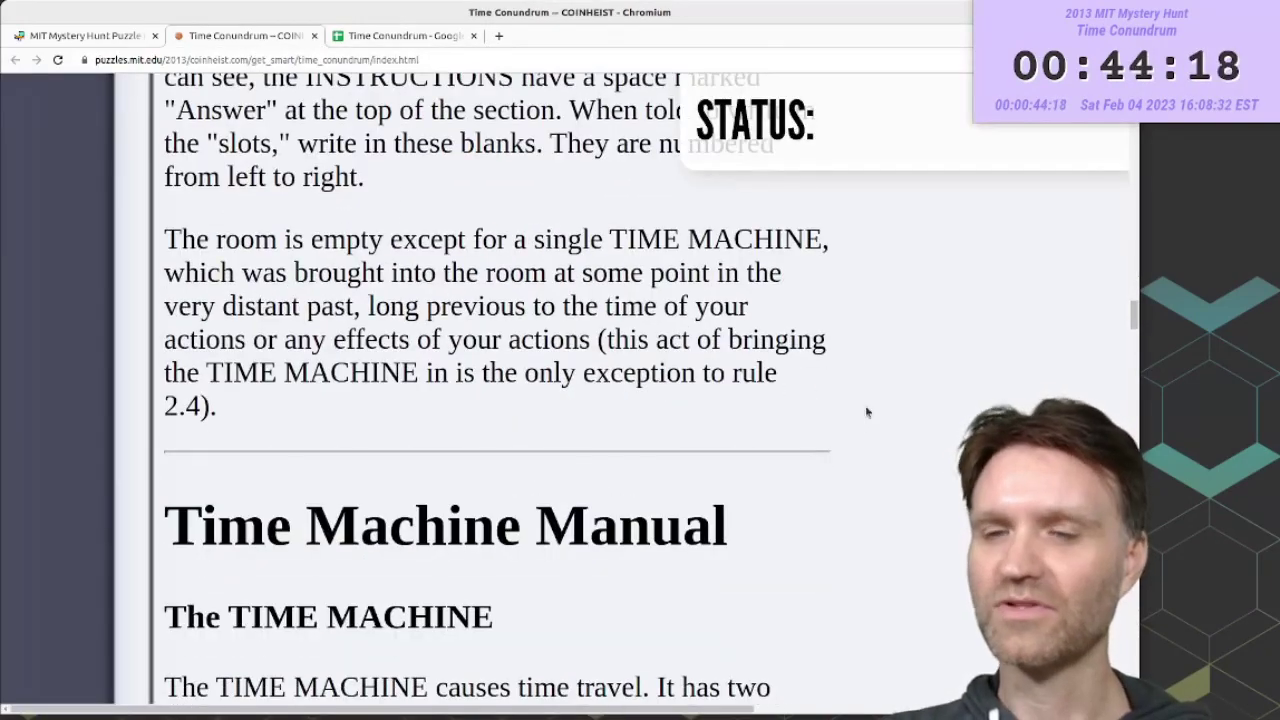
- Consult the DUCK rule on the puzzle page and check it against step 0 on the Warmup B sheet
scroll(866, 412, up, 5)
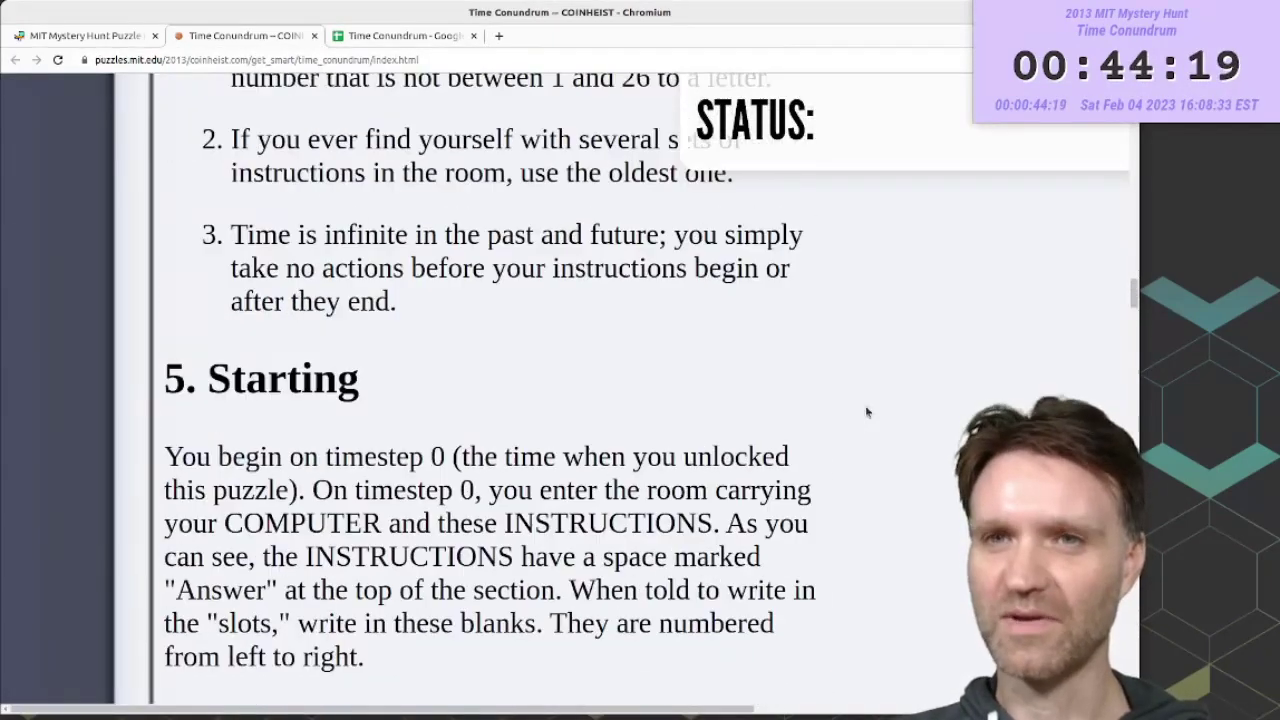
scroll(867, 412, up, 10)
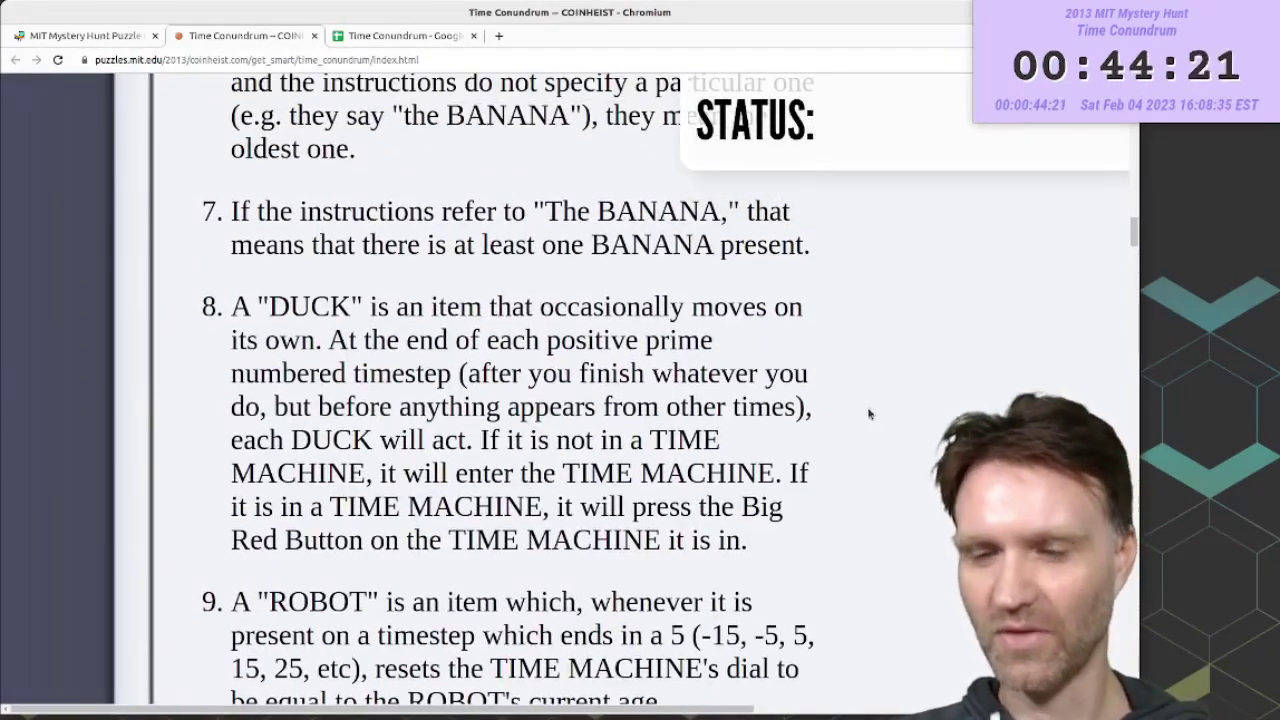
scroll(869, 413, down, 3)
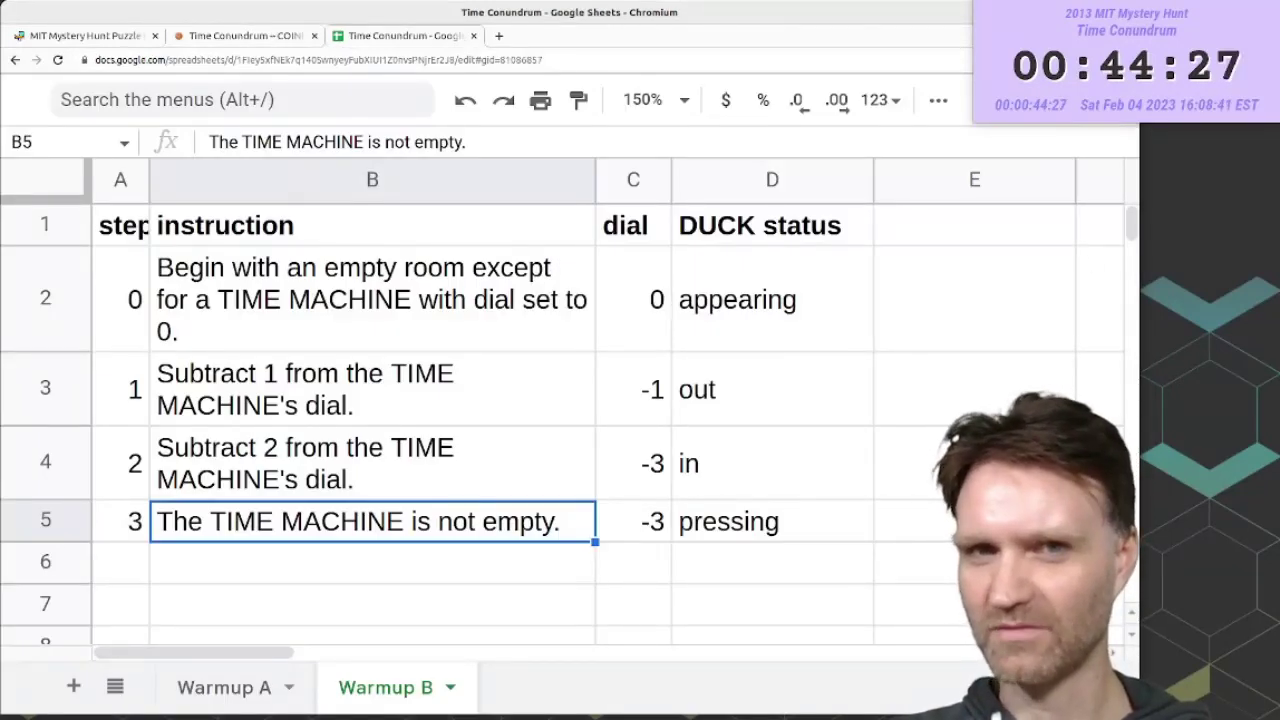
key(ctrl+shift+Tab)
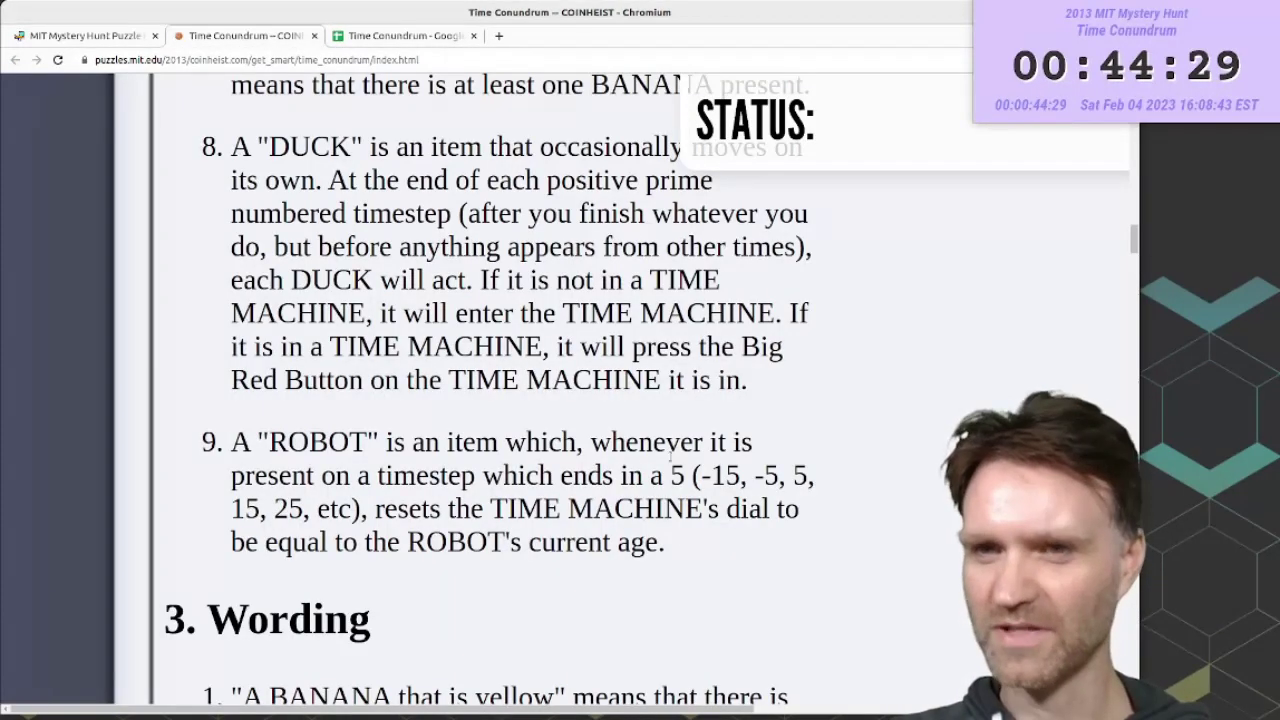
key(ctrl+Tab)
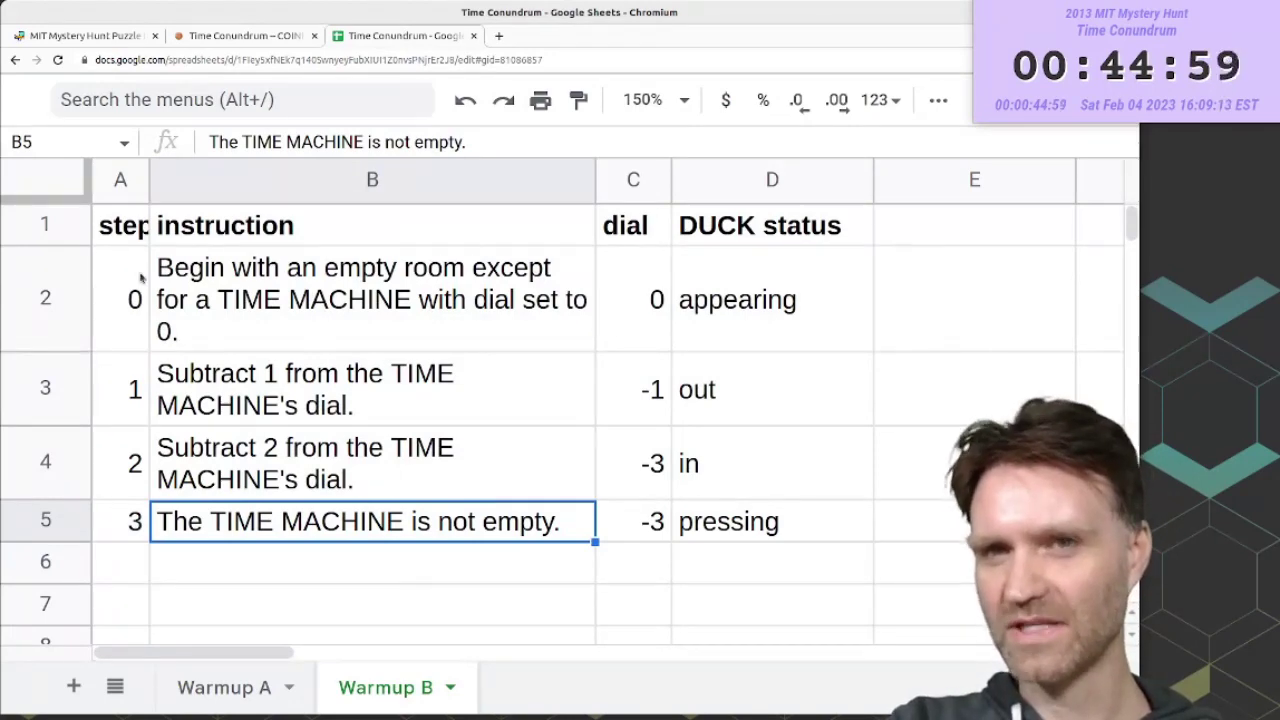
click(443, 318)
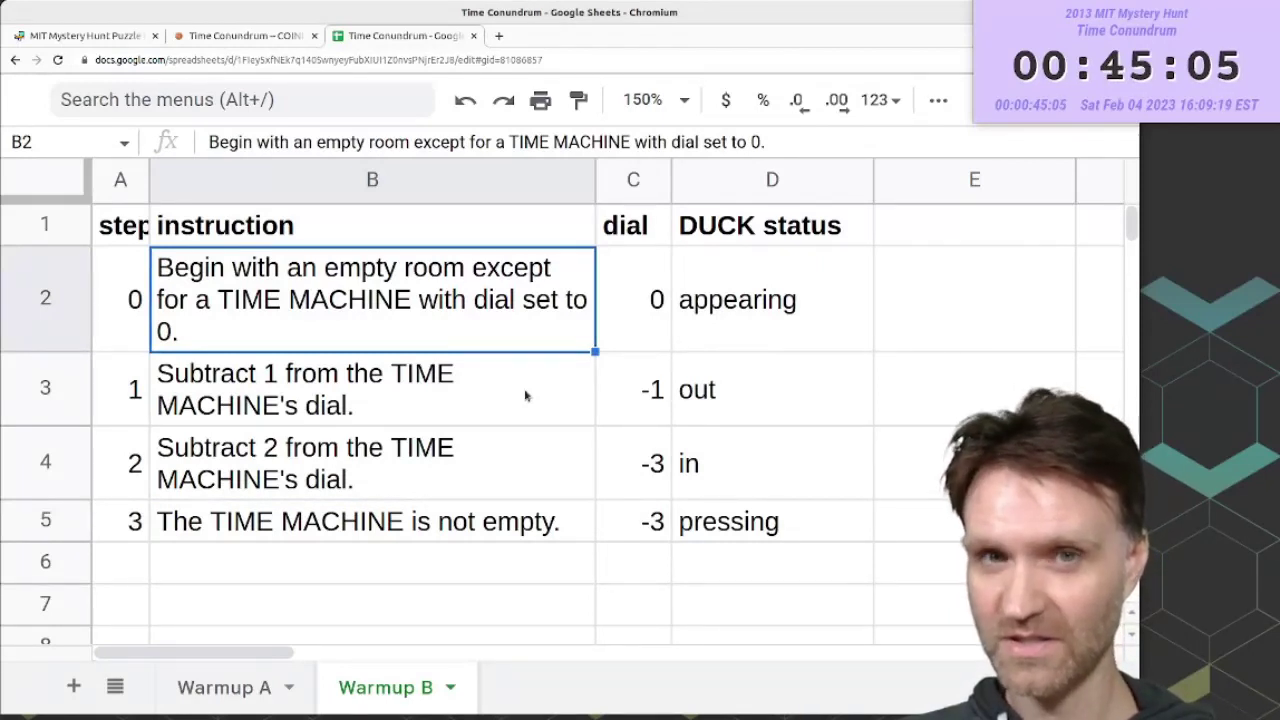
click(728, 337)
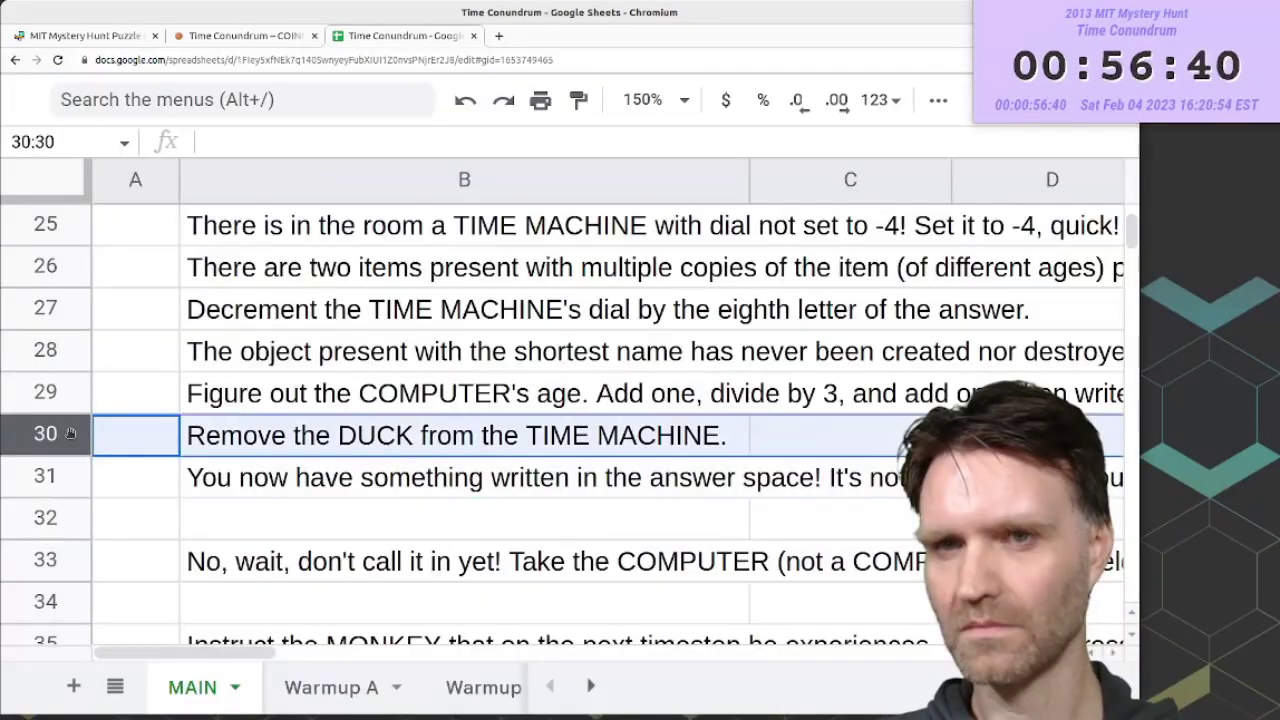
- Insert blank separator rows between the instructions around rows 29 to 31 of the MAIN sheet
right_click(55, 434)
click(100, 440)
right_click(50, 395)
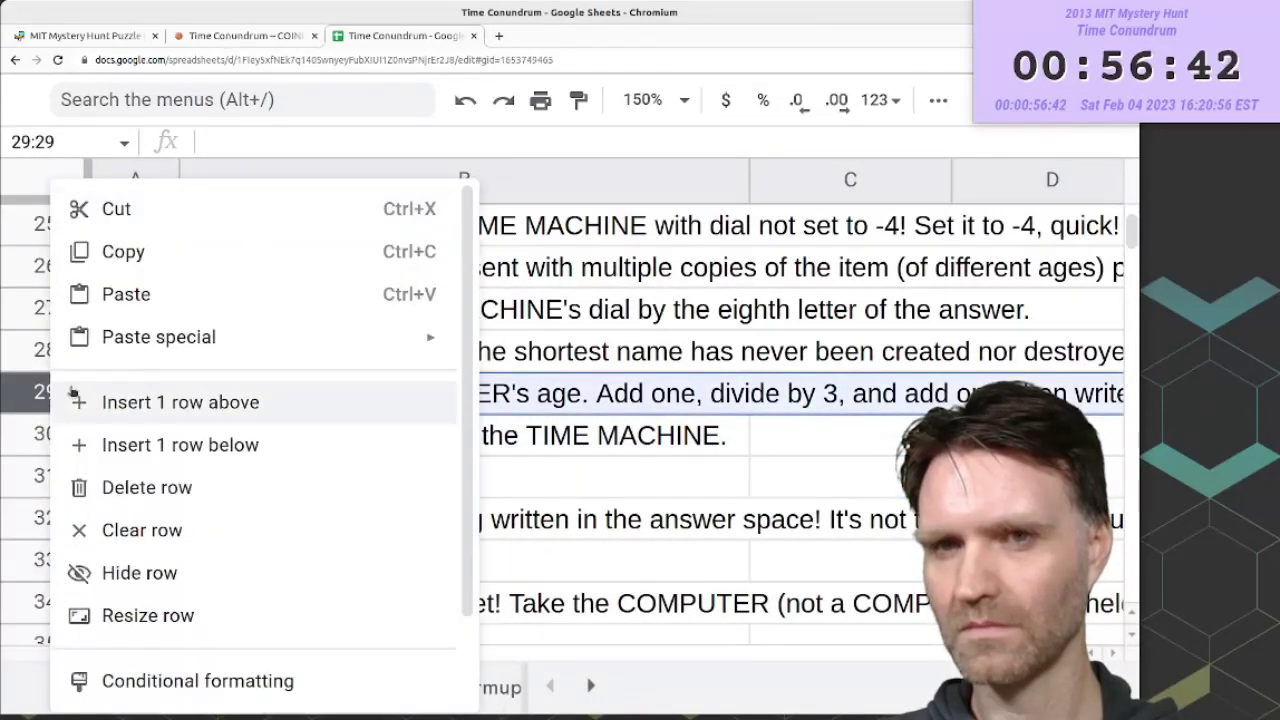
click(60, 397)
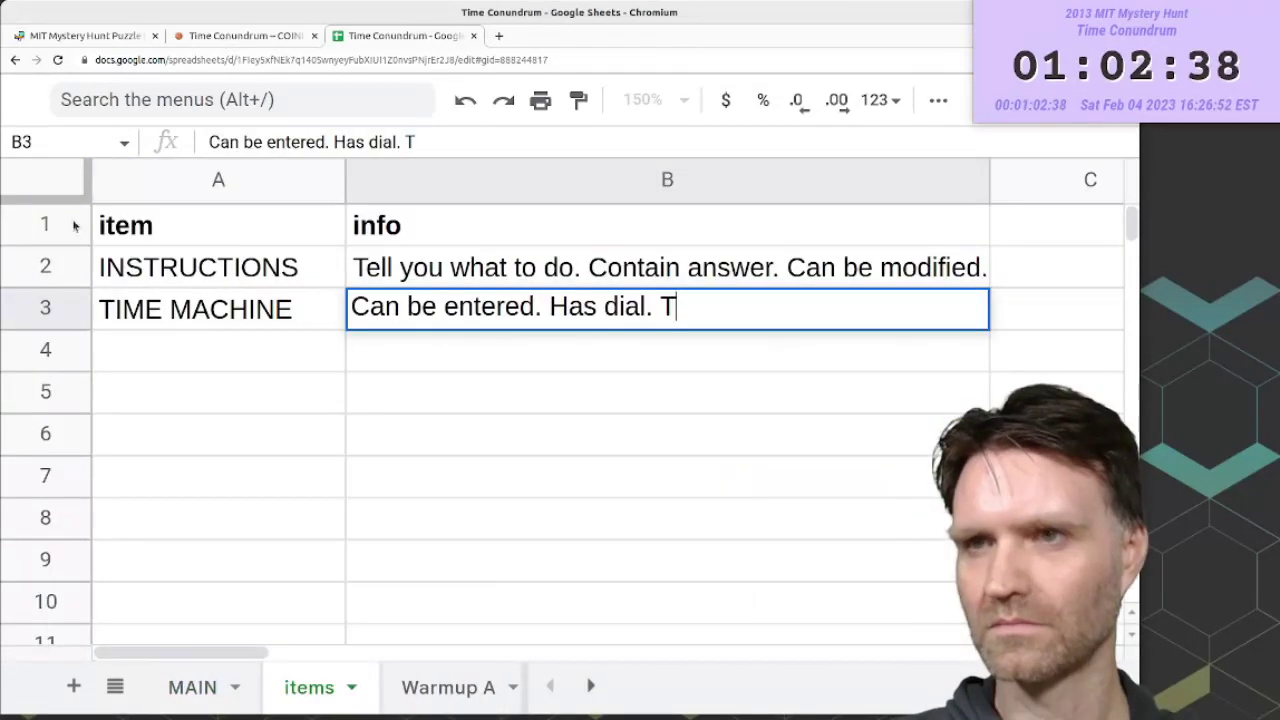
- On the items sheet, extend the TIME MACHINE info to say "Sends items through time."
key(BackSpace)
text(S)
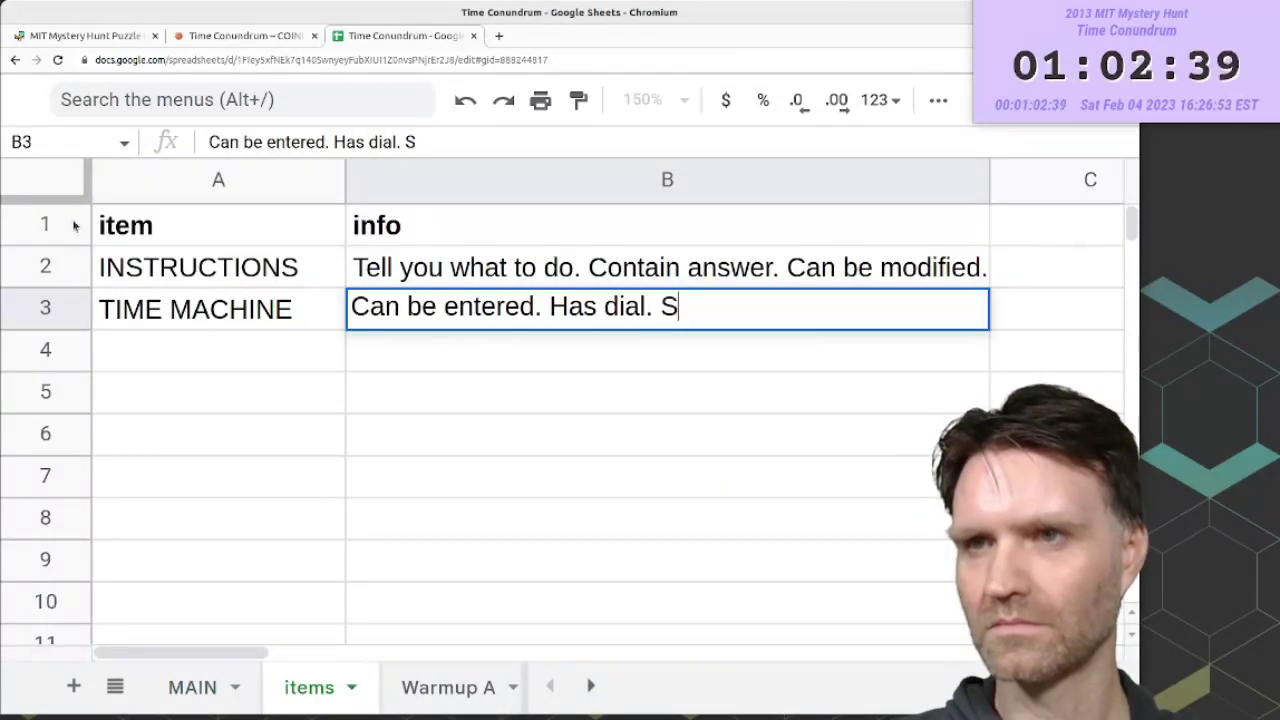
text(ends itesms th)
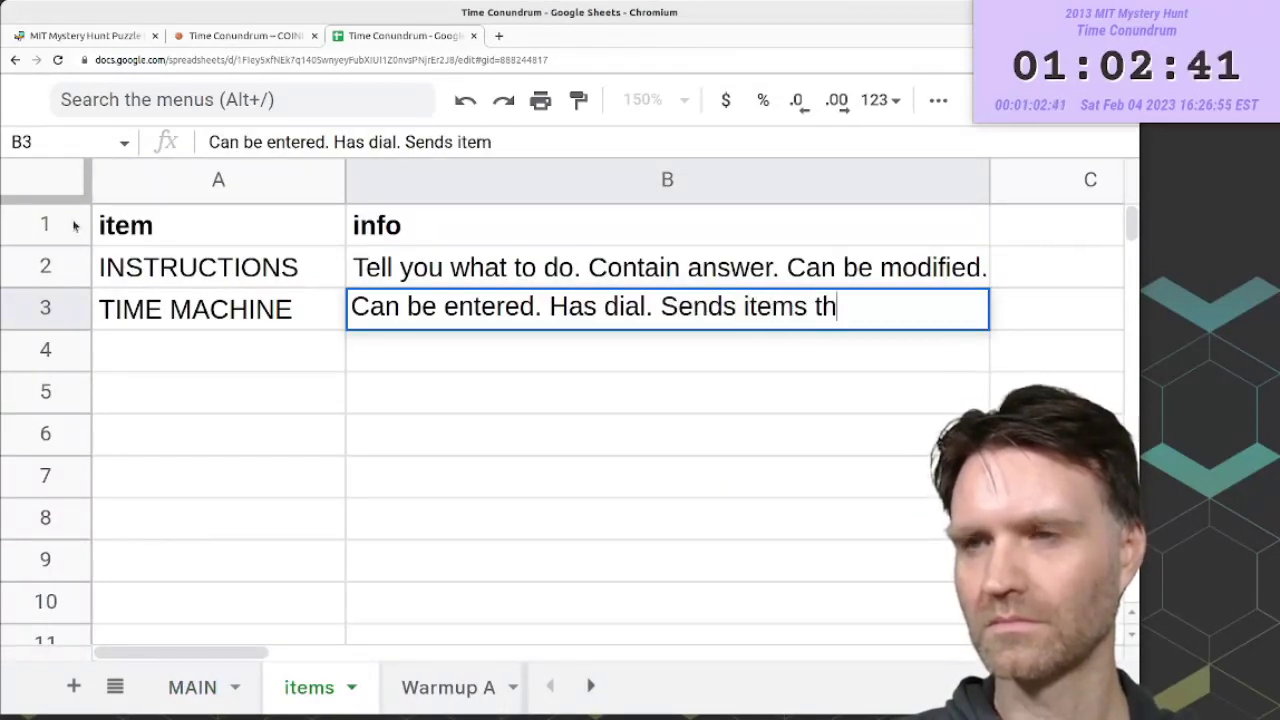
- Add the note "where ROBOT sets dial" to the step 5 instruction on the answer sheet
text(where )
text(ROBOT se)
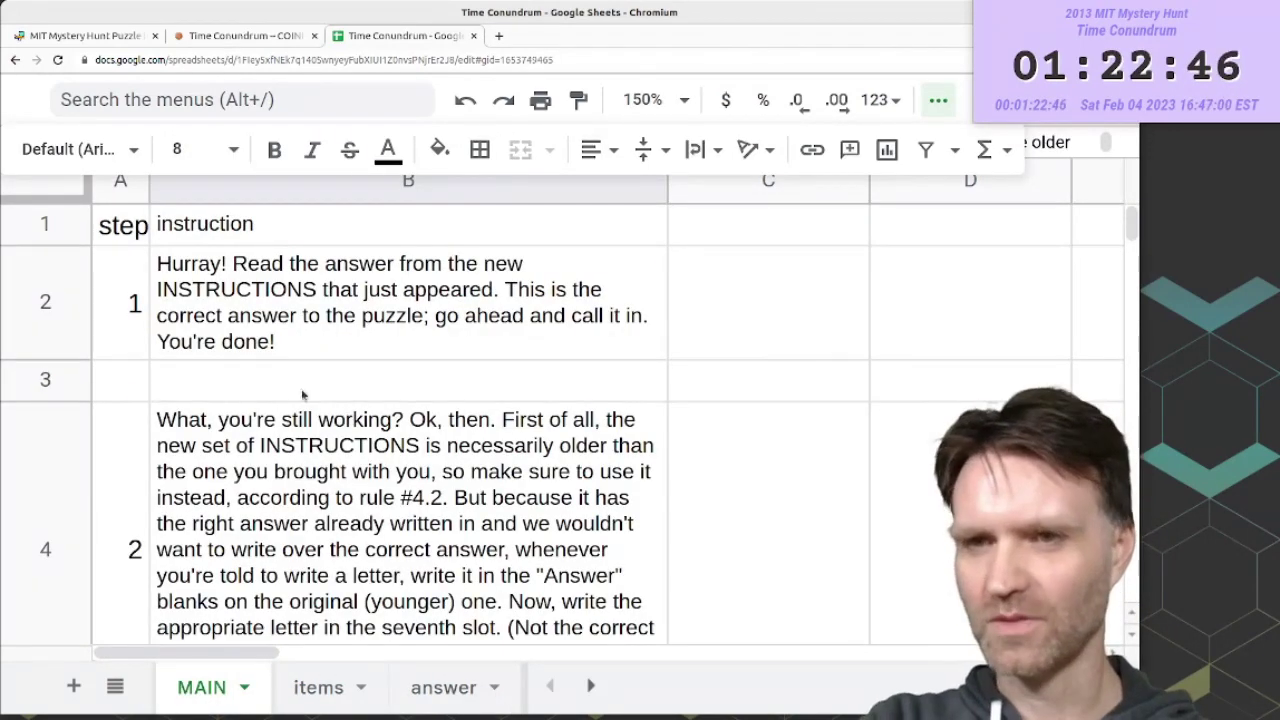
- Skim the instructions on the MAIN sheet and examine the items and their info on the items sheet, from INSTRUCTIONS to MONKEY, including CUCUMBER
scroll(632, 432, down, 10)
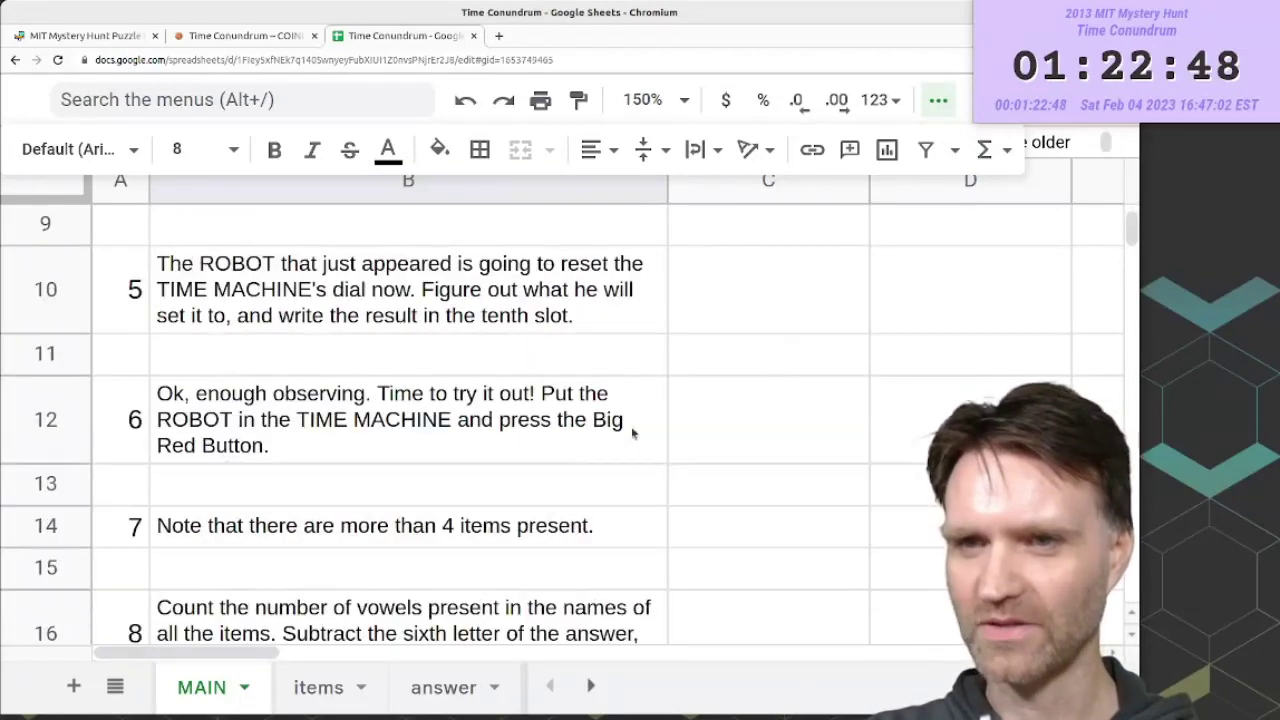
scroll(630, 440, up, 10)
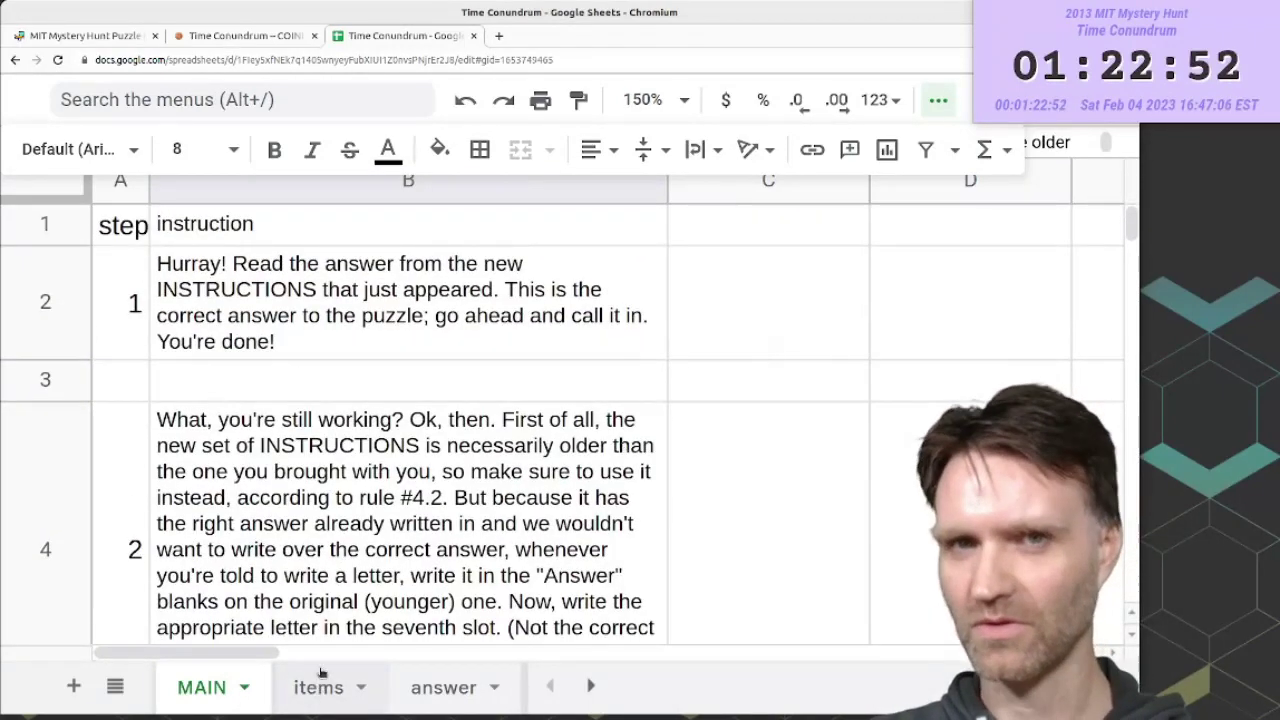
click(327, 697)
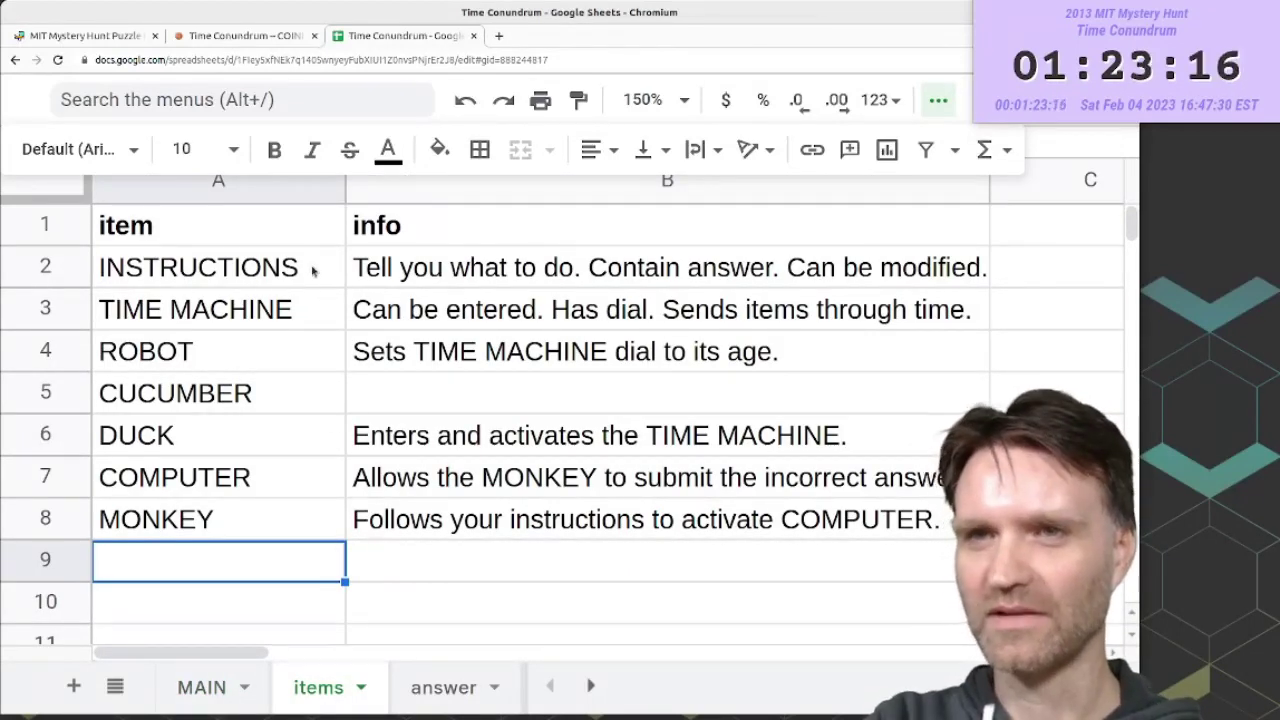
click(306, 279)
click(310, 308)
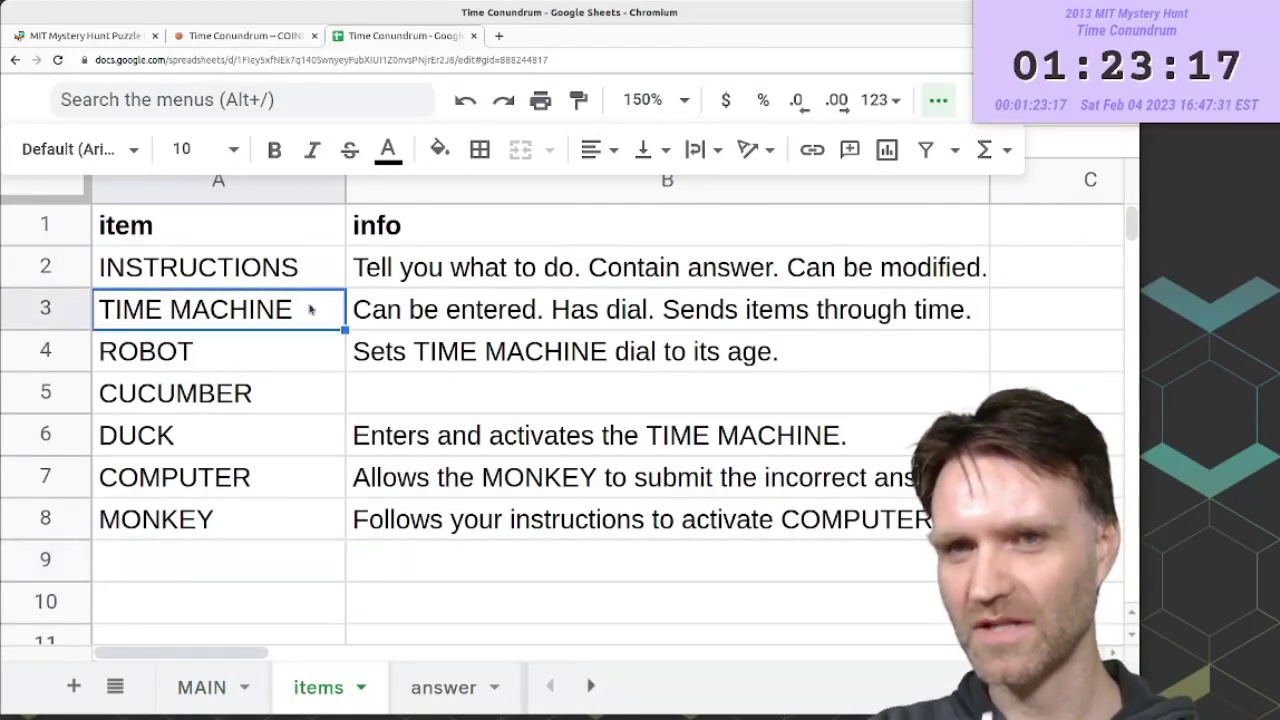
click(310, 364)
click(298, 441)
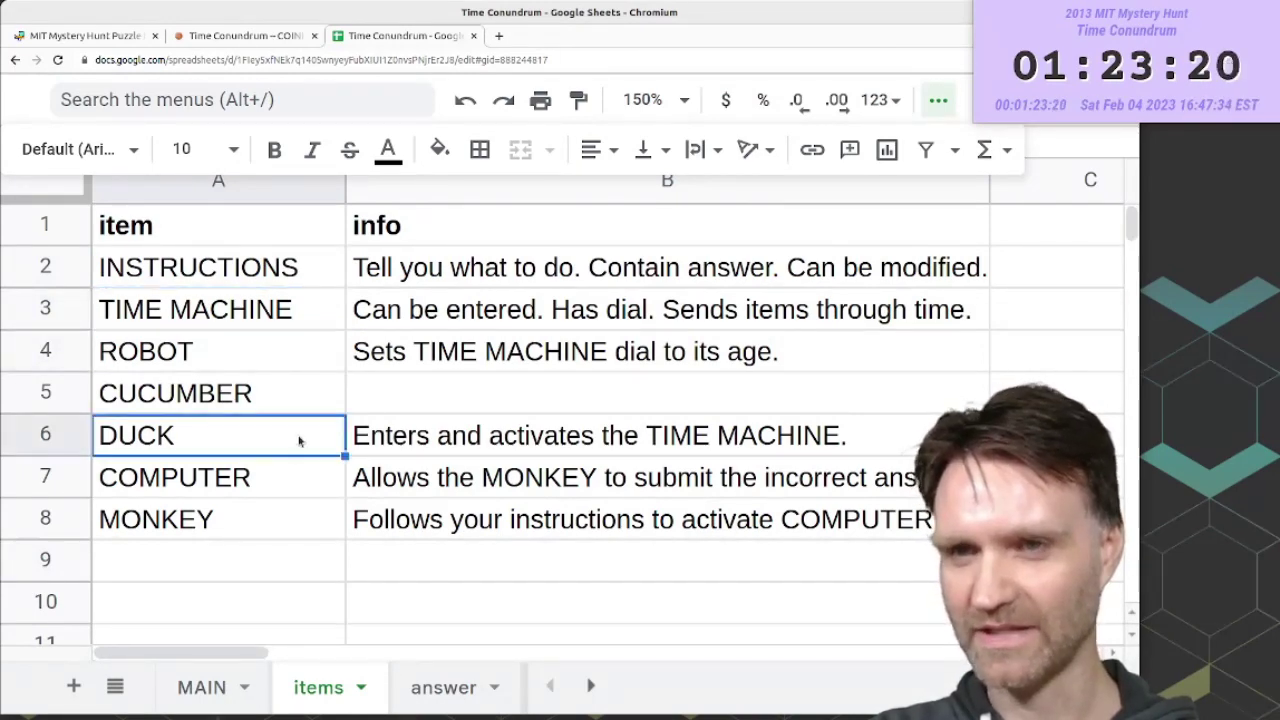
click(310, 493)
click(304, 525)
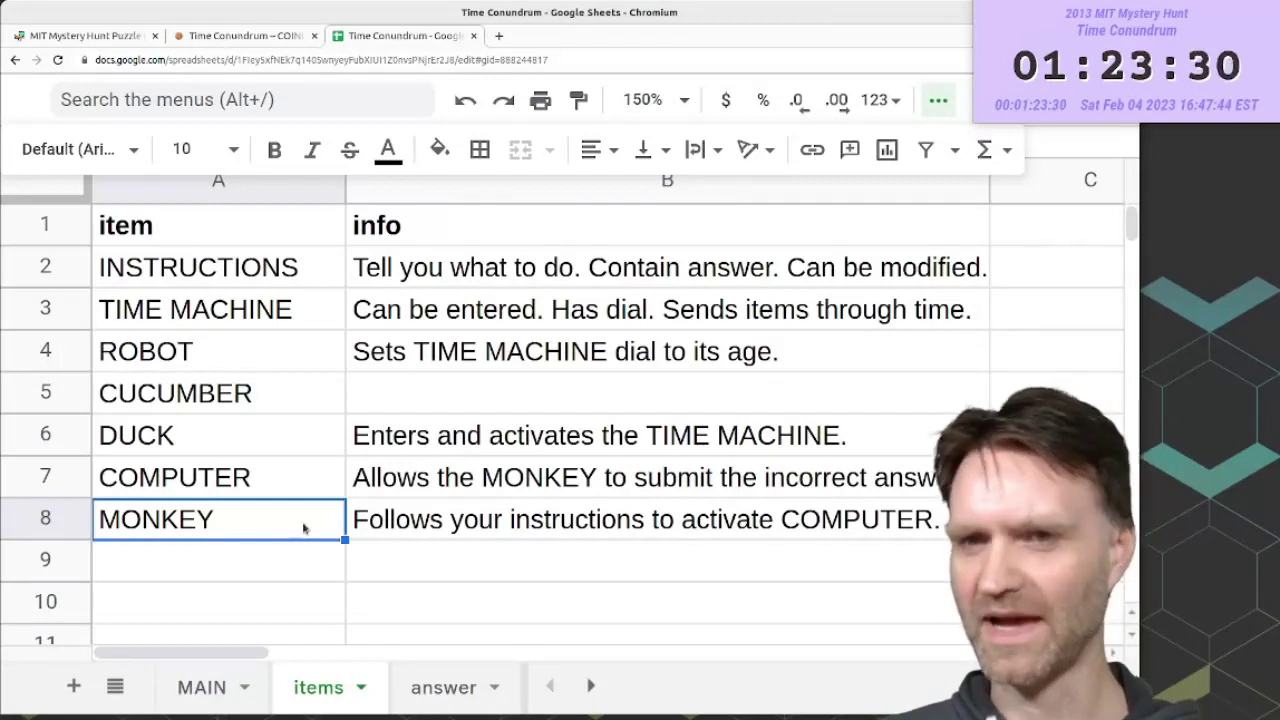
key(Up)
key(Up)
key(Up)
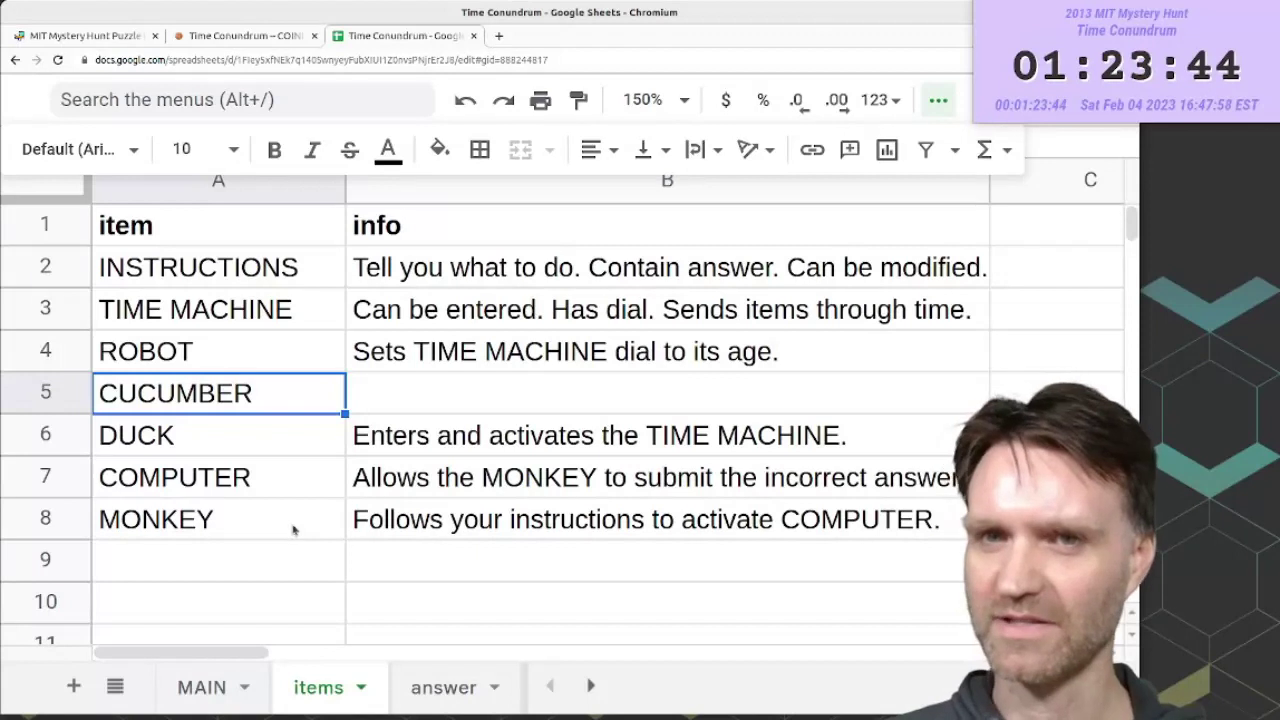
- On the answer sheet, examine the step number and instruction of the step 2 entry
click(443, 687)
click(171, 278)
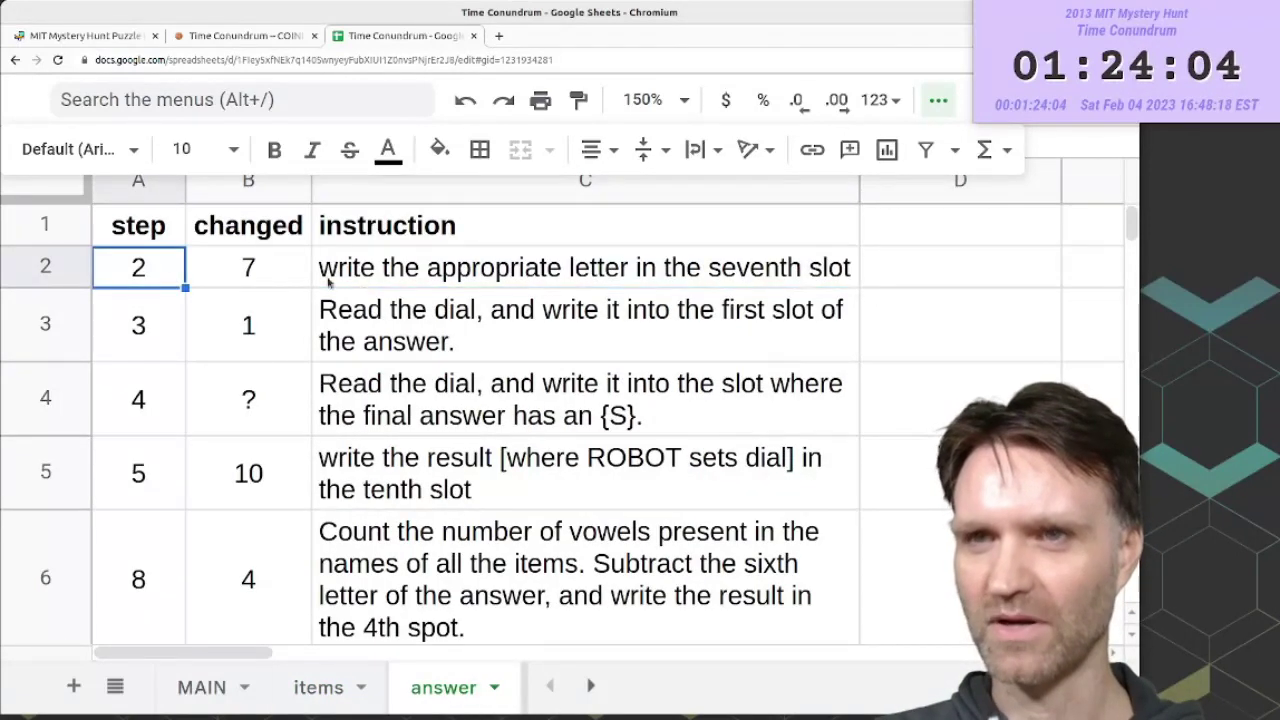
click(415, 282)
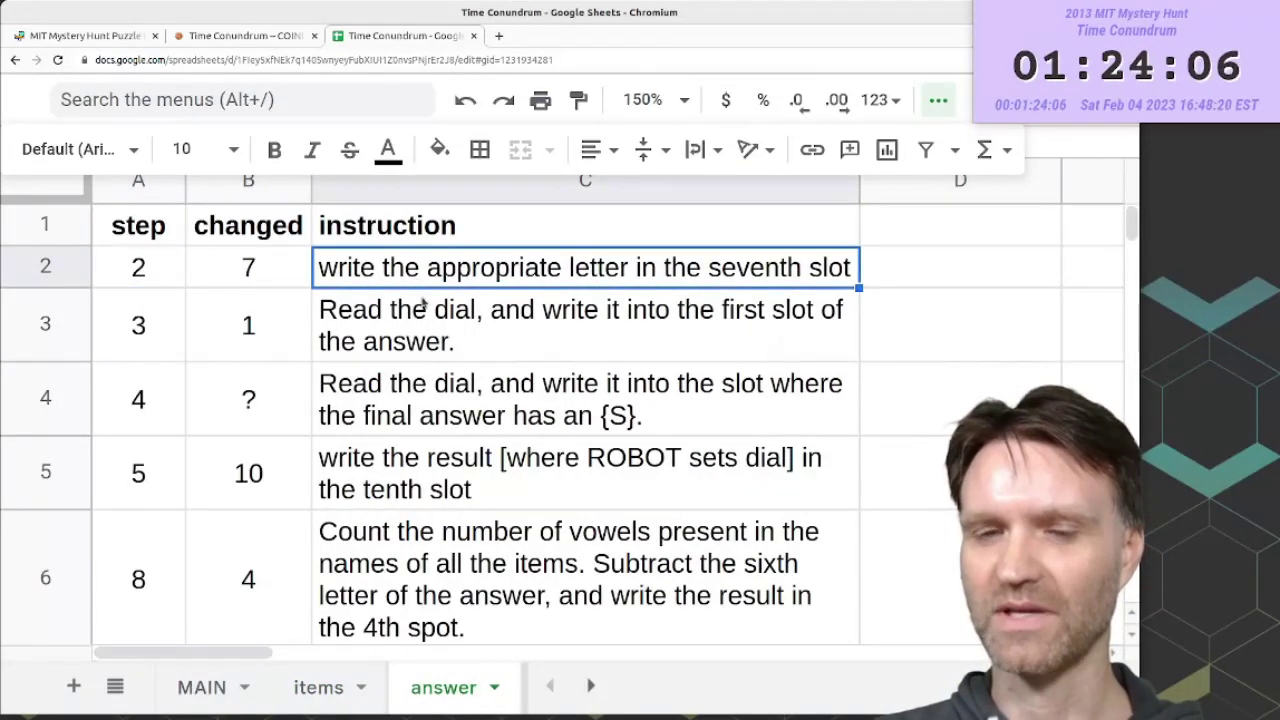
click(157, 266)
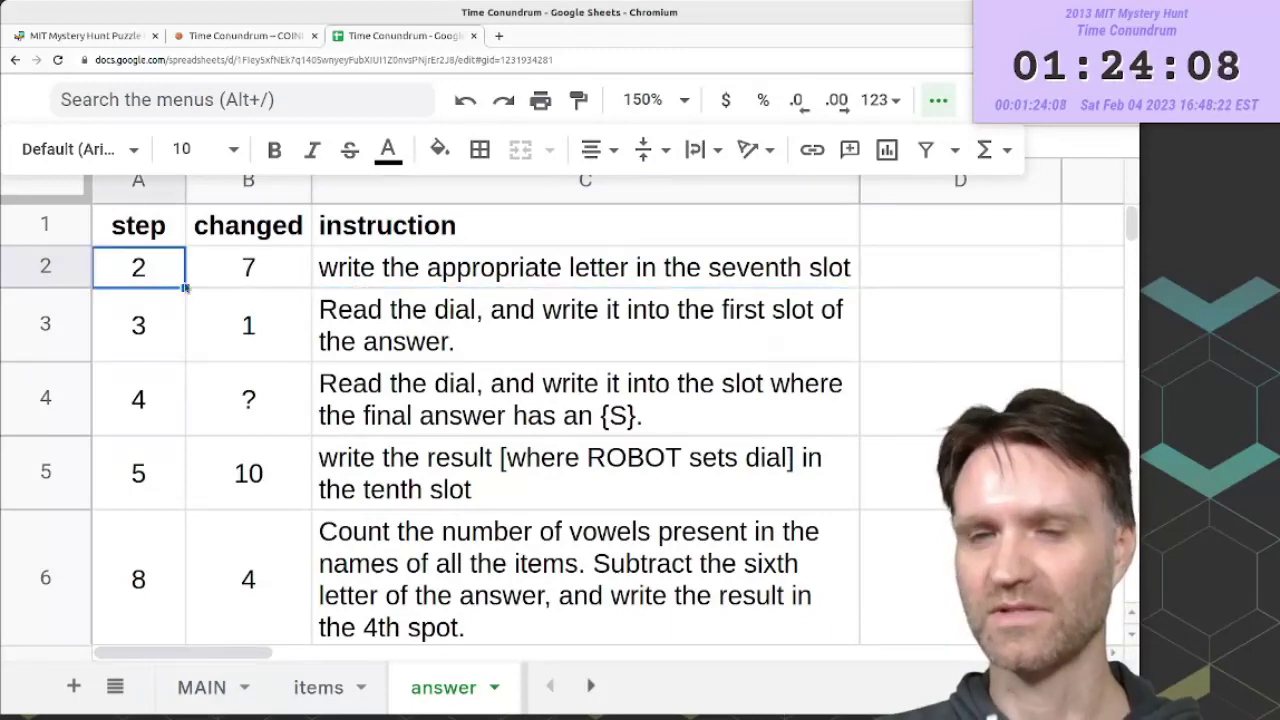
click(399, 278)
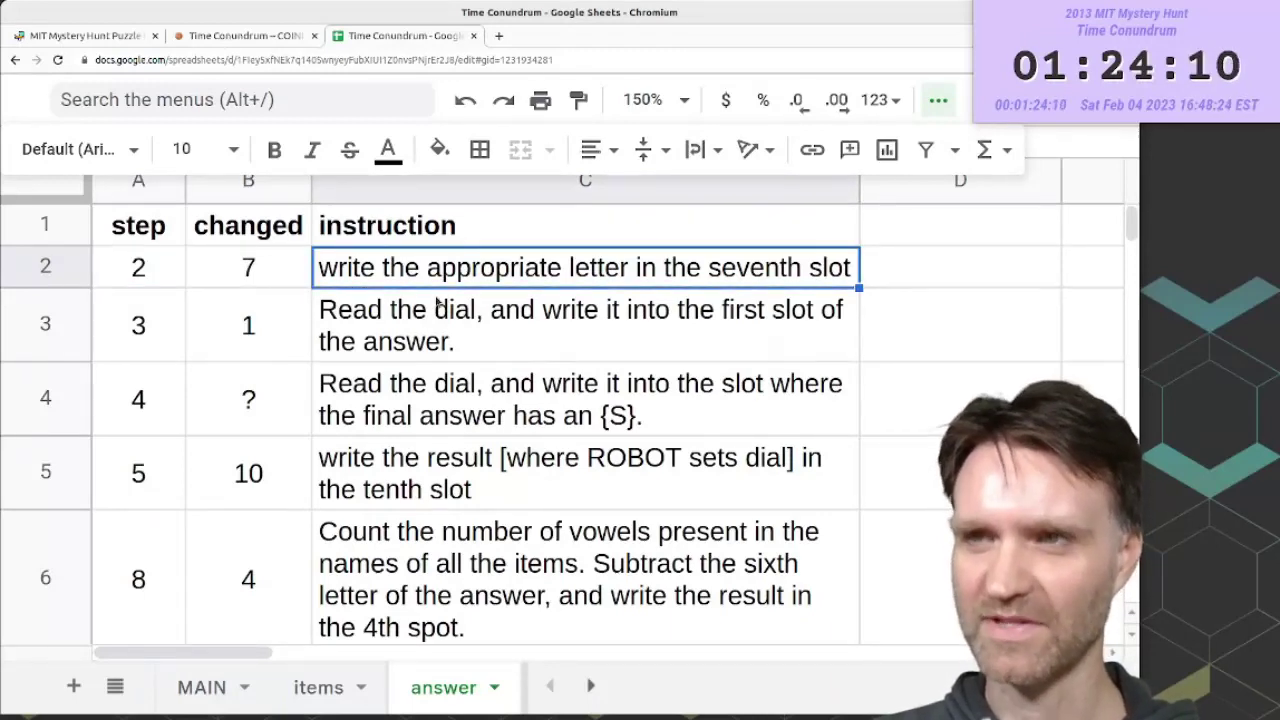
- Review the changed slot numbers down the answer sheet, focusing on the unknown slot for step 4
mouse_move(274, 266)
mouse_down()
mouse_move(268, 513)
mouse_move(280, 485)
mouse_move(286, 509)
mouse_move(272, 563)
mouse_up()
scroll(277, 514, down, 6)
scroll(285, 480, up, 6)
click(293, 400)
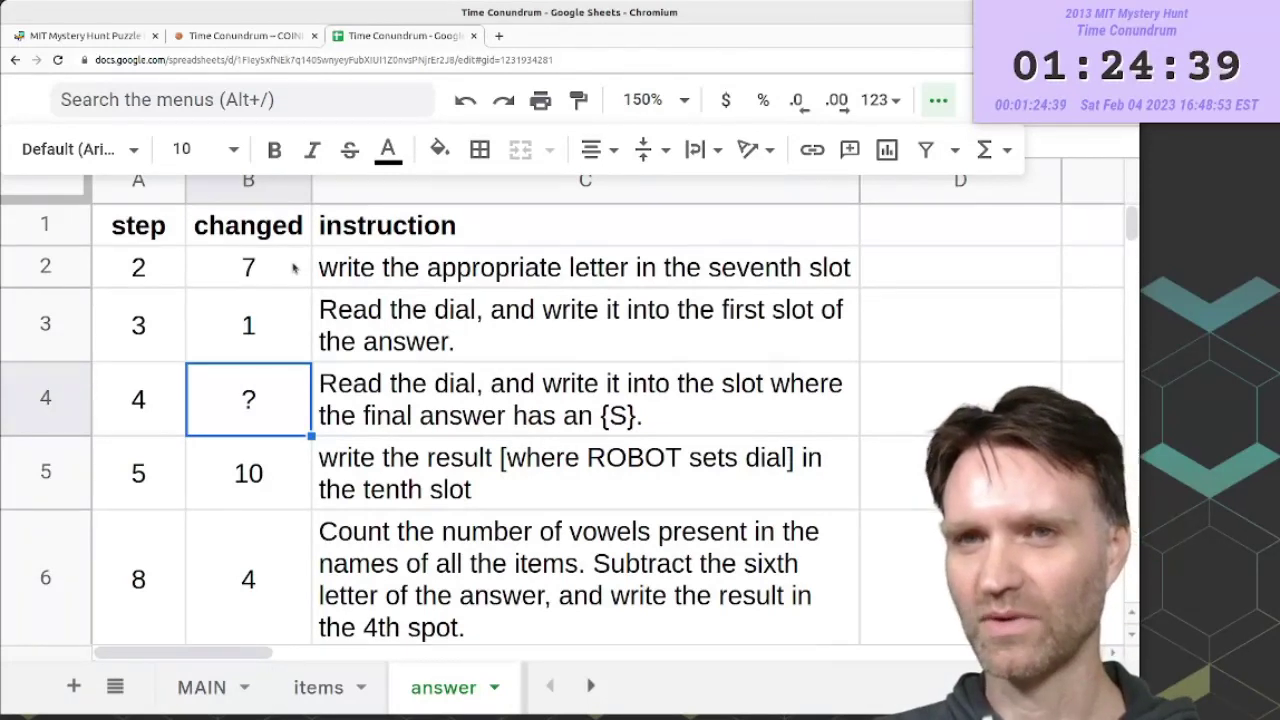
drag(294, 267, 280, 511)
click(300, 505)
key(Up)
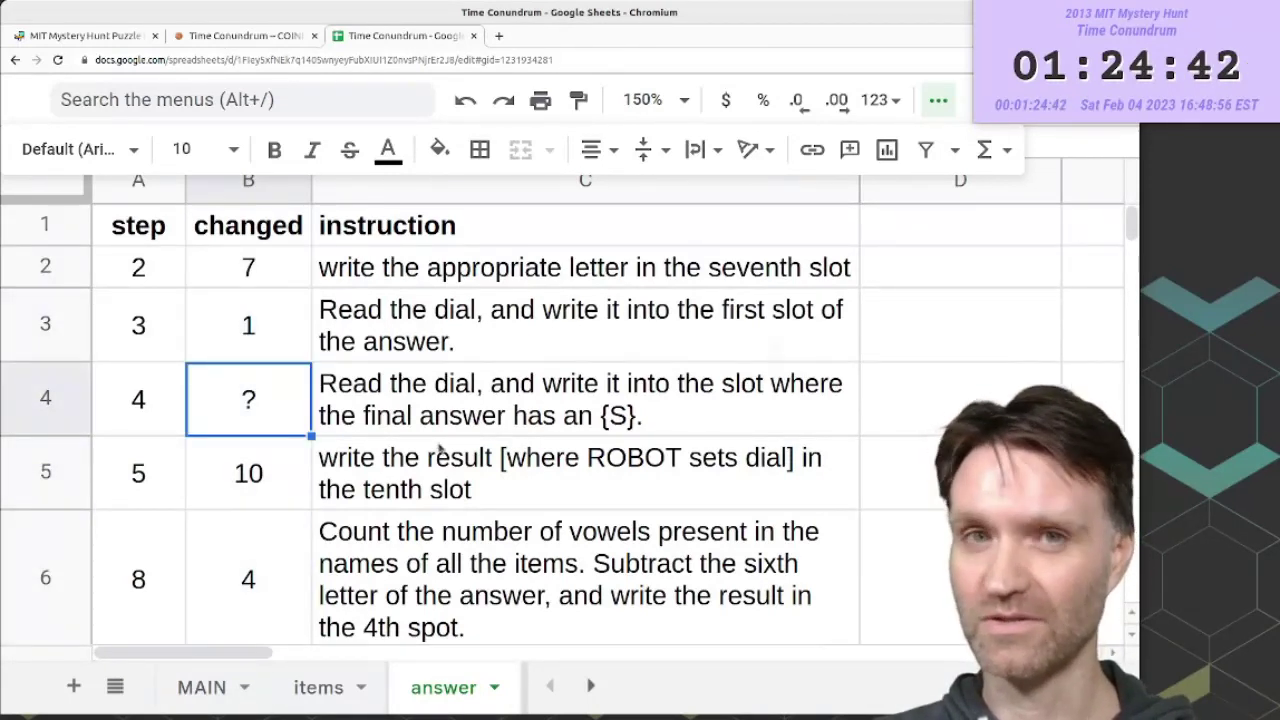
- Examine the step number and instruction of the step 3 entry on the answer sheet
scroll(438, 450, down, 2)
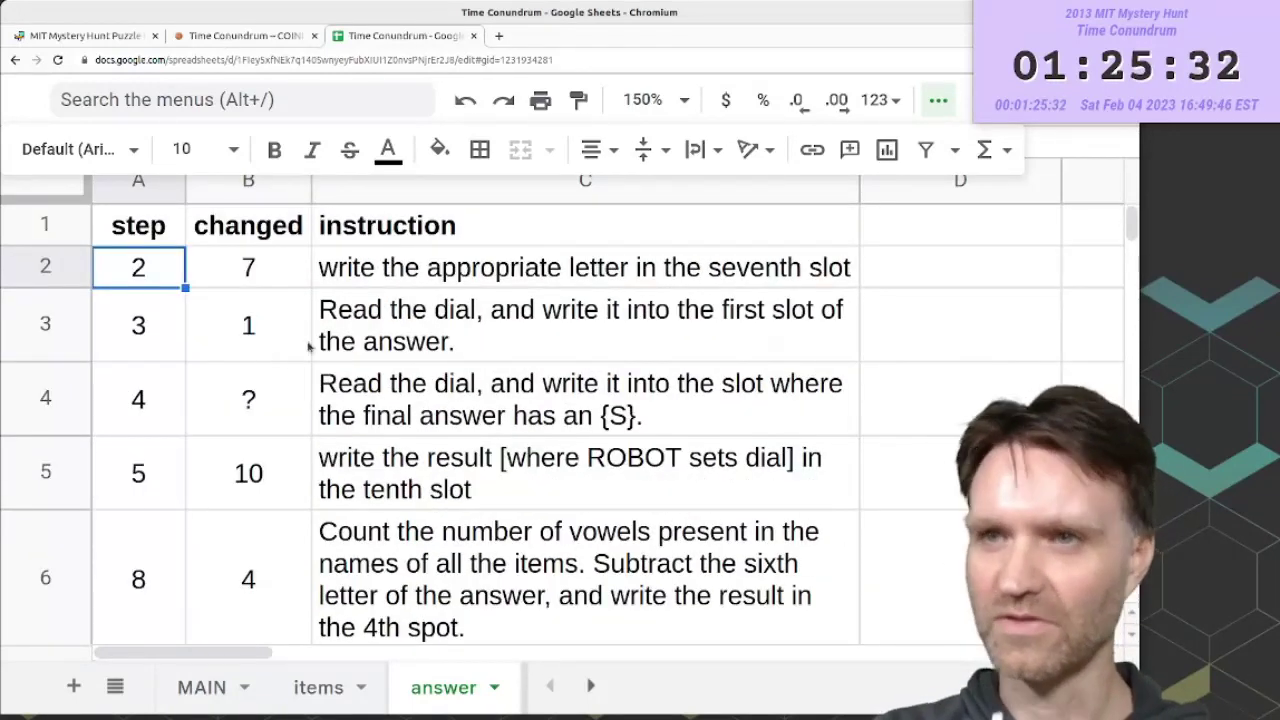
click(140, 334)
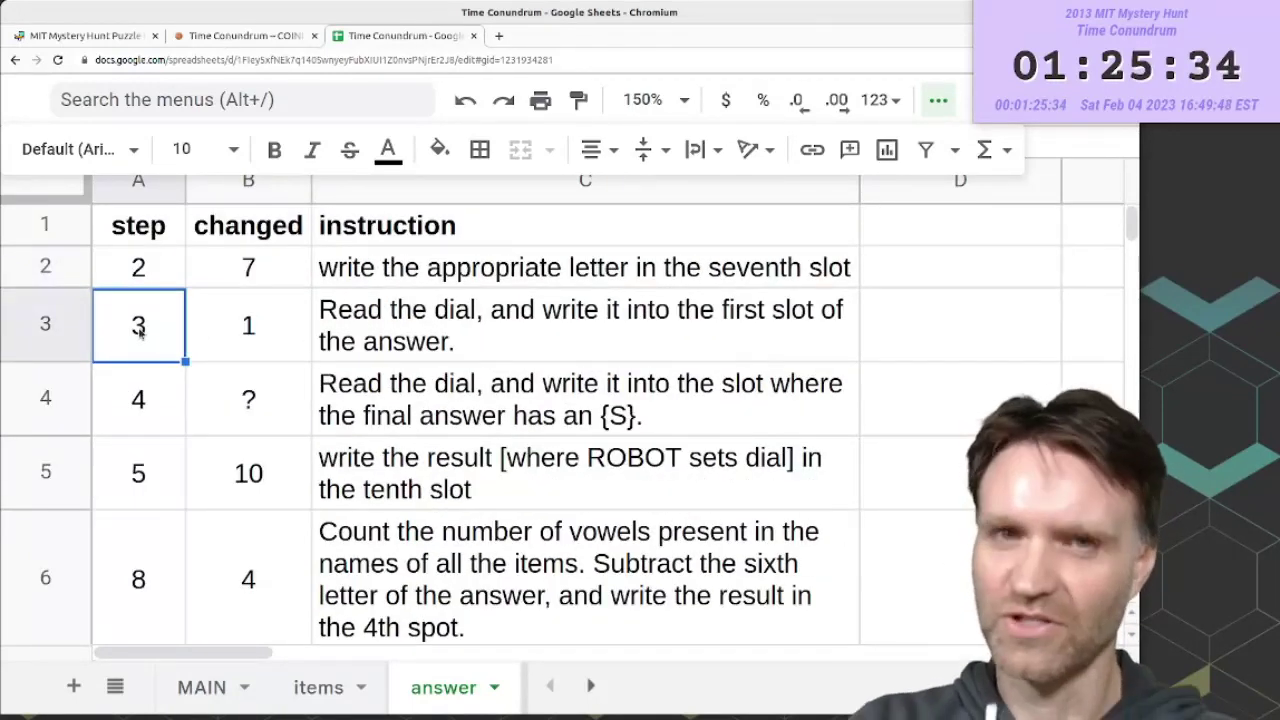
click(406, 336)
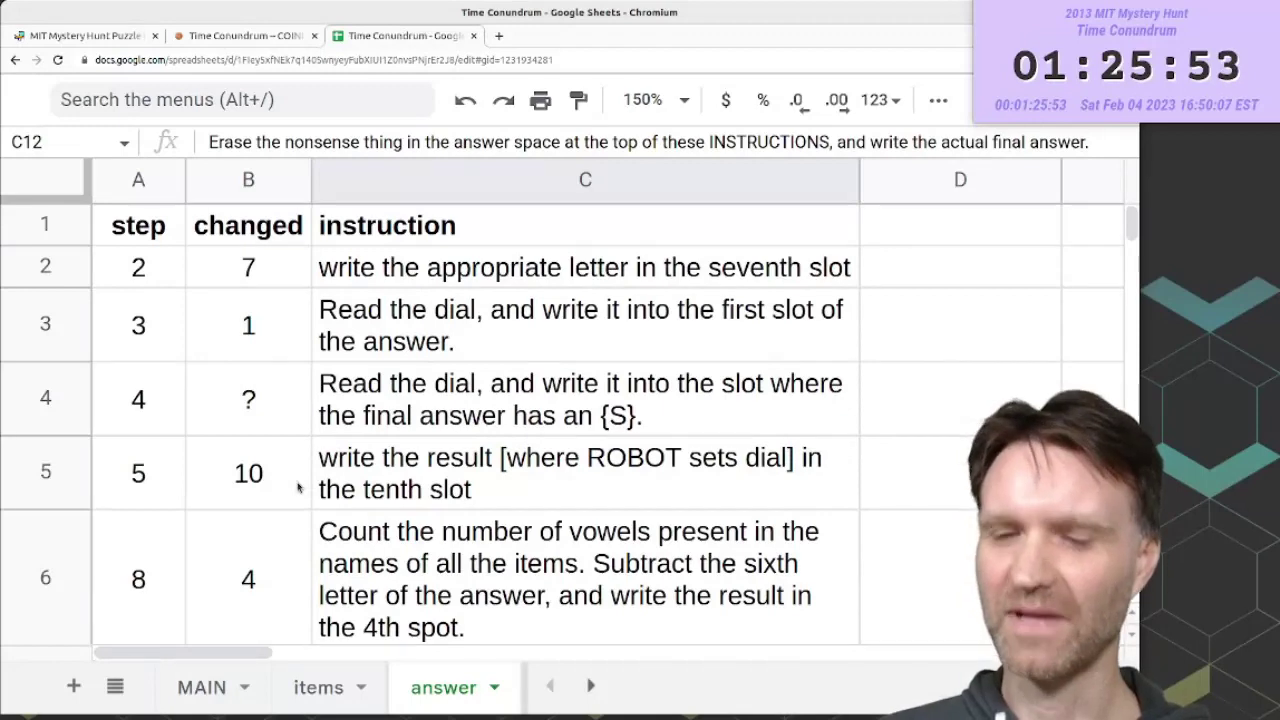
- Review the remaining entries on the answer sheet down to step 31, checking its step number and final instruction
scroll(191, 311, down, 5)
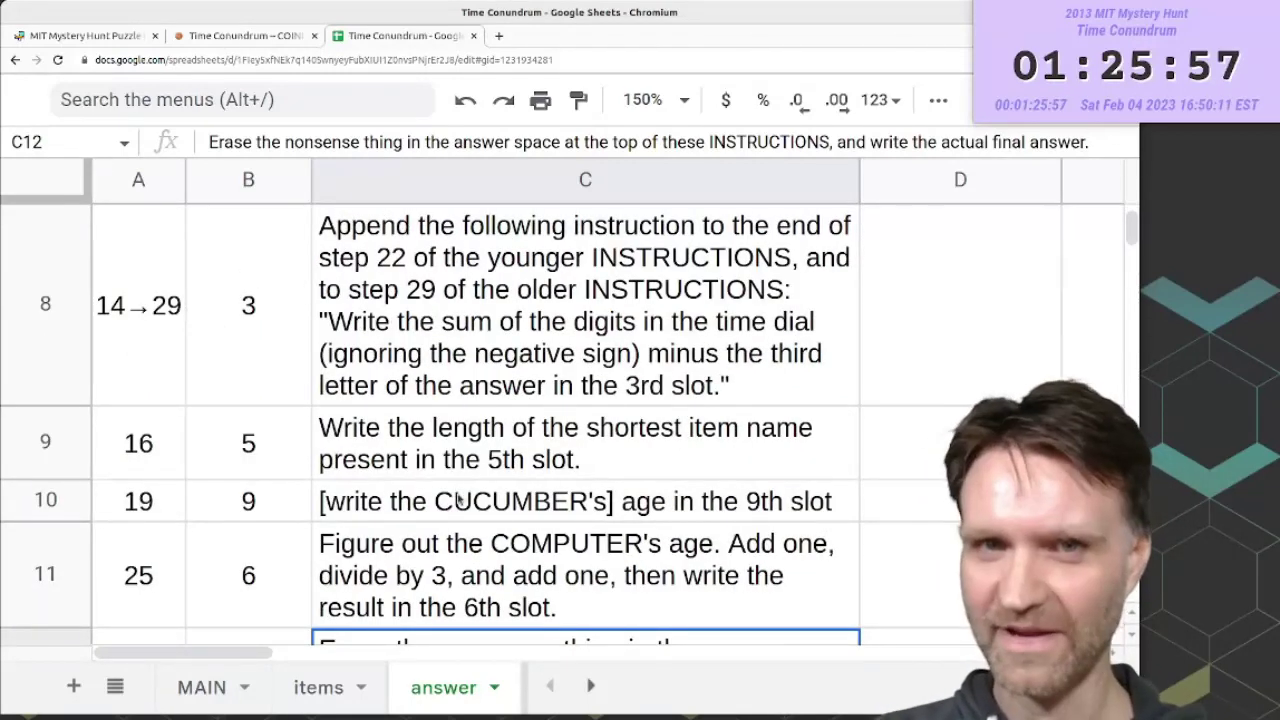
scroll(458, 500, down, 4)
scroll(458, 500, up, 2)
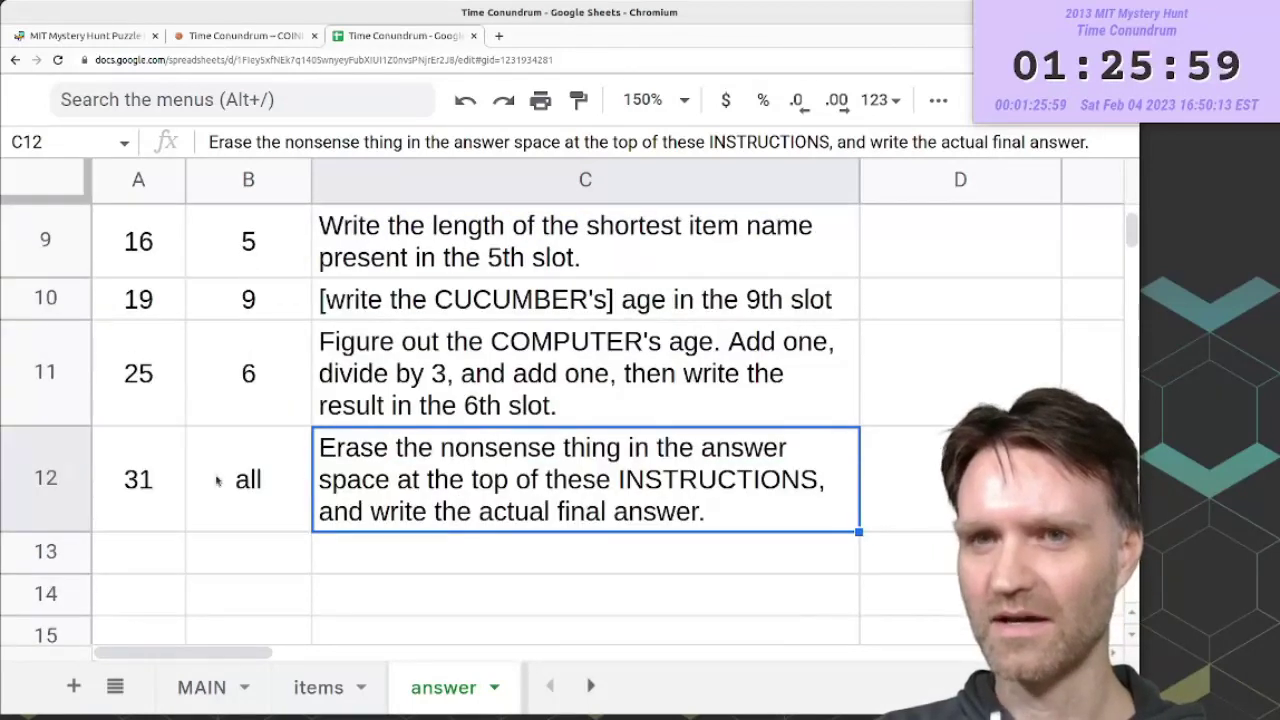
click(180, 479)
click(433, 497)
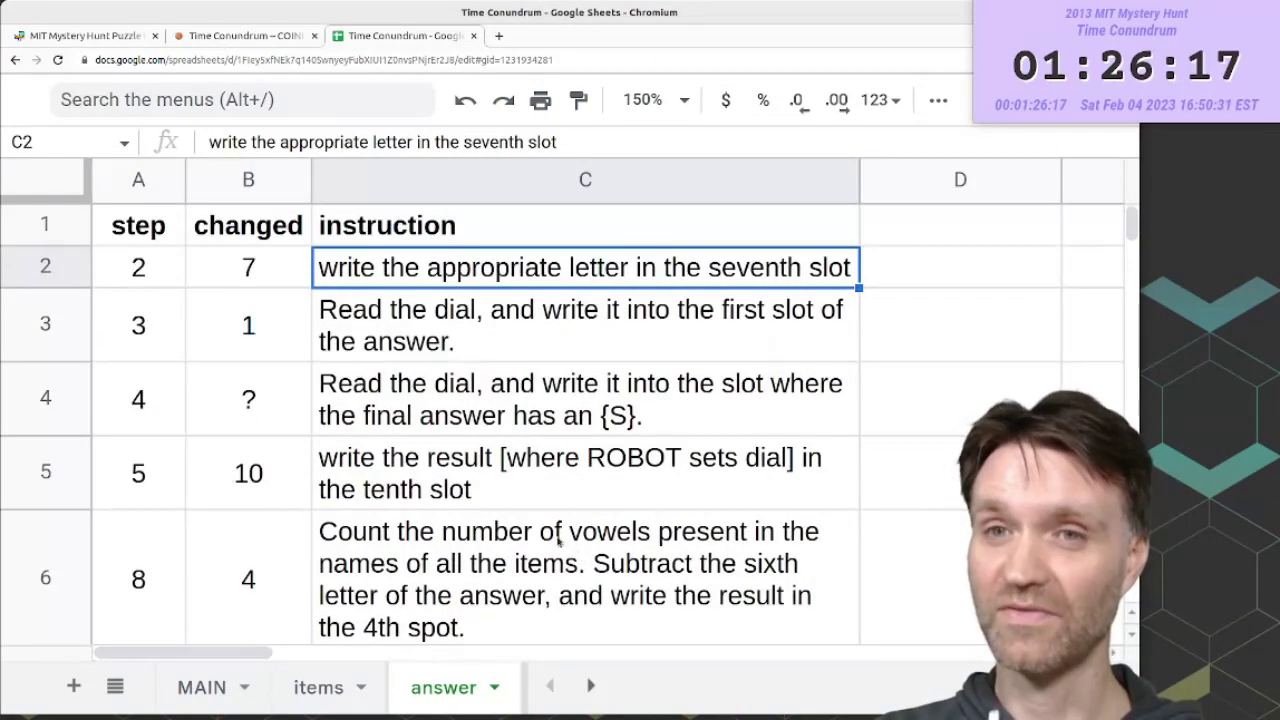
- Review the changed slots and their instructions down the answer sheet, from step 2 through step 25
scroll(481, 480, down, 8)
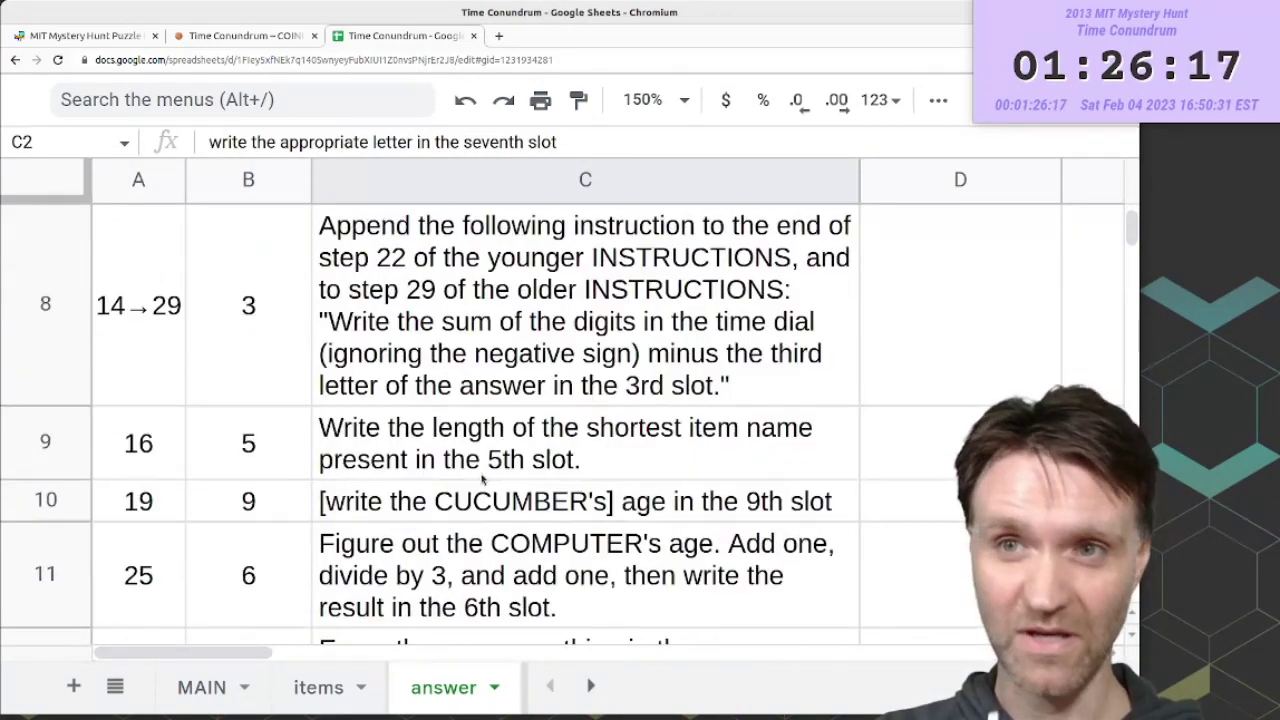
scroll(481, 480, up, 3)
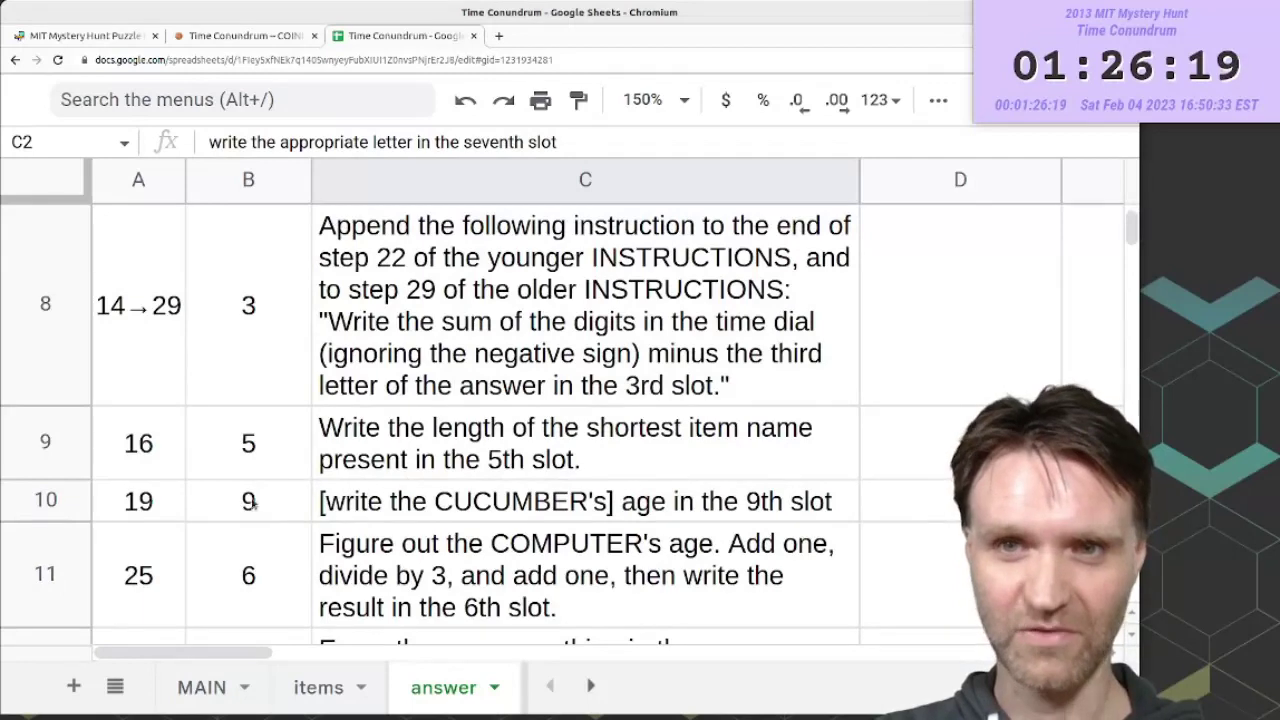
scroll(349, 518, up, 4)
scroll(330, 350, up, 2)
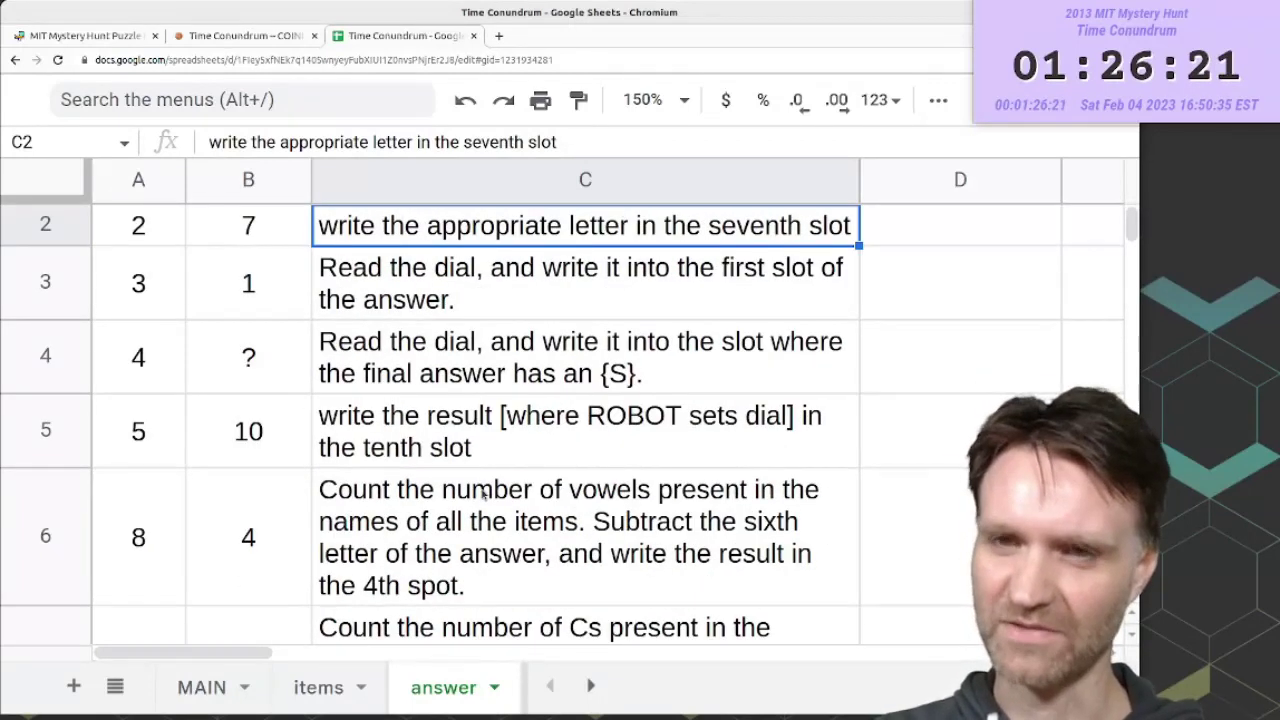
scroll(483, 495, down, 5)
scroll(483, 495, down, 3)
click(515, 488)
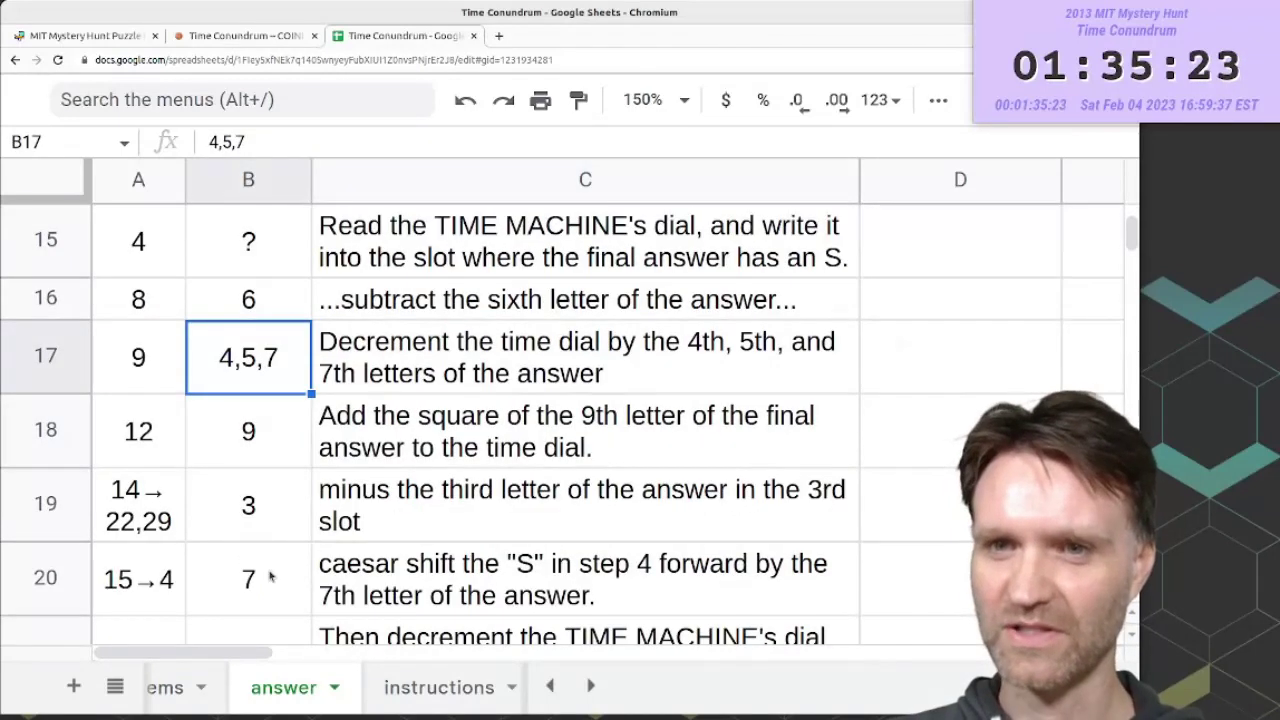
- On the answer sheet, examine which answer letters each step uses in the used-slots table, from step 4 through step 32
click(270, 577)
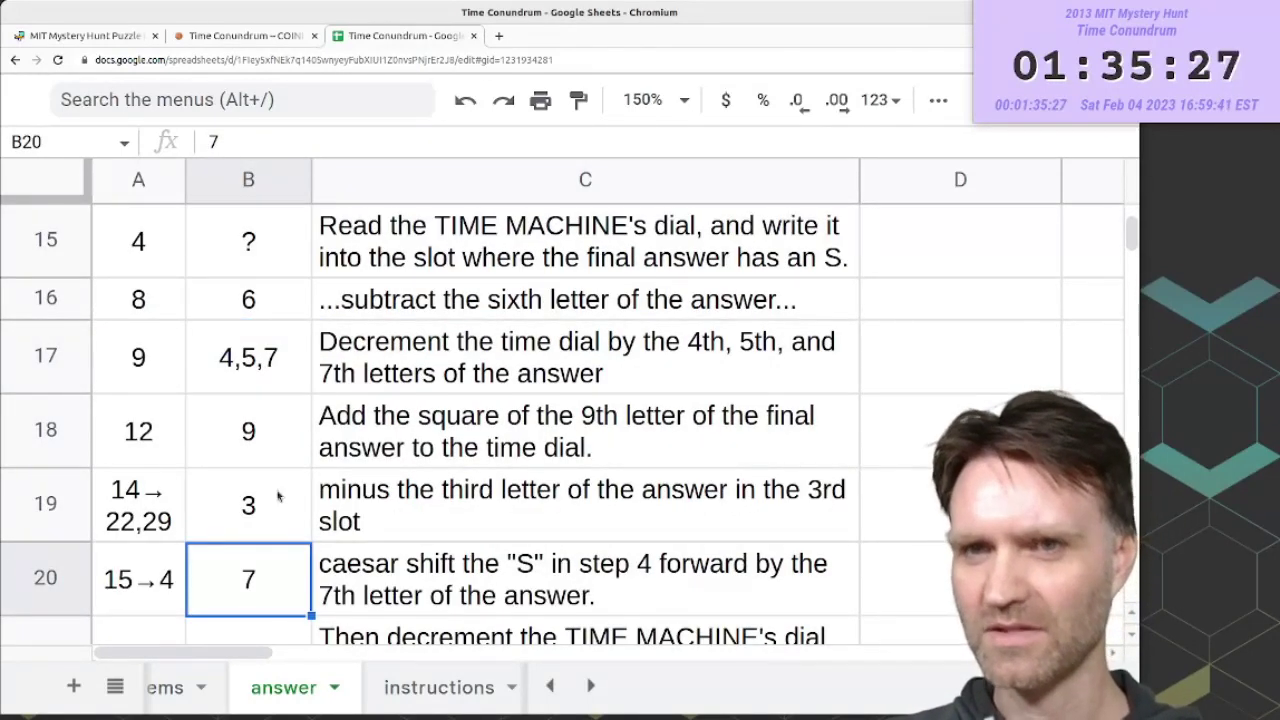
scroll(240, 545, down, 5)
scroll(252, 520, up, 2)
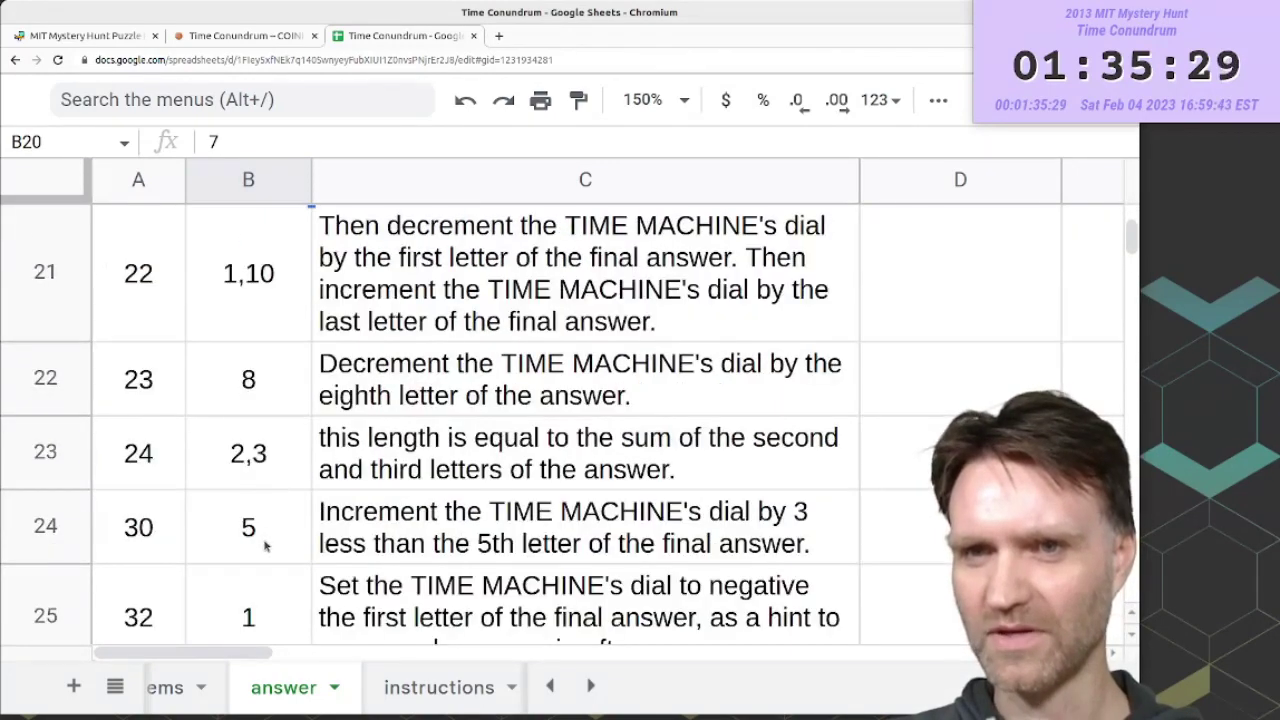
click(300, 550)
click(316, 552)
click(298, 560)
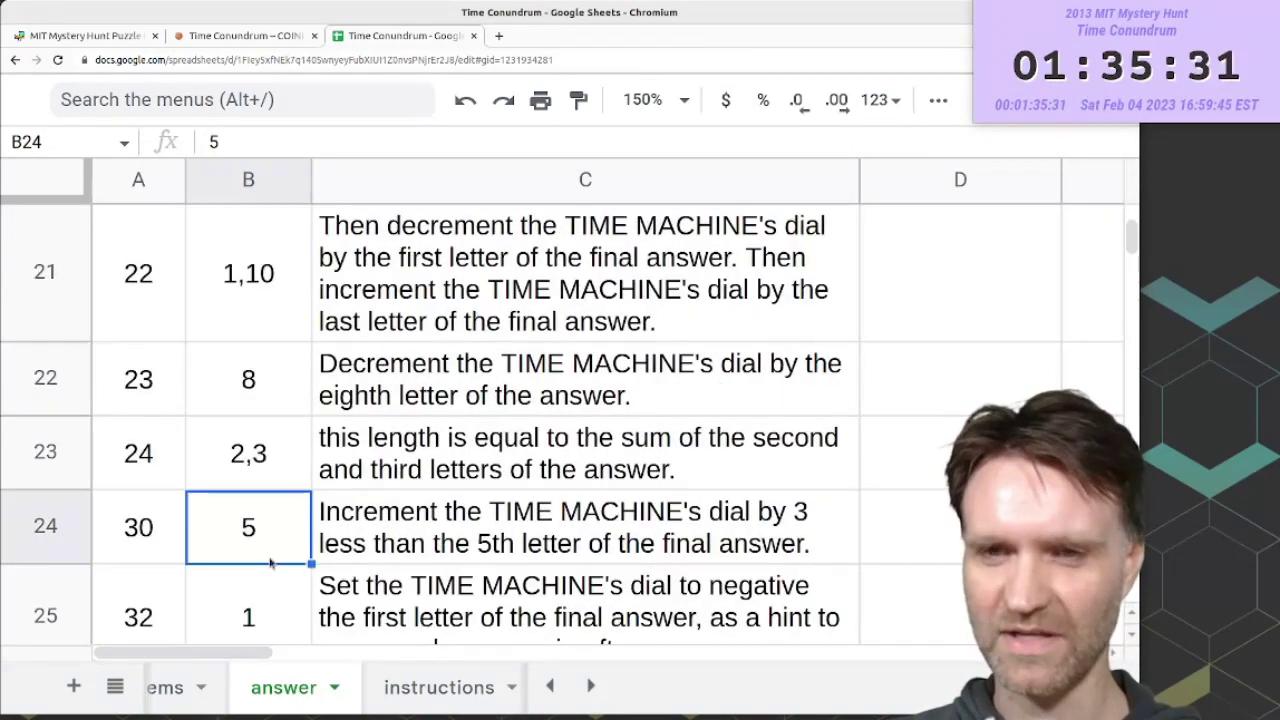
scroll(275, 520, up, 5)
scroll(259, 481, down, 2)
click(255, 358)
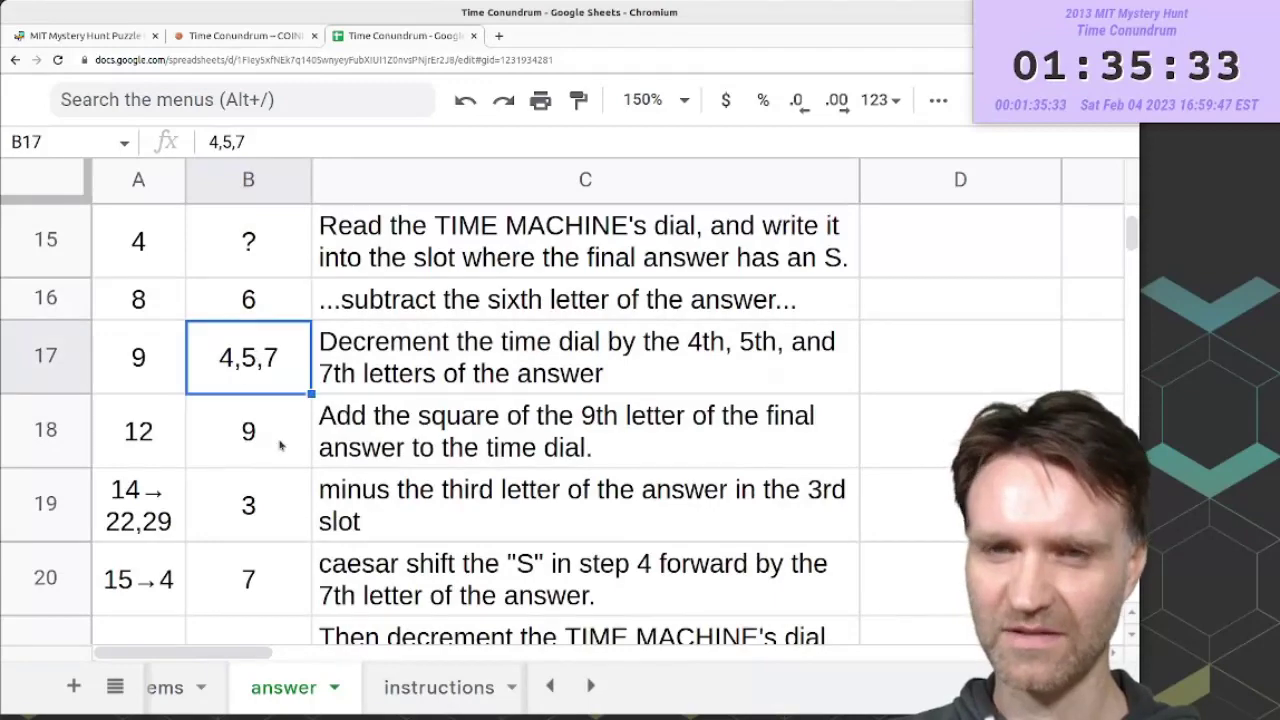
scroll(300, 455, down, 5)
scroll(300, 460, up, 6)
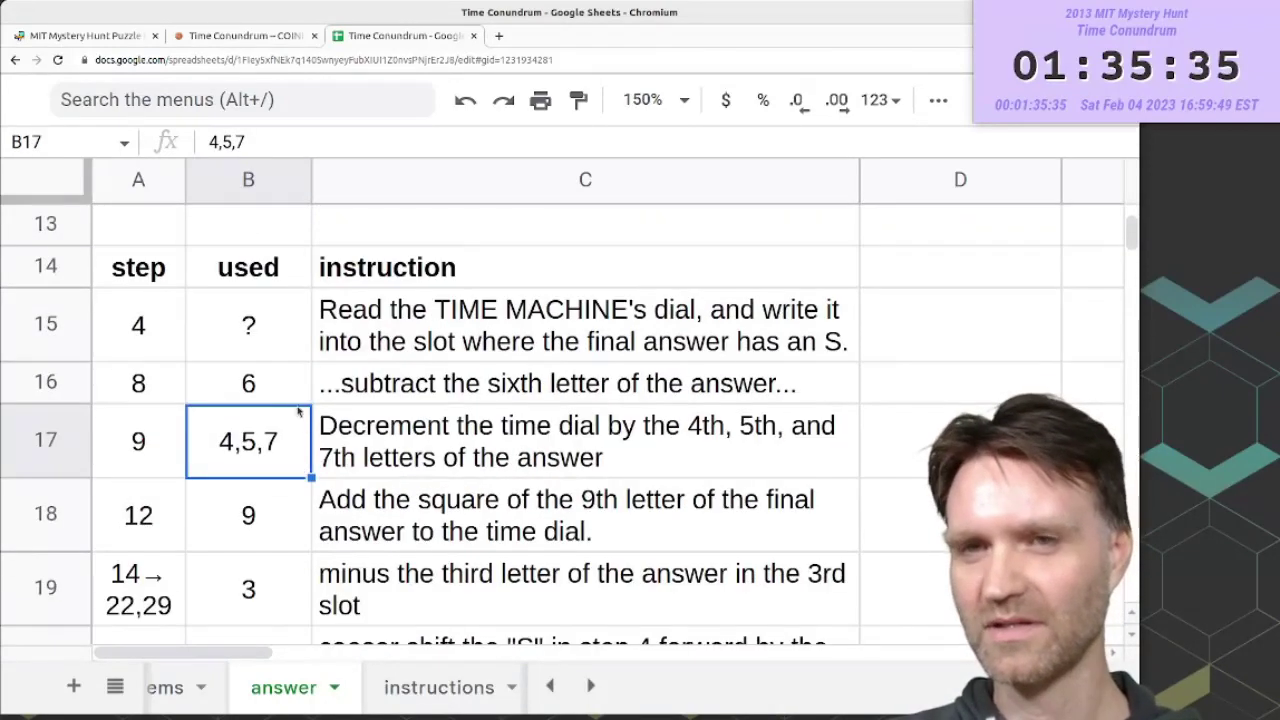
scroll(295, 390, down, 4)
scroll(297, 397, up, 4)
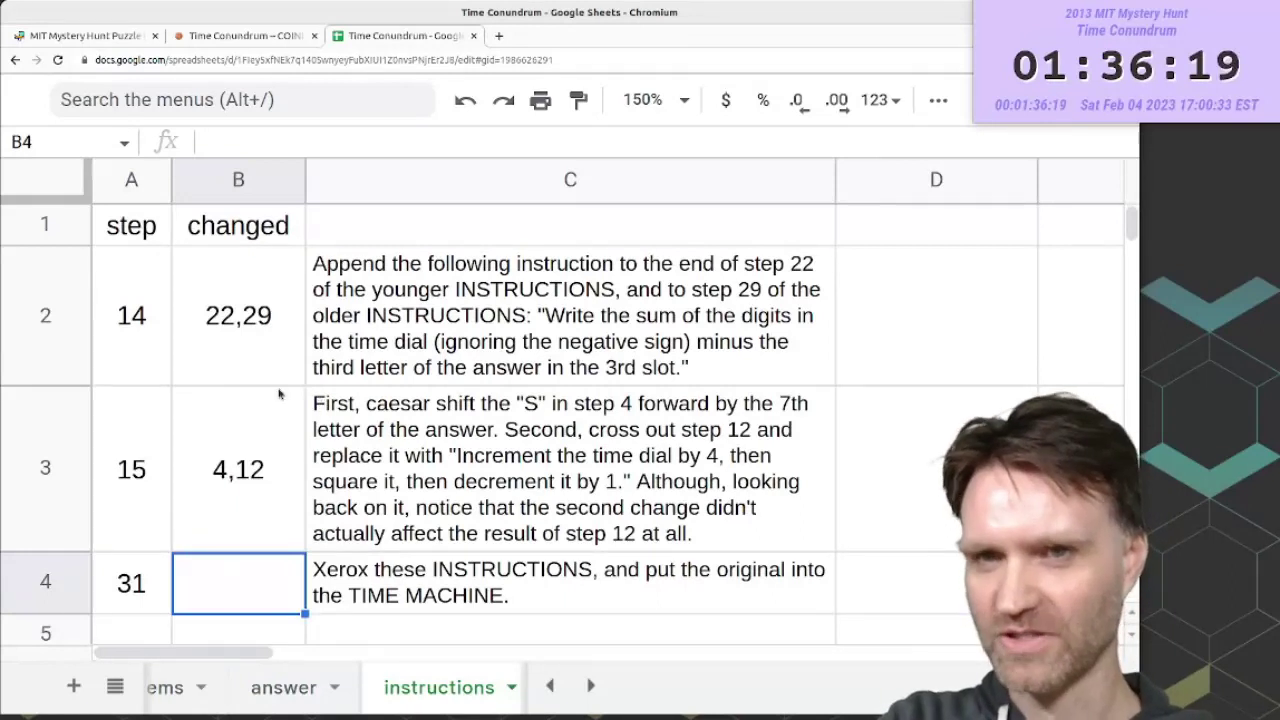
- On the instructions sheet, examine the entries for steps 14, 15 and 31 and which steps the first two change
click(436, 588)
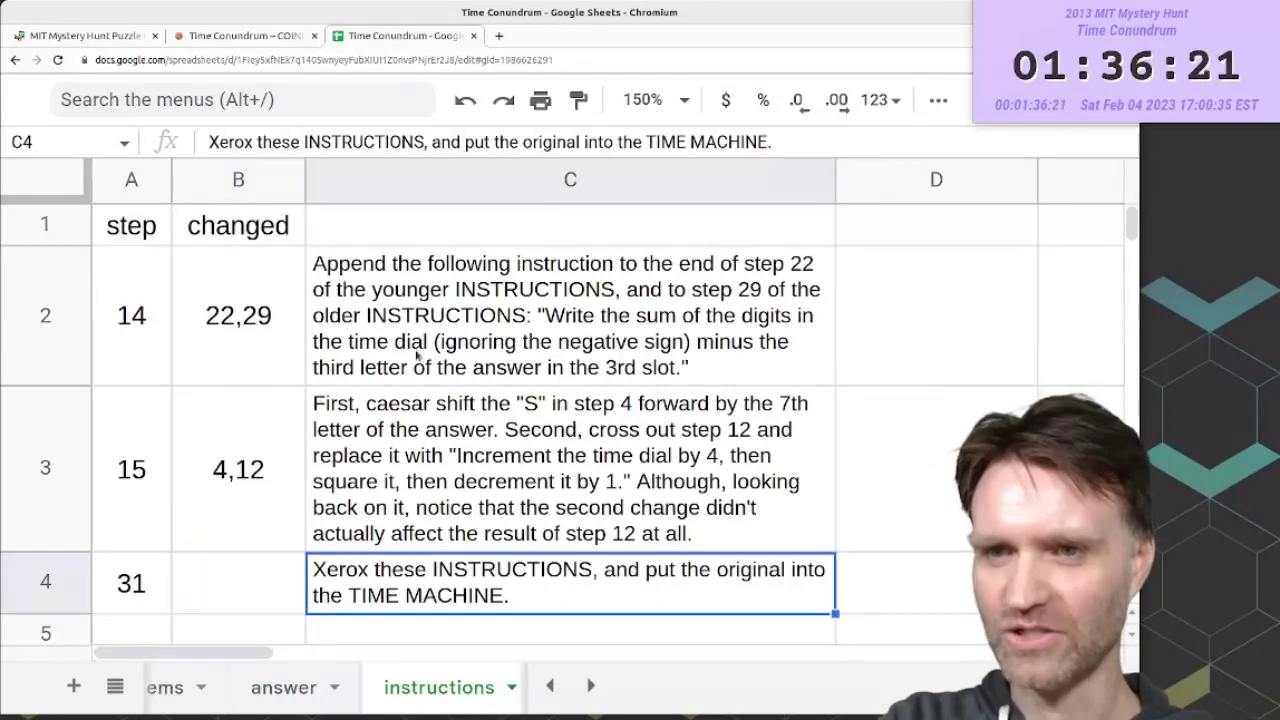
drag(455, 313, 452, 477)
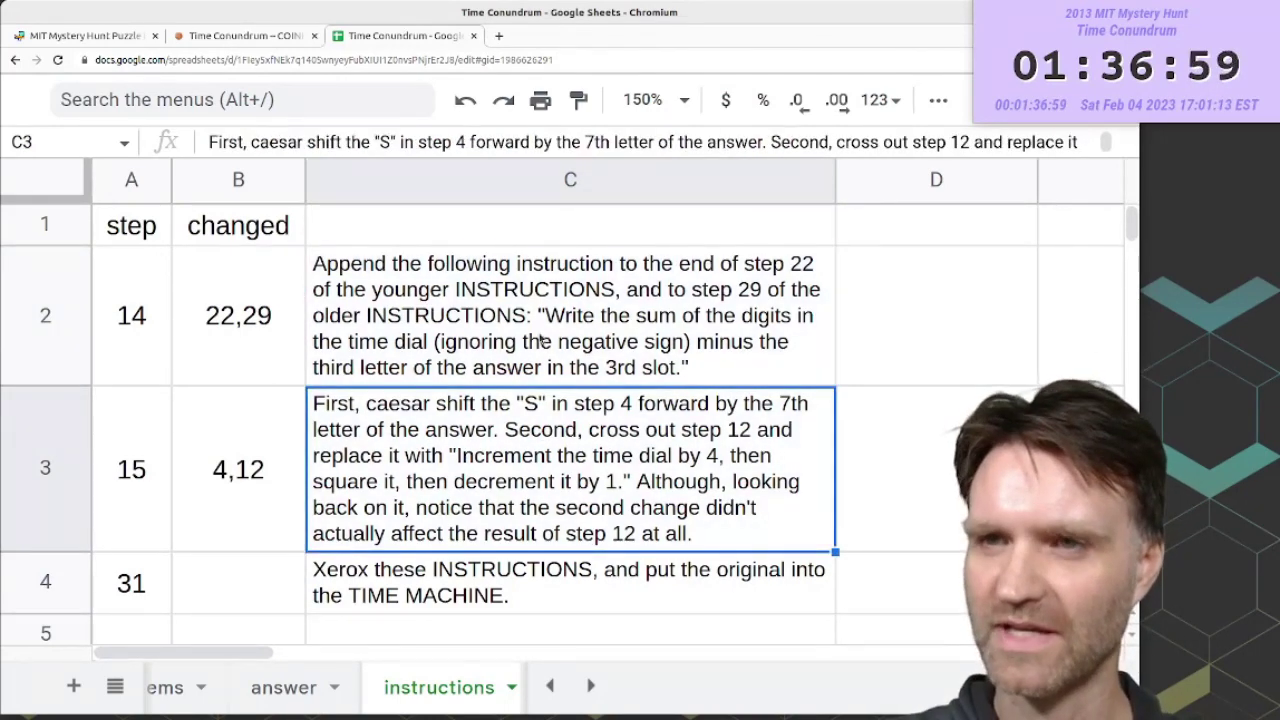
click(595, 367)
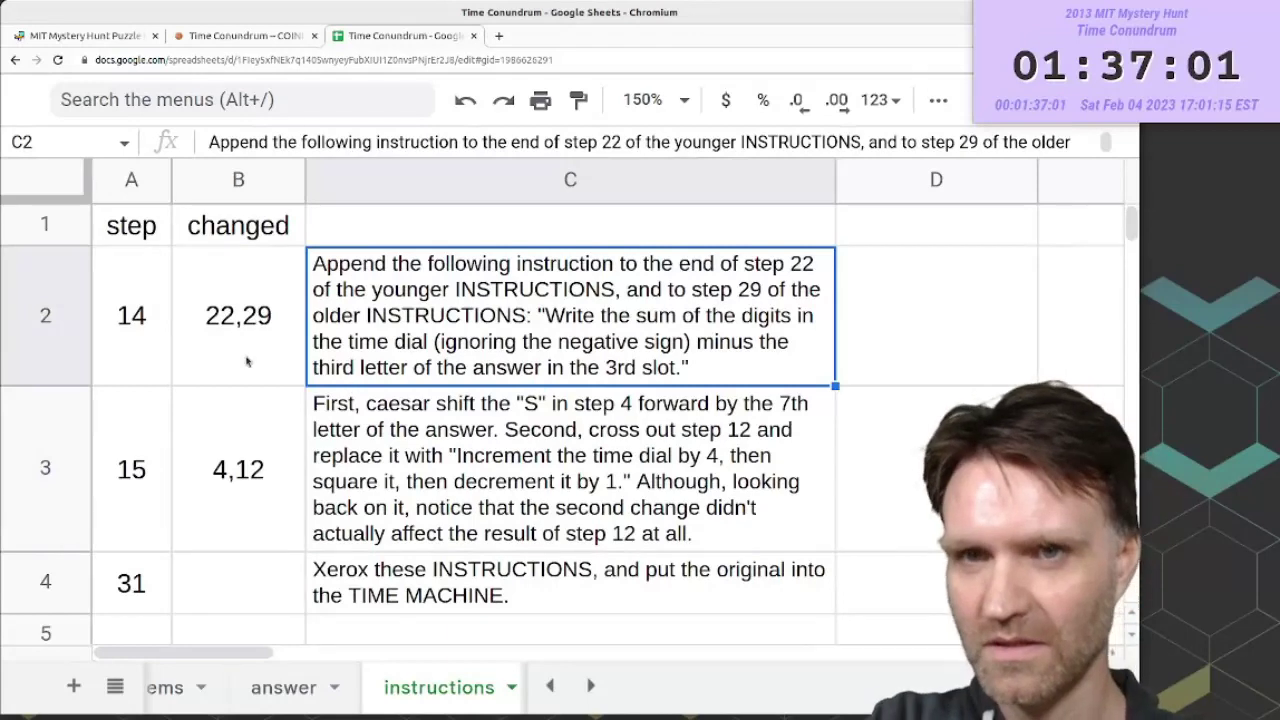
drag(268, 333, 272, 443)
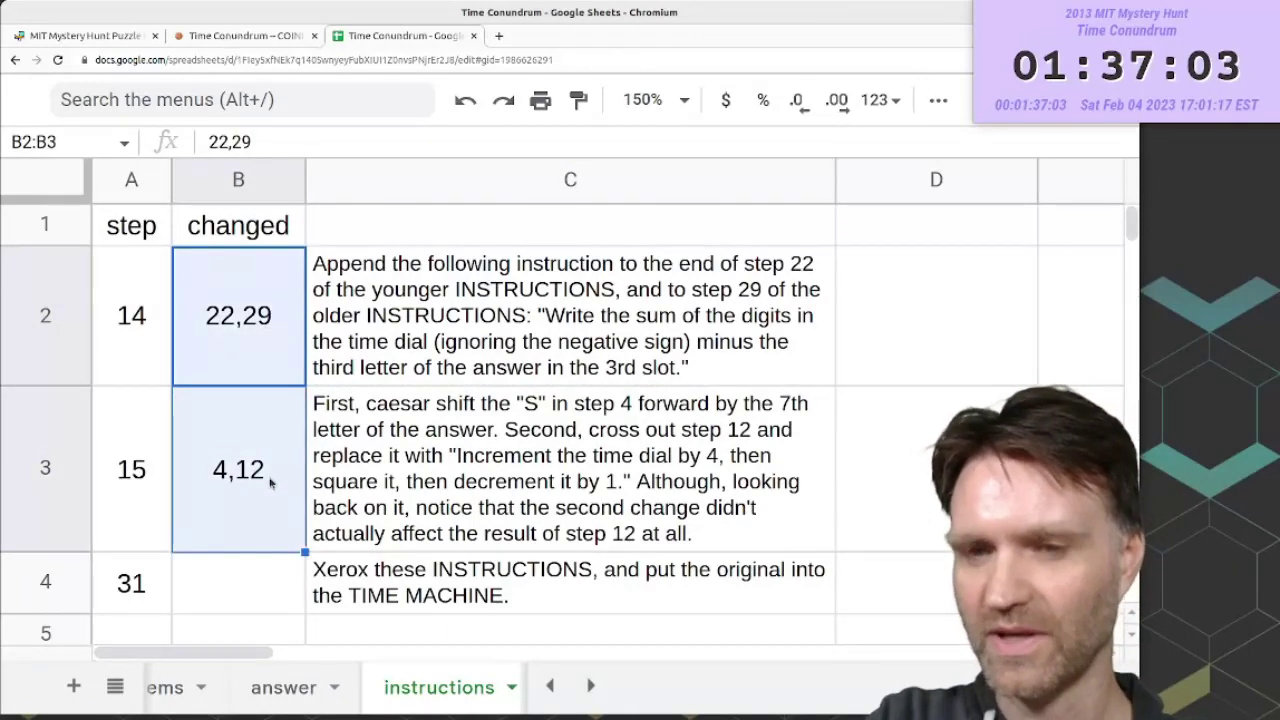
- On the MAIN sheet, shade the step 12 instruction cell light yellow to mark it as changed
scroll(200, 686, left, 2)
click(200, 686)
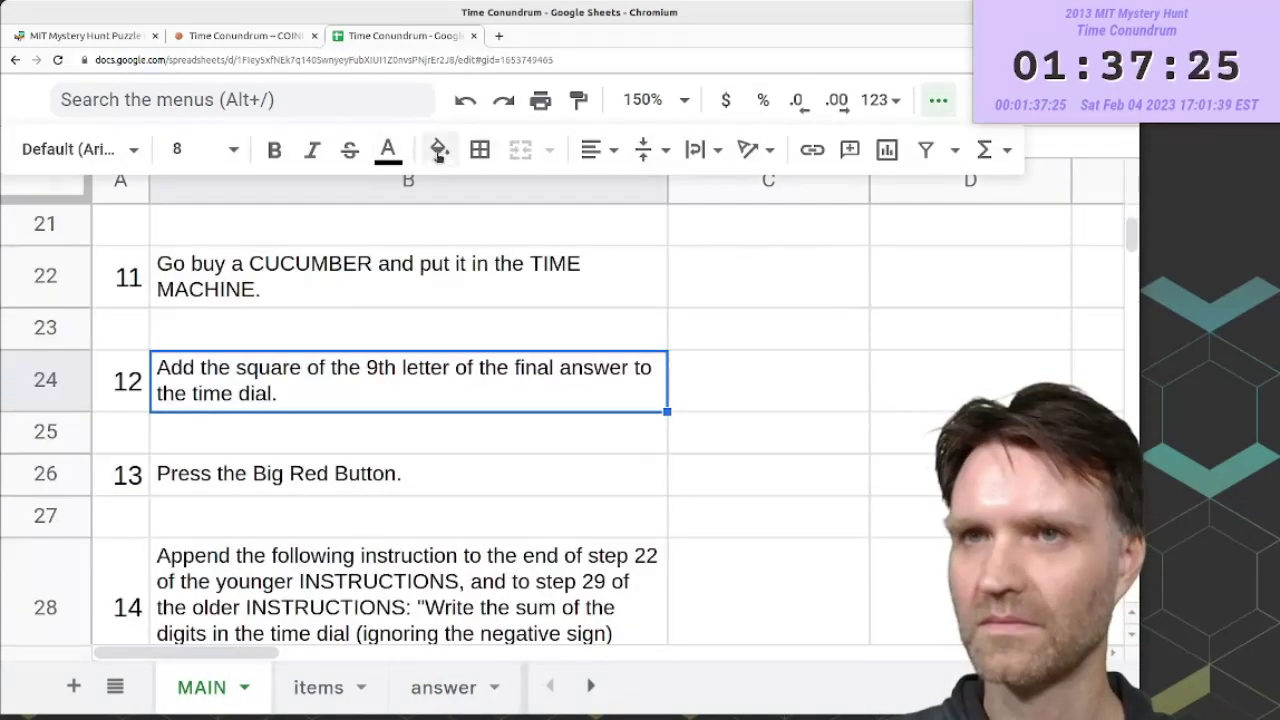
click(438, 150)
click(535, 298)
click(340, 437)
- Shade the step 22 instruction cell on the MAIN sheet with the same light yellow fill
scroll(340, 437, down, 5)
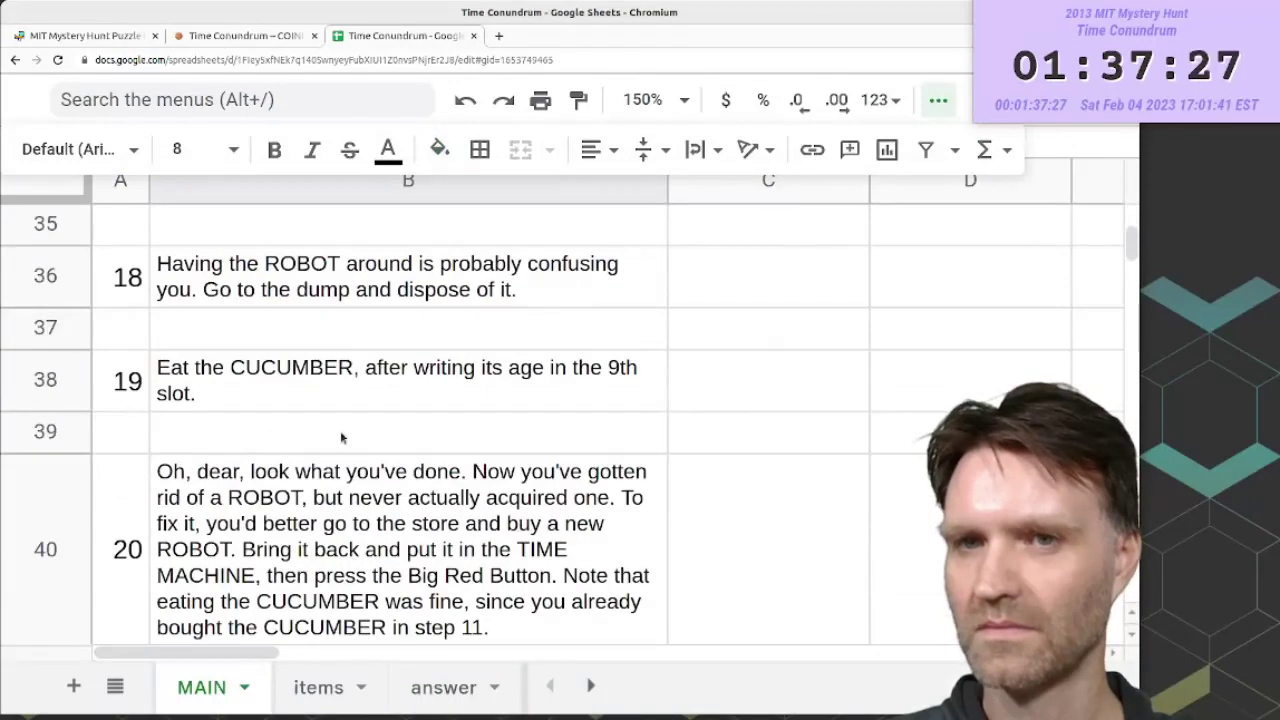
scroll(340, 437, down, 4)
click(320, 384)
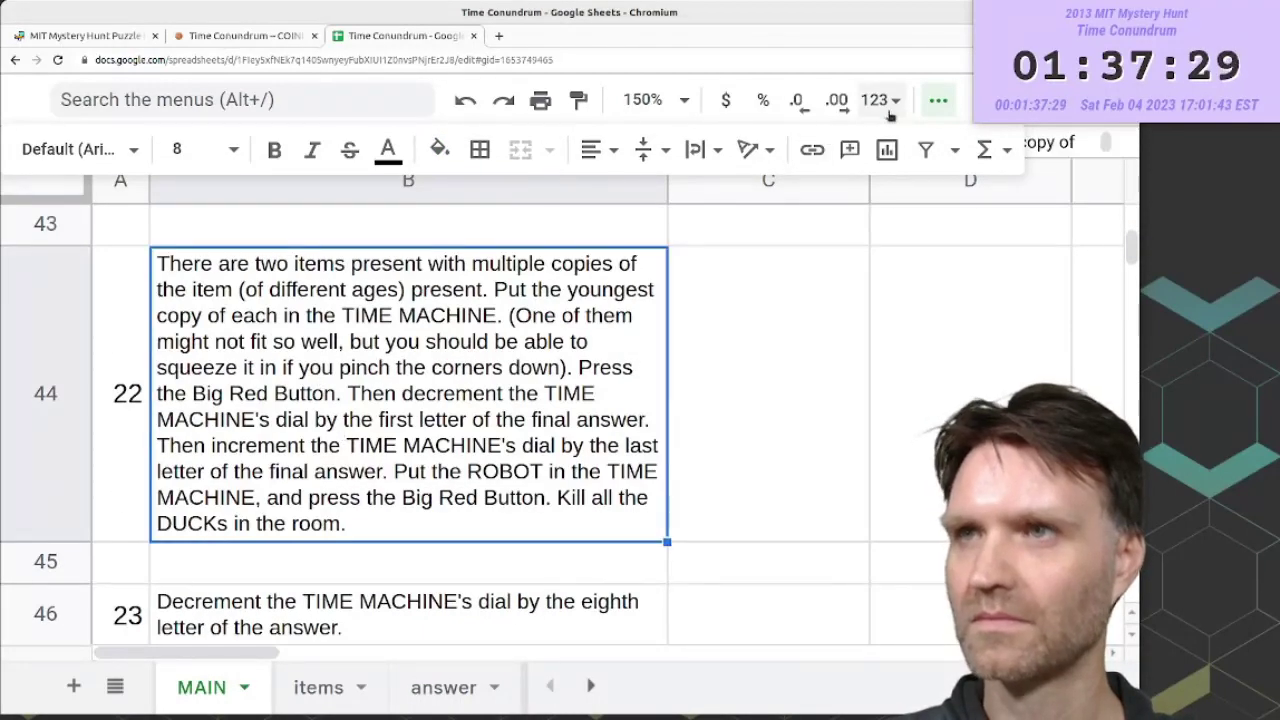
click(438, 150)
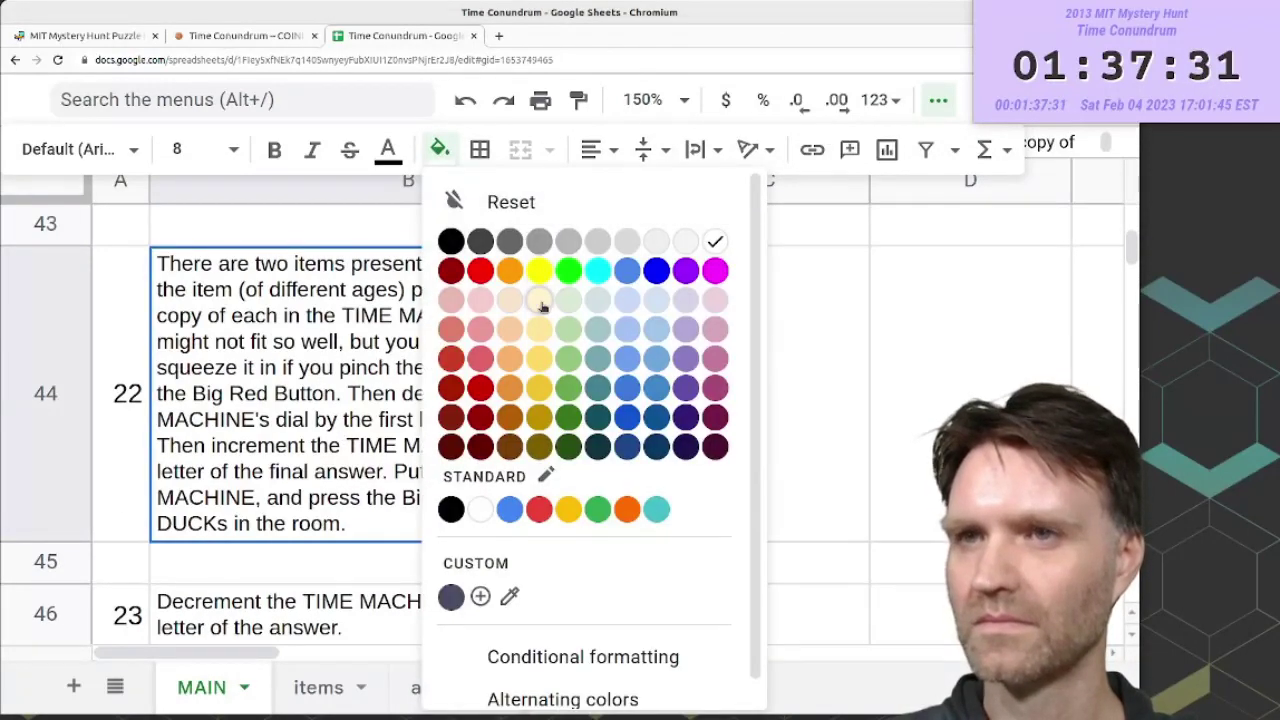
click(539, 301)
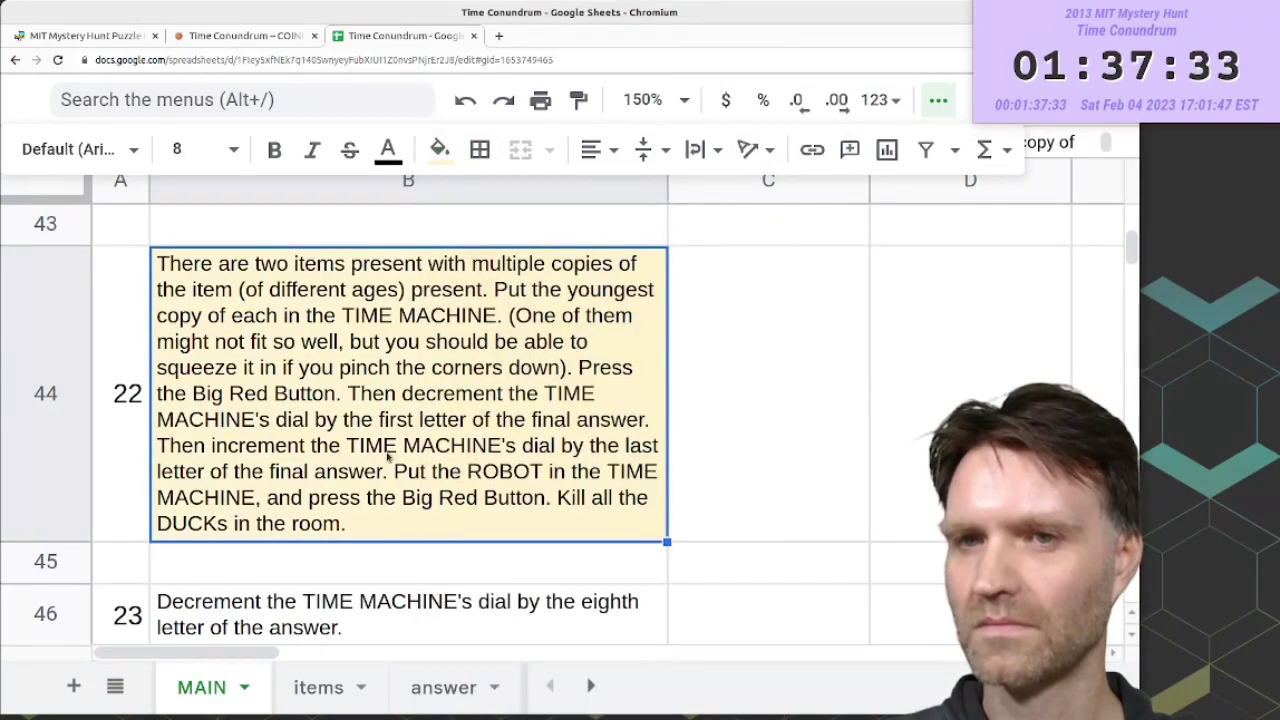
scroll(388, 456, down, 5)
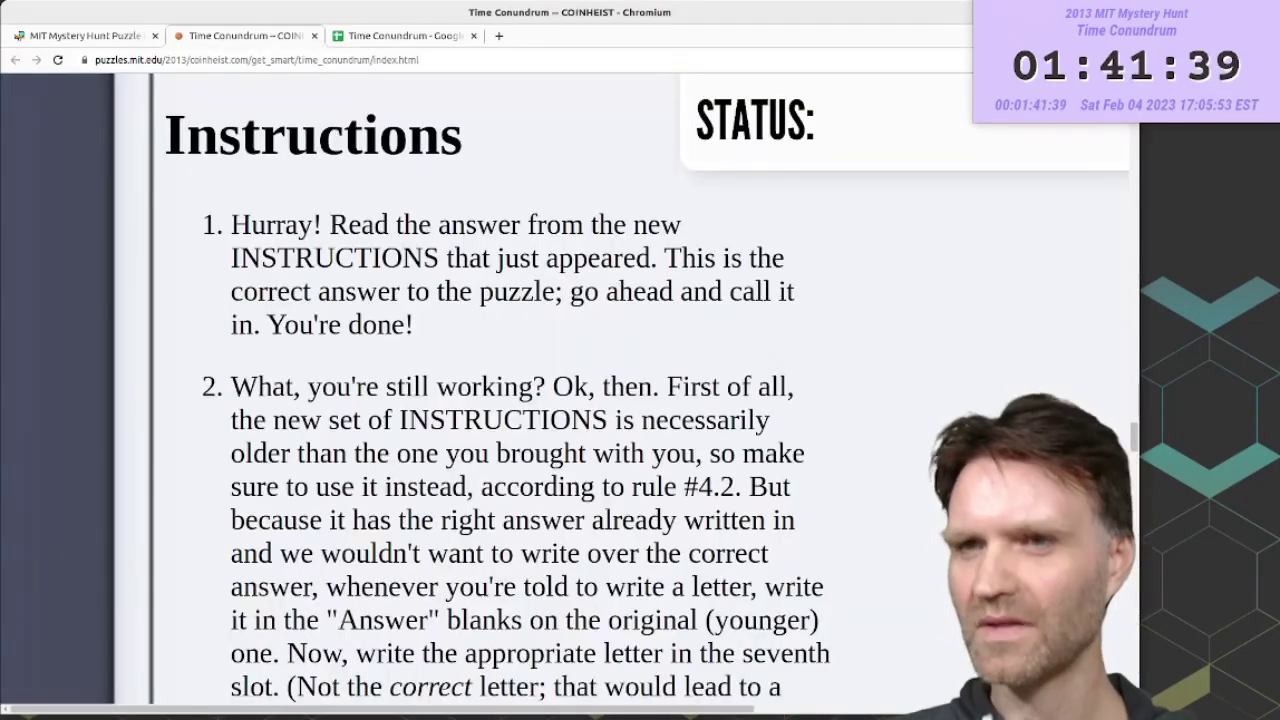
- Review the numbered instructions on the puzzle page, and return to the first steps on the spreadsheet's MAIN sheet
scroll(912, 473, down, 10)
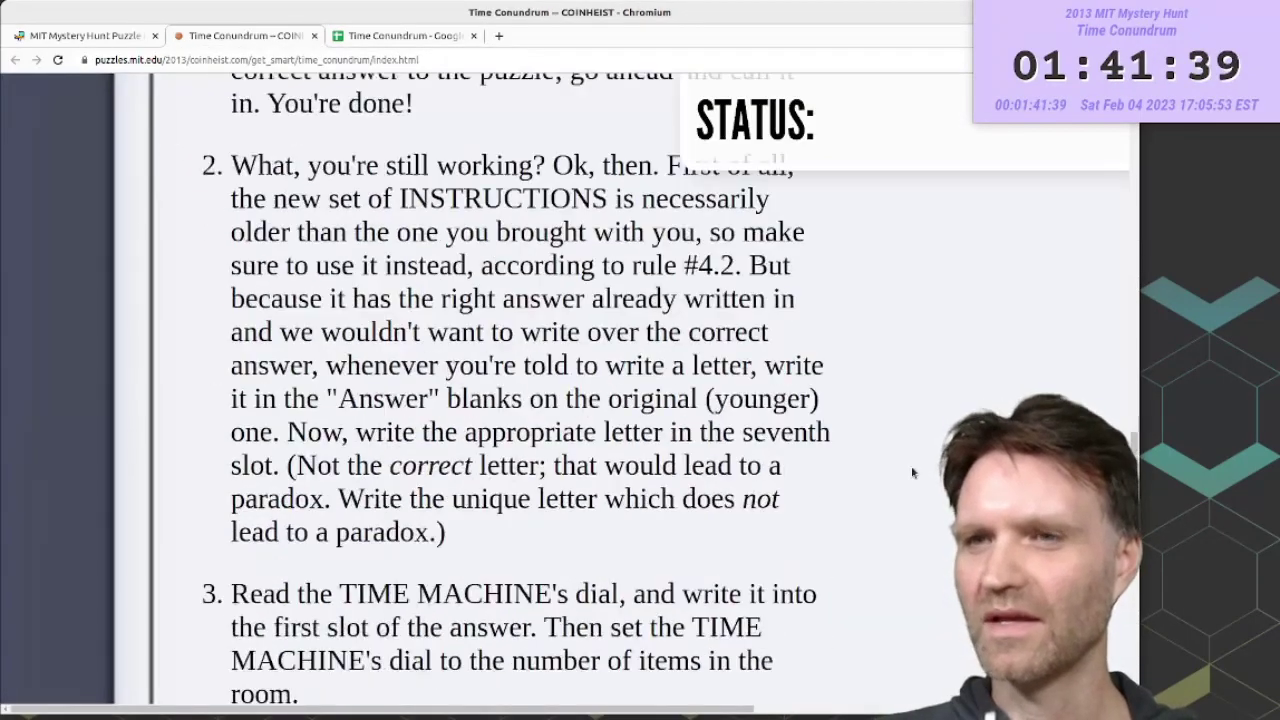
scroll(912, 473, down, 5)
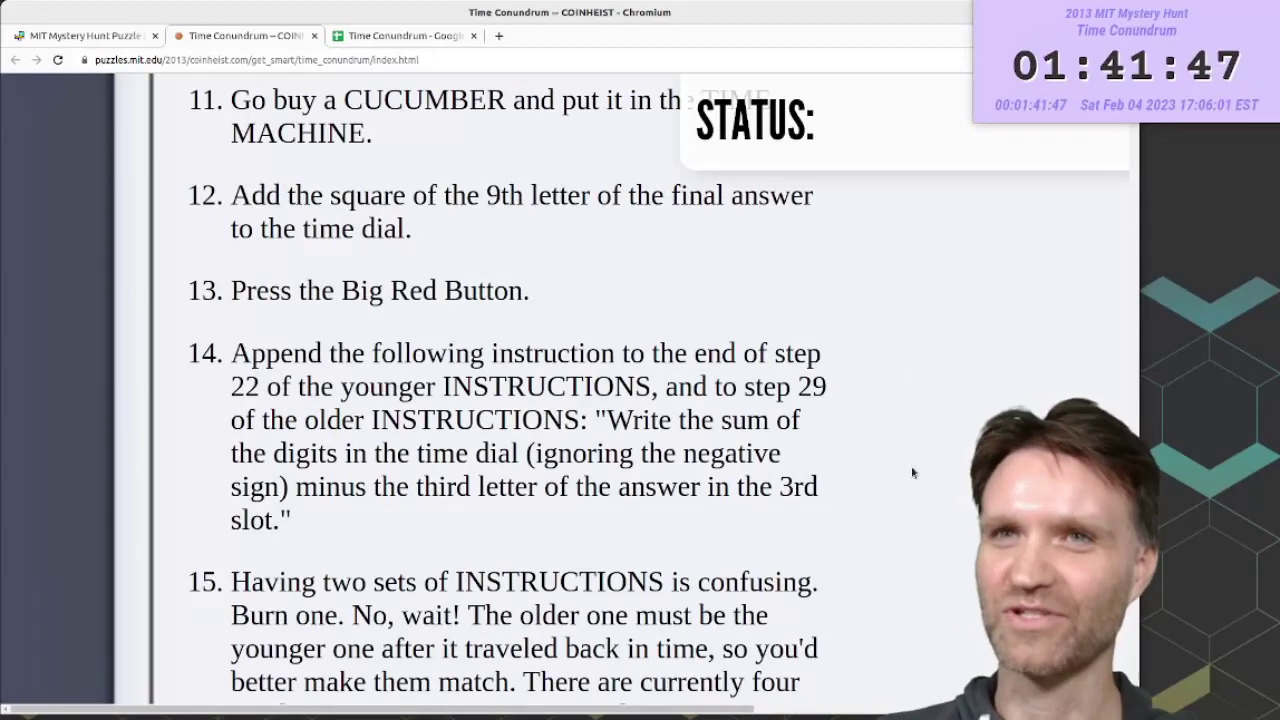
click(402, 38)
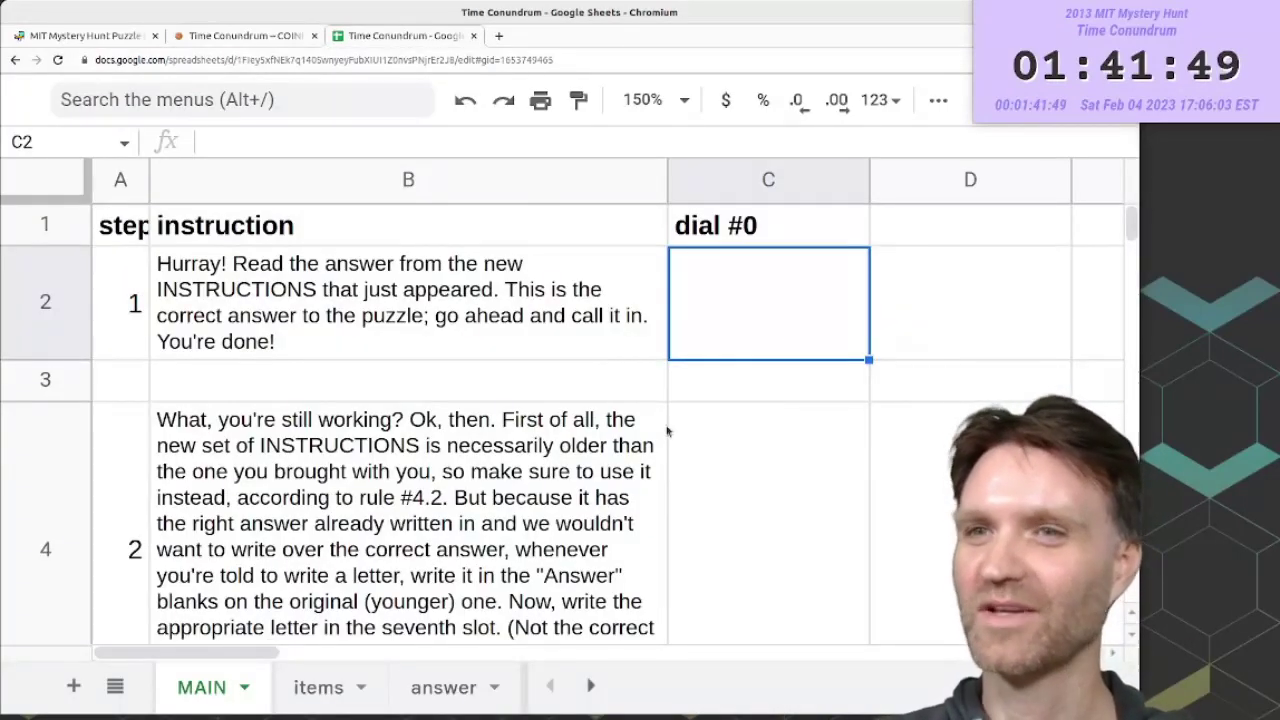
scroll(741, 434, down, 5)
scroll(741, 434, up, 1)
scroll(741, 437, down, 2)
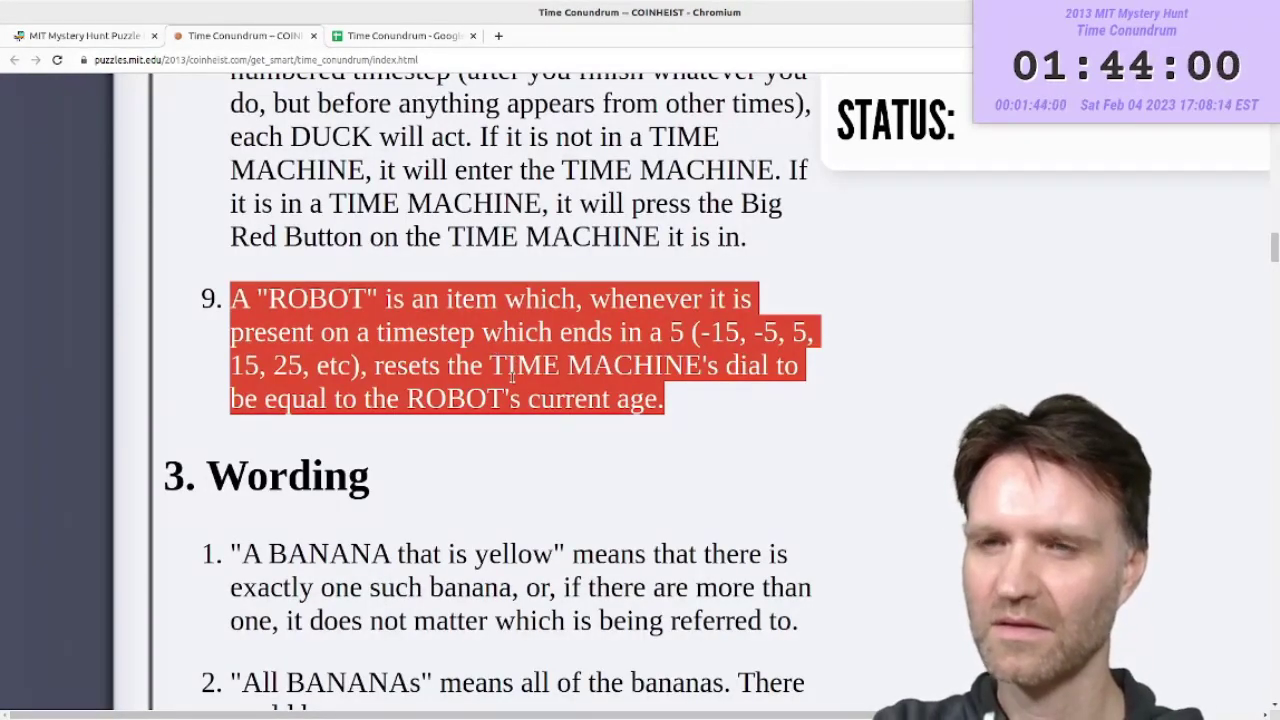
- Read rule 9 about the ROBOT resetting the dial on the puzzle page, and return to the spreadsheet
drag(377, 333, 676, 333)
click(483, 357)
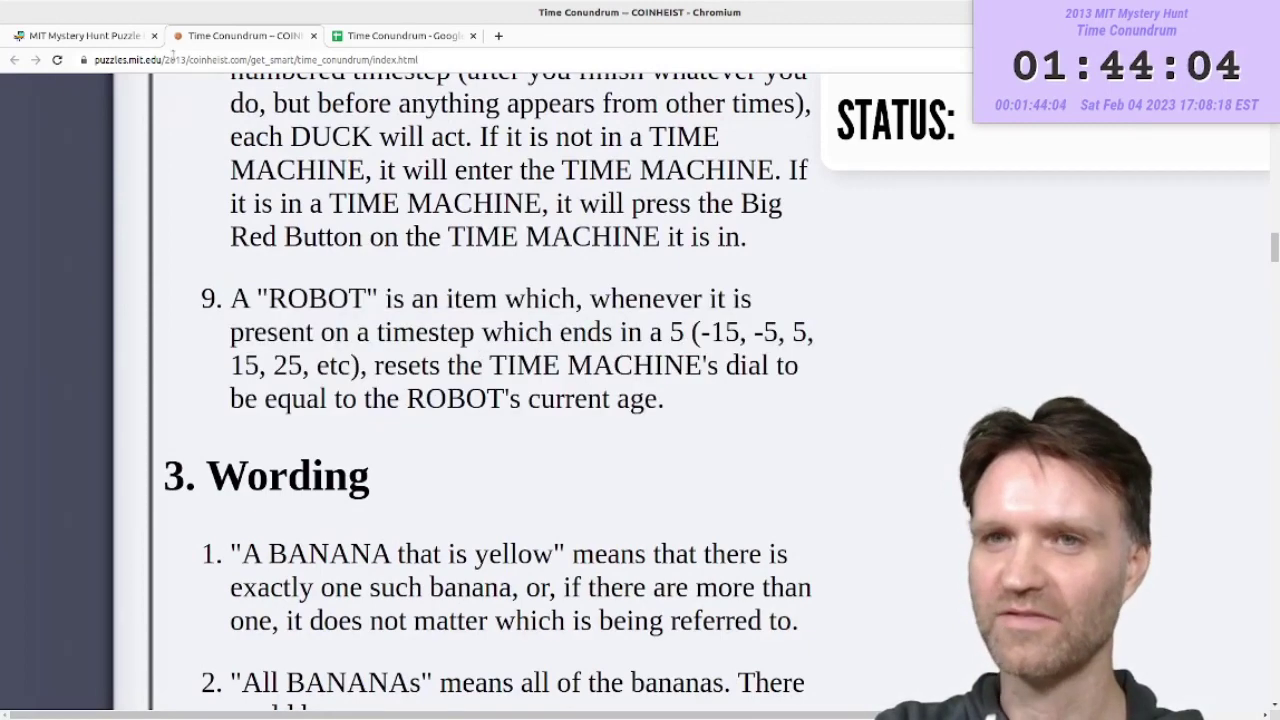
key(ctrl+Tab)
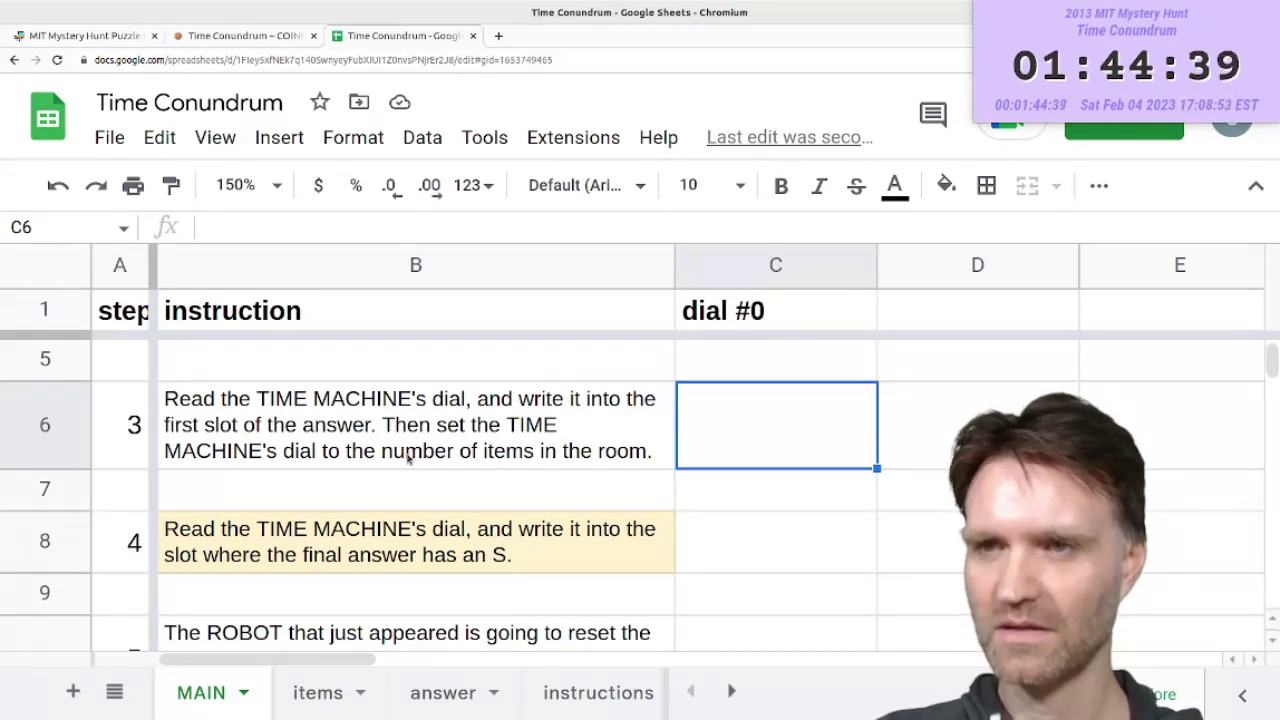
- Enter 18 in the dial #0 column on the blank row between steps 2 and 3
key(Up)
text(18)
key(Return)
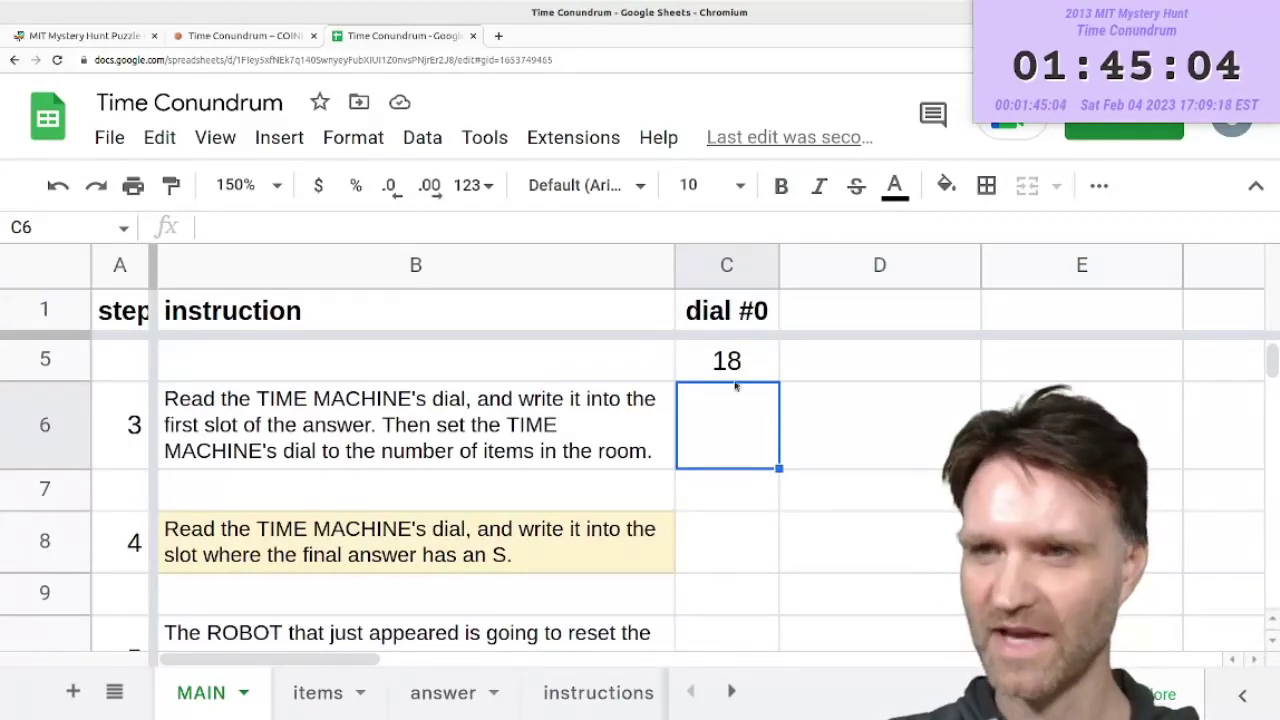
- Enter 18 in the dial #0 column for step 2 and for the blank row above it
scroll(736, 430, up, 3)
scroll(743, 491, down, 3)
key(Up)
key(Up)
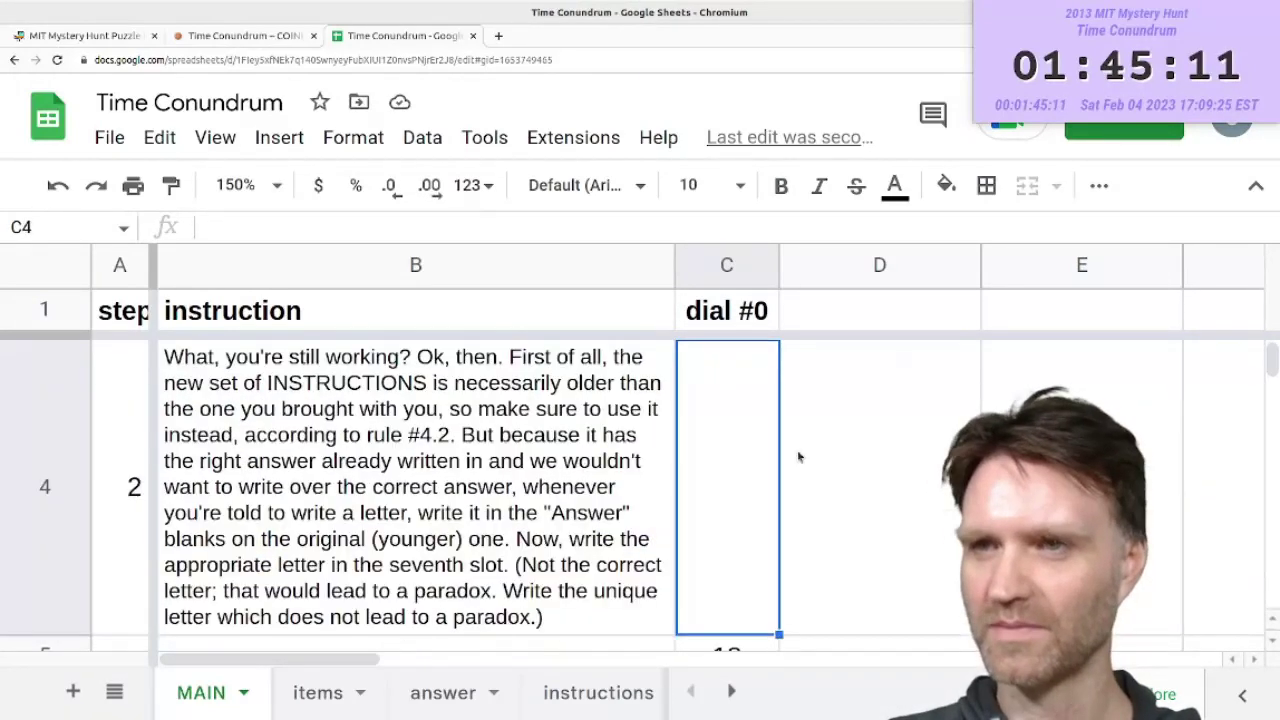
key(Down)
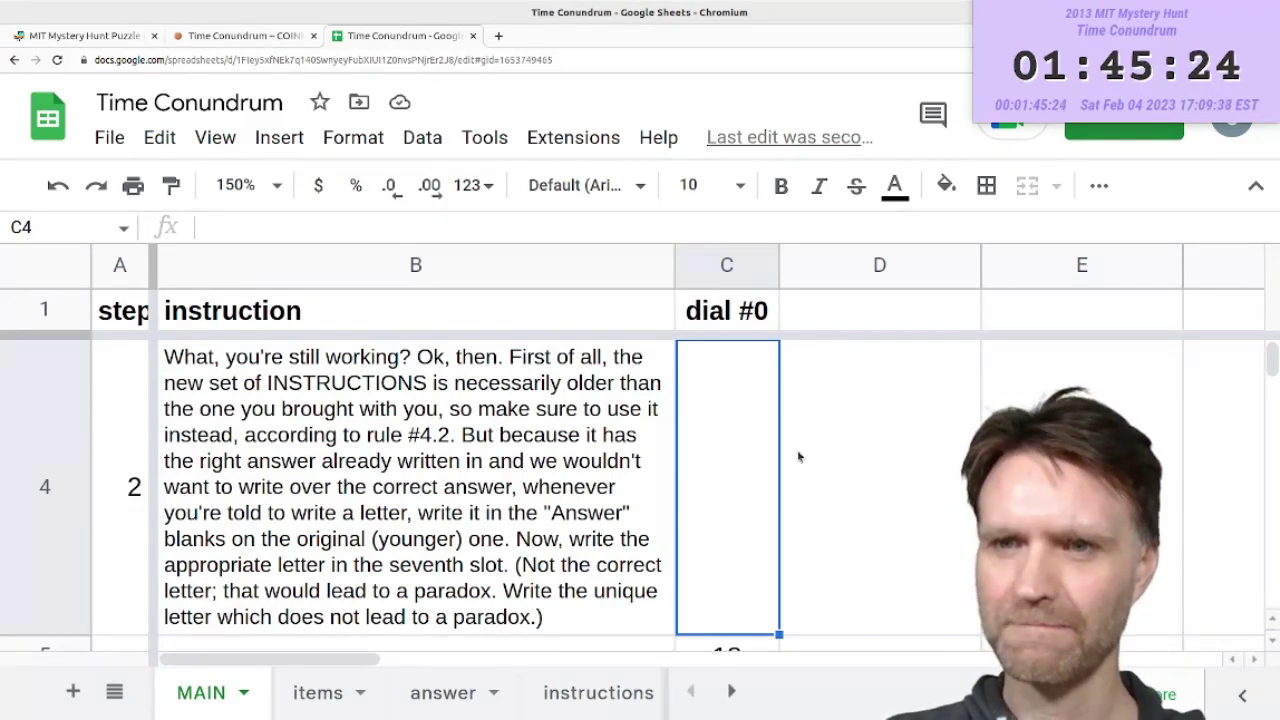
text(18)
key(Up)
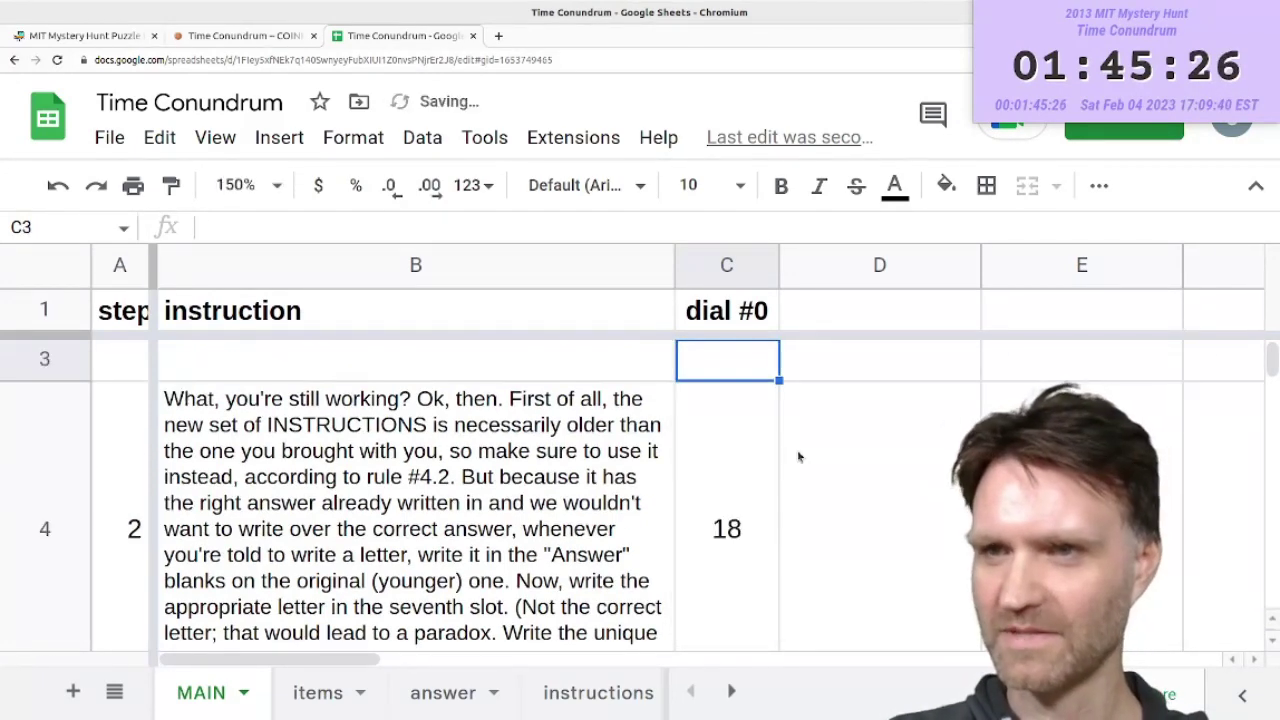
key(Down)
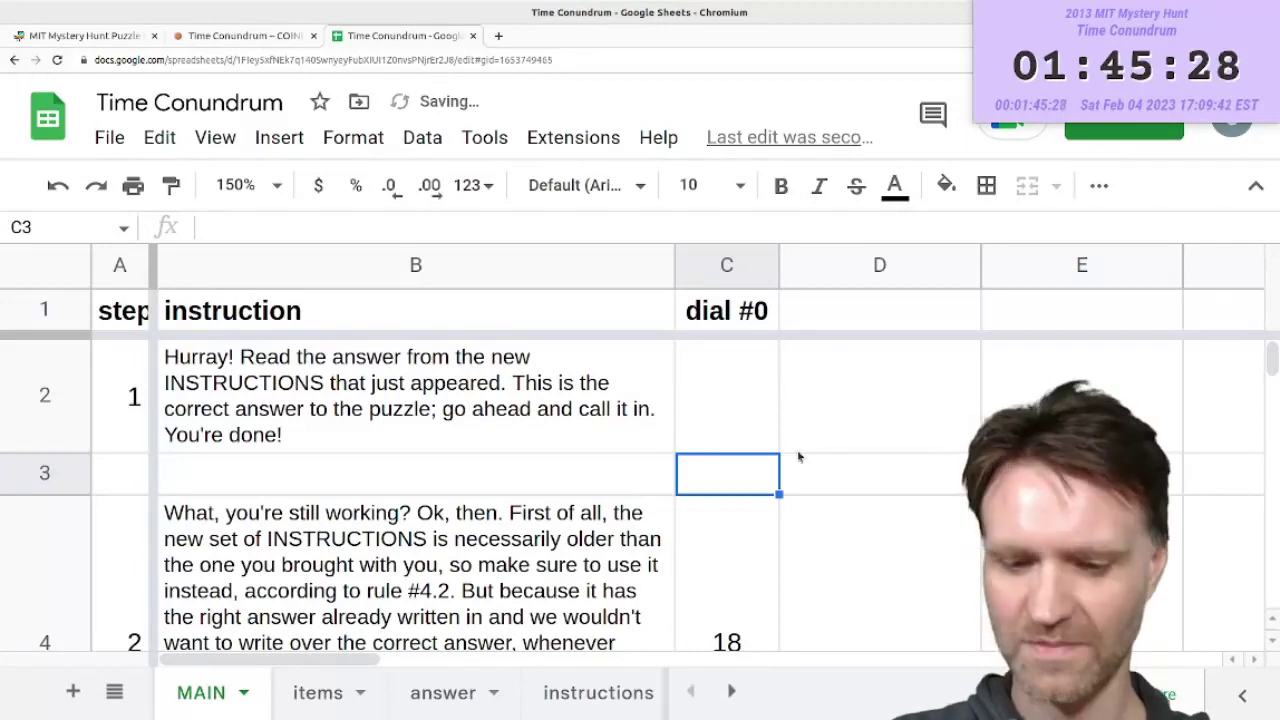
text(18)
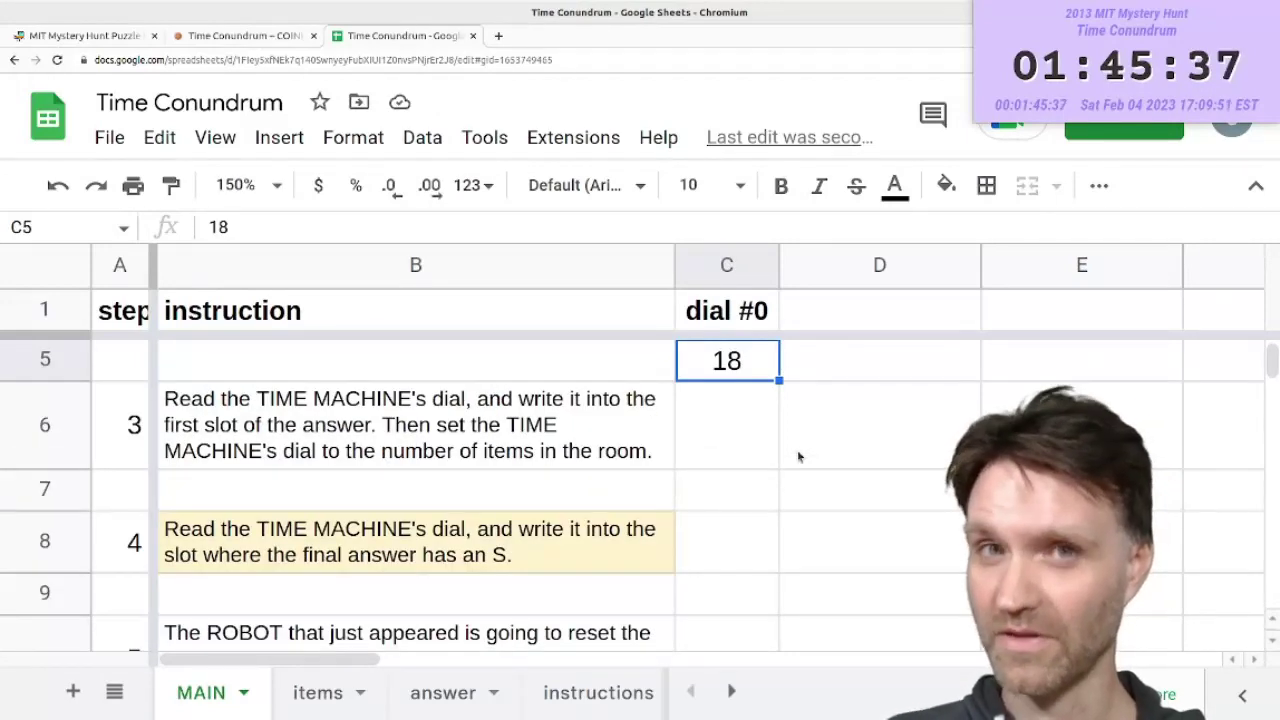
- Check the dial #0 entries against the instructions for steps 1 to 4, and select step 3's dial cell
scroll(797, 455, up, 5)
scroll(775, 466, down, 2)
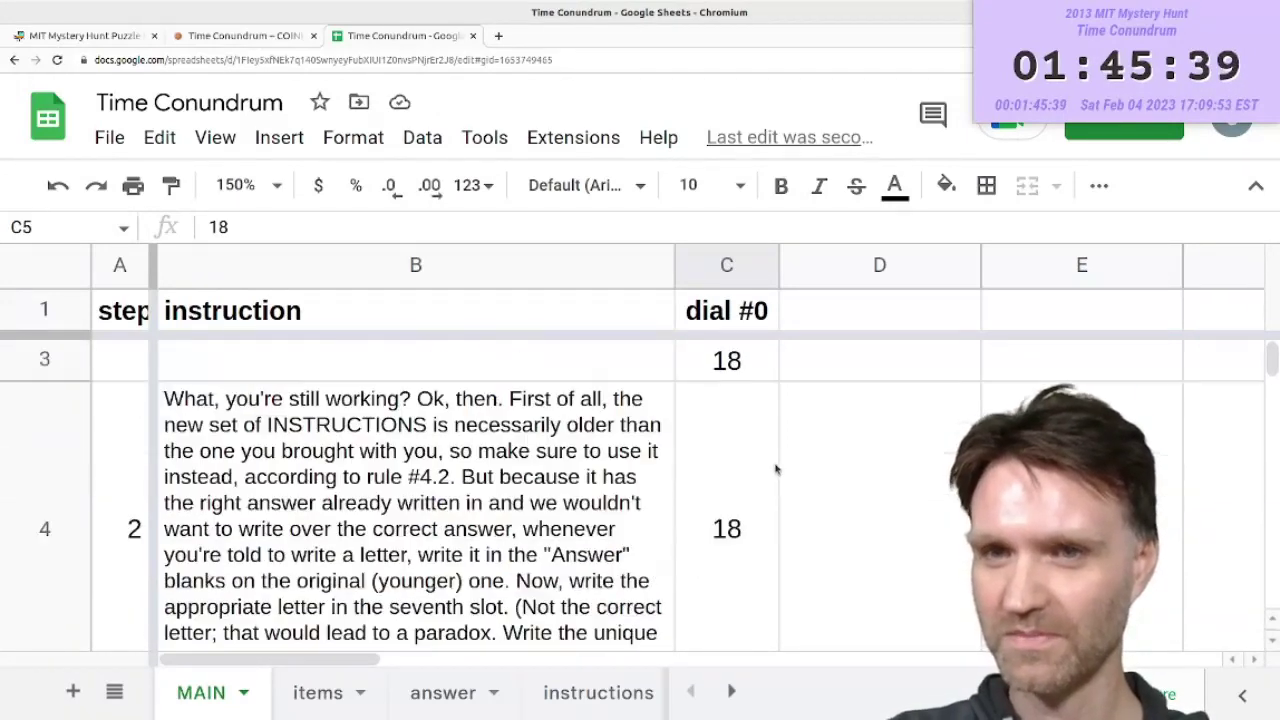
scroll(703, 491, down, 2)
scroll(700, 491, up, 3)
scroll(691, 491, down, 3)
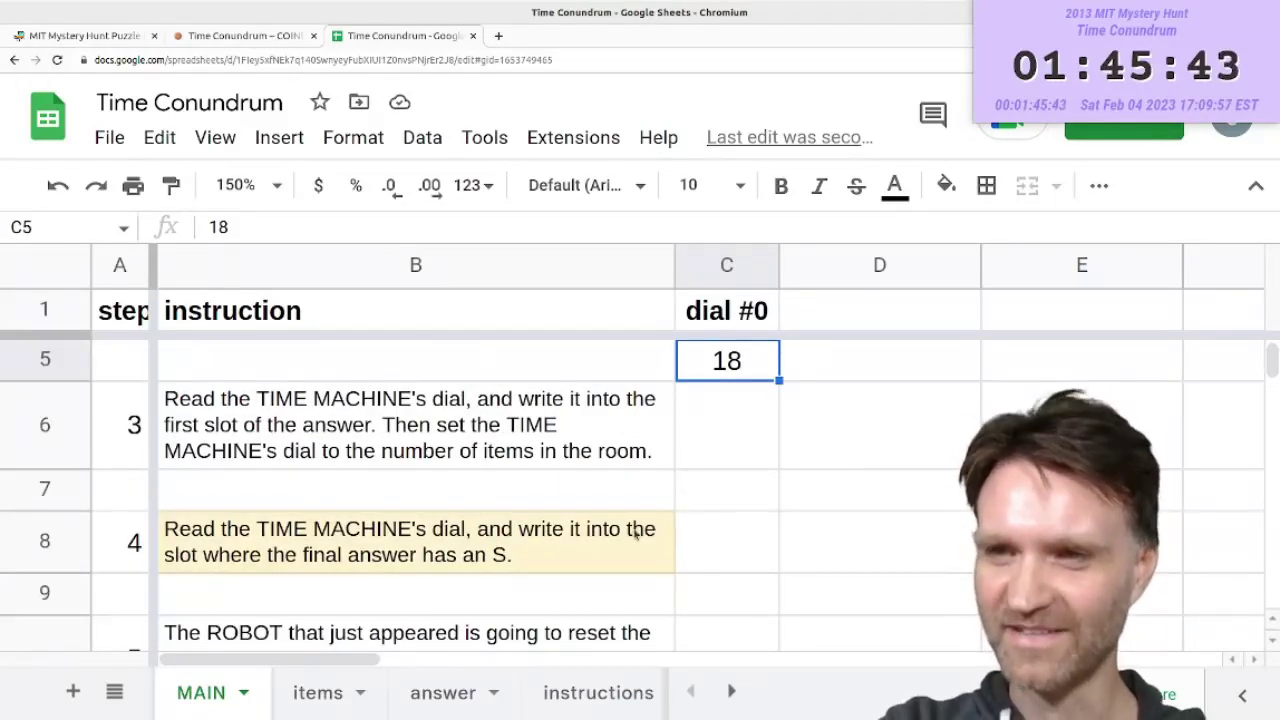
click(726, 442)
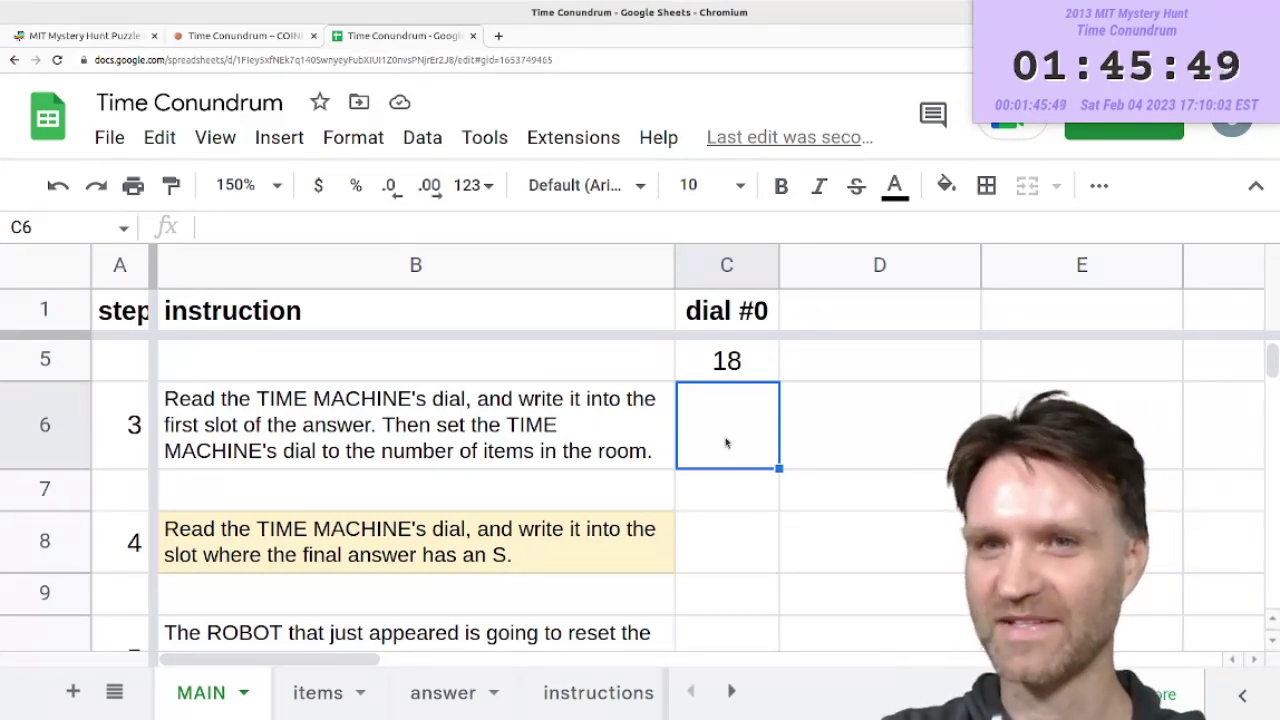
- Review step 4's final-answer-S instruction against the items and answer sheets, and return to the MAIN sheet
click(310, 558)
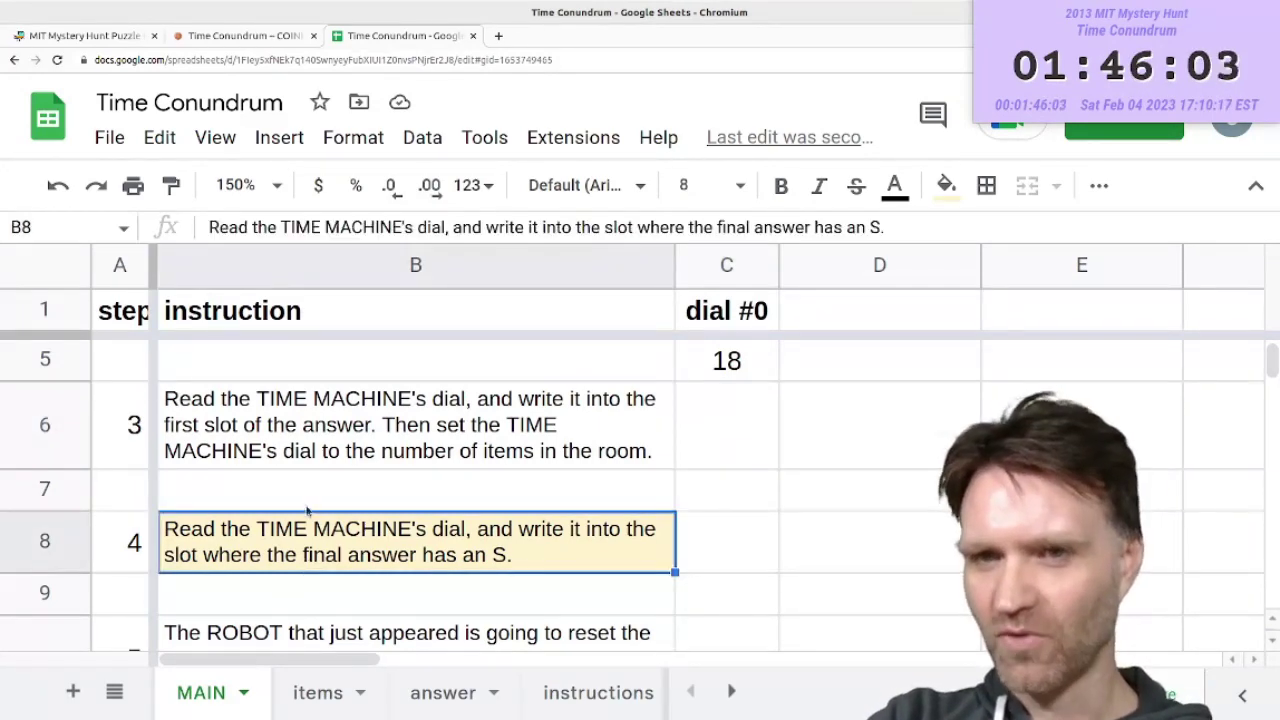
scroll(309, 509, down, 2)
scroll(440, 507, up, 1)
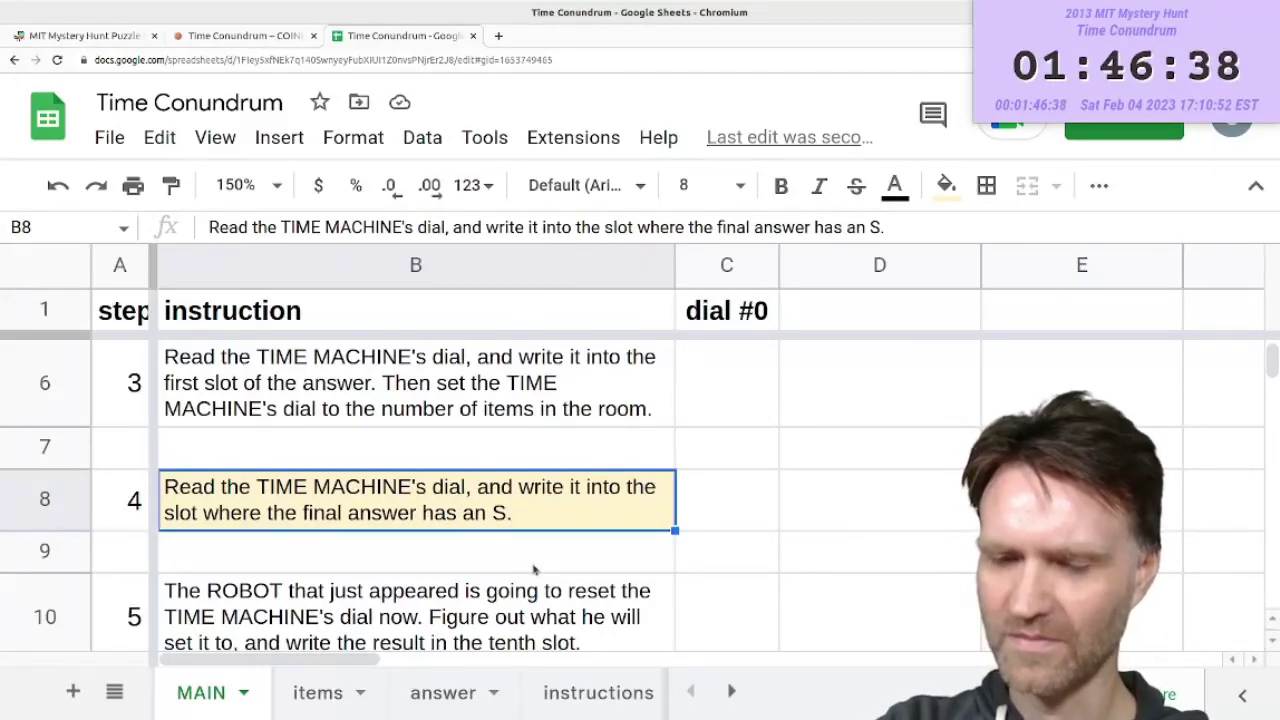
click(300, 706)
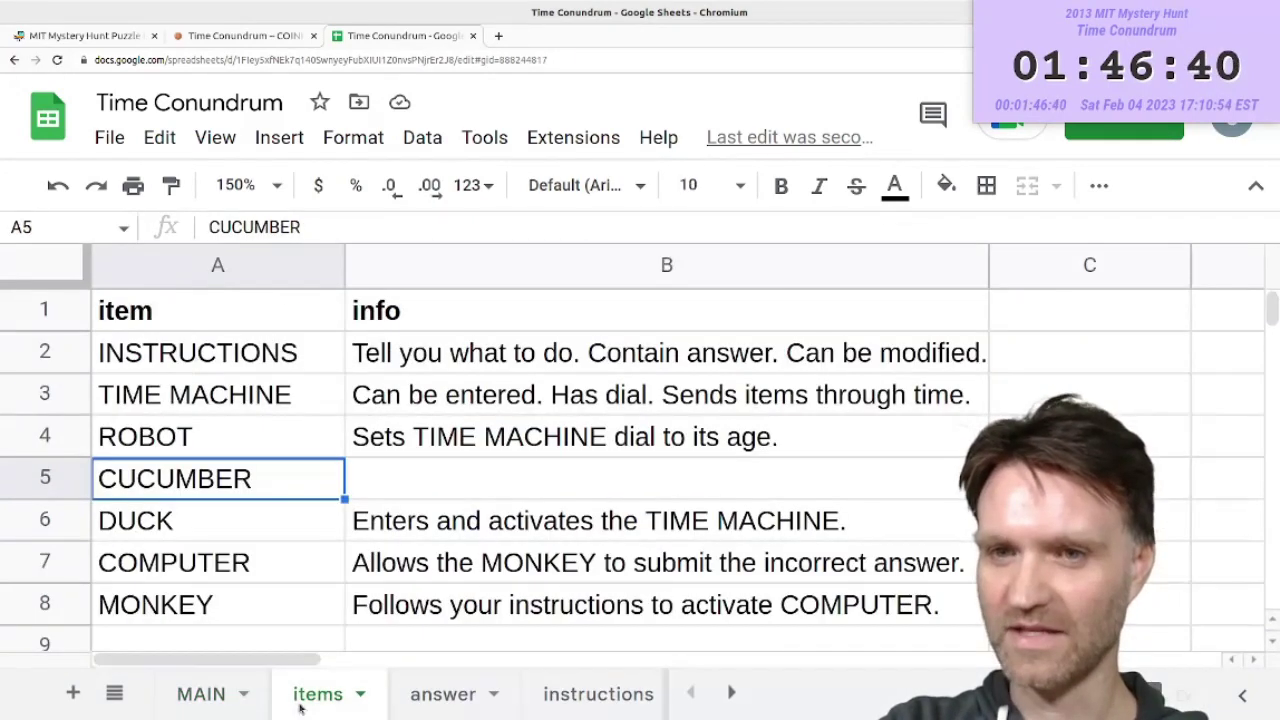
click(444, 693)
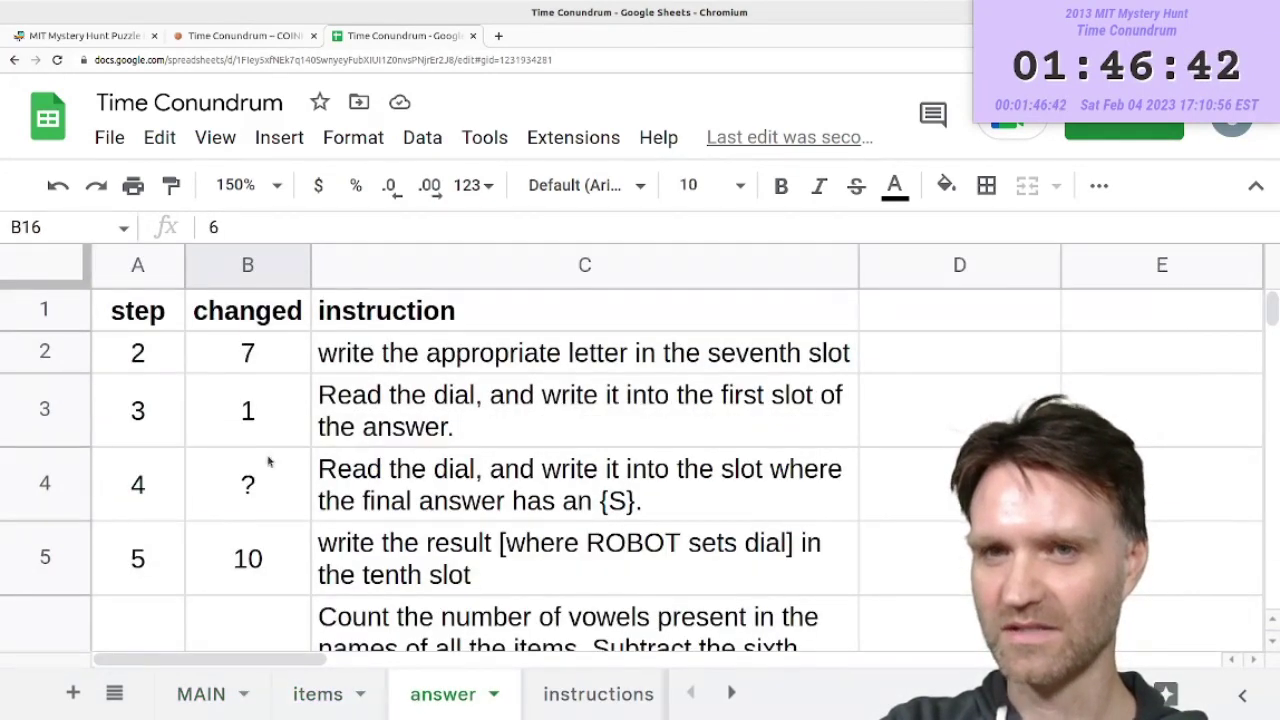
click(268, 461)
scroll(232, 372, down, 5)
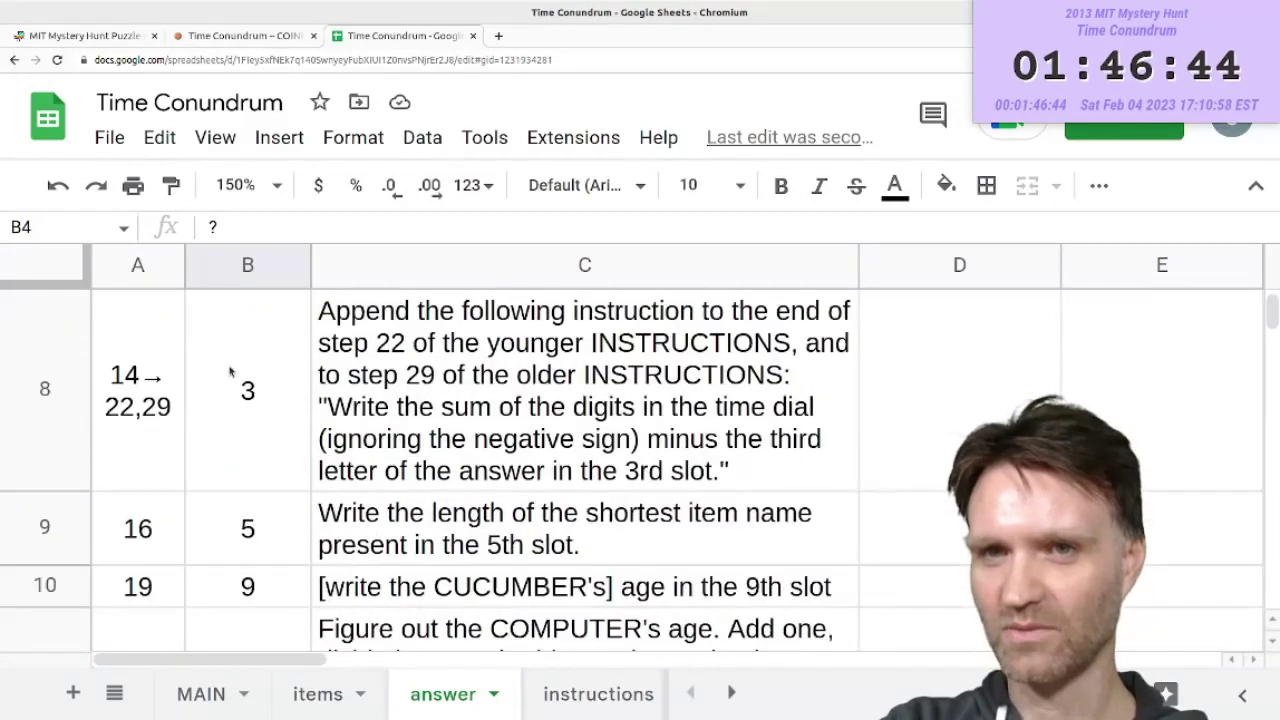
scroll(255, 430, up, 5)
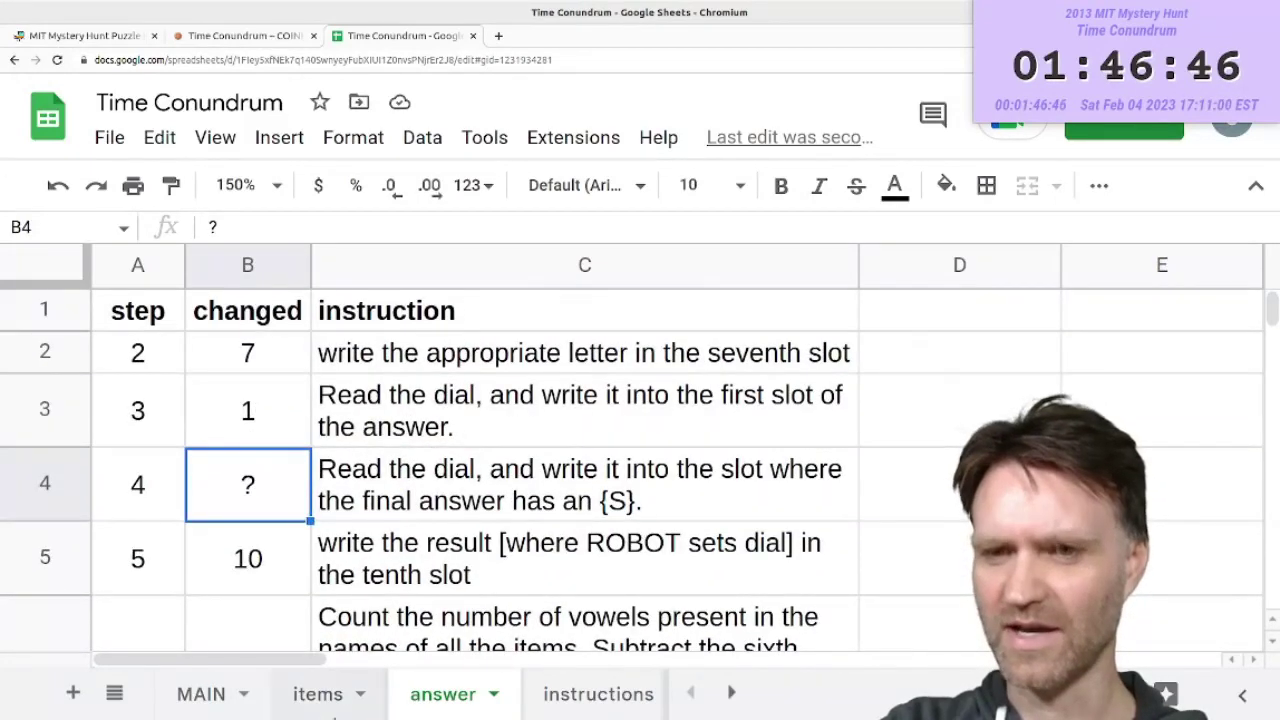
click(206, 697)
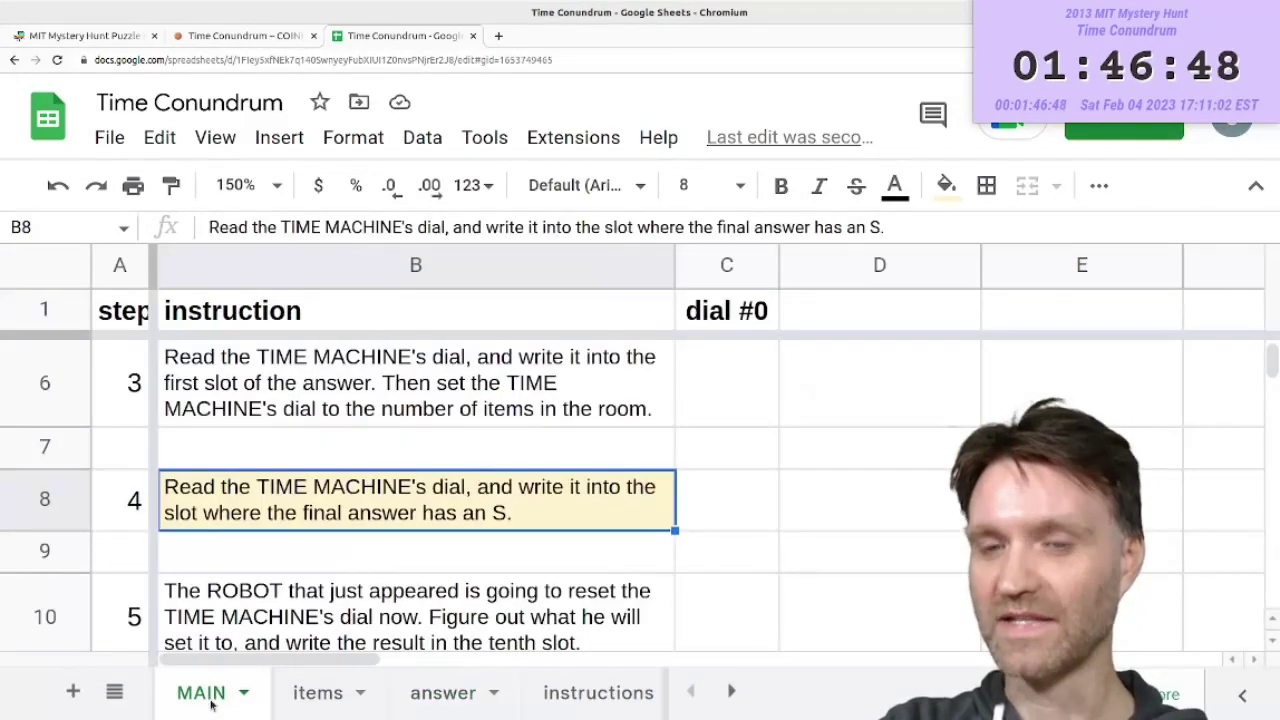
- Enter 5 in the dial #0 column for step 4, step 3 and the blank row between them
click(709, 497)
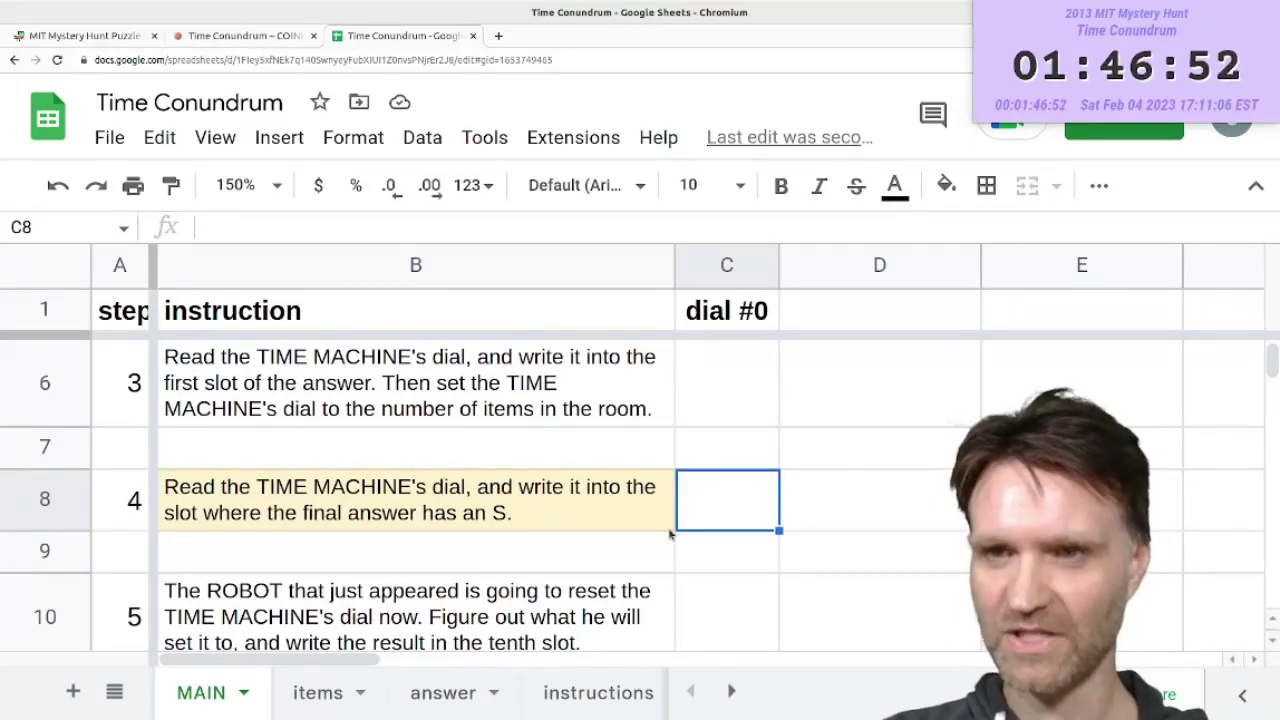
text(5)
key(Up)
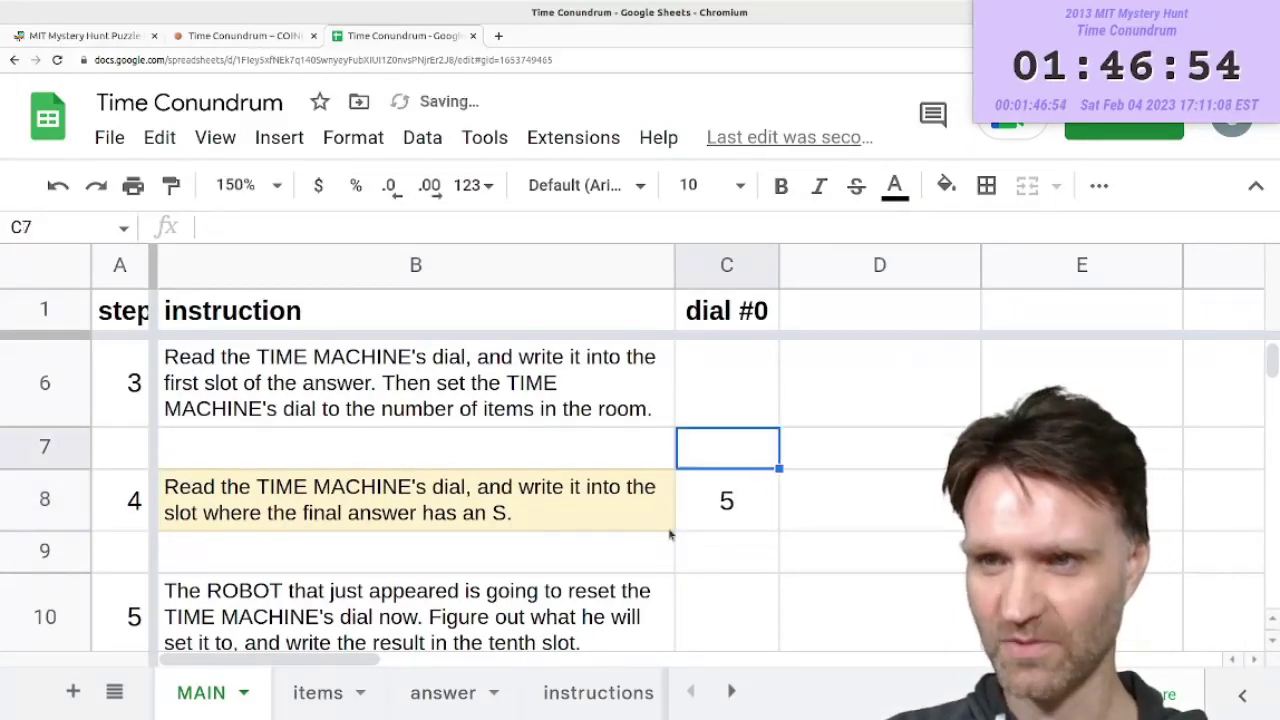
key(Up)
key(Up)
key(Down)
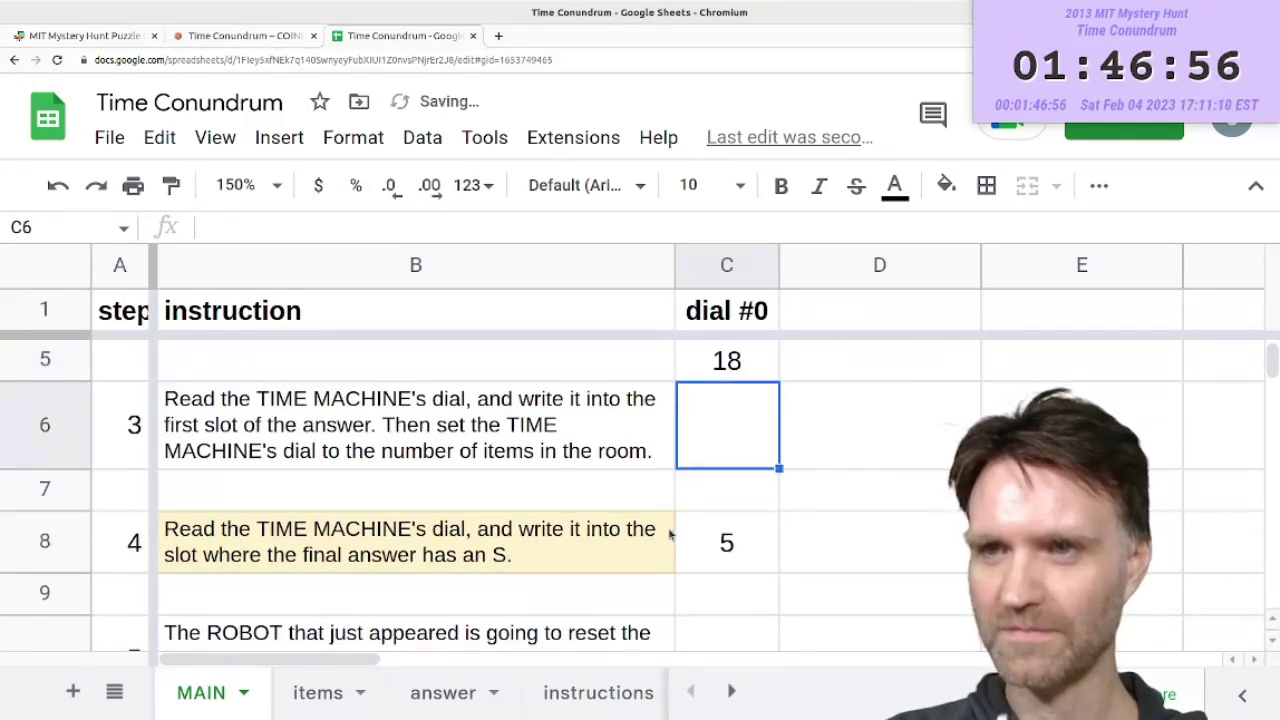
text(5)
key(Return)
text(5)
key(Return)
- Recheck step 3's instruction, and enter 5 in the dial #0 column for step 5 and the blank row above it
click(430, 452)
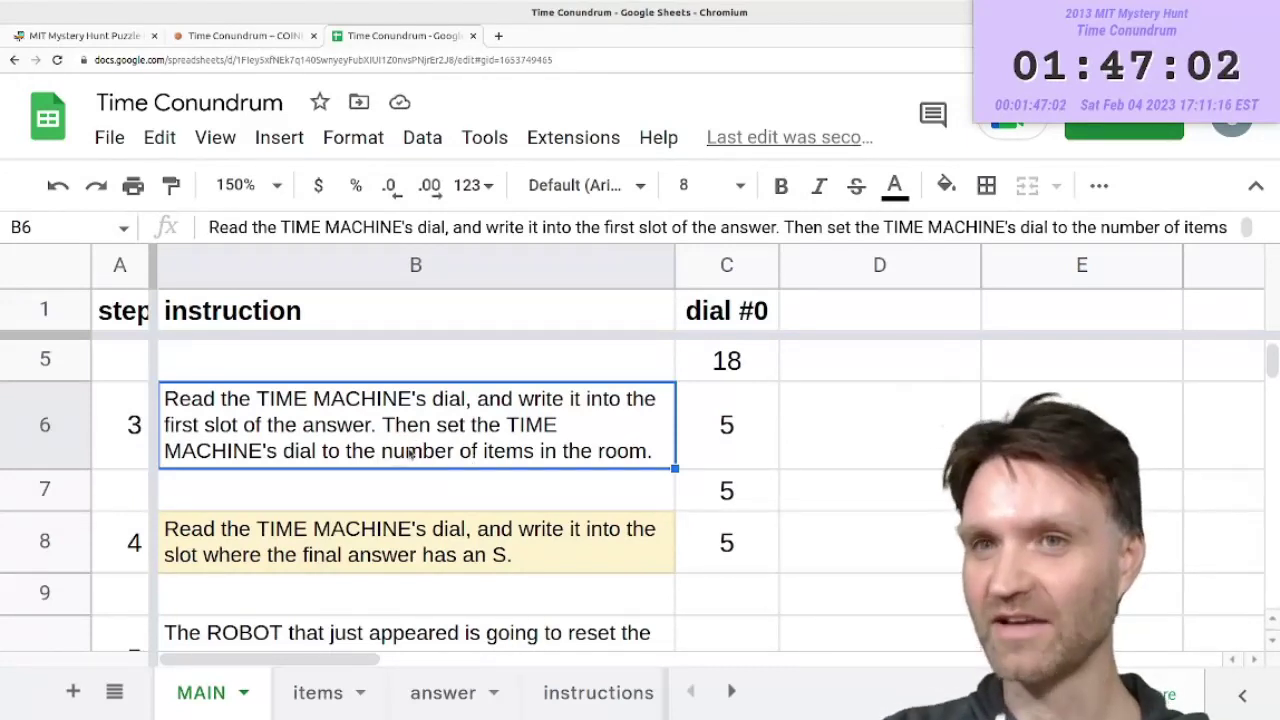
click(745, 457)
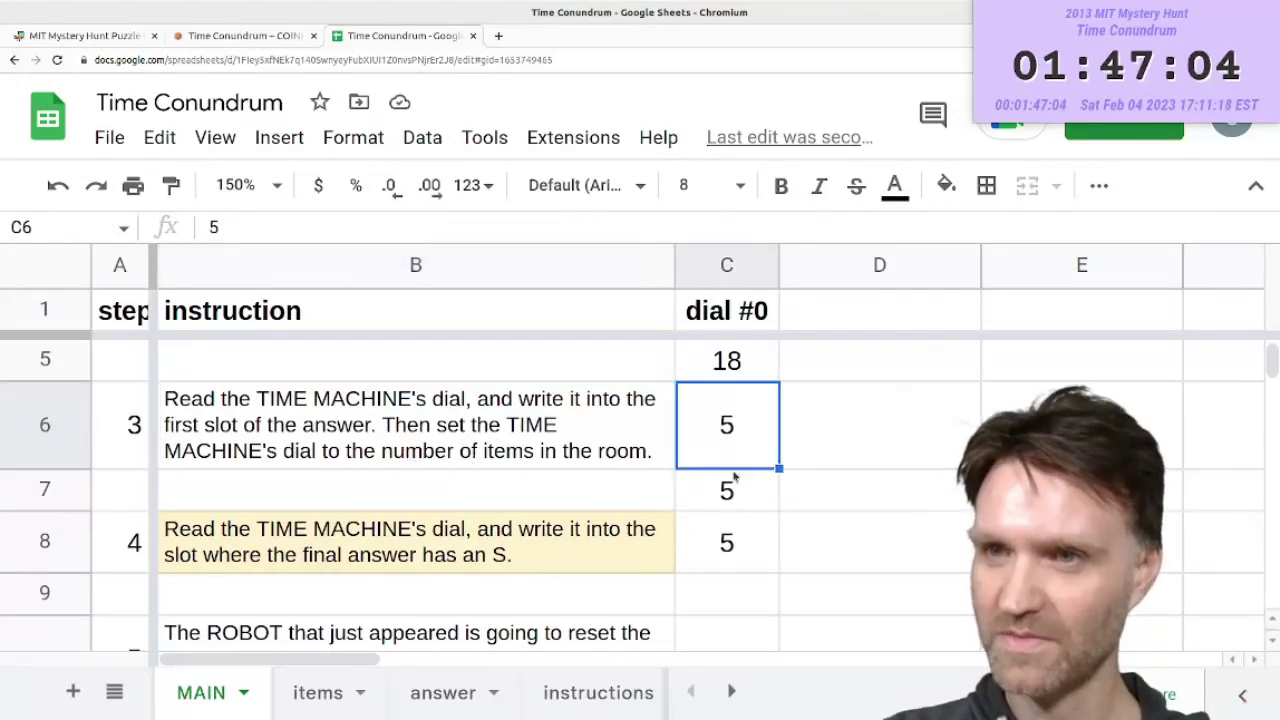
key(Down)
key(Down)
key(Down)
text(5)
key(Return)
text(5)
key(Return)
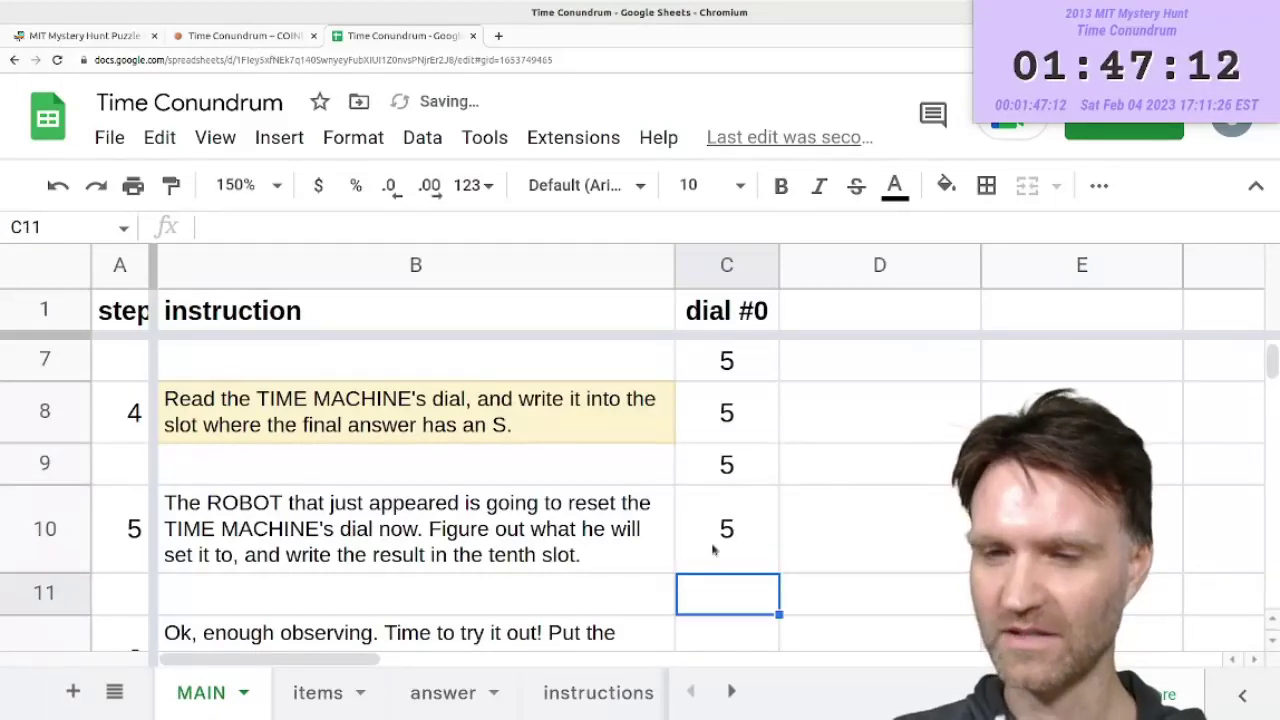
- Label the blank instruction row between steps 5 and 6 "ROBOT acts"
click(525, 570)
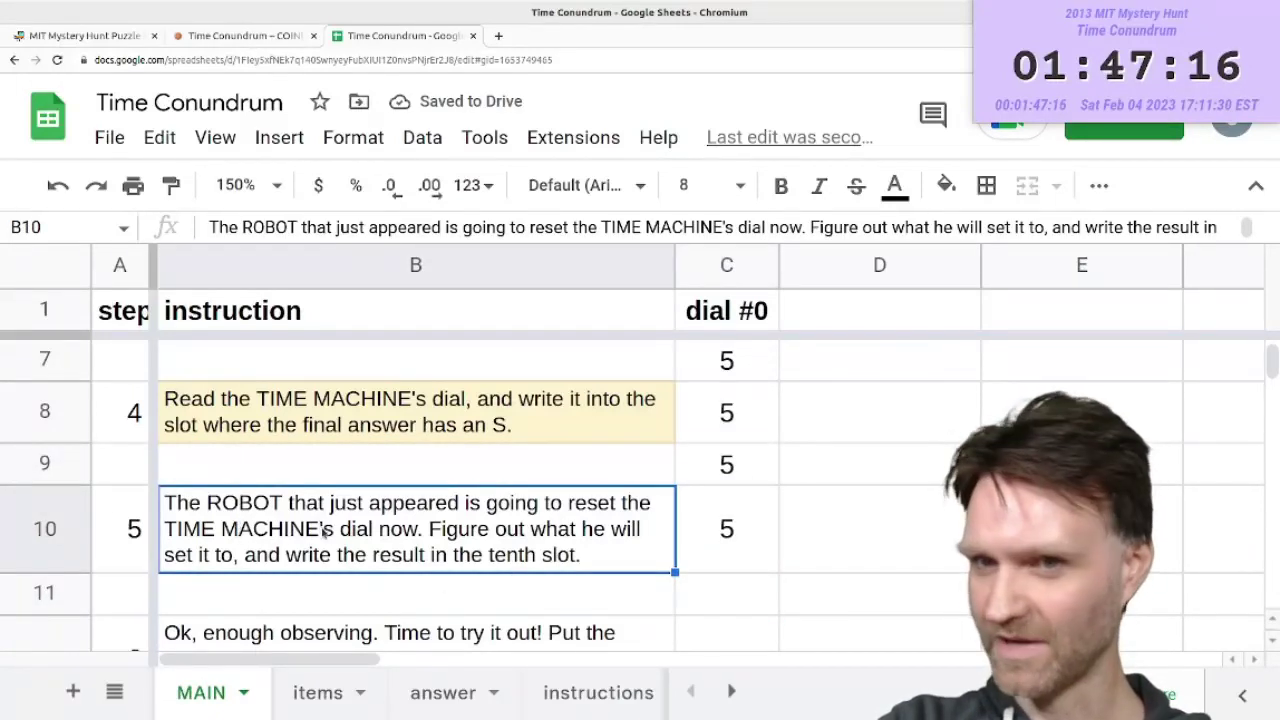
click(669, 584)
click(720, 597)
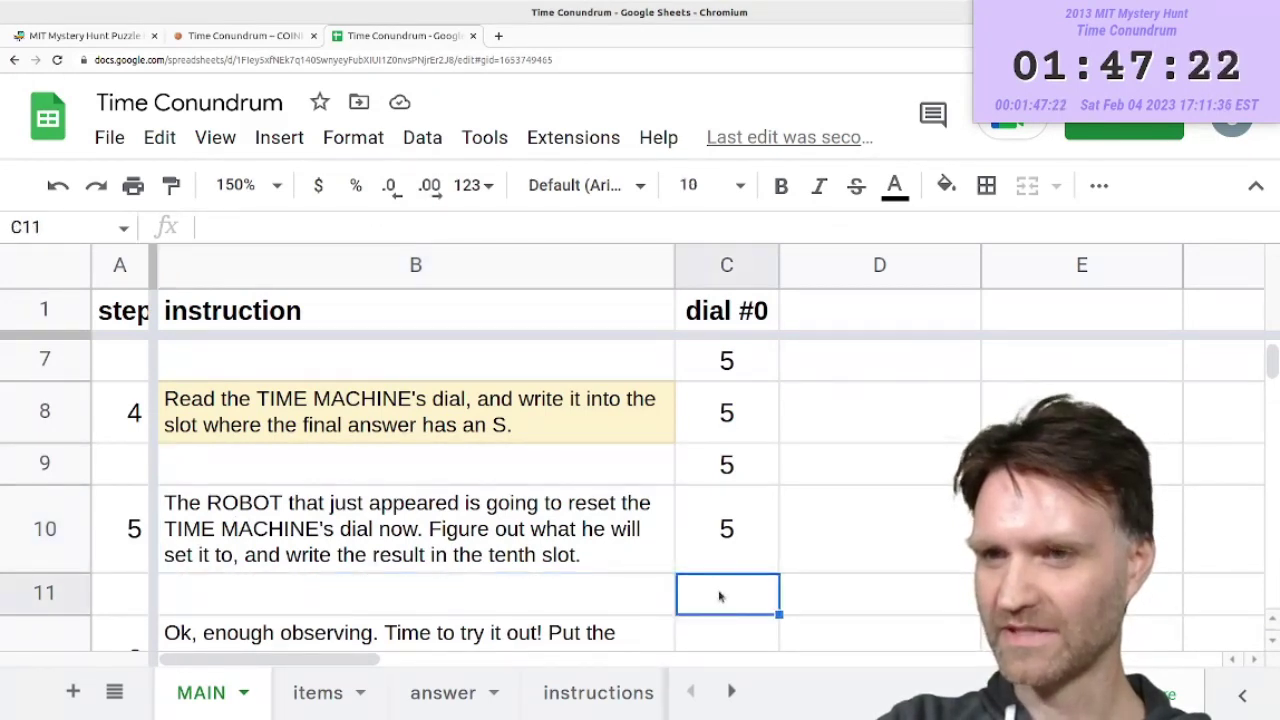
click(566, 599)
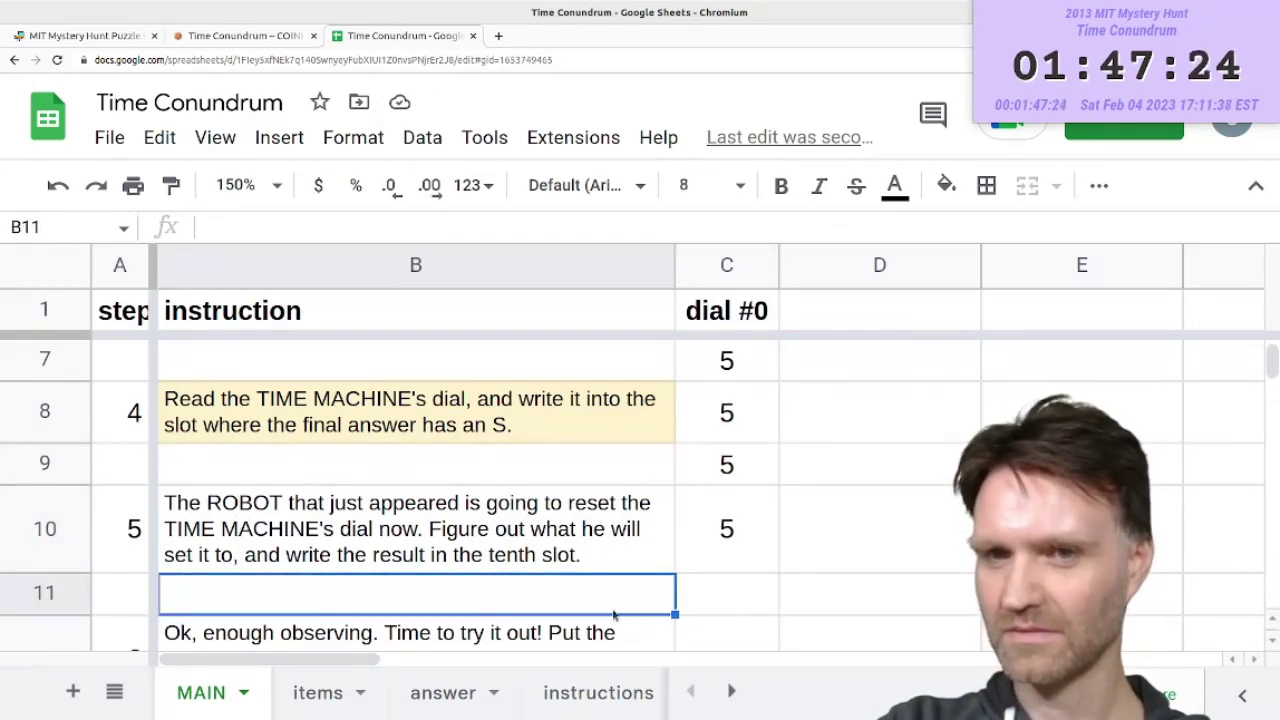
text(ROBOT acts)
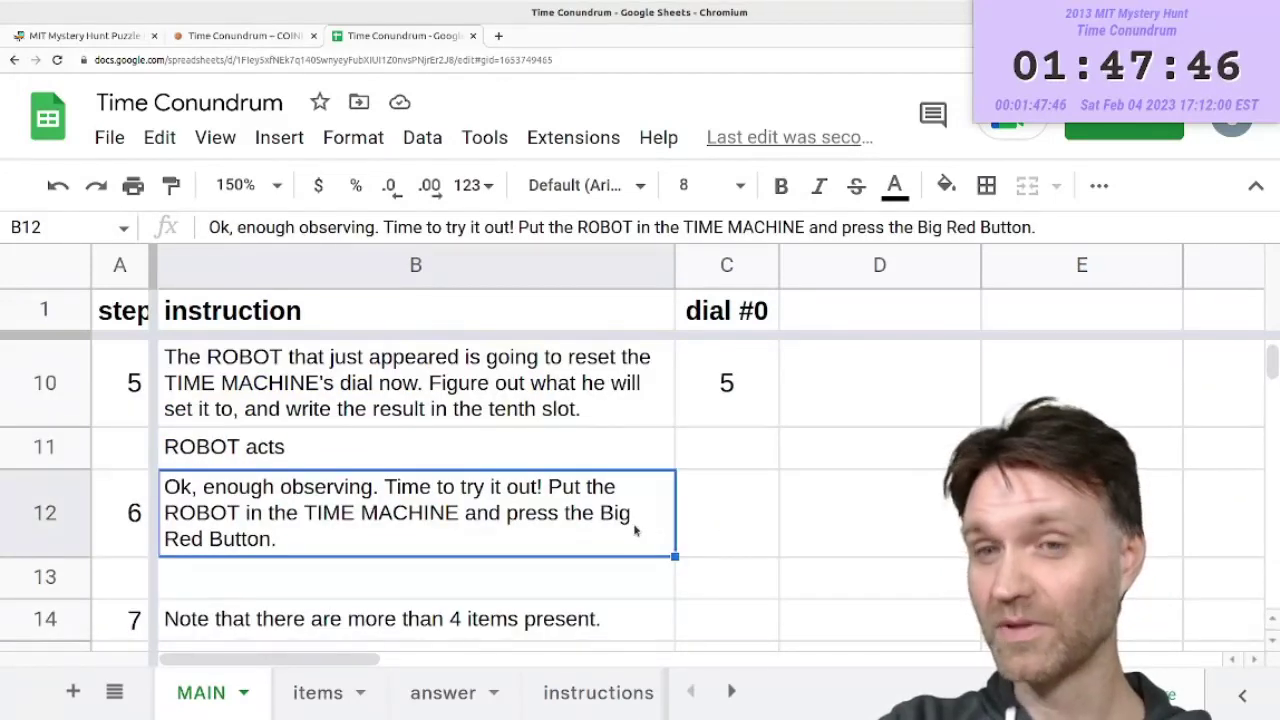
- Reread steps 5 and 6, and label the blank instruction row between steps 4 and 5 "ROBOT appears"
click(708, 524)
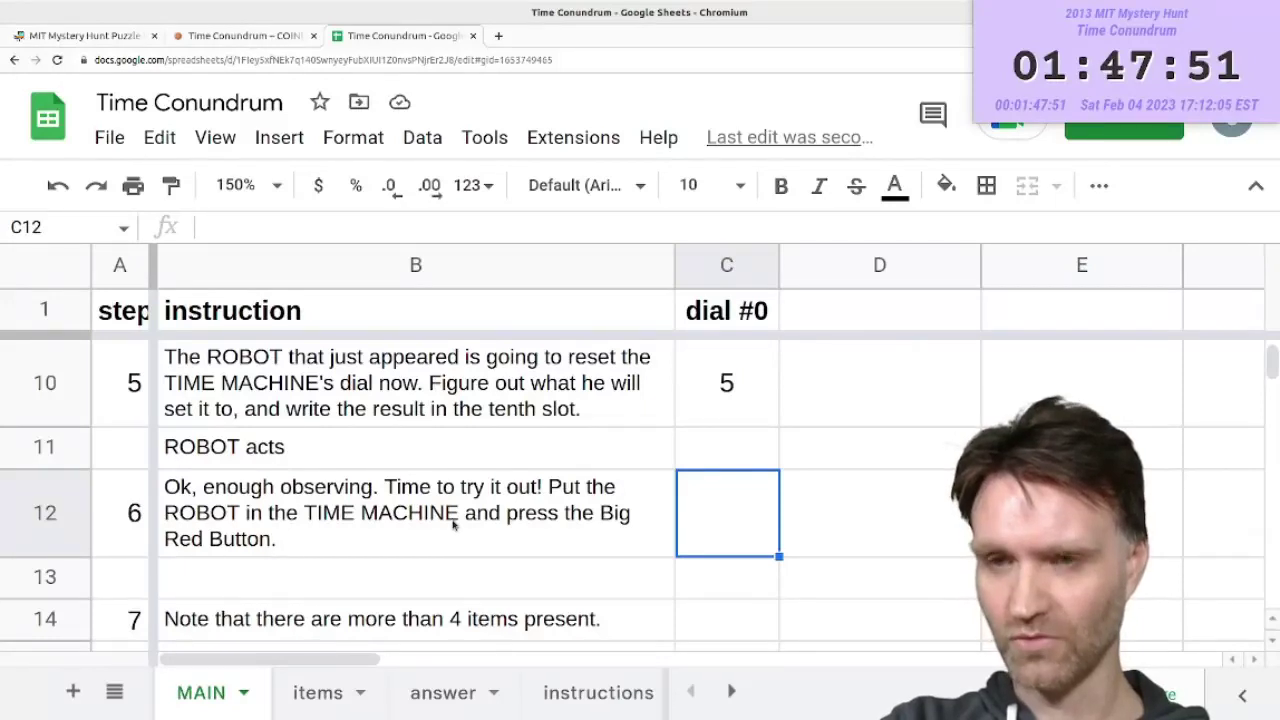
click(730, 460)
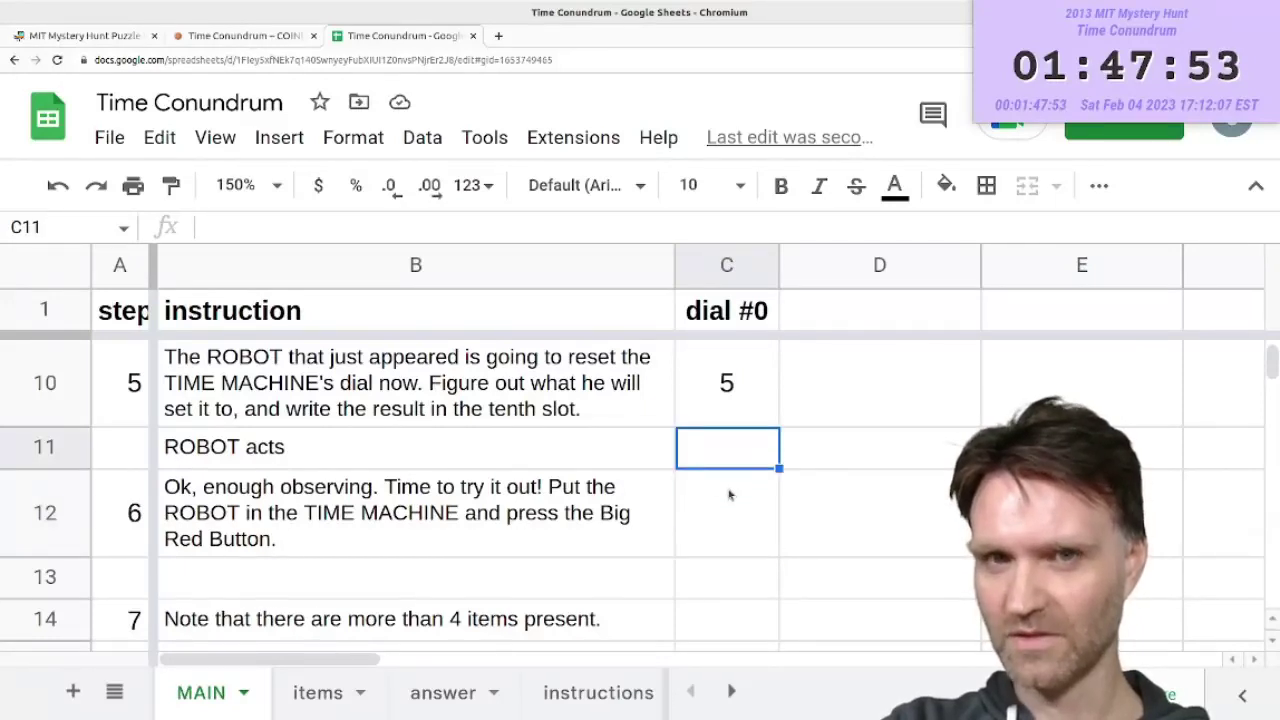
drag(722, 462, 726, 517)
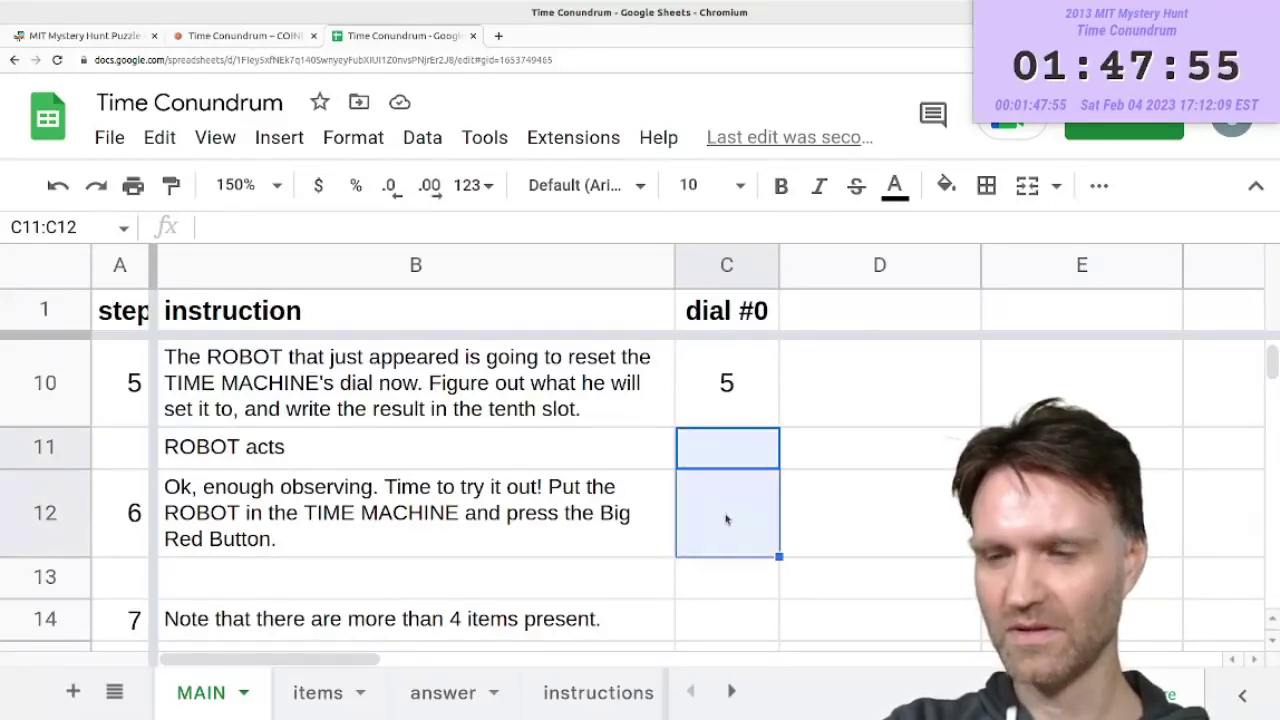
click(724, 522)
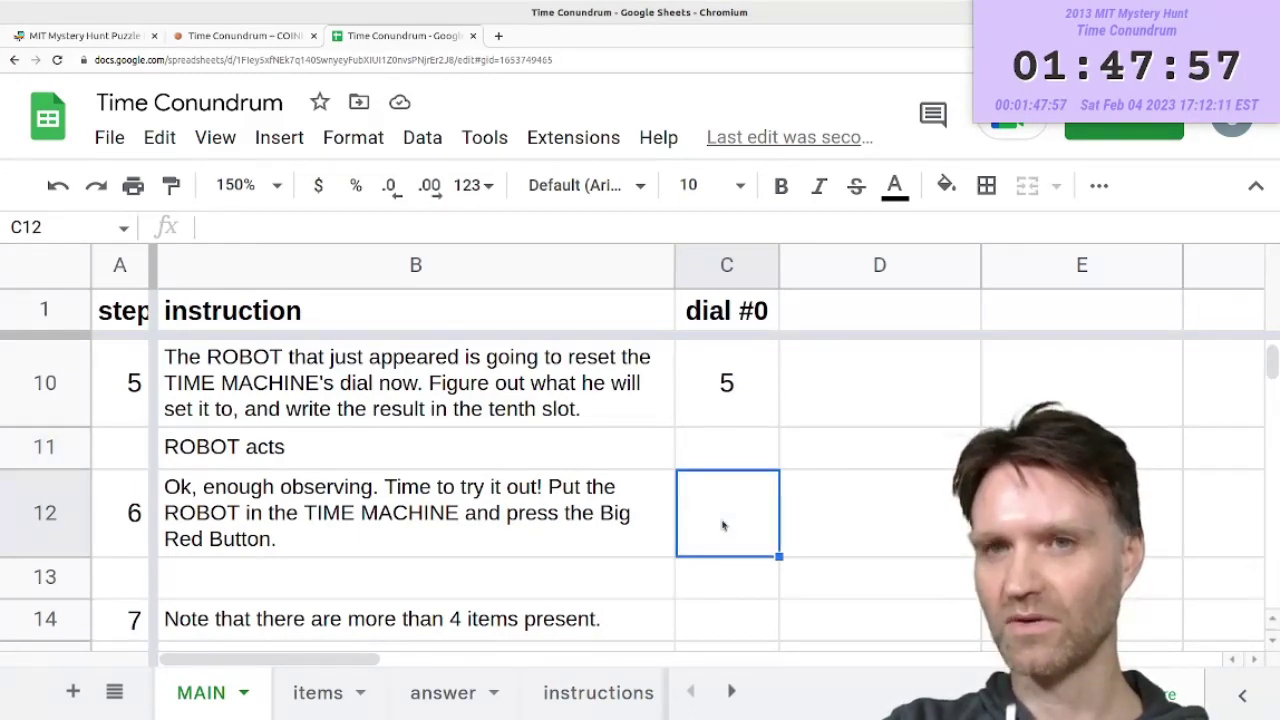
click(229, 537)
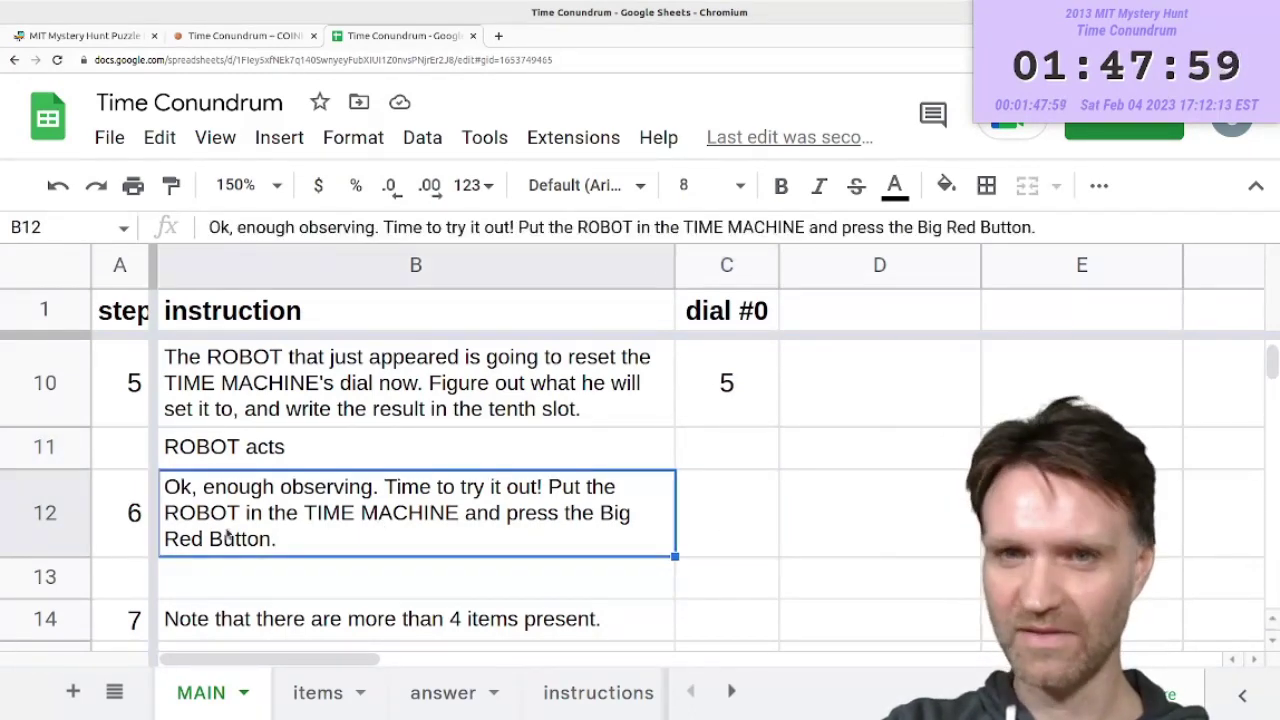
scroll(421, 534, up, 2)
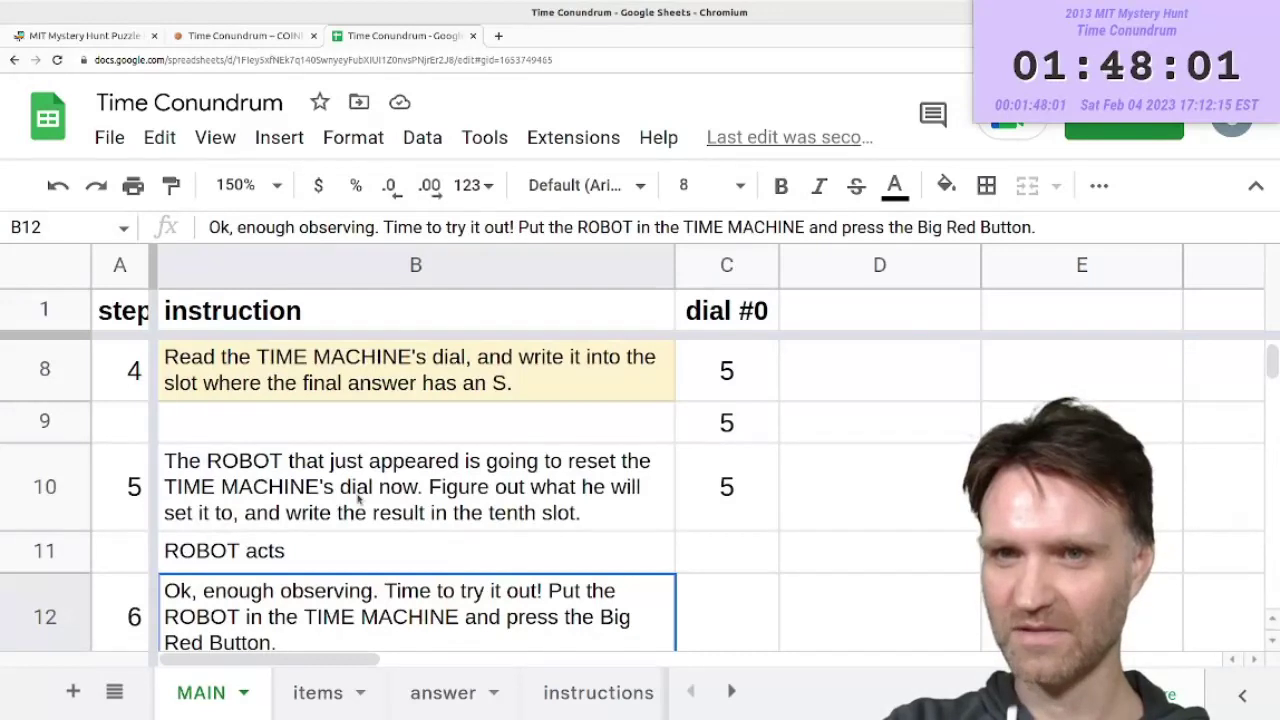
click(331, 480)
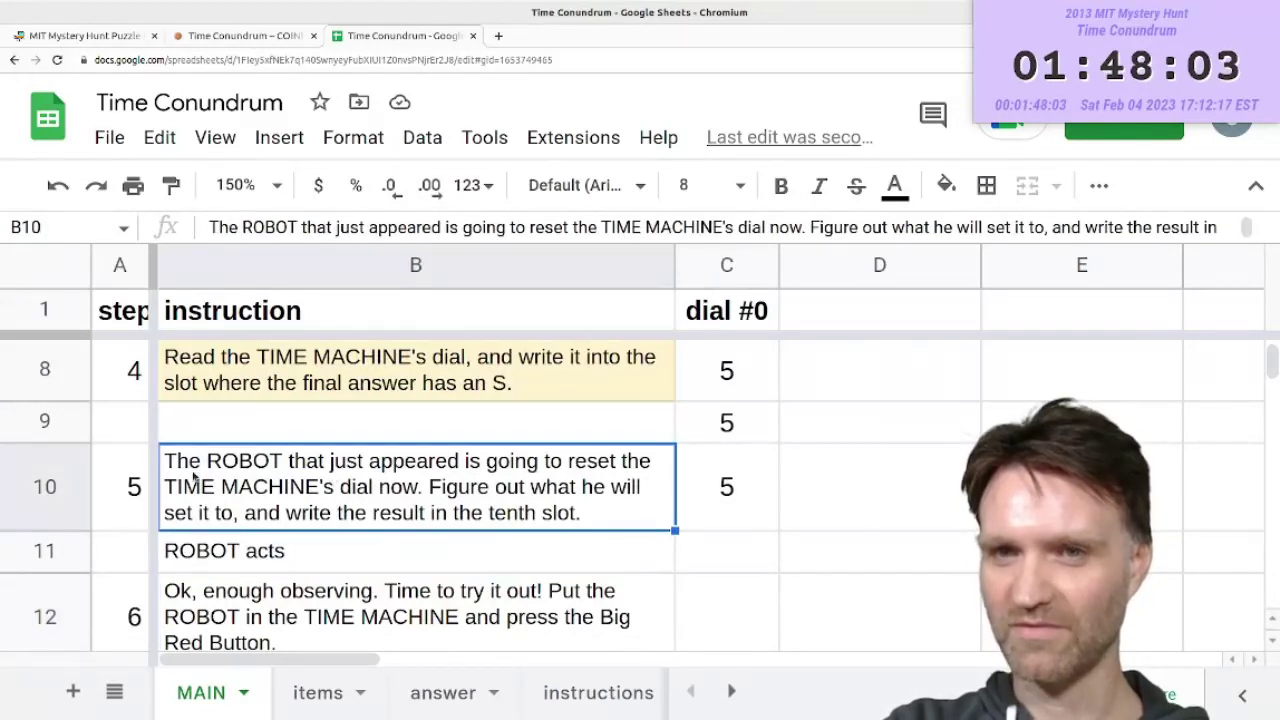
click(740, 600)
scroll(746, 522, up, 1)
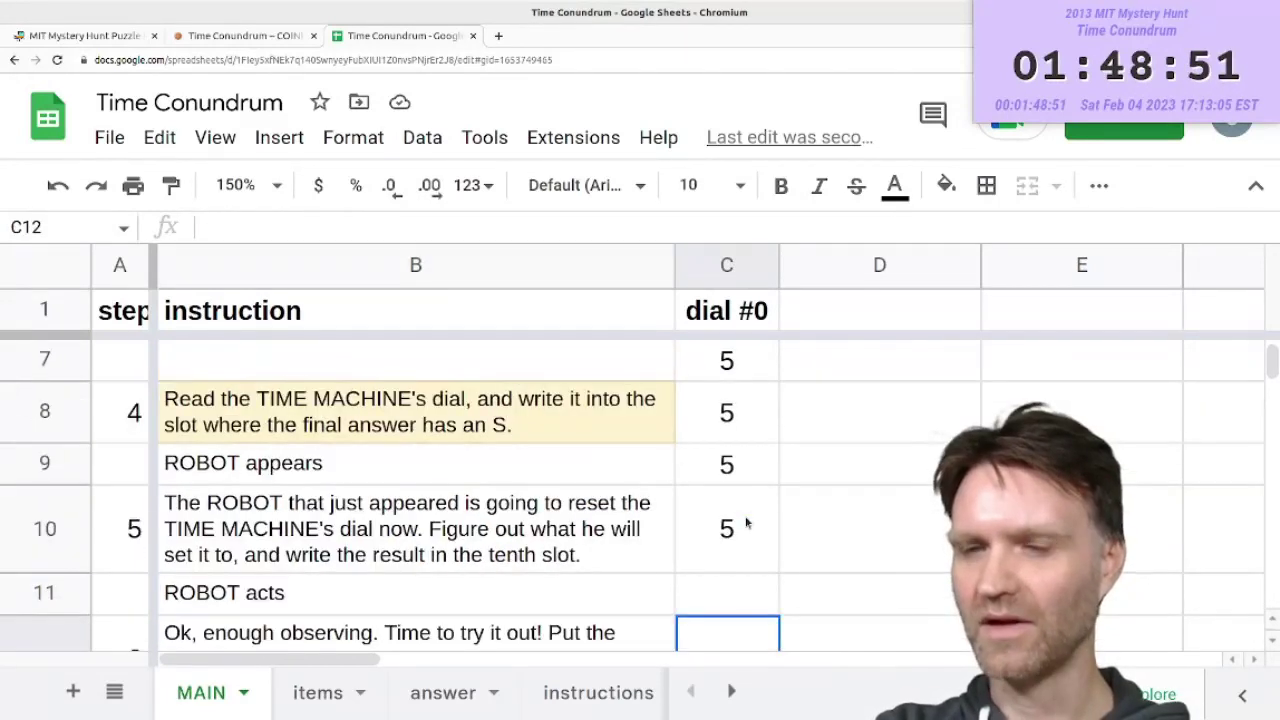
- Reread step 5, and enter 7 in the dial #0 column for the "ROBOT acts" row and for step 6
scroll(675, 550, down, 4)
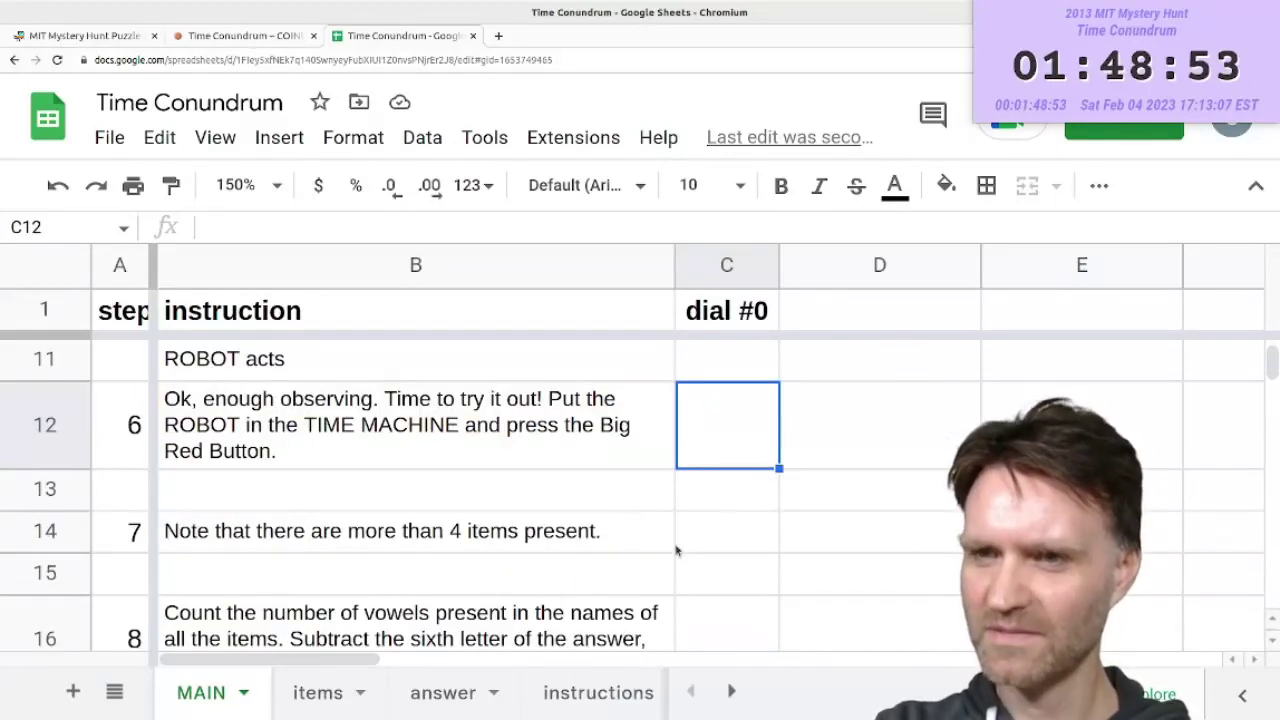
scroll(675, 550, up, 2)
click(520, 440)
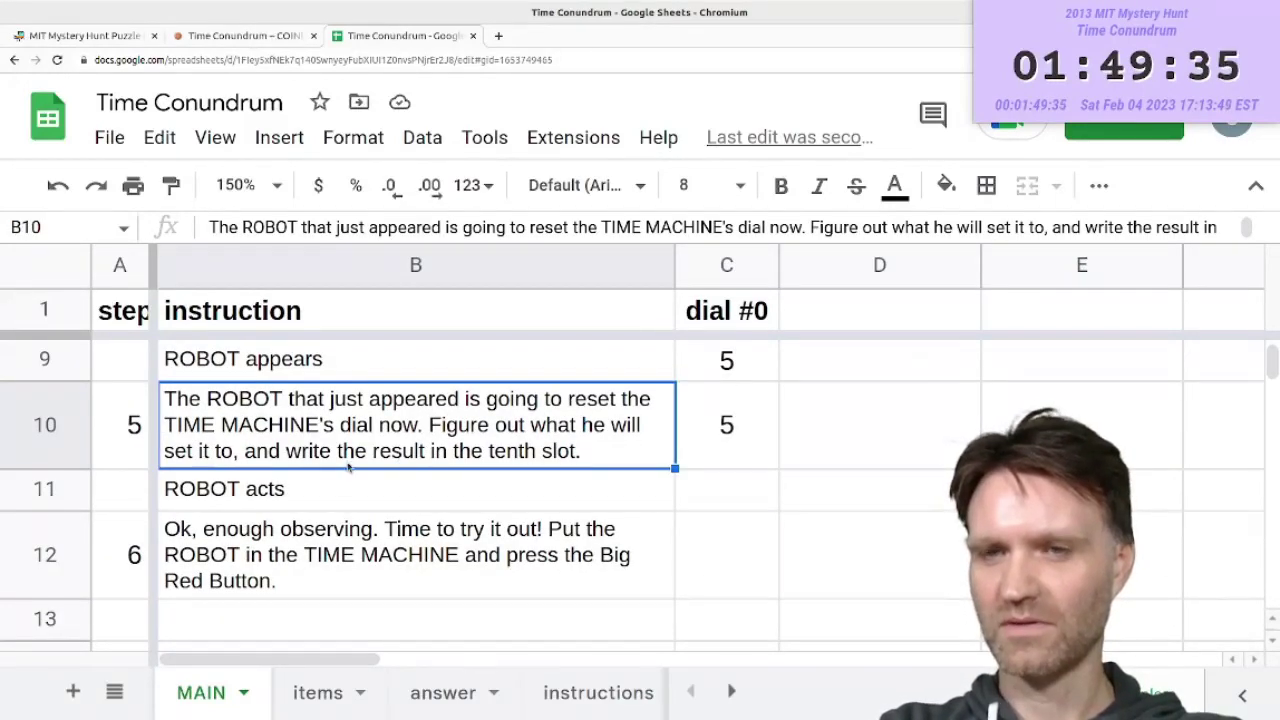
click(732, 504)
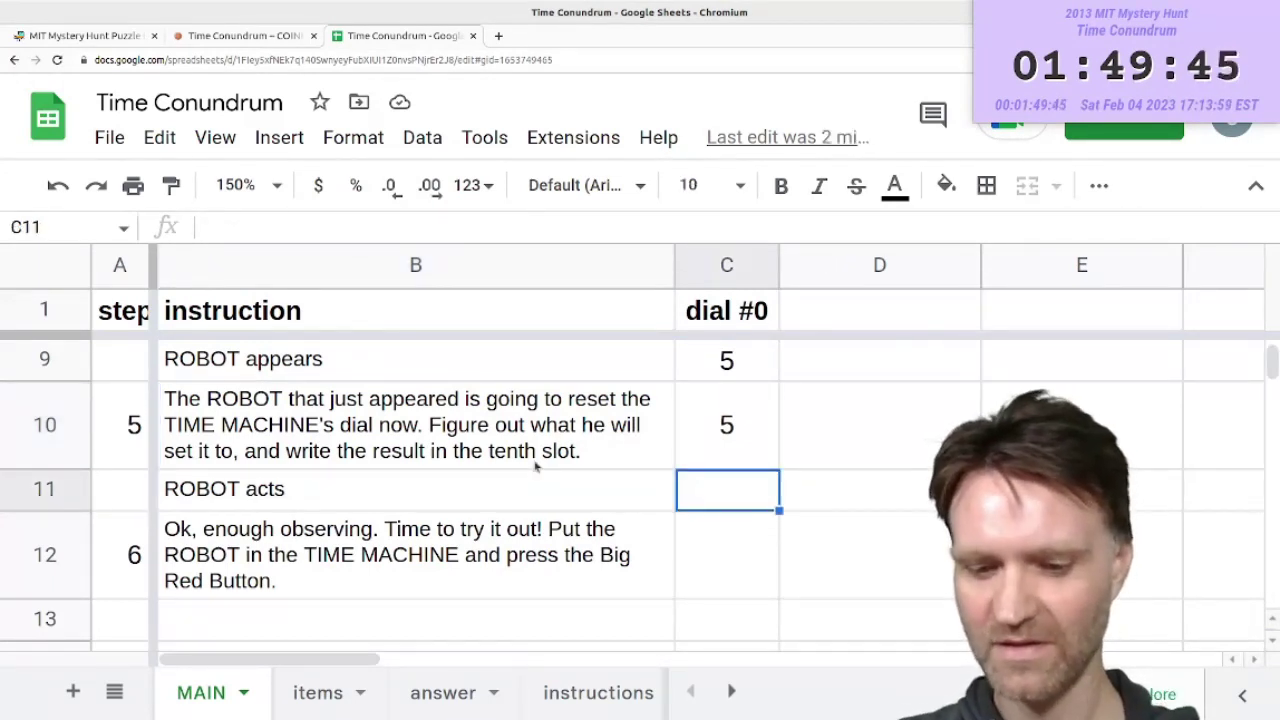
text(7)
key(Return)
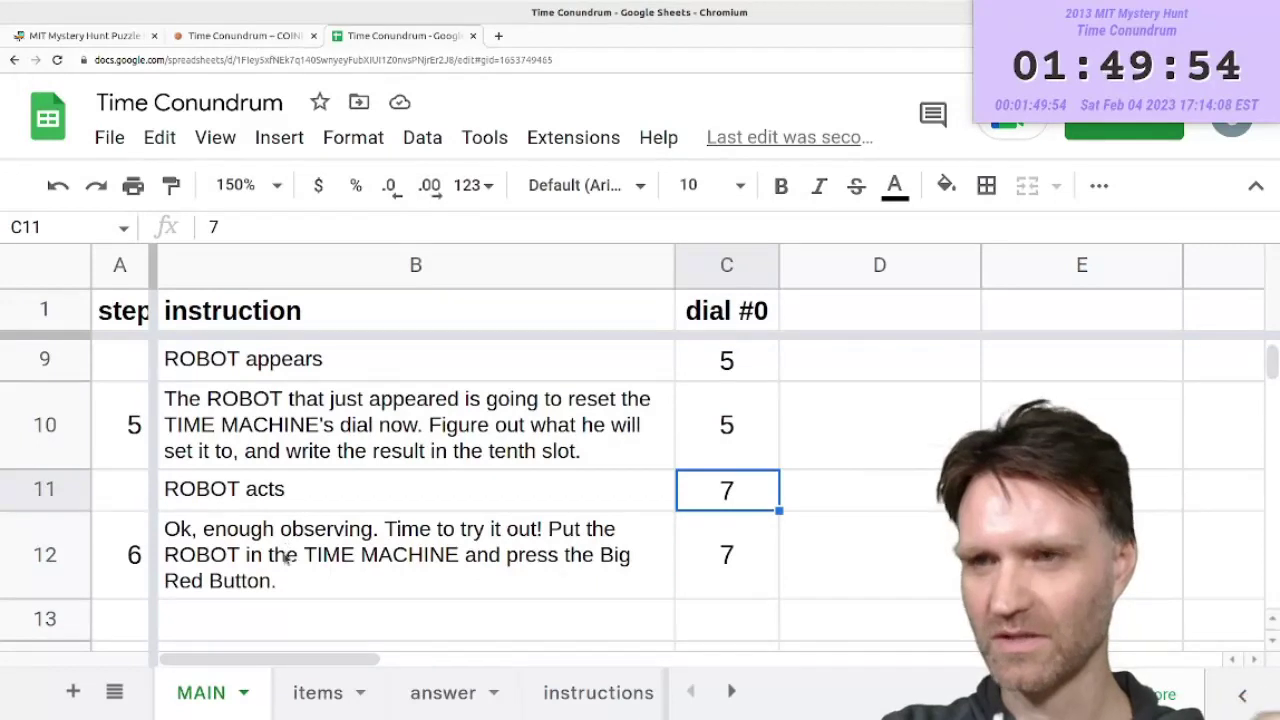
- Check step 6's instruction against the dial #0 entries for step 6 and the "ROBOT acts" row
double_click(242, 547)
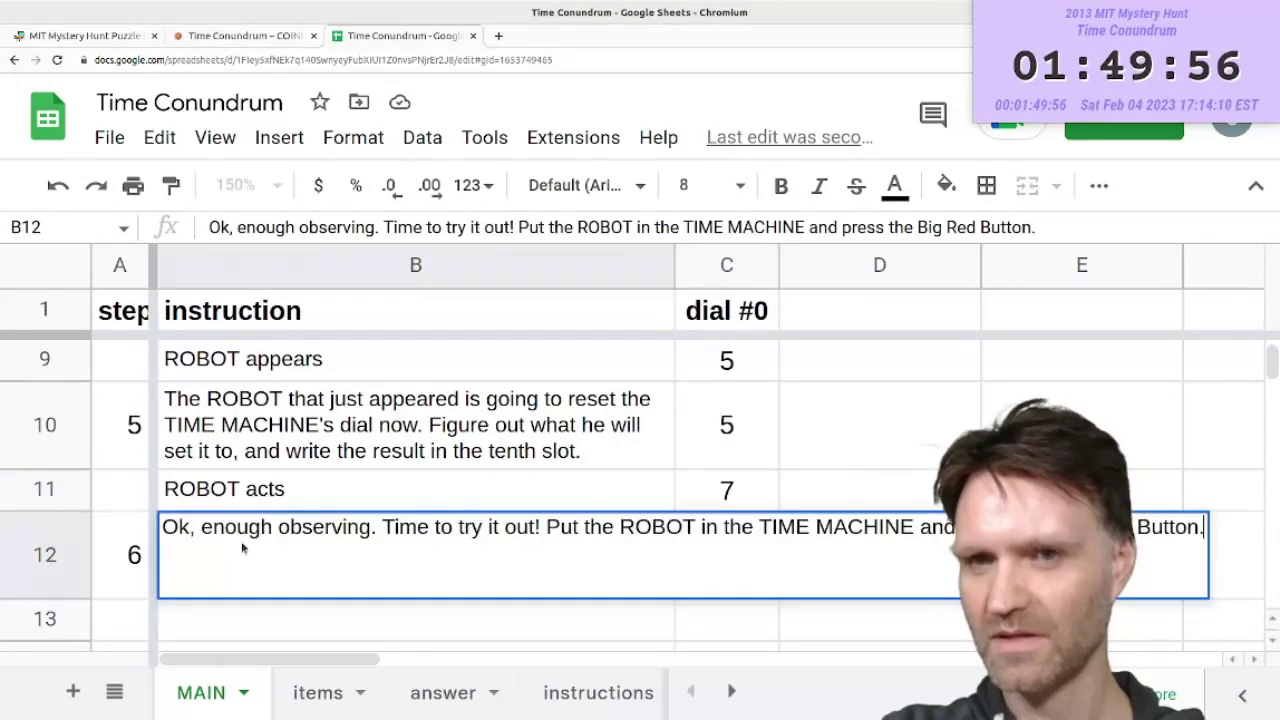
click(397, 463)
click(463, 491)
click(727, 505)
click(722, 552)
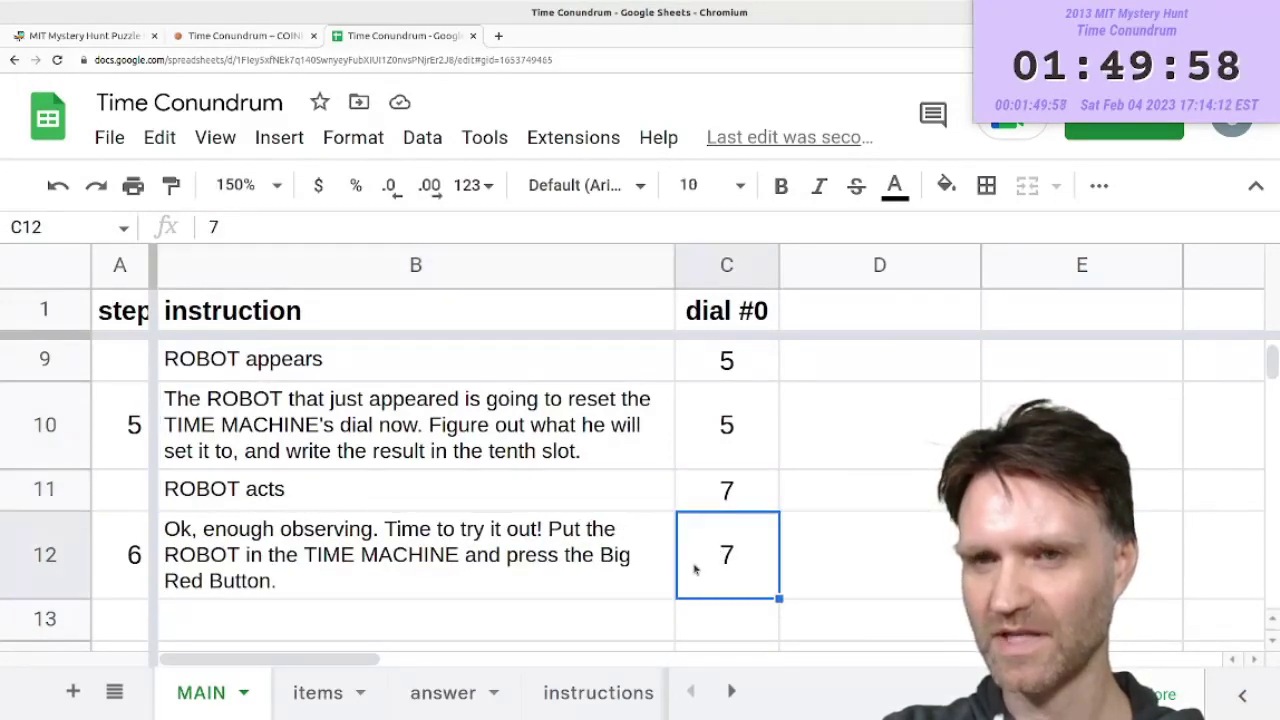
- Note the ROBOT's appearance on the blank row between steps 13 and 14, and enter 7 as dial #0 from below step 6 through the row below step 8
scroll(757, 530, down, 3)
key(Down)
key(Left)
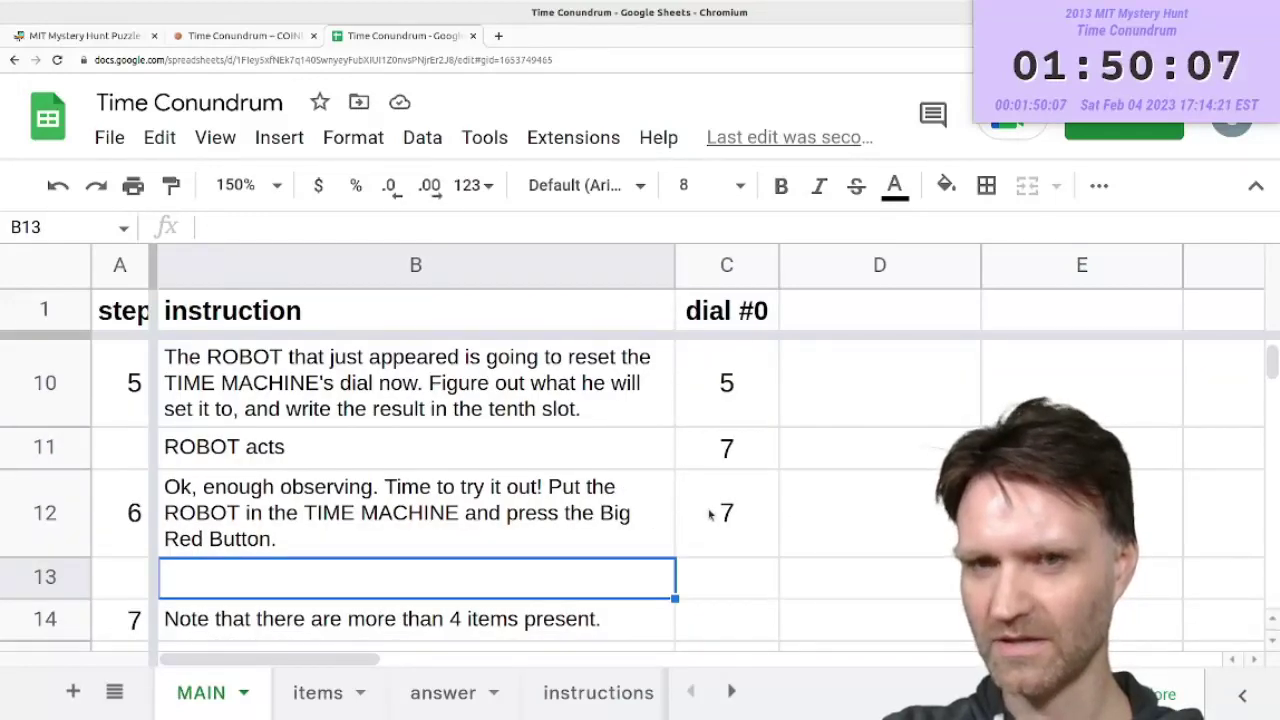
key(Down)
key(Down)
key(Down)
key(Down)
key(Down)
key(Down)
key(Down)
key(Down)
key(Down)
key(Down)
key(Down)
key(Down)
key(Down)
key(Down)
text(ROBOT a)
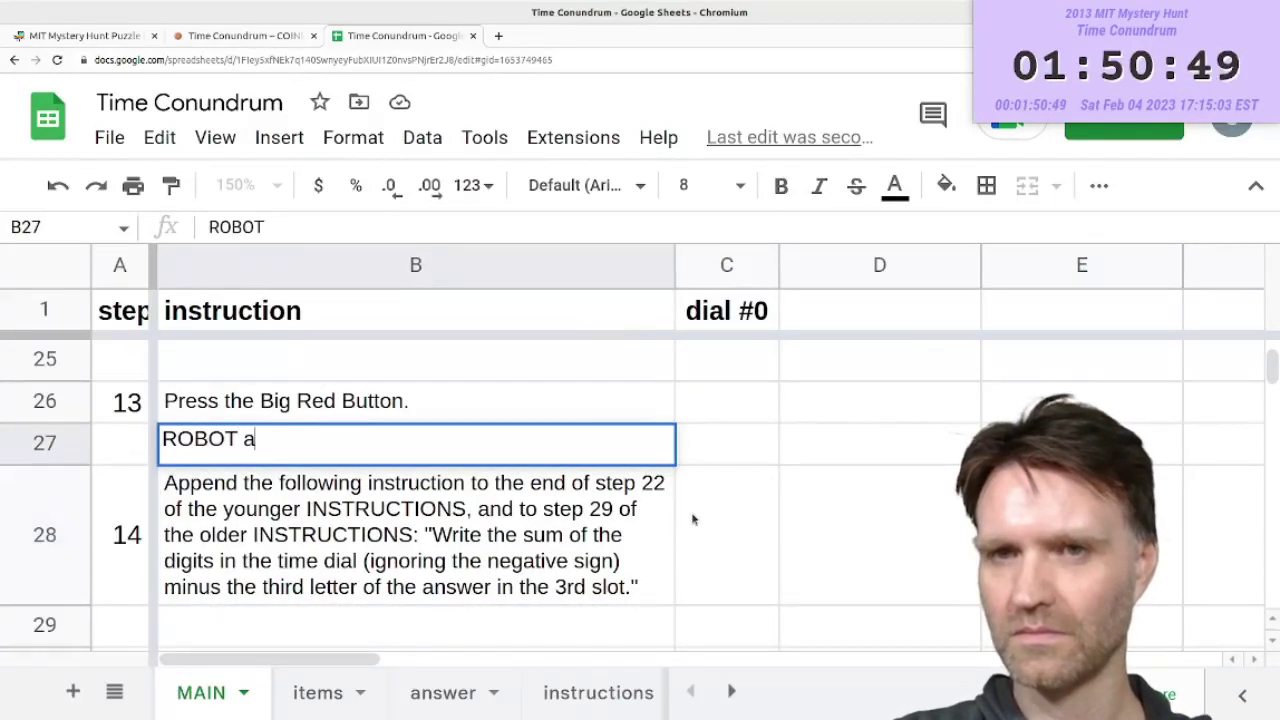
text(ppear.)
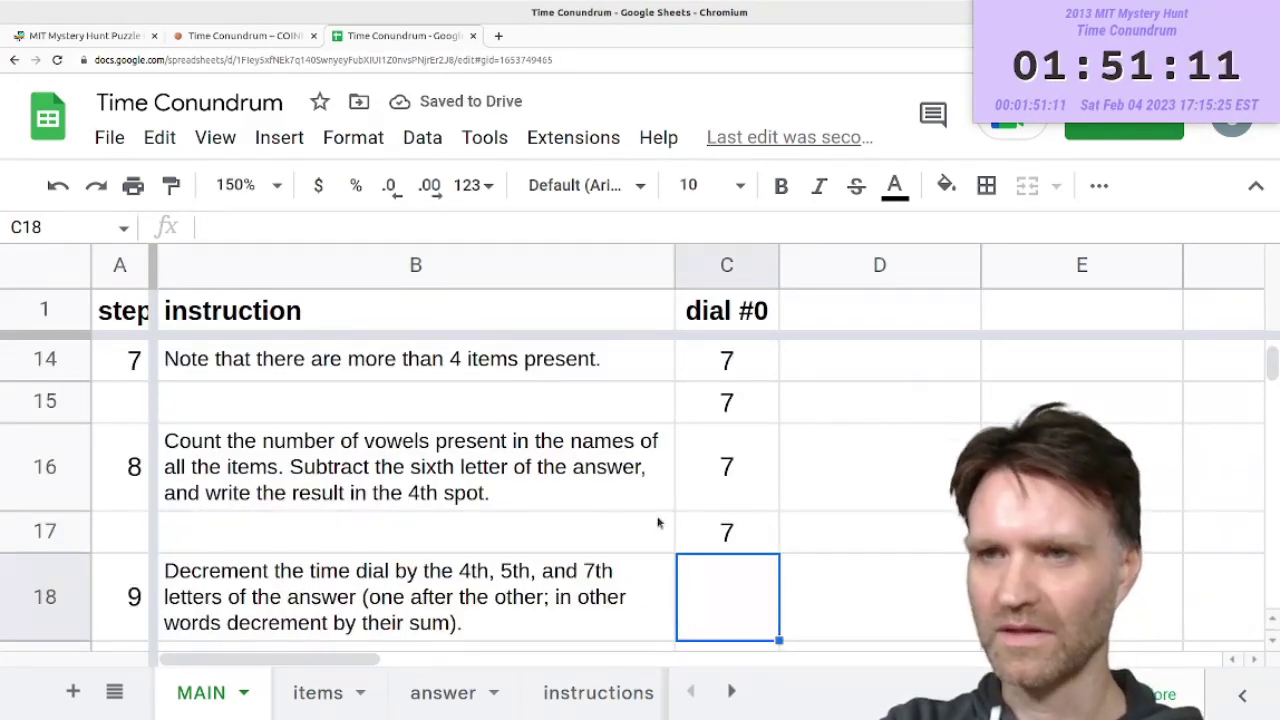
scroll(658, 521, up, 8)
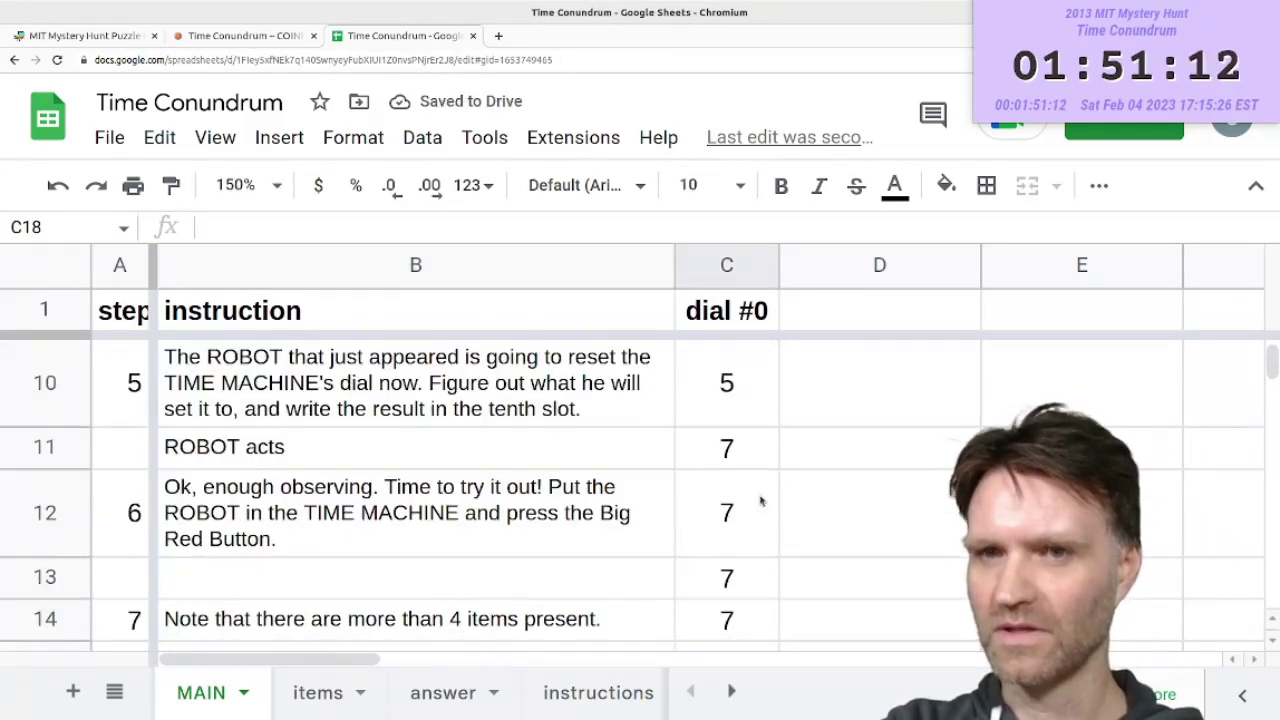
- Reread the instructions of steps 8 and 9 alongside their dial #0 entries
scroll(760, 503, down, 6)
scroll(742, 478, down, 3)
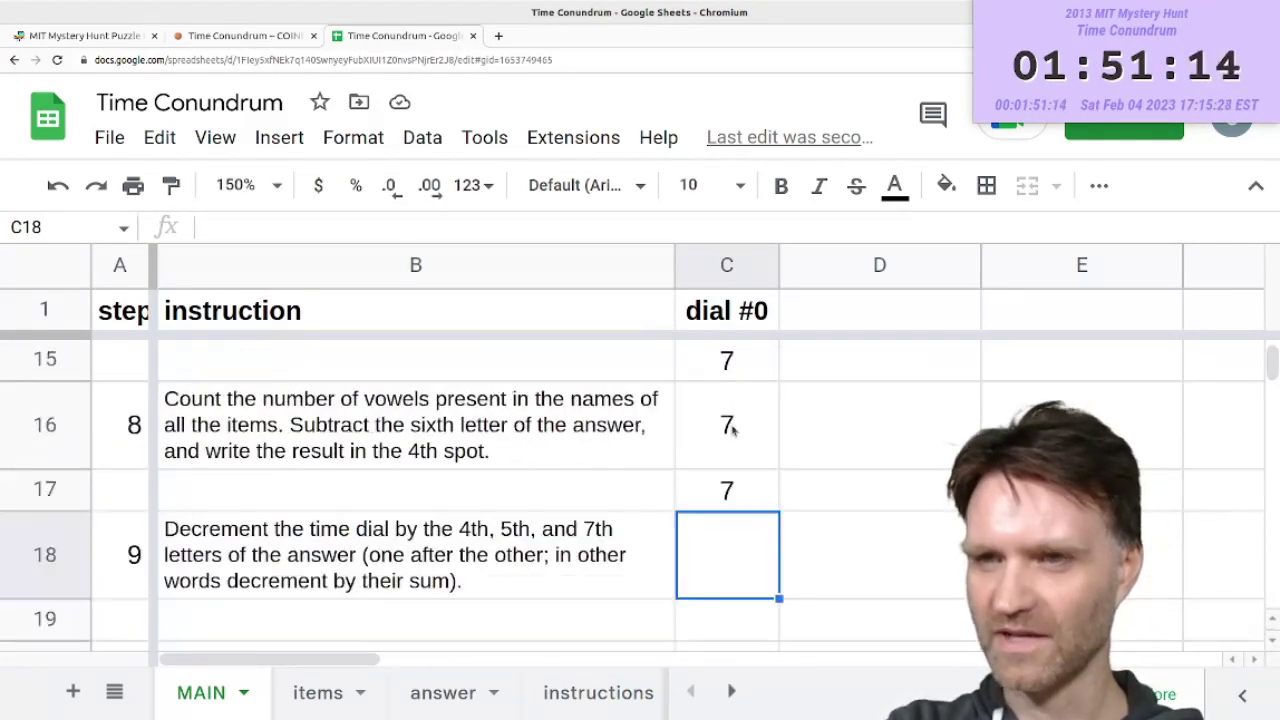
click(375, 554)
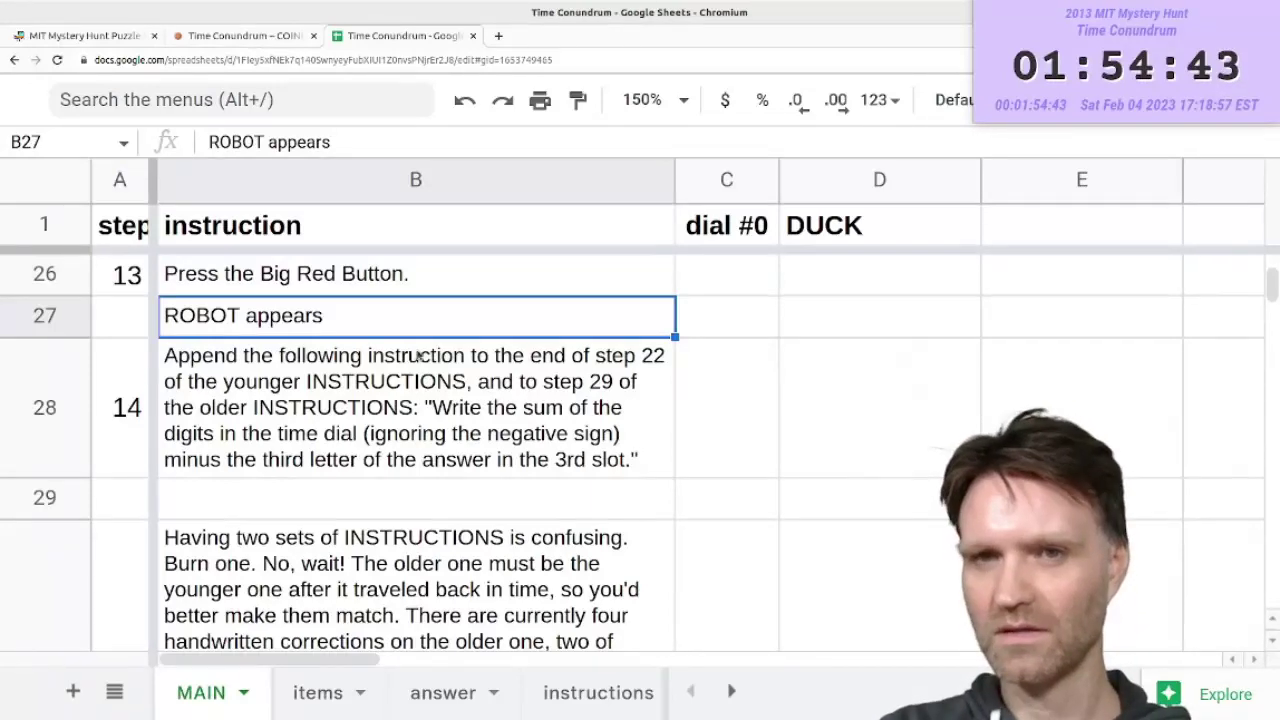
- Read through the instructions from step 14 to step 19, checking for events involving the INSTRUCTIONS, ROBOT and CUCUMBER
key(Down)
key(Down)
key(Down)
key(Down)
key(Down)
key(Up)
key(Up)
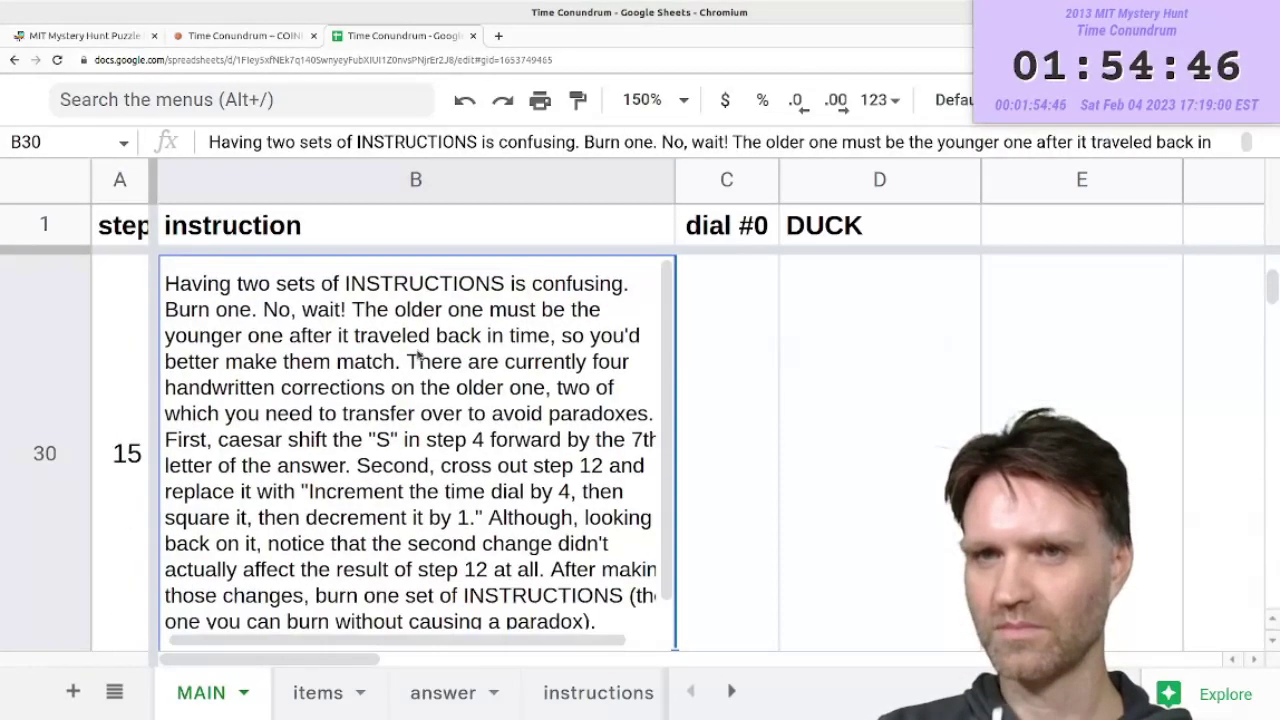
key(Down)
key(Down)
key(Down)
key(Down)
key(Down)
key(Down)
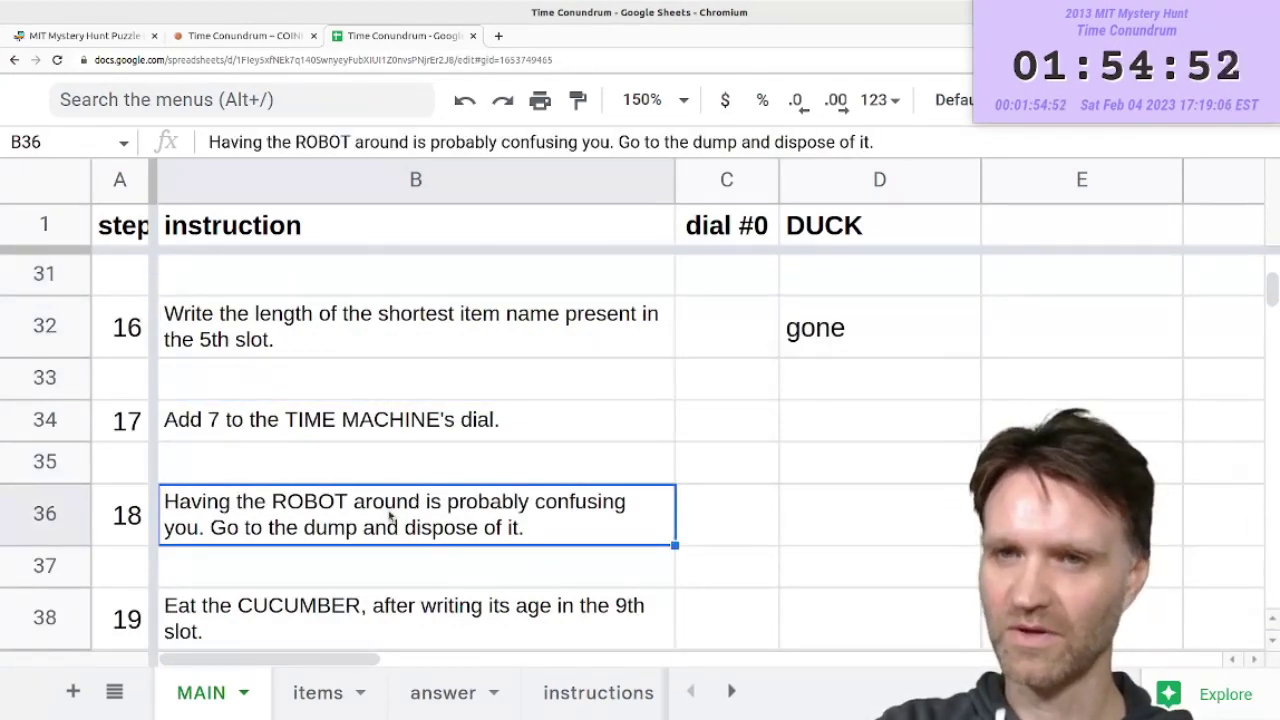
scroll(388, 435, up, 5)
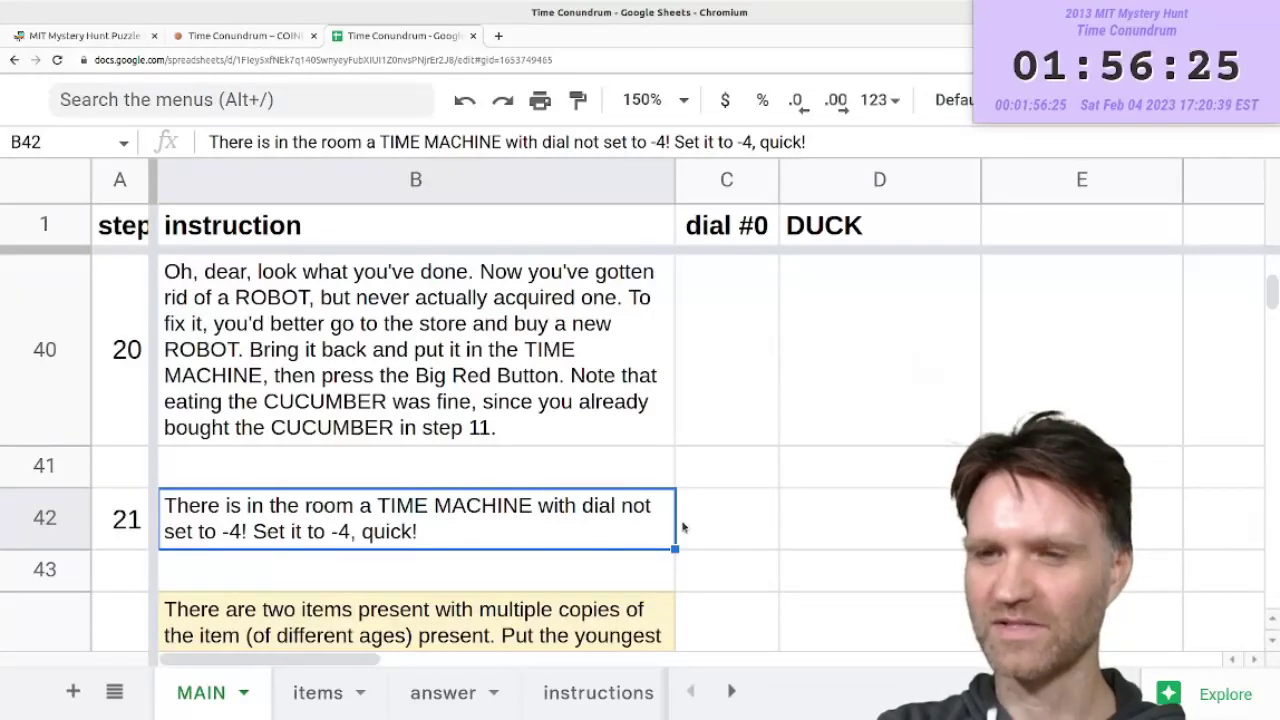
- Enter -4 as dial #0 for step 21
click(700, 530)
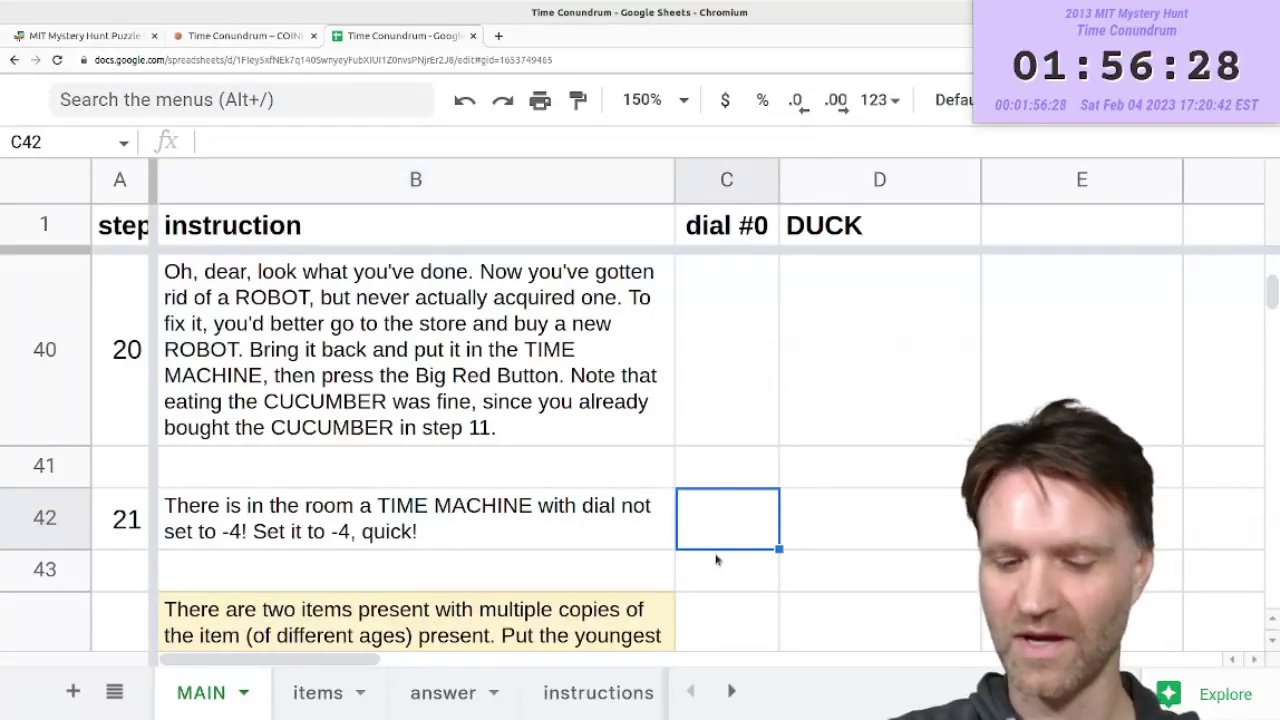
text(-4)
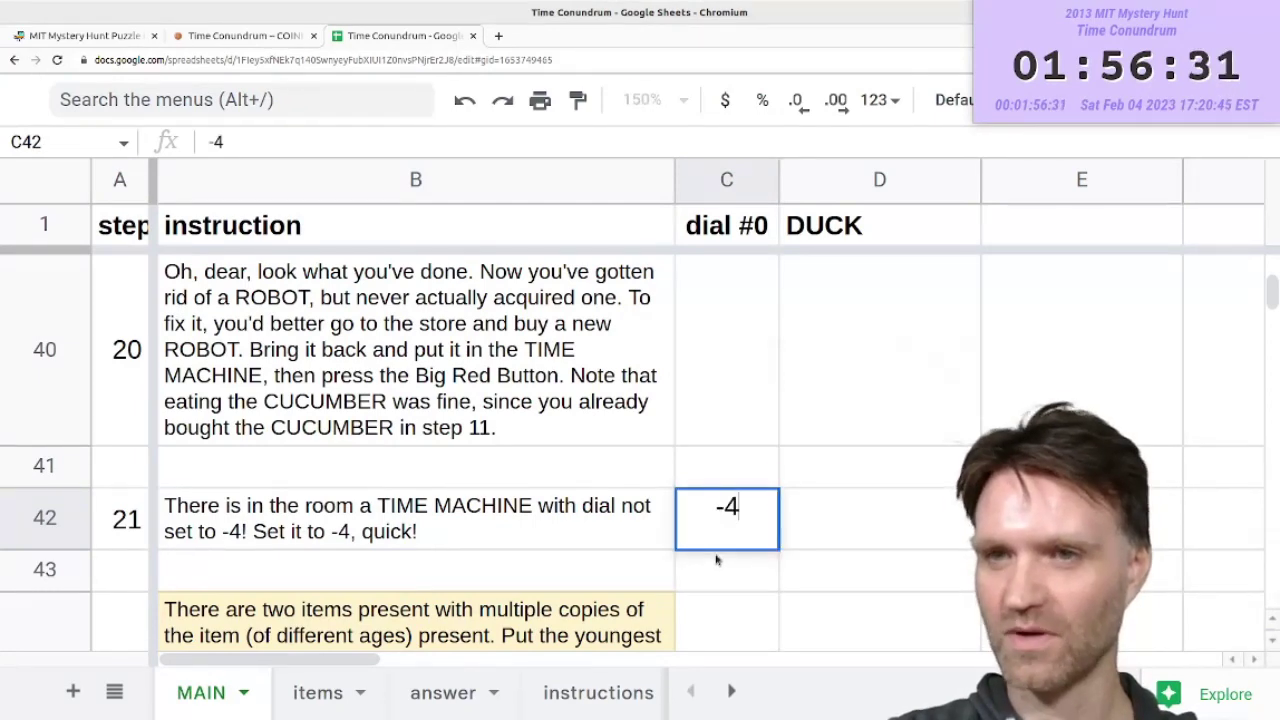
key(BackSpace)
key(BackSpace)
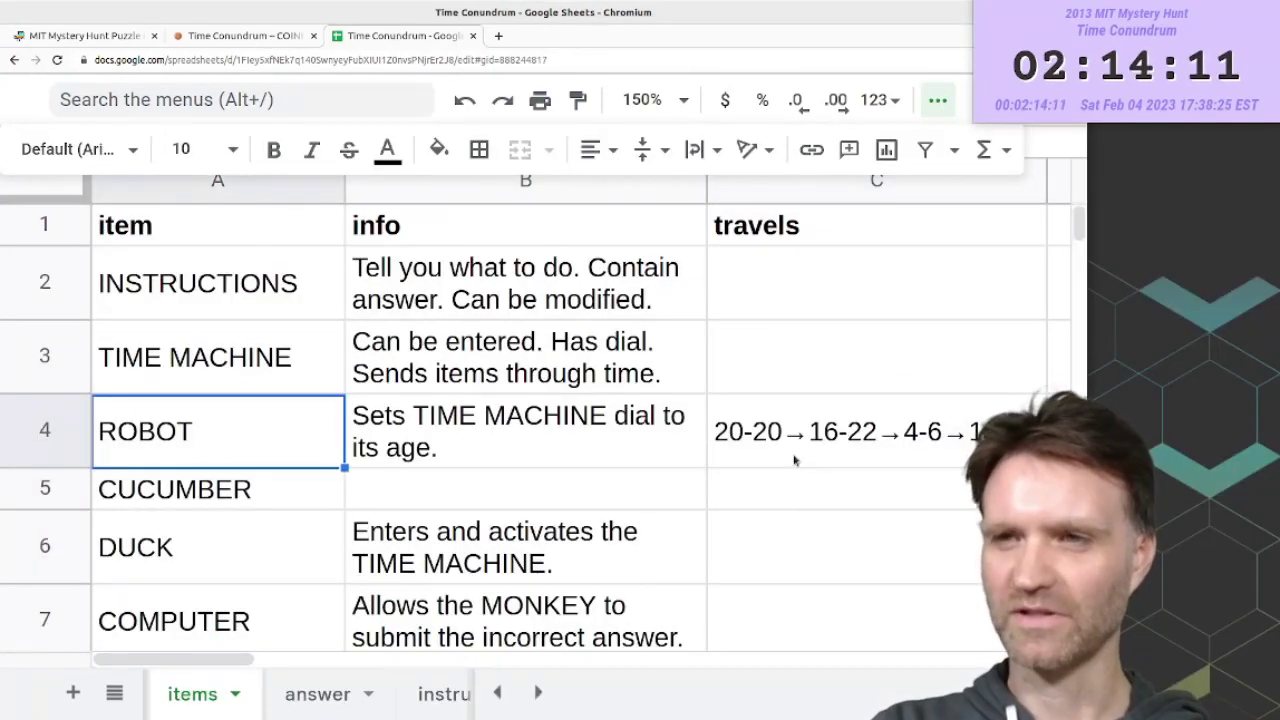
- Compare the ROBOT's travels on the items sheet with the instruction of step 20 on the MAIN sheet
click(792, 463)
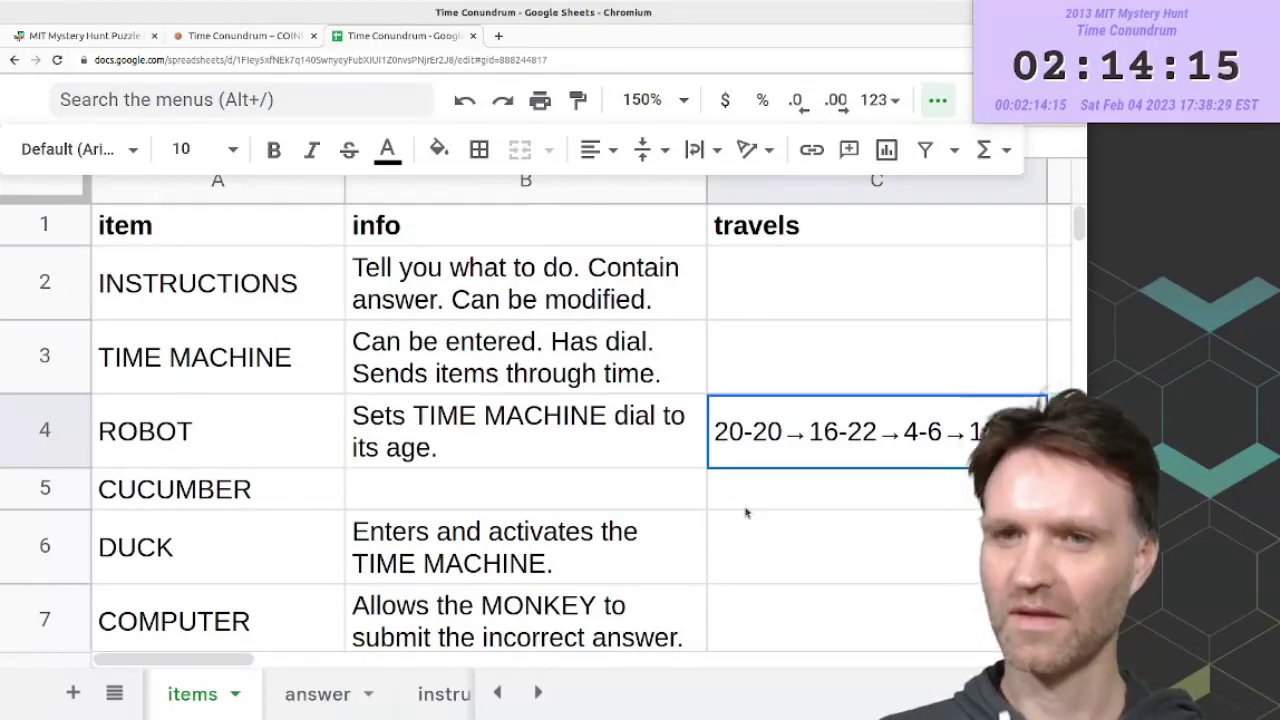
click(497, 692)
click(200, 692)
scroll(490, 447, up, 3)
scroll(490, 447, down, 1)
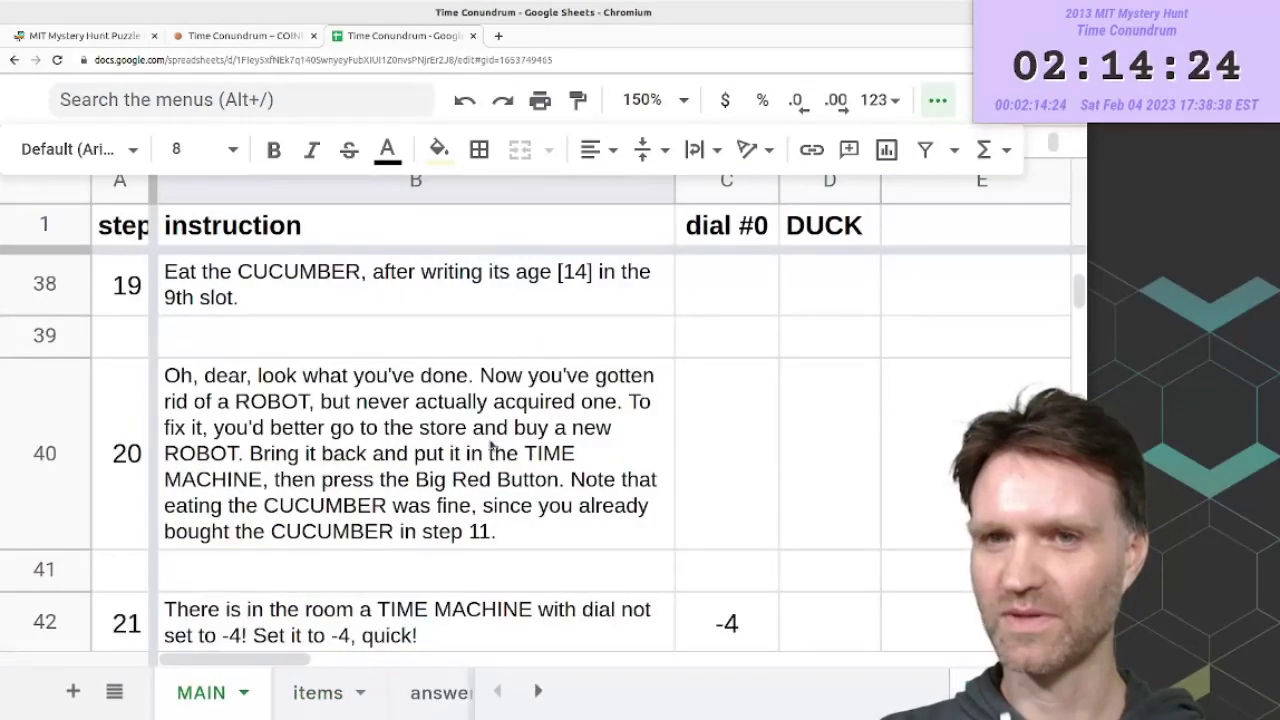
click(490, 447)
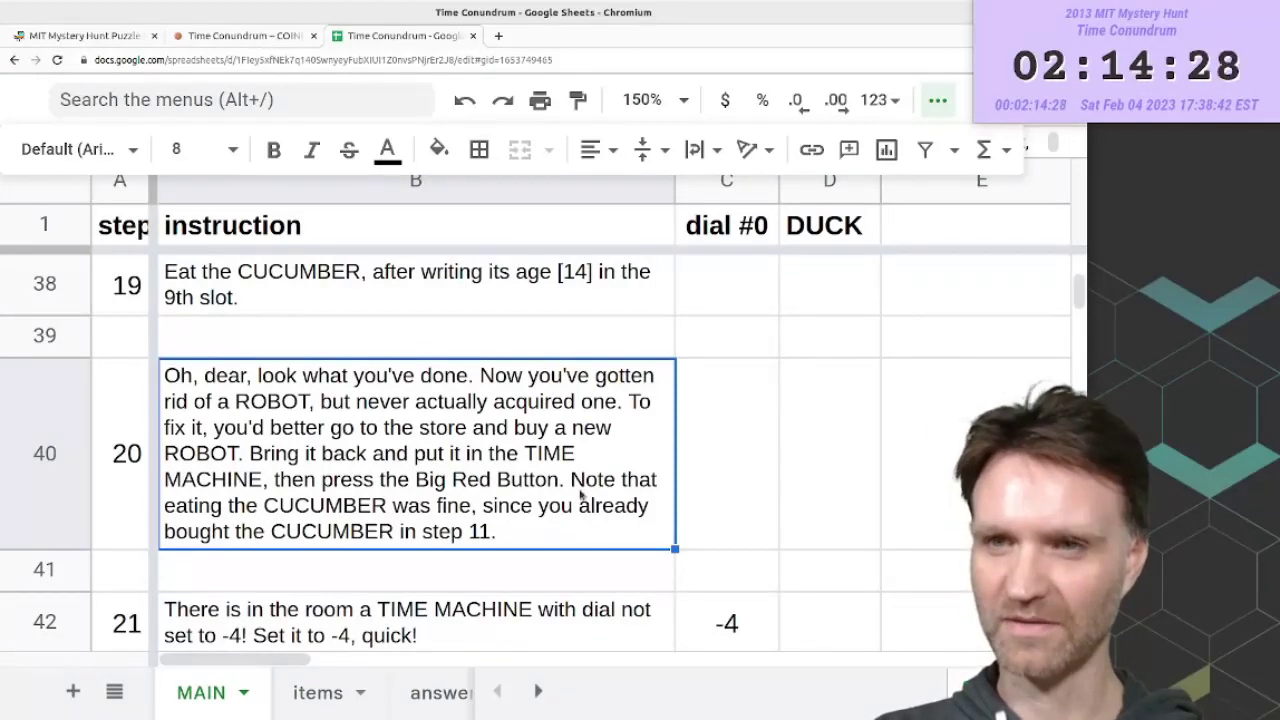
click(335, 693)
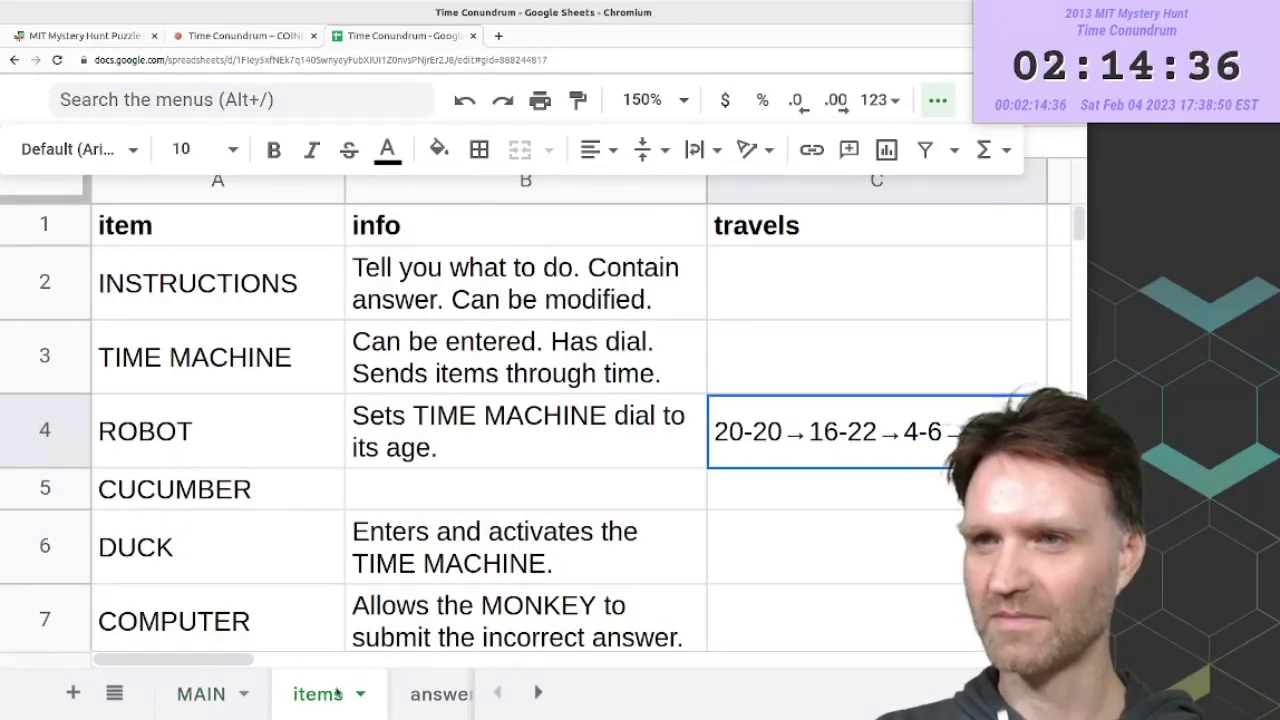
click(200, 694)
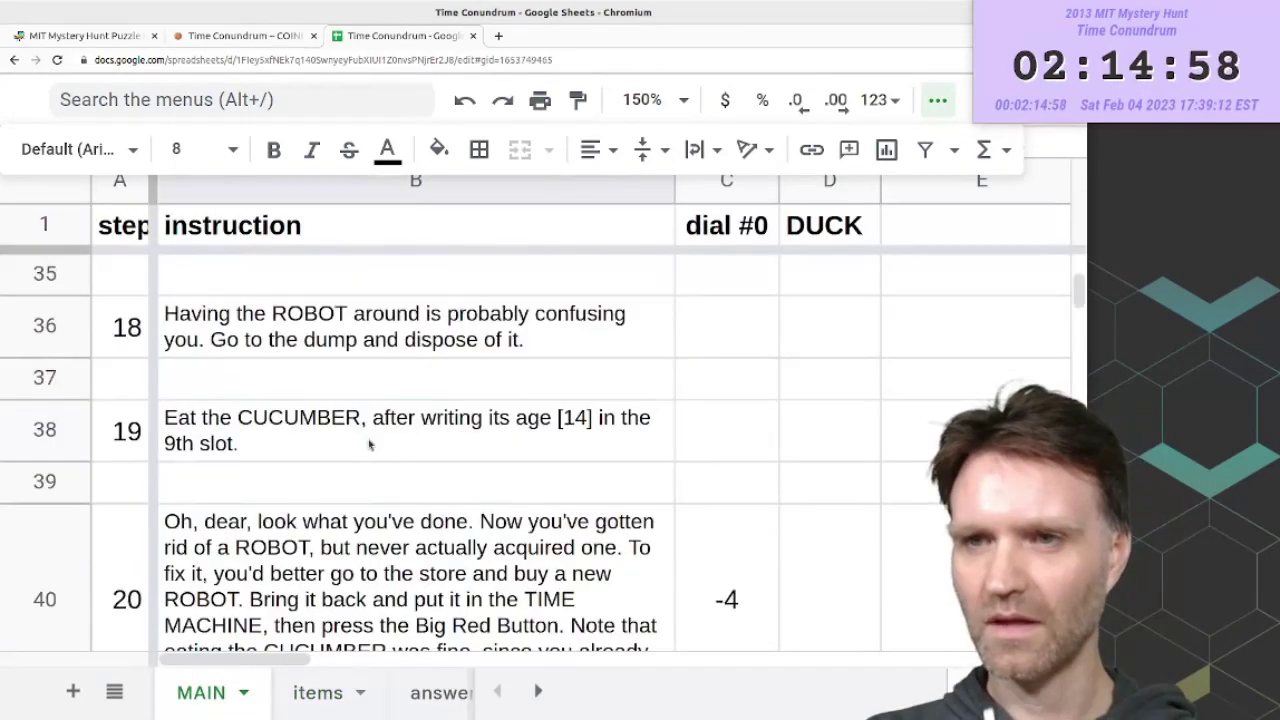
- Review the instructions and dial #0 entries of steps 20 through 22, and recheck the ROBOT's travels on the items sheet
scroll(371, 443, down, 5)
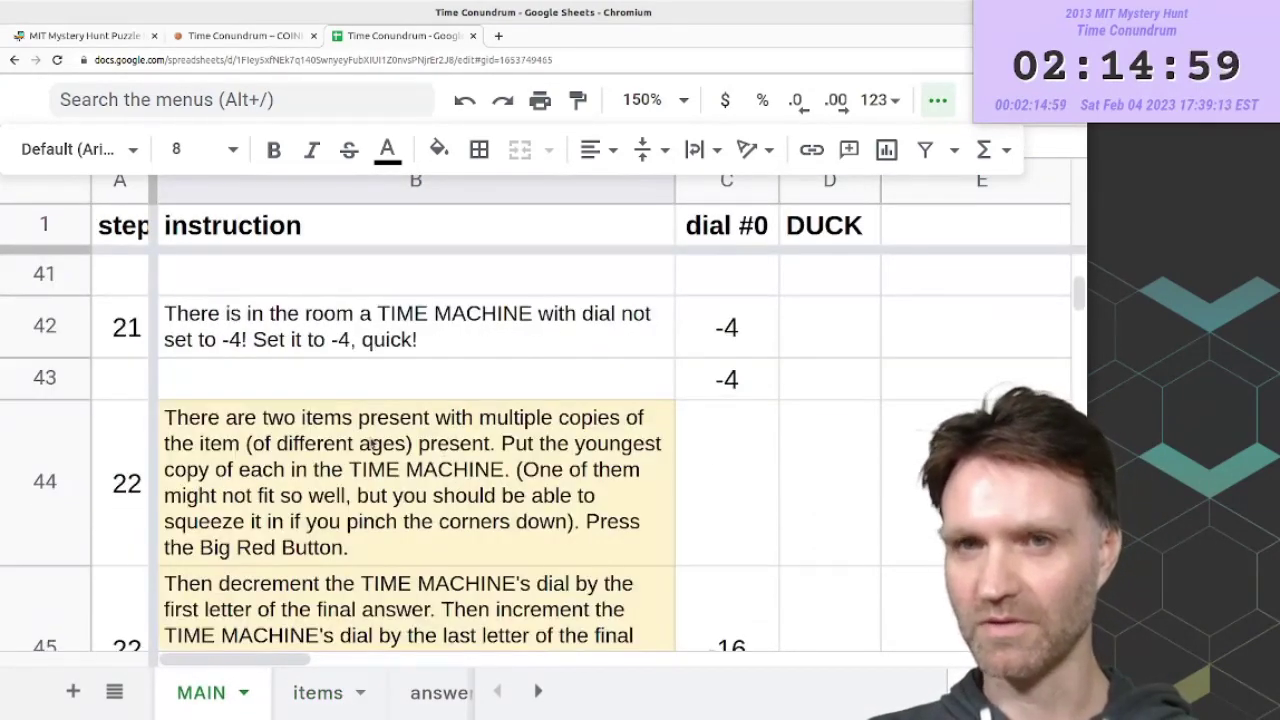
scroll(420, 340, up, 2)
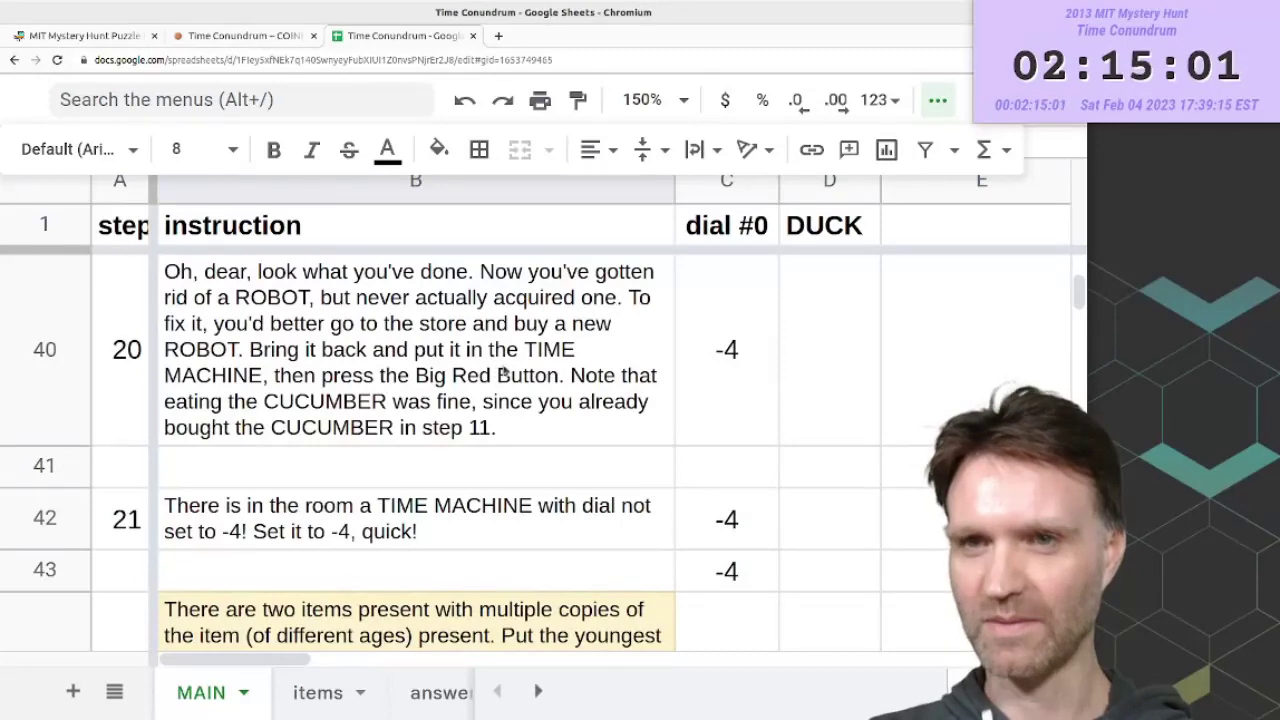
scroll(531, 370, down, 2)
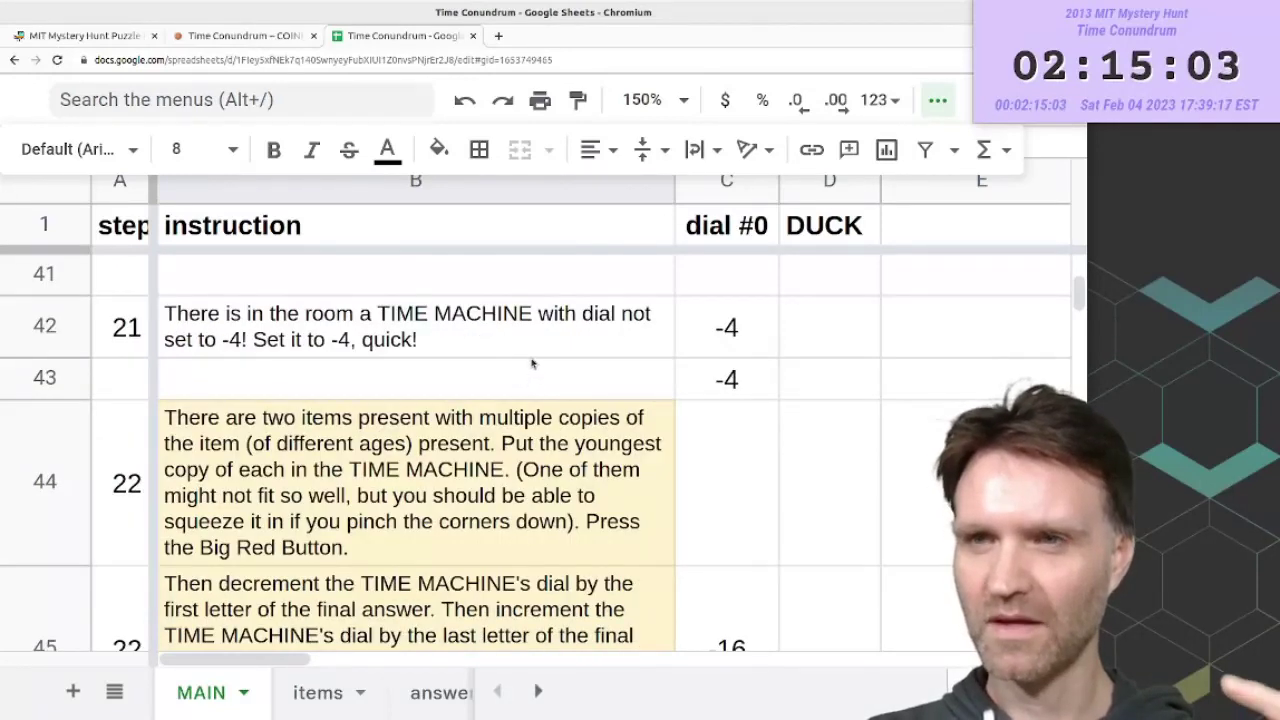
scroll(531, 368, up, 2)
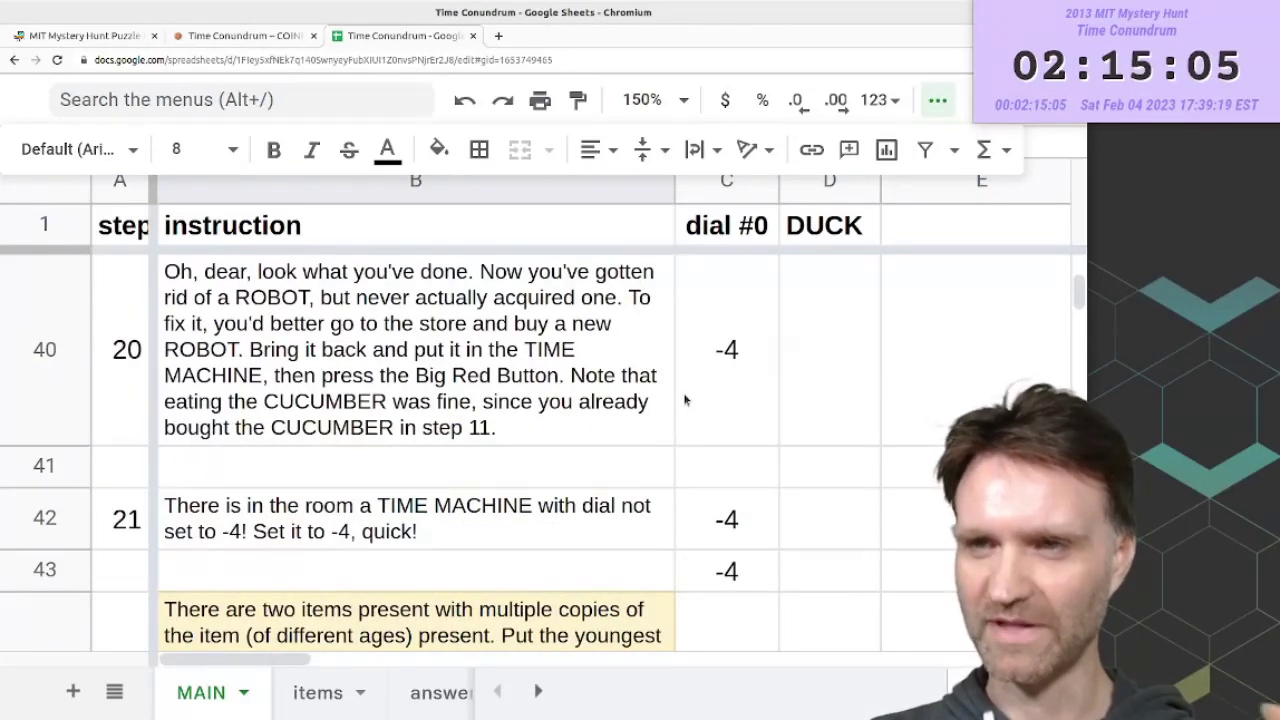
scroll(685, 400, down, 2)
scroll(600, 420, down, 2)
click(380, 503)
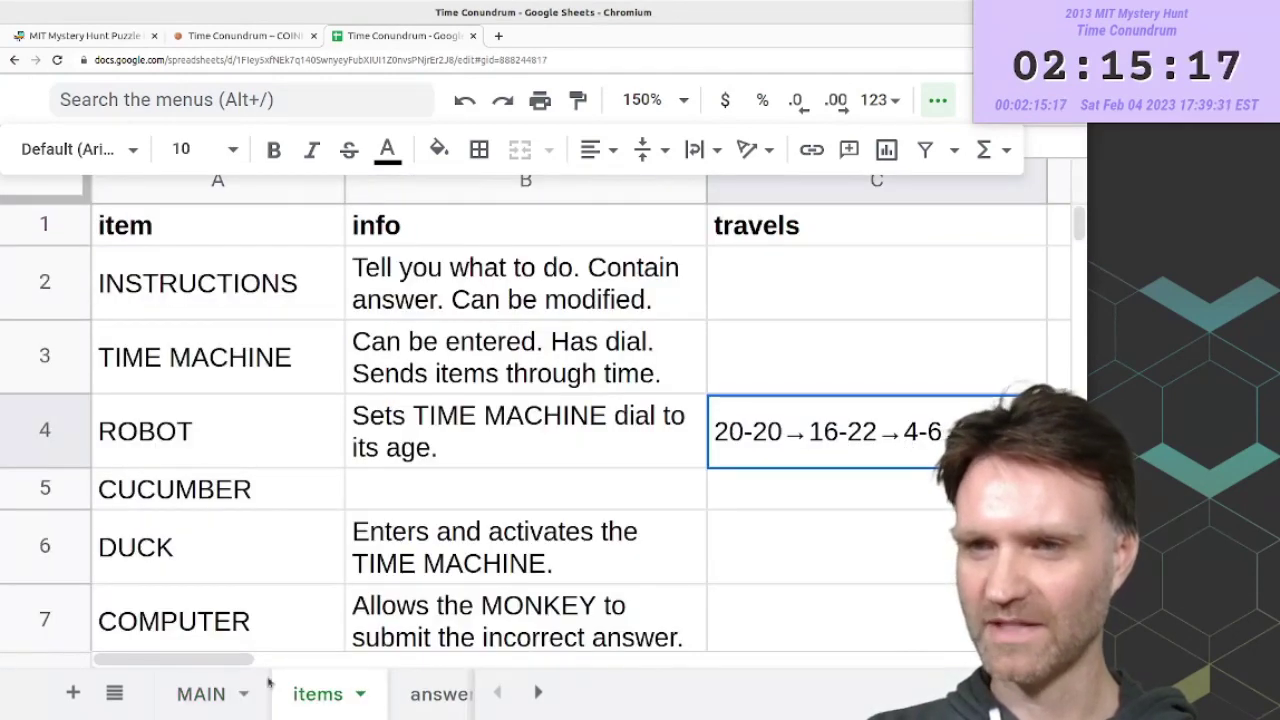
- Set dial #0 for the second part of step 22 on the MAIN sheet to -18
click(218, 694)
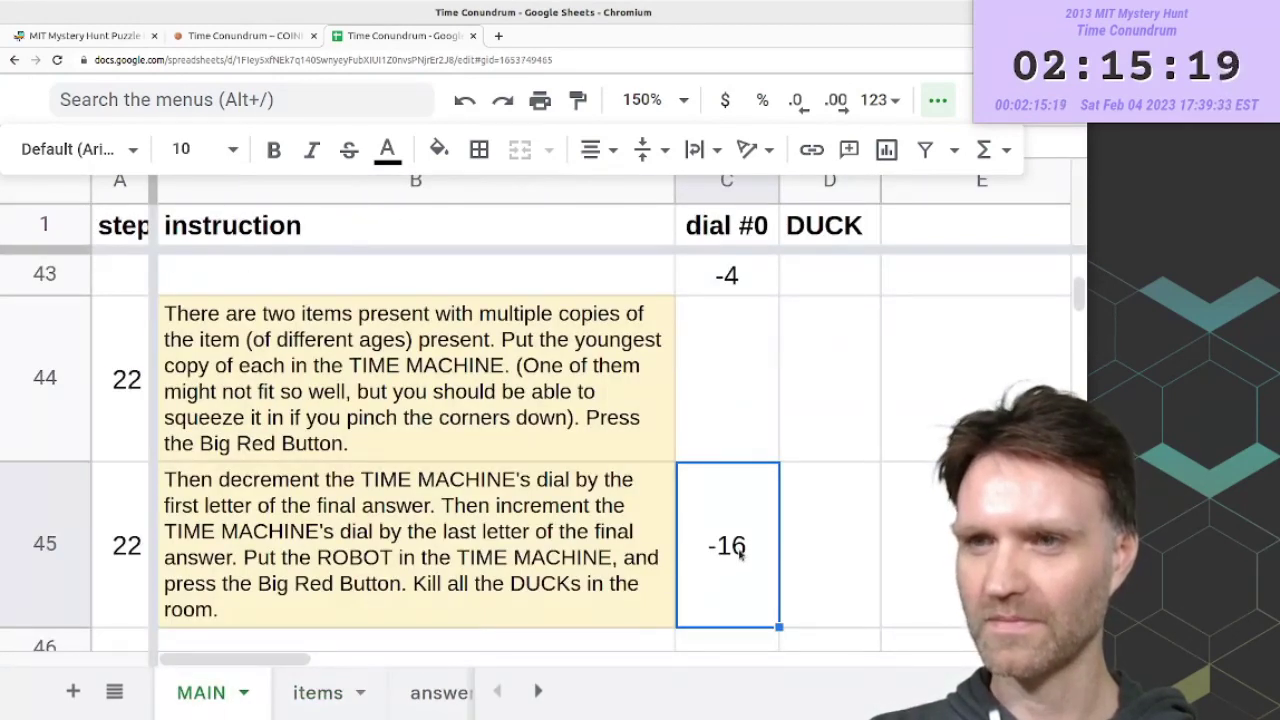
text(-1)
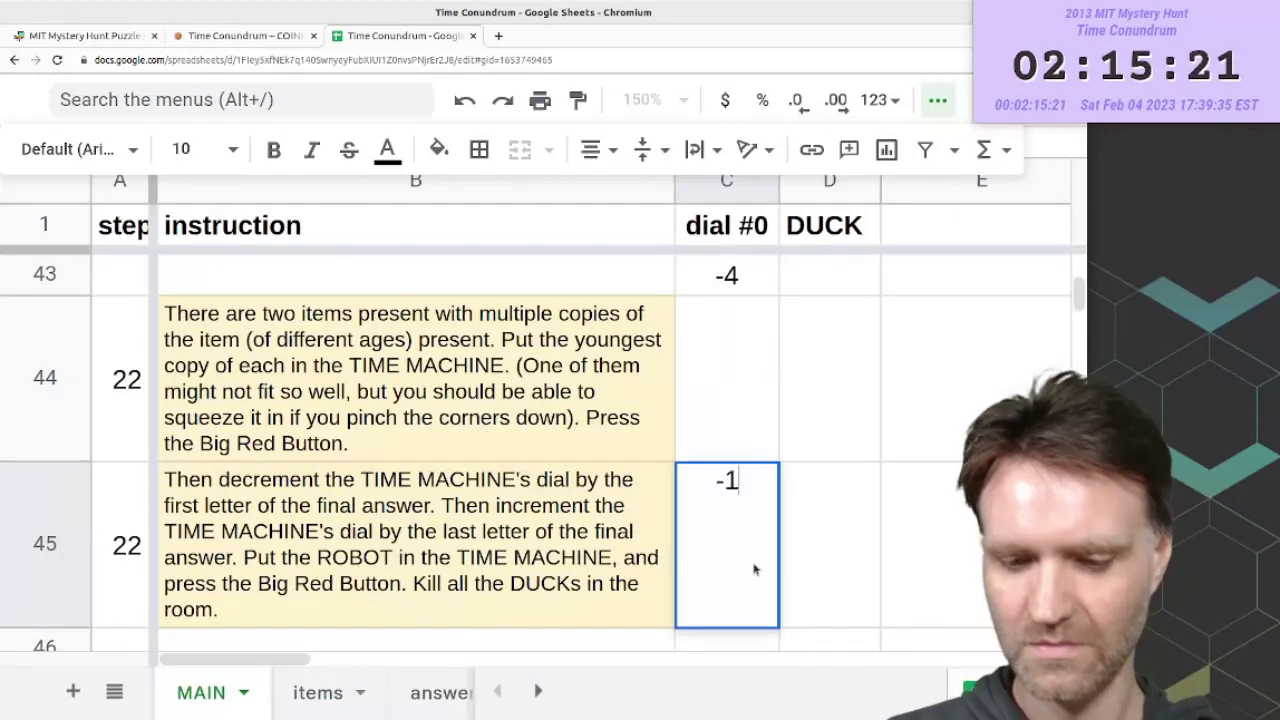
text(8)
key(Return)
key(Up)
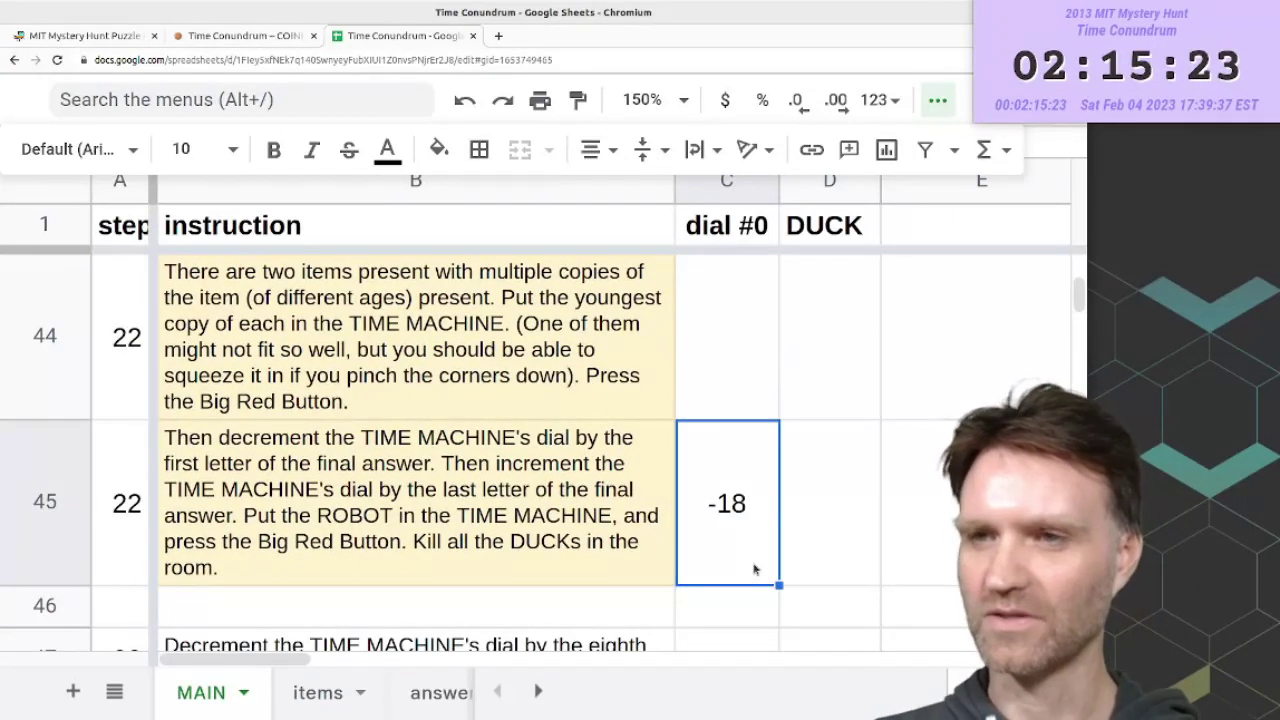
- Reread the second part of step 22, and check the dial #0 entry of the "ROBOT acts" row below step 5 against the items sheet
click(470, 528)
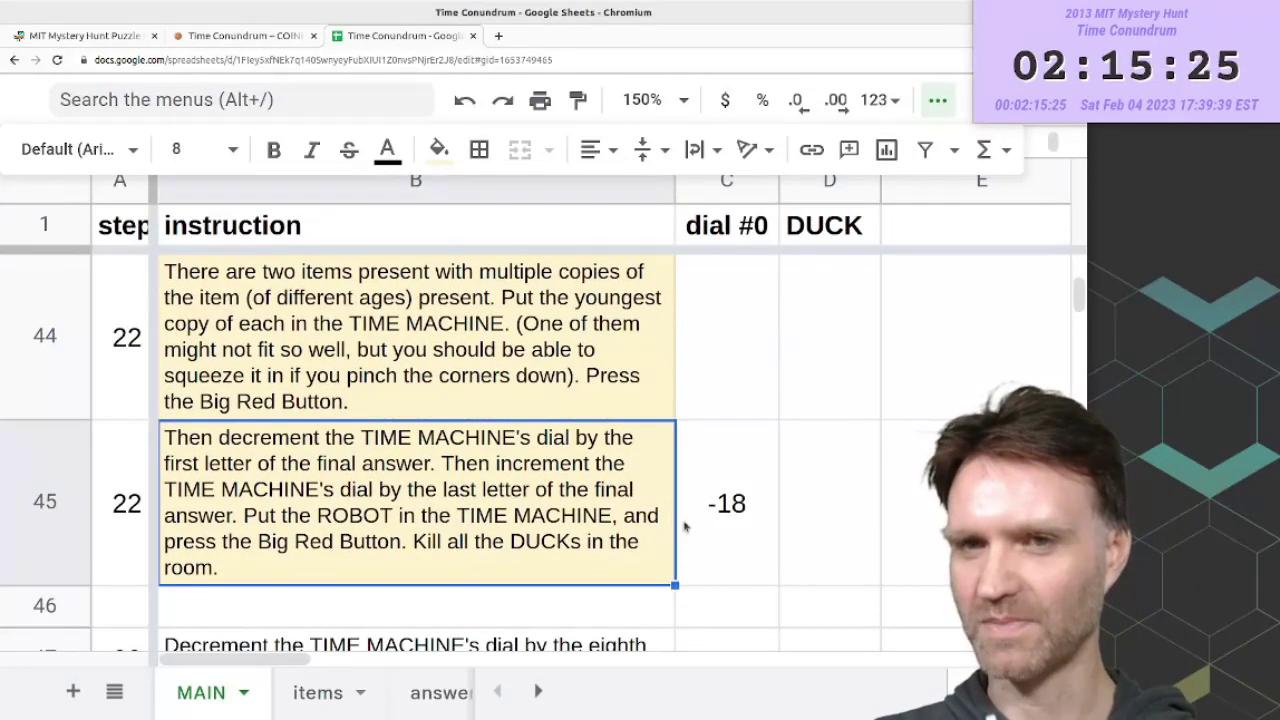
scroll(617, 521, up, 20)
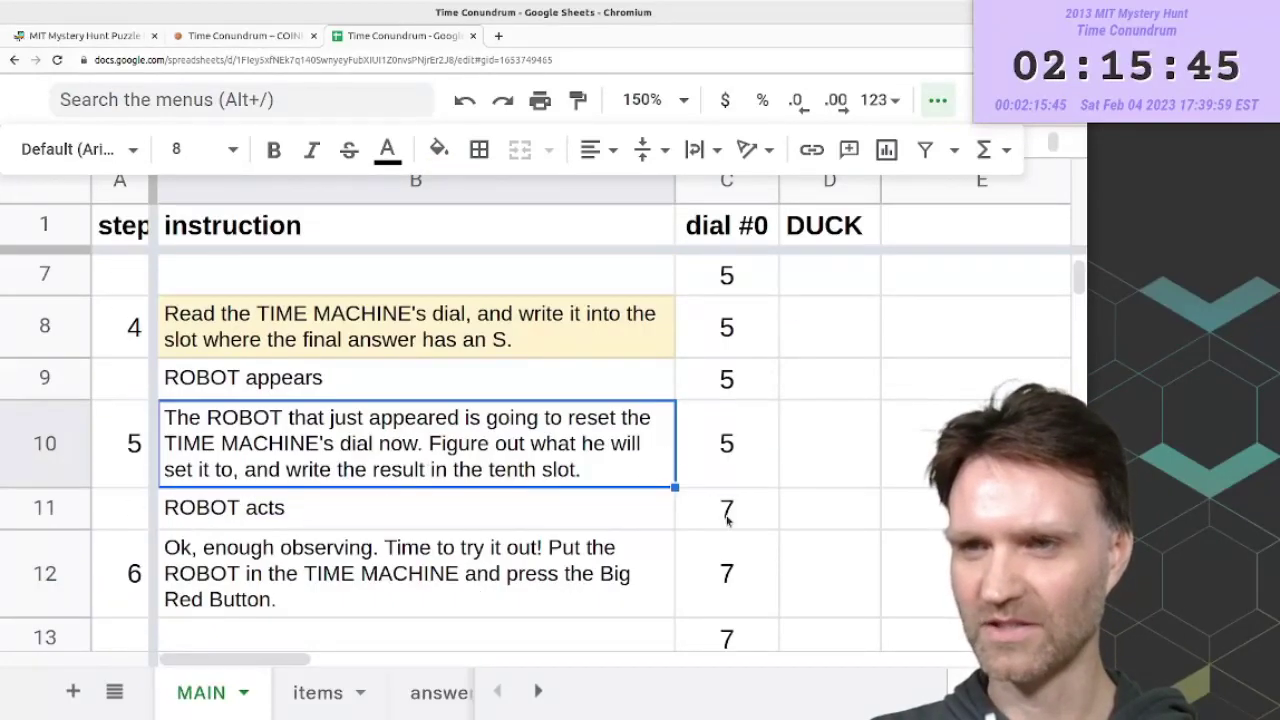
click(727, 518)
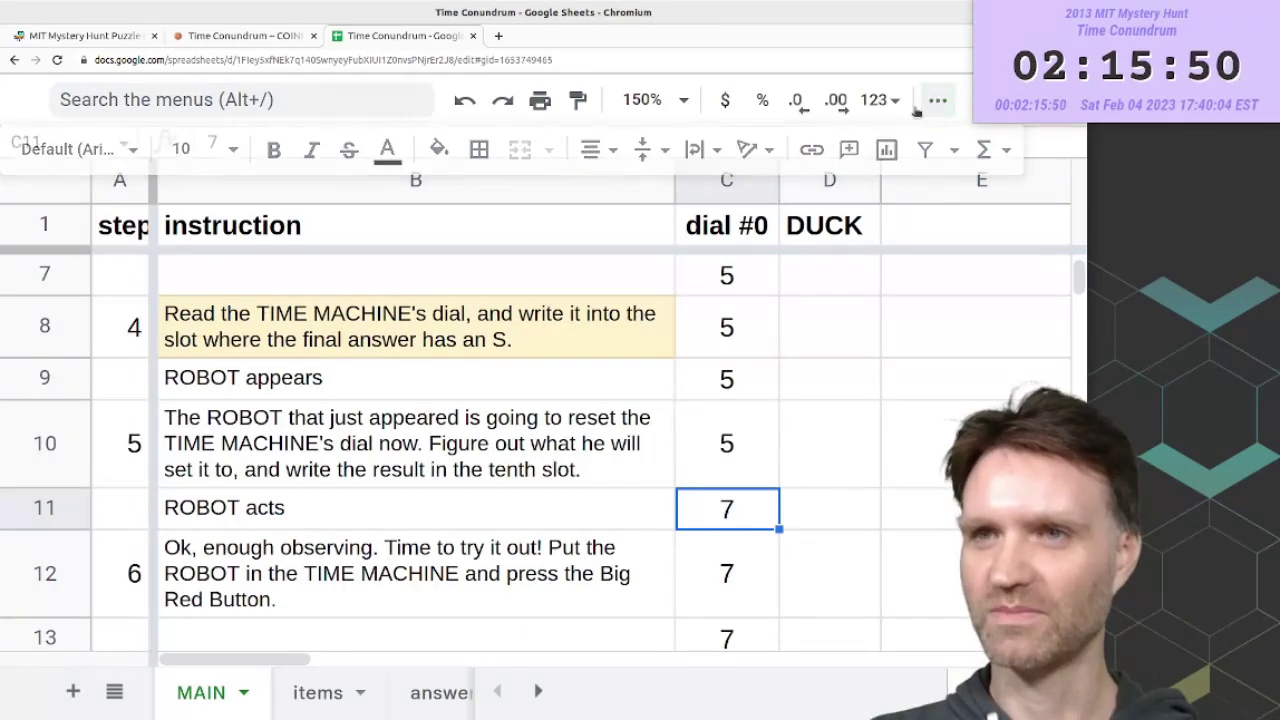
key(Escape)
click(318, 692)
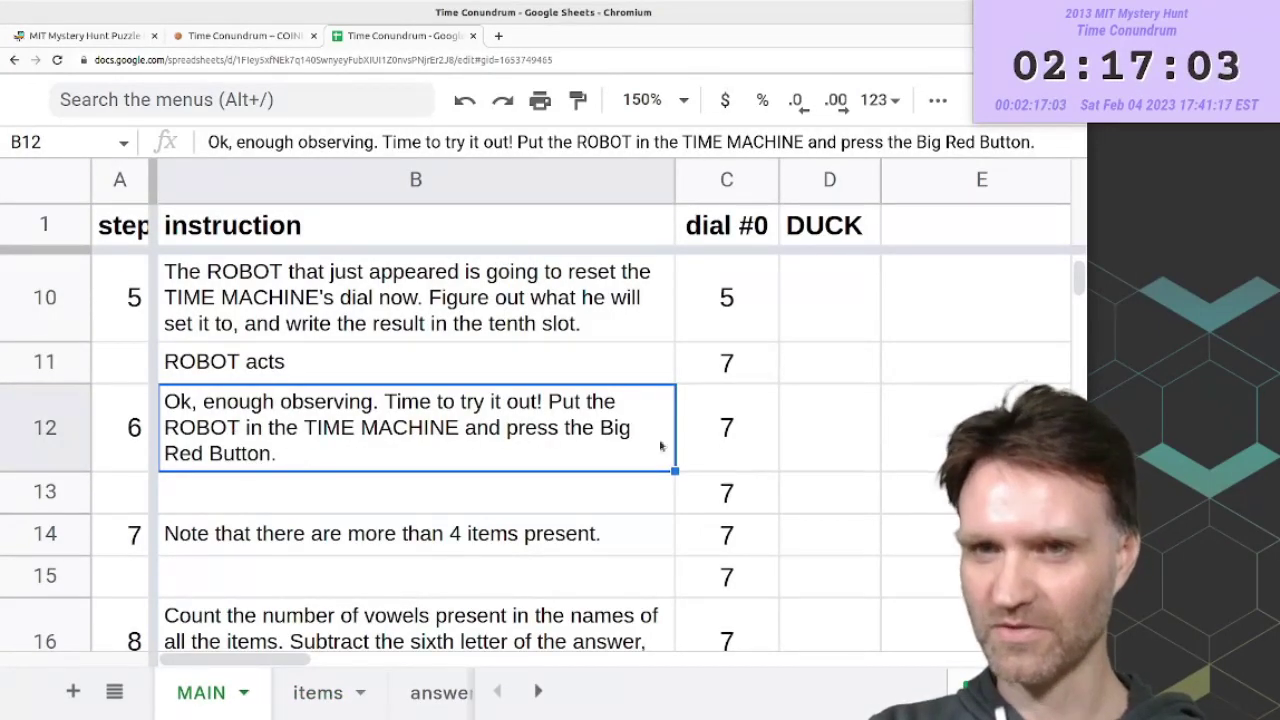
- Follow the MAIN sheet's instructions and dial #0 entries from step 6 to the "ROBOT appears" row below step 13
click(728, 434)
scroll(727, 432, down, 5)
scroll(727, 432, up, 2)
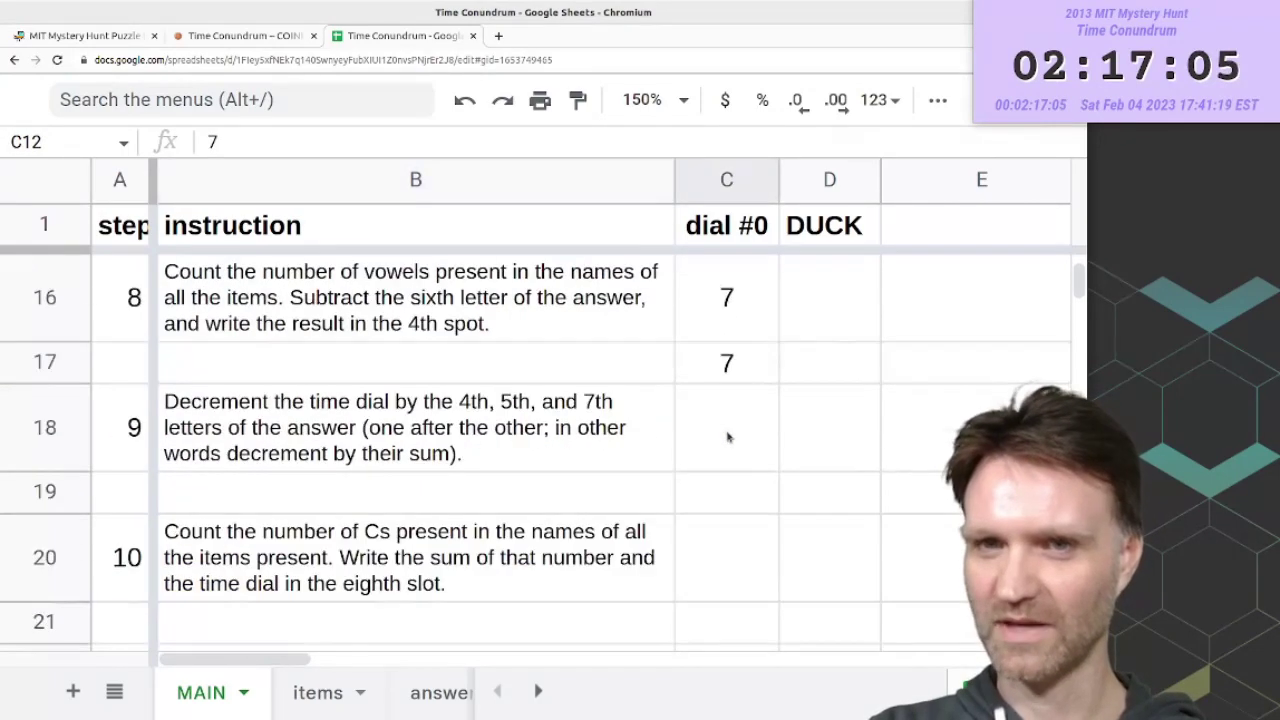
scroll(727, 432, down, 2)
scroll(729, 437, down, 1)
scroll(728, 437, down, 1)
click(377, 455)
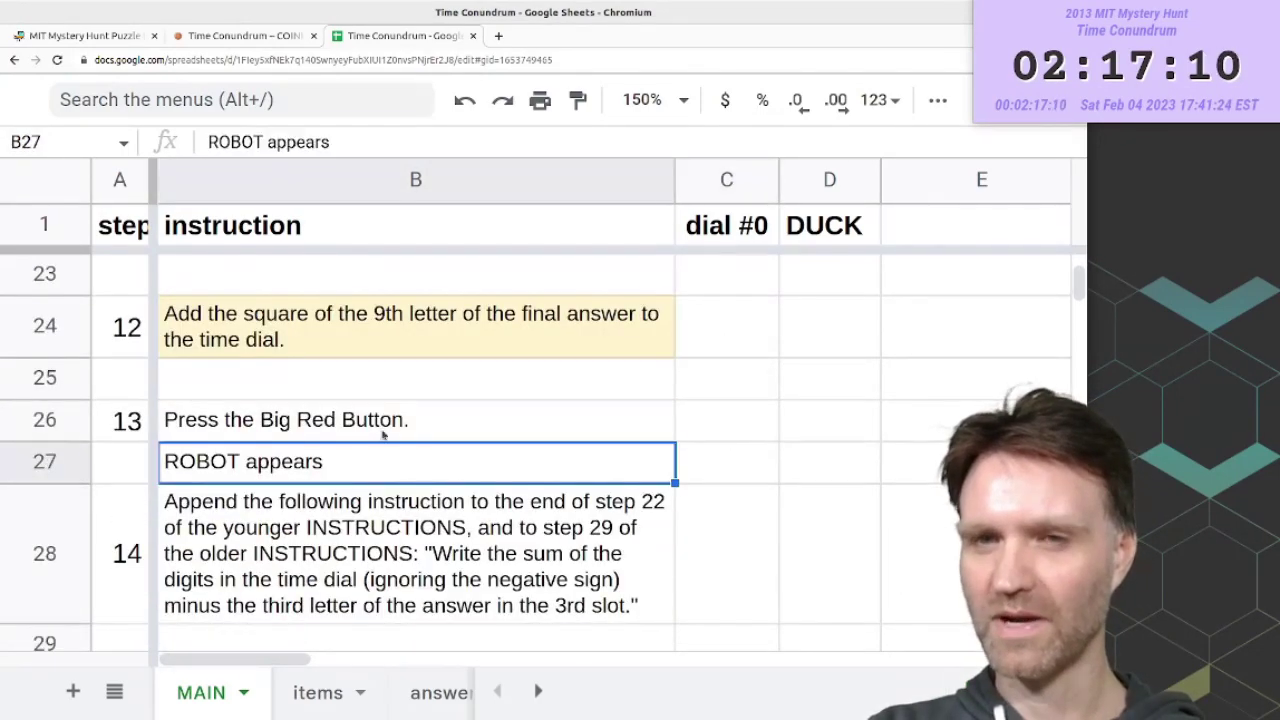
- Reread step 15, and label the blank rows below steps 15 and 16 "ROBOT acts" and "ROBOT appears"
scroll(377, 455, down, 4)
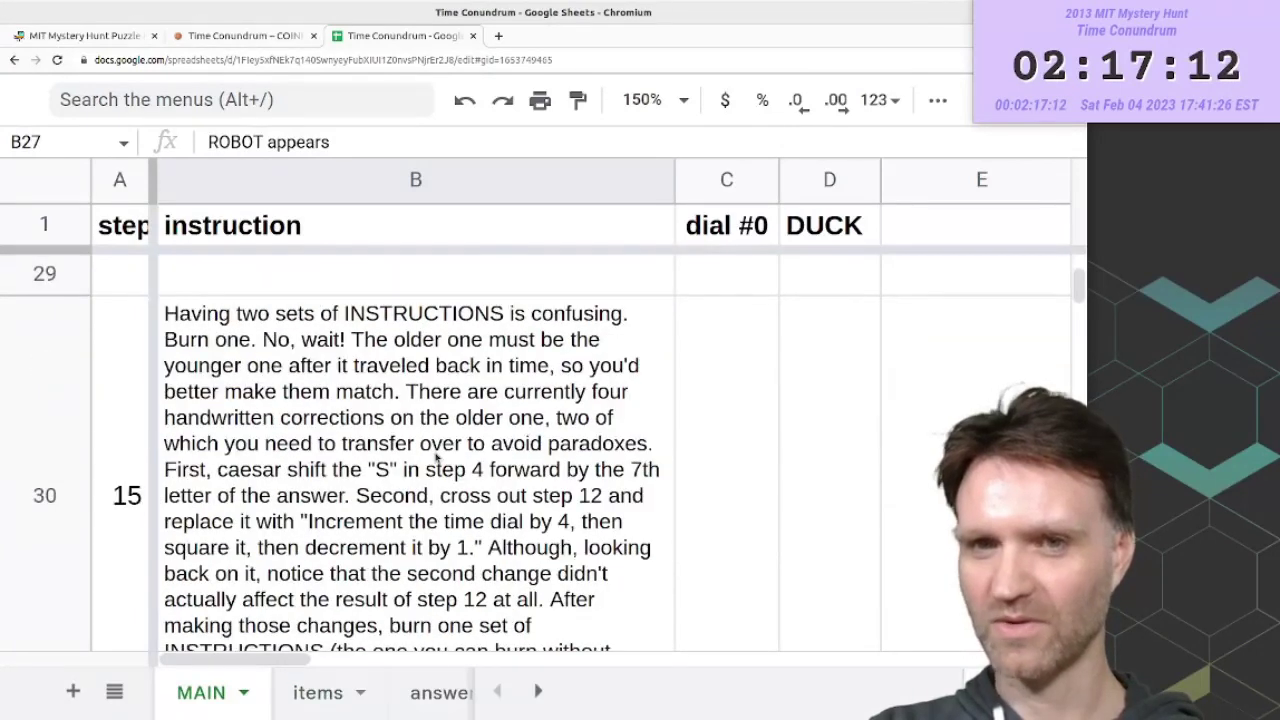
scroll(336, 443, up, 2)
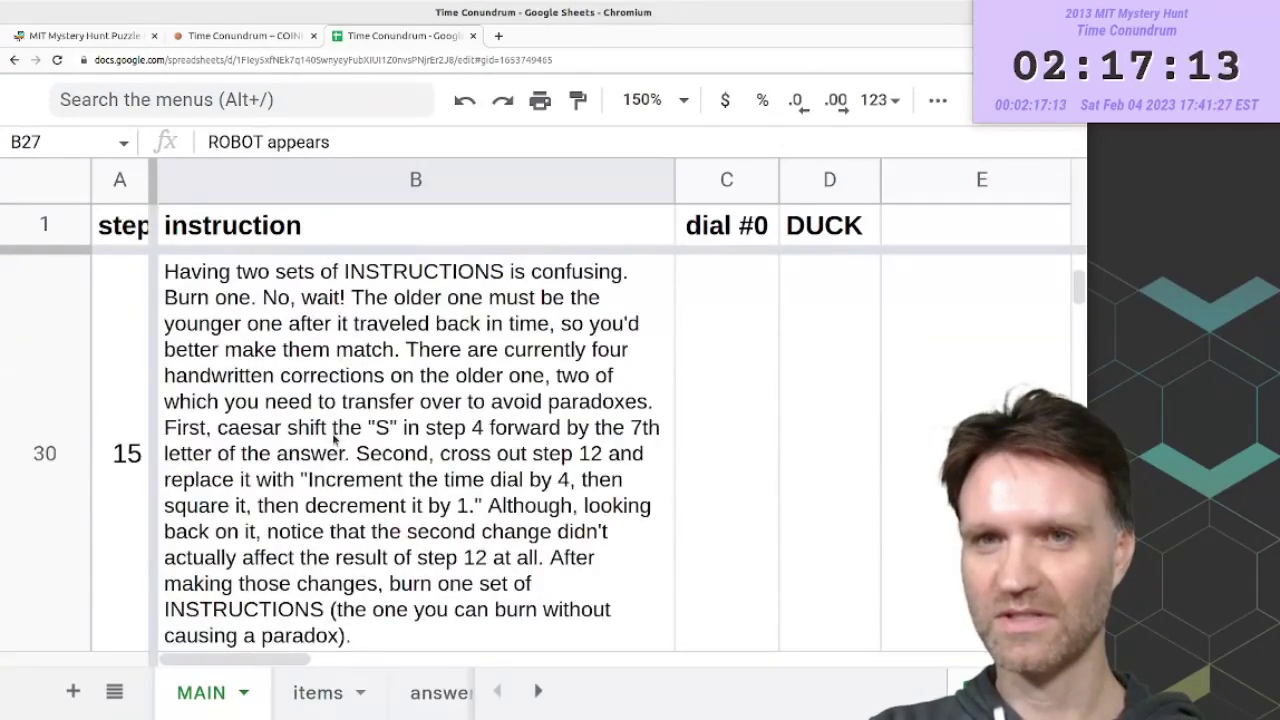
double_click(446, 585)
key(Return)
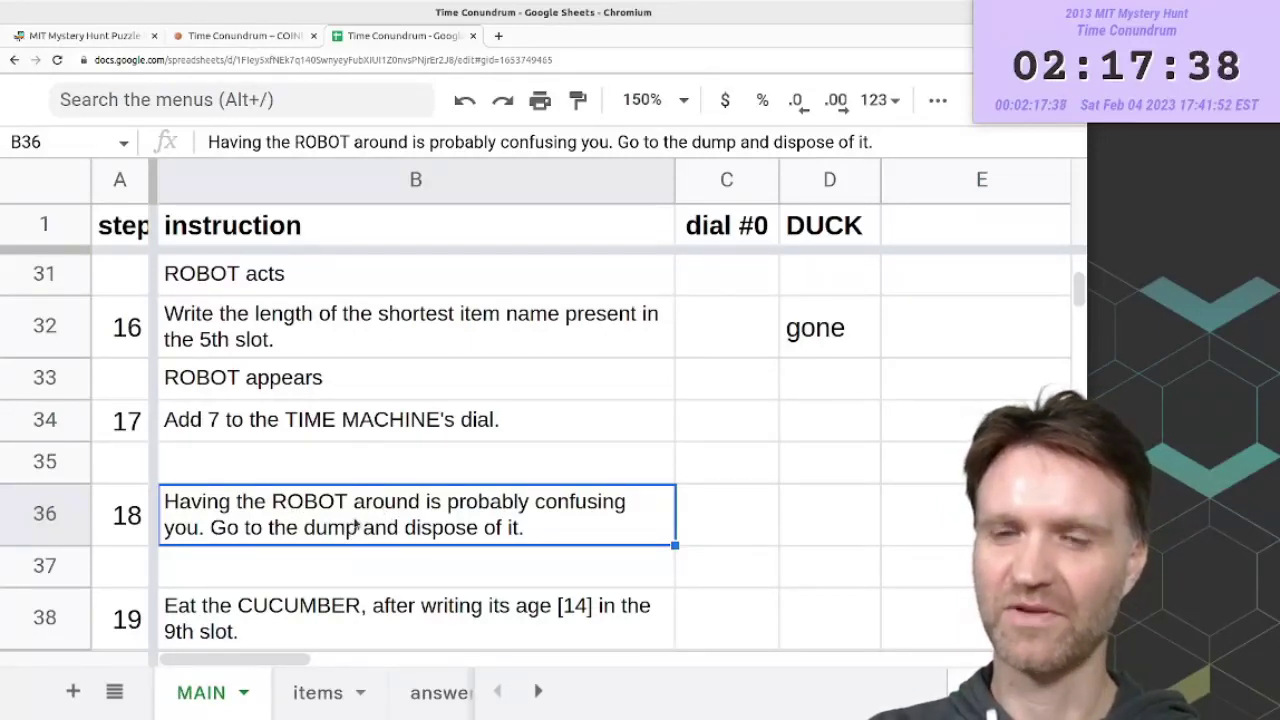
- Check the ROBOT's travels and the puzzle page's rules on item ages and copies against steps 15 to 19 on the MAIN sheet
click(340, 697)
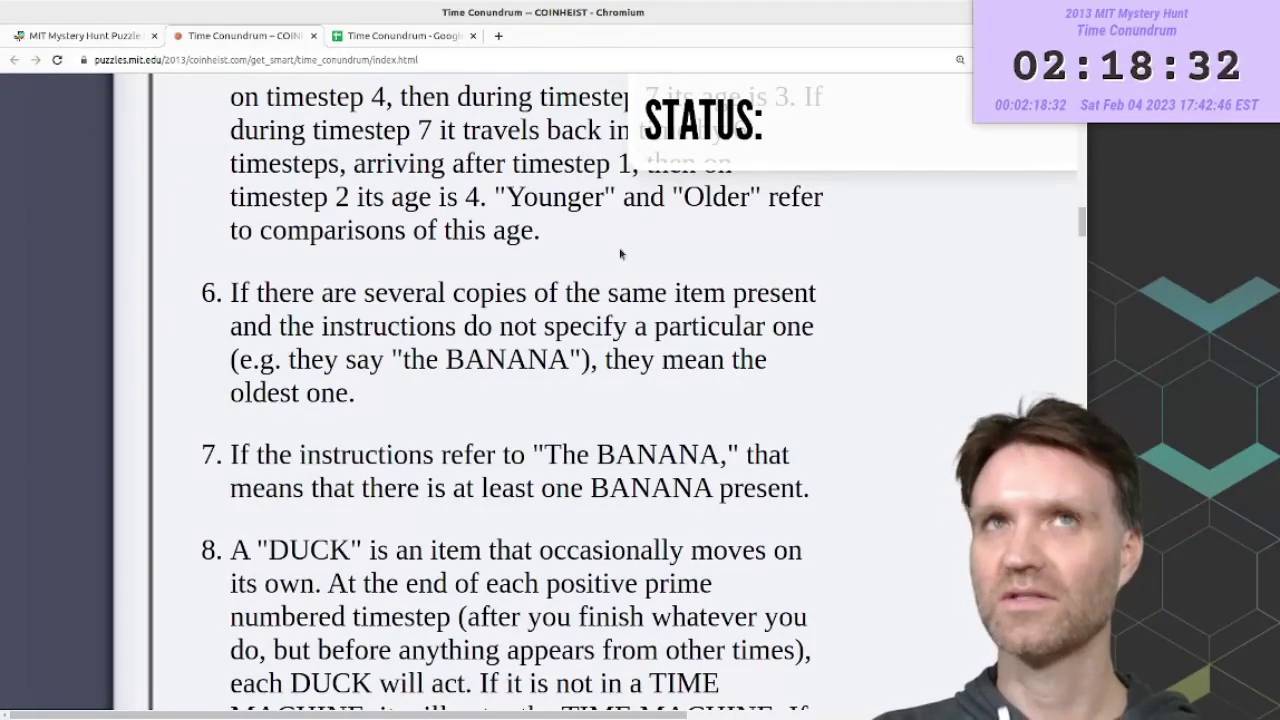
click(400, 35)
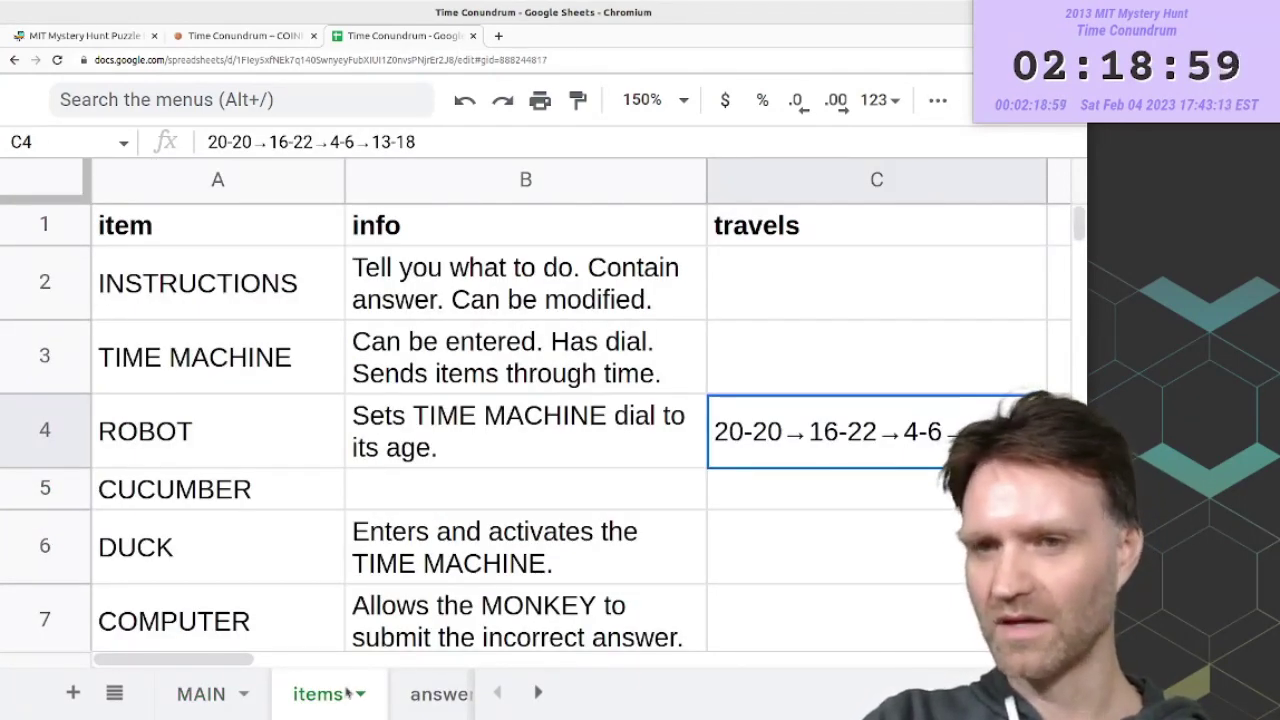
click(225, 698)
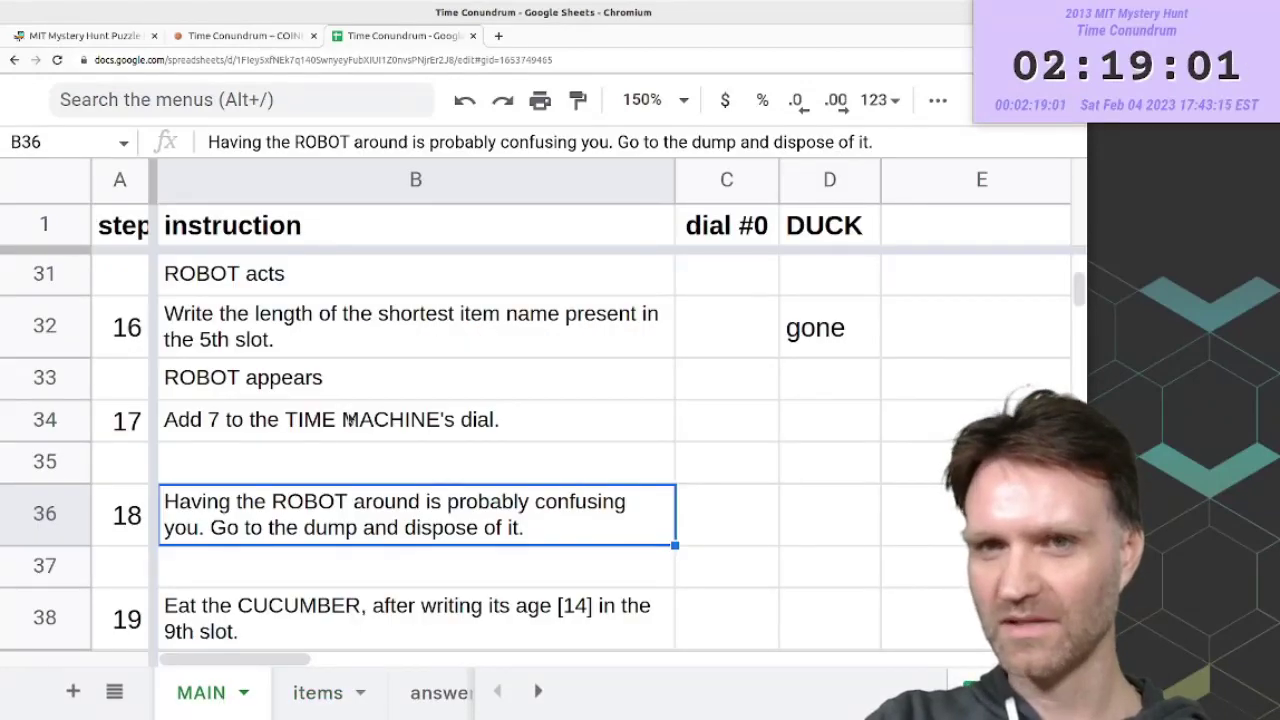
scroll(437, 450, up, 5)
scroll(437, 455, down, 2)
scroll(437, 455, down, 4)
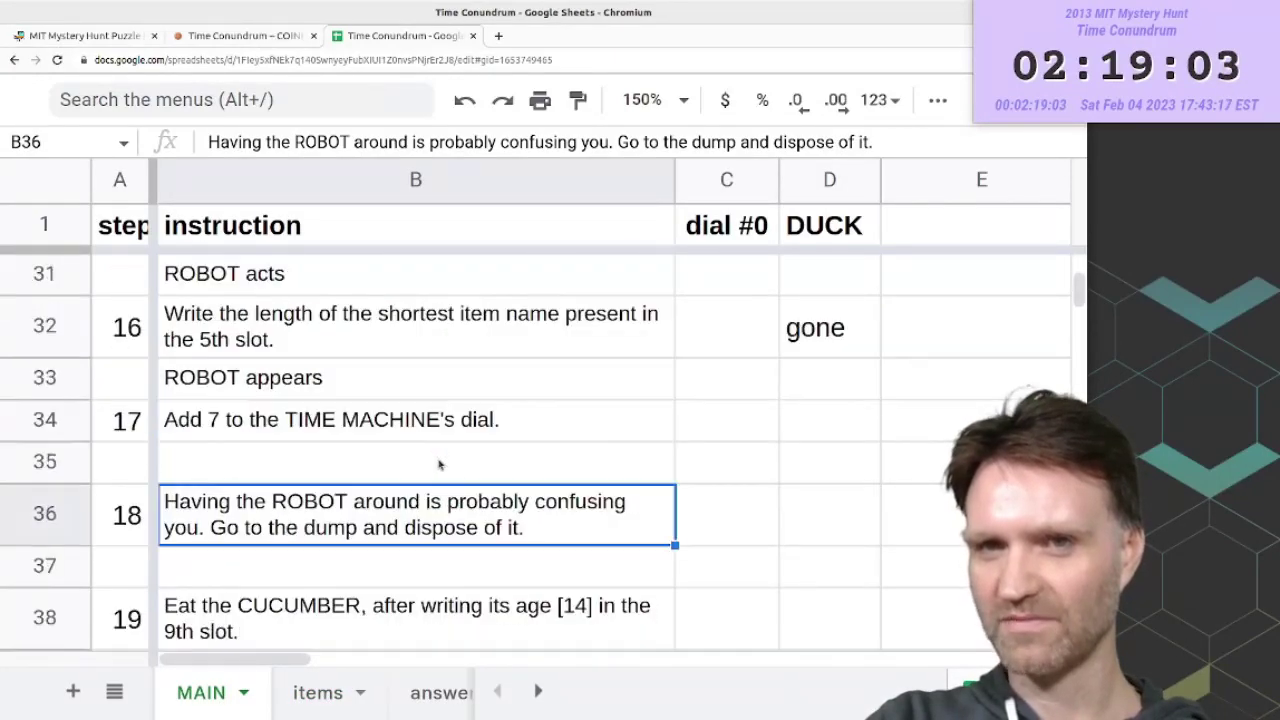
scroll(437, 463, up, 4)
scroll(330, 472, down, 3)
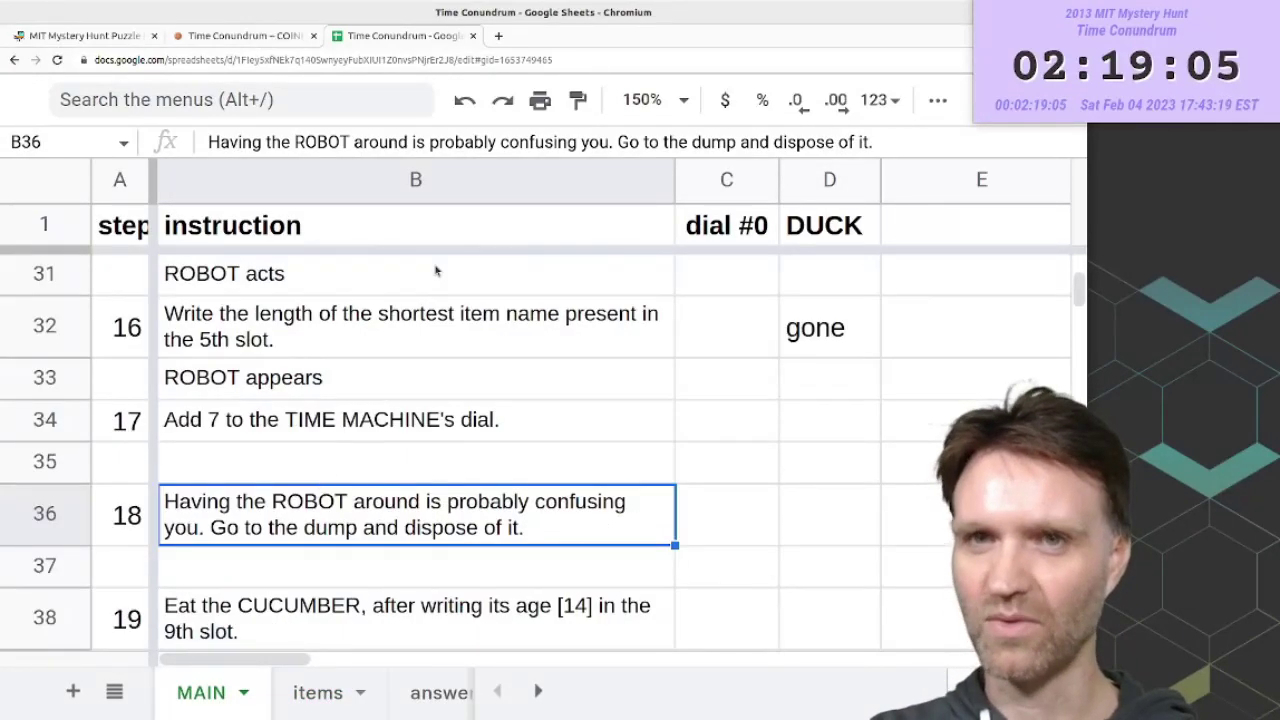
- Enter 10 as the dial #0 value in the "ROBOT acts" row below step 15
click(437, 271)
key(Up)
click(714, 609)
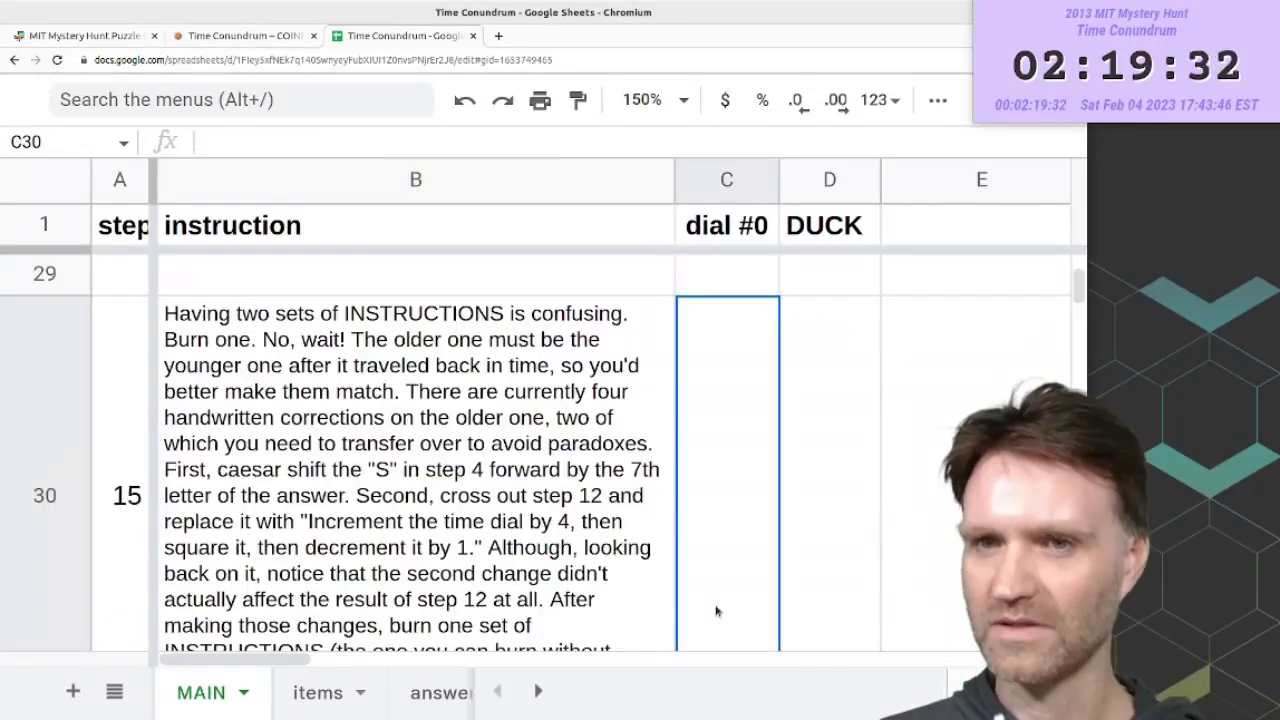
key(Down)
key(Left)
key(Right)
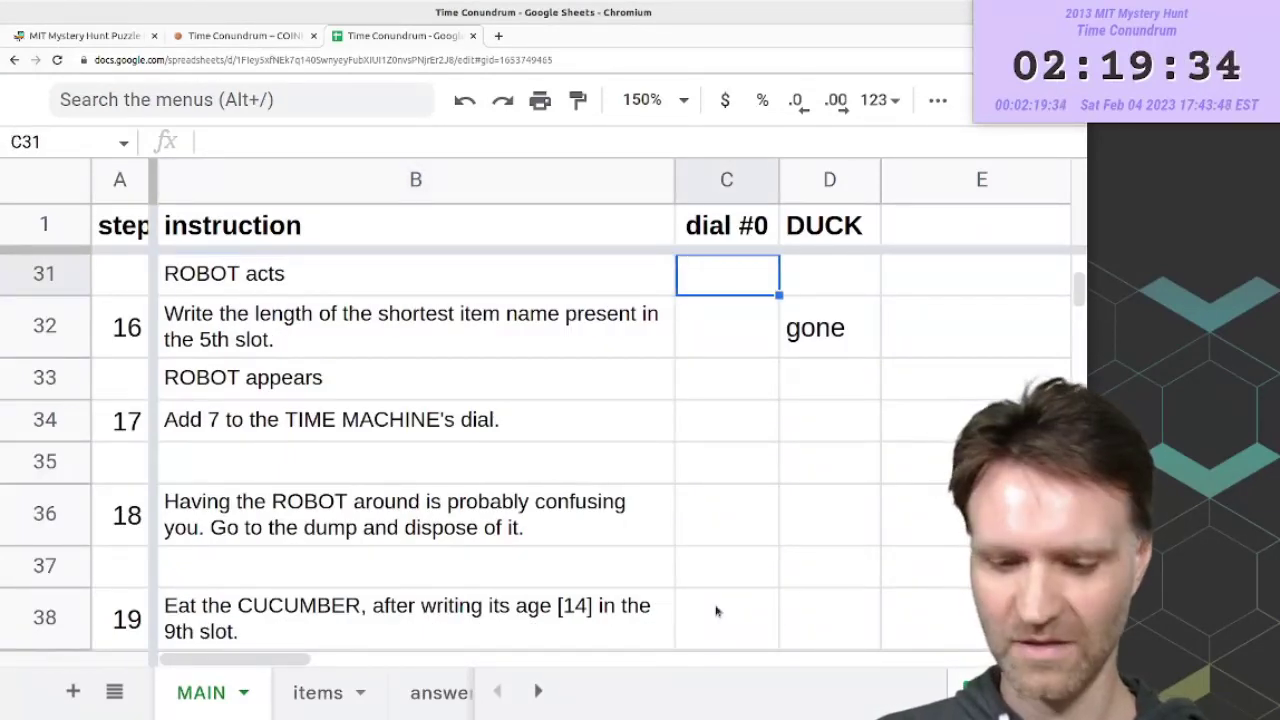
text(10)
key(Return)
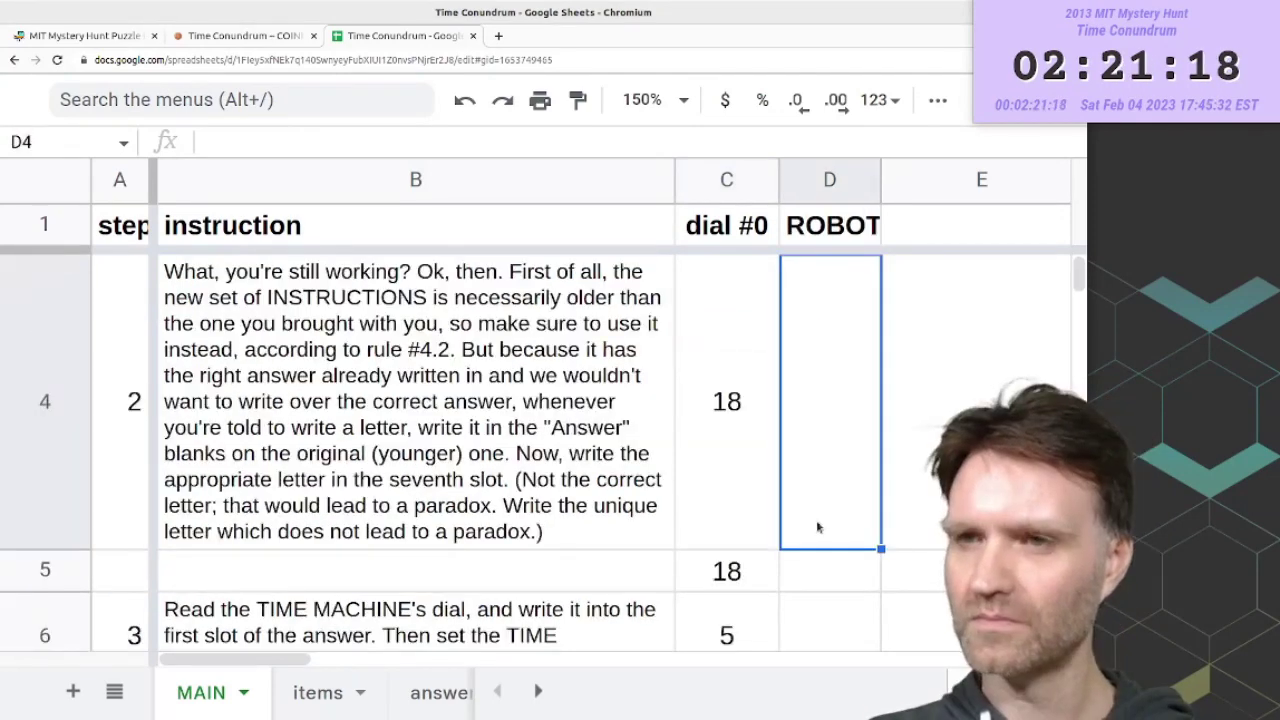
- Trace the ROBOT column's ages on the MAIN sheet, from the early steps through the row below step 19
scroll(843, 407, down, 2)
click(843, 407)
scroll(843, 407, up, 2)
scroll(830, 407, down, 3)
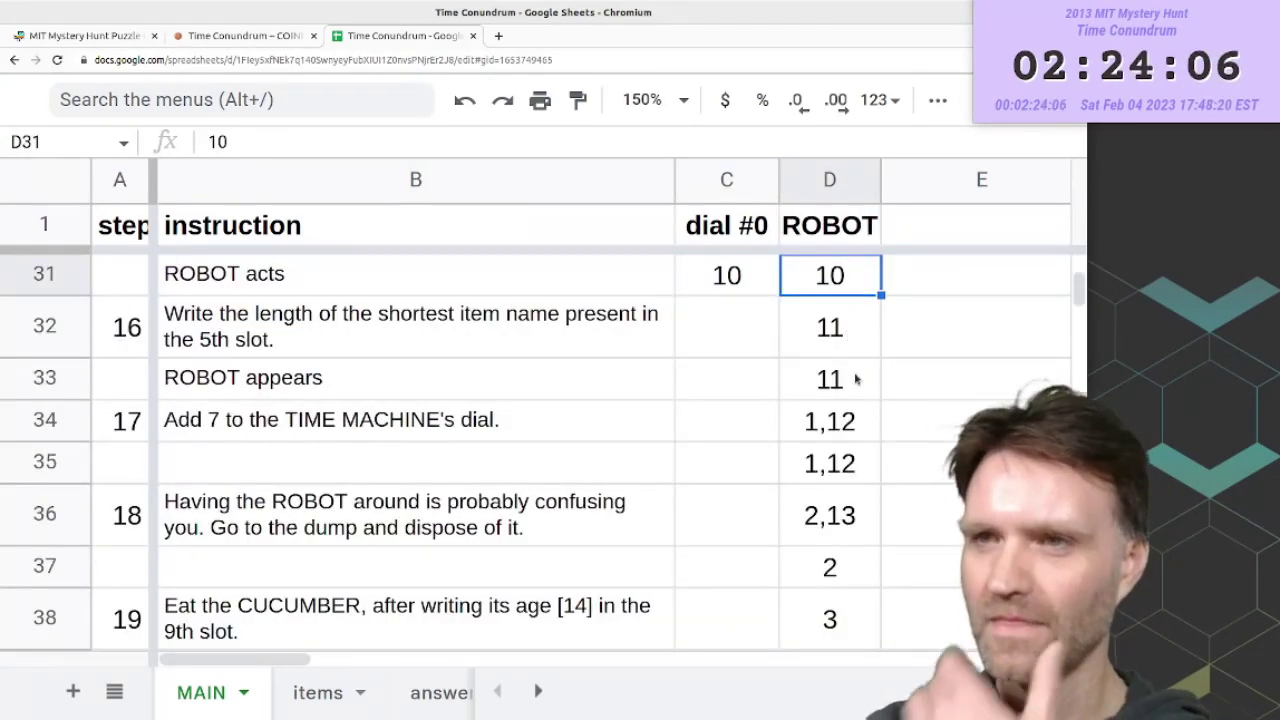
click(855, 377)
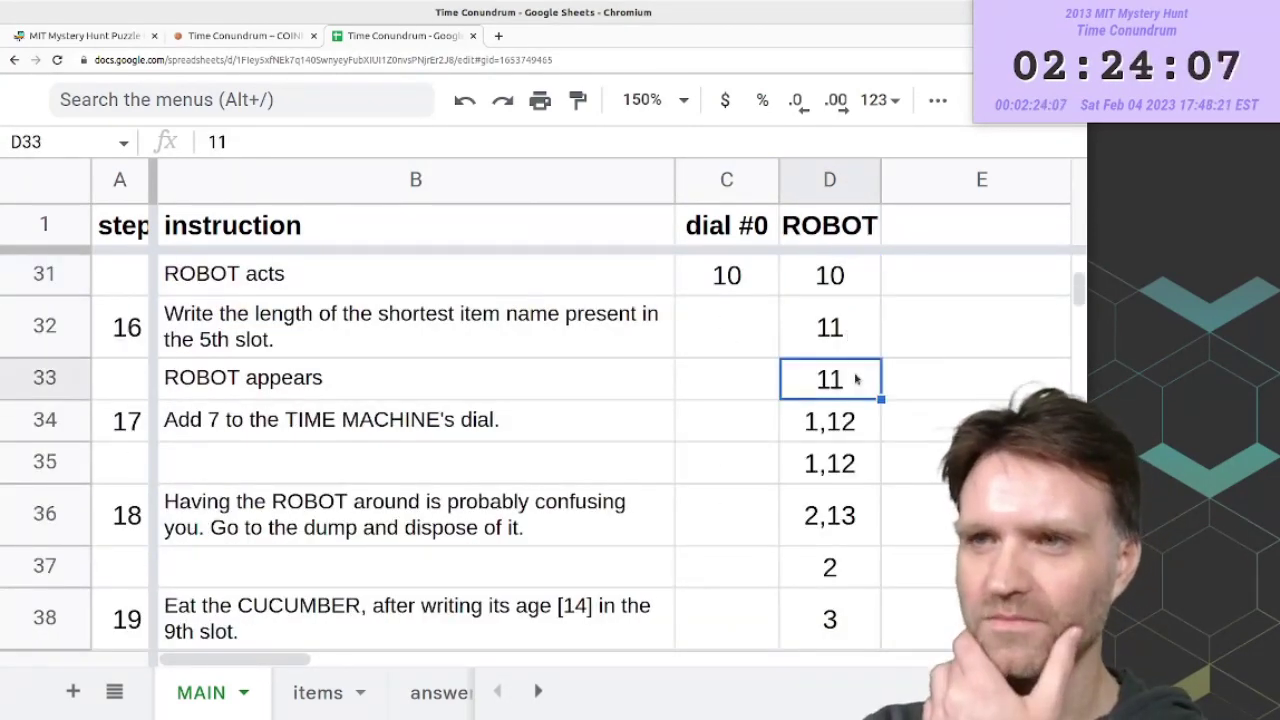
click(854, 347)
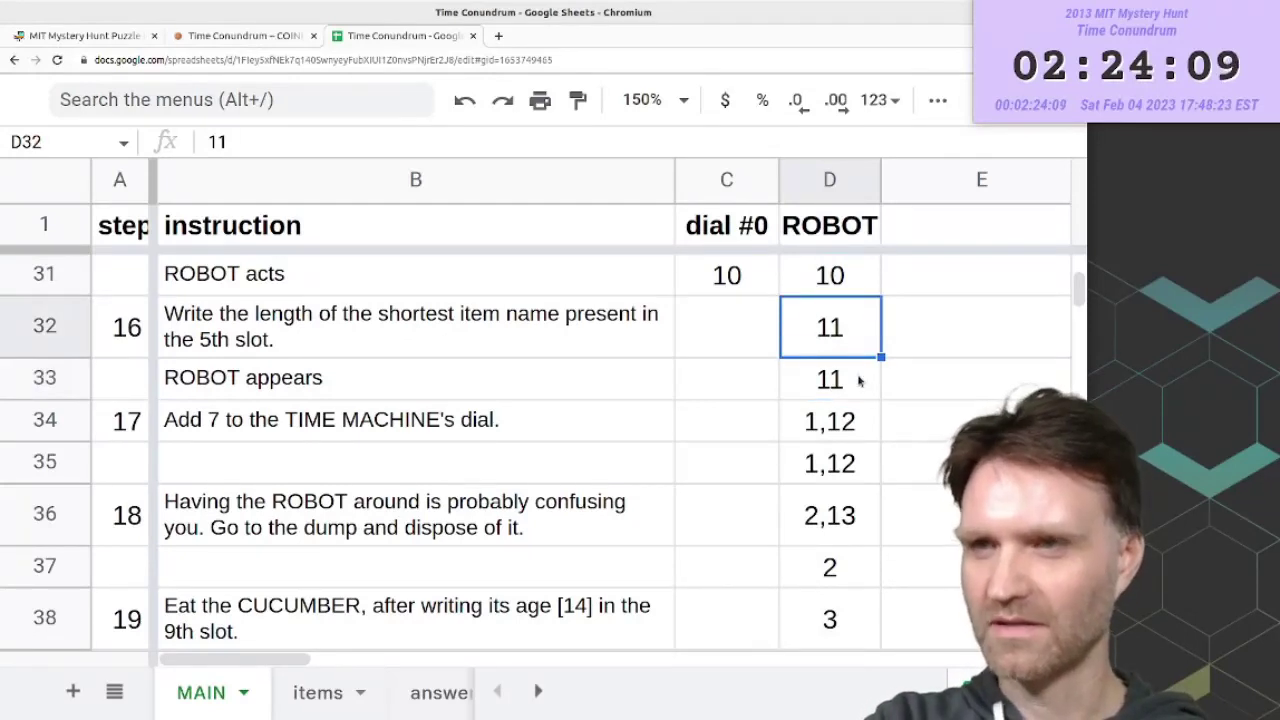
click(859, 377)
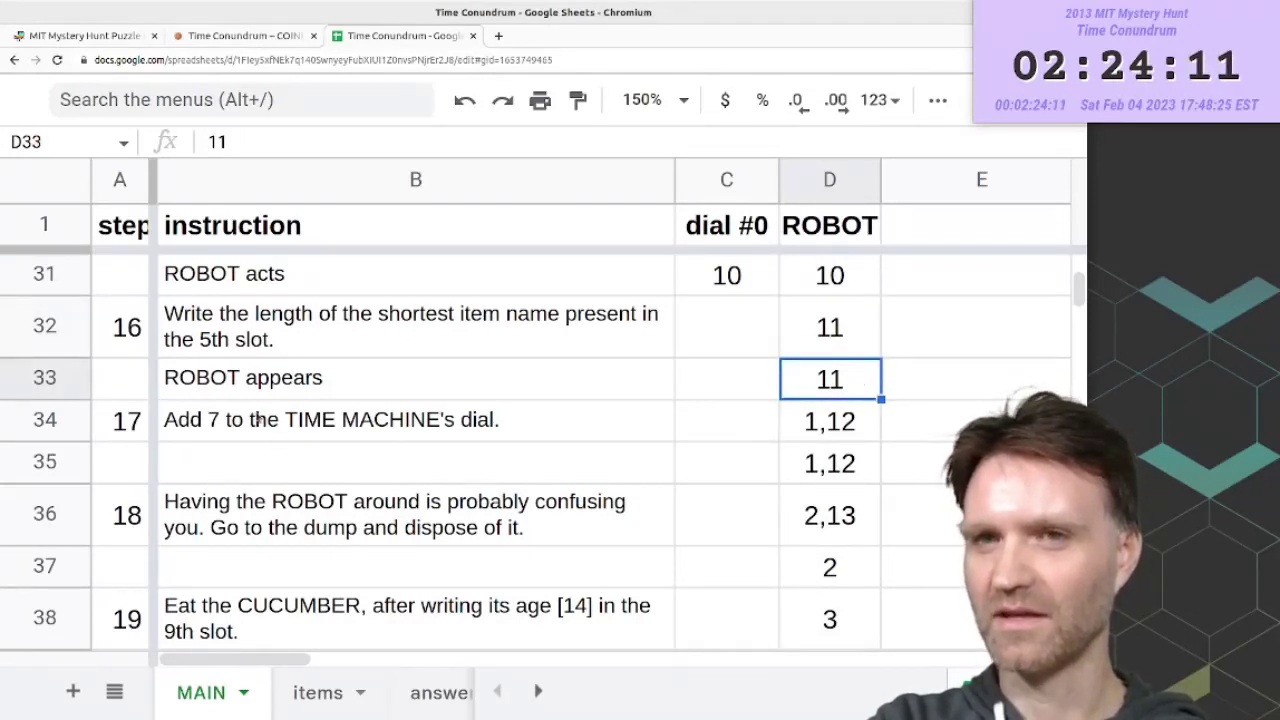
click(828, 428)
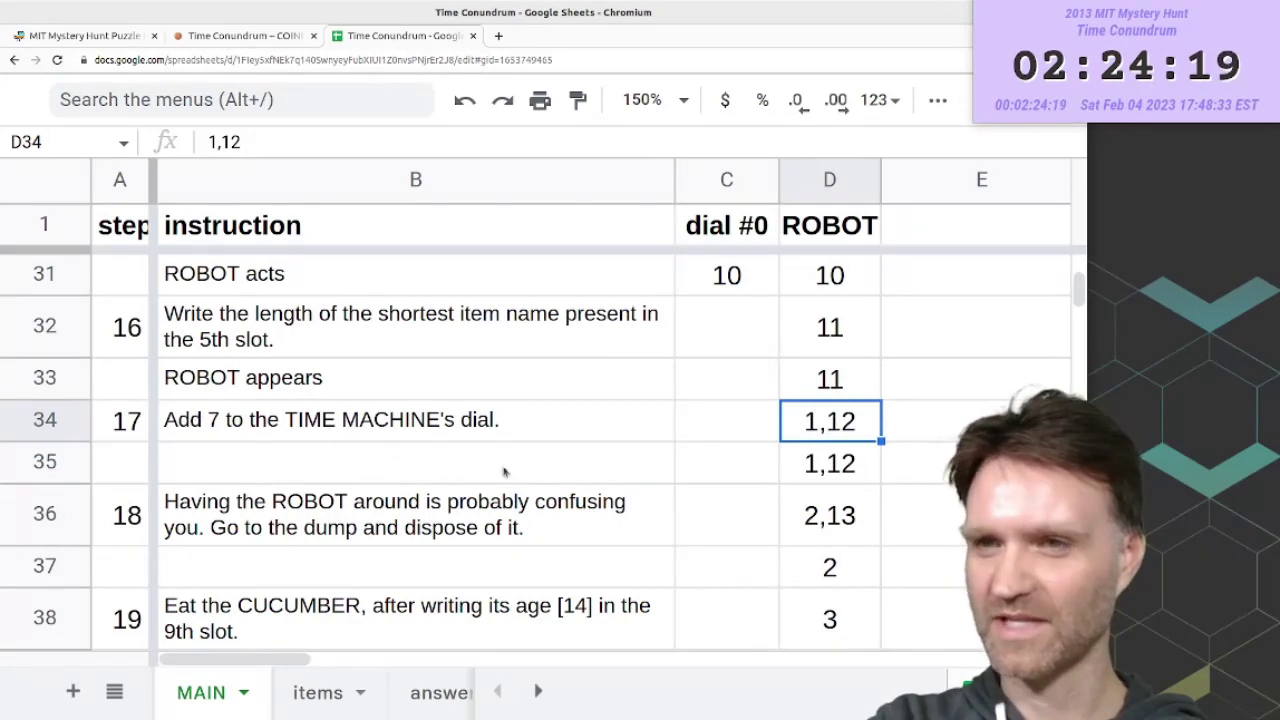
click(820, 521)
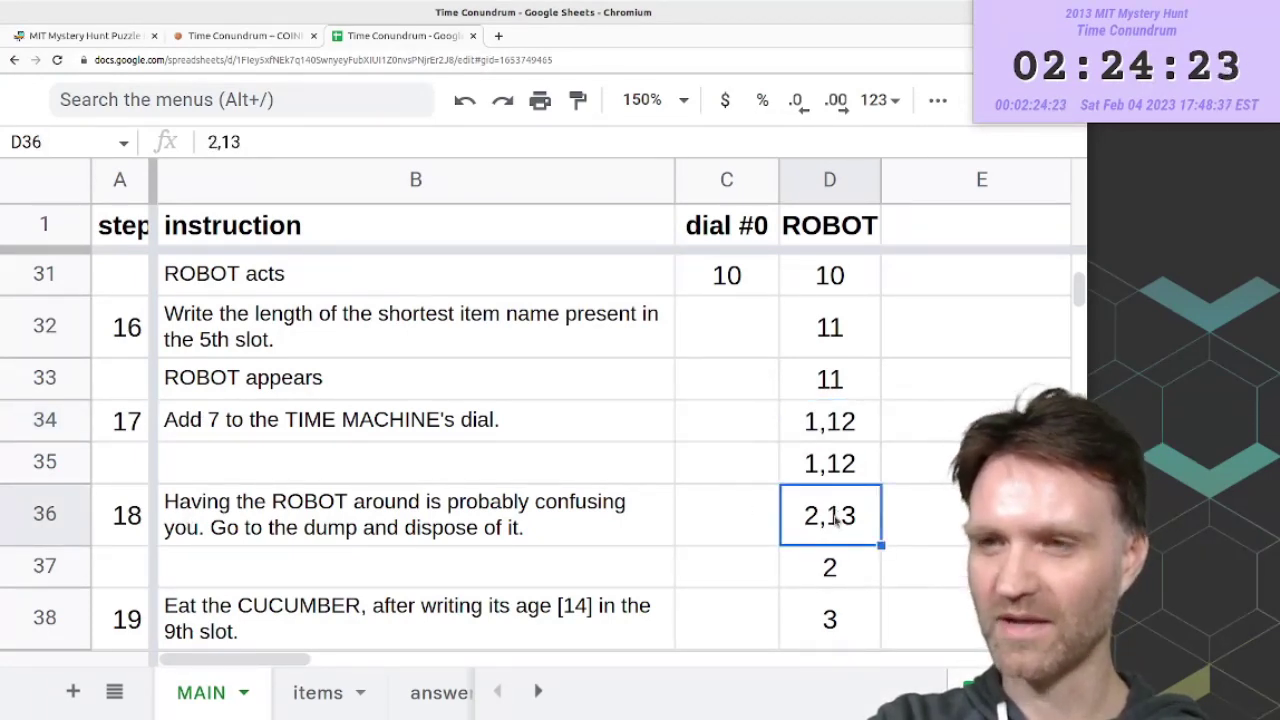
click(820, 572)
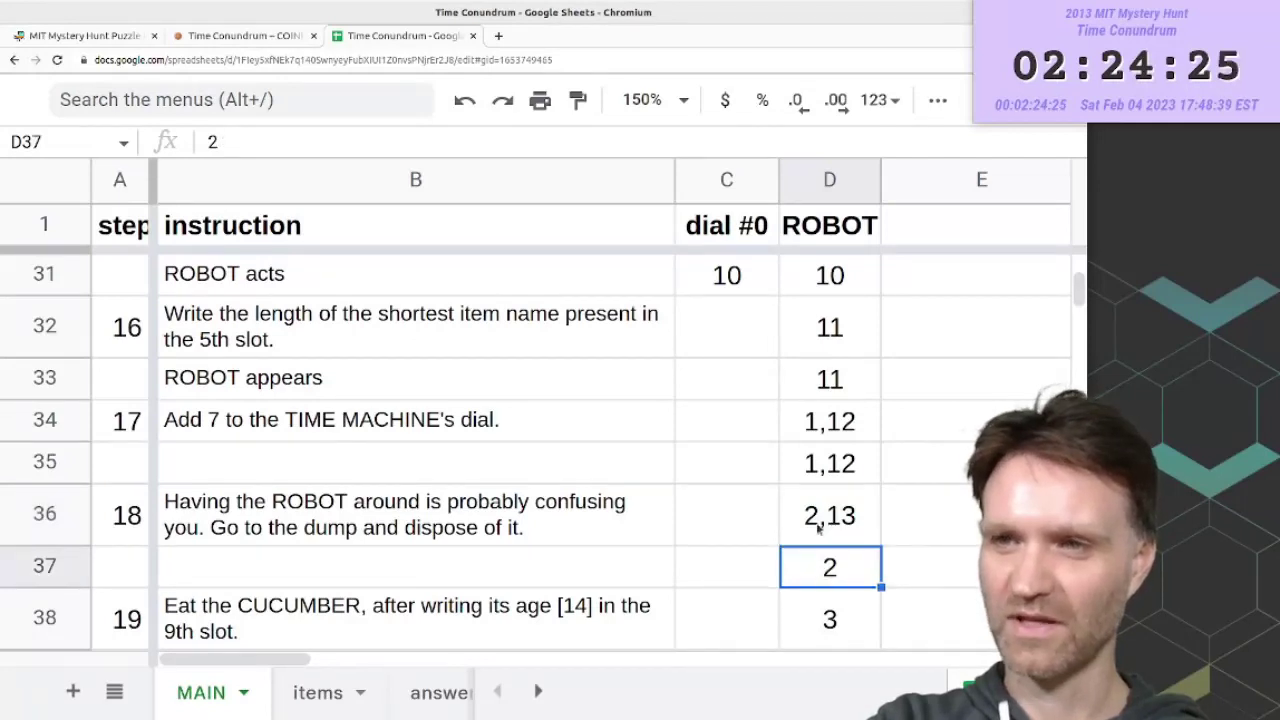
scroll(830, 562, down, 3)
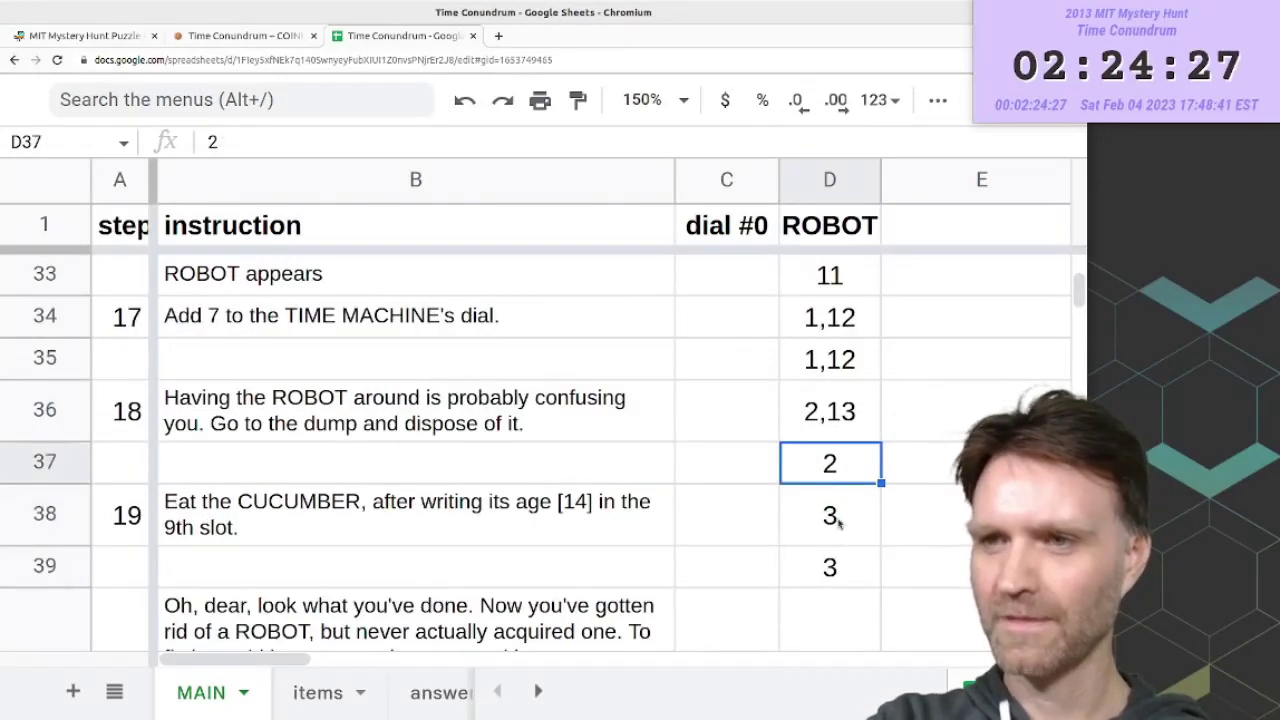
click(848, 424)
click(832, 486)
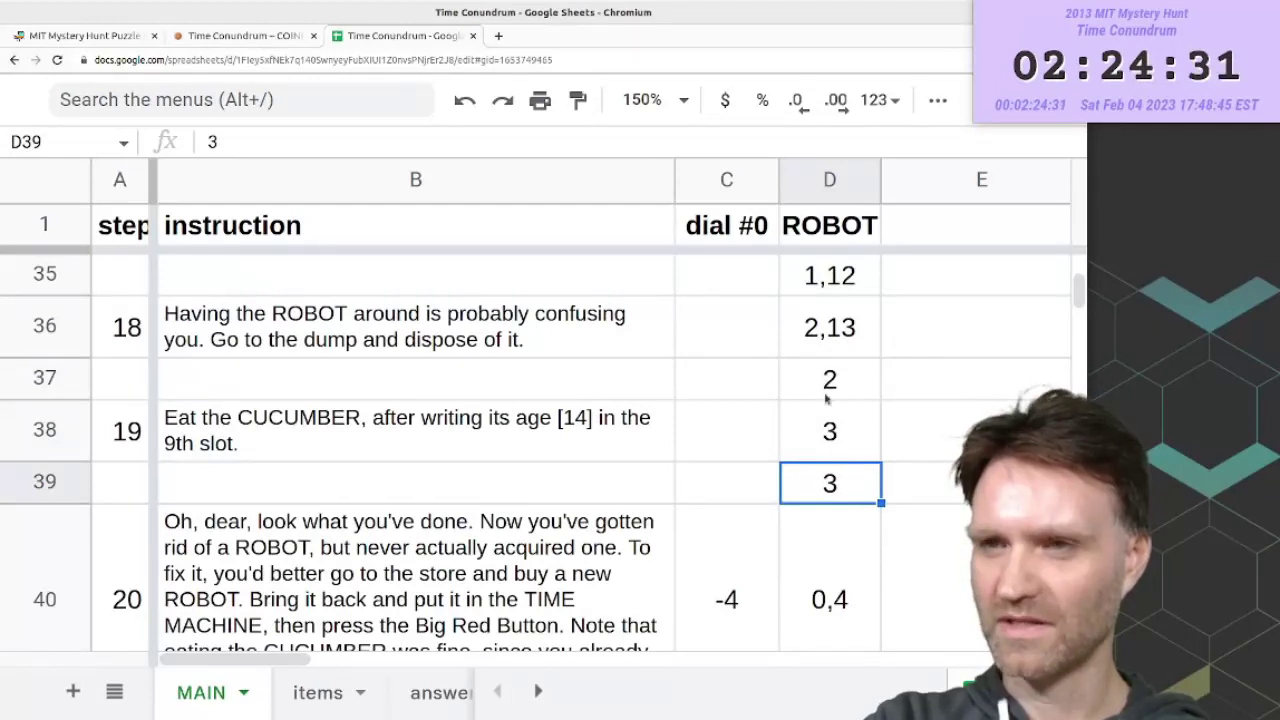
- Compare the two ROBOT ages at step 20 with the entries for steps 17 to 19
click(824, 560)
scroll(861, 461, down, 2)
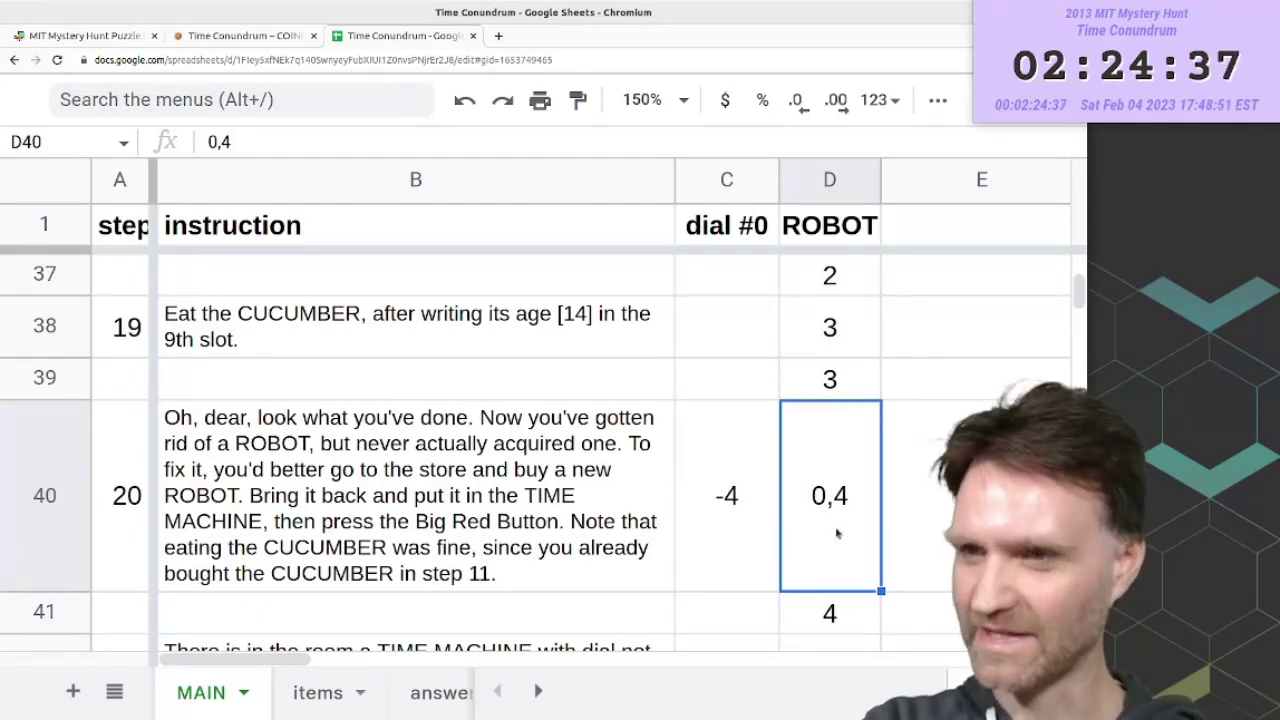
scroll(840, 520, up, 3)
scroll(843, 516, down, 1)
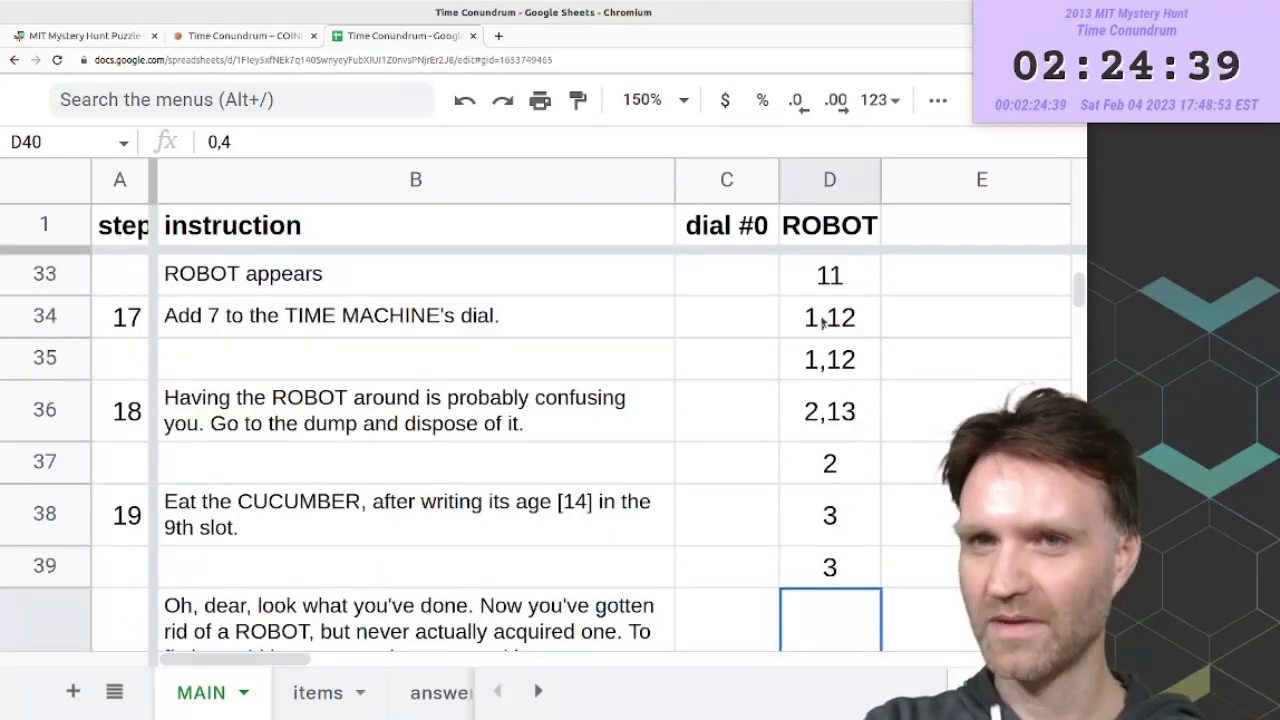
scroll(843, 425, down, 3)
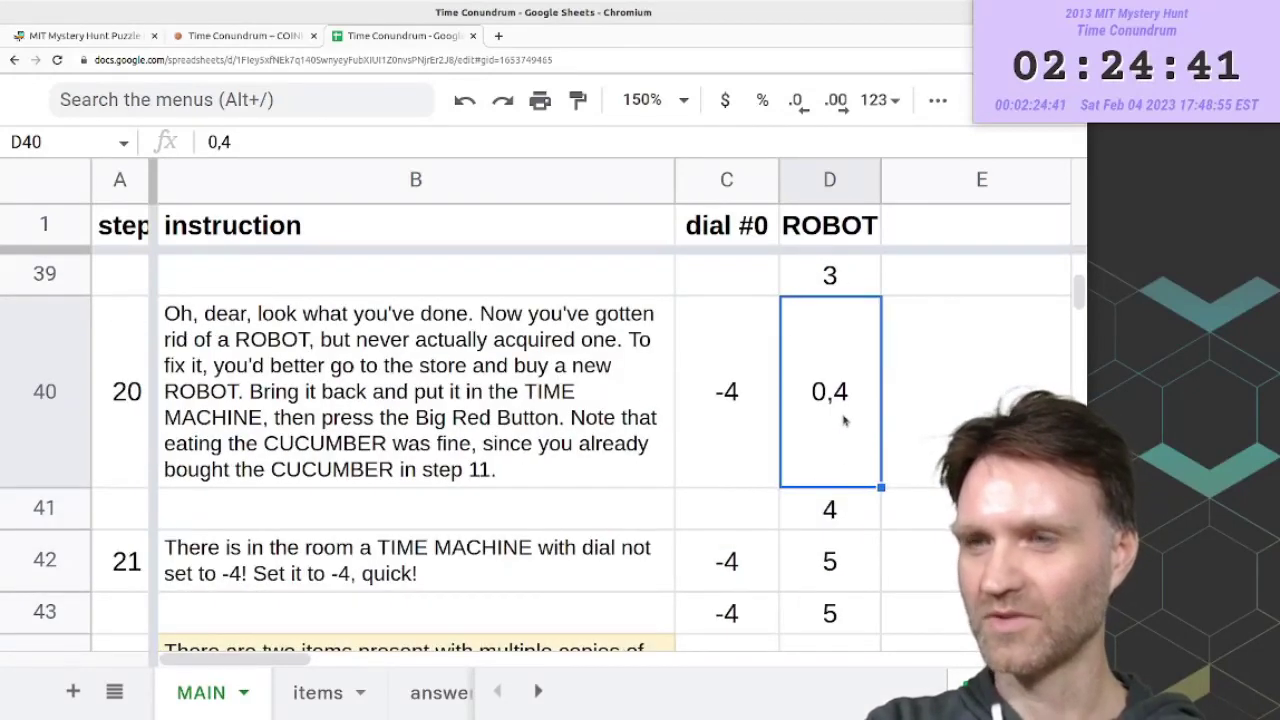
scroll(843, 421, up, 2)
scroll(843, 421, down, 1)
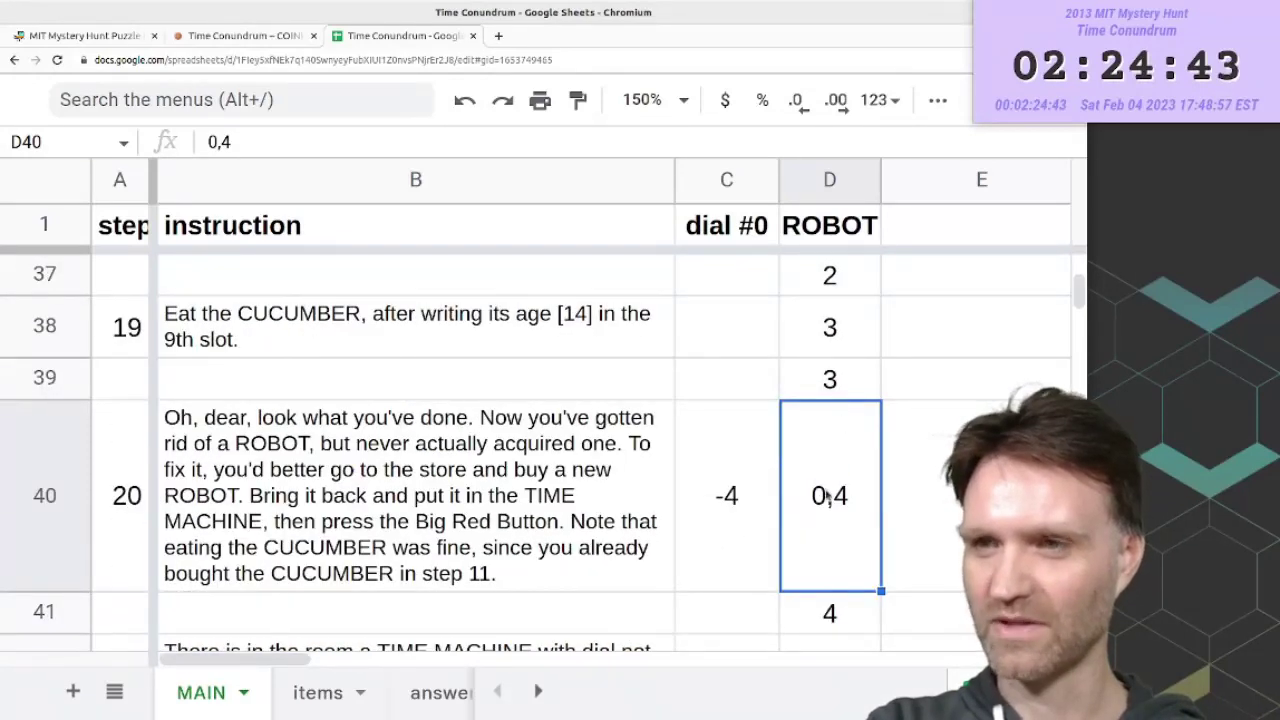
scroll(829, 497, up, 1)
scroll(832, 500, down, 1)
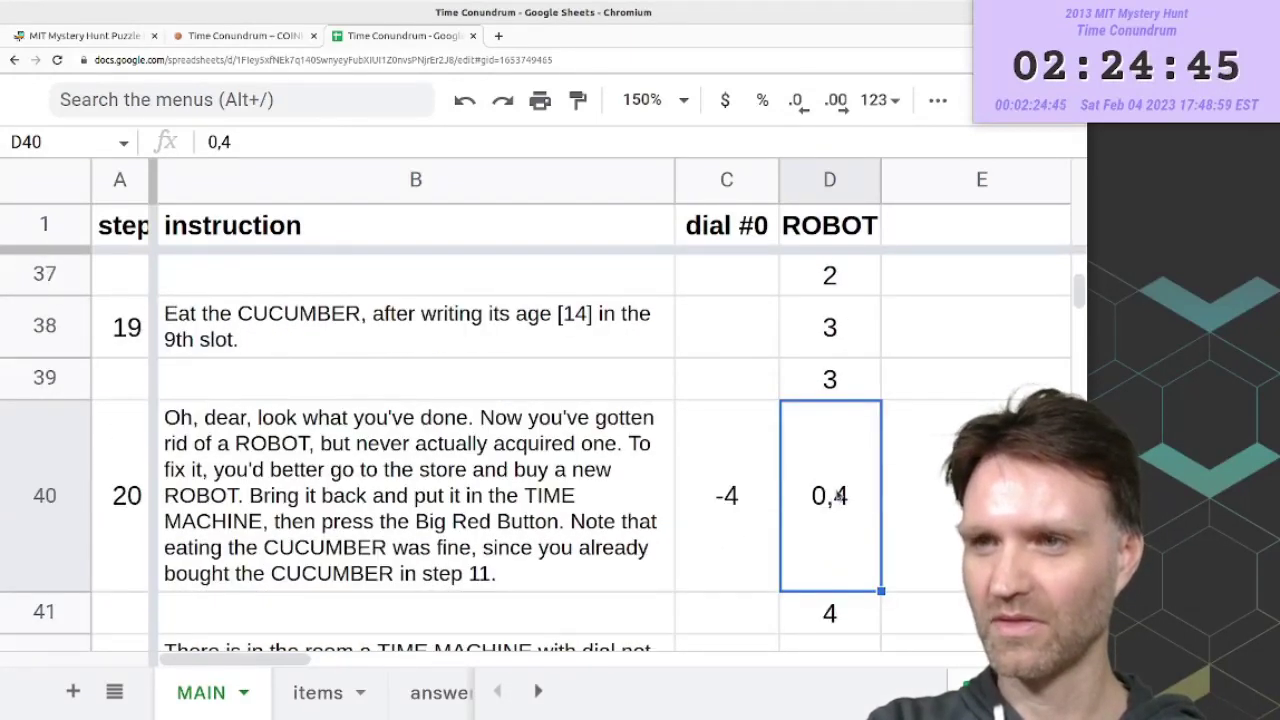
- Follow the ROBOT's ages through both parts of step 22, and review the ROBOT column between steps 3 and 30
scroll(843, 496, down, 2)
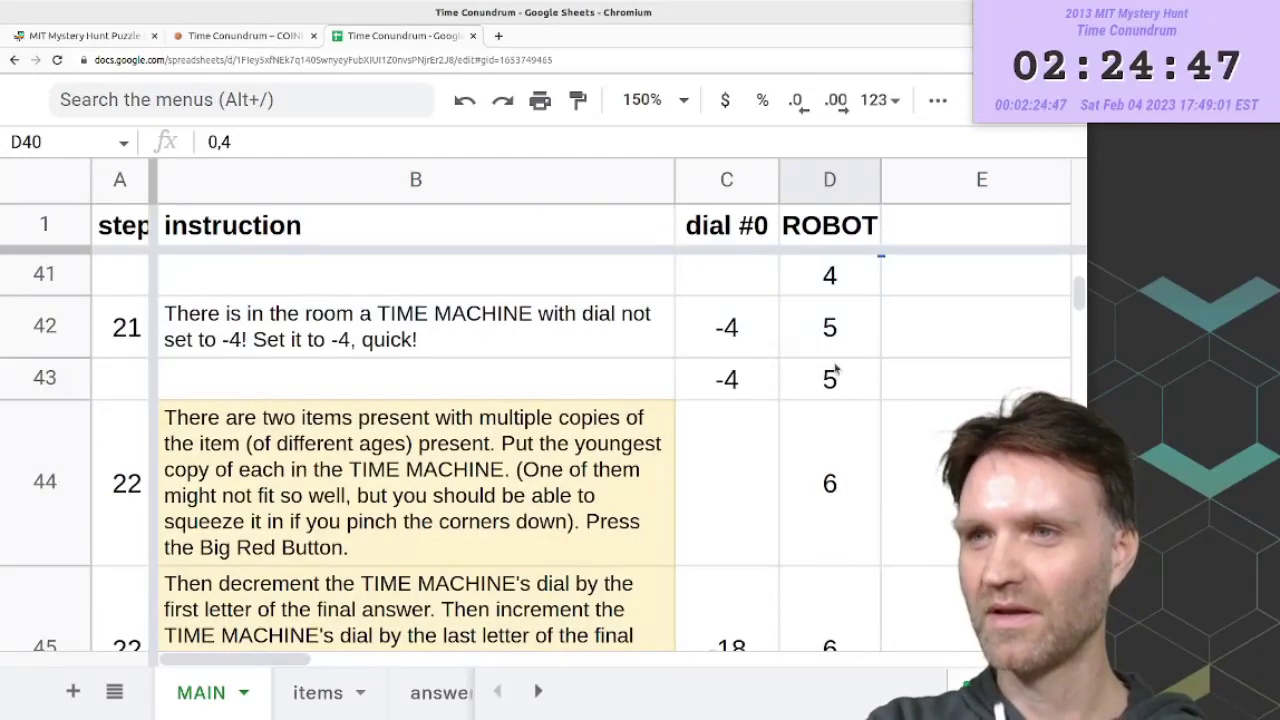
key(Down)
scroll(836, 400, down, 2)
click(838, 372)
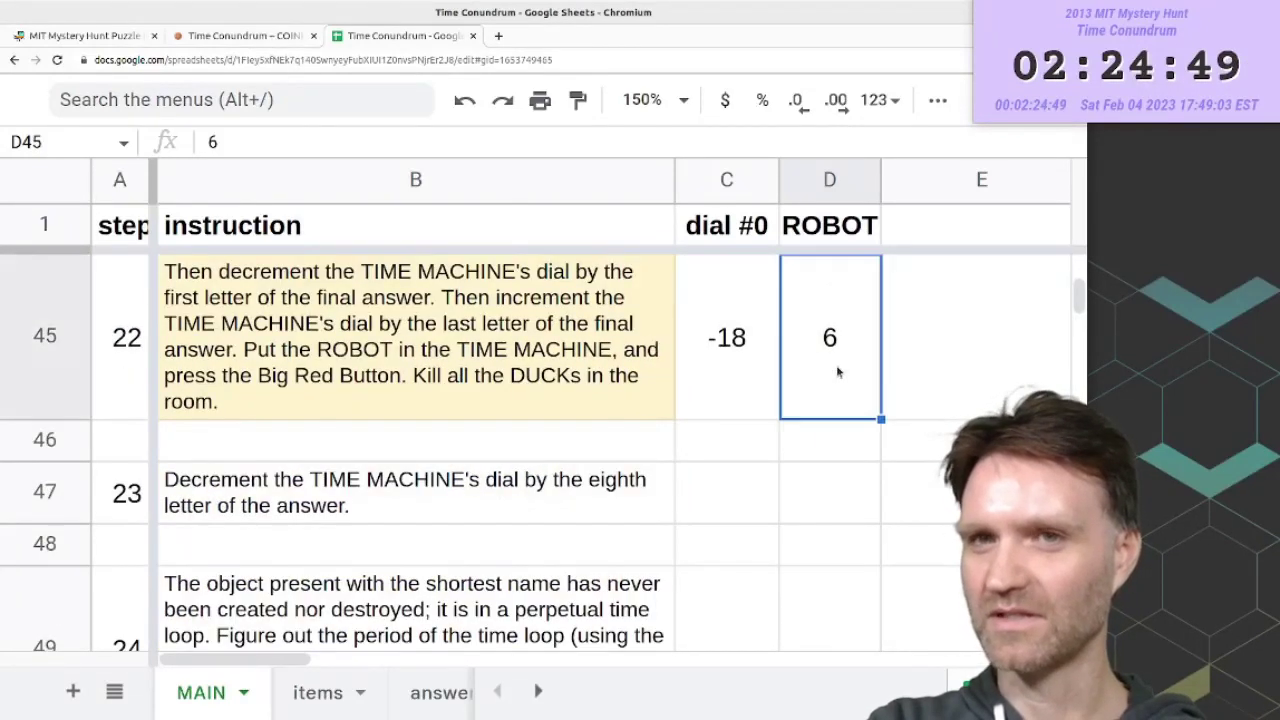
scroll(815, 402, up, 1)
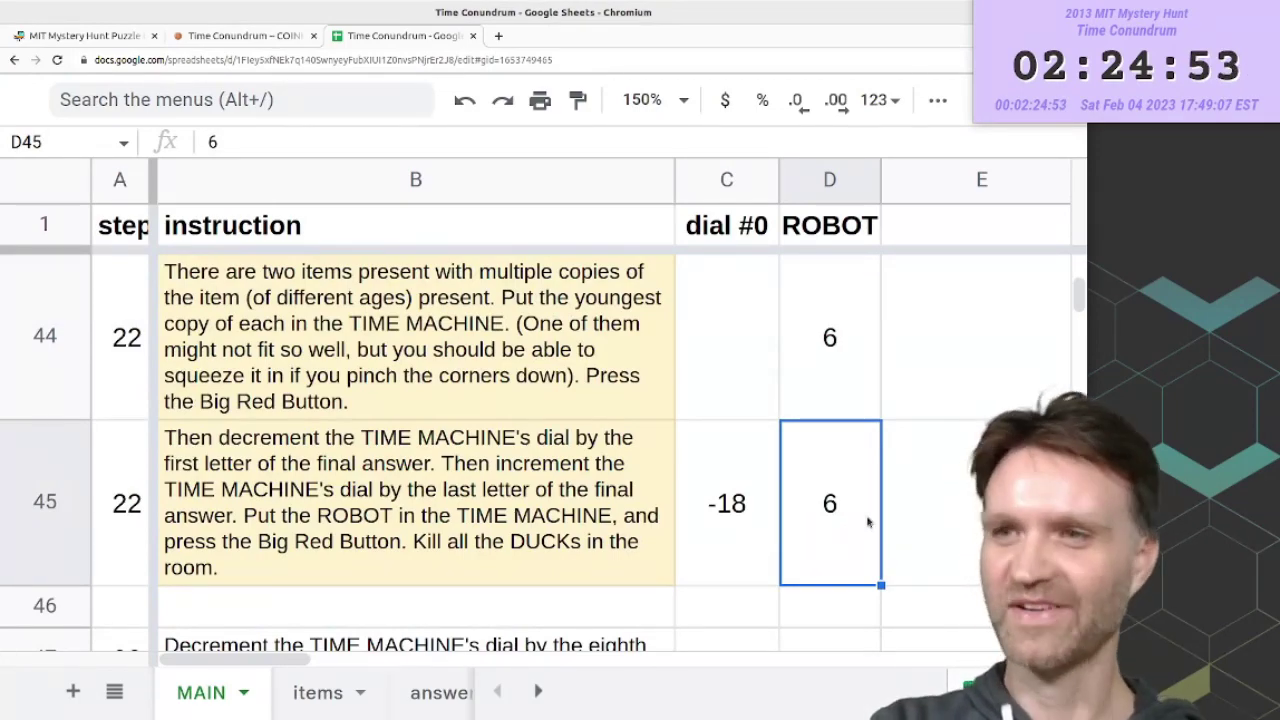
scroll(834, 506, up, 4)
scroll(835, 508, up, 10)
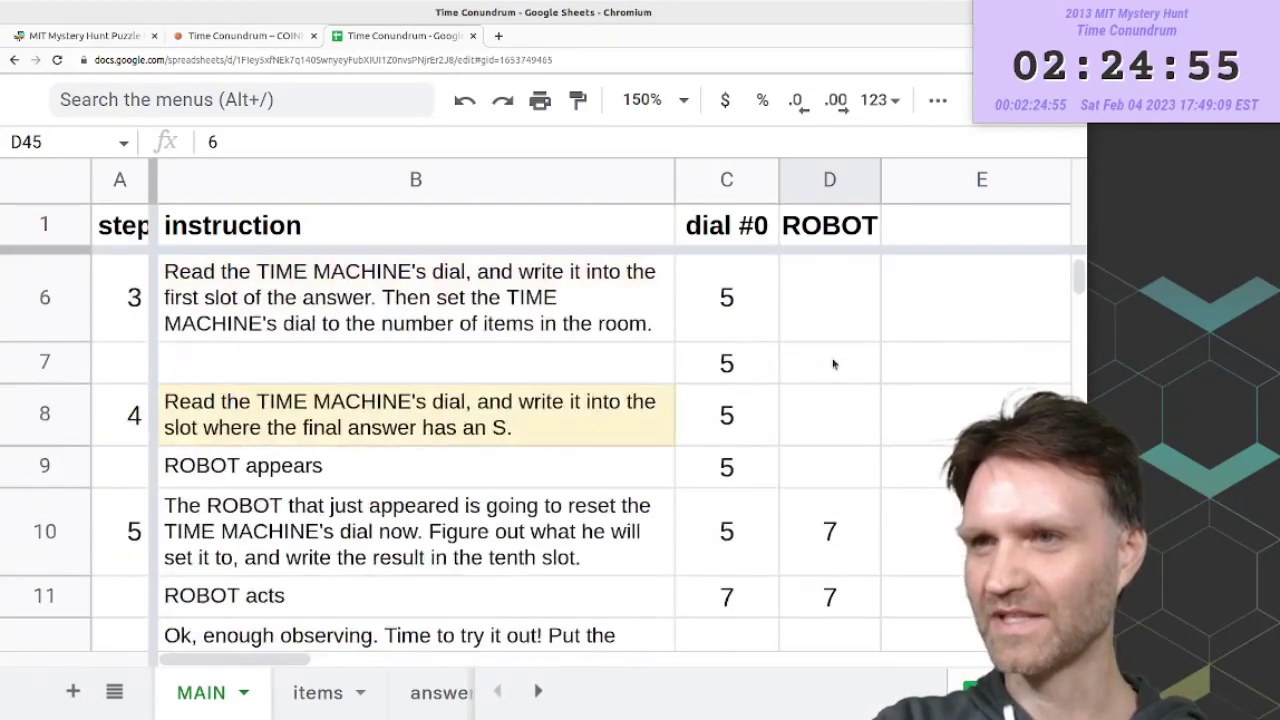
scroll(834, 363, down, 6)
scroll(834, 363, down, 10)
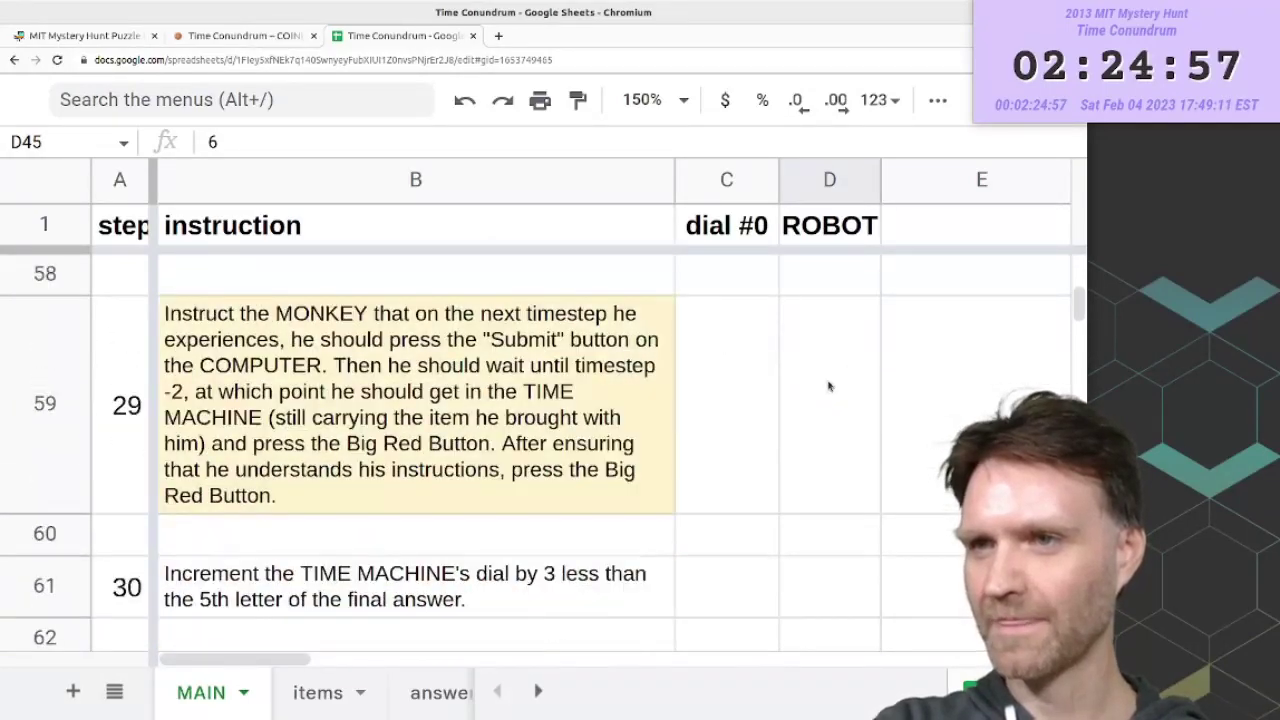
scroll(829, 386, up, 2)
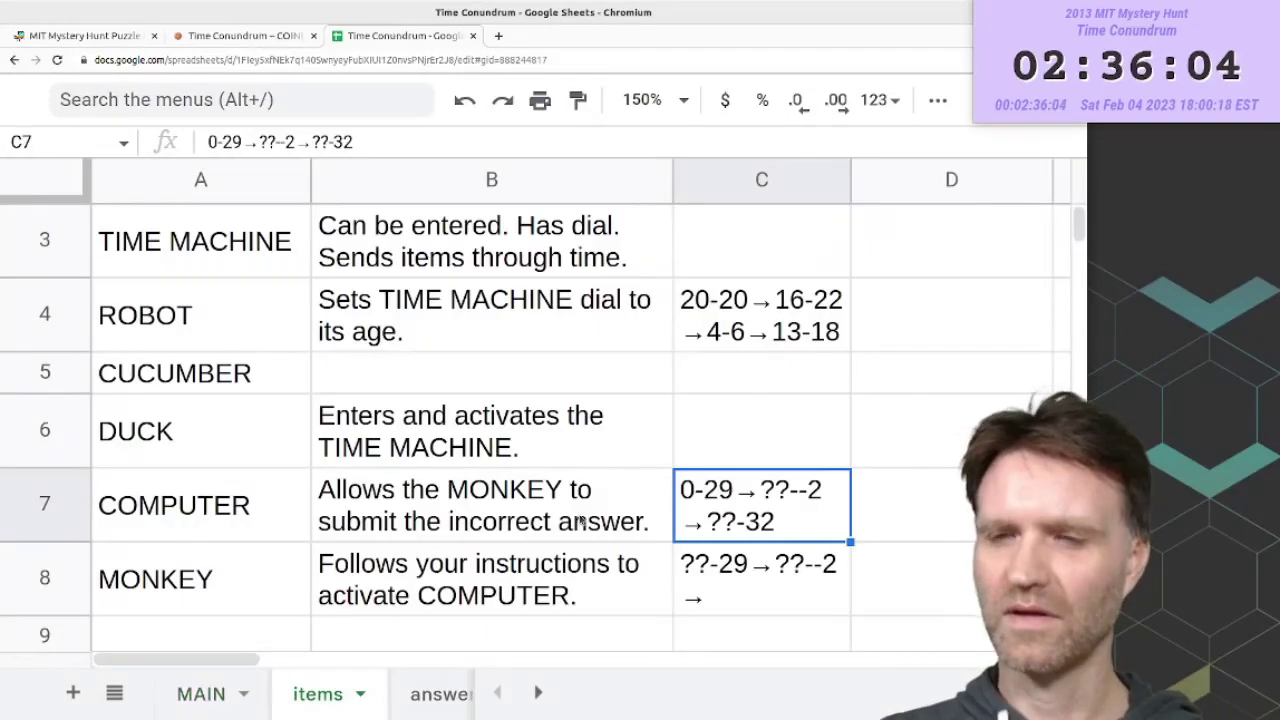
- Review the COMPUTER and MONKEY entries on the items sheet, and reread the MONKEY's part in step 28 and the COMPUTER's age in step 25
drag(617, 521, 748, 594)
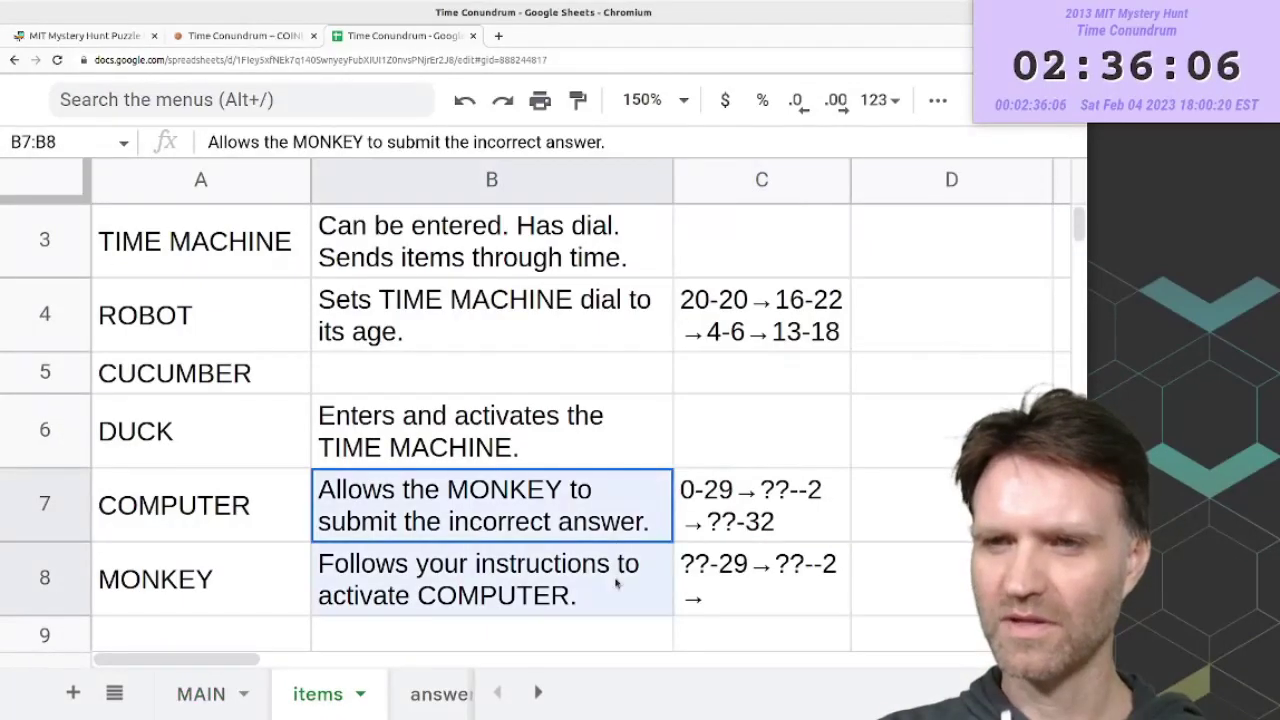
click(745, 580)
scroll(765, 520, down, 1)
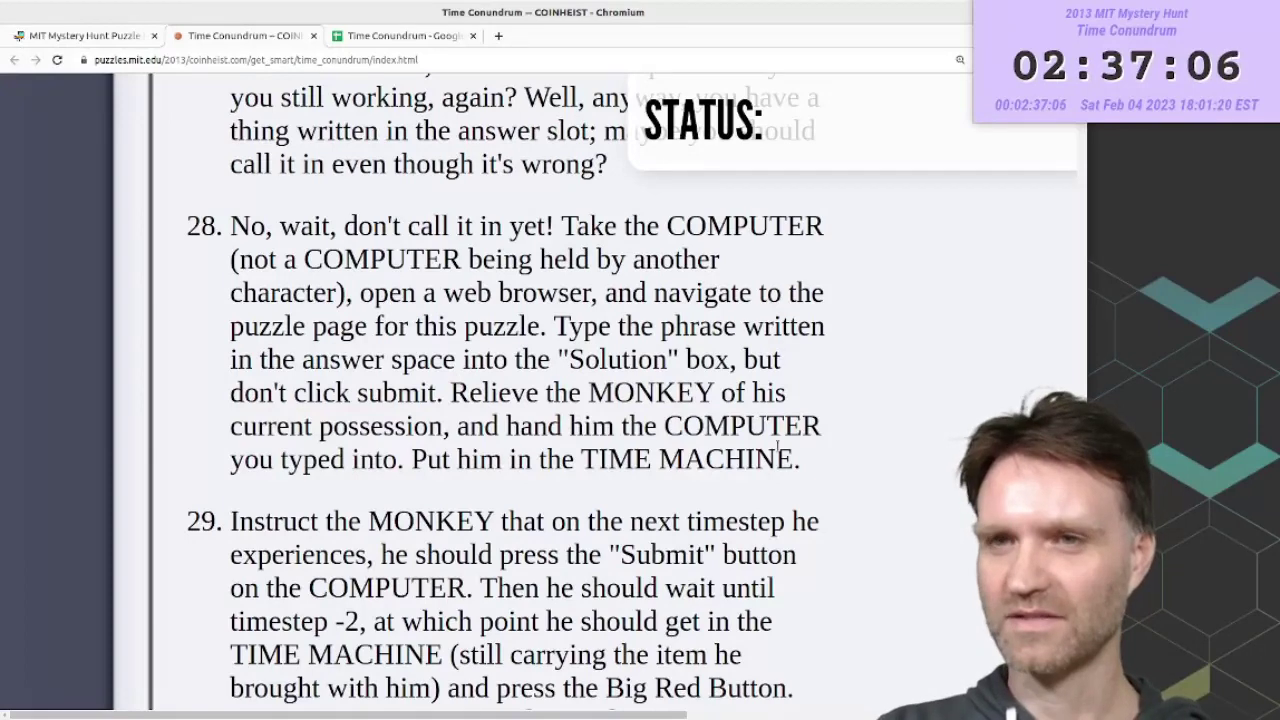
double_click(495, 393)
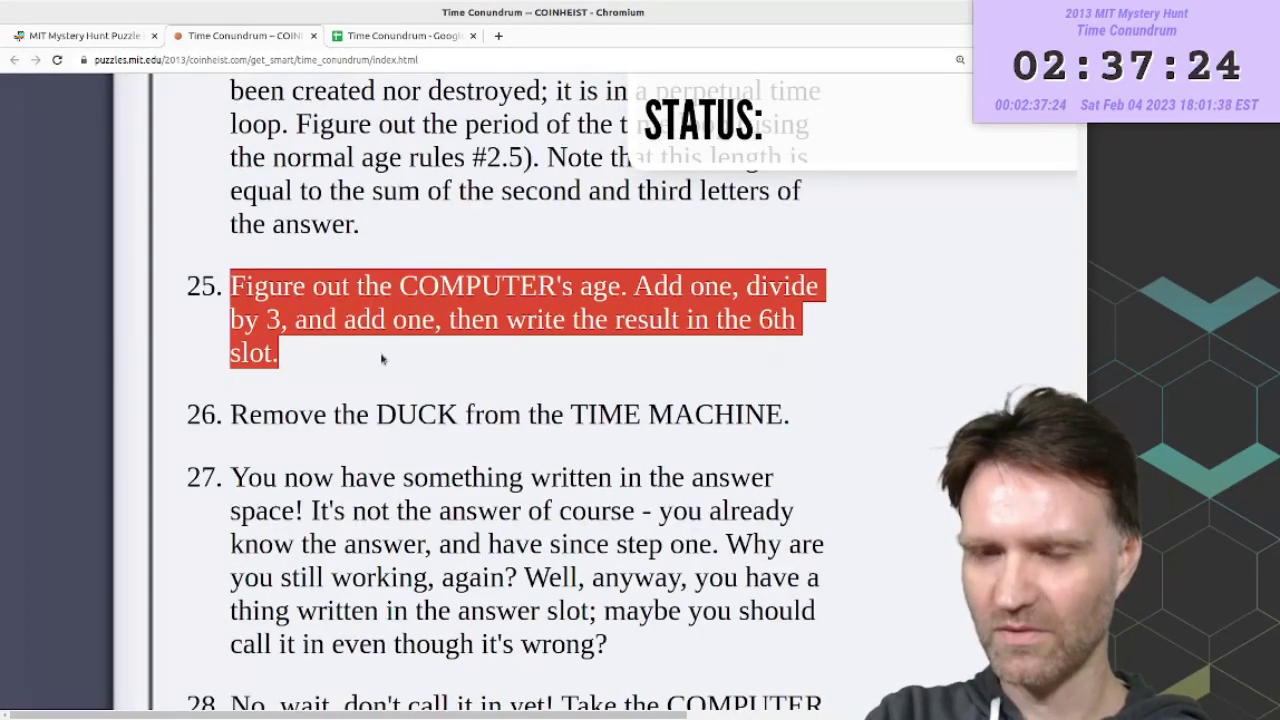
double_click(545, 289)
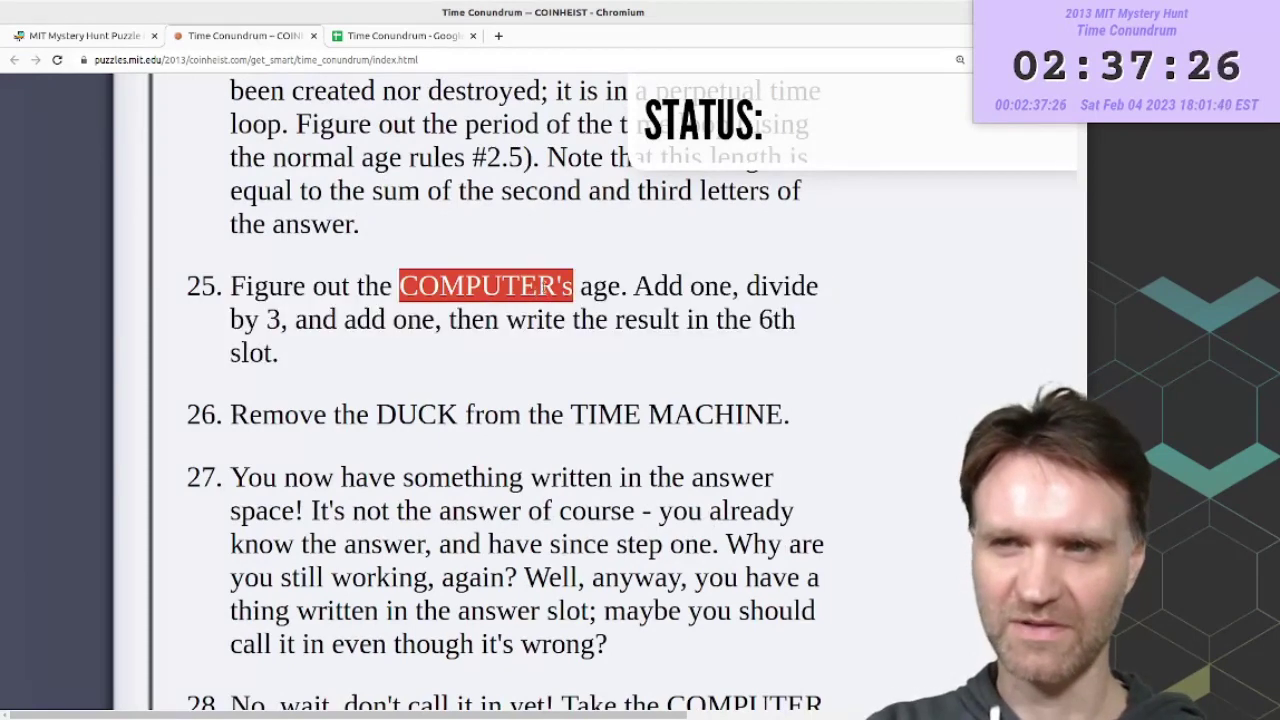
drag(545, 289, 575, 287)
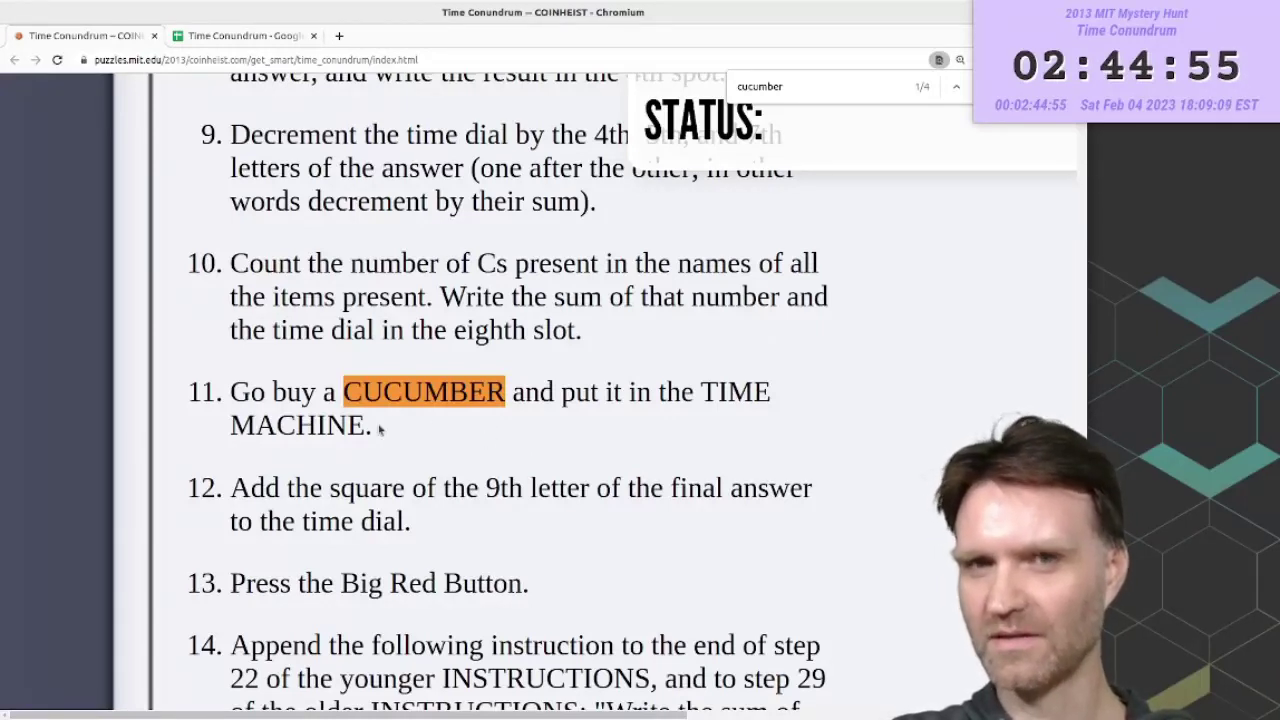
- Reread the puzzle page's CUCUMBER instructions from its purchase in step 11 through steps 13, 19 and 20
triple_click(304, 588)
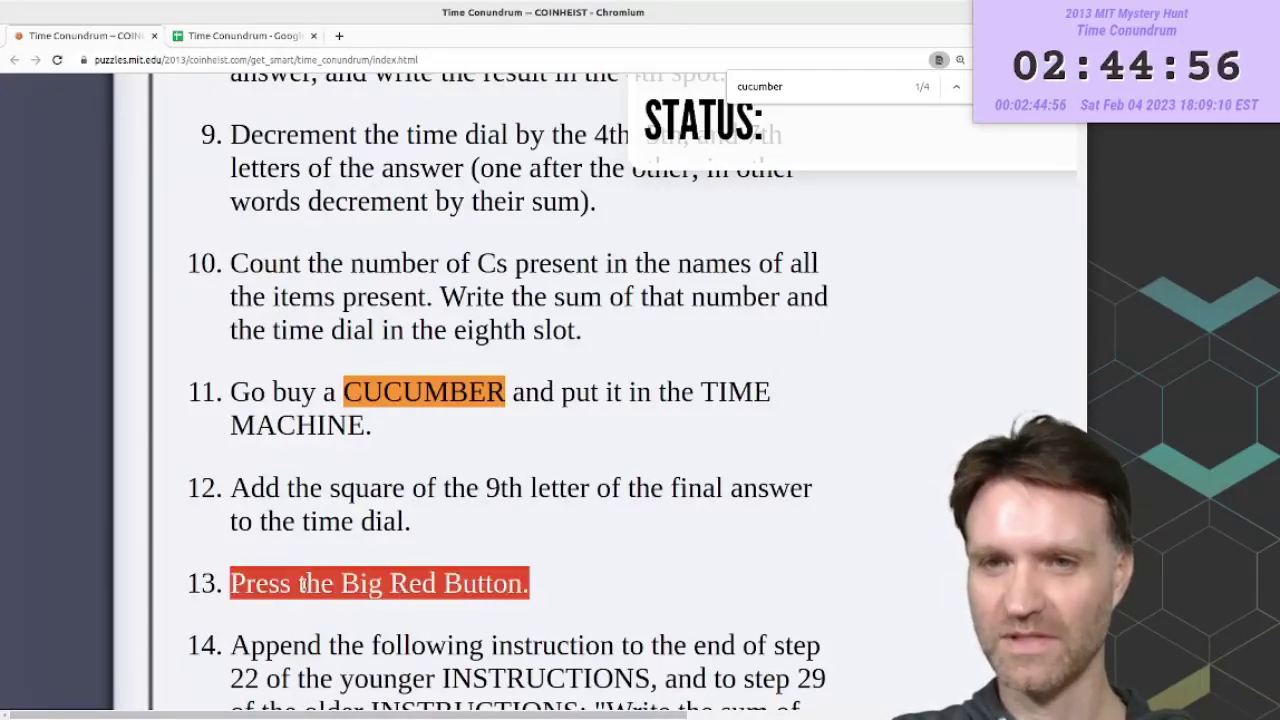
click(648, 588)
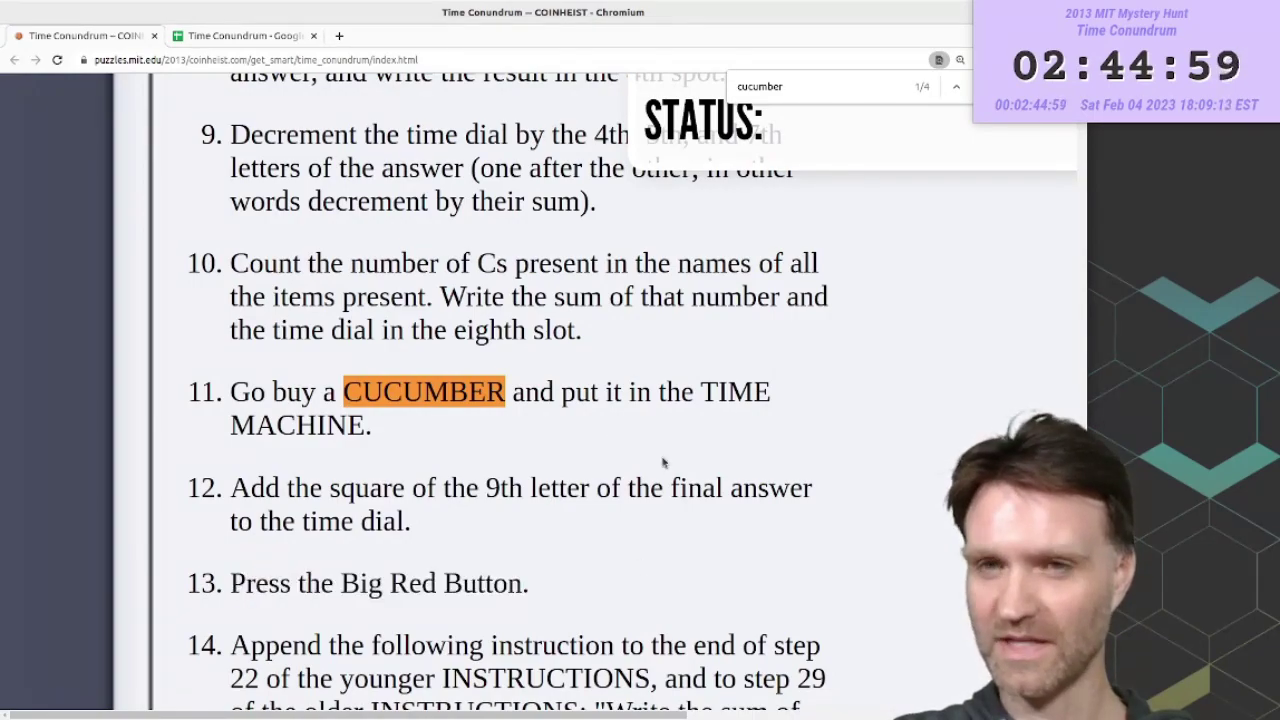
scroll(662, 462, down, 10)
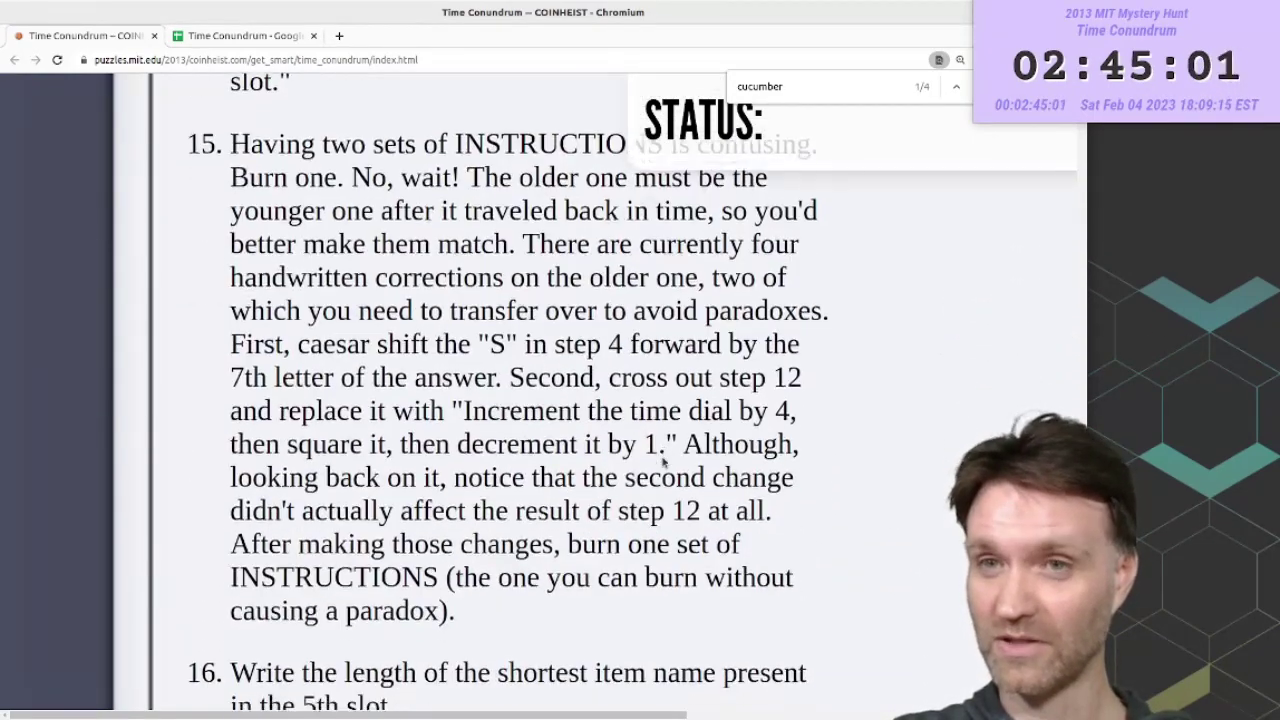
scroll(662, 462, down, 3)
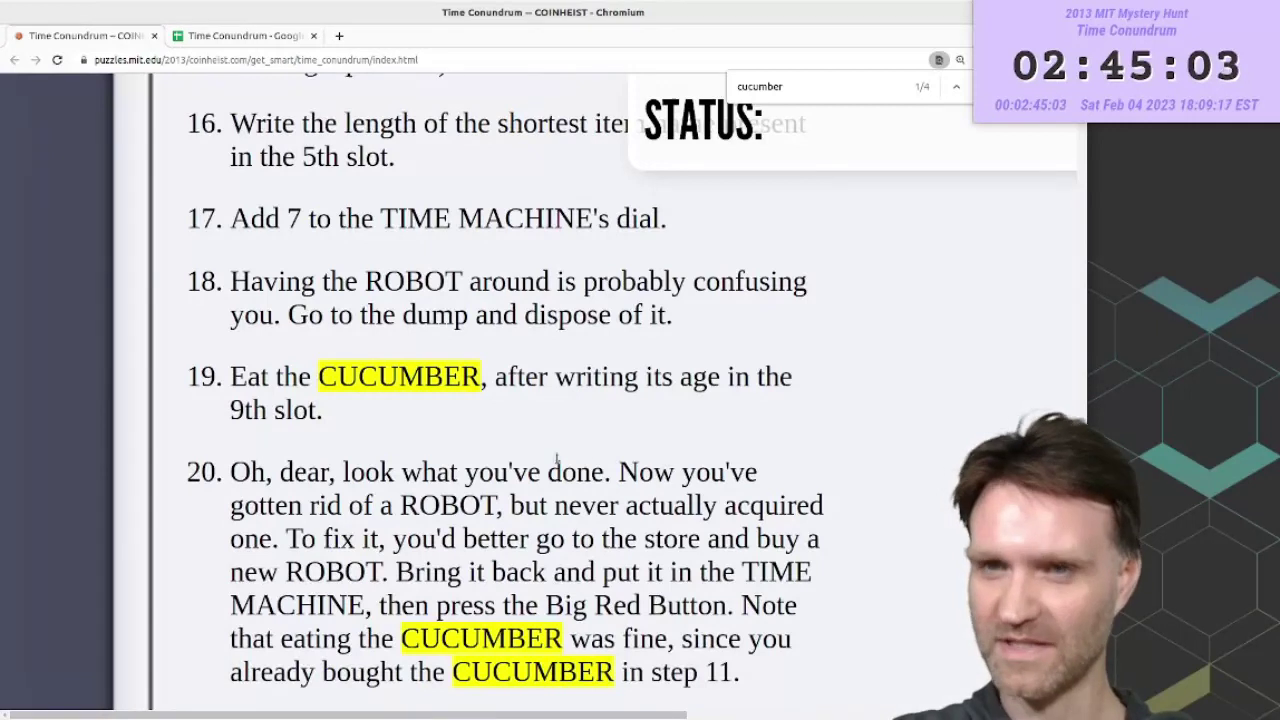
triple_click(272, 385)
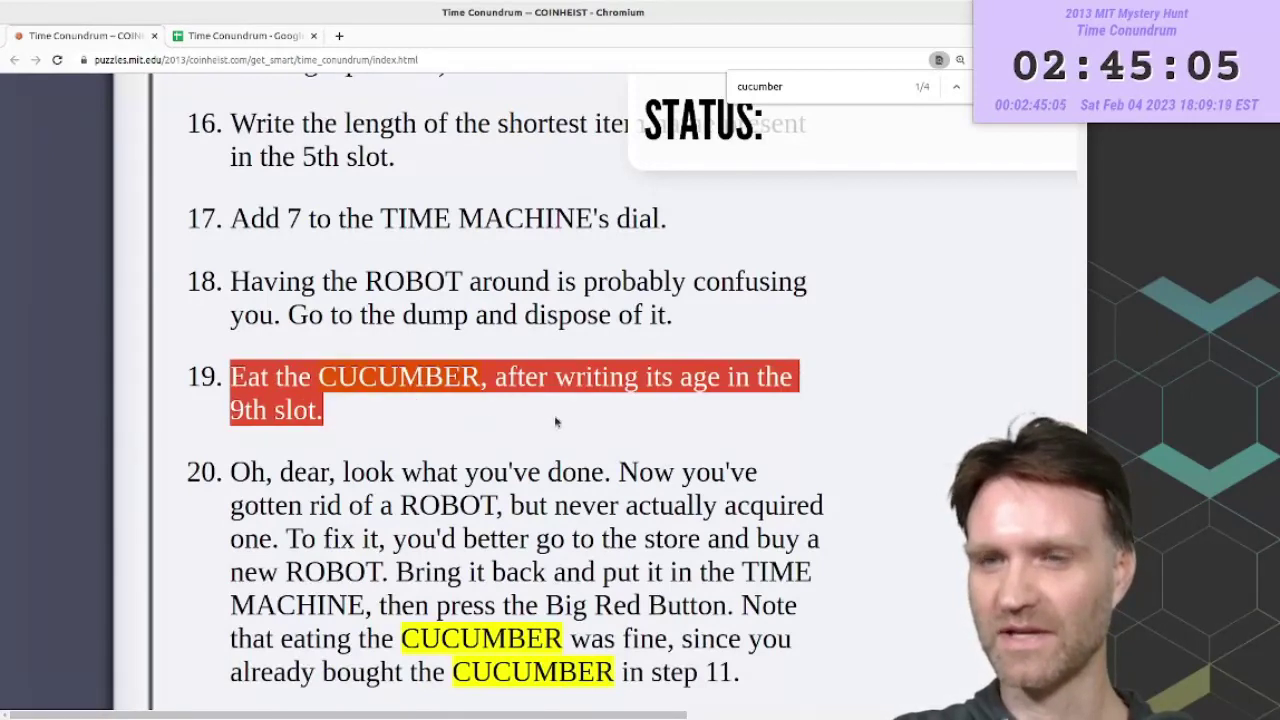
click(607, 419)
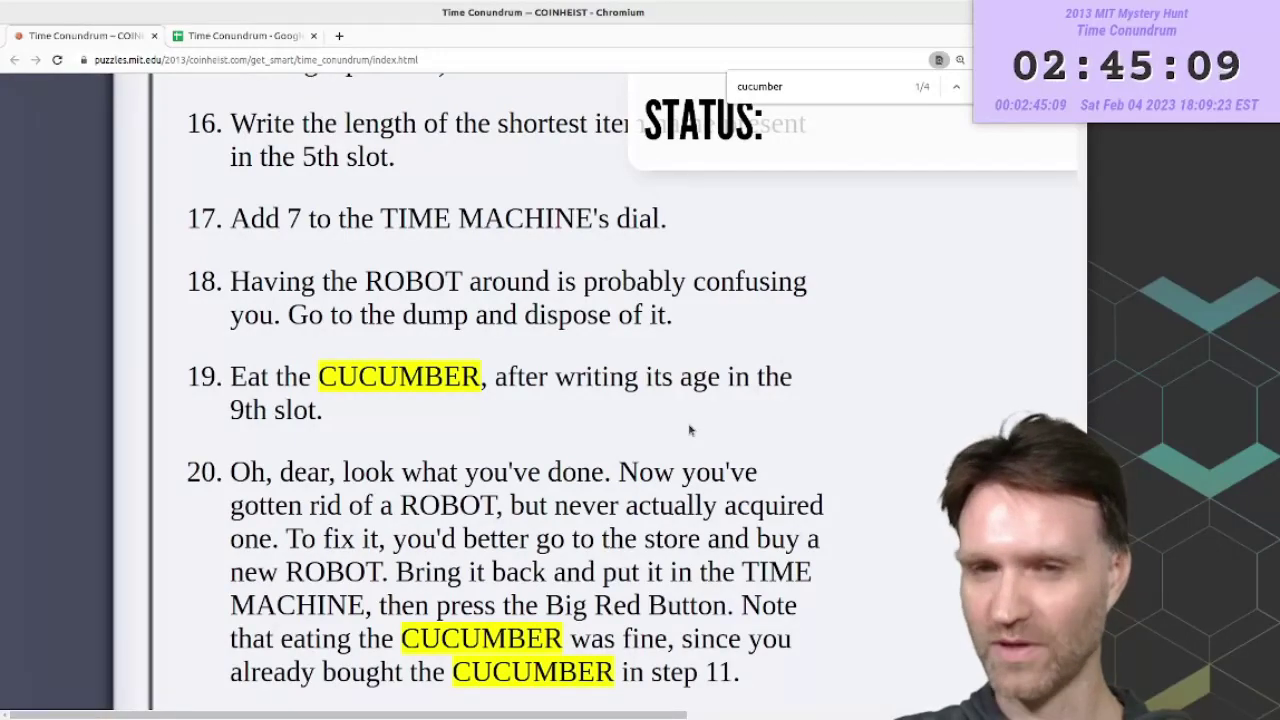
scroll(698, 425, up, 3)
scroll(731, 538, up, 9)
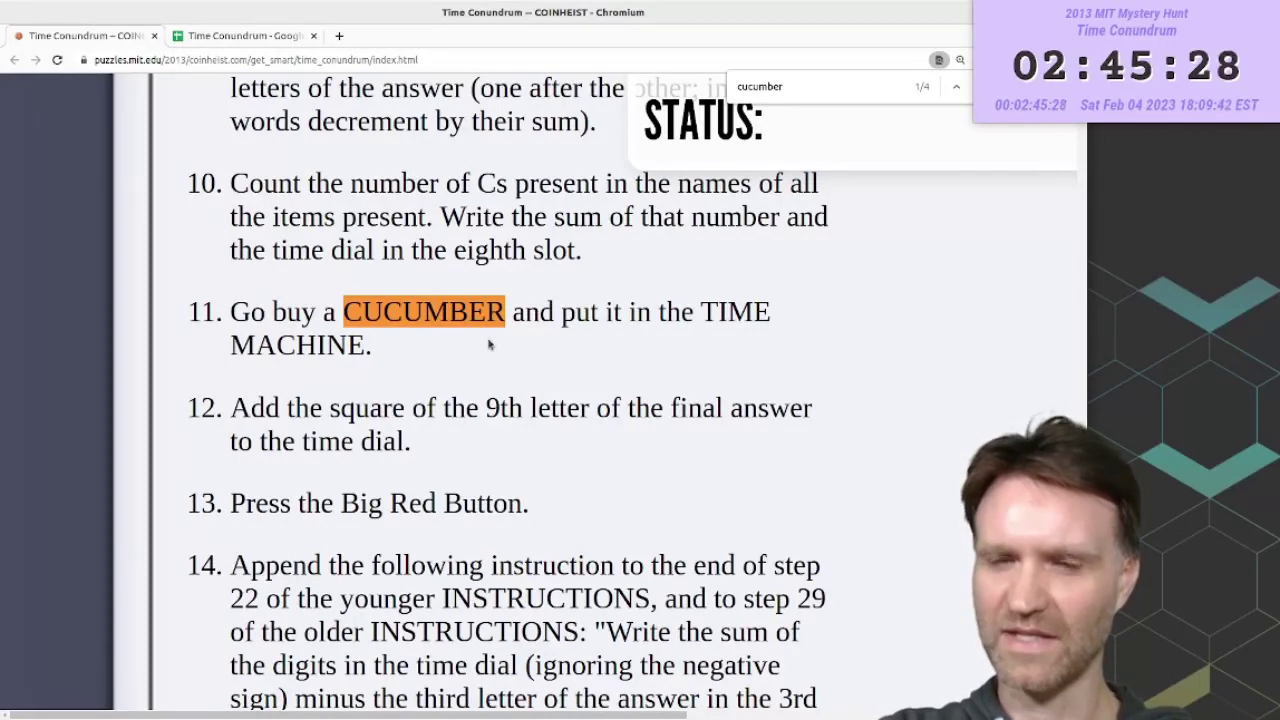
- Reread the Big Red Button instruction in step 13 against the CUCUMBER purchase in step 11 on the puzzle page
triple_click(372, 503)
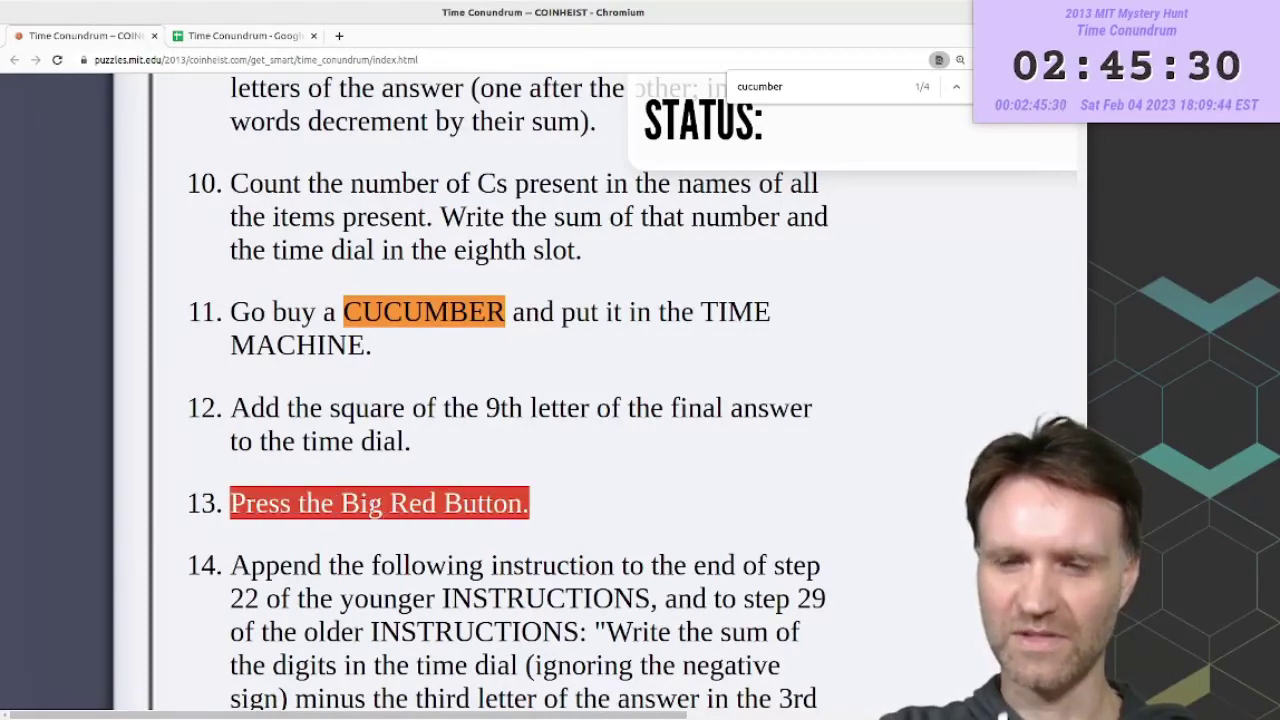
click(513, 510)
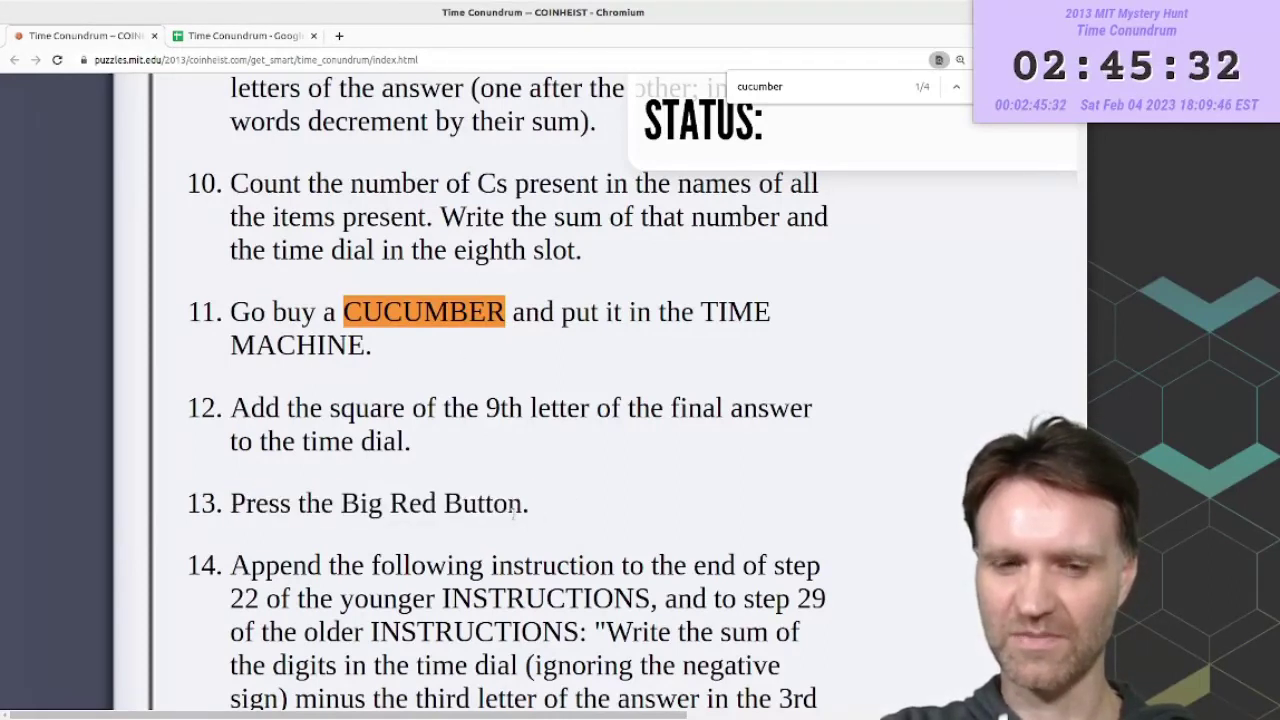
triple_click(268, 312)
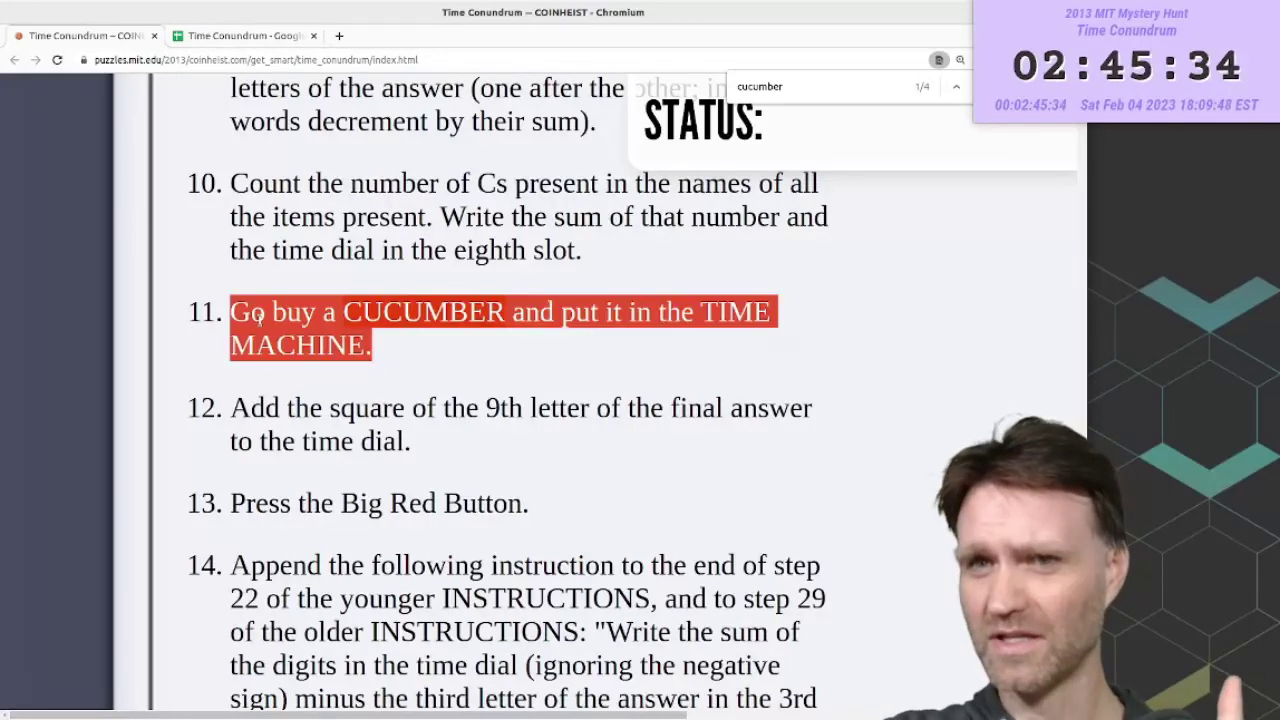
click(509, 364)
- Switch to the spreadsheet and compare the two versions of the step 12 dial instruction, between the entries for steps 11 and 13
click(214, 37)
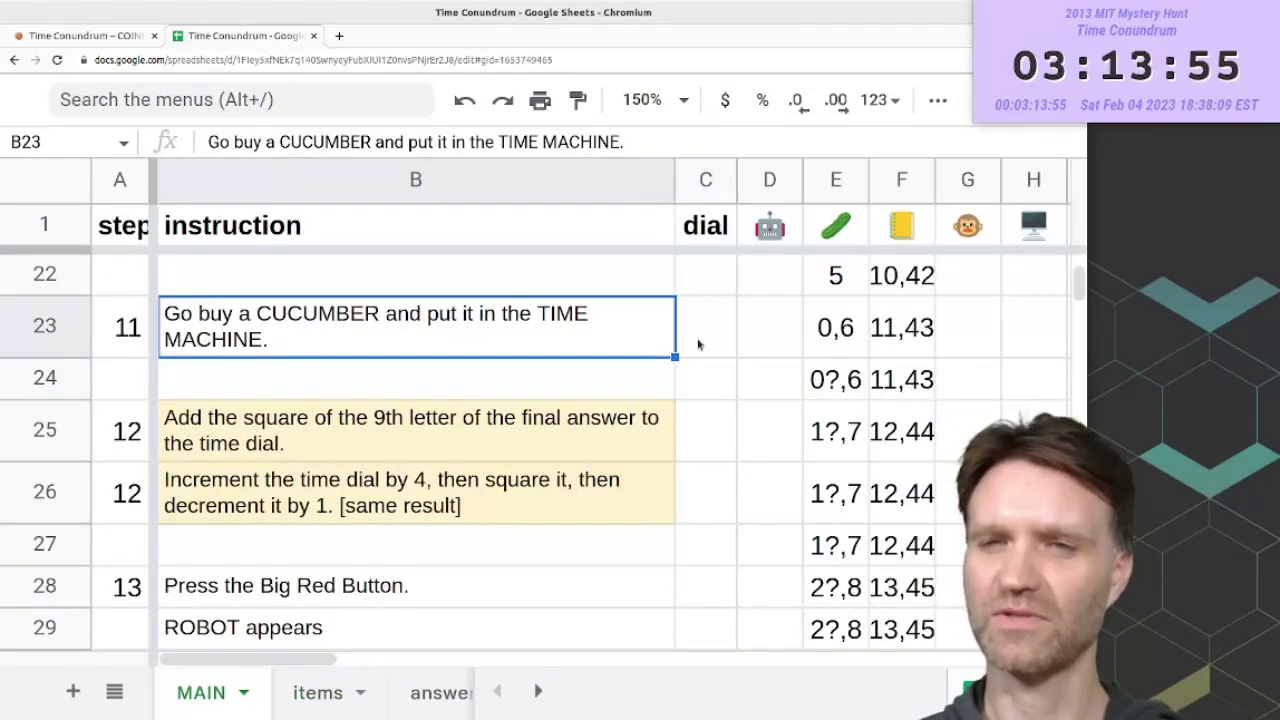
click(124, 338)
click(127, 588)
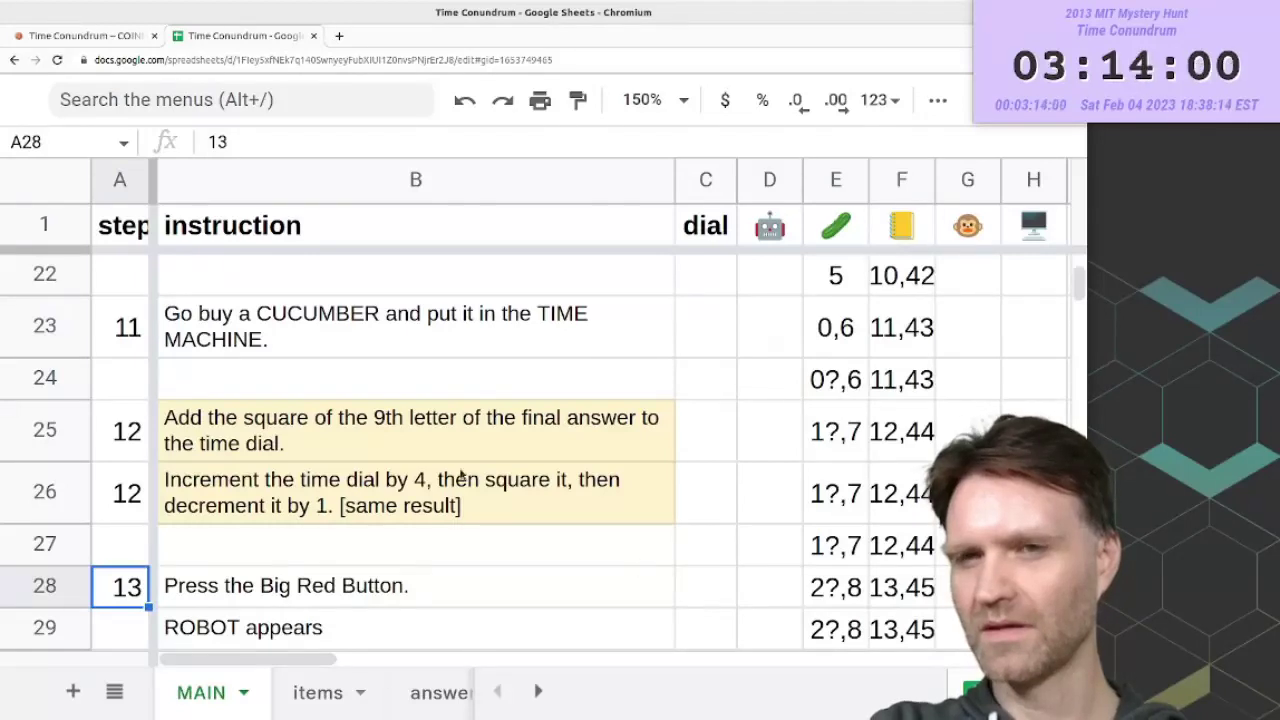
drag(416, 448, 436, 495)
click(586, 494)
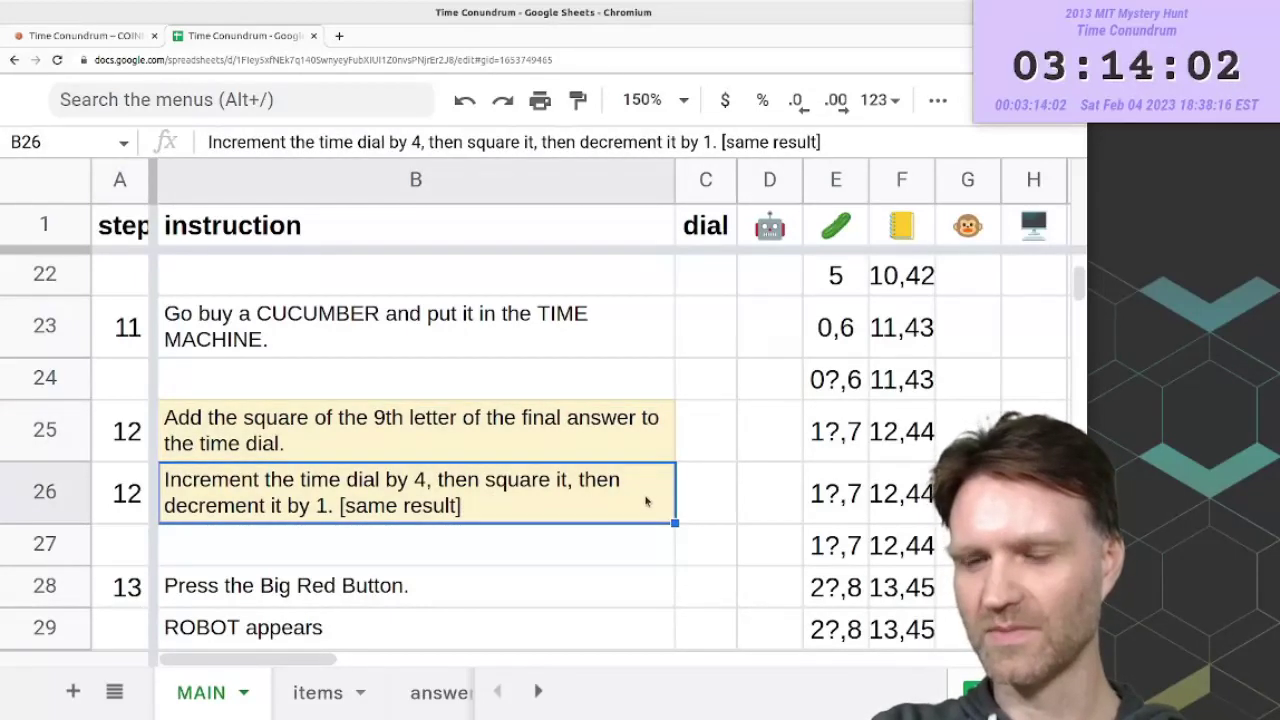
click(575, 432)
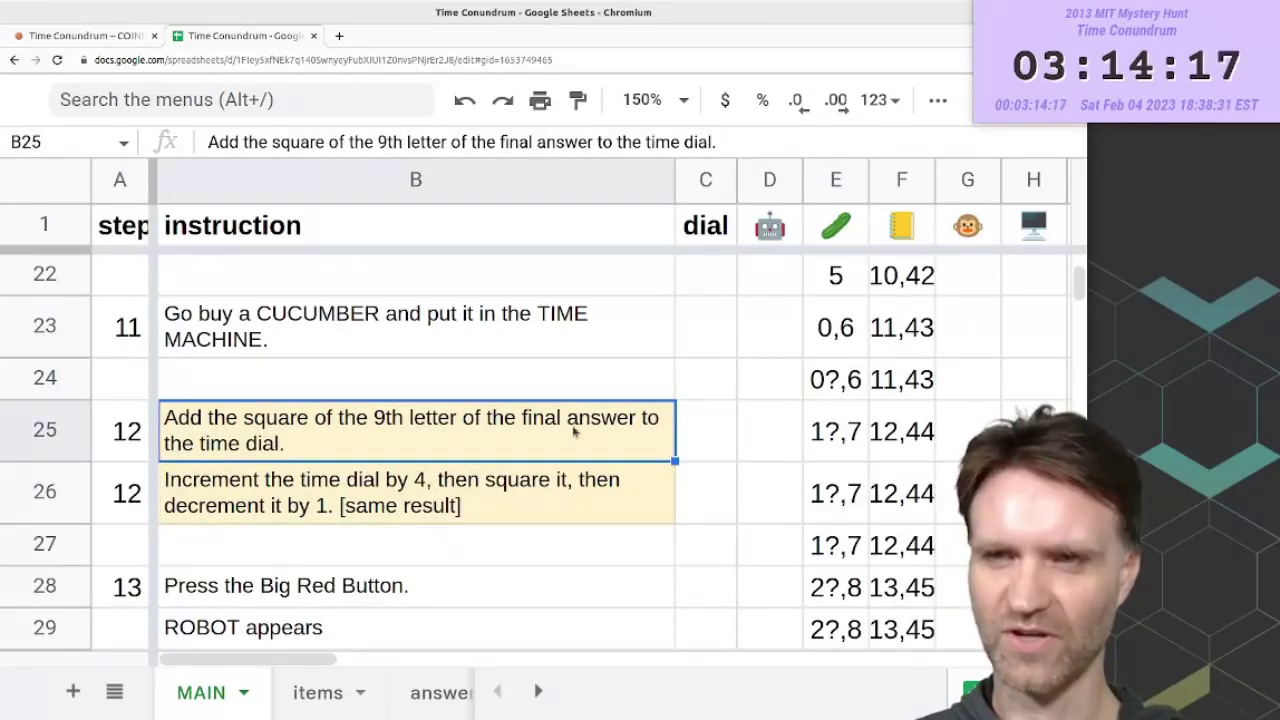
click(543, 500)
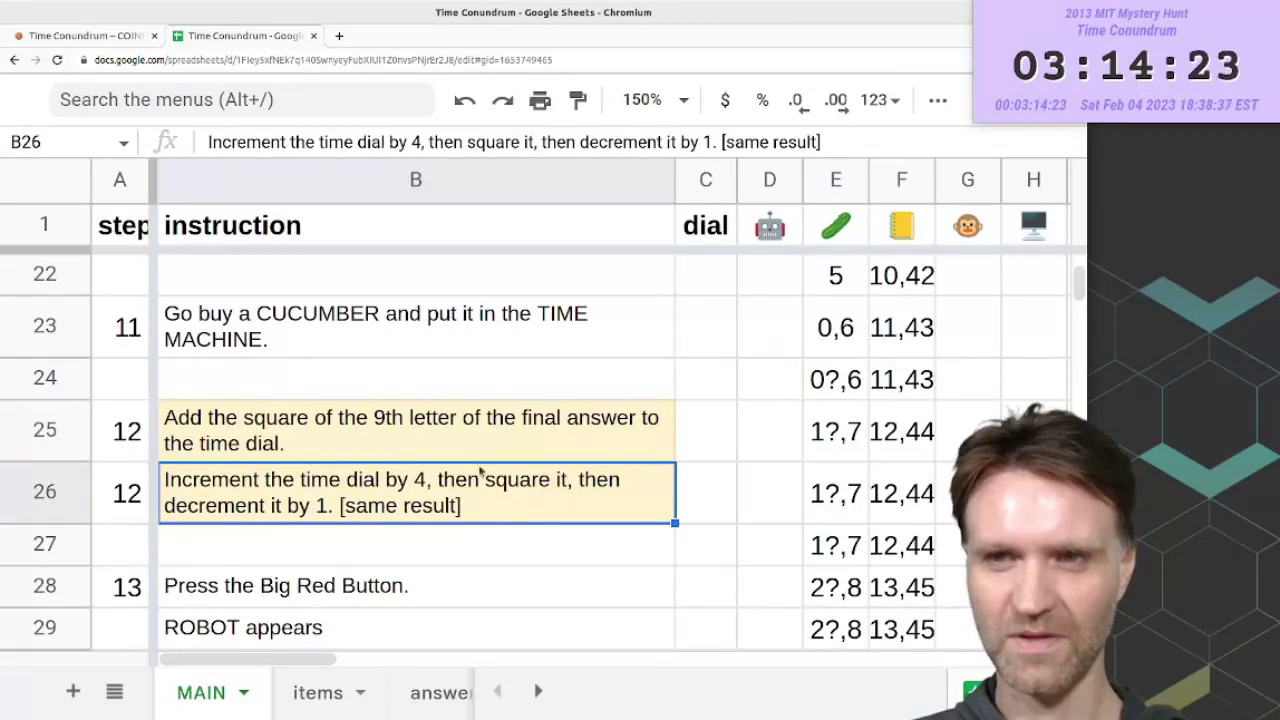
drag(380, 450, 382, 503)
click(487, 515)
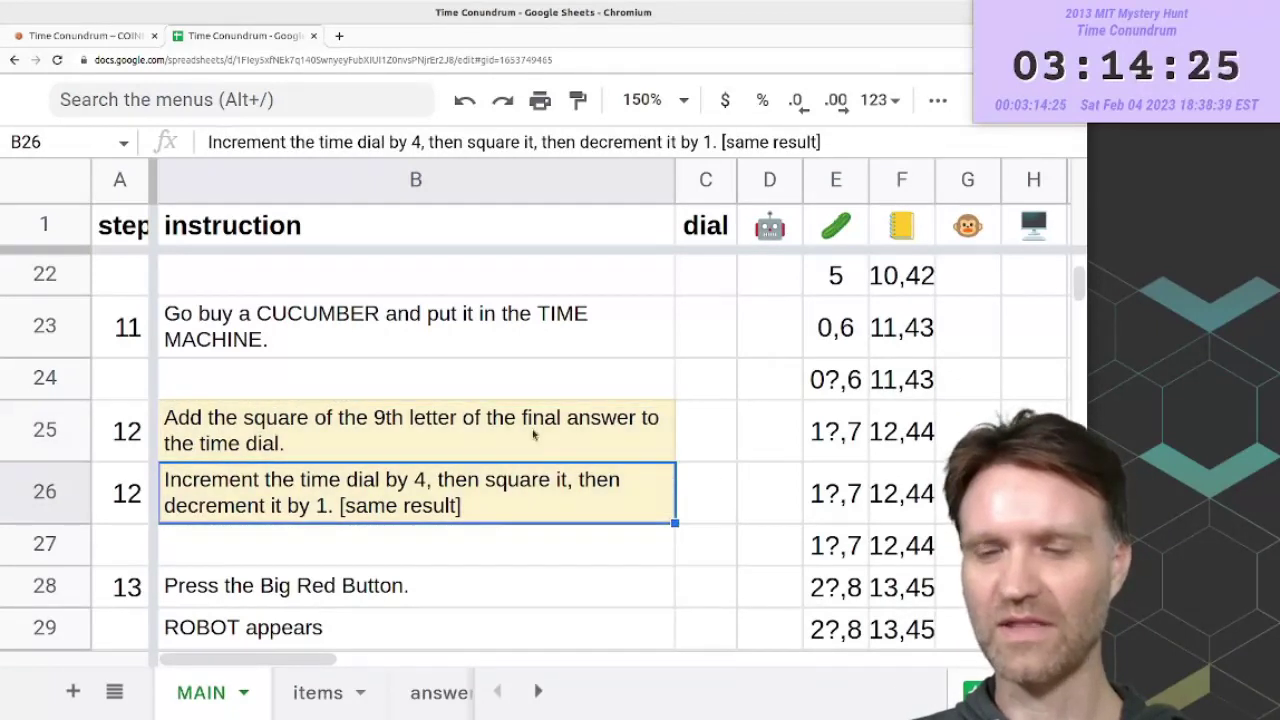
click(535, 437)
click(544, 485)
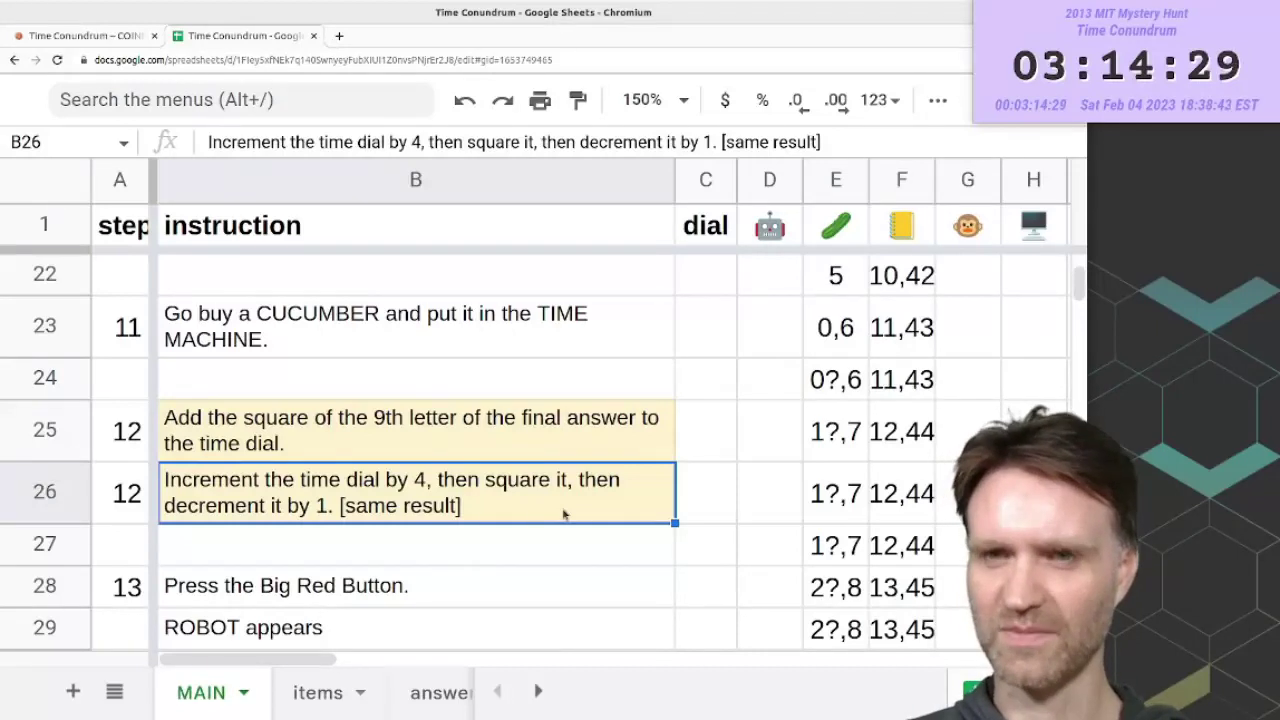
key(Down)
key(Down)
key(Right)
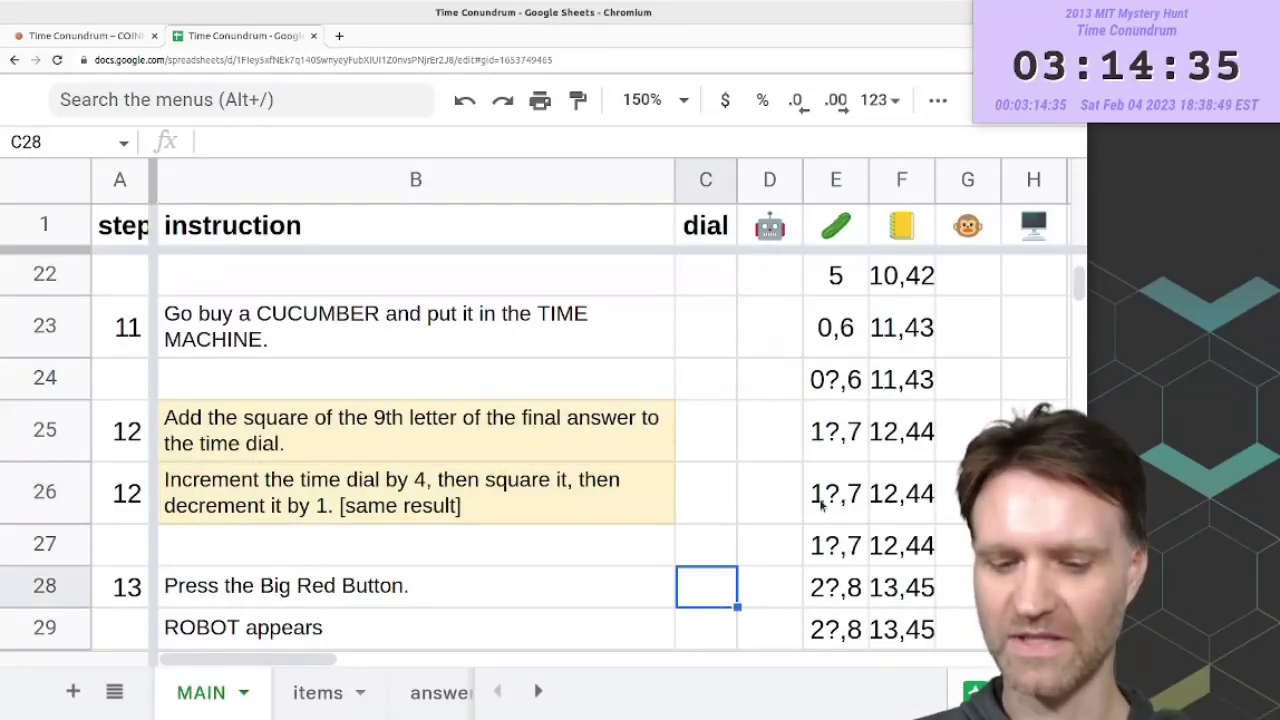
text(-6)
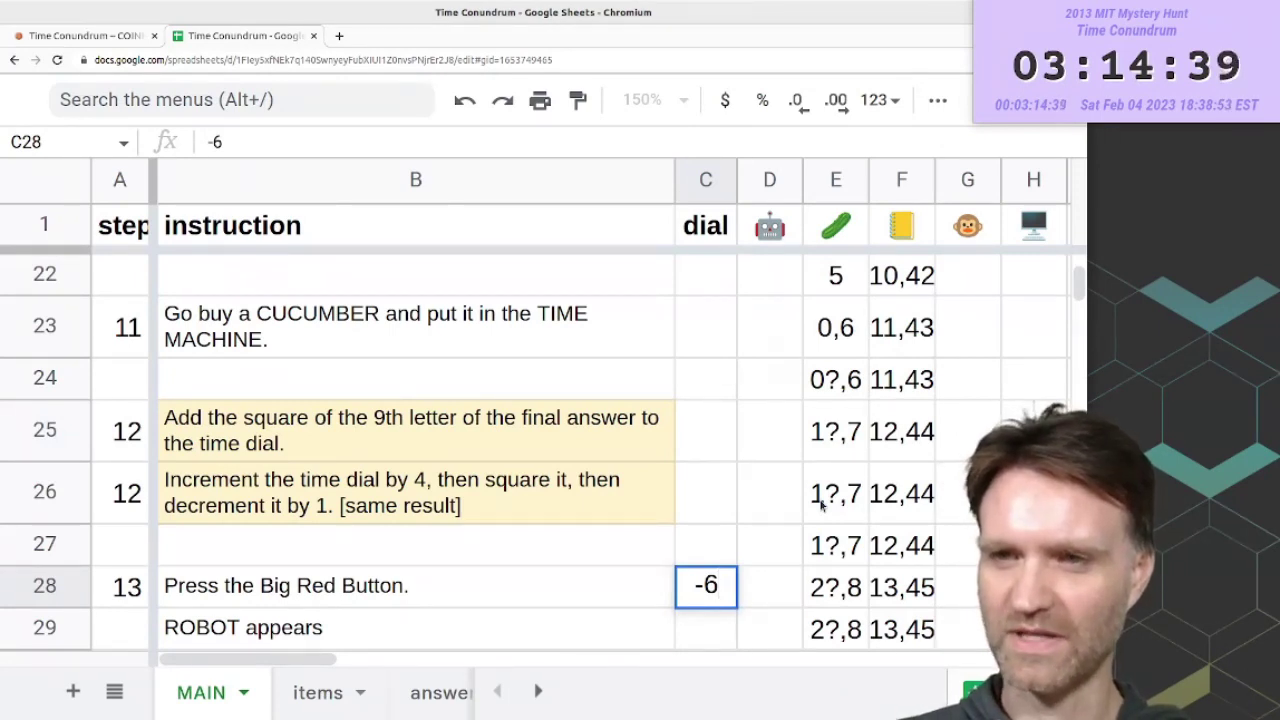
key(Return)
key(Up)
key(Up)
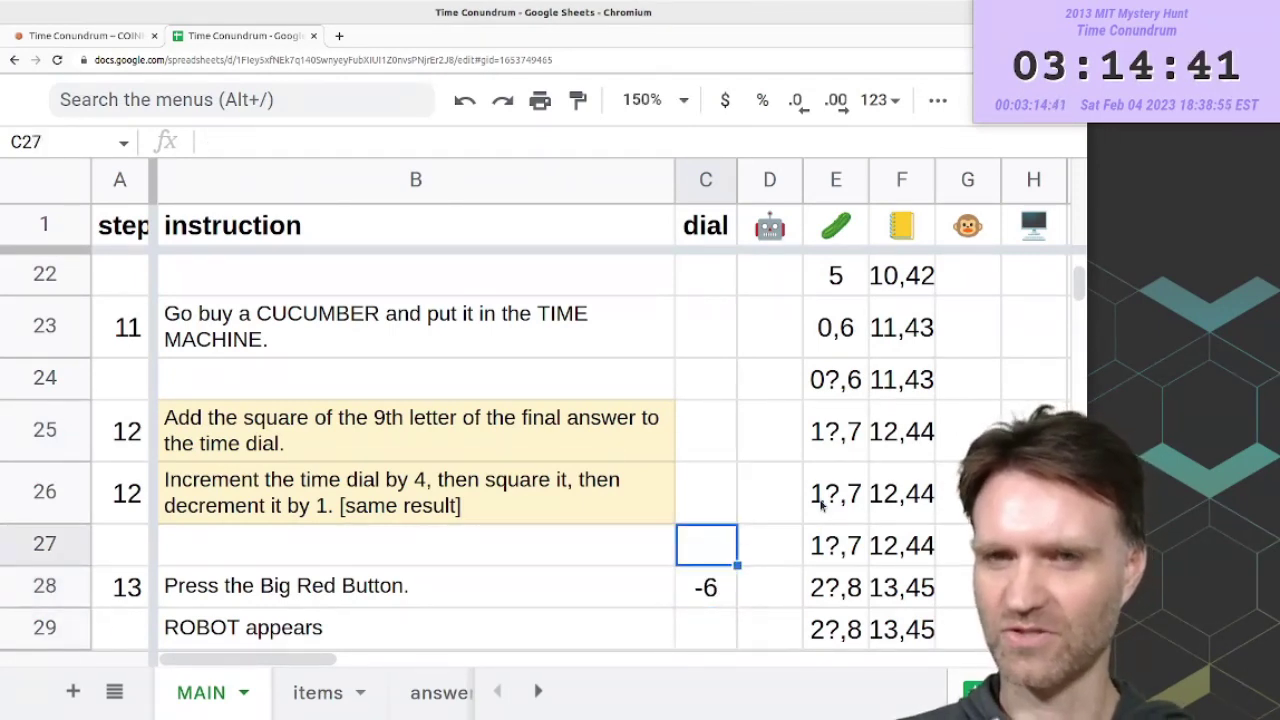
click(512, 486)
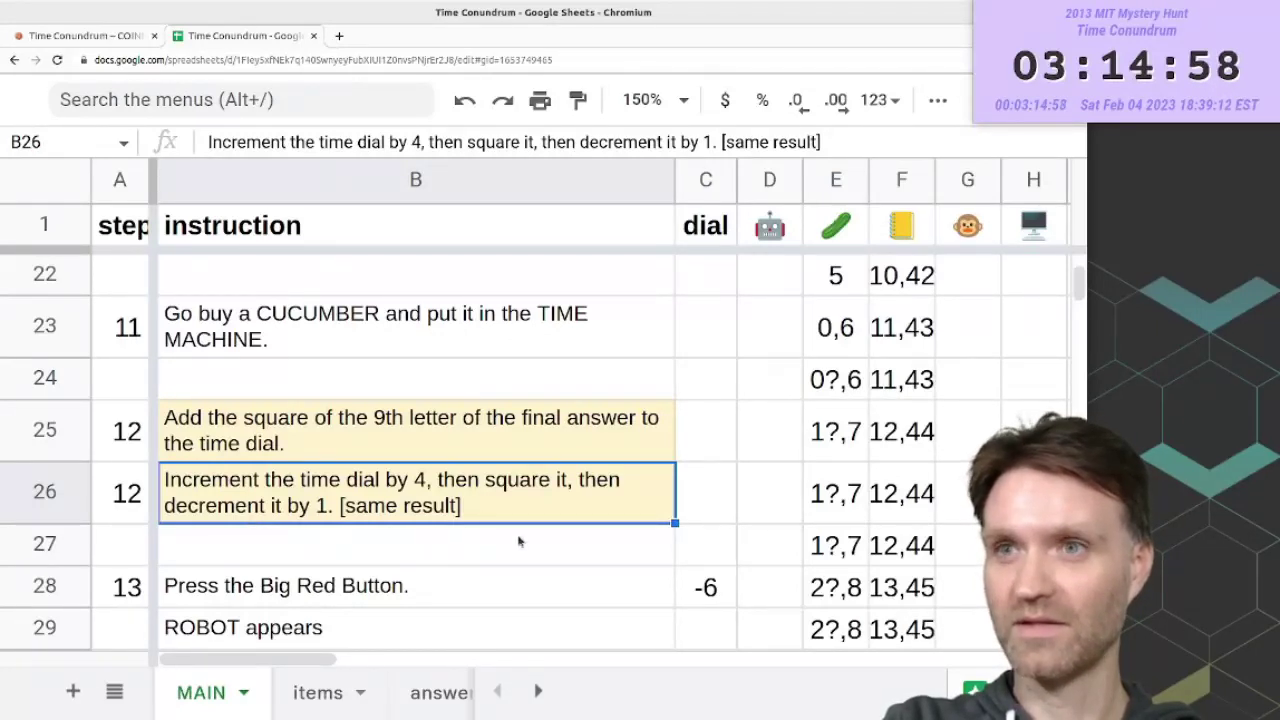
key(Right)
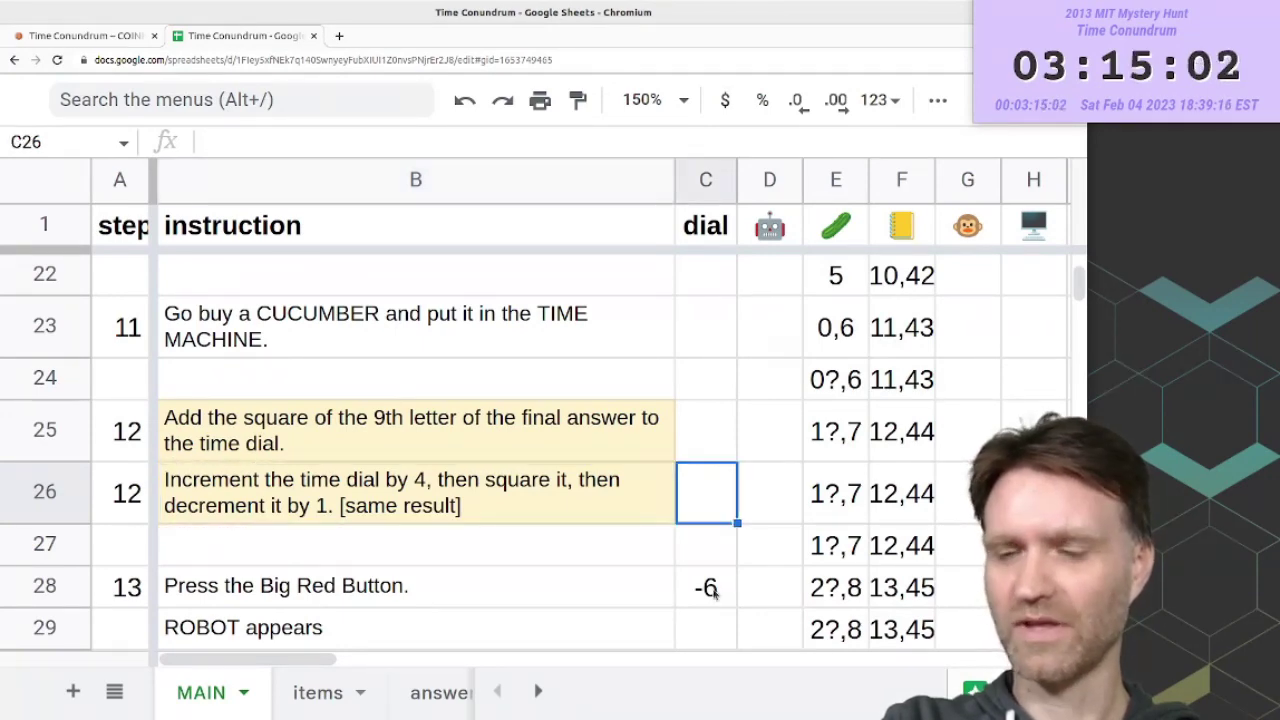
key(Down)
key(Down)
key(Delete)
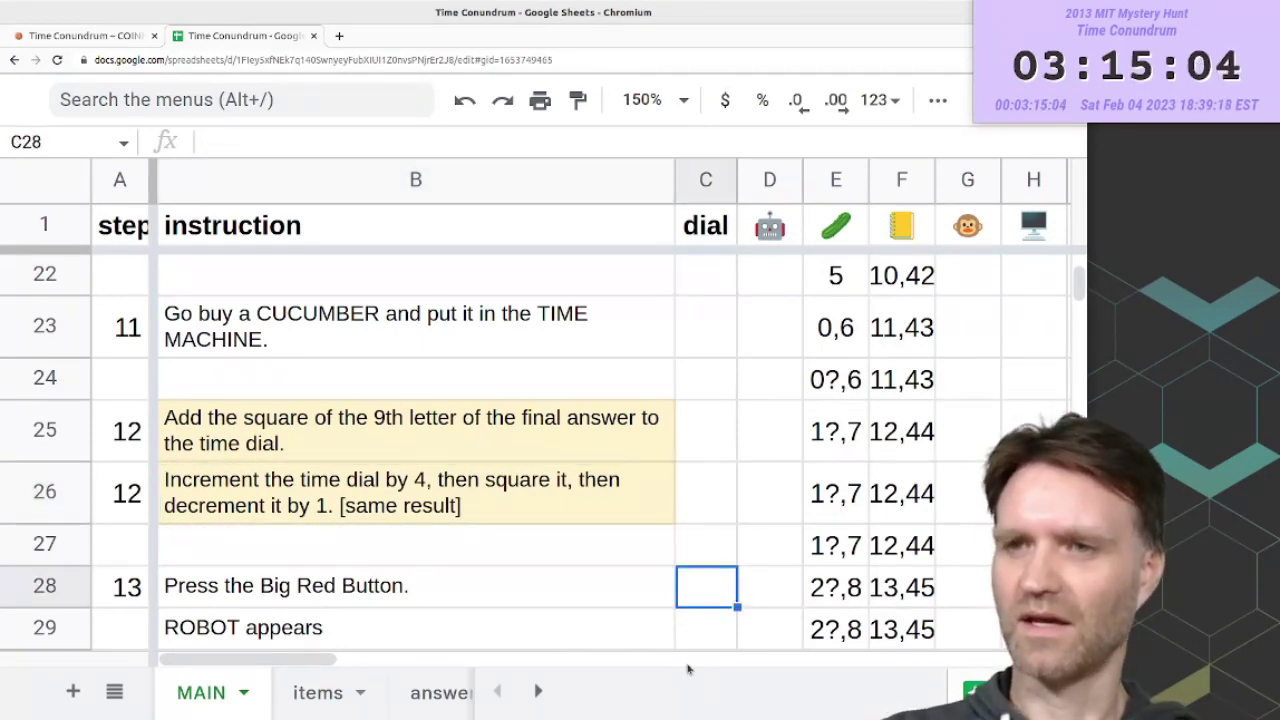
- Enter -6 as the dial value for step 11 and copy it into the row directly below
key(Up)
key(Up)
key(Up)
key(Up)
key(Down)
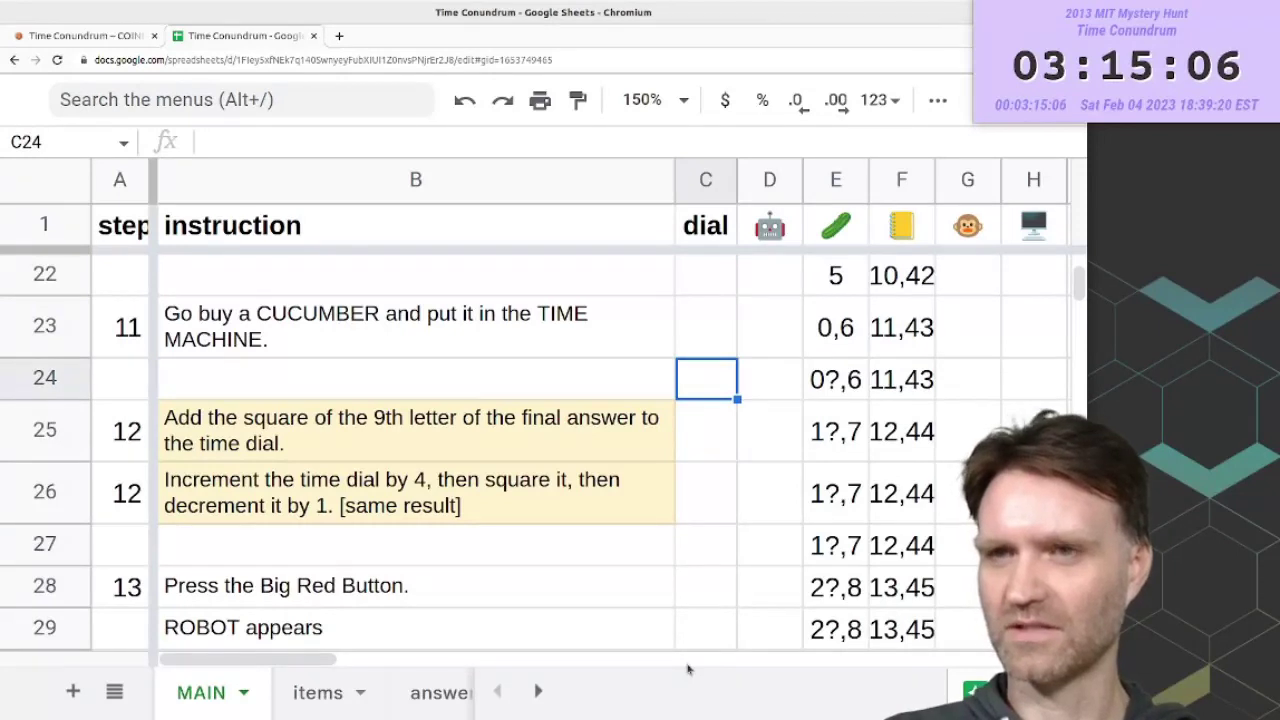
key(Up)
text(-6)
key(Return)
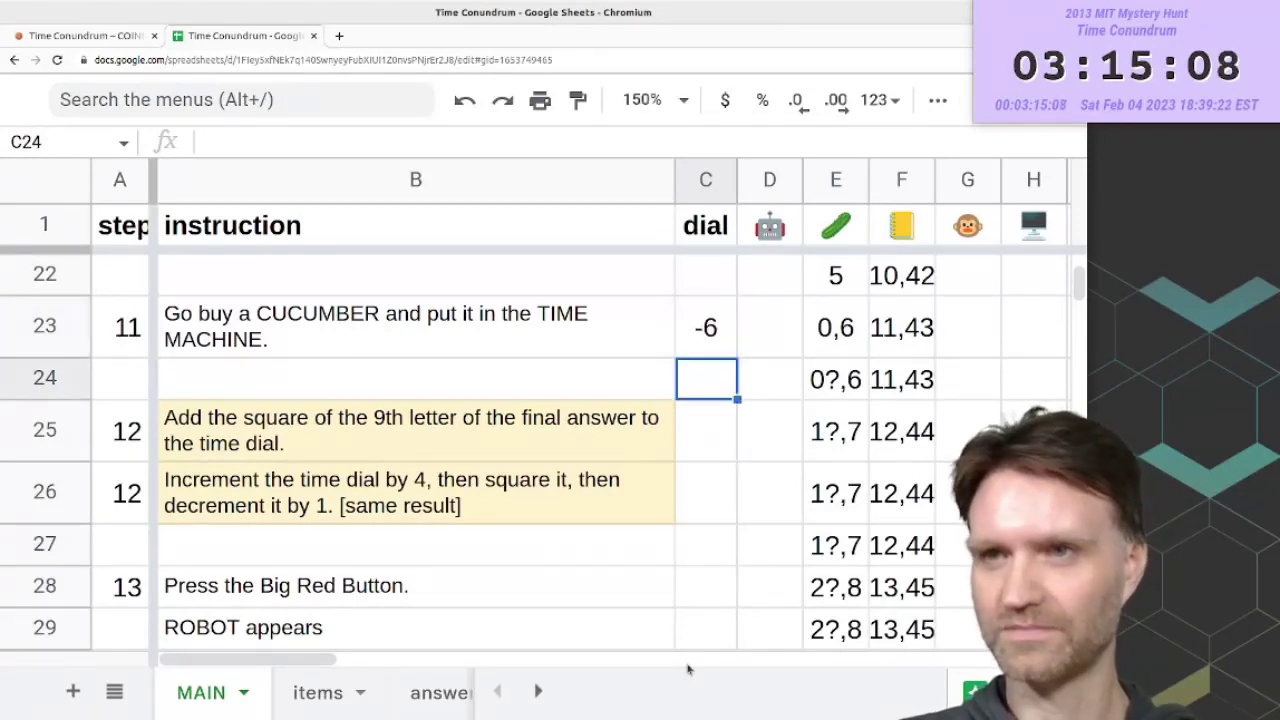
key(ctrl+d)
- Set the dial value to 3 for both versions of step 12
key(Down)
key(Down)
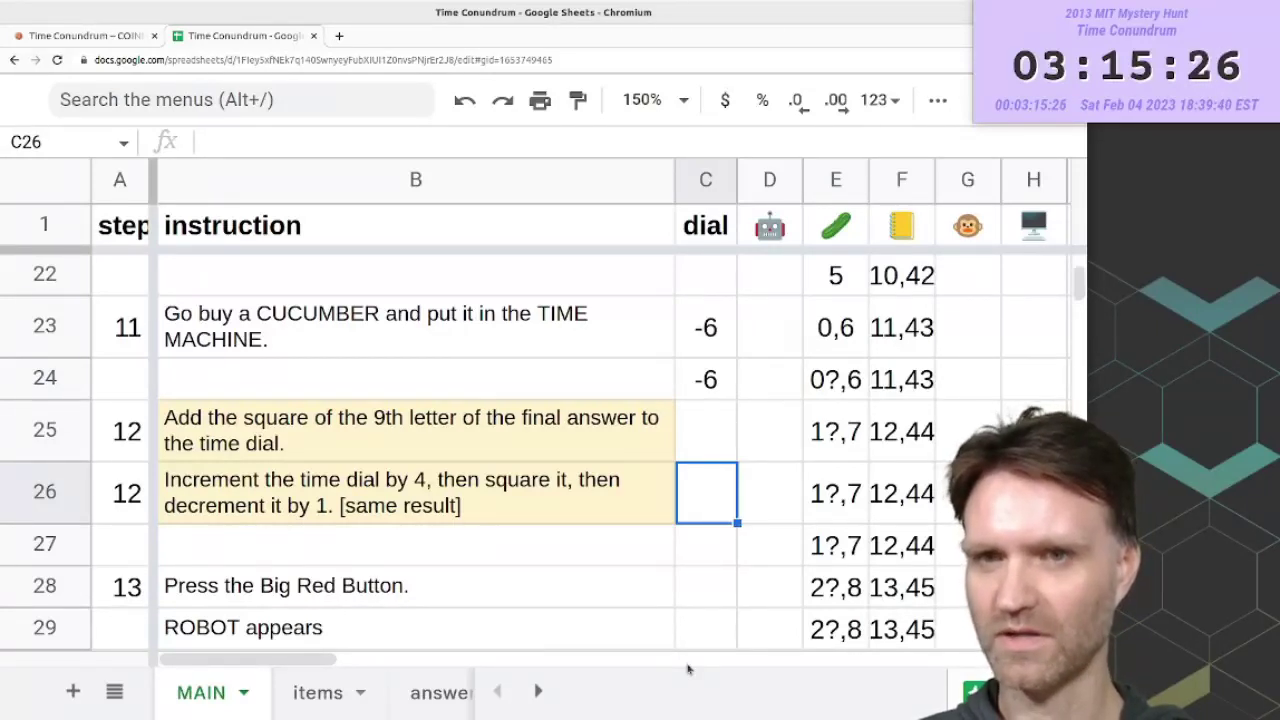
text(3)
key(Up)
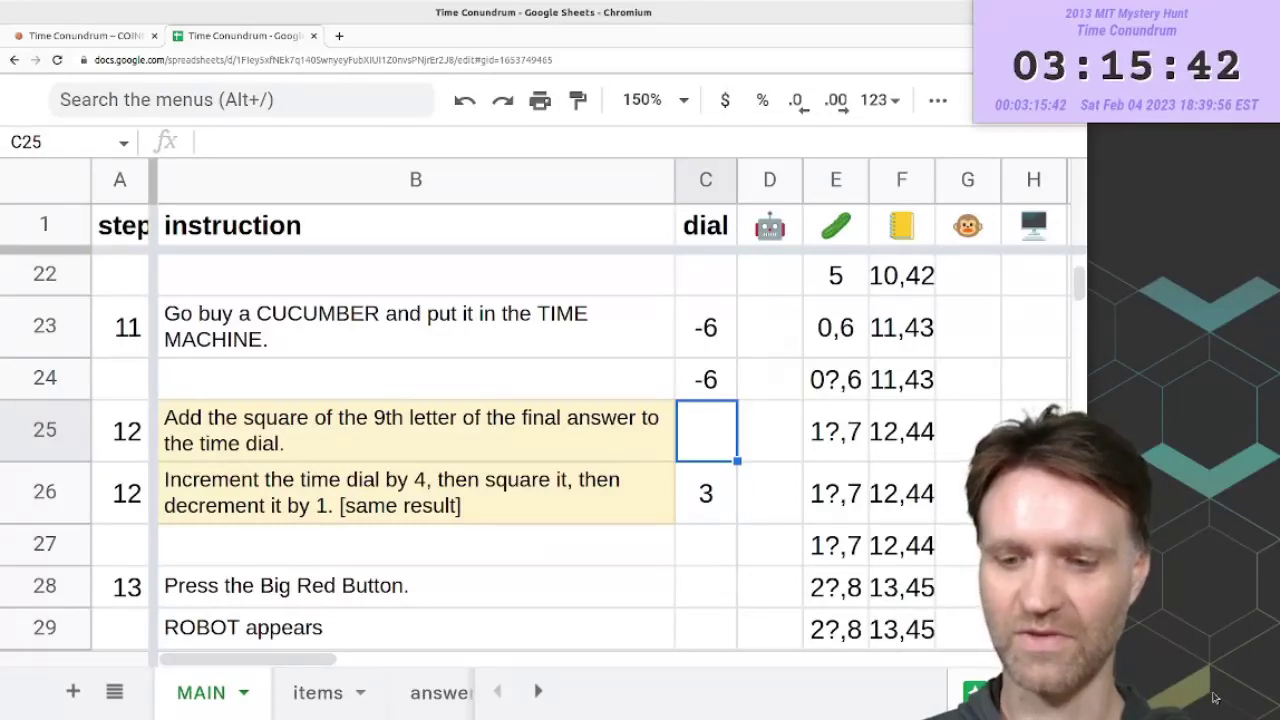
text(3)
key(Return)
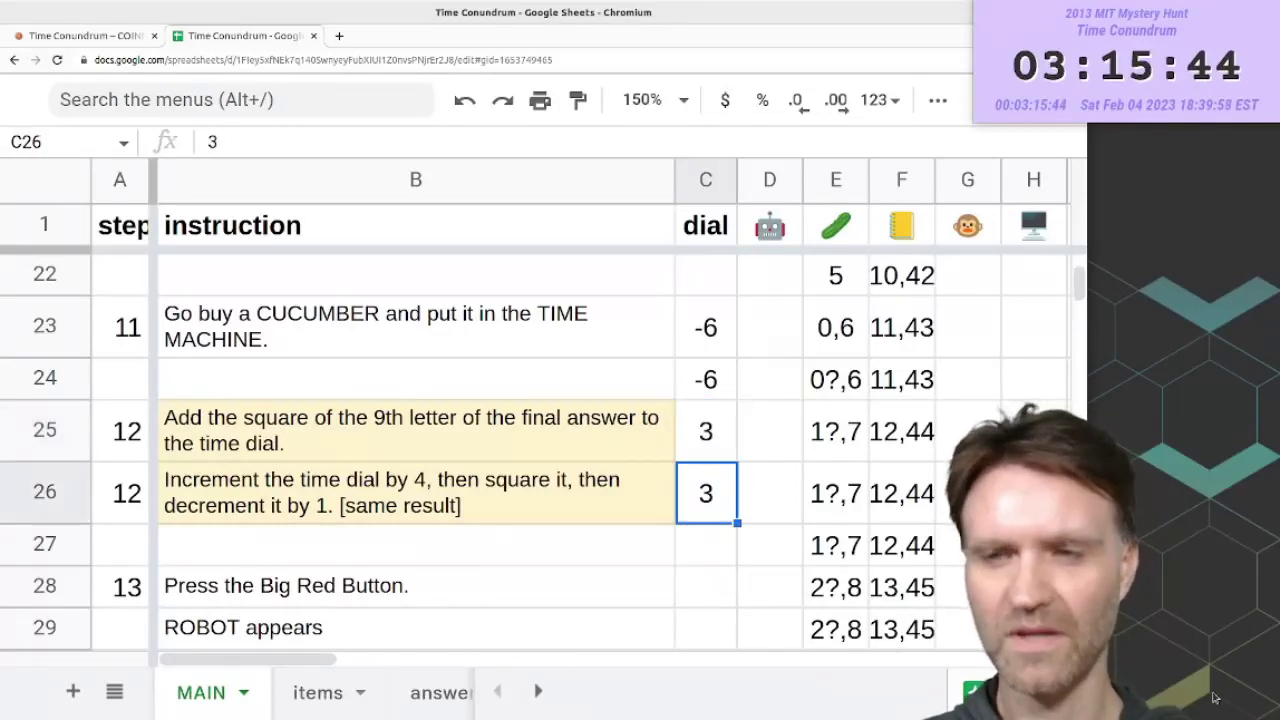
- Label the blank instruction row between steps 11 and 12 "DUCK acts"
key(Up)
key(Down)
key(Up)
key(Up)
key(Down)
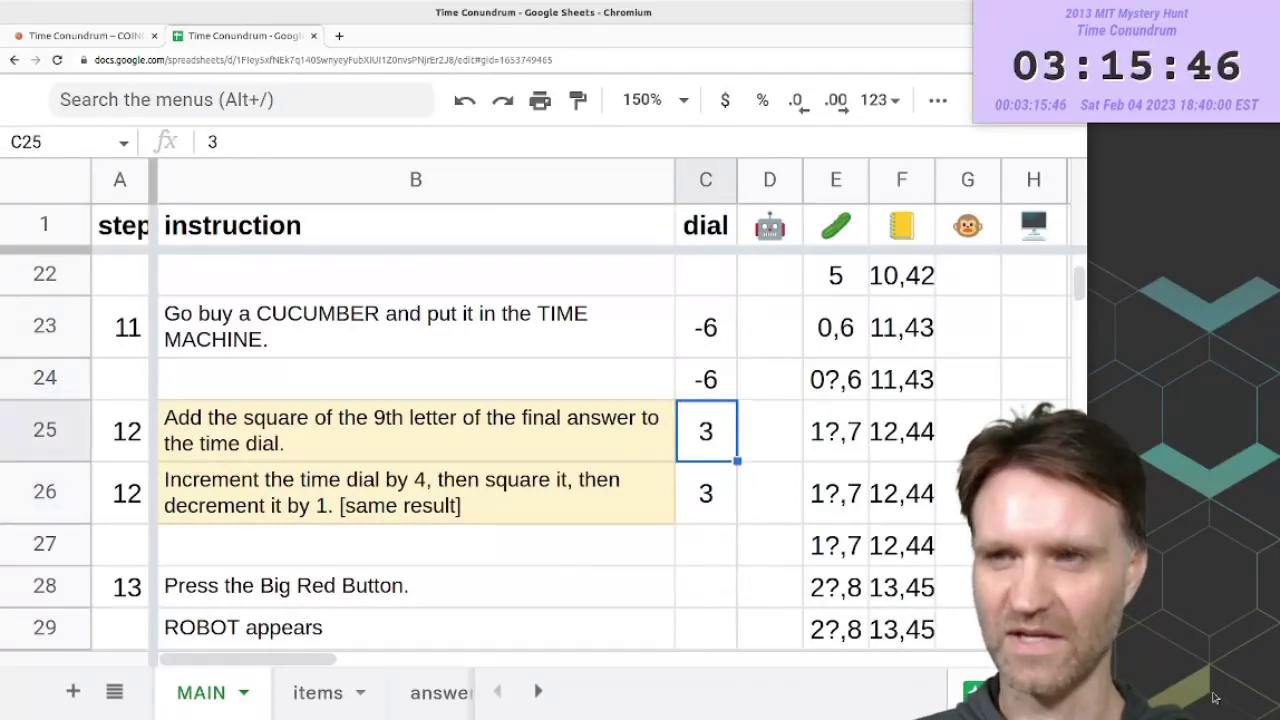
key(Up)
key(Left)
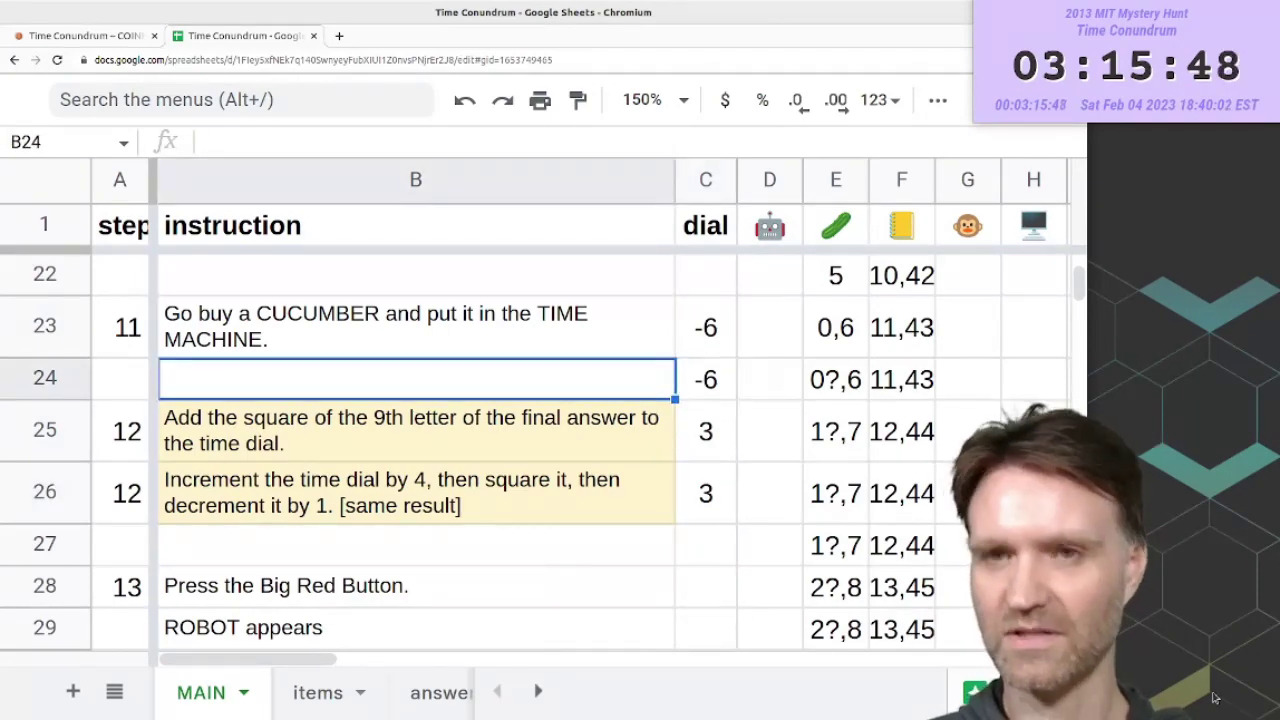
text(DUCK acts)
key(Return)
- Retype the CUCUMBER ages in the "DUCK acts" row, beginning with a 0 without its question mark
key(Right)
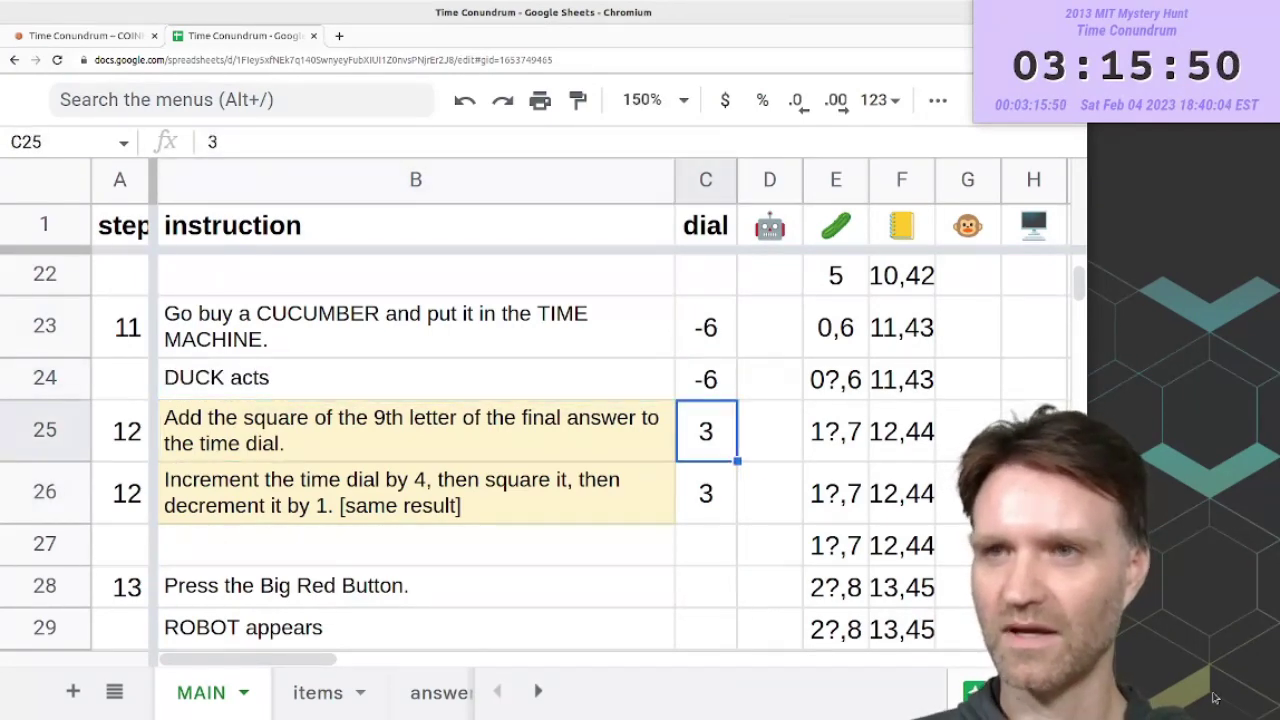
key(Up)
key(Up)
key(Up)
key(Down)
key(Down)
key(Right)
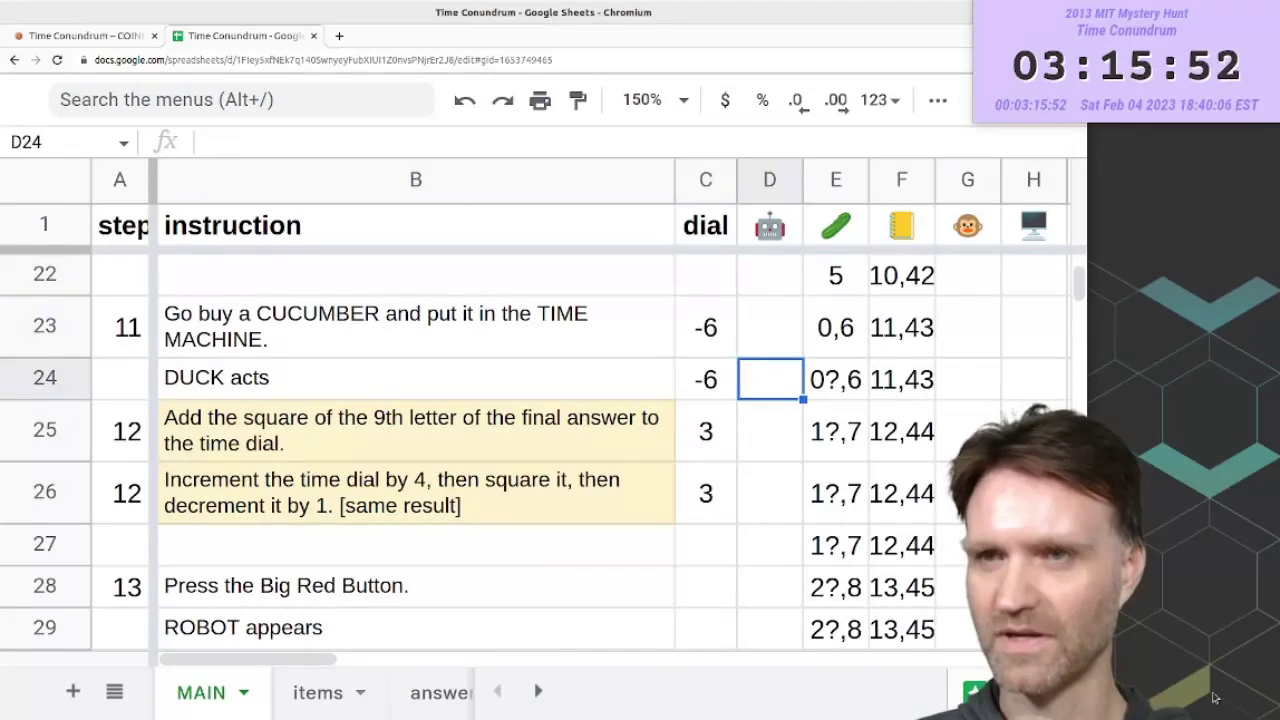
key(Right)
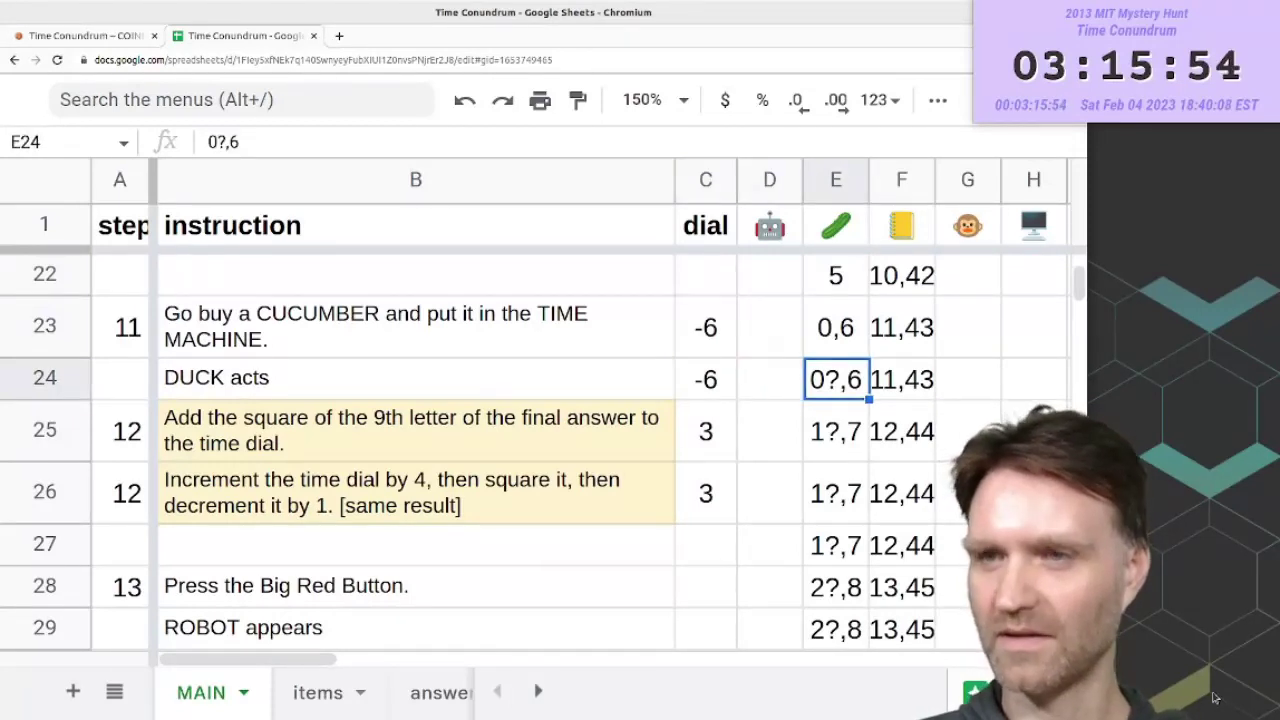
text(0,)
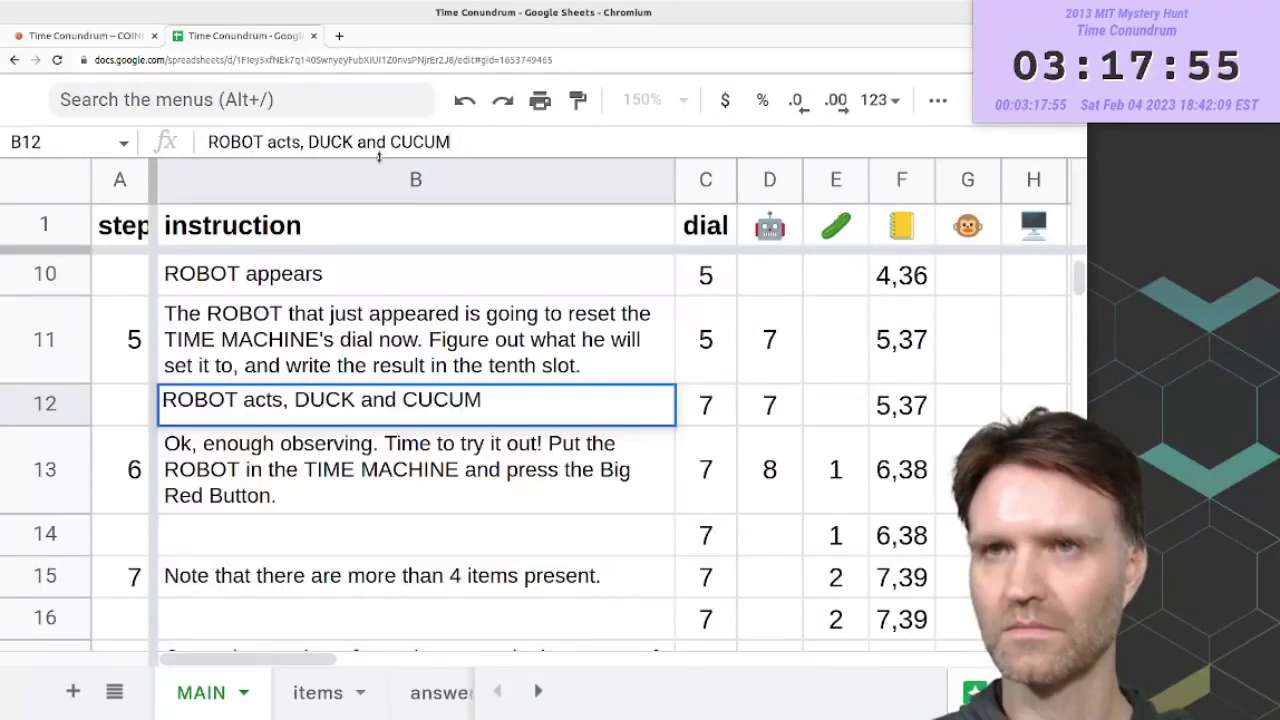
- Complete the event note below step 5 as "ROBOT acts, DUCK and CUCUMBER appear"
text(BER appear)
key(Return)
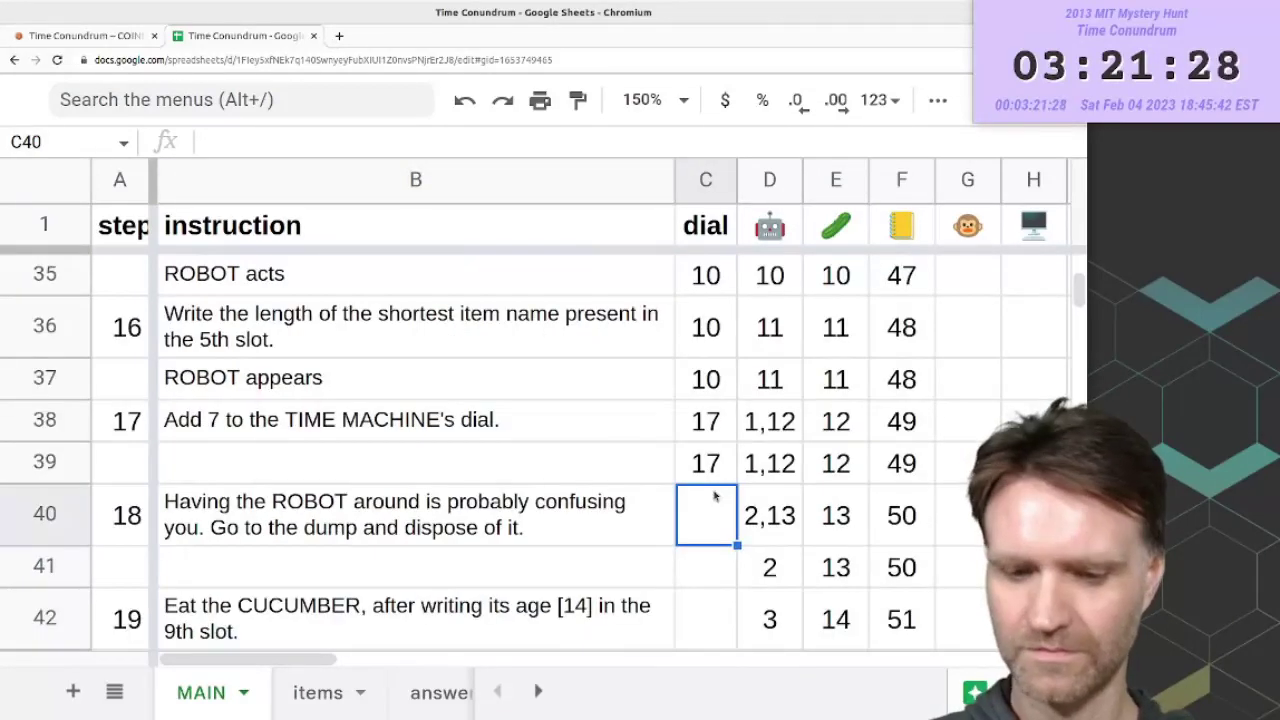
- Enter 17 as the dial value for step 18
text(17)
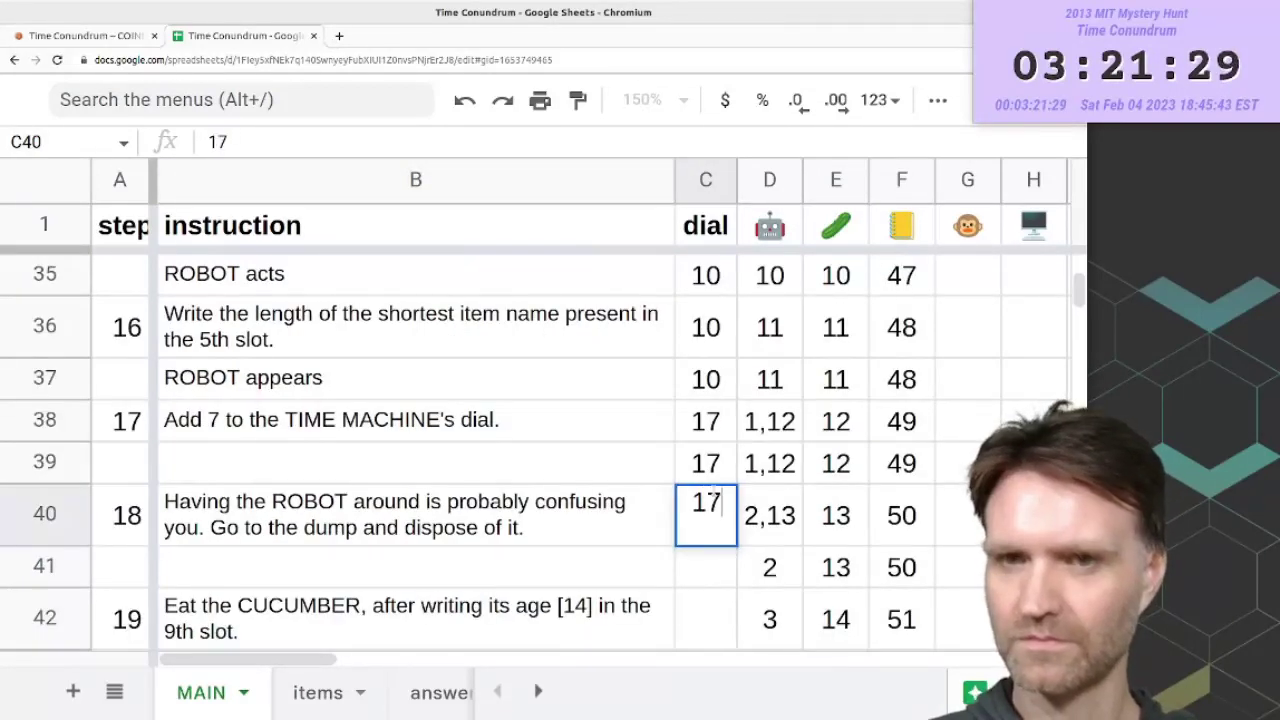
key(Return)
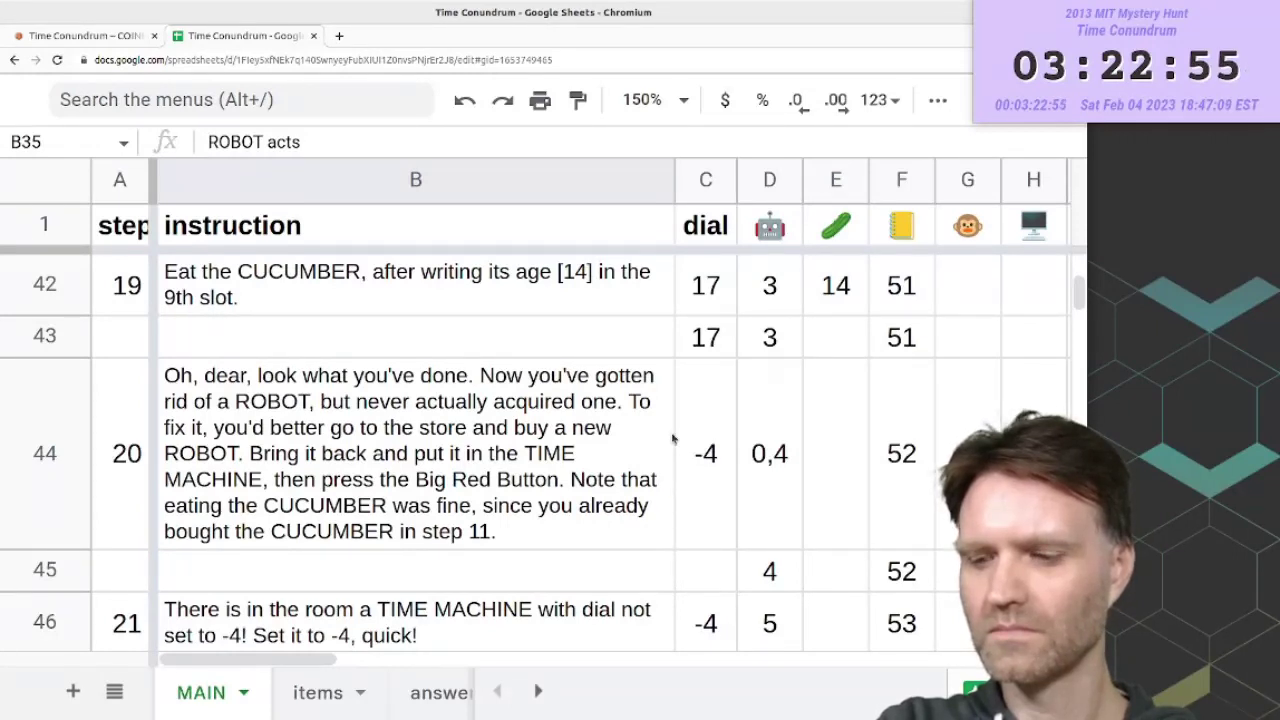
- Review the instructions for step 20 and the final part of step 32, and look back over steps 23 to 28
click(648, 430)
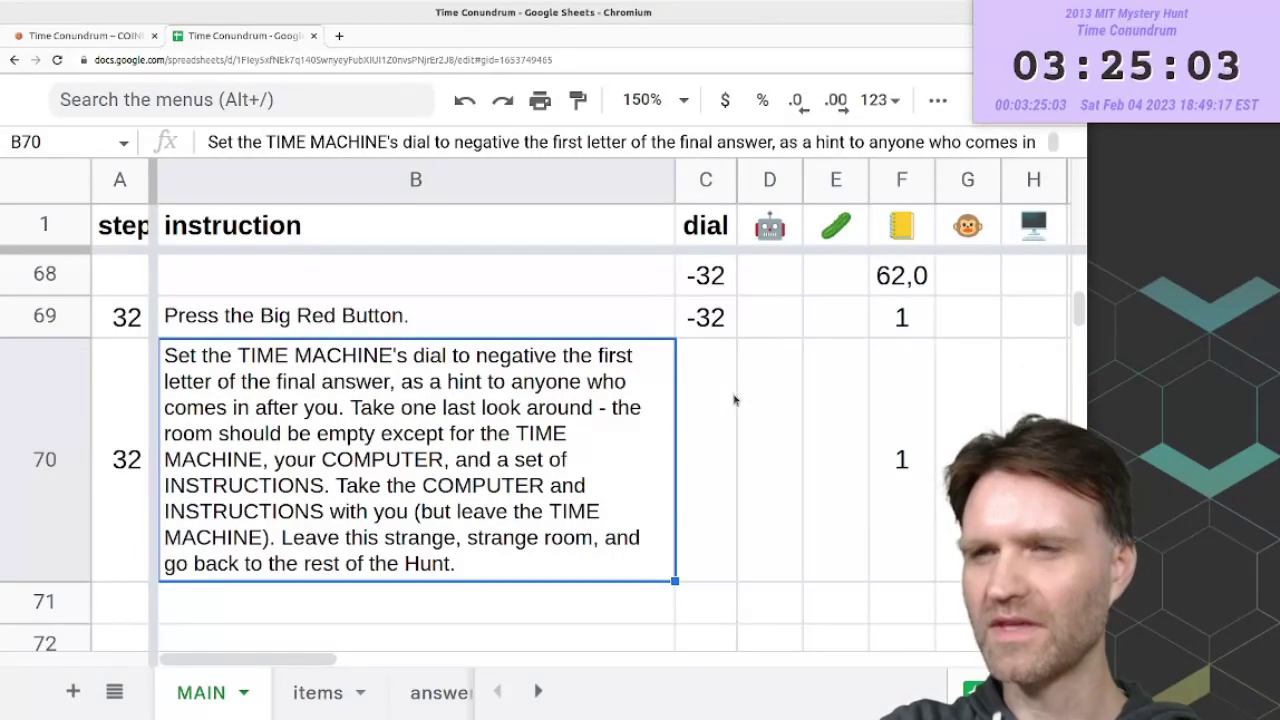
click(693, 442)
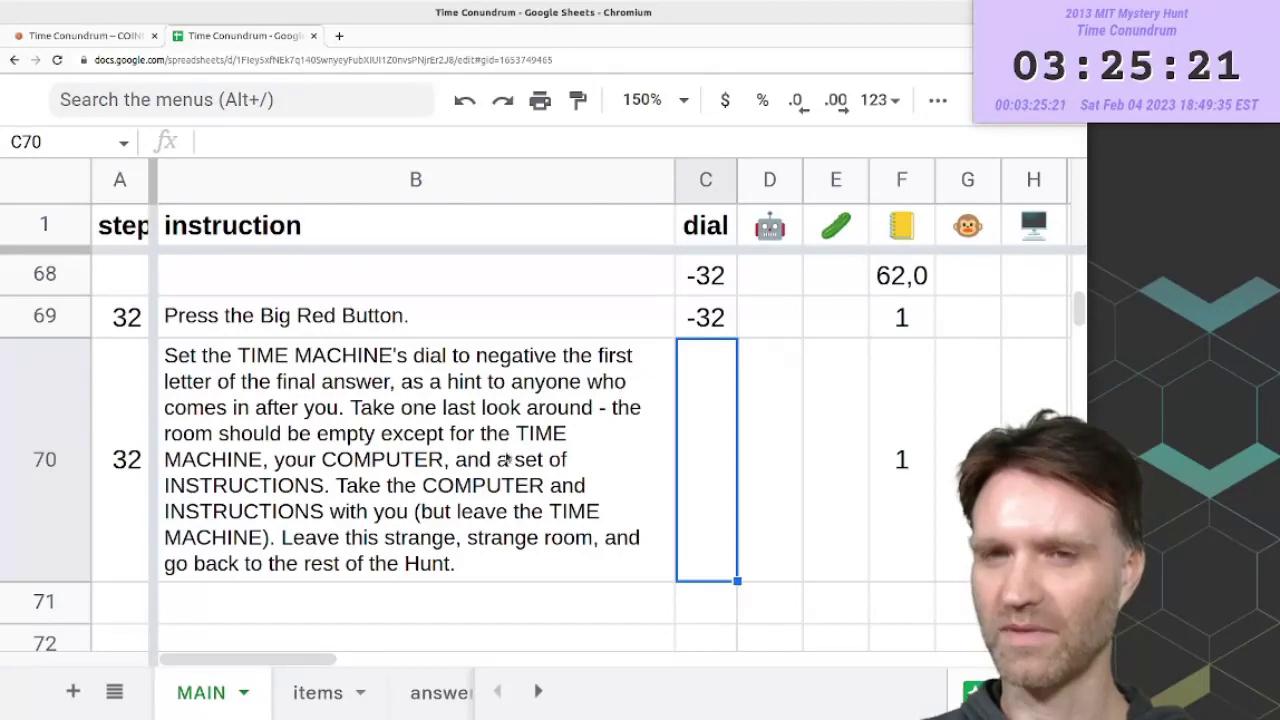
click(458, 456)
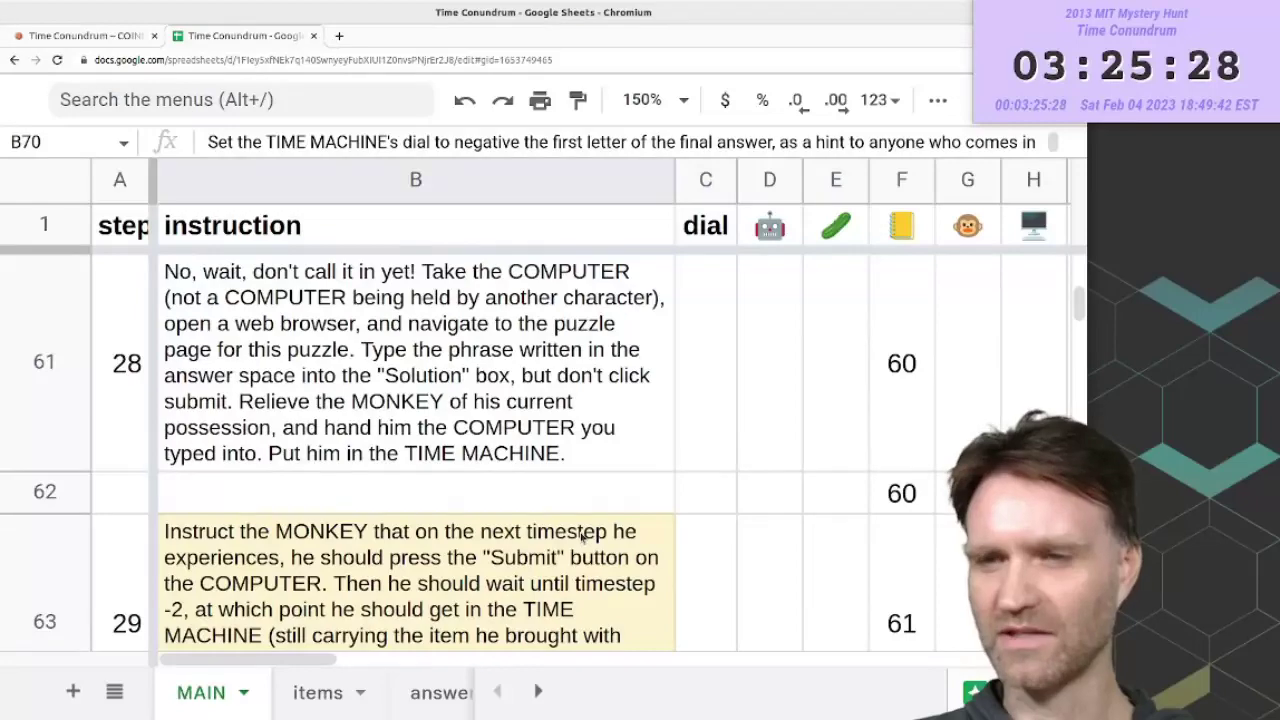
scroll(586, 536, up, 5)
scroll(583, 537, up, 5)
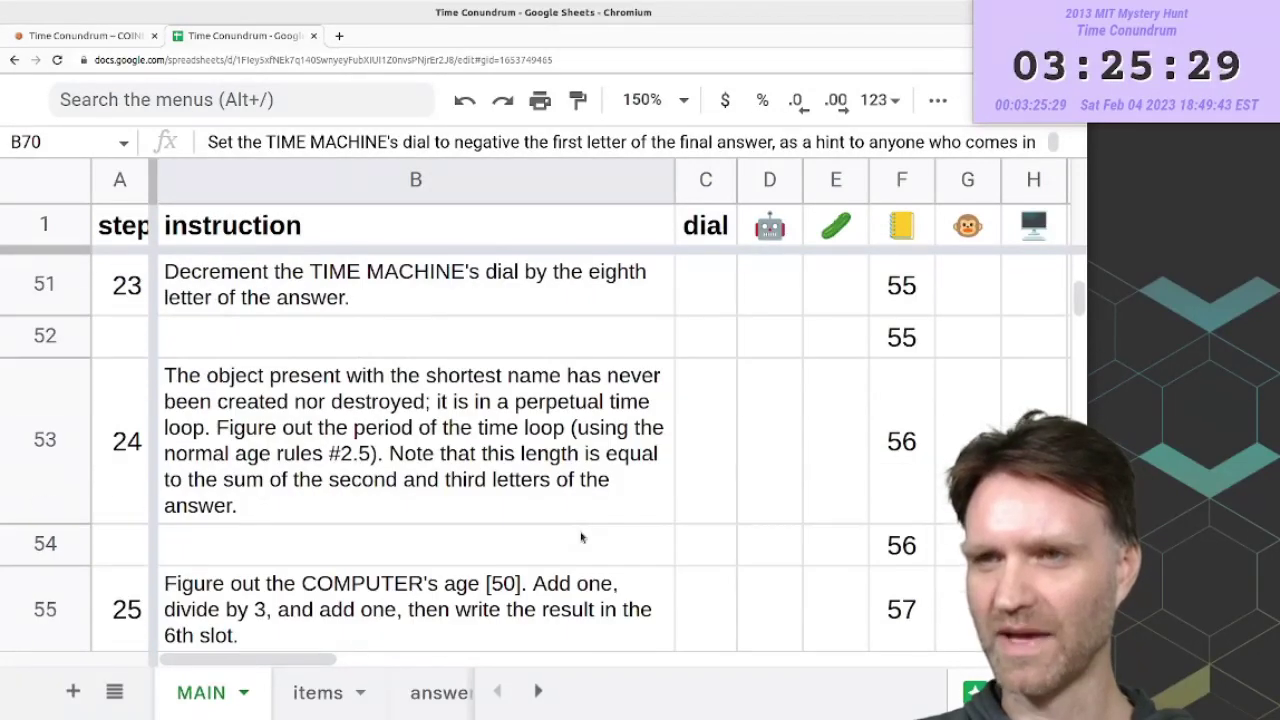
scroll(581, 538, down, 12)
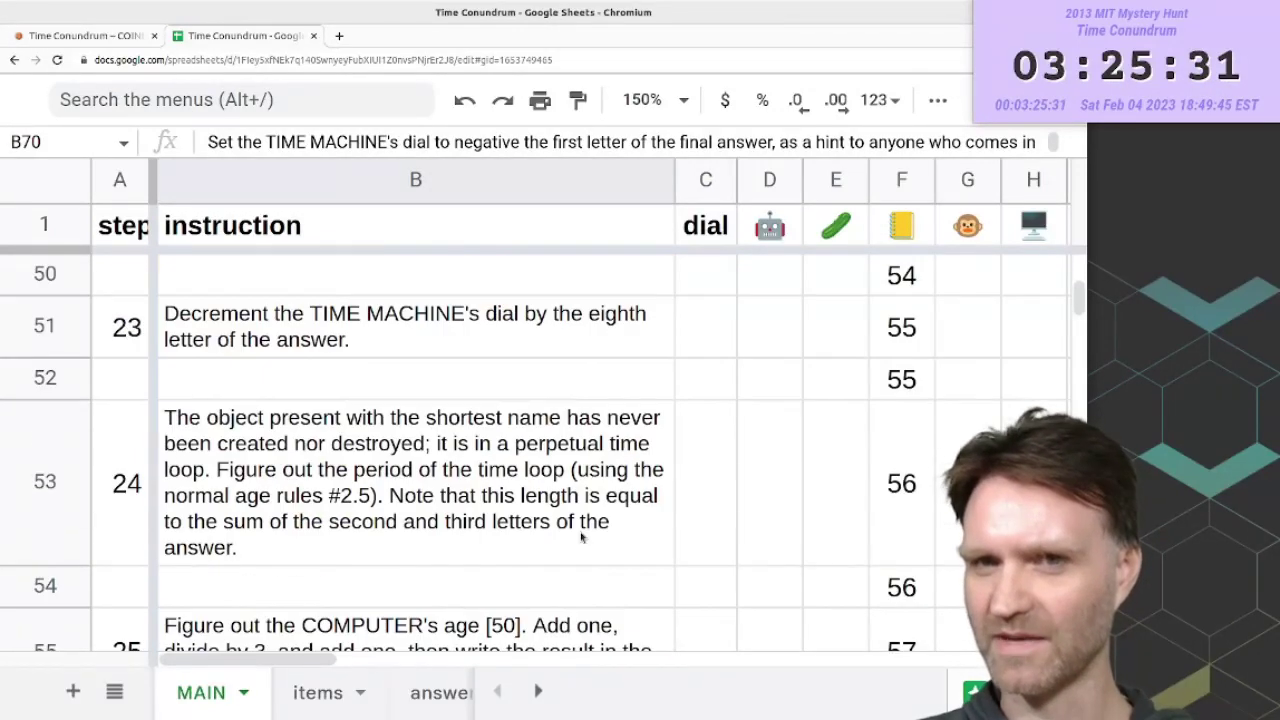
- Review the instructions, dial values and ROBOT and CUCUMBER ages from step 15 through step 20
scroll(581, 538, up, 3)
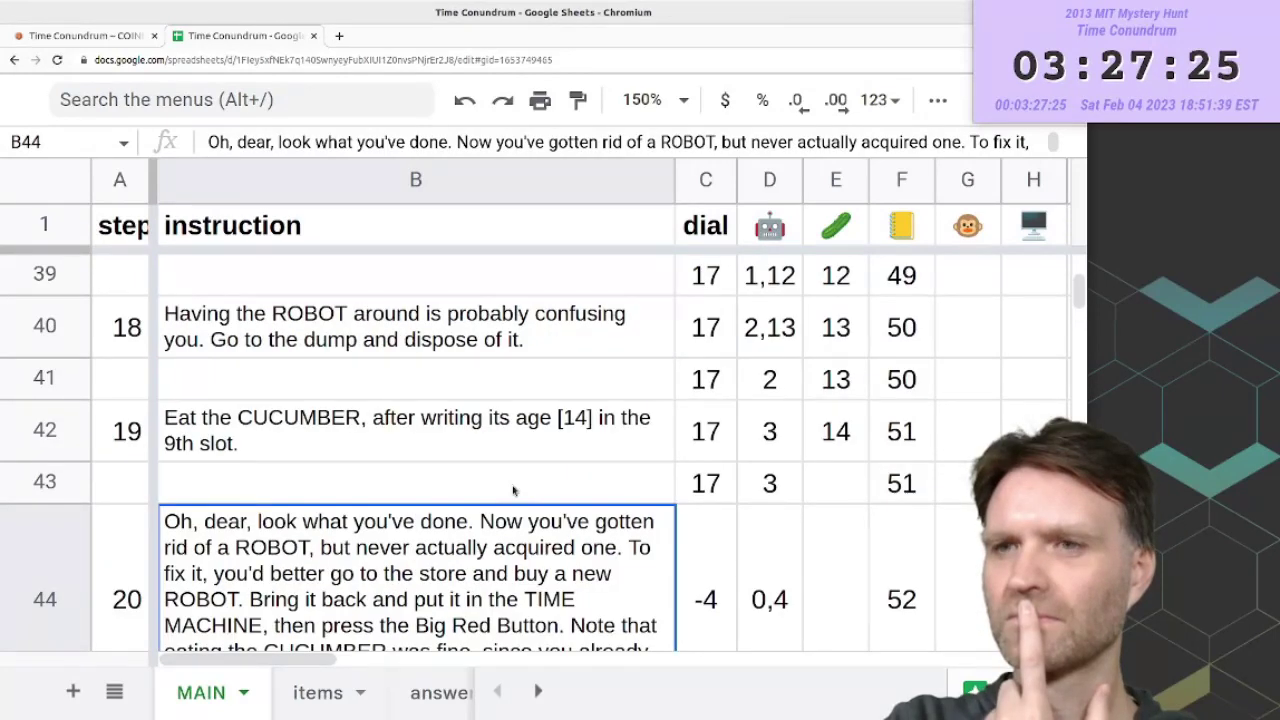
scroll(513, 490, down, 1)
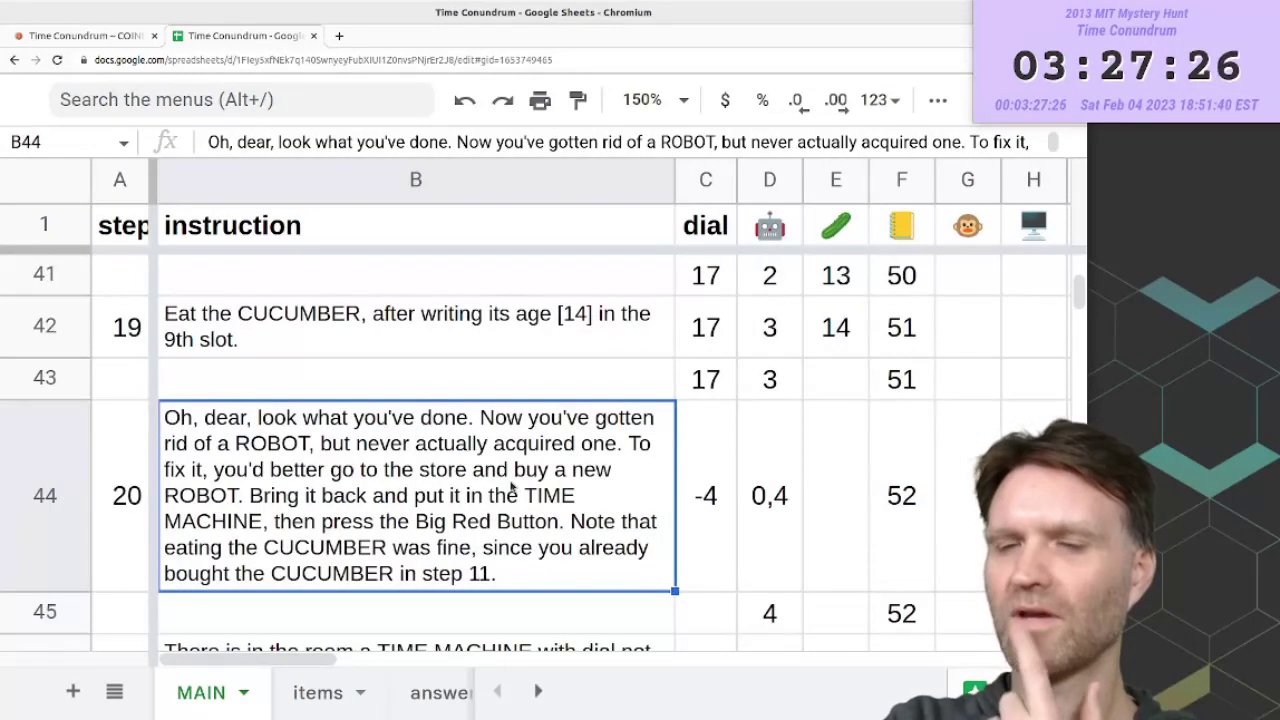
scroll(510, 484, down, 3)
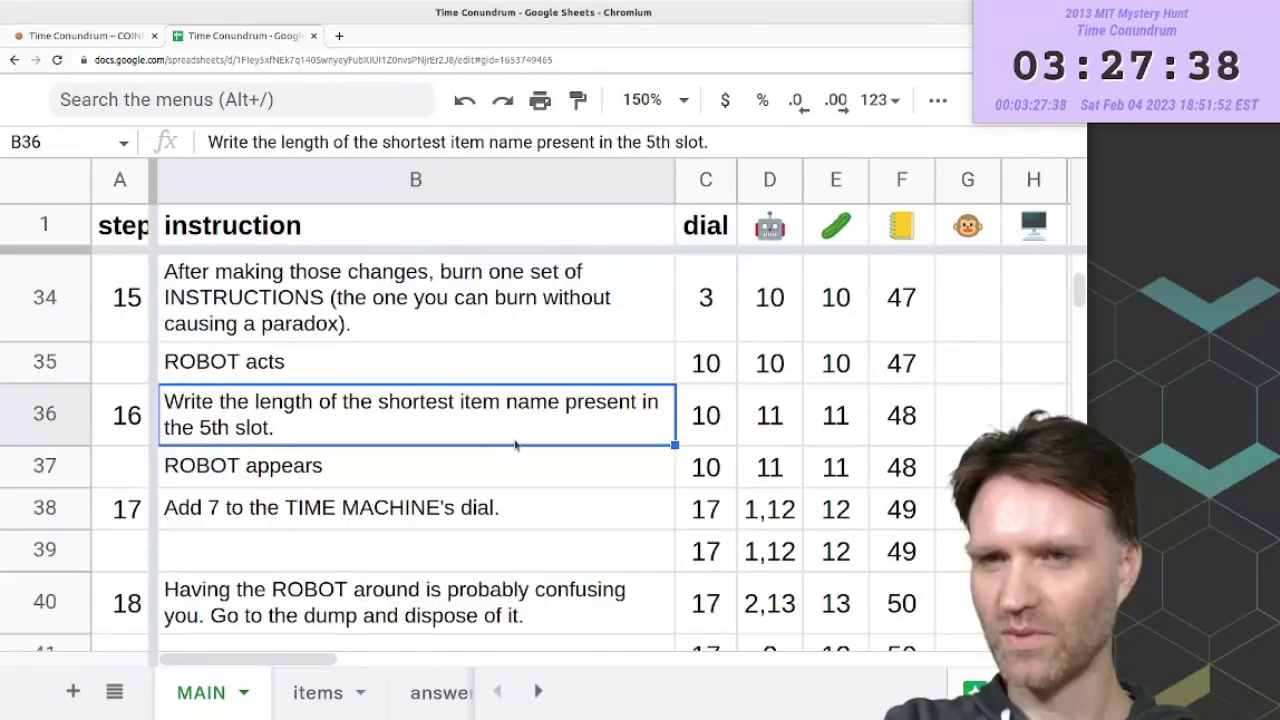
click(700, 362)
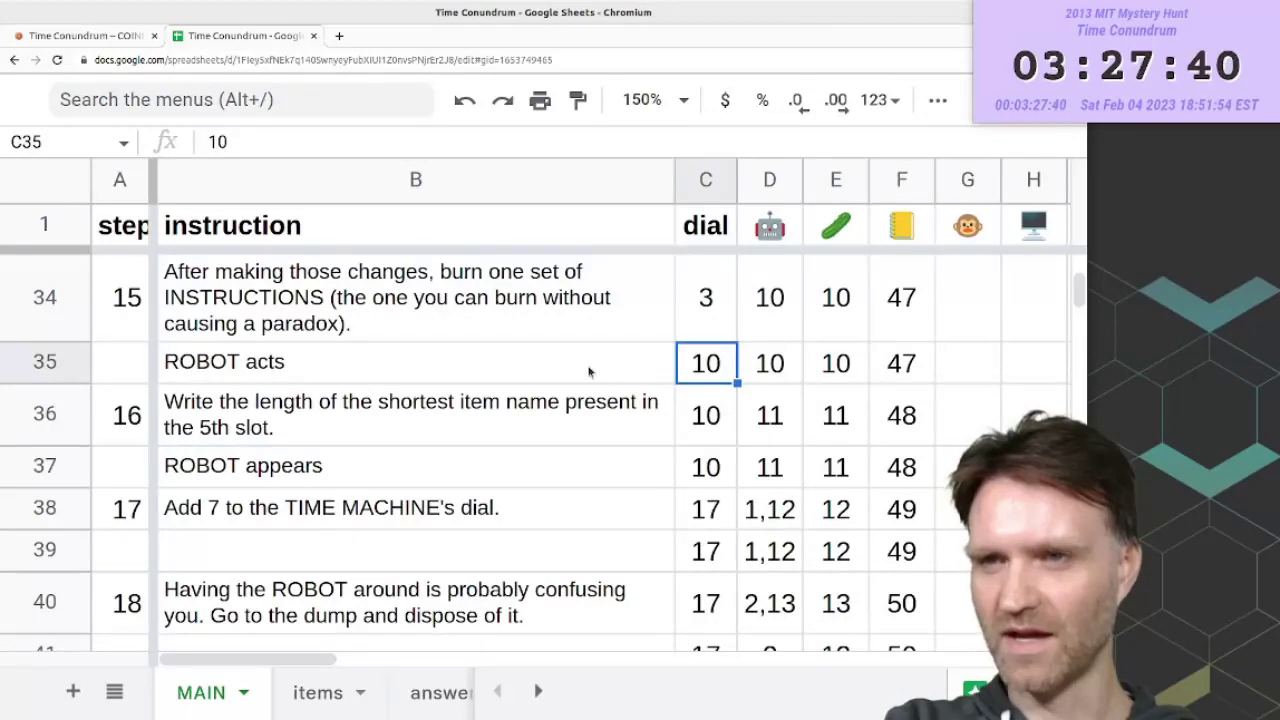
scroll(590, 370, down, 1)
scroll(588, 371, down, 3)
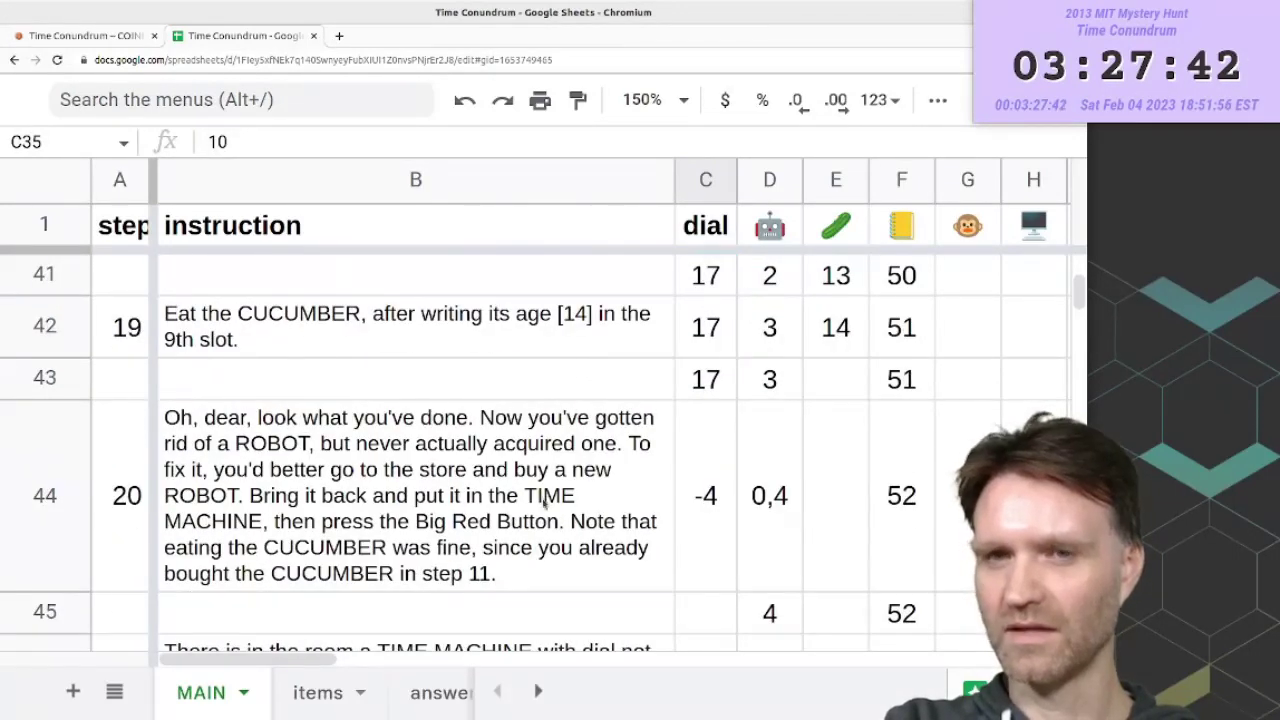
click(726, 523)
click(612, 551)
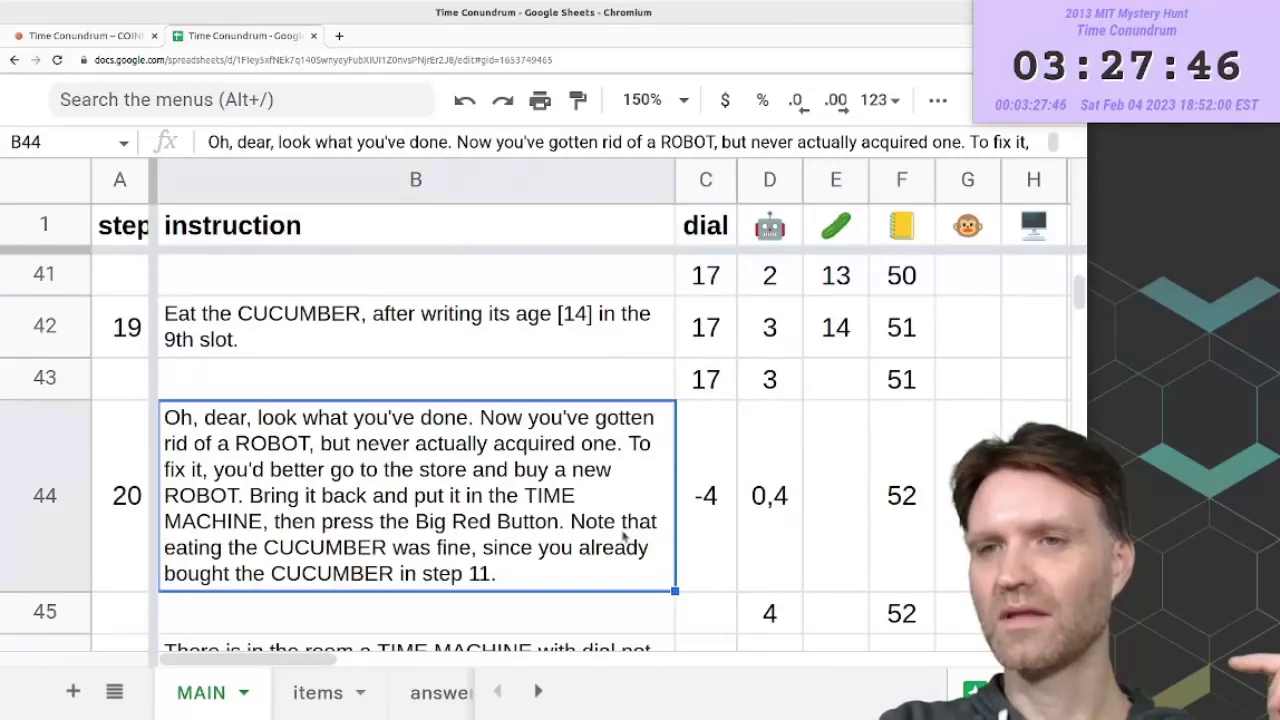
scroll(620, 520, down, 1)
scroll(618, 508, down, 3)
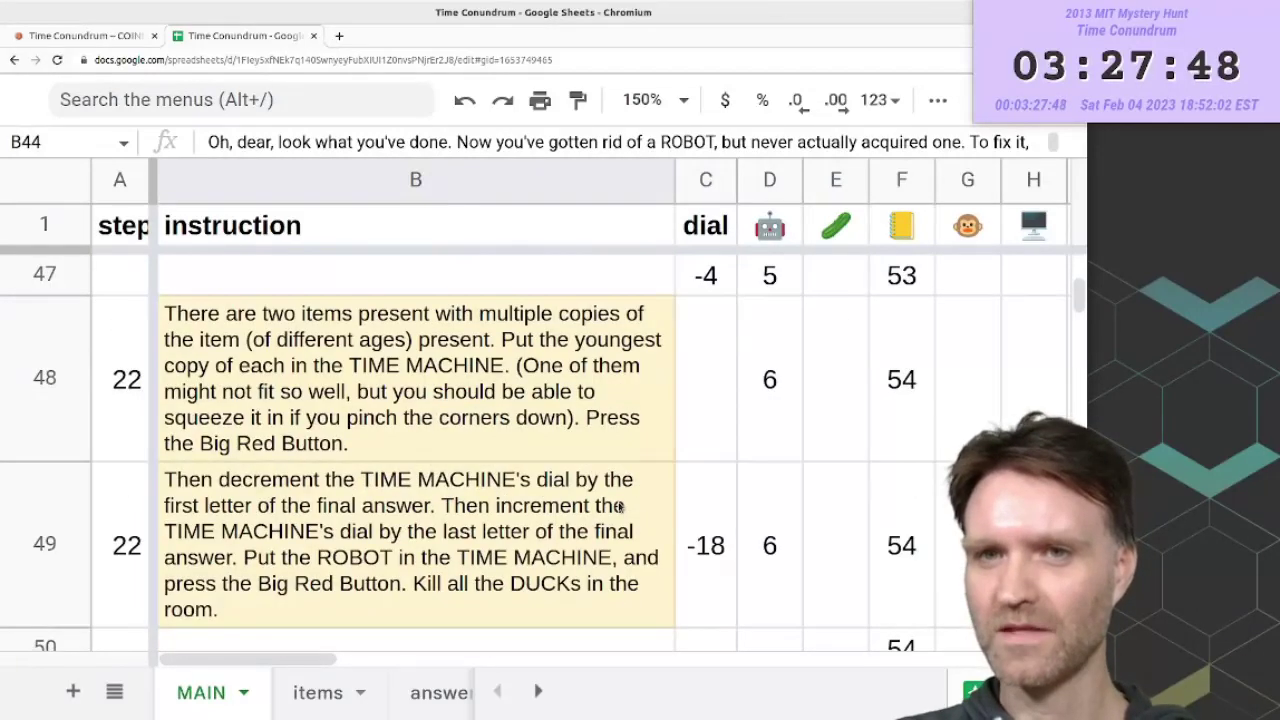
- Examine both parts of step 22 and trace the TIME MACHINE's dial back through steps 17 to 20
click(498, 530)
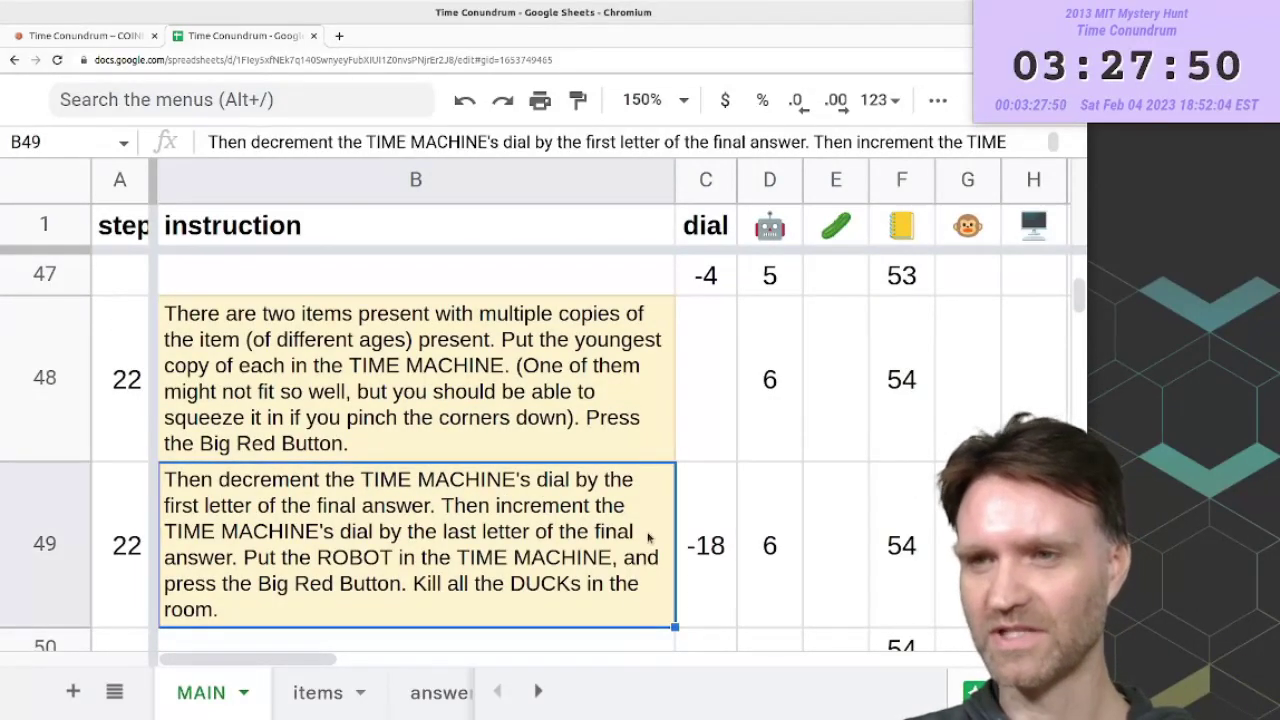
click(628, 443)
click(697, 435)
scroll(640, 440, up, 5)
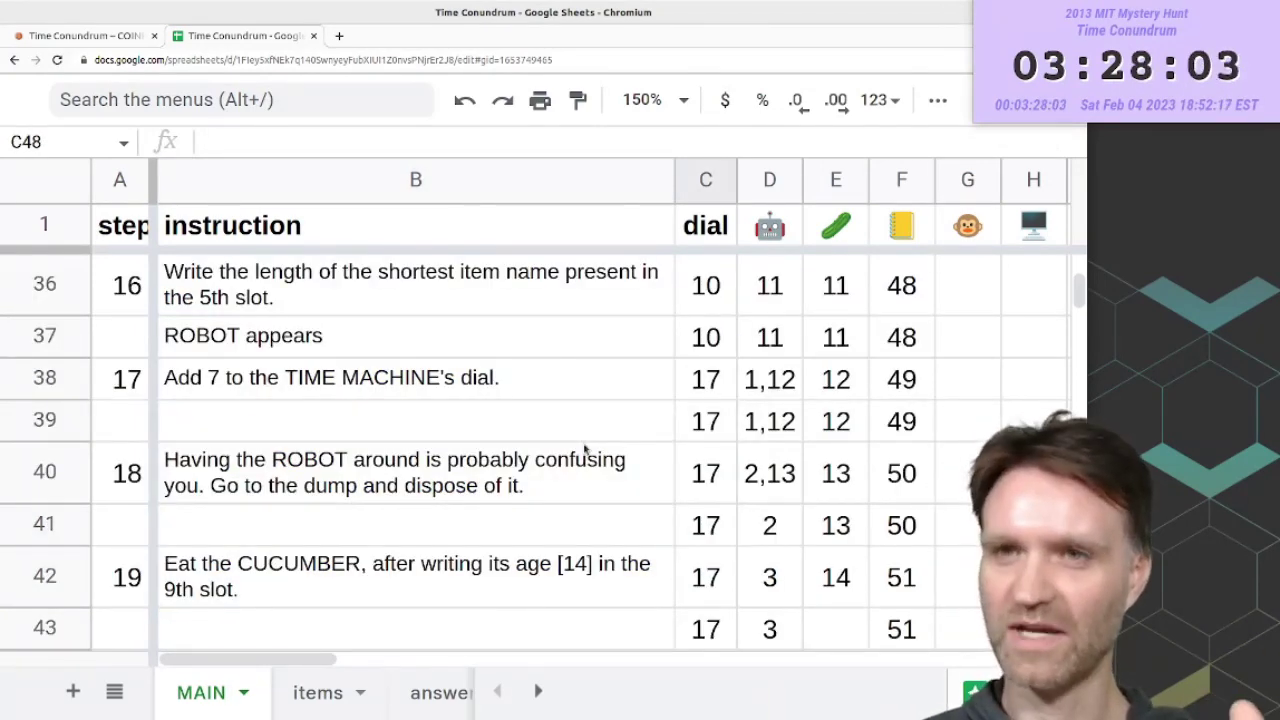
click(590, 386)
click(662, 420)
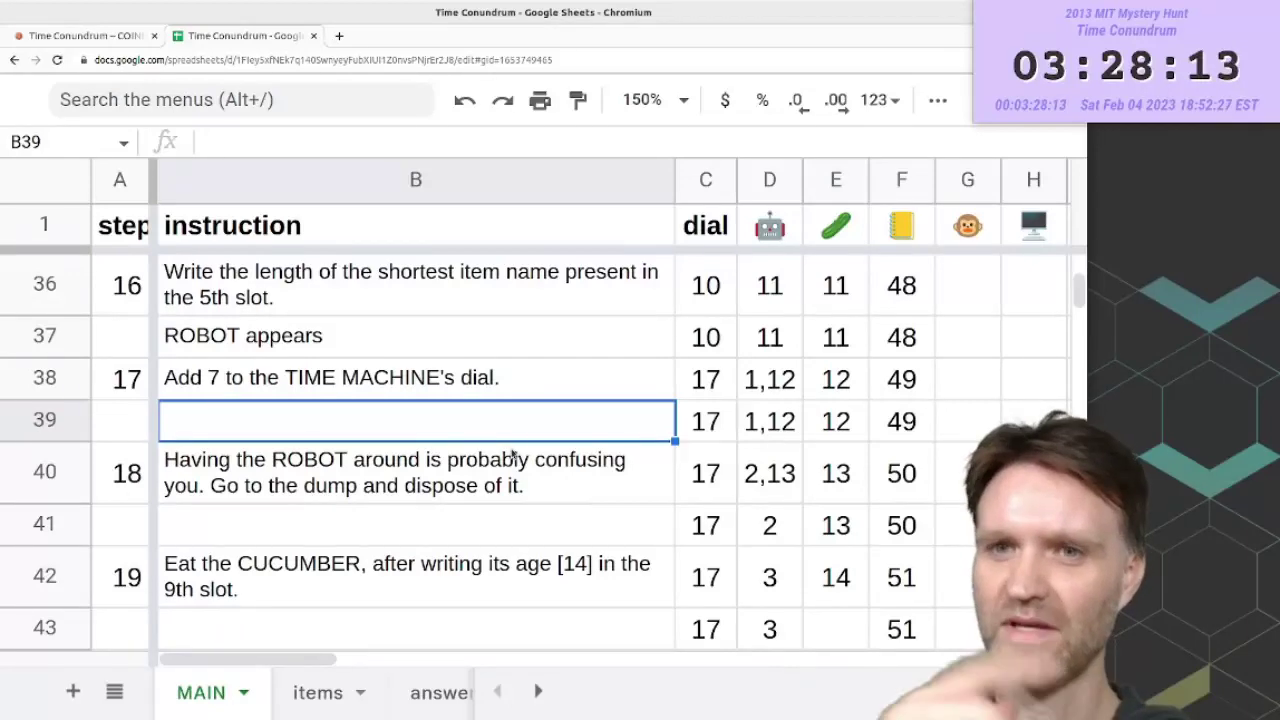
scroll(512, 455, down, 3)
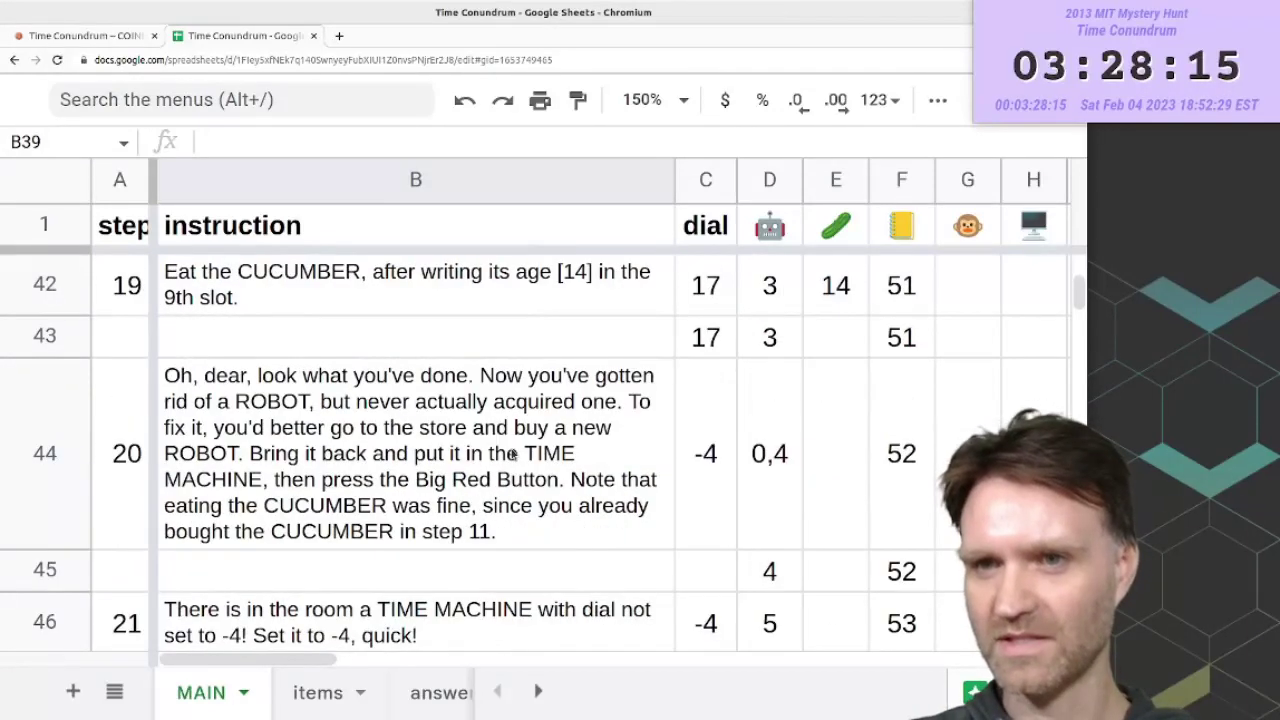
click(586, 472)
click(702, 468)
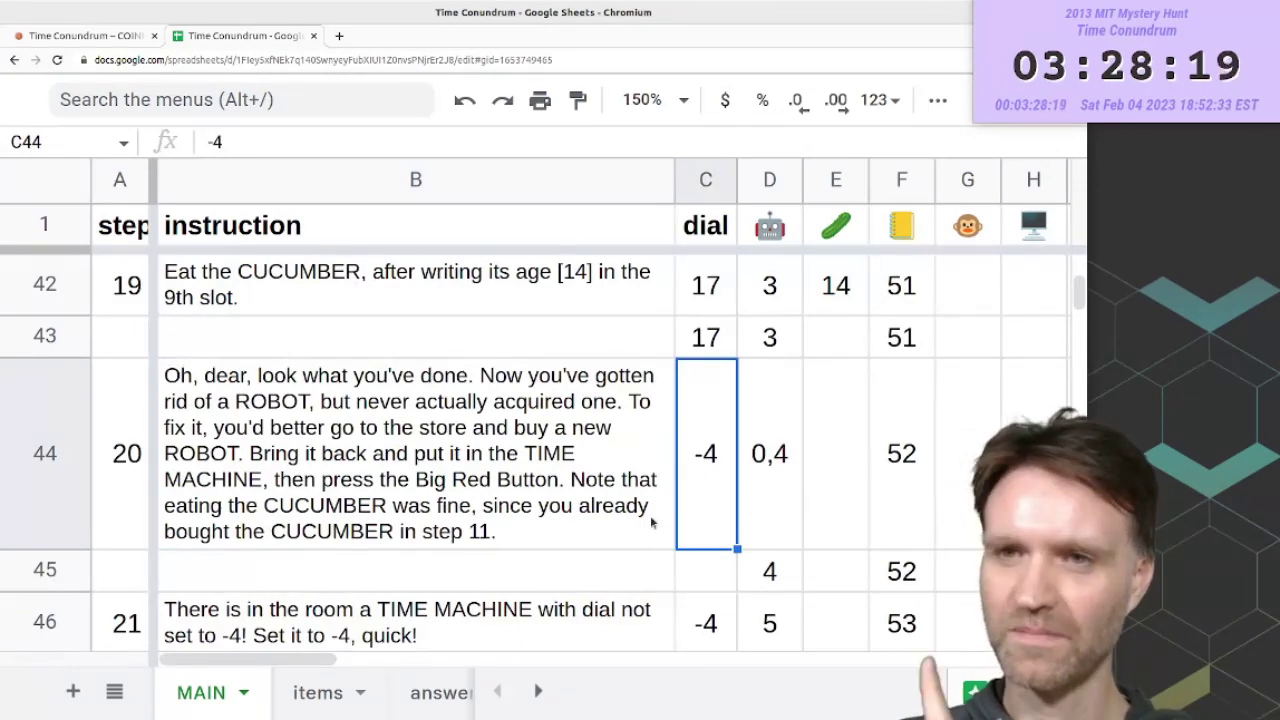
scroll(580, 494, up, 5)
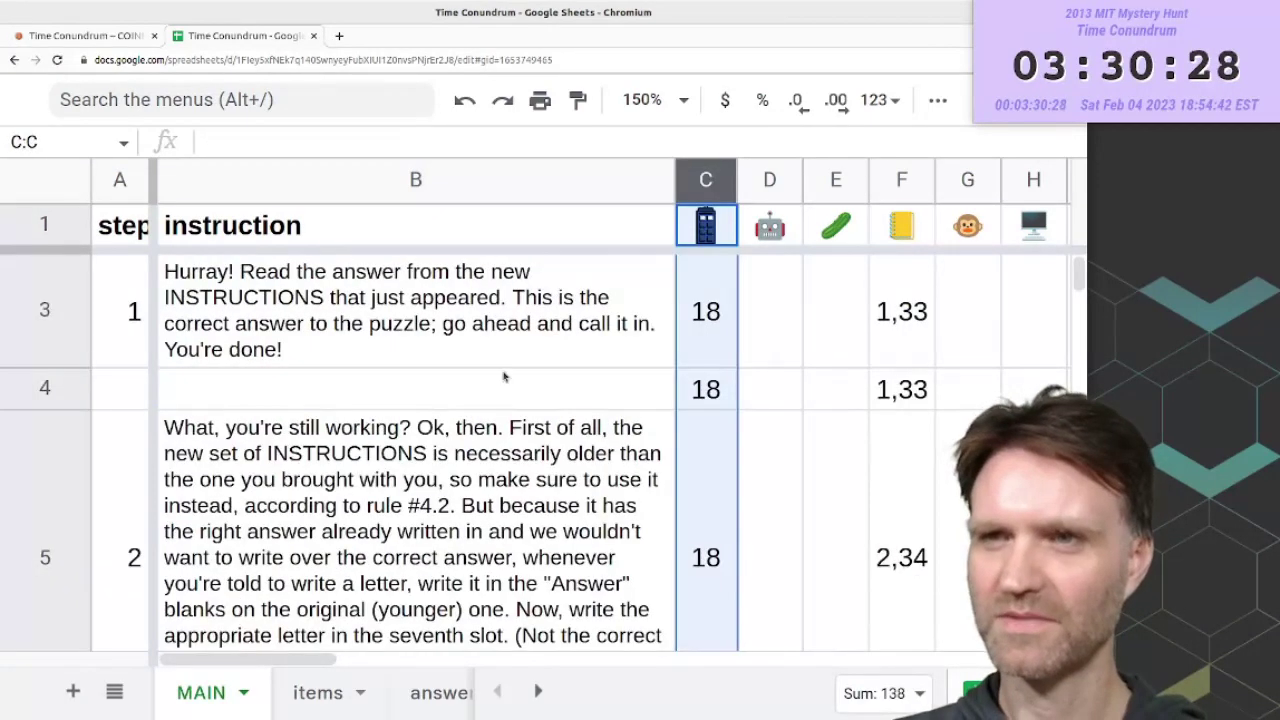
- Enter TIME MACHINE dials of -4,-4 for step 21 and the row below, and -4 for the first part of step 22
click(697, 326)
scroll(697, 326, down, 5)
scroll(697, 326, up, 6)
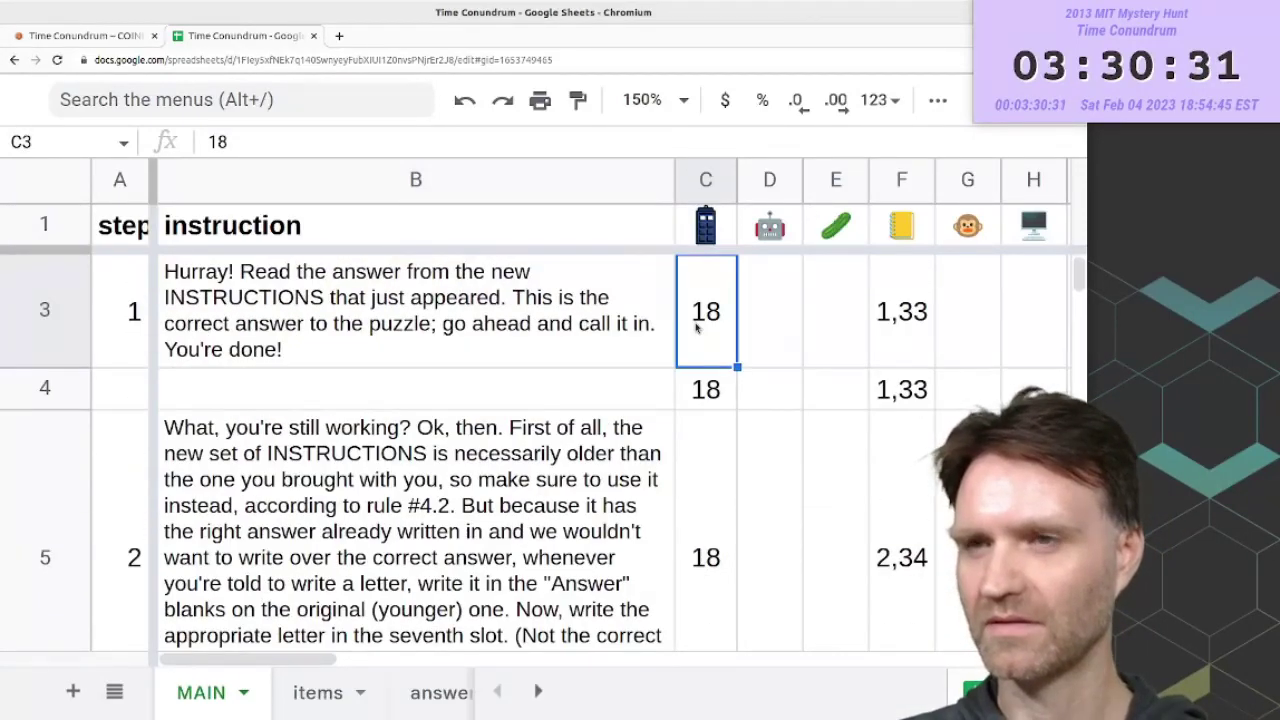
scroll(697, 326, down, 15)
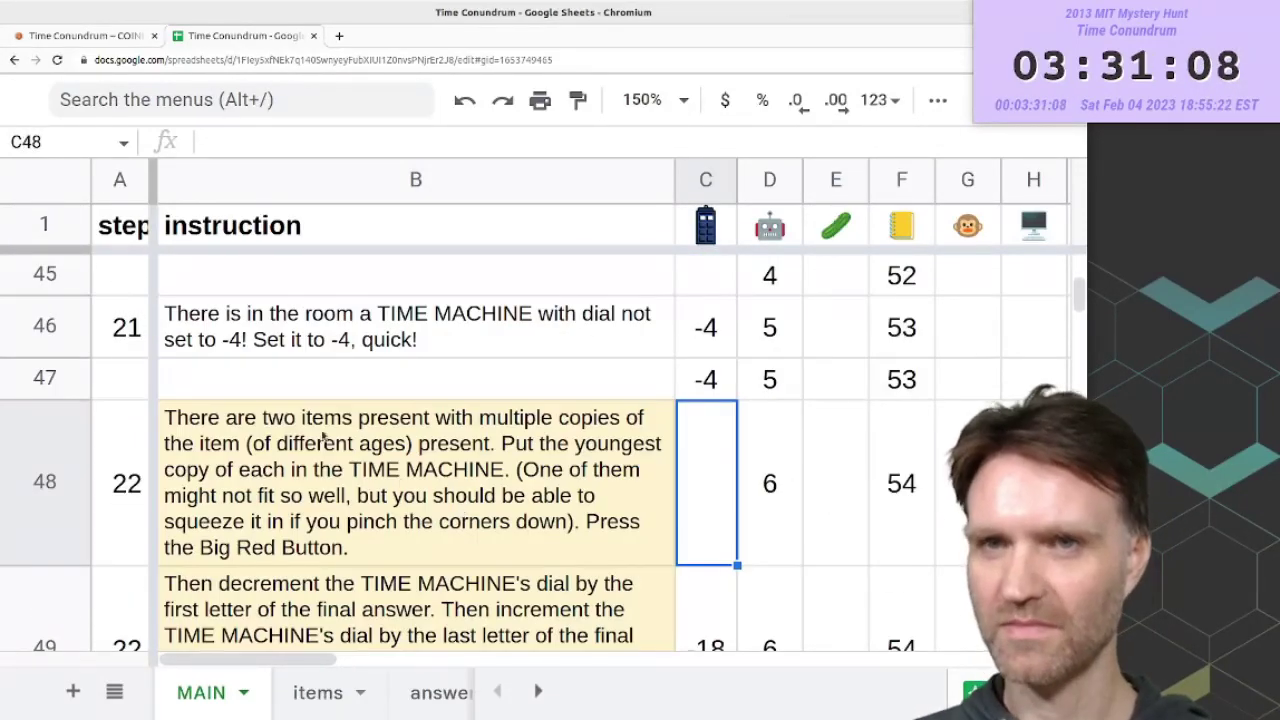
click(316, 337)
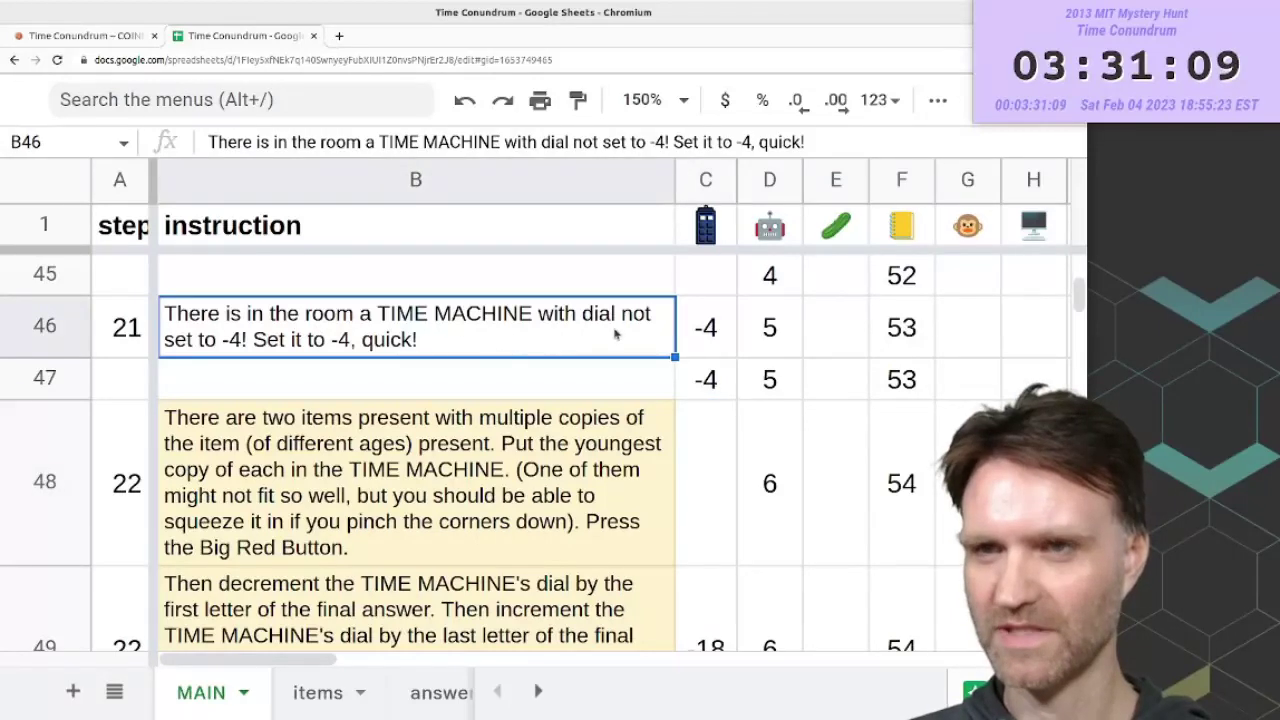
click(724, 353)
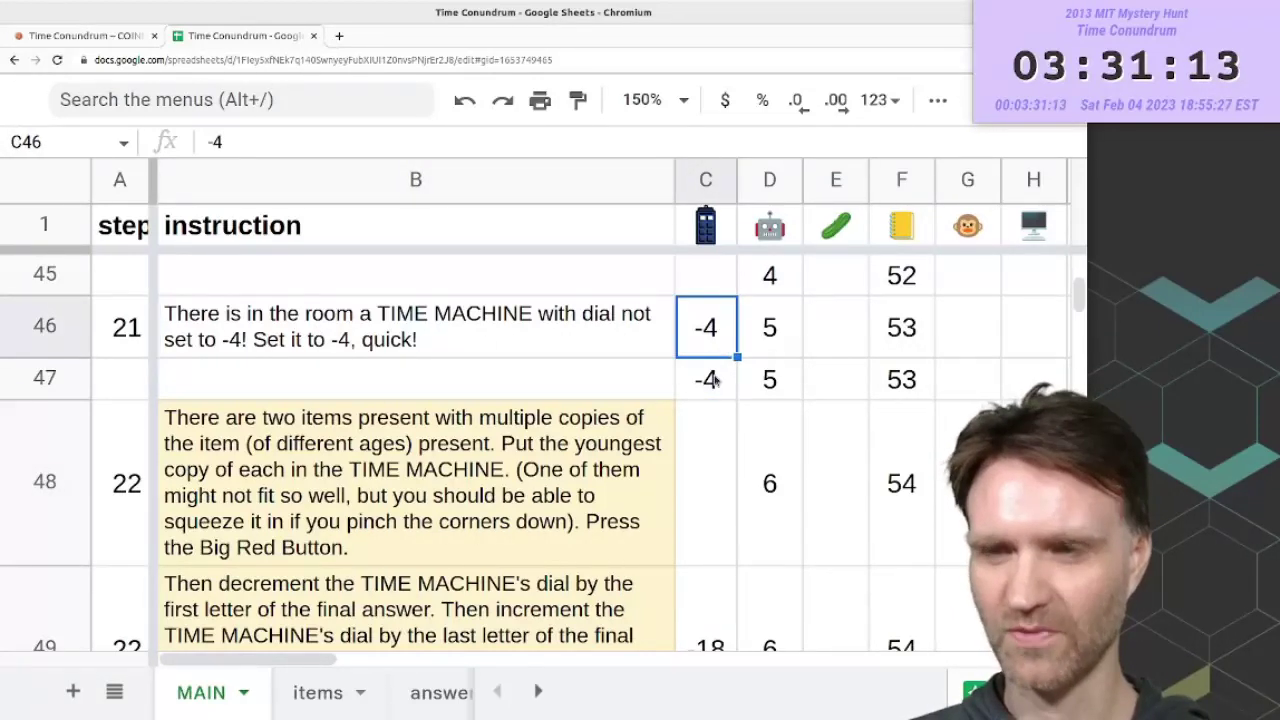
click(714, 379)
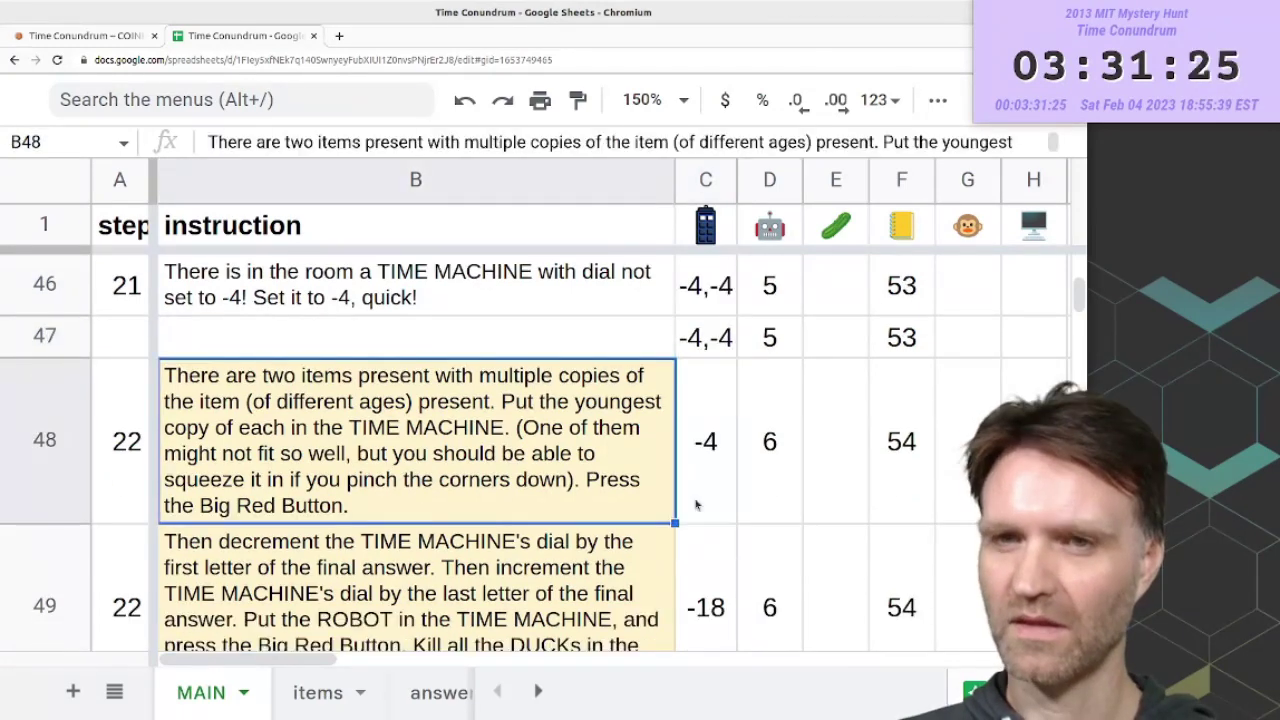
- Enter the event note "TIME MACHINE and ??? appear" in the row below step 18
click(696, 505)
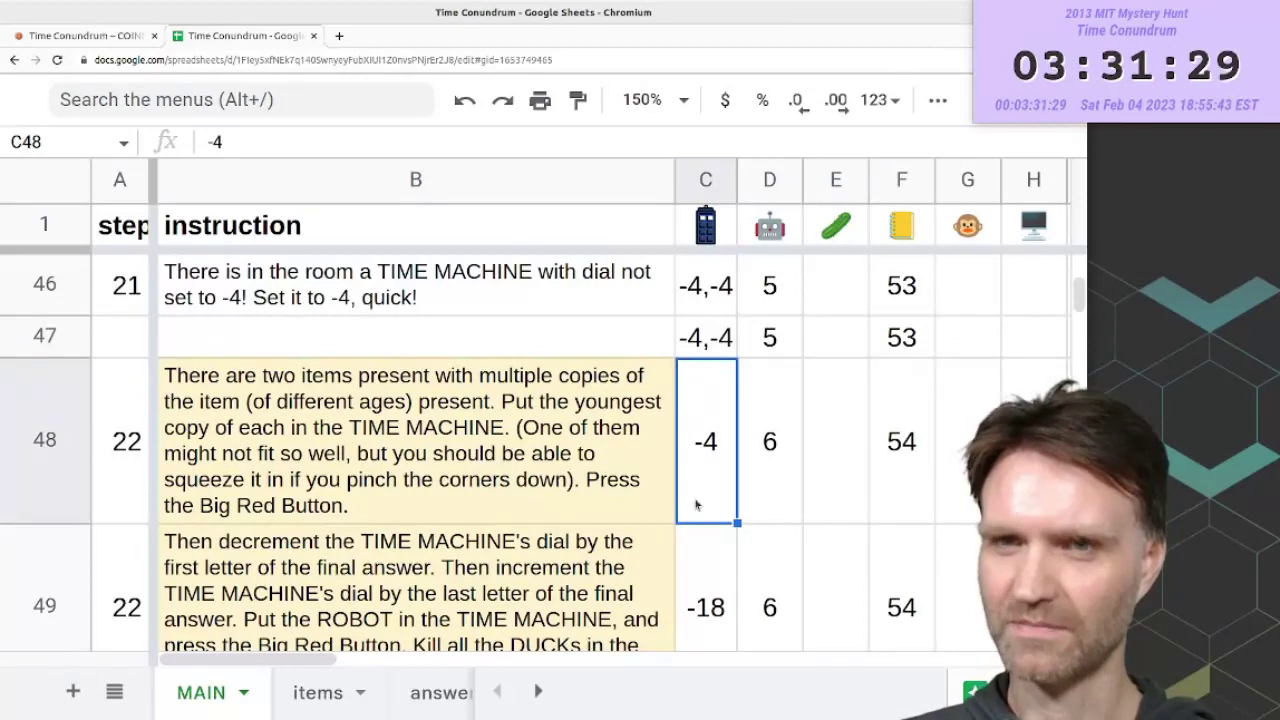
scroll(714, 455, up, 2)
scroll(707, 507, down, 2)
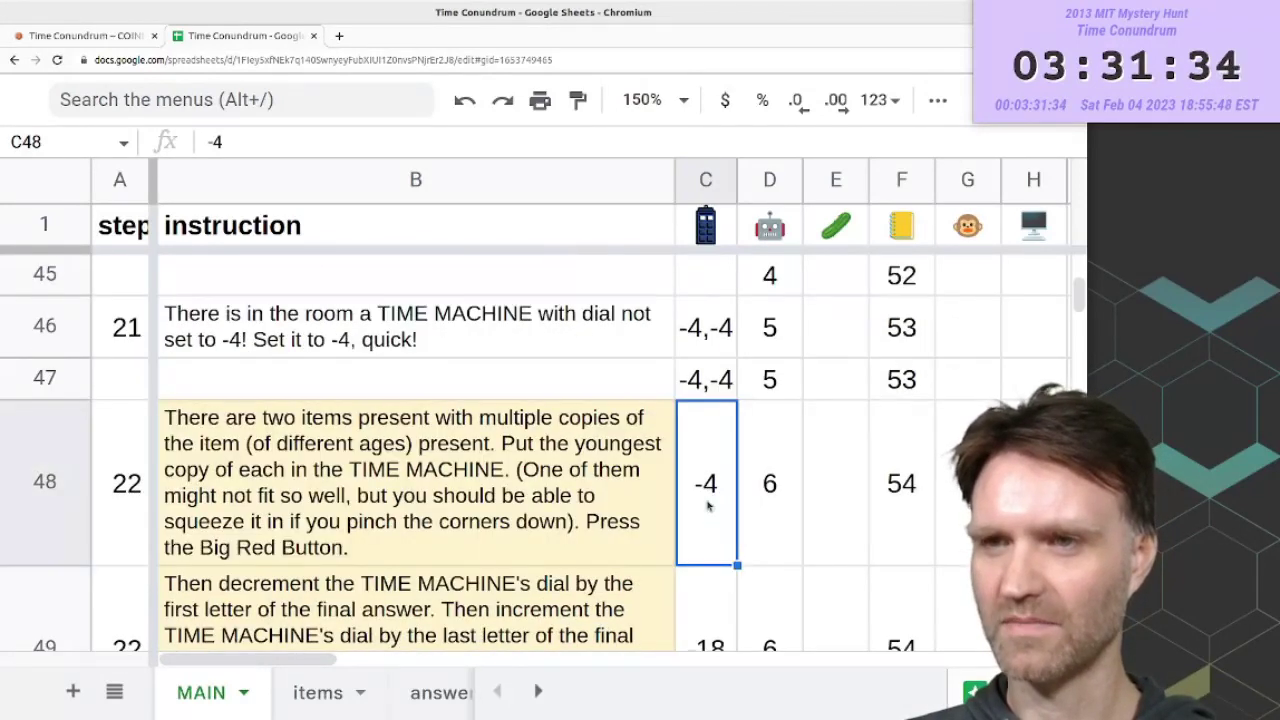
scroll(422, 476, up, 3)
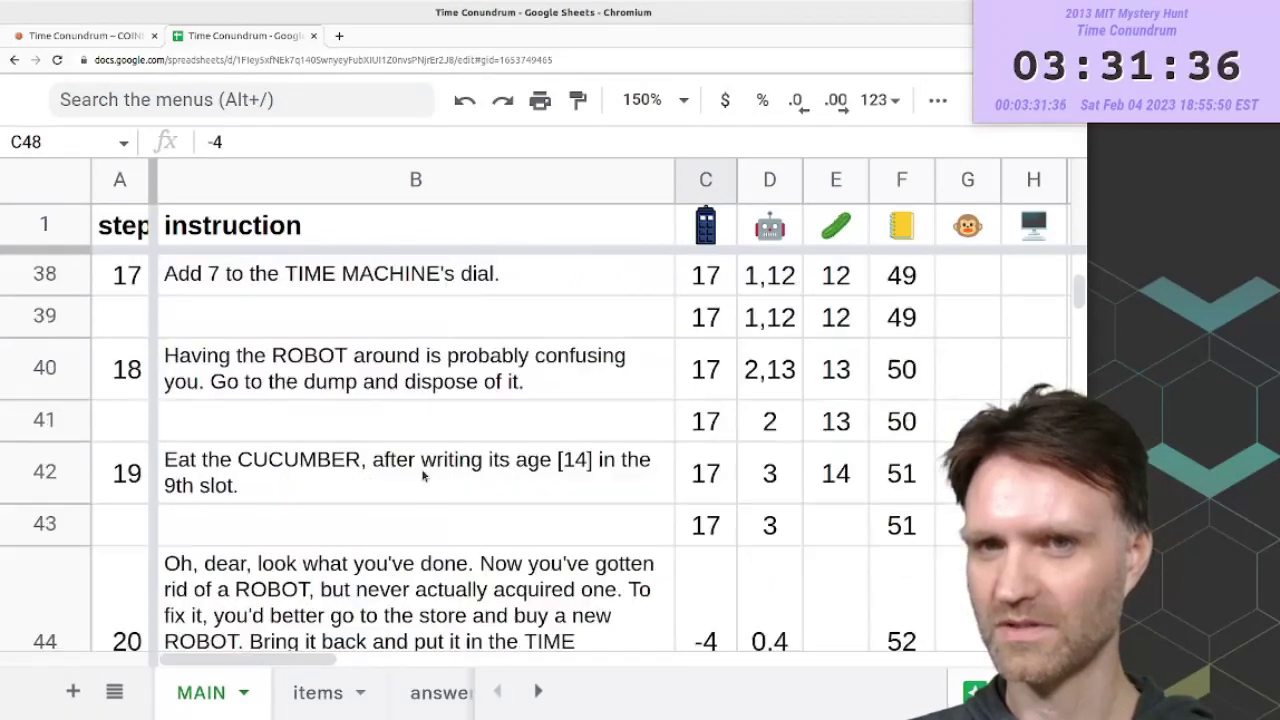
click(360, 425)
scroll(451, 465, down, 3)
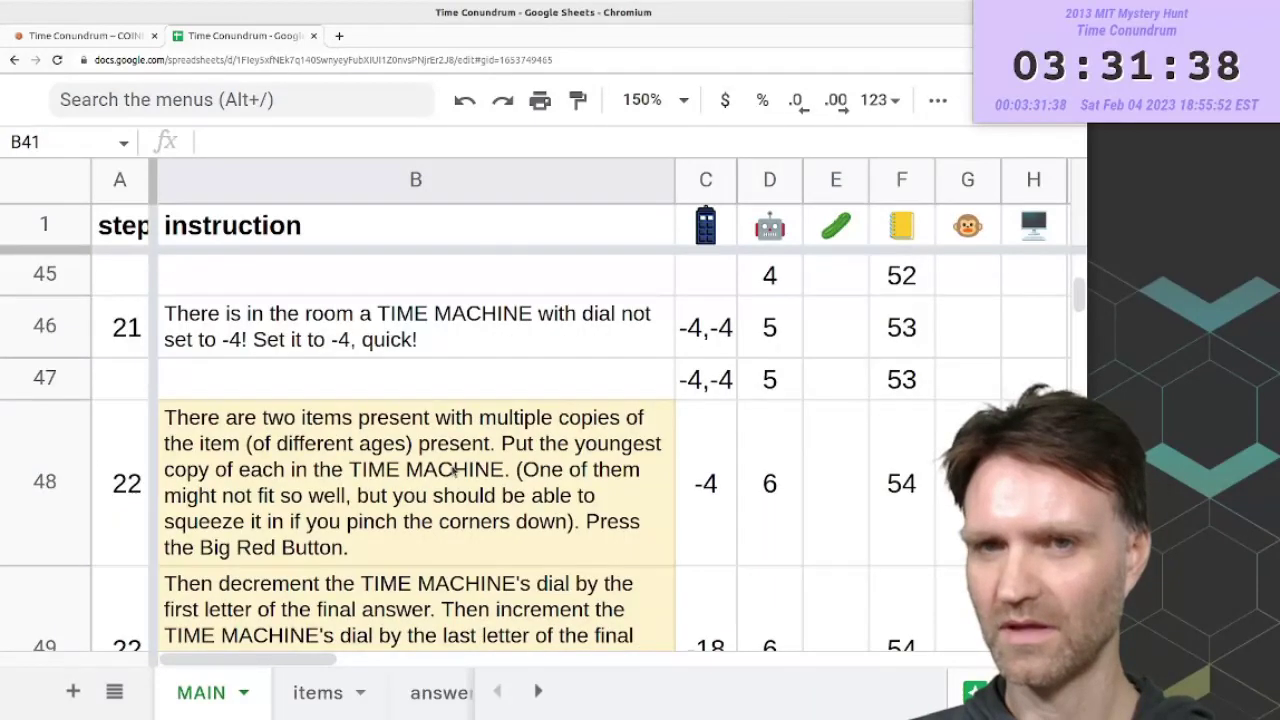
scroll(452, 470, up, 3)
text(TIME M)
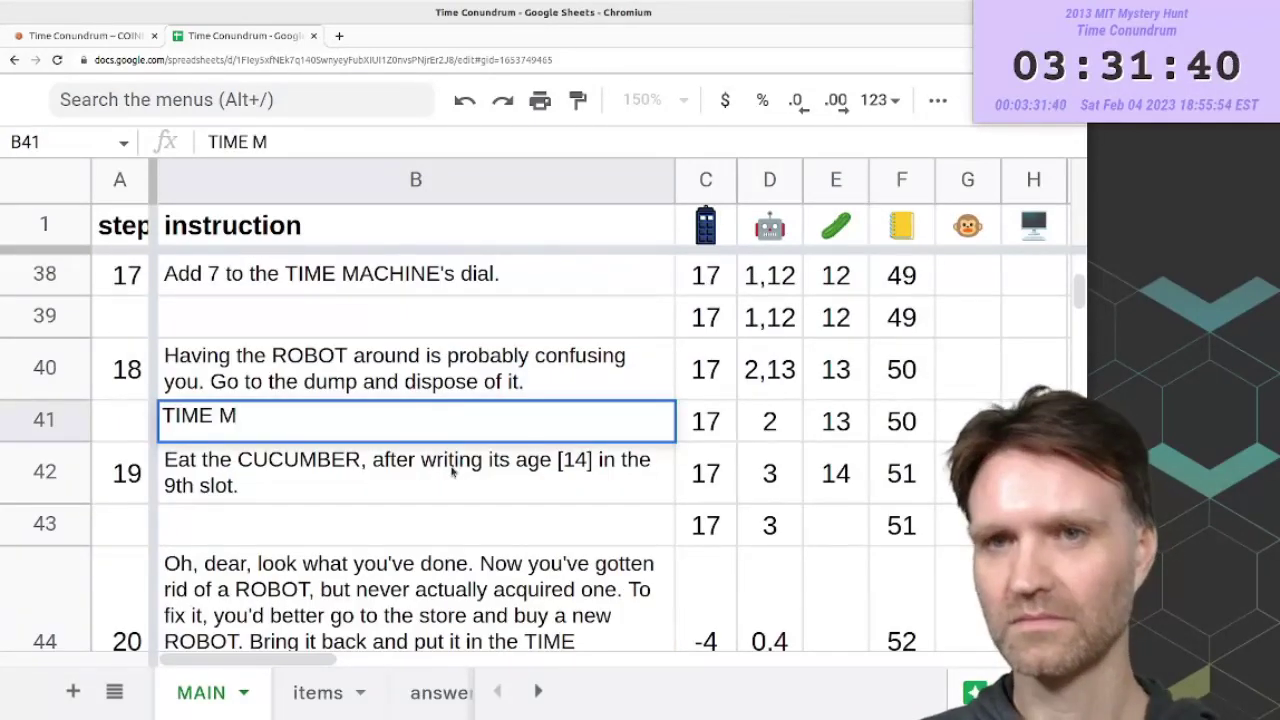
text(ACHINE and ??? appear)
key(Return)
- Set the TIME MACHINE dials to 17,-4 from step 19 through the row below step 20
key(Right)
scroll(572, 447, down, 1)
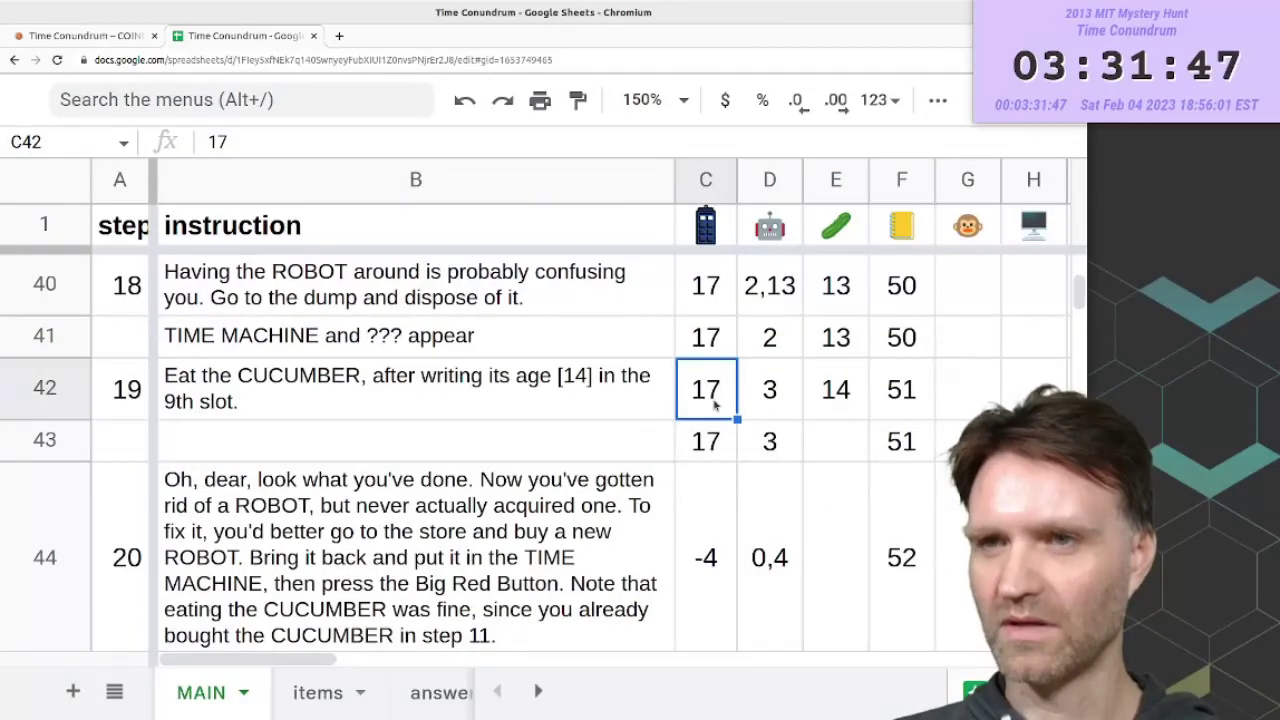
click(332, 140)
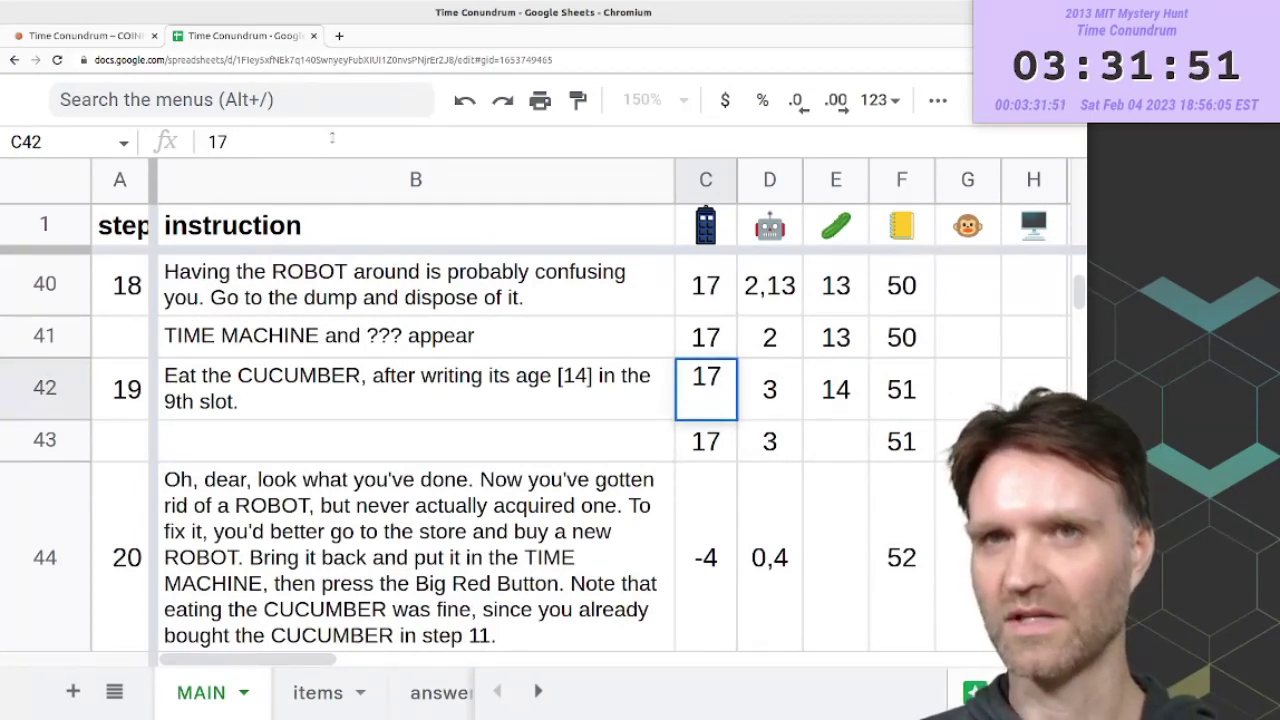
text(,)
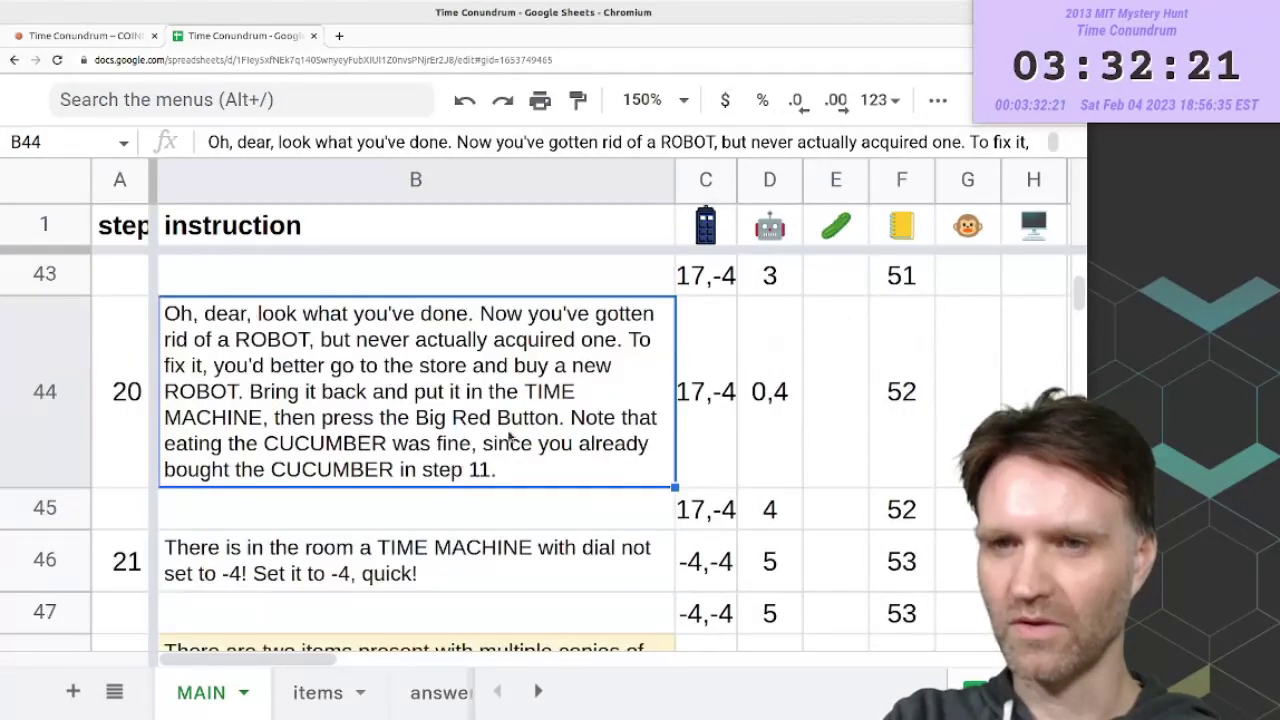
scroll(508, 437, down, 2)
scroll(508, 437, up, 1)
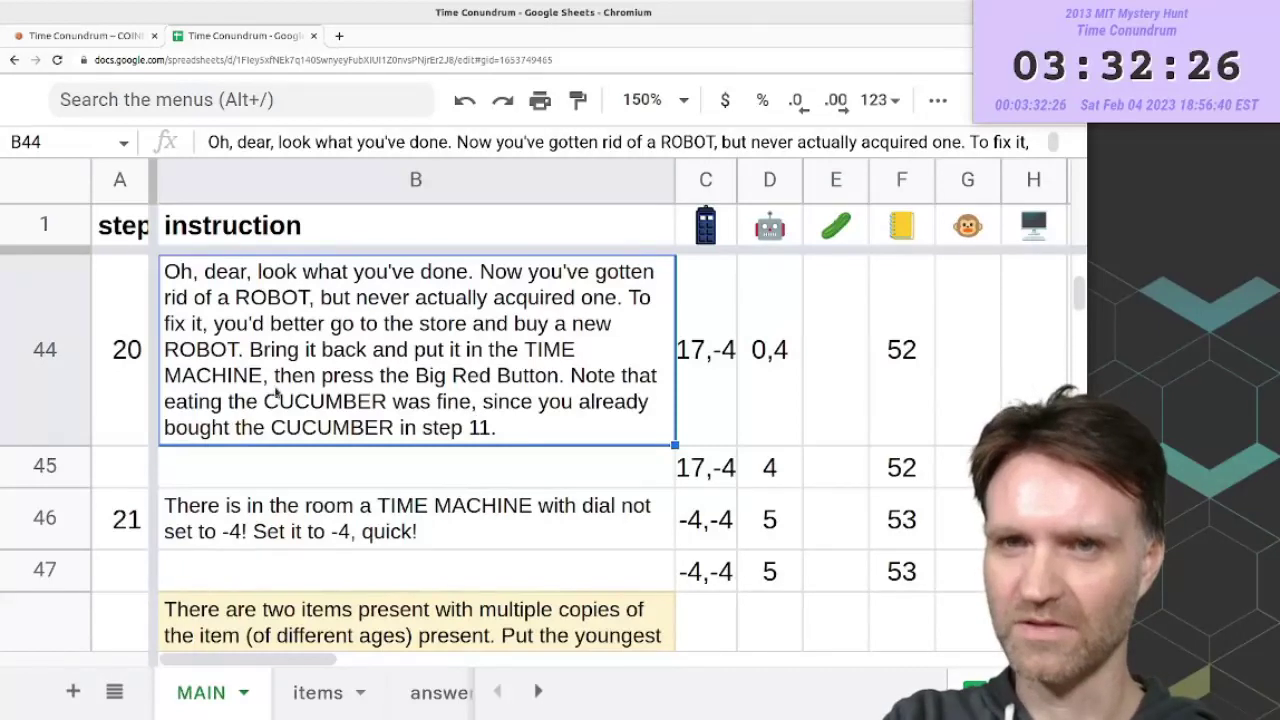
scroll(371, 460, up, 2)
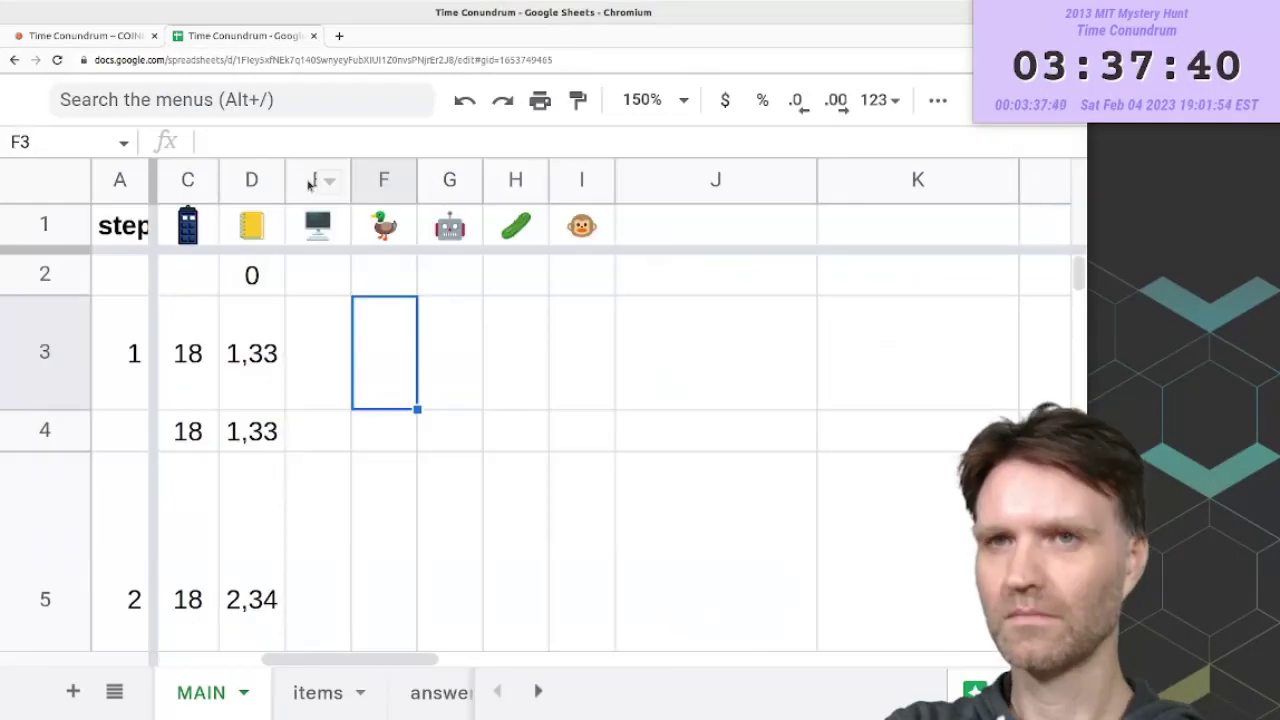
- Move the COMPUTER column so that it comes after the MONKEY column
click(317, 179)
drag(317, 179, 581, 187)
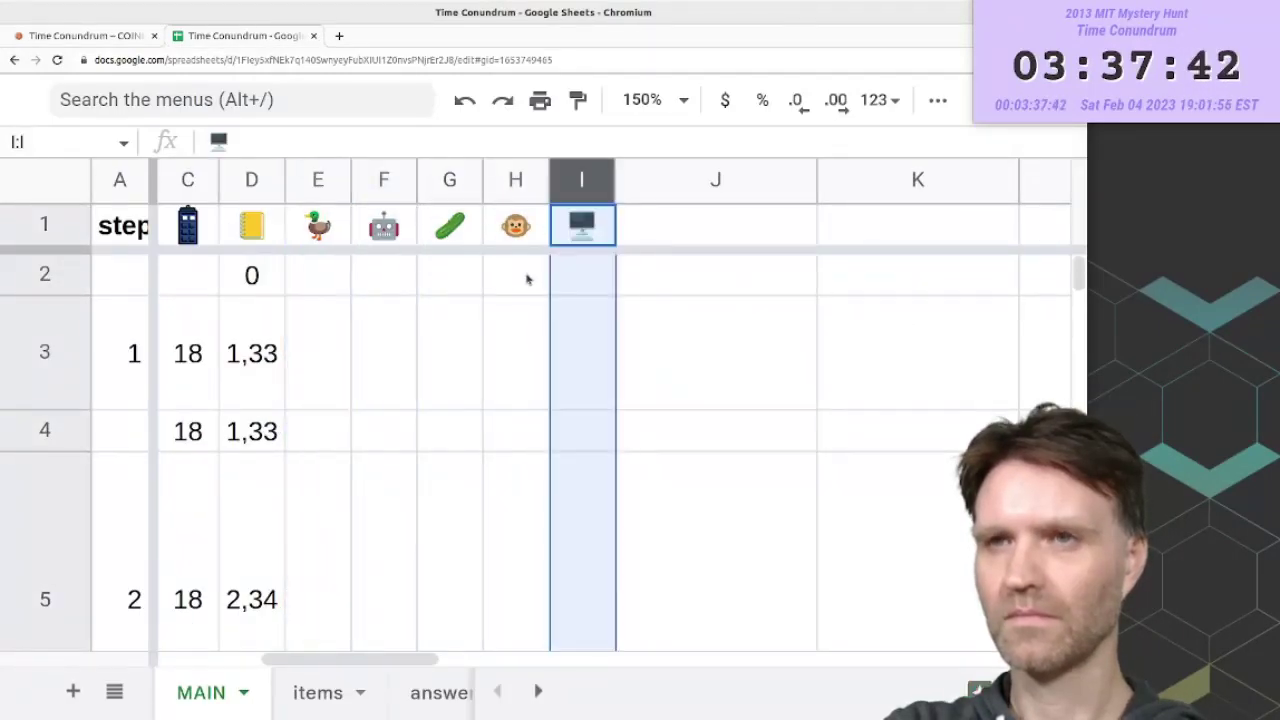
click(527, 278)
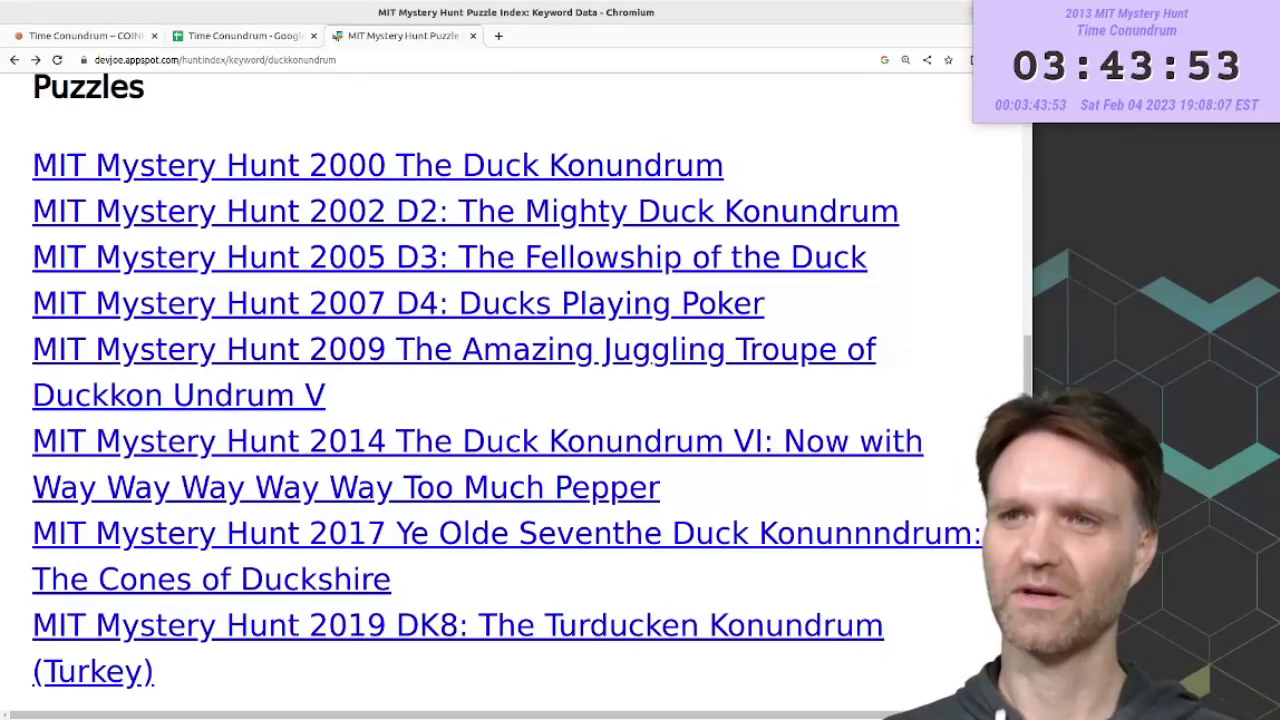
- Look over the Duck Konundrum keyword page and its puzzle list in the MIT Mystery Hunt Puzzle Index
scroll(730, 471, up, 6)
scroll(730, 471, down, 5)
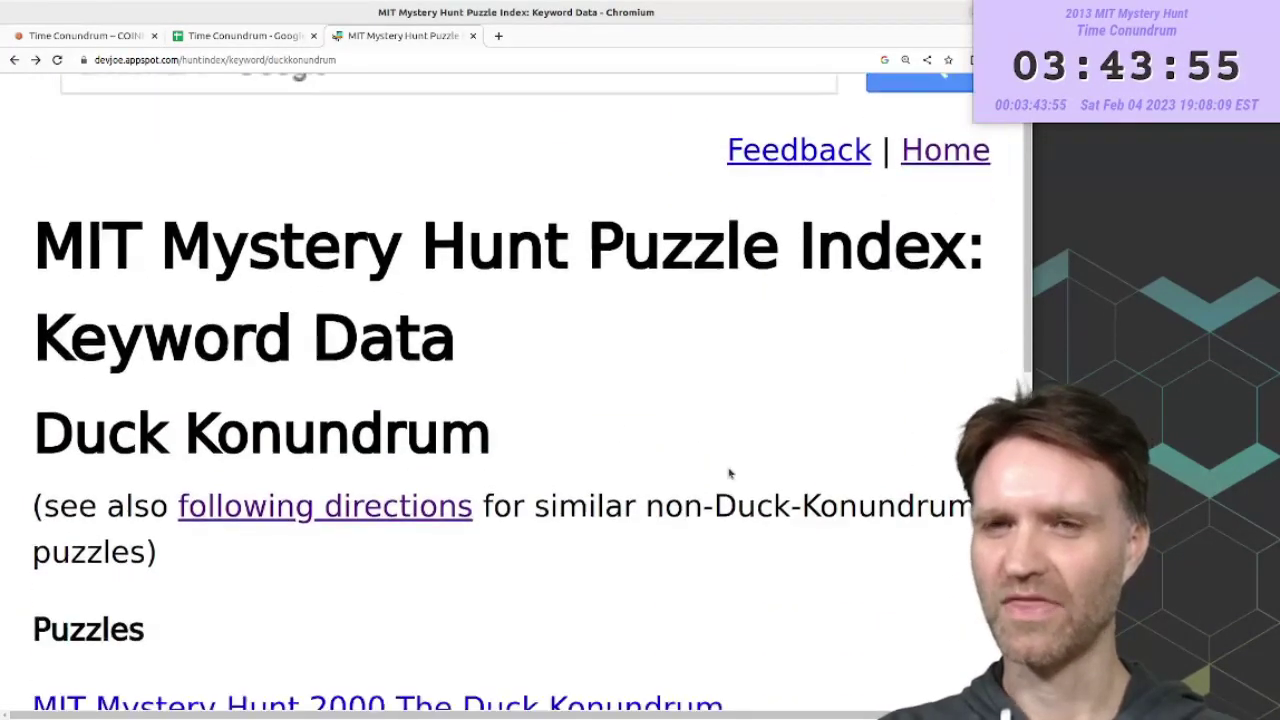
- Look through the list of Duck Konundrum puzzles and categories on the keyword page of the Mystery Hunt index
scroll(730, 471, up, 1)
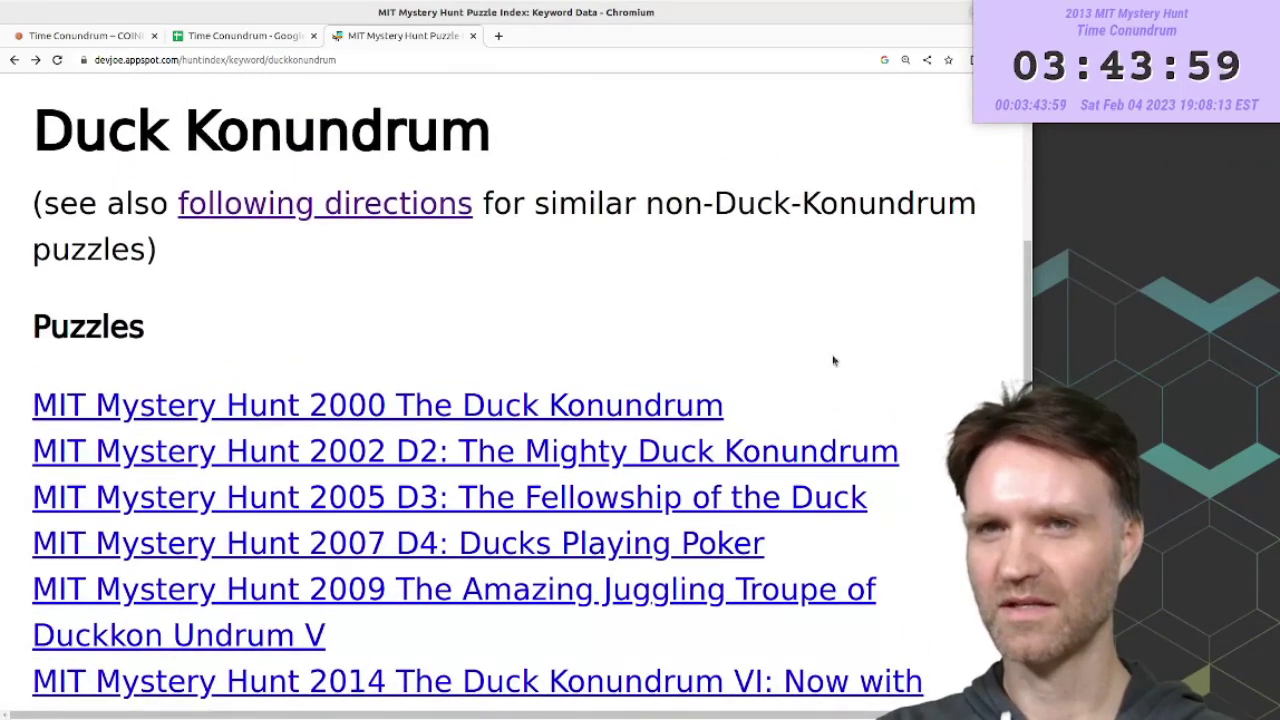
scroll(894, 406, down, 1)
scroll(792, 345, up, 1)
scroll(886, 464, down, 4)
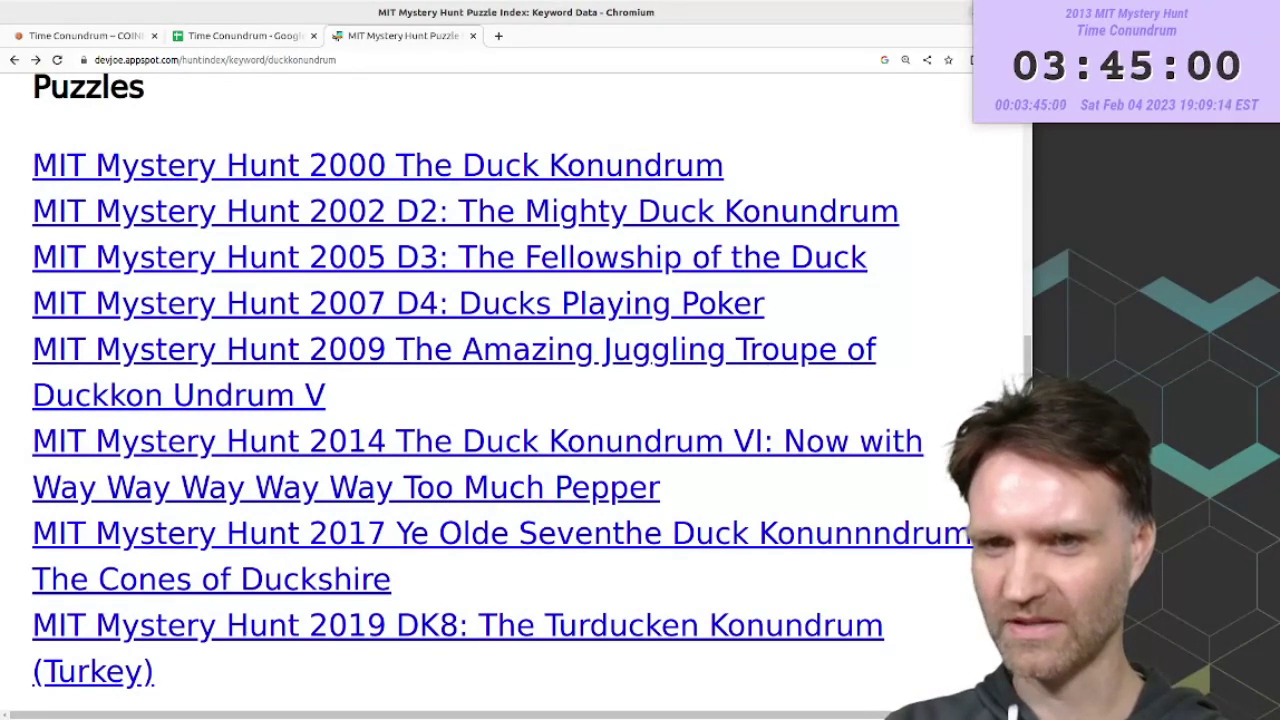
scroll(630, 548, down, 2)
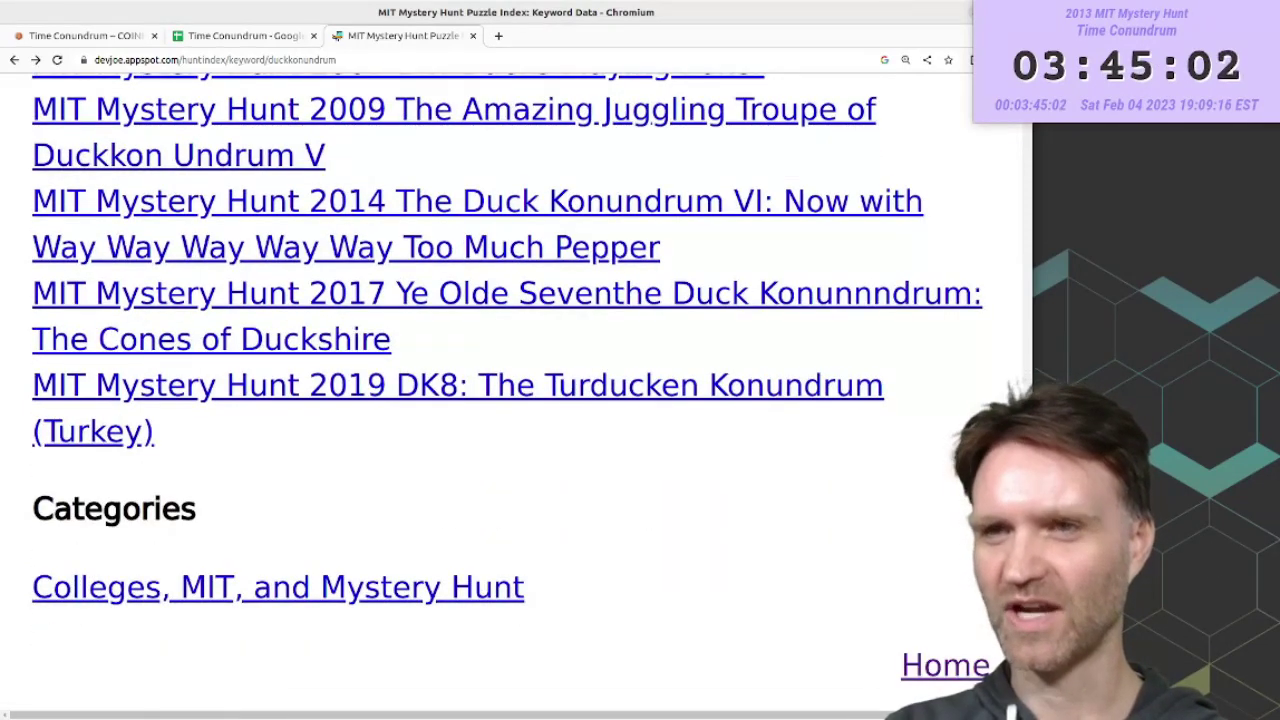
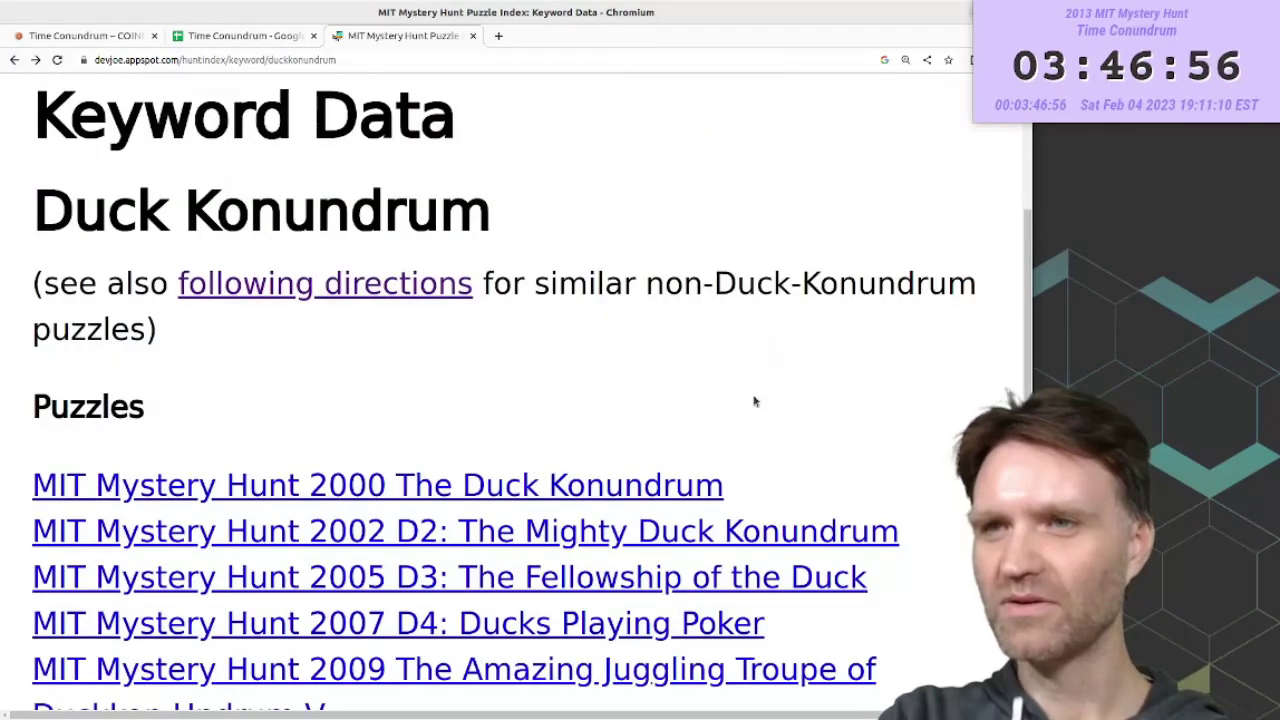
- Open the following directions keyword page and look through its description and list of puzzles
scroll(480, 405, up, 1)
click(281, 365)
scroll(280, 365, down, 10)
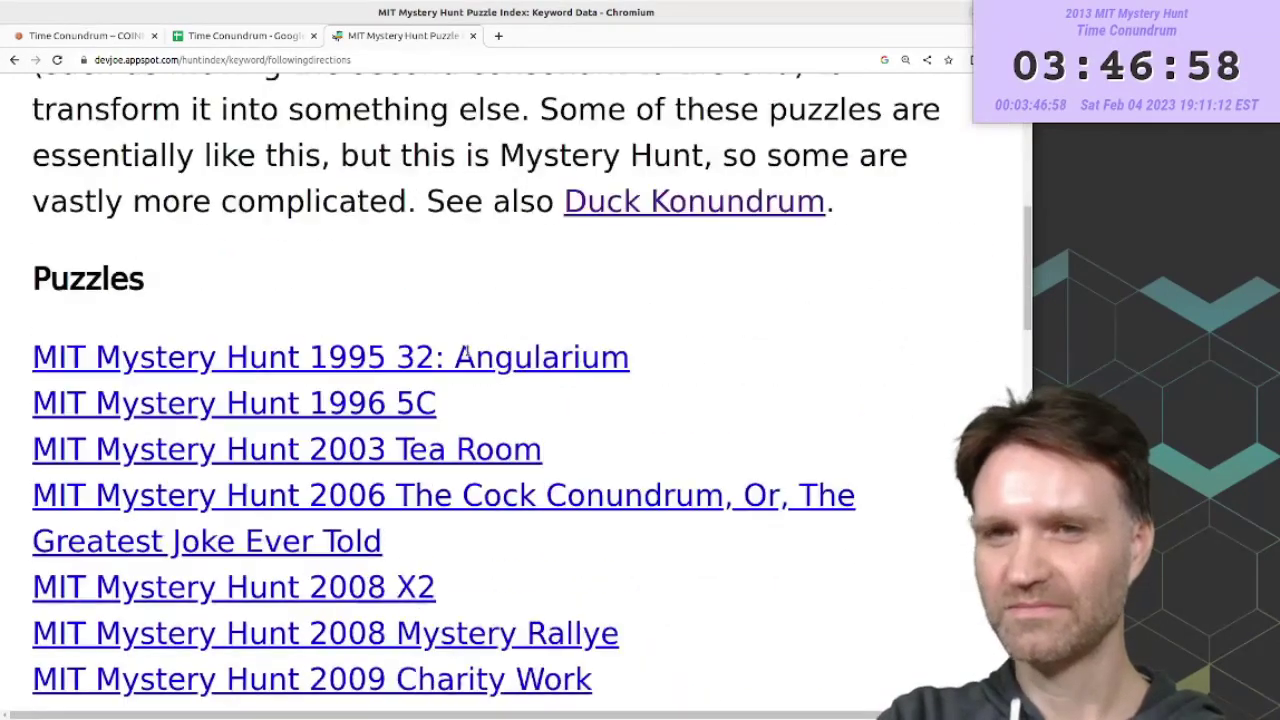
scroll(708, 347, up, 10)
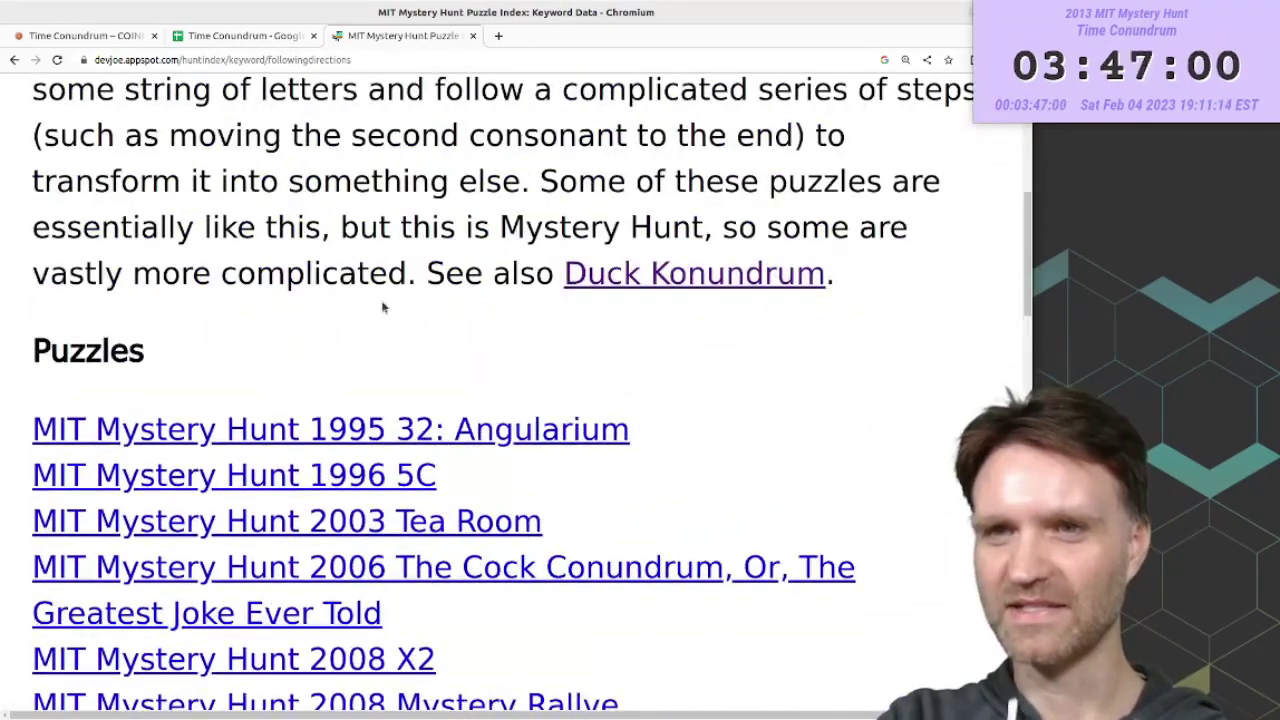
scroll(739, 424, down, 3)
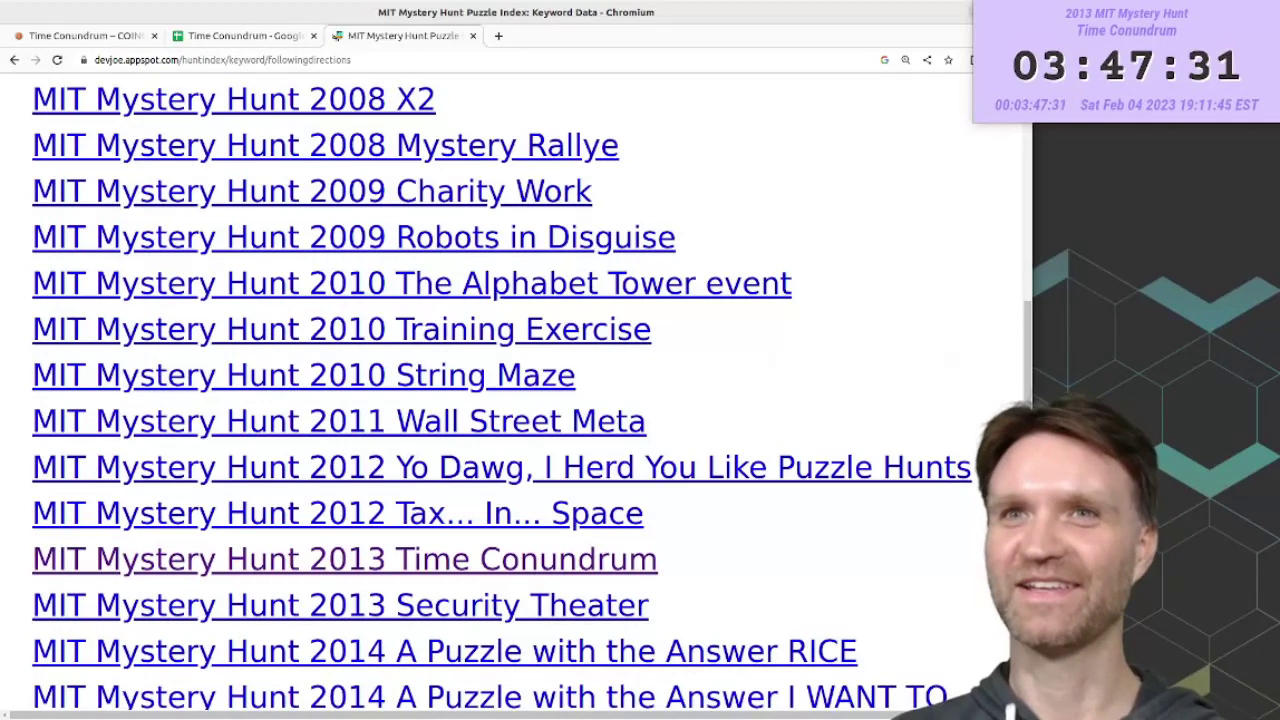
- Switch to the Time Conundrum spreadsheet and look over the duck column of the MAIN sheet across the steps
click(234, 40)
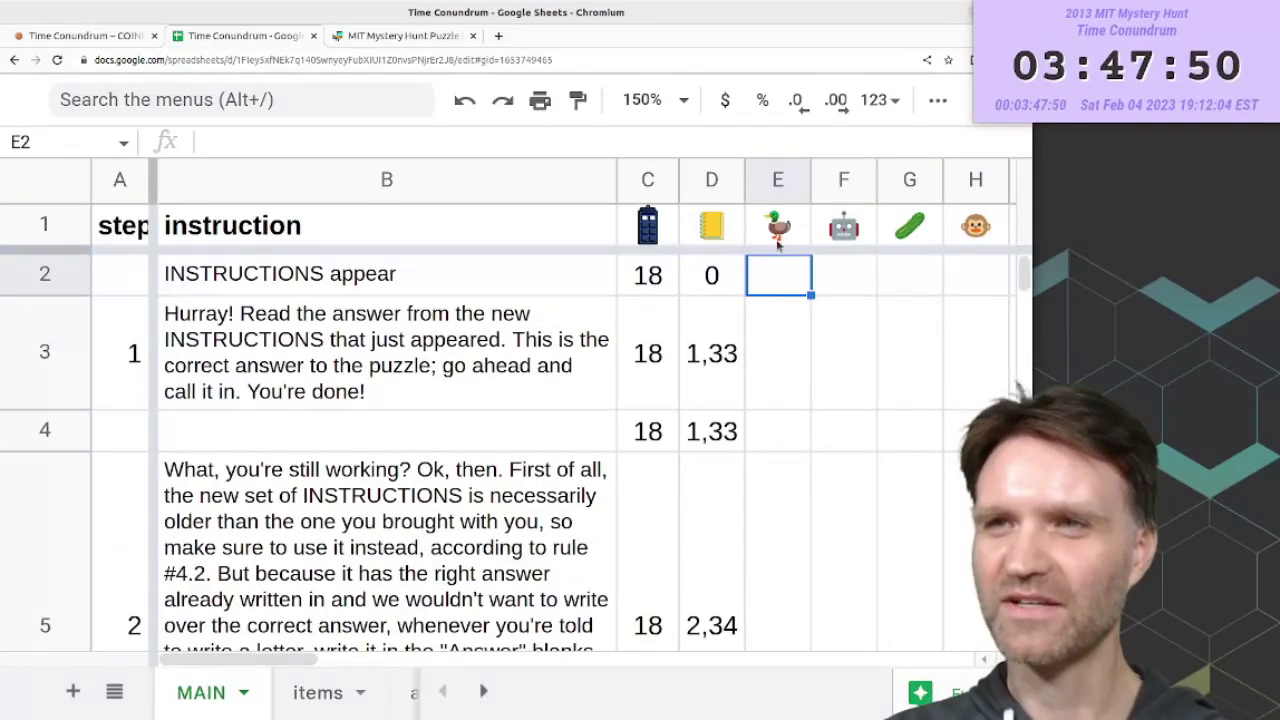
click(778, 240)
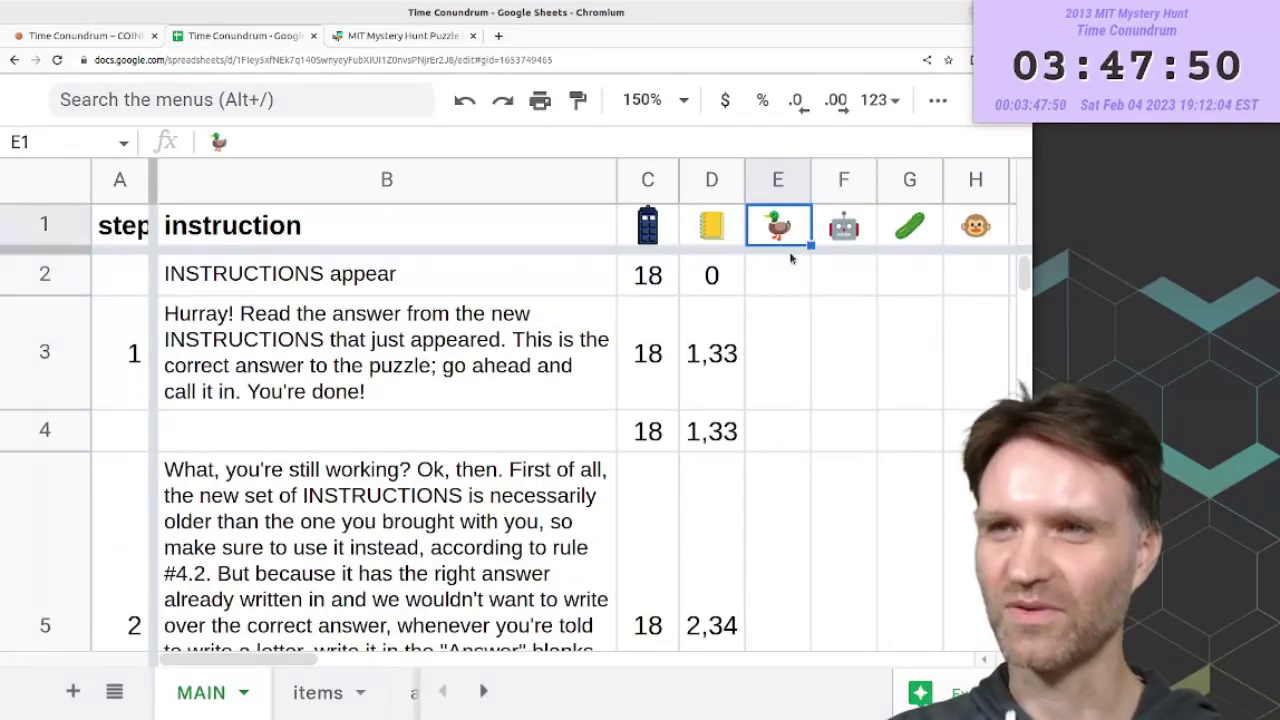
click(802, 362)
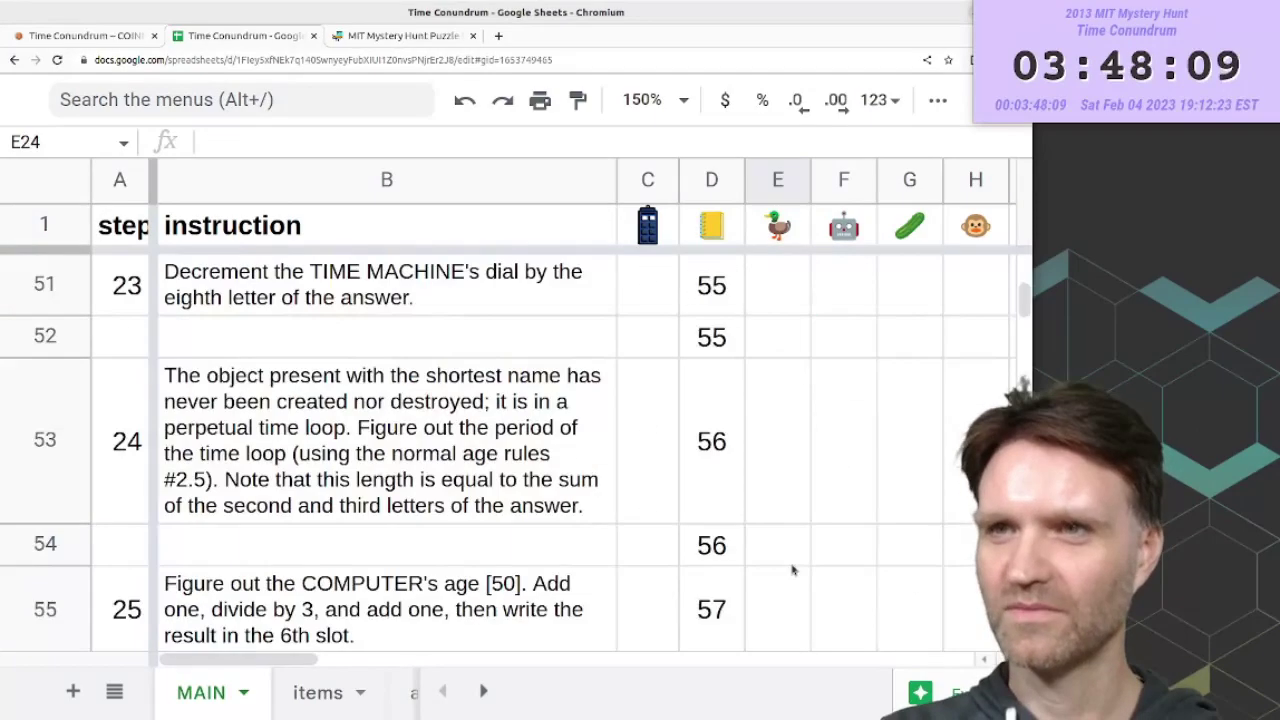
scroll(790, 550, up, 15)
scroll(787, 552, up, 5)
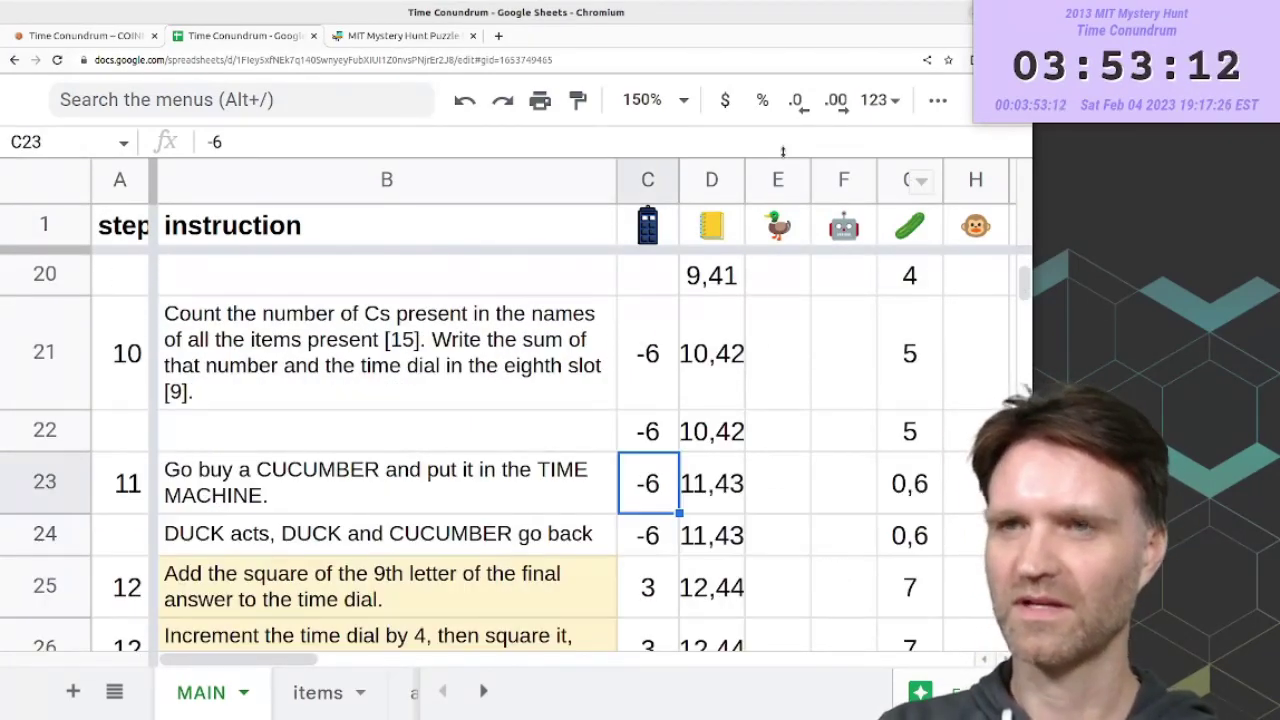
- Examine the step 10 instruction in row 21 and its item entries from the time machine through the computer column
key(Up)
key(Up)
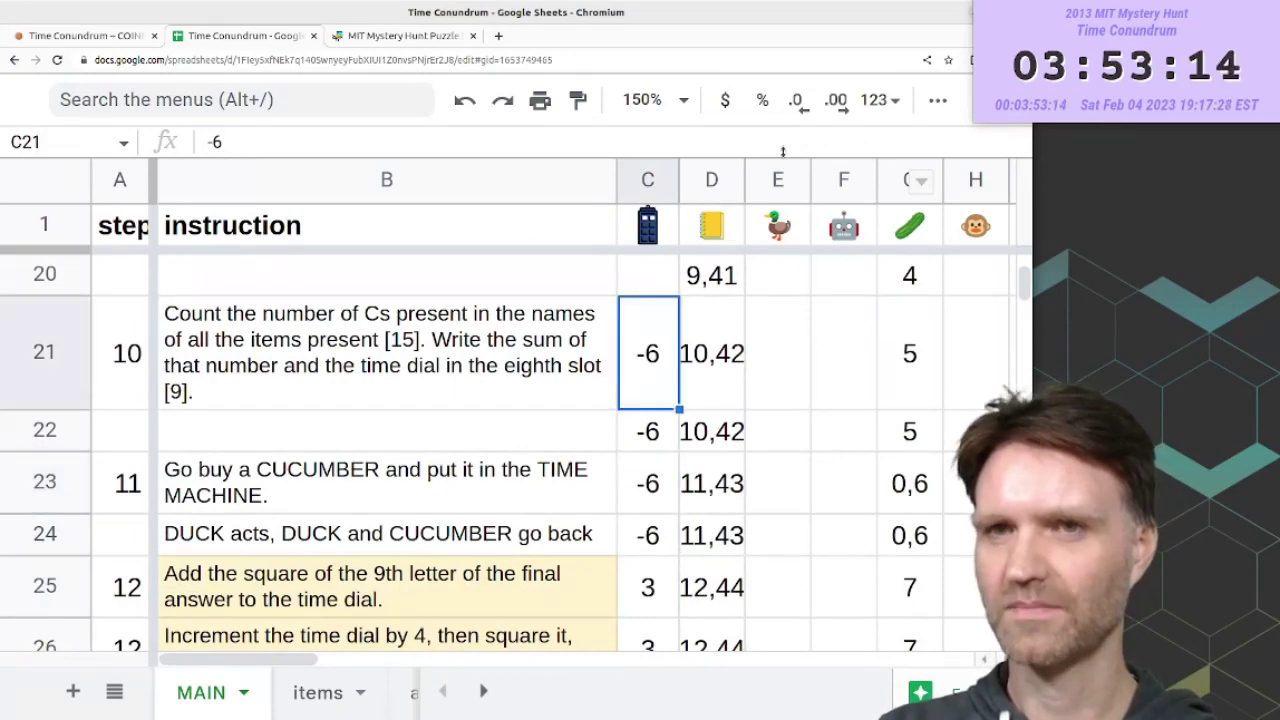
key(Left)
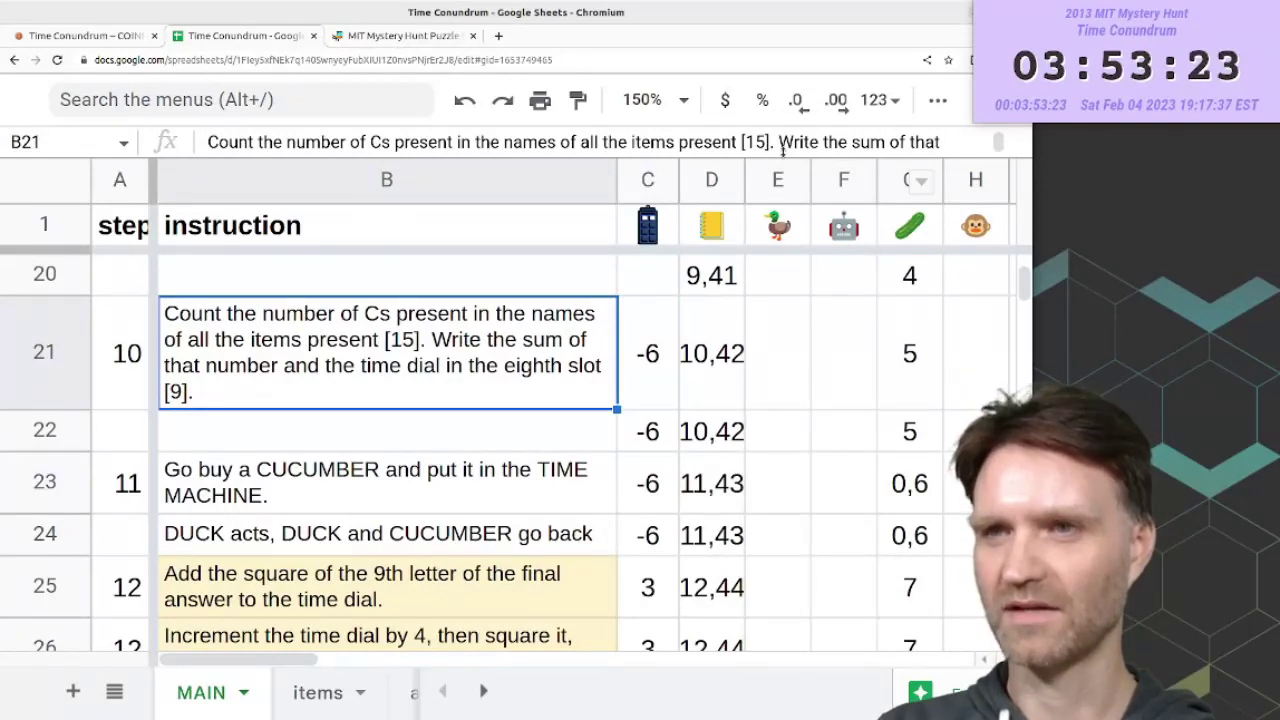
key(Right)
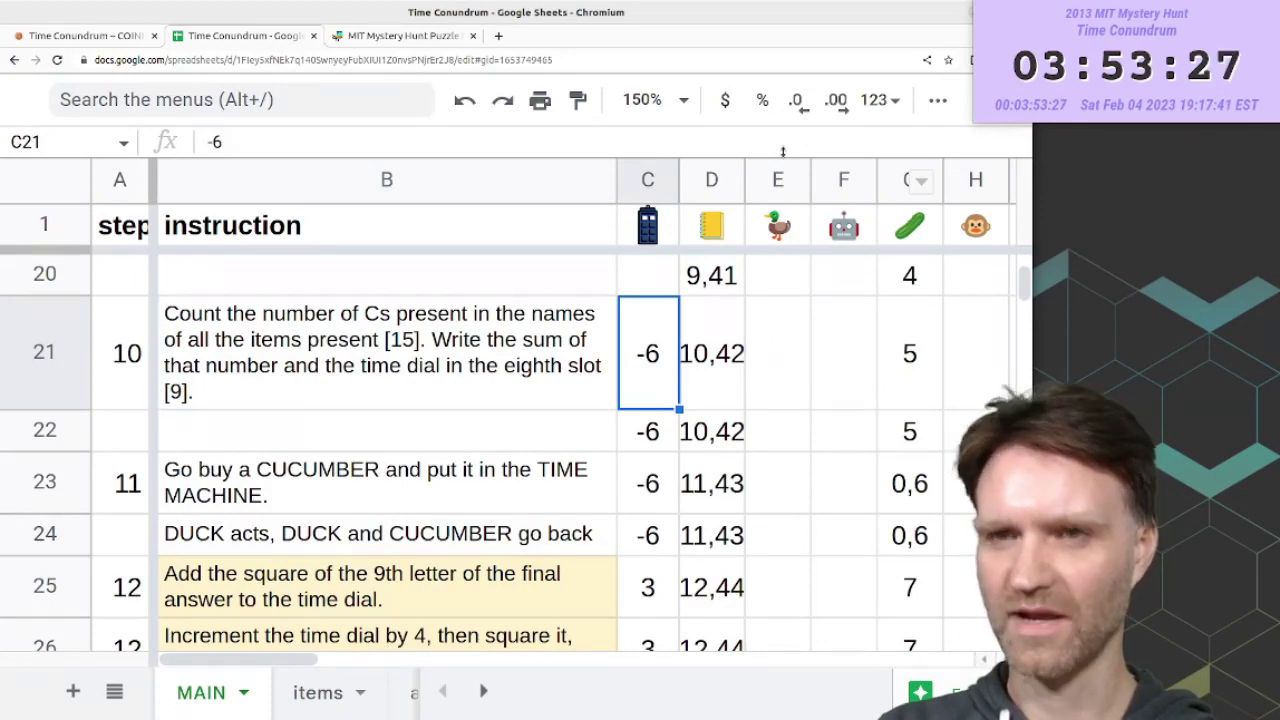
key(Left)
key(Right)
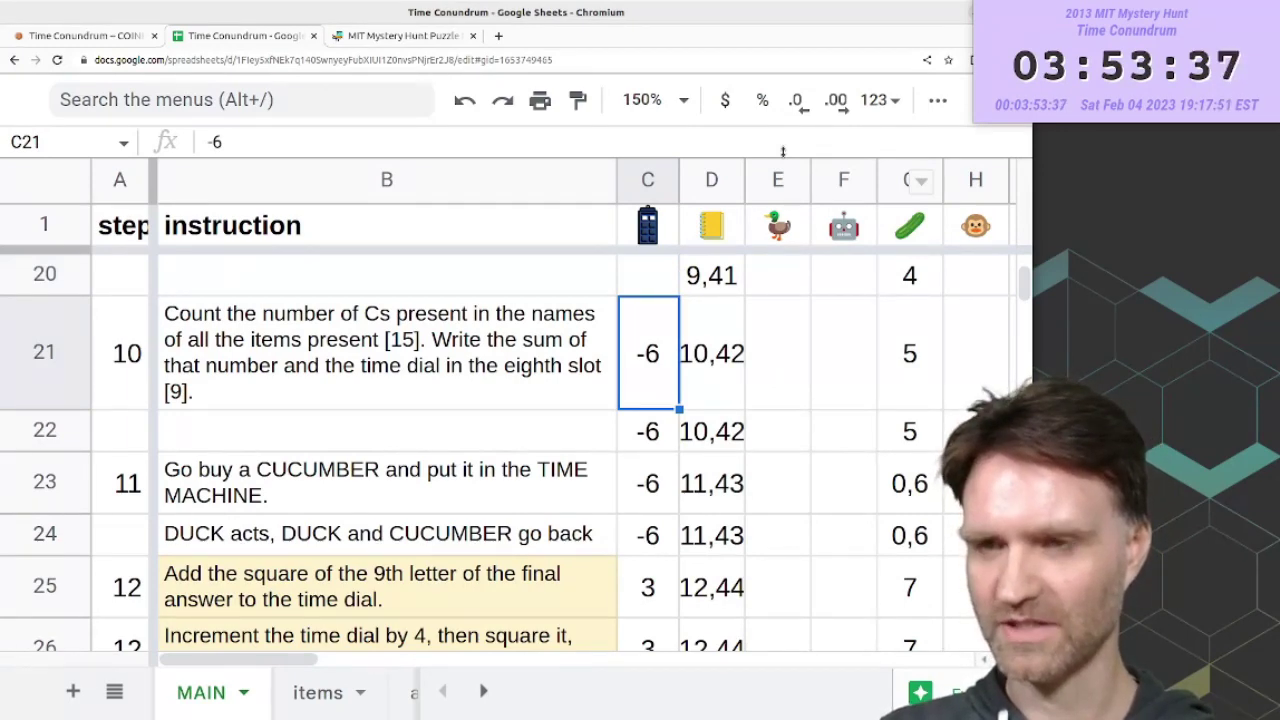
key(Right)
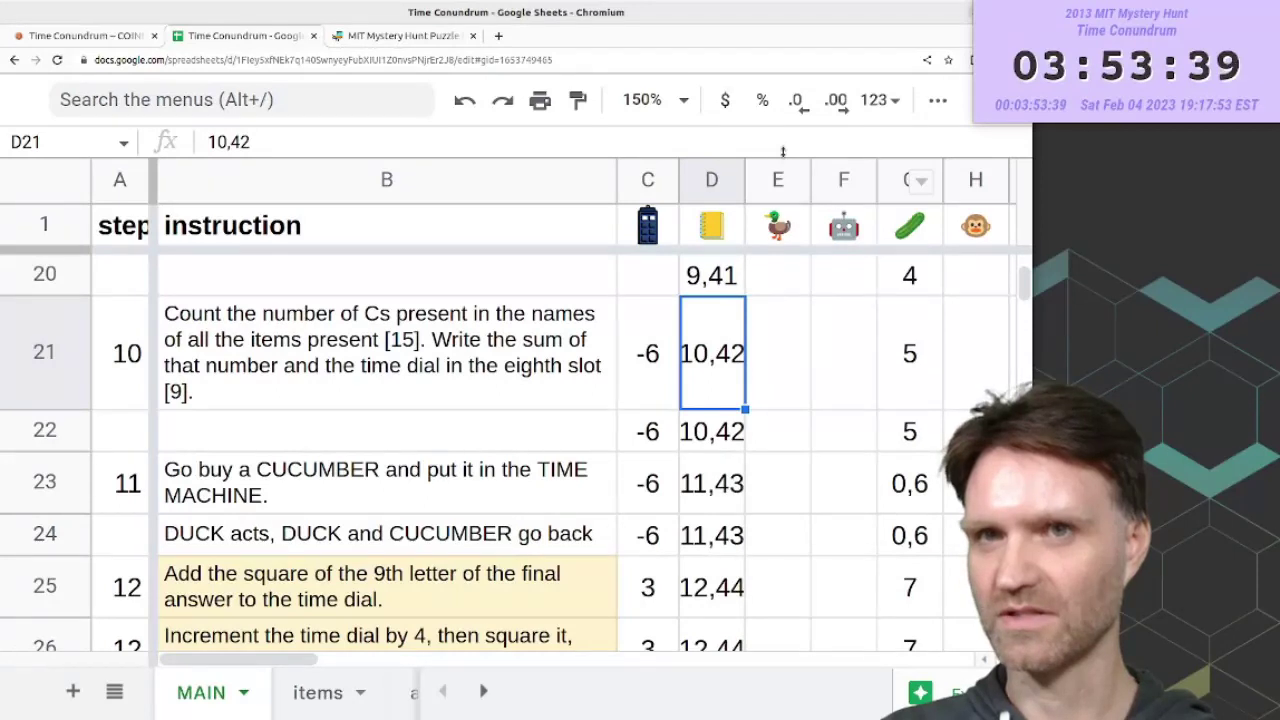
key(Right)
key(Right)
key(Right)
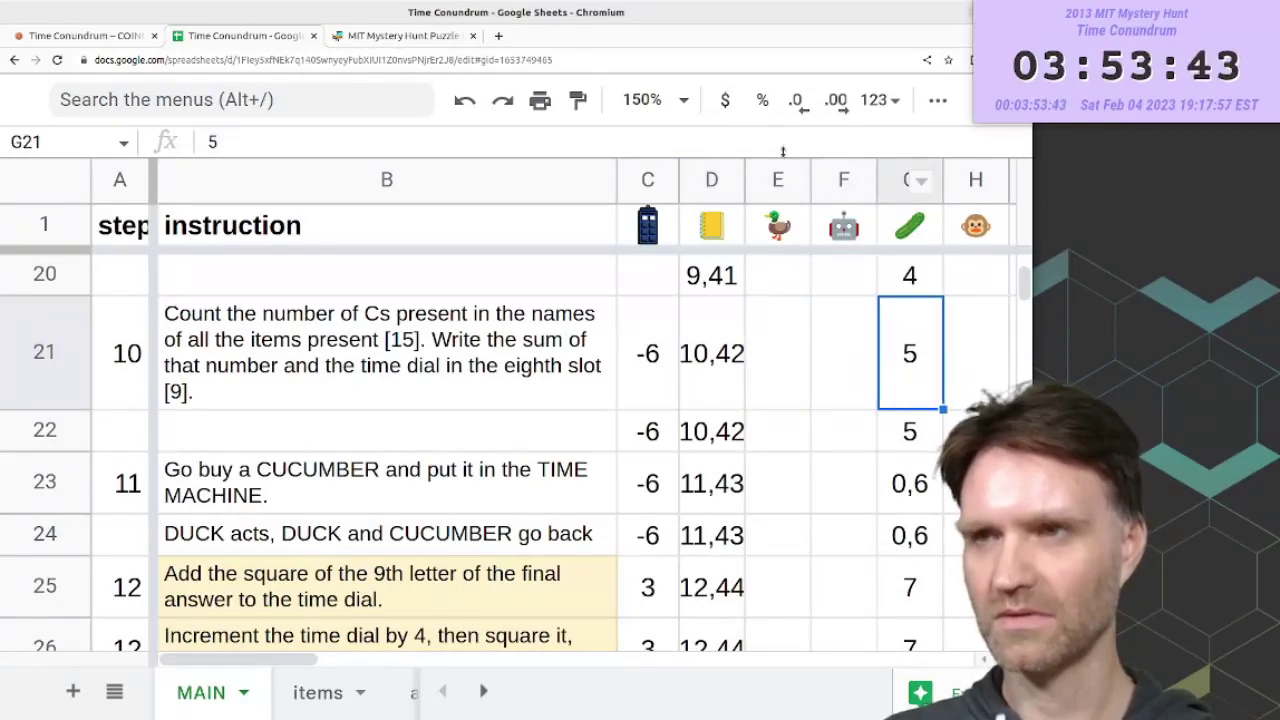
key(Right)
key(Right)
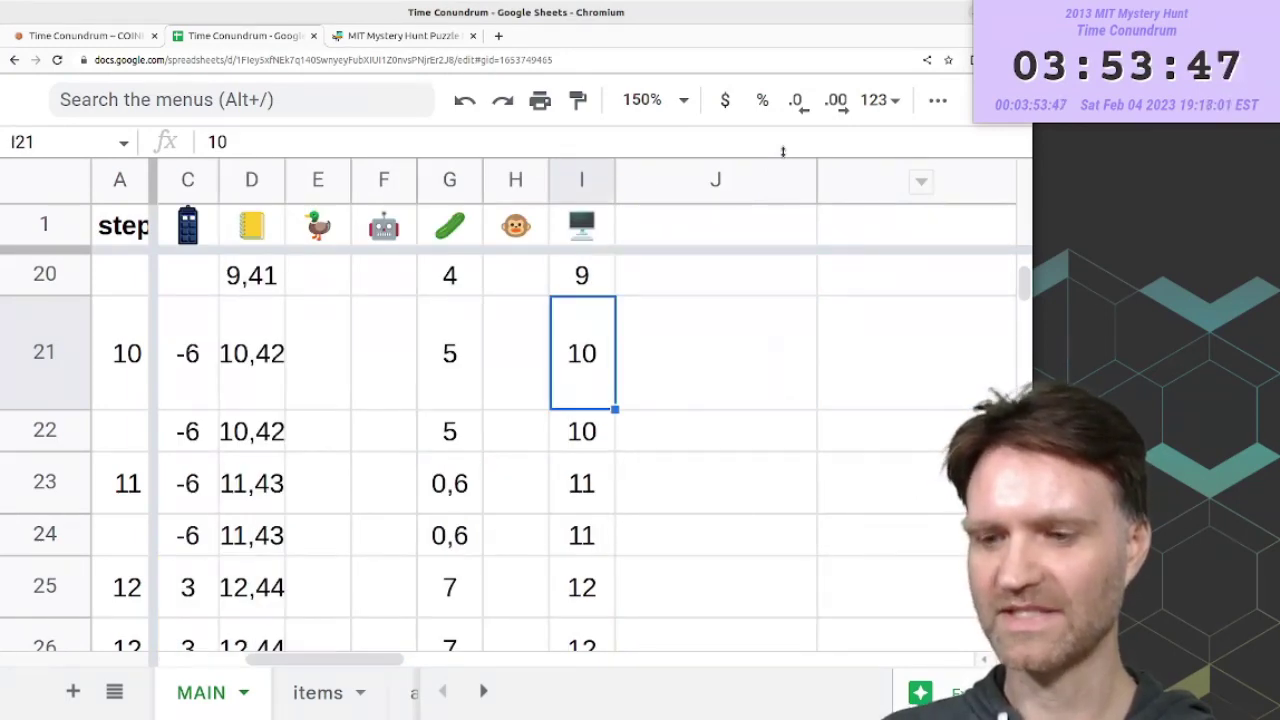
- Recheck which items are present in row 21, going back over the time machine, instructions and cucumber columns
key(Left)
key(Left)
key(Left)
key(Left)
key(Left)
key(Left)
key(Left)
key(Left)
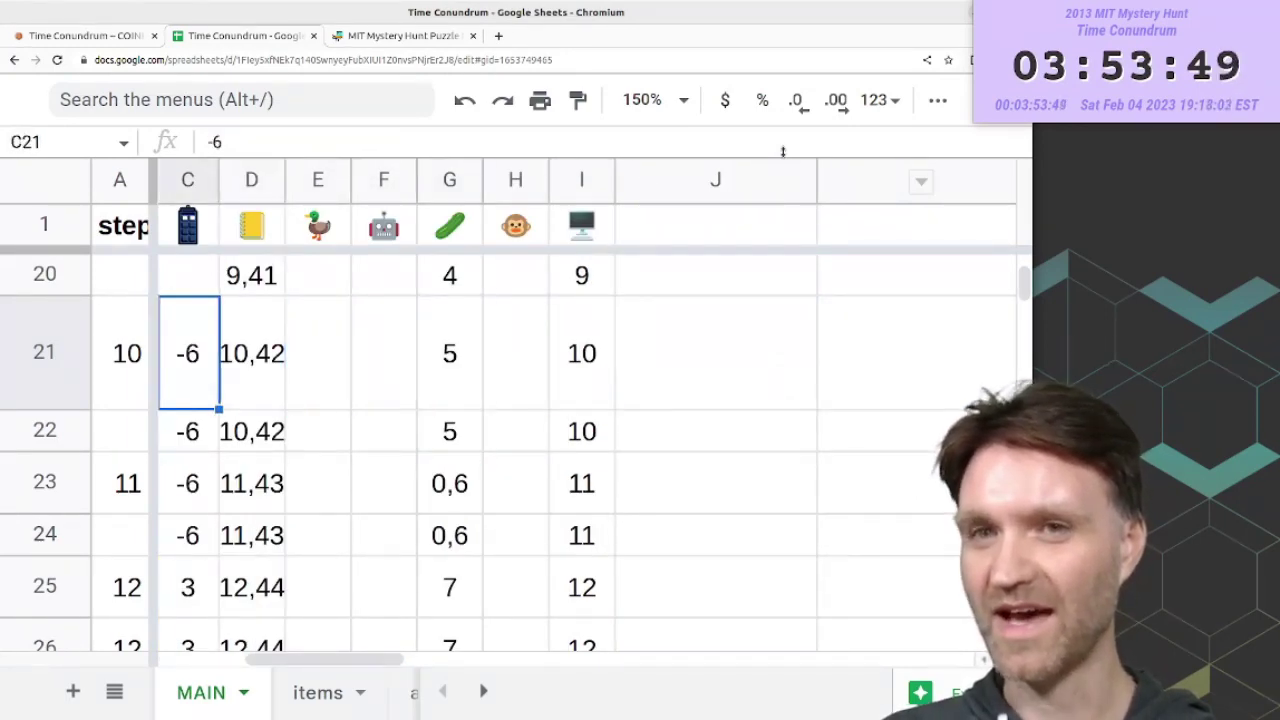
key(Right)
key(Right)
key(Right)
key(Right)
key(Left)
key(Left)
key(Left)
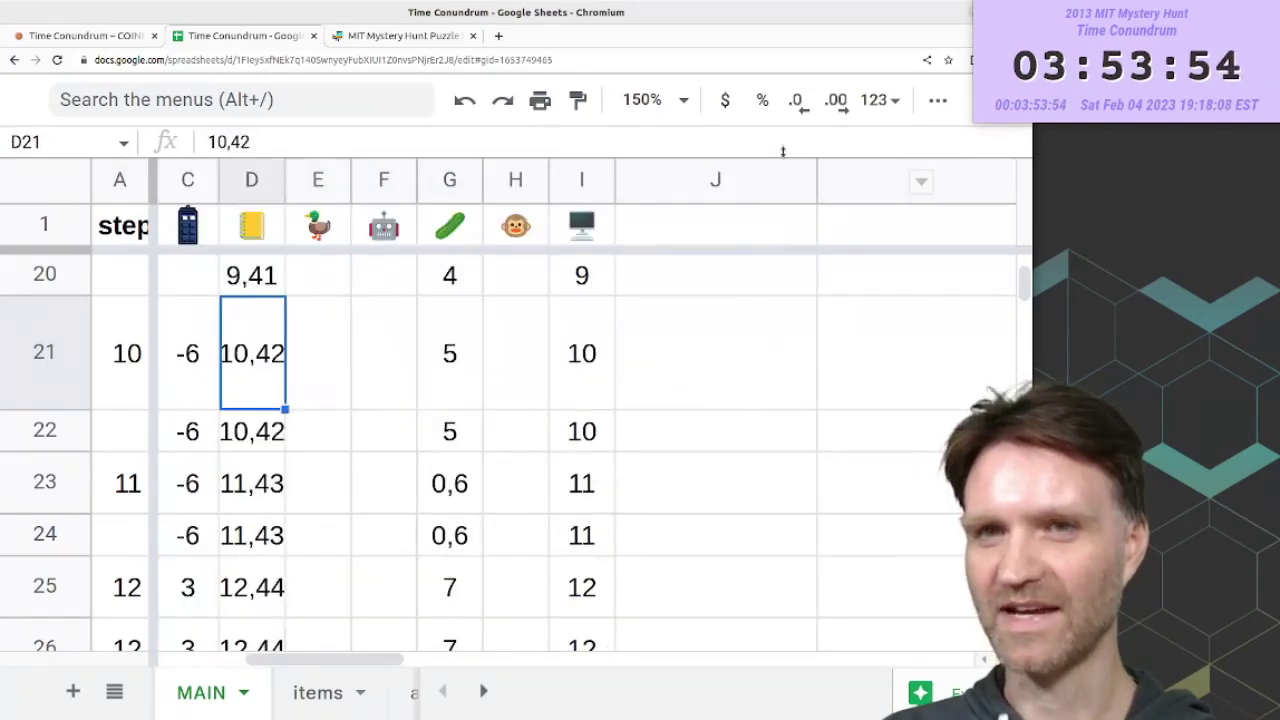
key(Right)
key(Right)
key(Right)
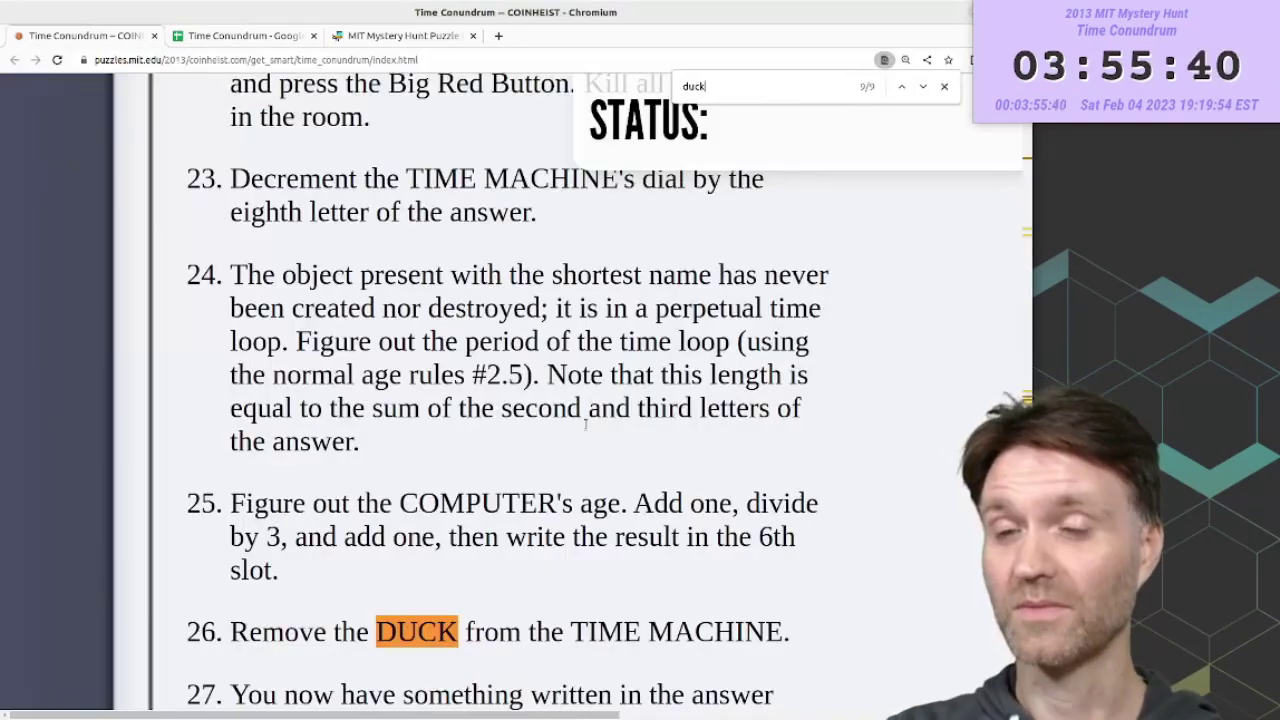
- Read steps 21 to 27 on the Time Conundrum puzzle page, looking at where the DUCK is mentioned
scroll(585, 425, up, 5)
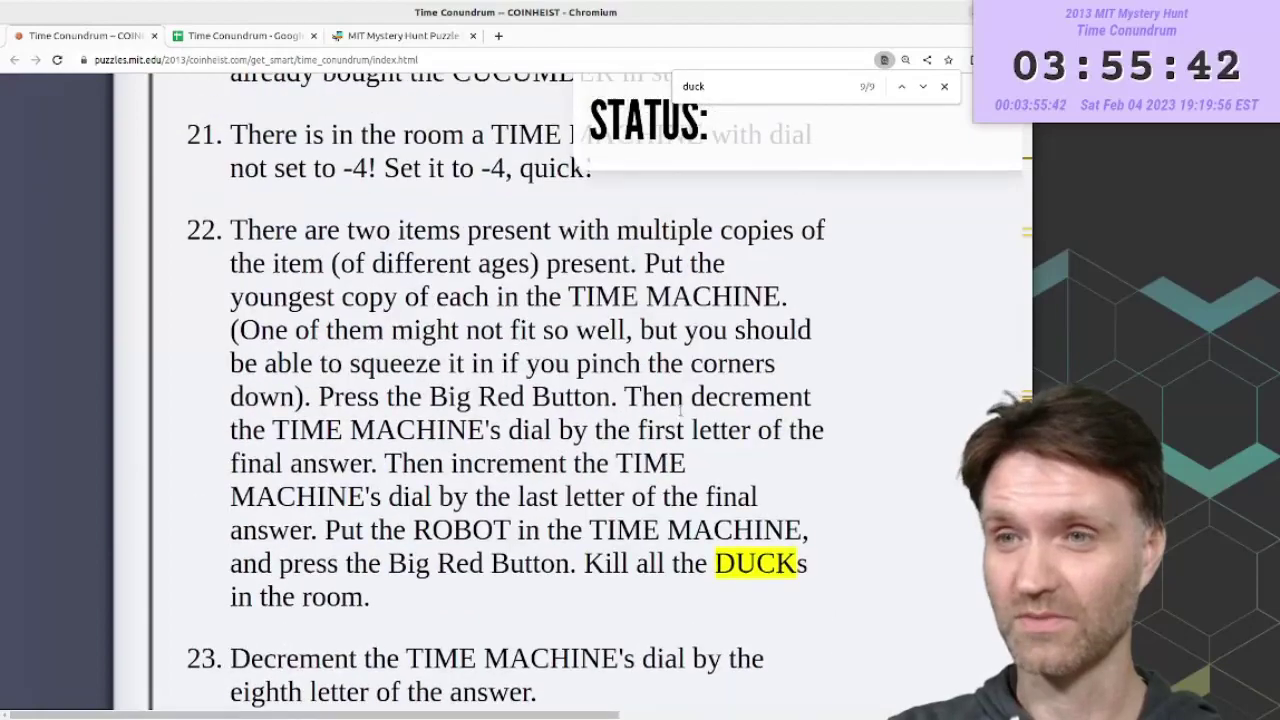
scroll(637, 449, down, 4)
scroll(637, 449, down, 4)
scroll(632, 447, up, 8)
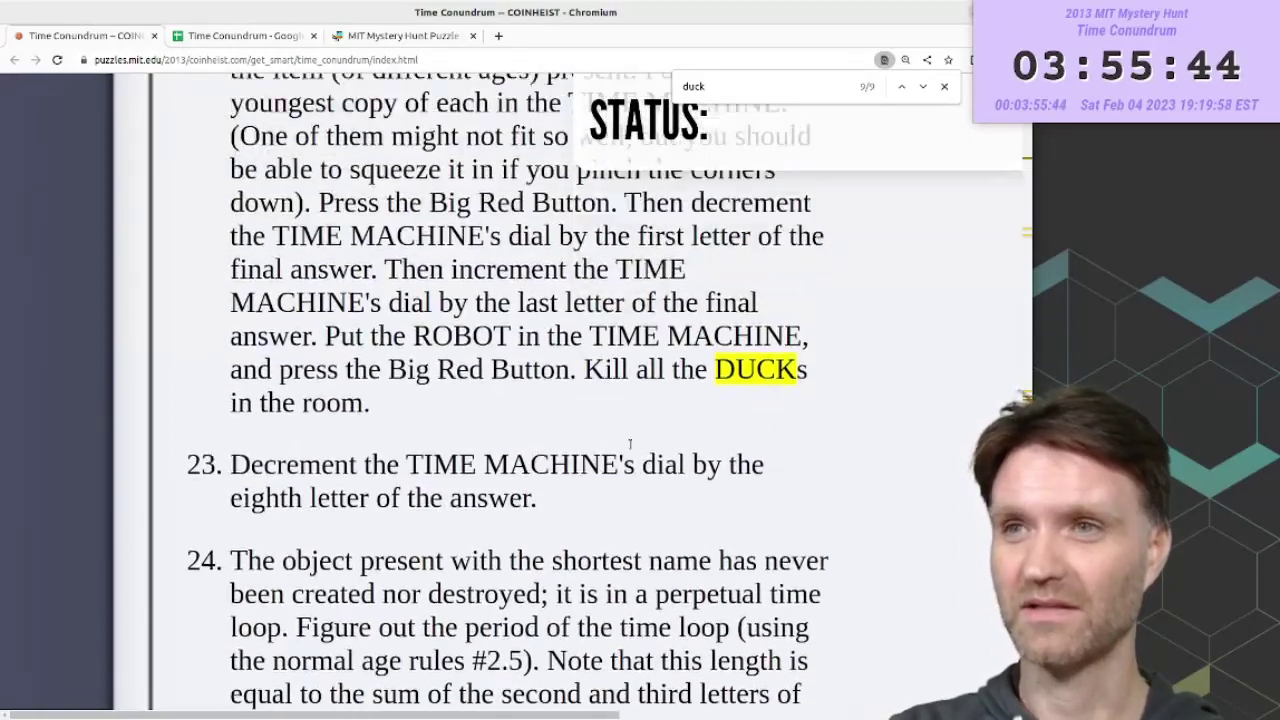
scroll(630, 445, up, 1)
scroll(610, 410, down, 4)
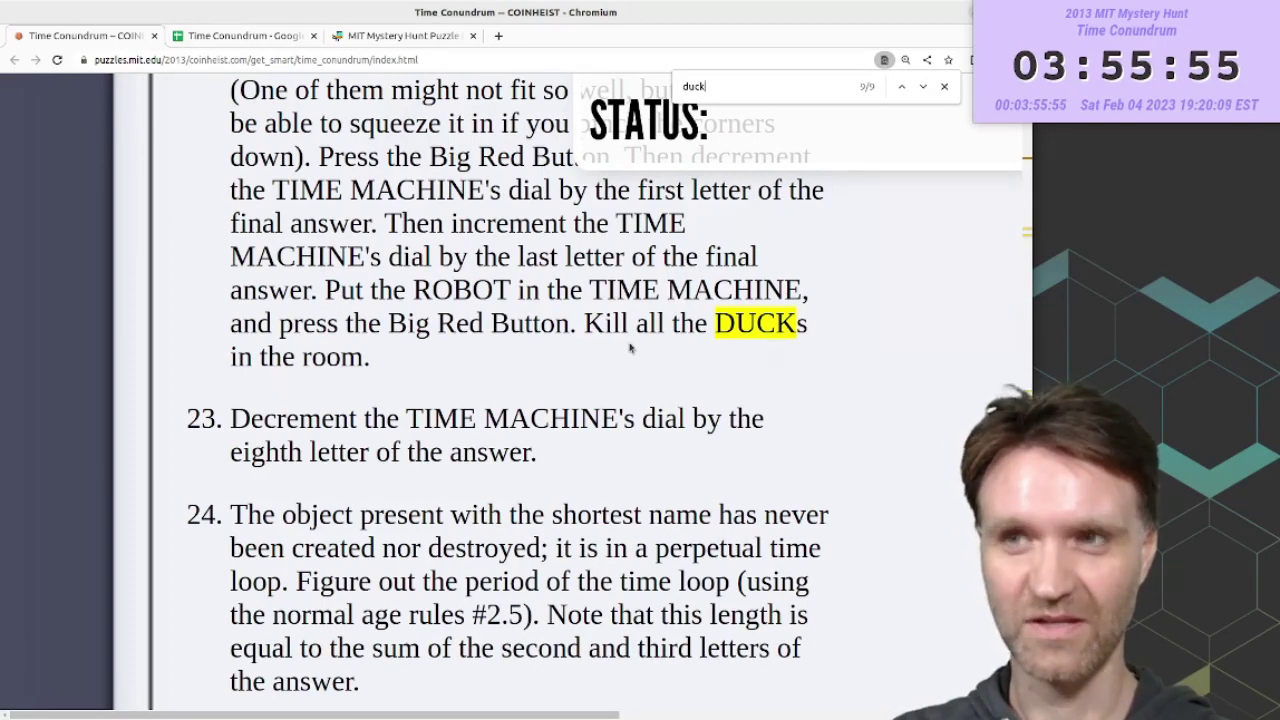
scroll(590, 404, up, 1)
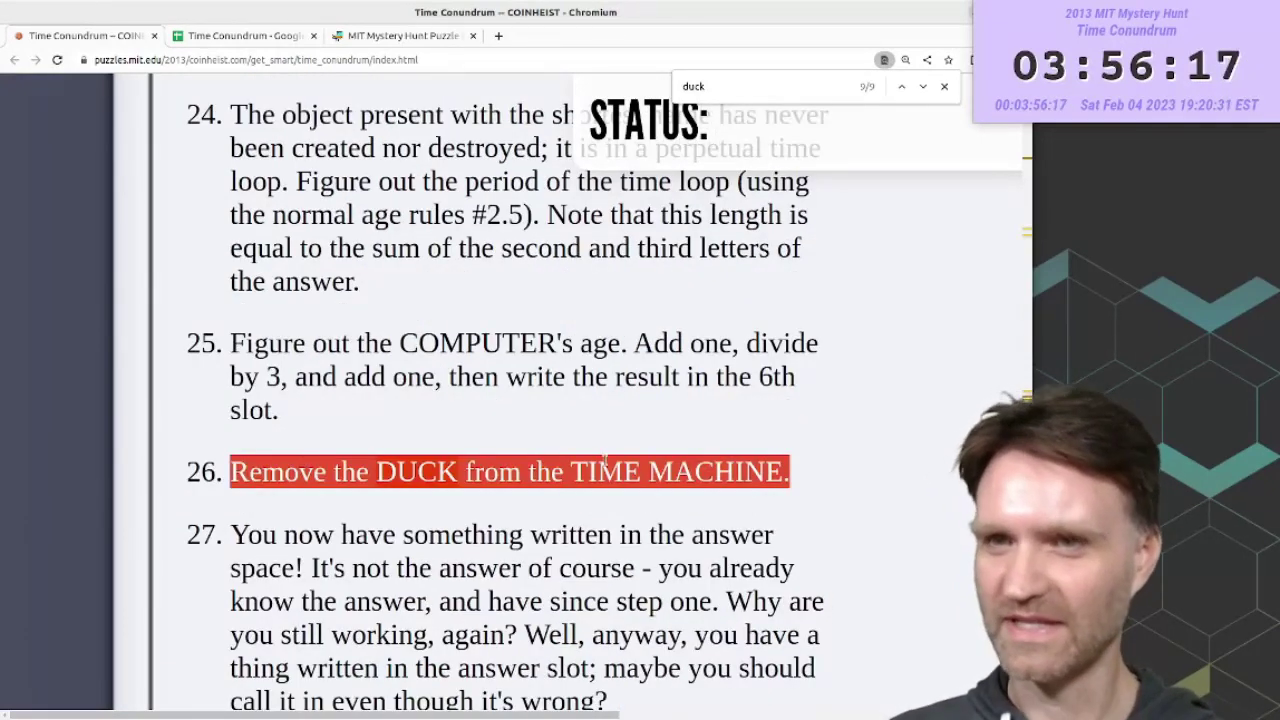
click(603, 401)
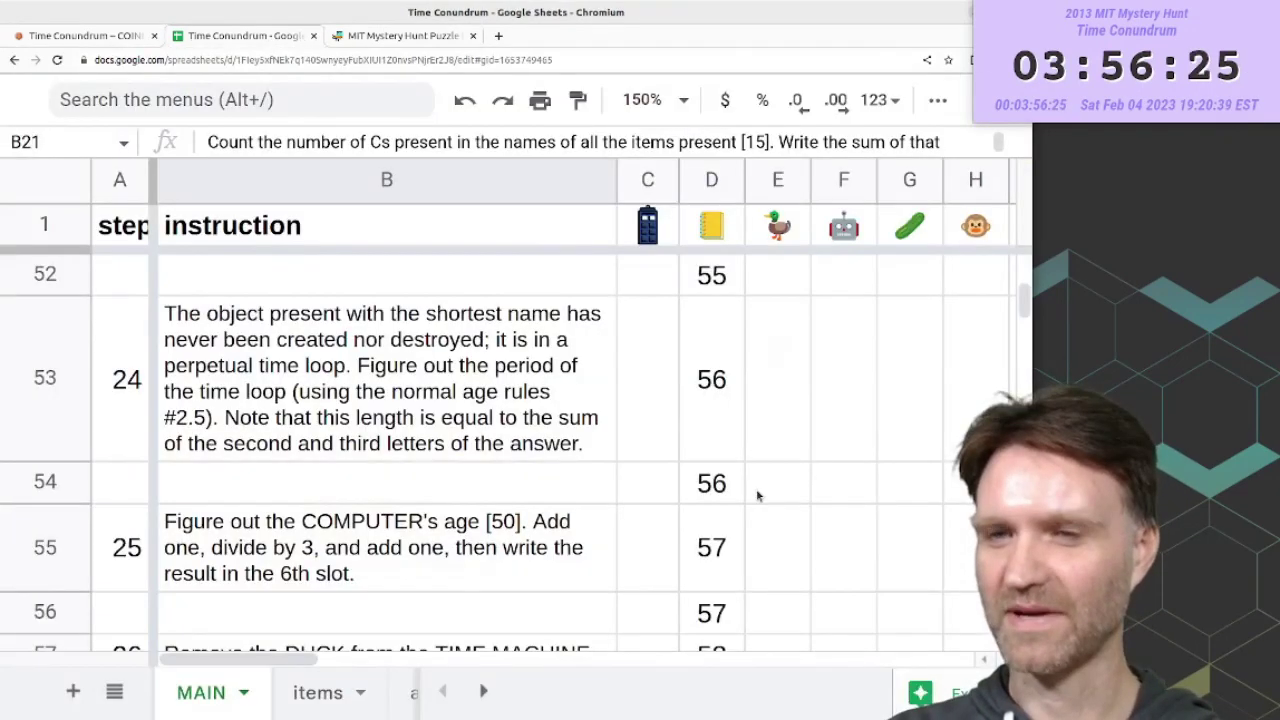
- Enter "DUCK acts" as the instruction in row 52, directly below step 23
scroll(757, 491, up, 5)
scroll(770, 491, down, 2)
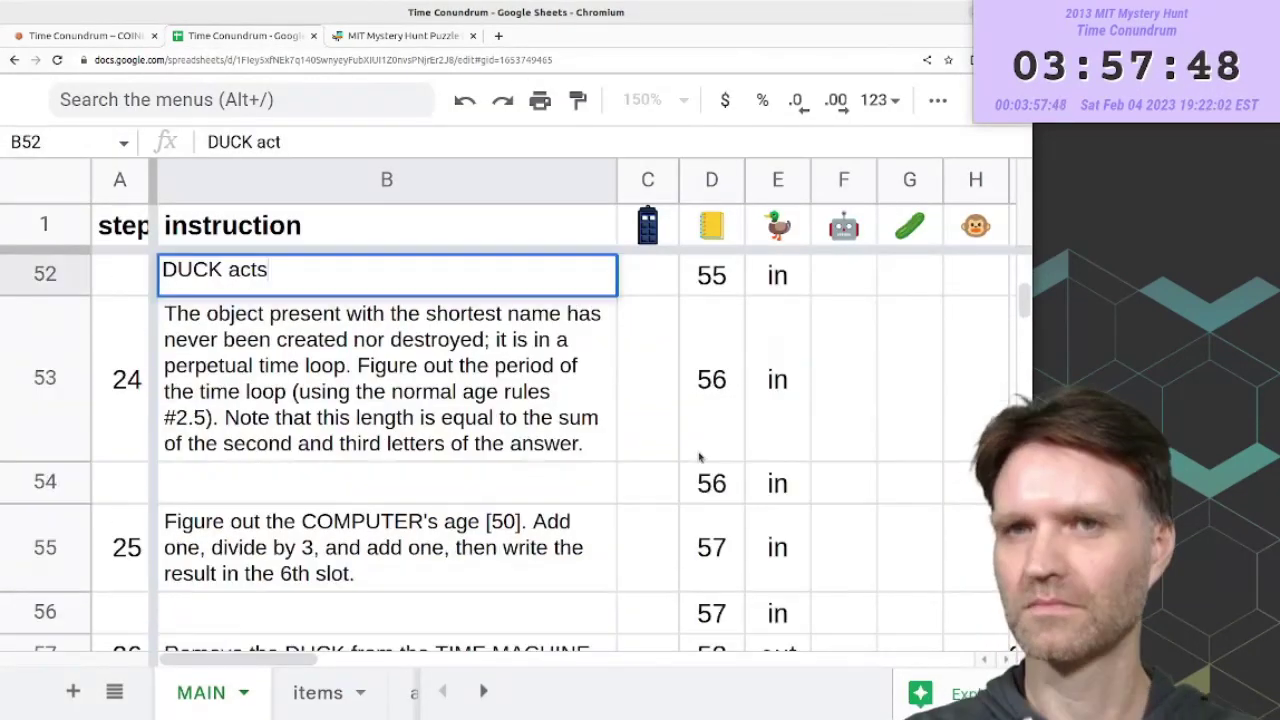
key(BackSpace)
text(s)
key(Return)
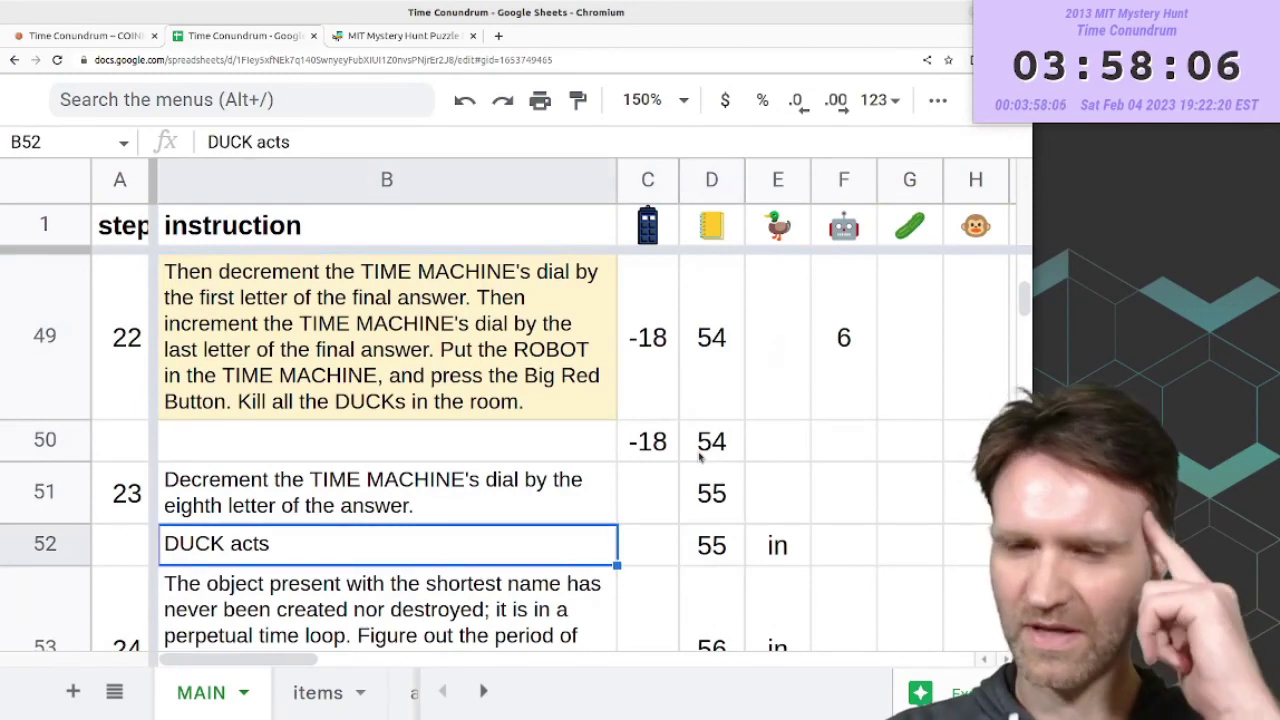
- Enter "out" in the duck column for step 23 in row 51
key(Up)
key(Up)
key(Up)
key(Right)
key(Right)
key(Right)
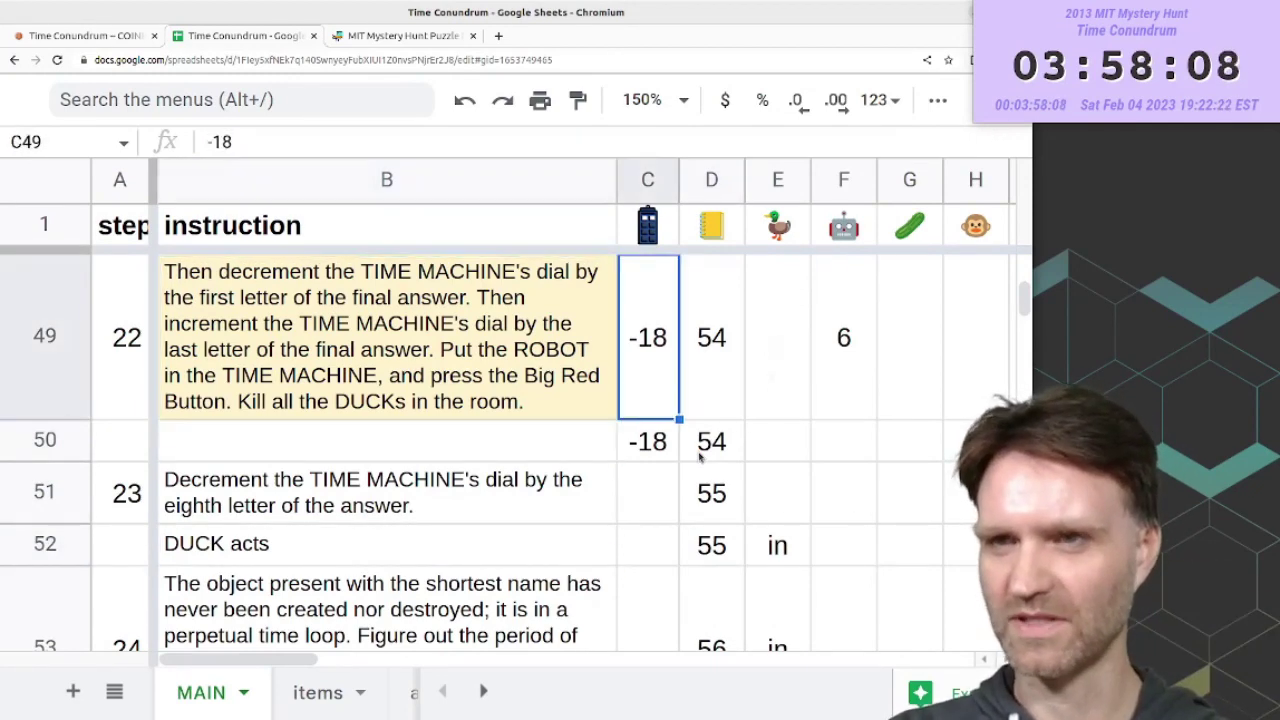
key(Down)
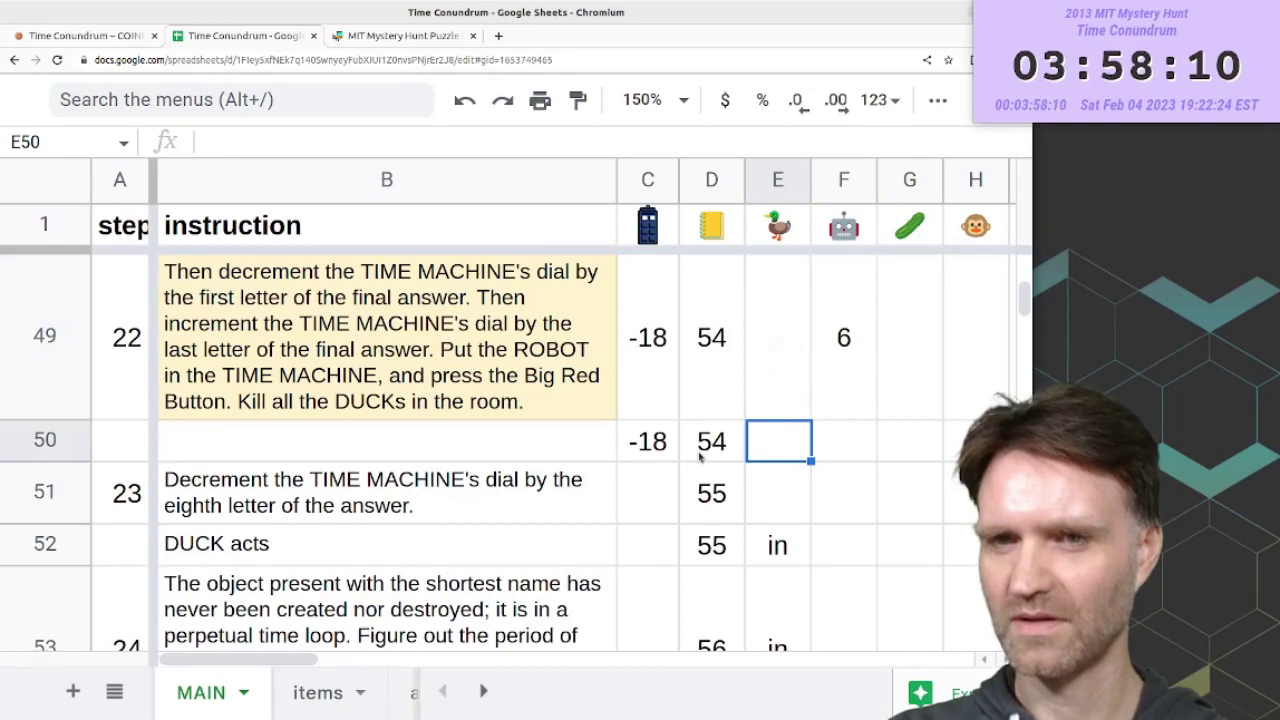
key(Up)
key(Down)
key(Down)
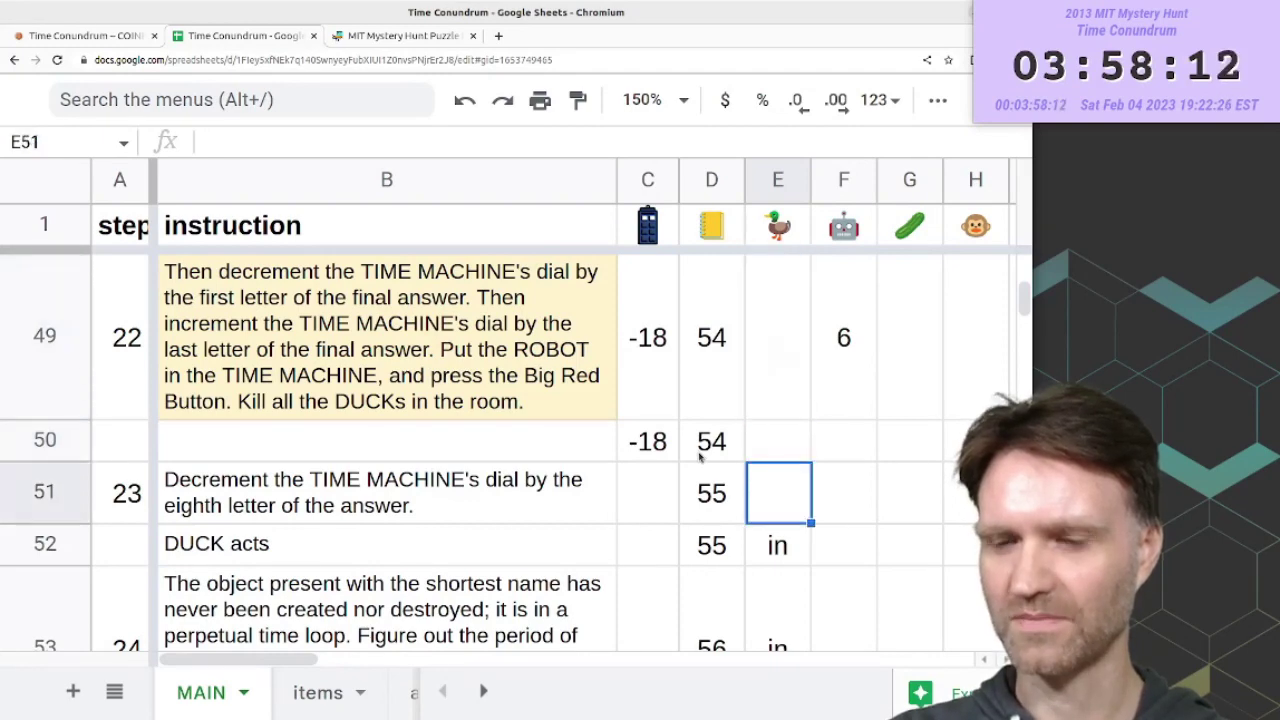
- Read when a DUCK acts according to rule 8 on the puzzle page and compare it with the duck entries in rows 51 and 52
key(ctrl+Page_Up)
drag(318, 350, 752, 362)
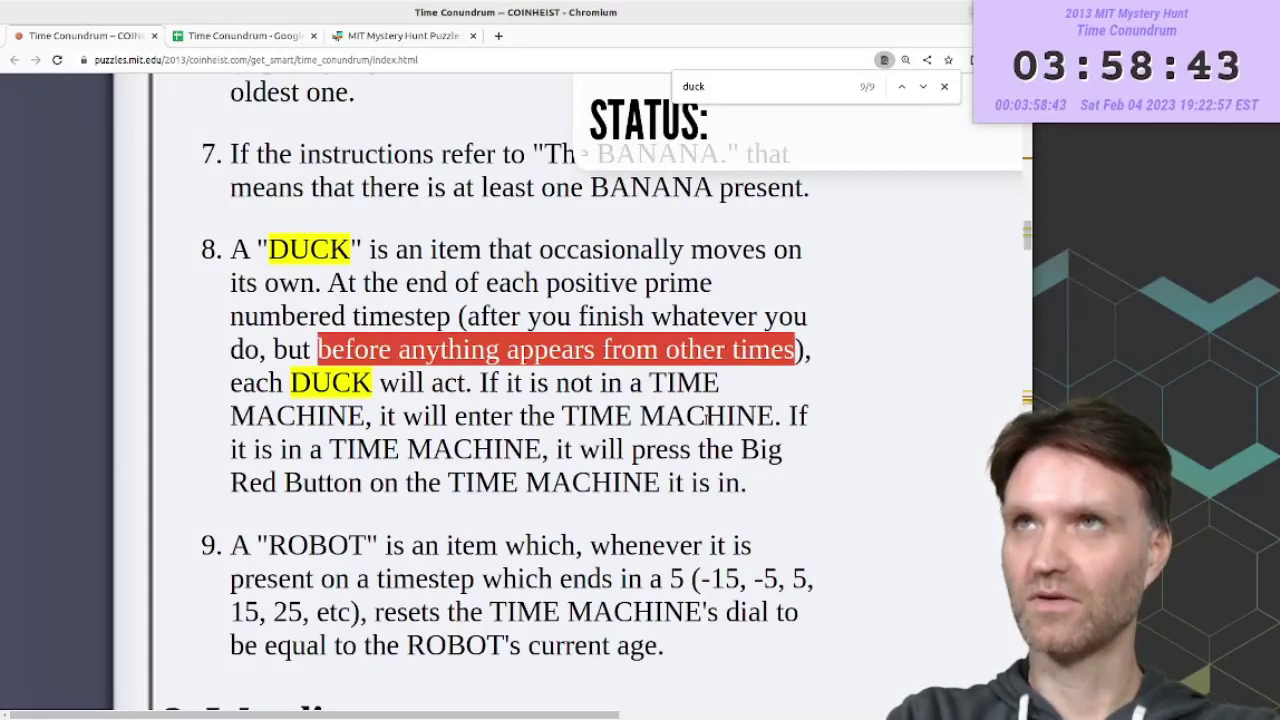
key(ctrl+Page_Down)
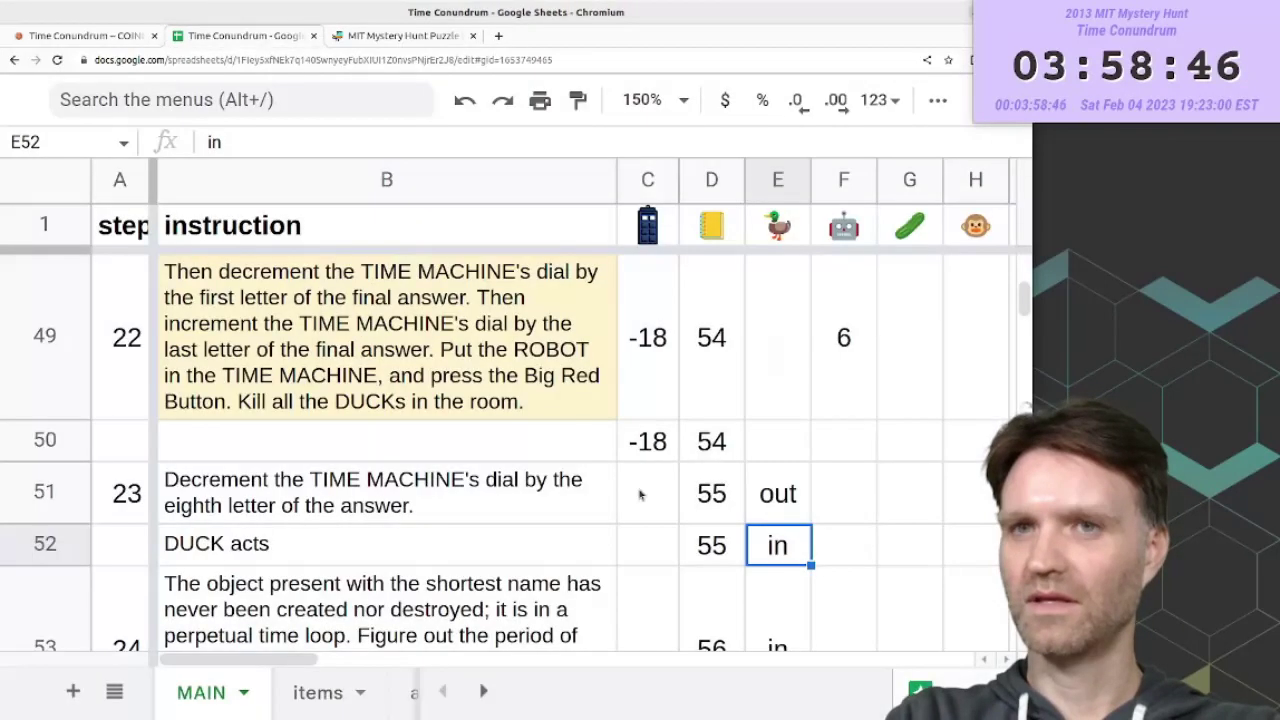
click(765, 500)
click(780, 548)
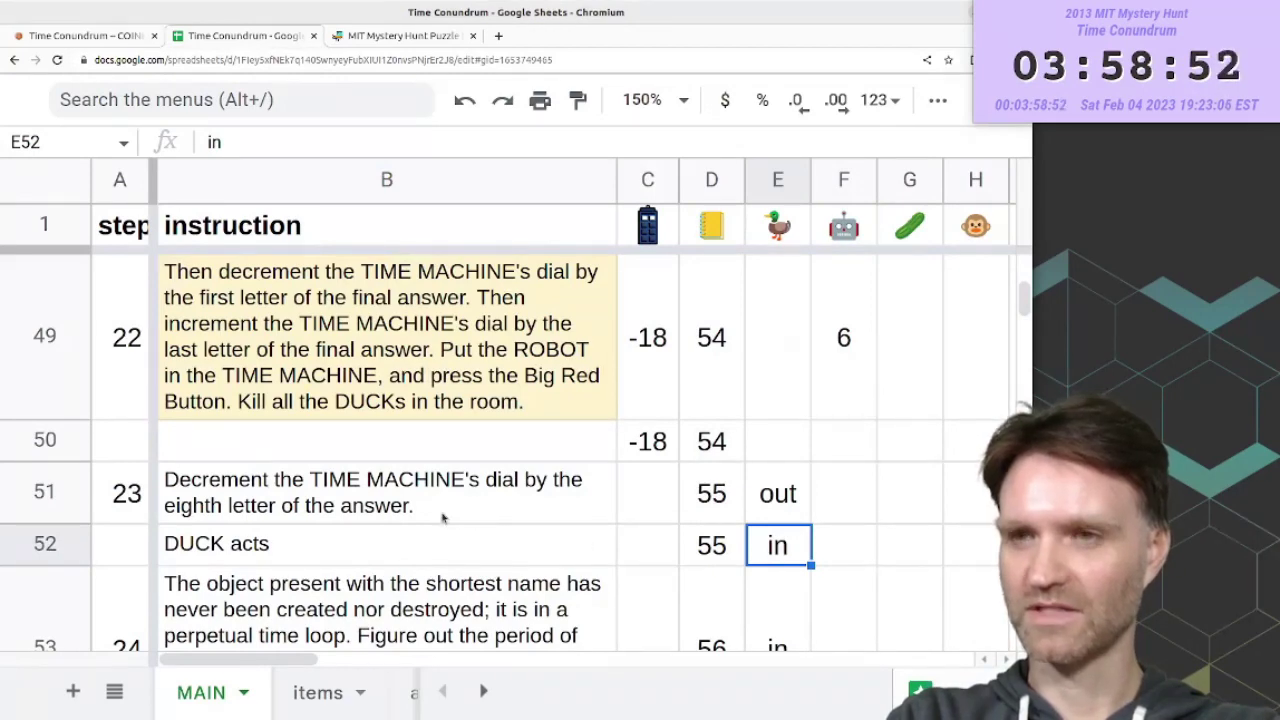
click(418, 457)
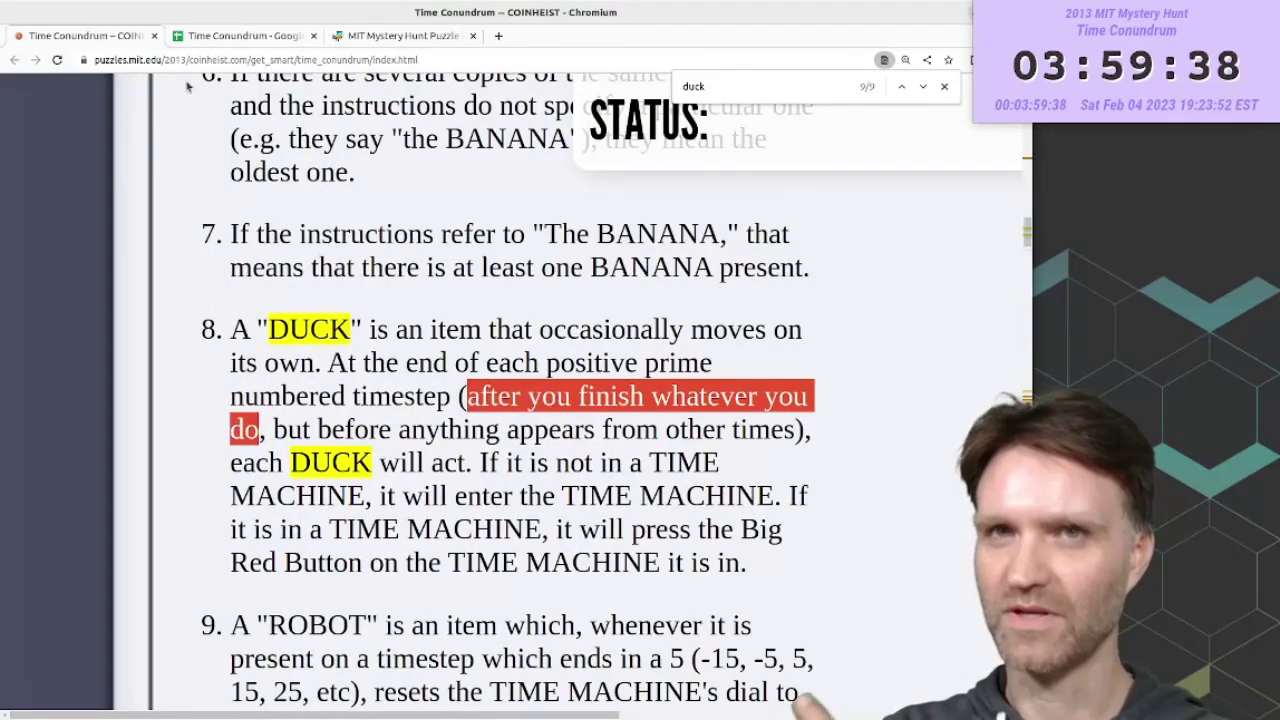
- Switch to the spreadsheet and fill in the duck as "in" through step 31, noting "DUCK acts, DUCK and INSTRUCTIONS go back" directly below it
click(197, 35)
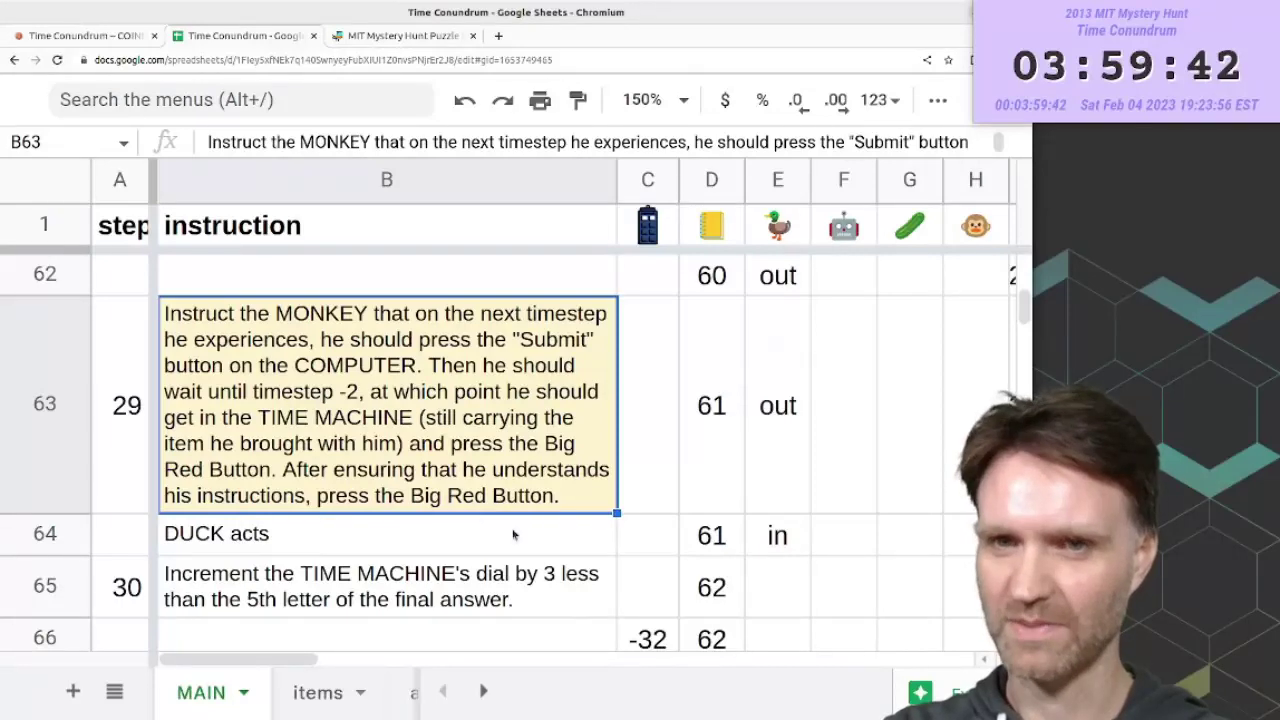
click(766, 537)
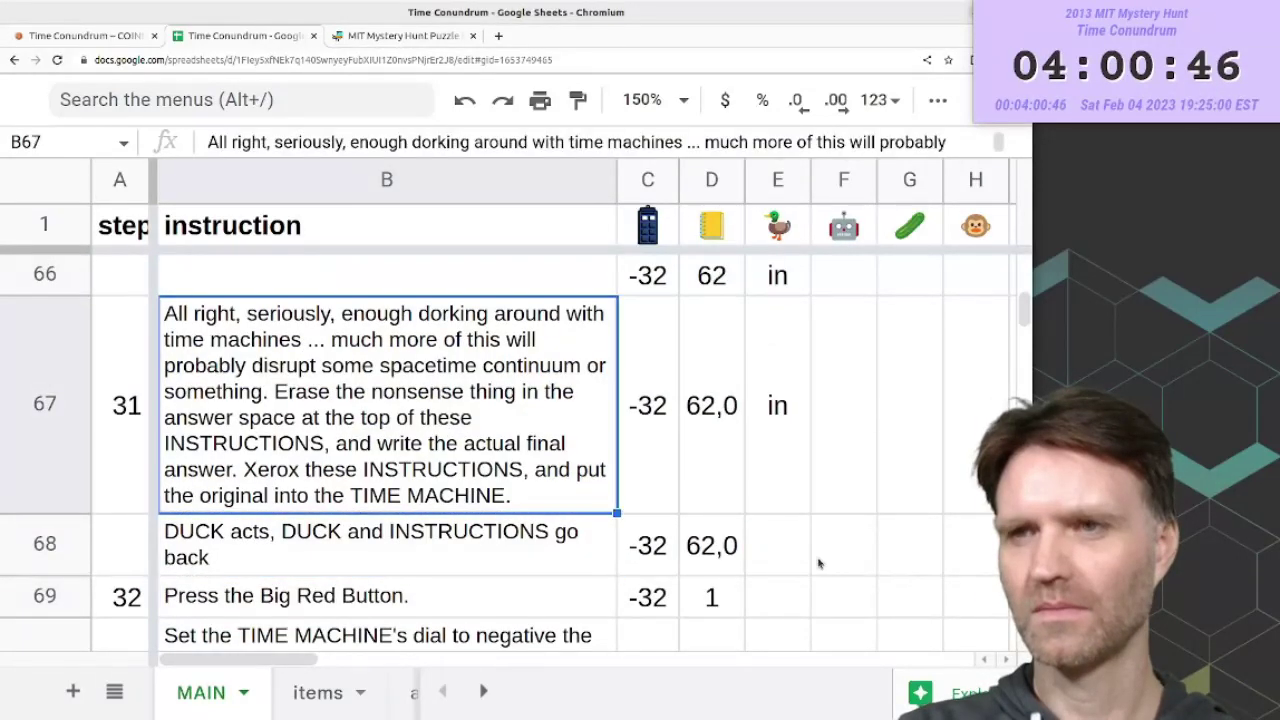
key(Tab)
key(Return)
key(Up)
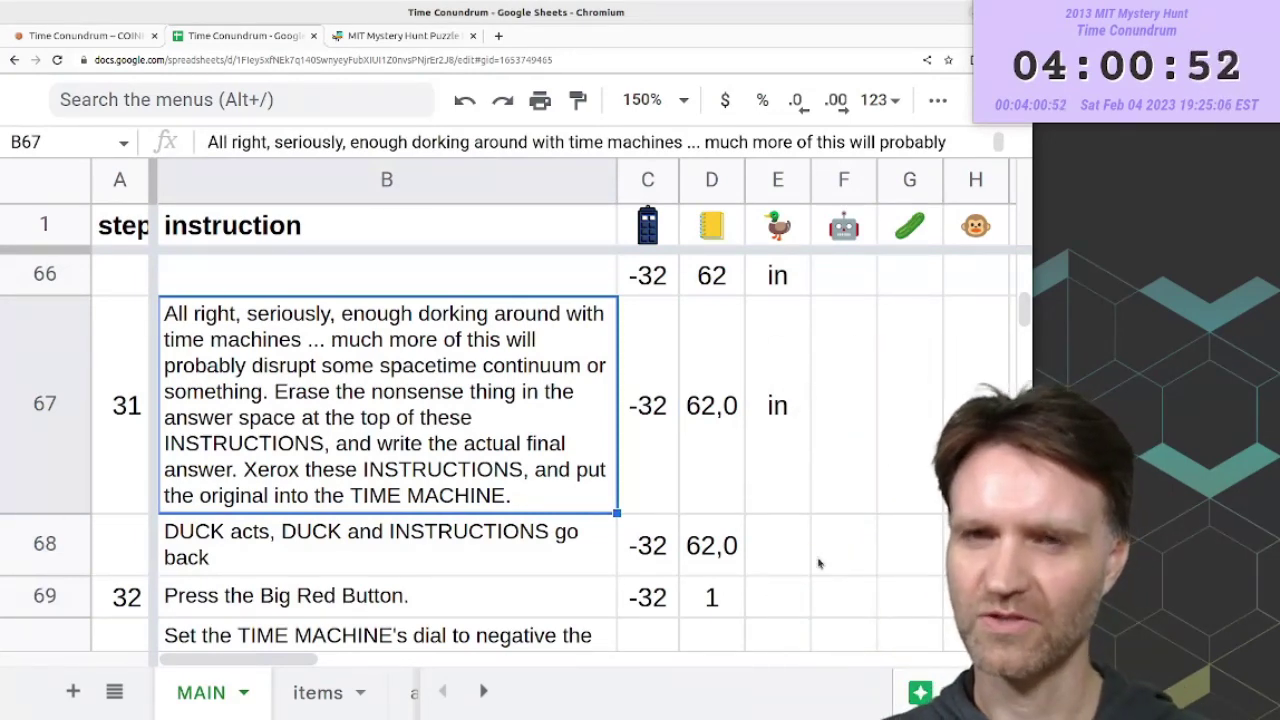
- Review rows 67 to 69, comparing the time machine dial, INSTRUCTIONS age and duck entries around steps 31 and 32
key(Down)
key(Down)
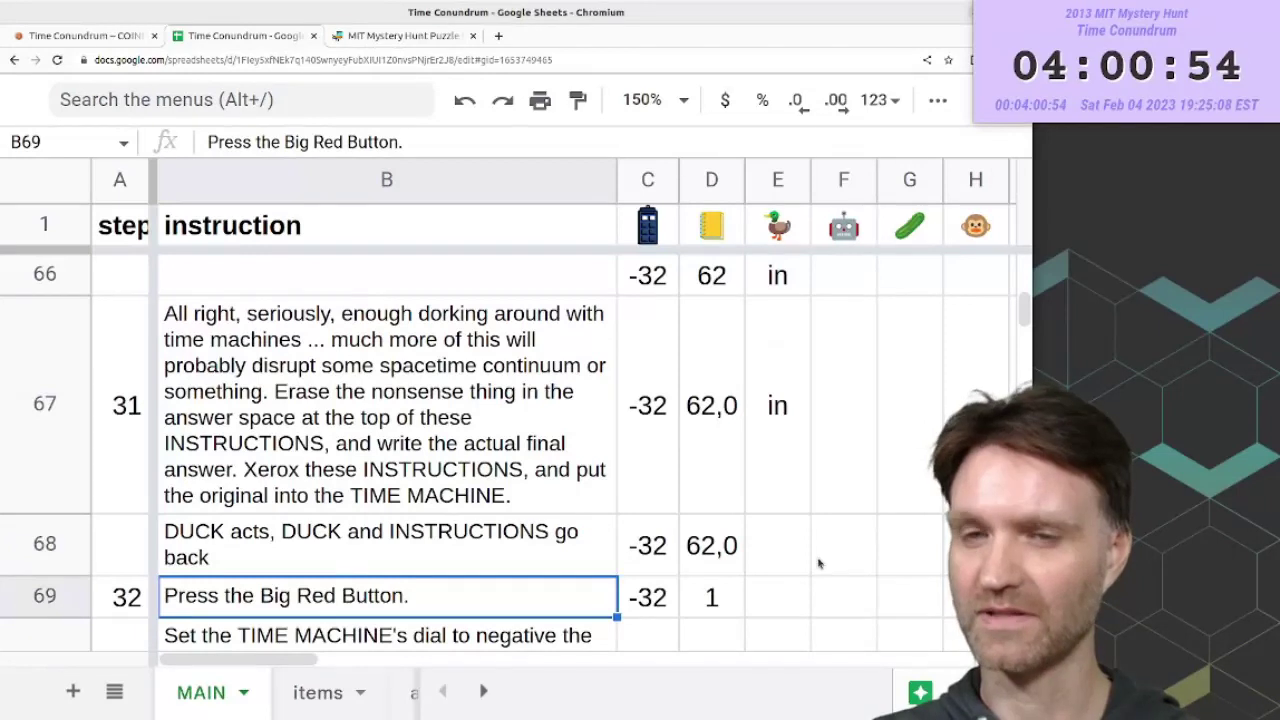
key(Up)
key(Up)
key(Down)
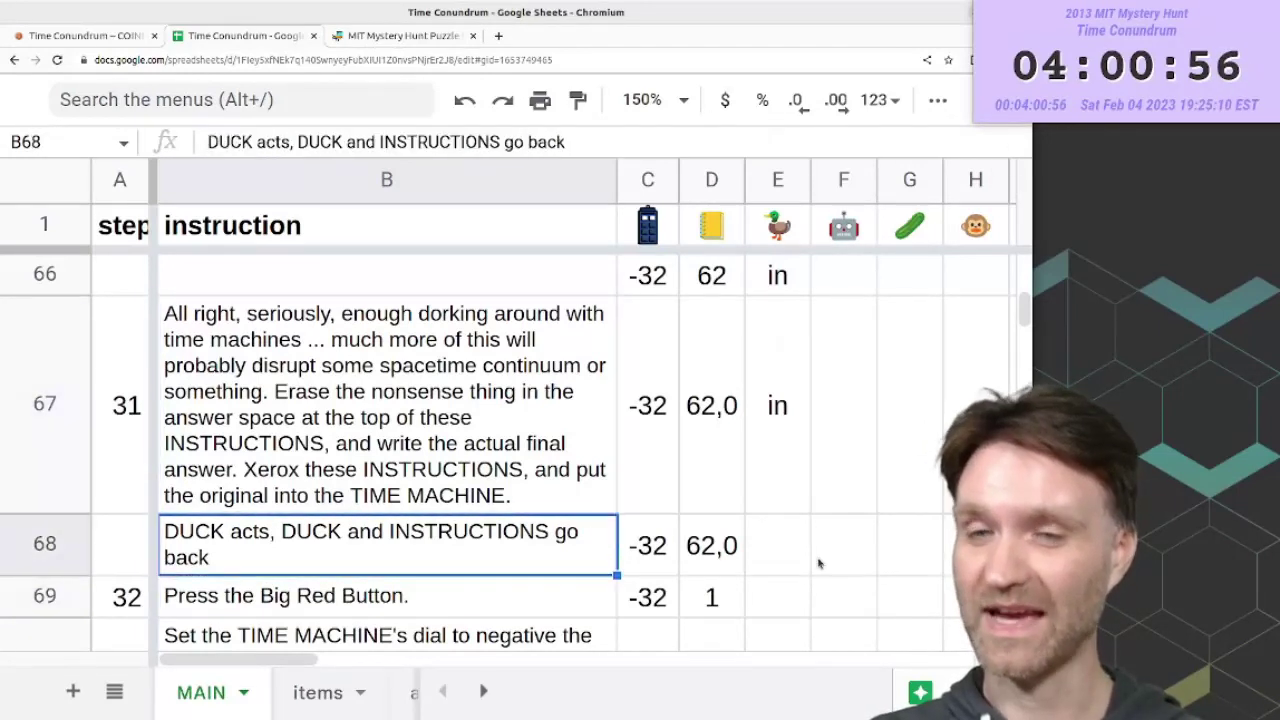
key(Right)
key(Right)
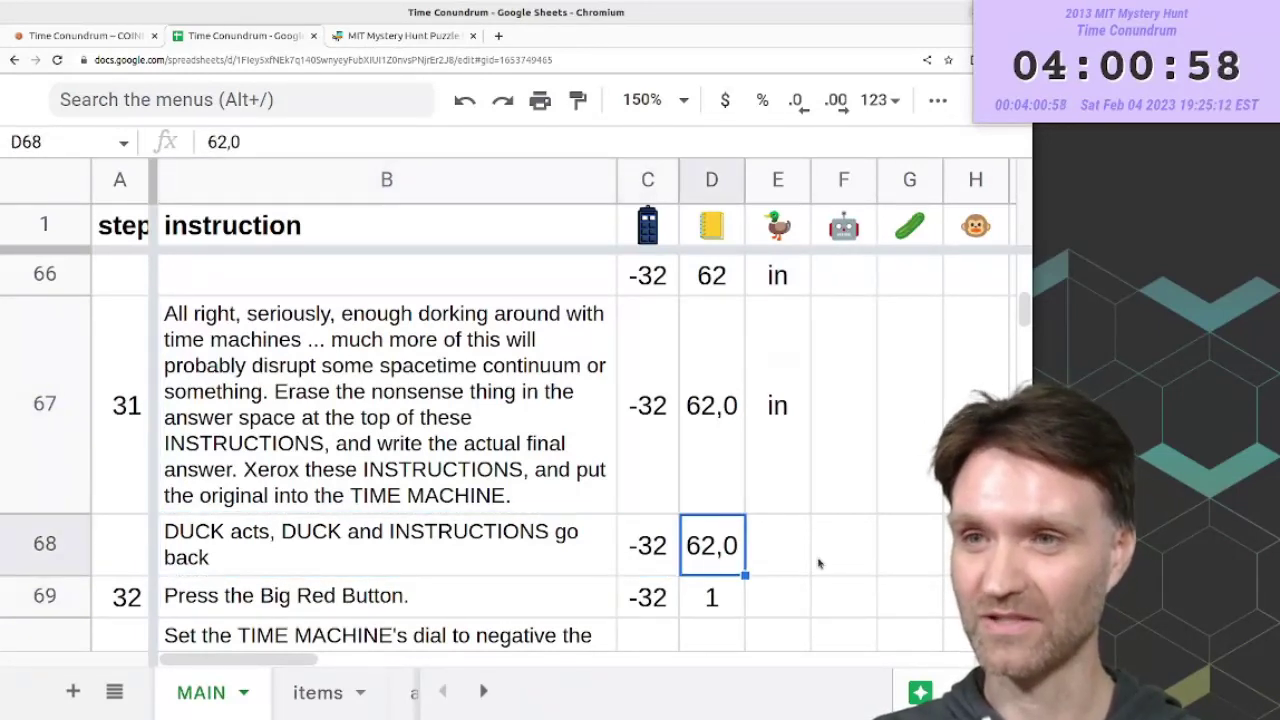
key(Down)
key(Left)
key(Left)
key(Right)
key(Right)
key(Up)
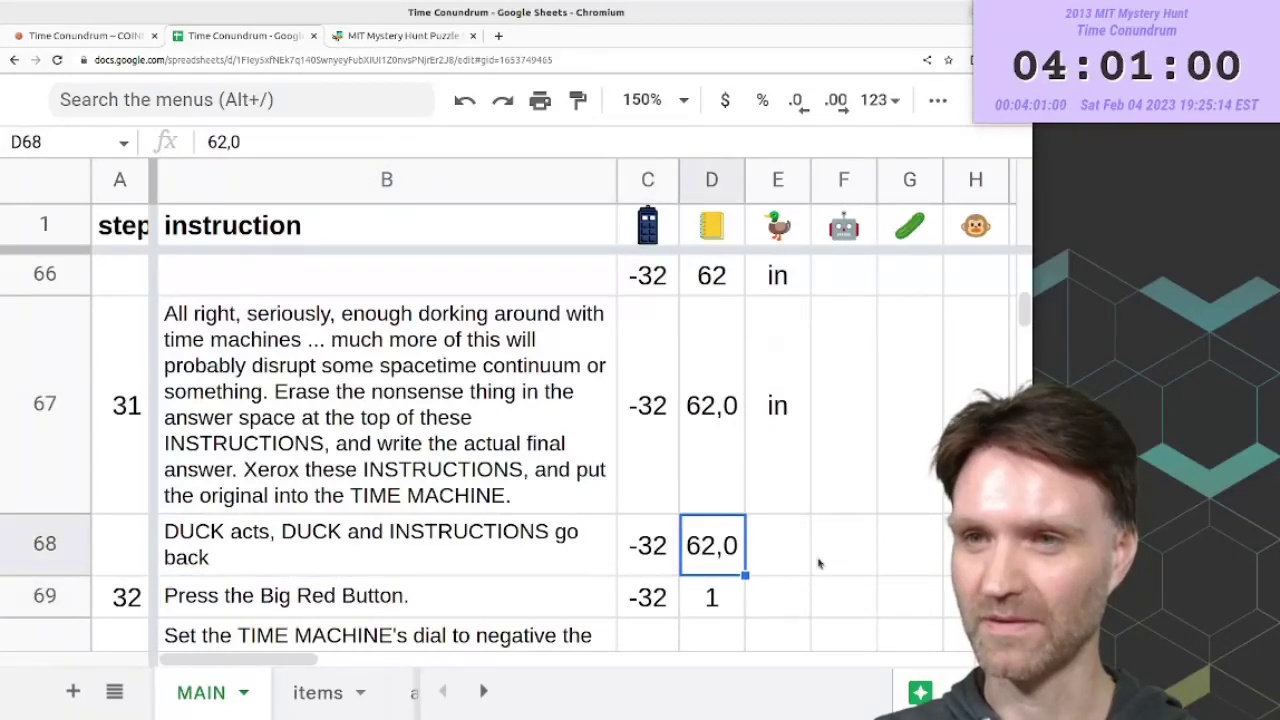
key(Right)
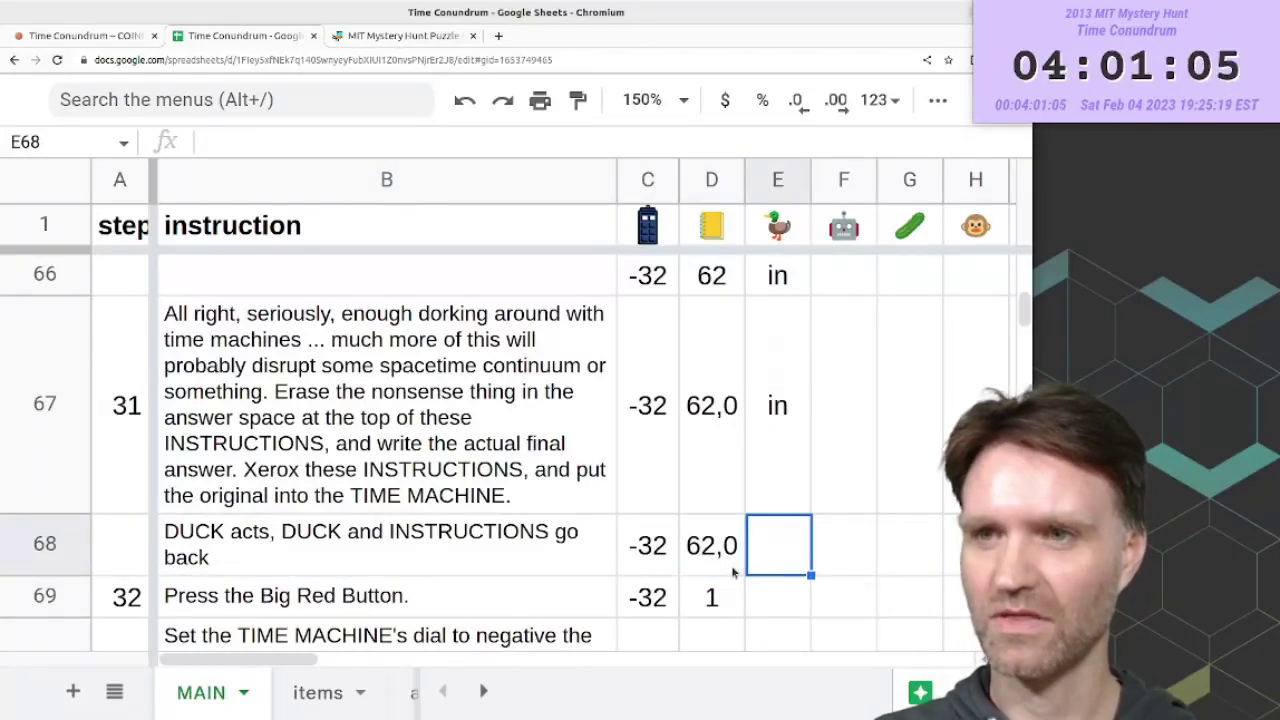
- Set the time machine dial to -31 in row 68 and fill that value down into row 69
click(726, 571)
click(676, 569)
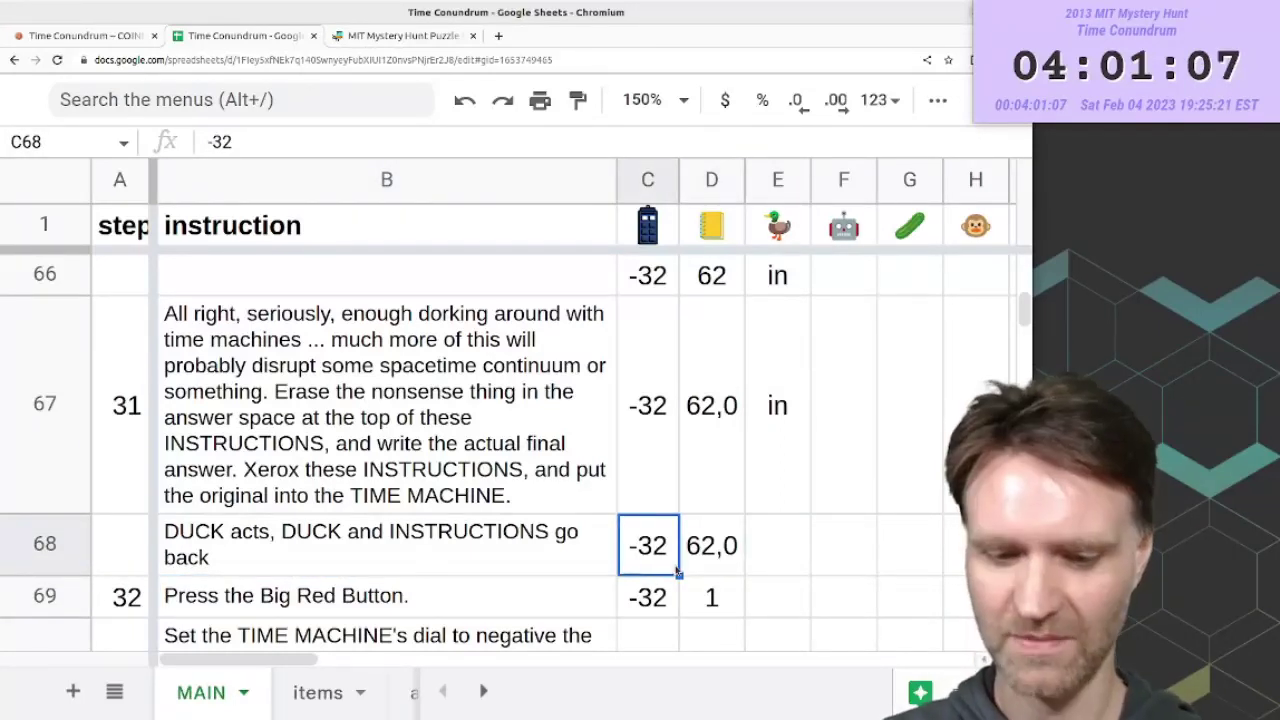
text(-31)
key(Return)
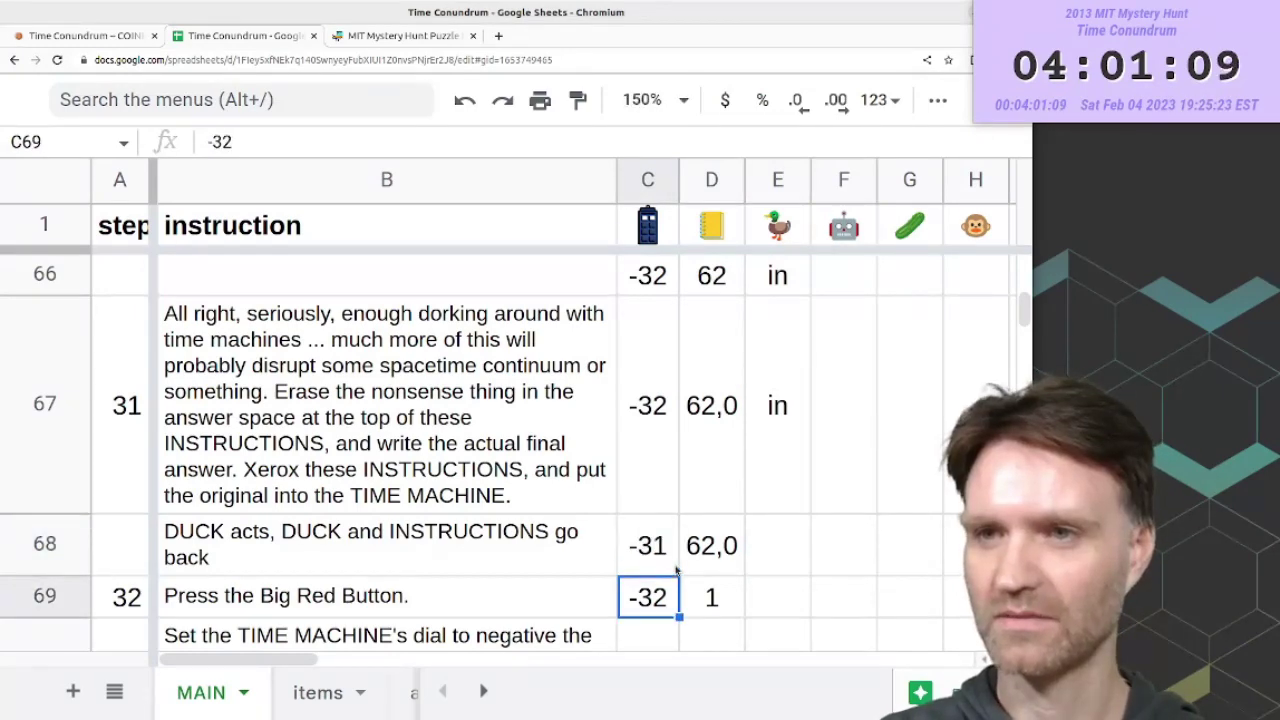
key(ctrl+d)
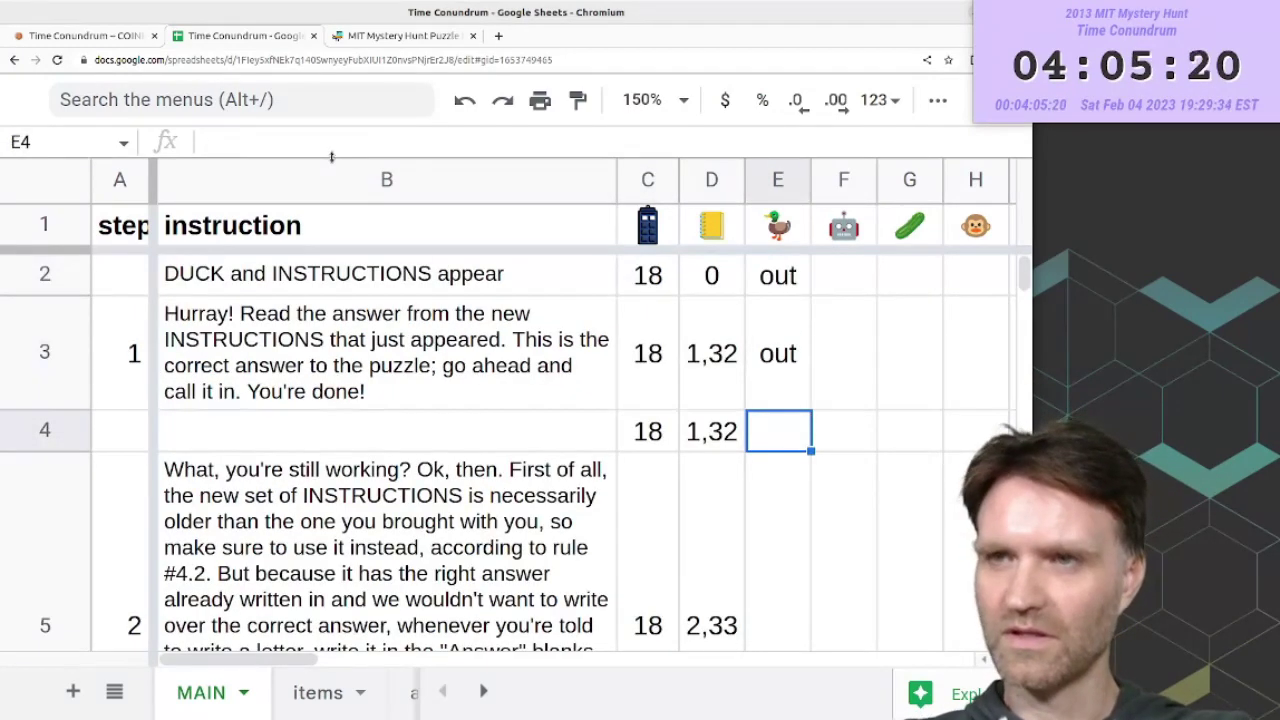
- Enter "out" in the duck column for rows 4 and 5, and "DUCK acts" as the instruction in row 6
text(ou)
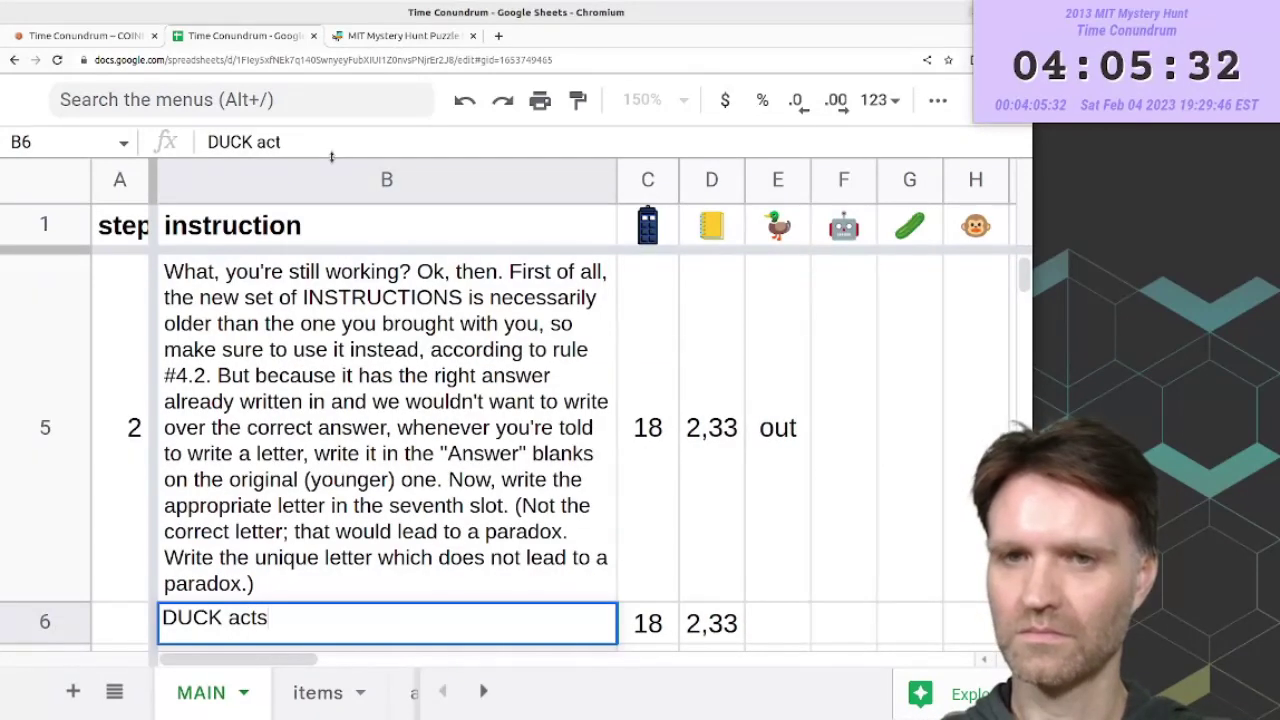
key(Down)
key(Right)
key(Up)
key(Right)
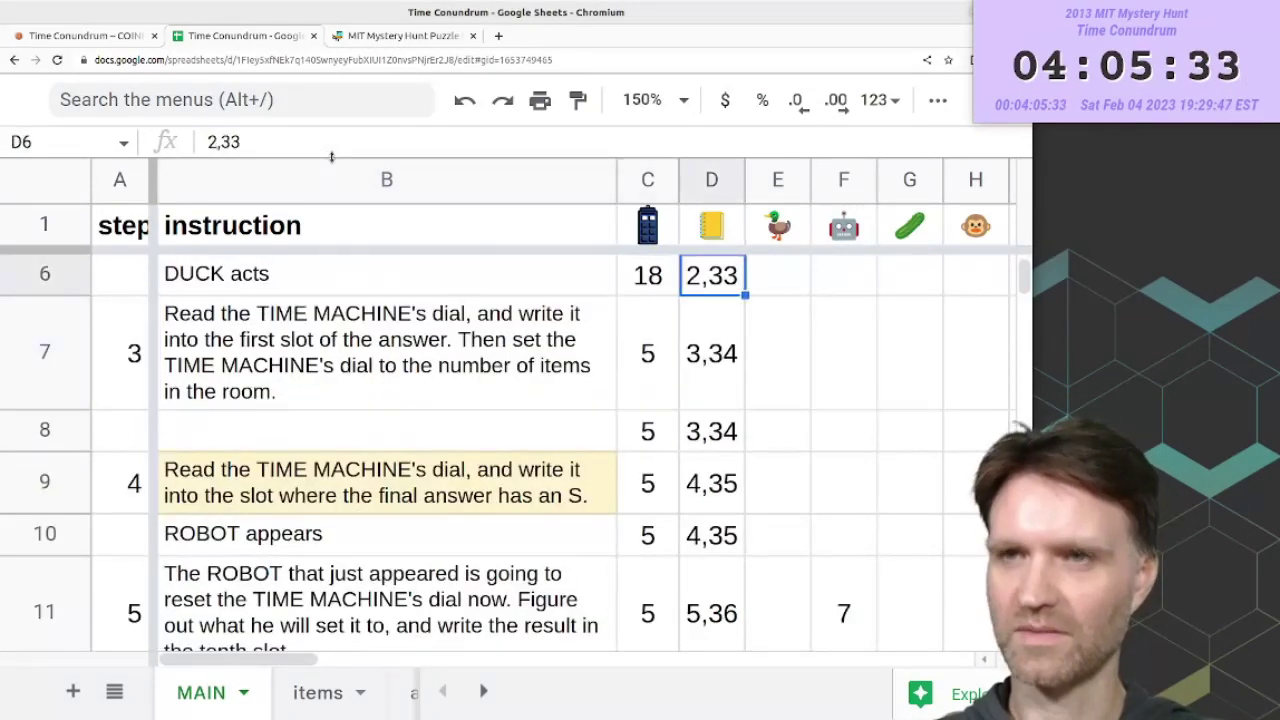
- Enter "in" in the duck column for rows 6 and 7
key(Up)
key(Up)
key(Right)
key(Down)
key(Down)
text(in)
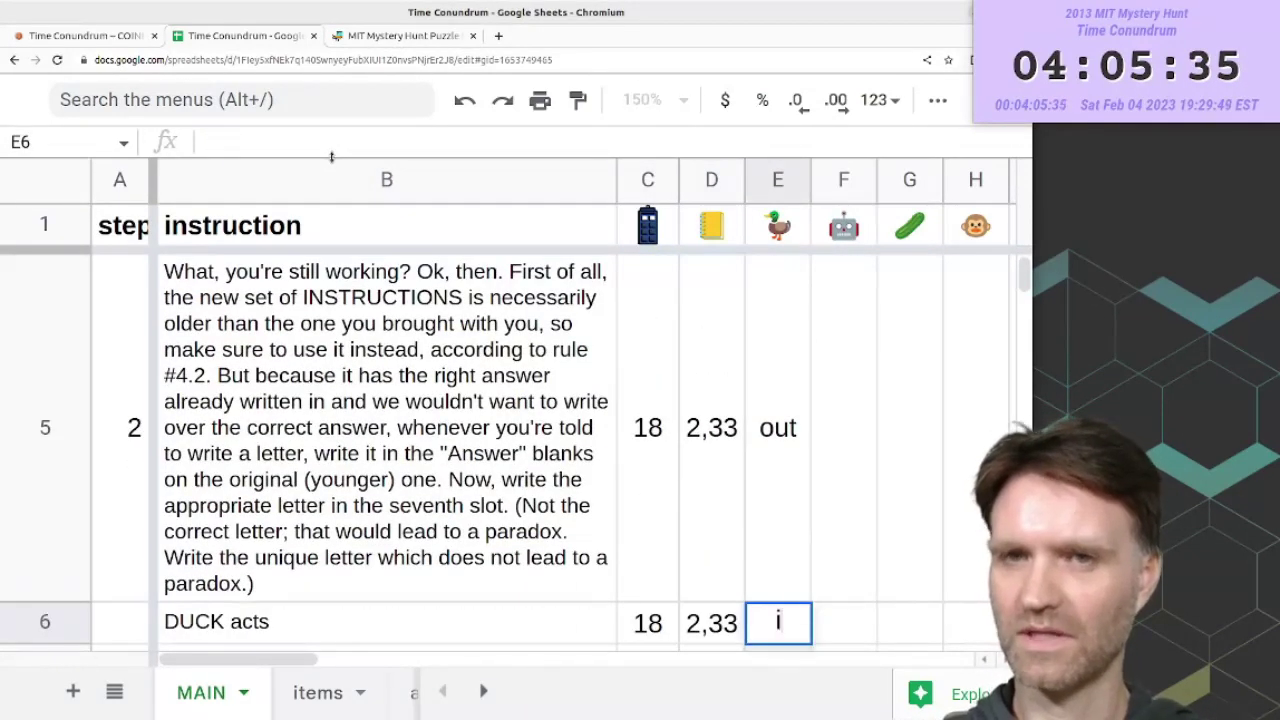
key(Return)
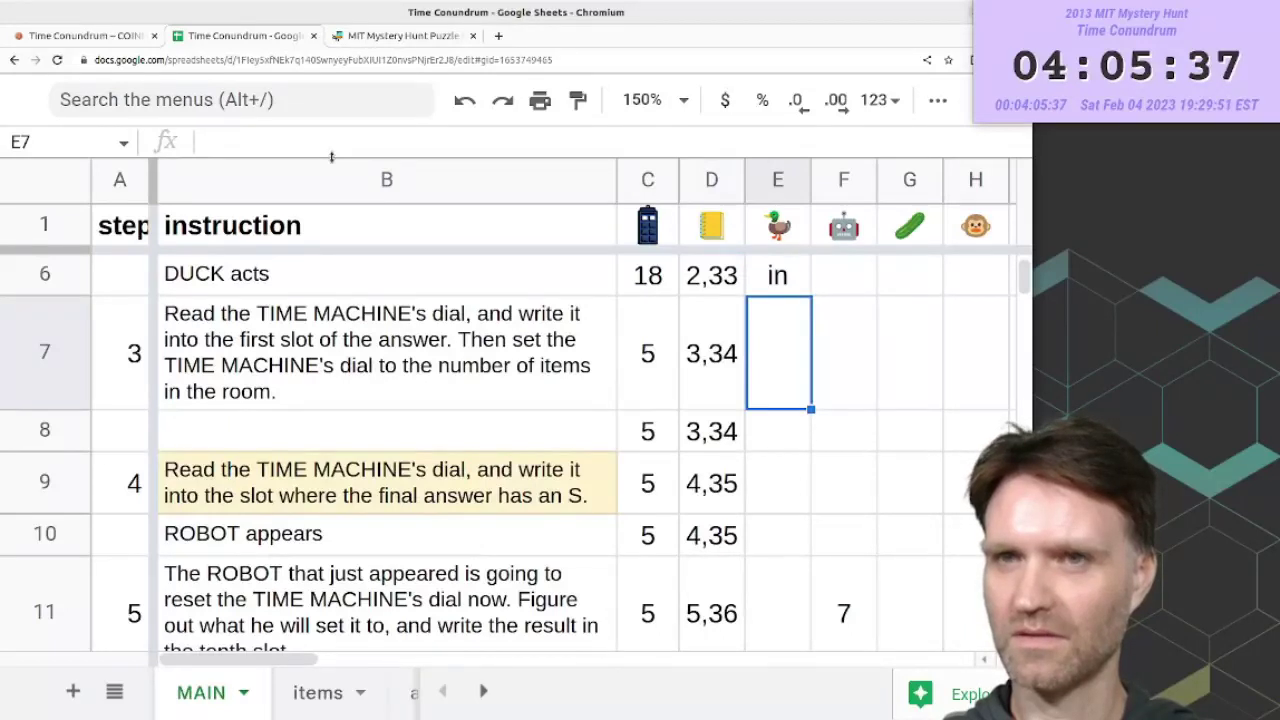
text(in)
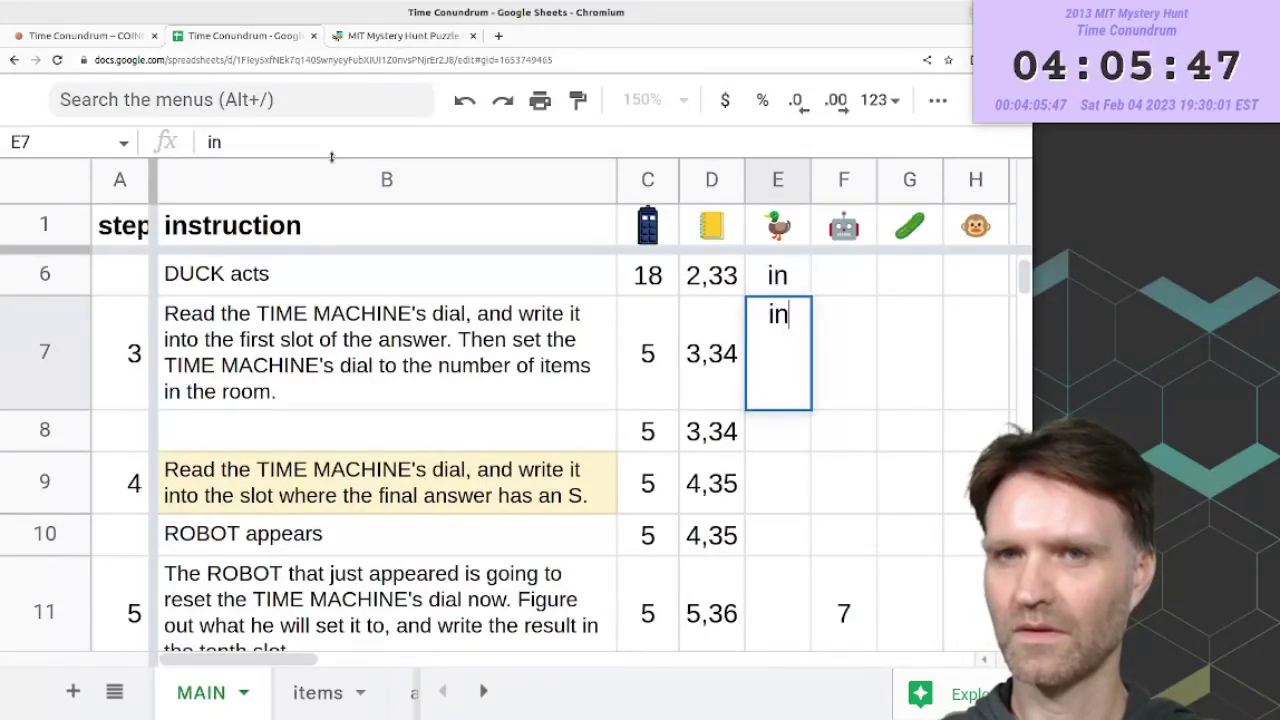
key(Return)
- Enter "DUCK acts, DUCK to 8" as the instruction in row 8, directly below step 3
key(Left)
key(Left)
key(Left)
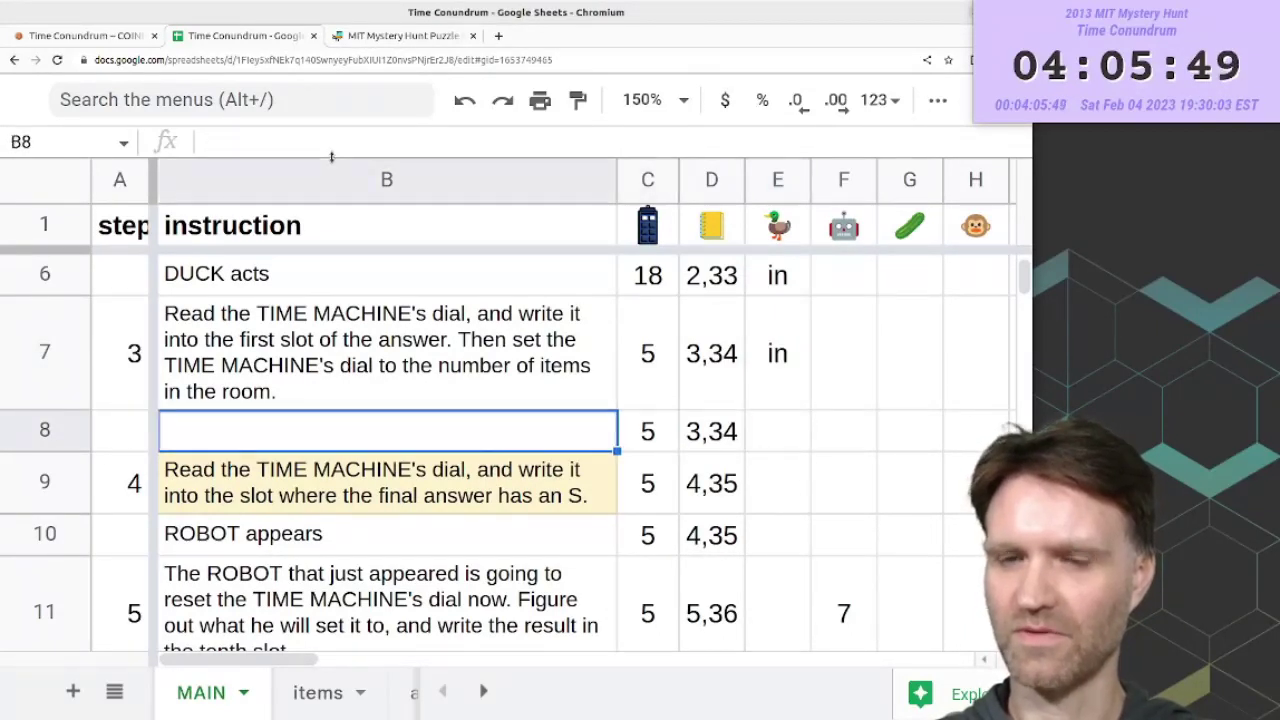
text(DUCK acts, DUCK to 8)
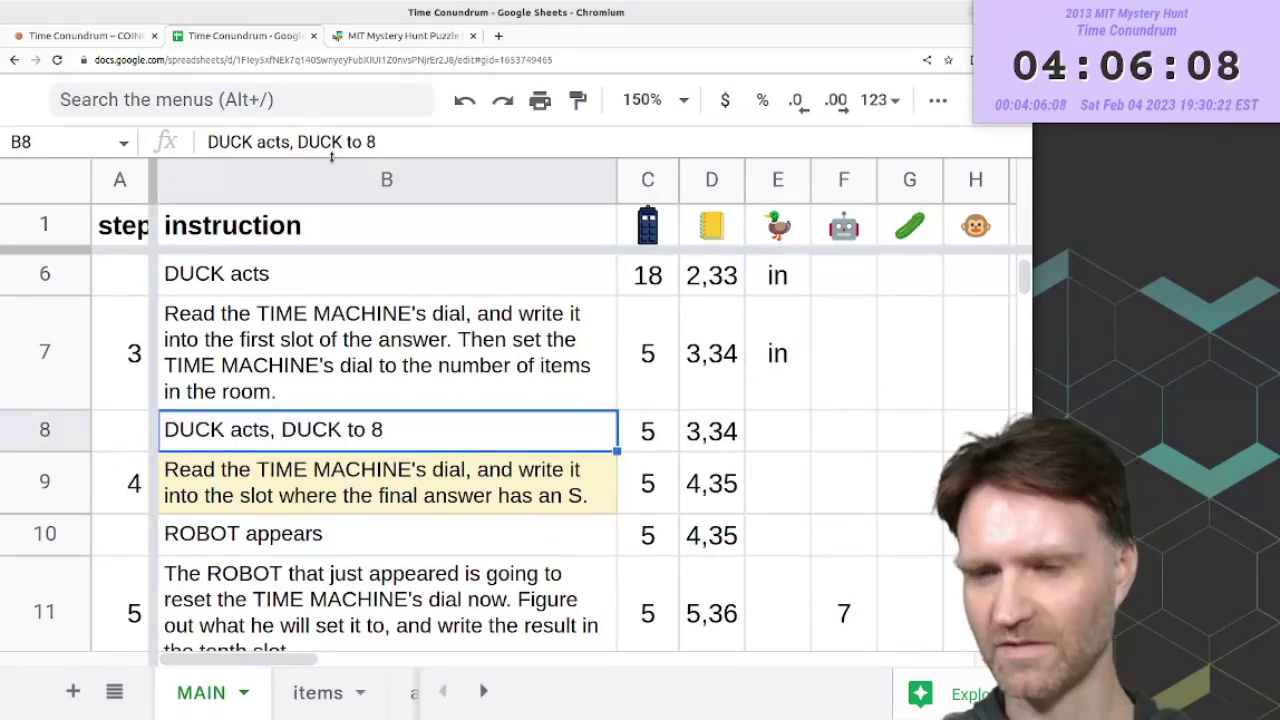
- Enter "out" in the duck column for rows 18 to 22, from where the DUCK appears until after step 10
key(Down)
key(Down)
key(Down)
key(Down)
key(Down)
key(Down)
key(Down)
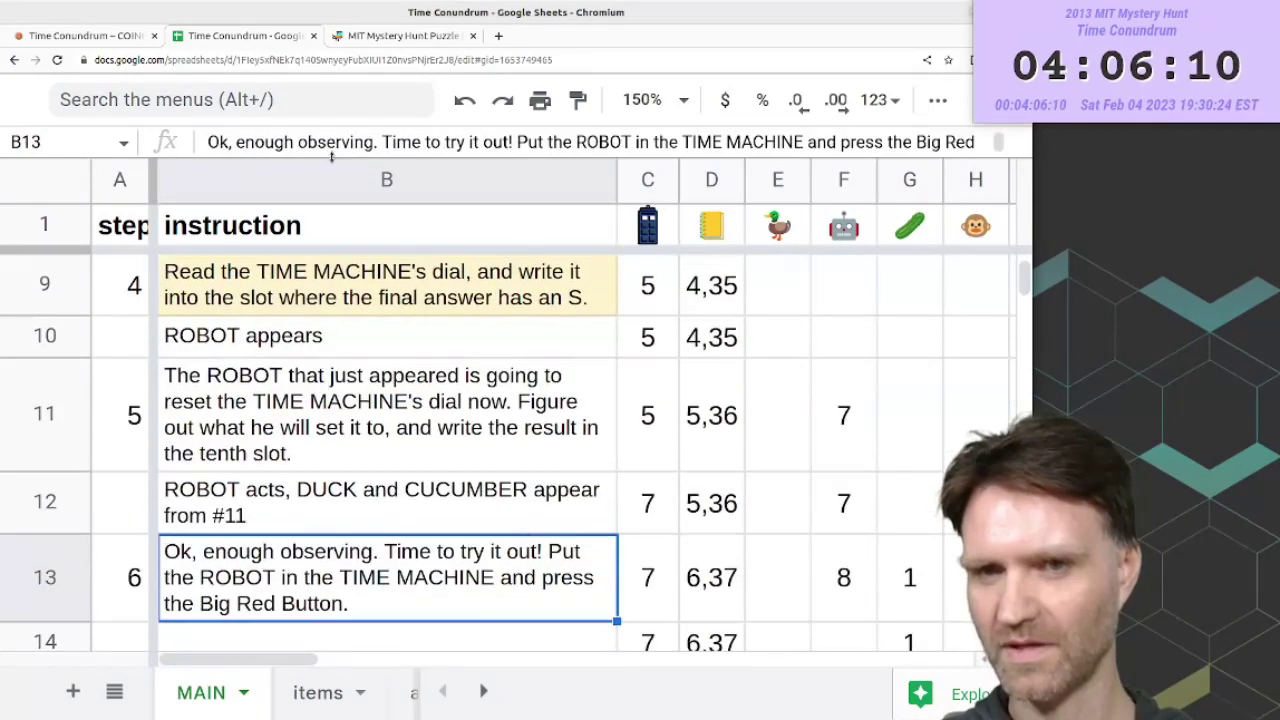
key(Down)
key(Down)
key(Down)
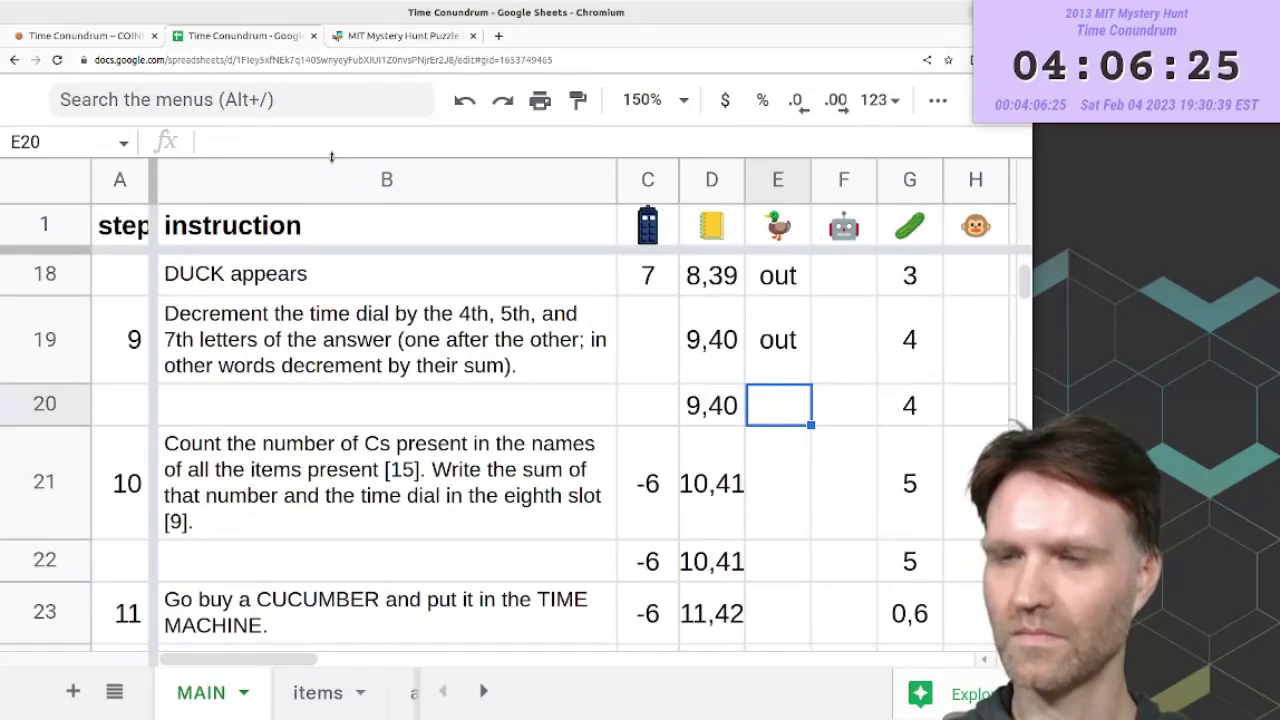
text(out)
key(Return)
text(out)
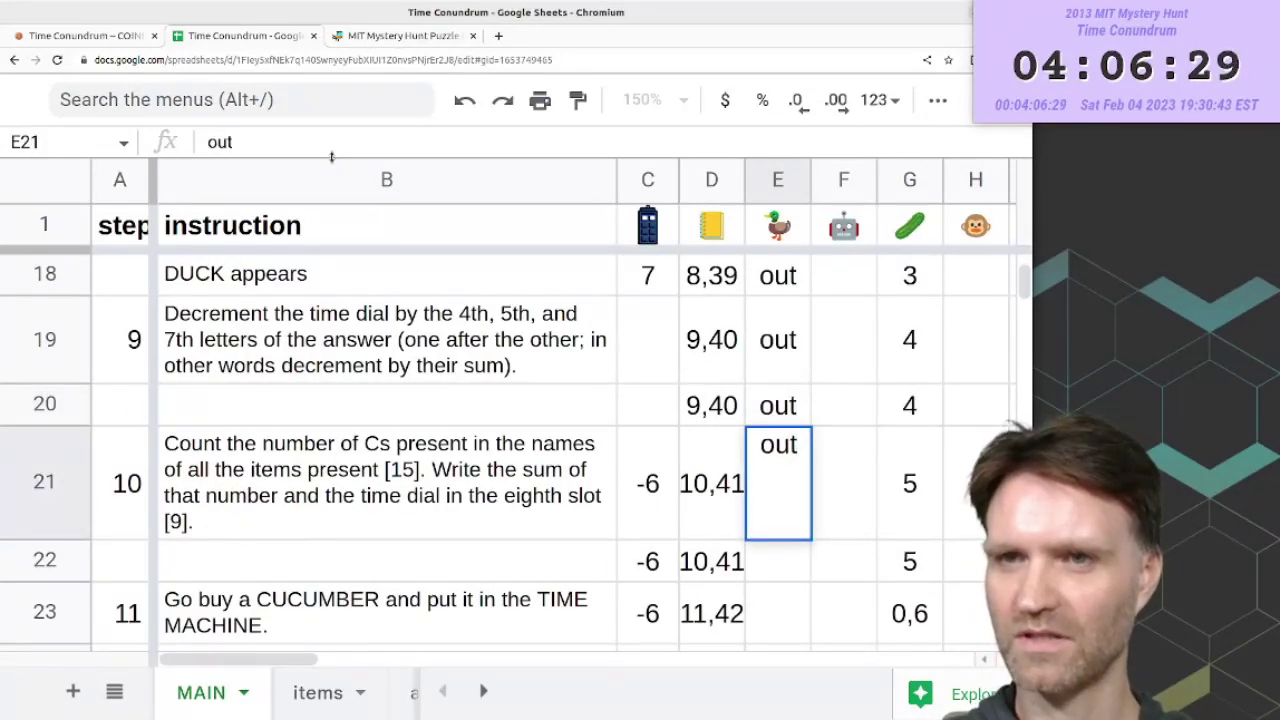
key(Return)
text(ou)
key(Return)
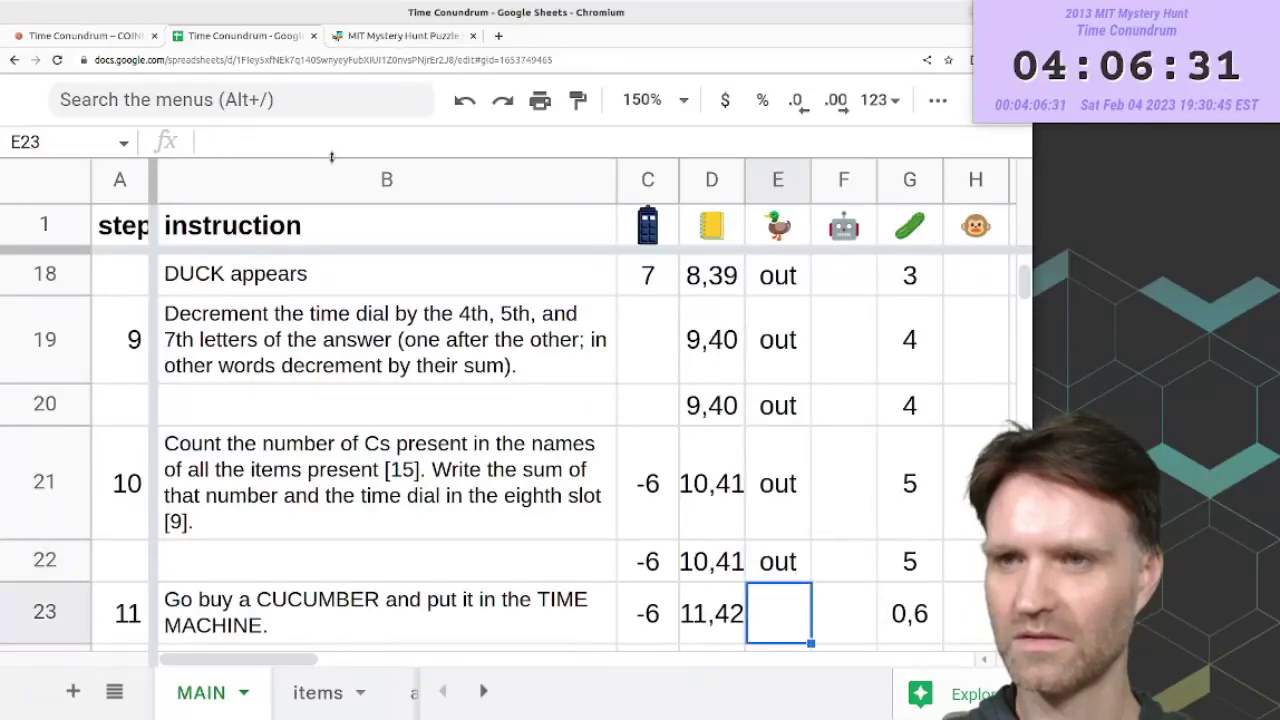
- Enter "out" in the duck column for step 11 in row 23 and "in" in row 24 below it
key(Down)
key(Down)
key(Up)
key(Up)
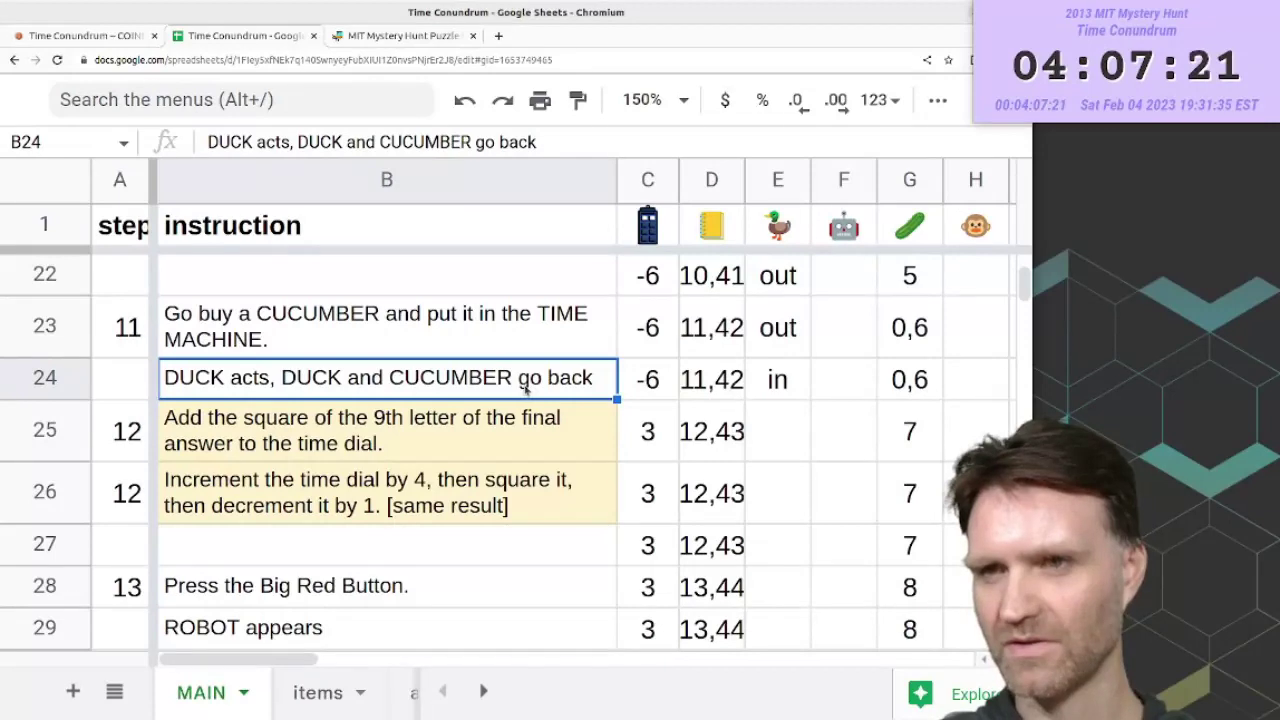
- Read the puzzle page's timestep rule on multiple items taking actions and pressing Big Red Buttons together
scroll(525, 388, up, 3)
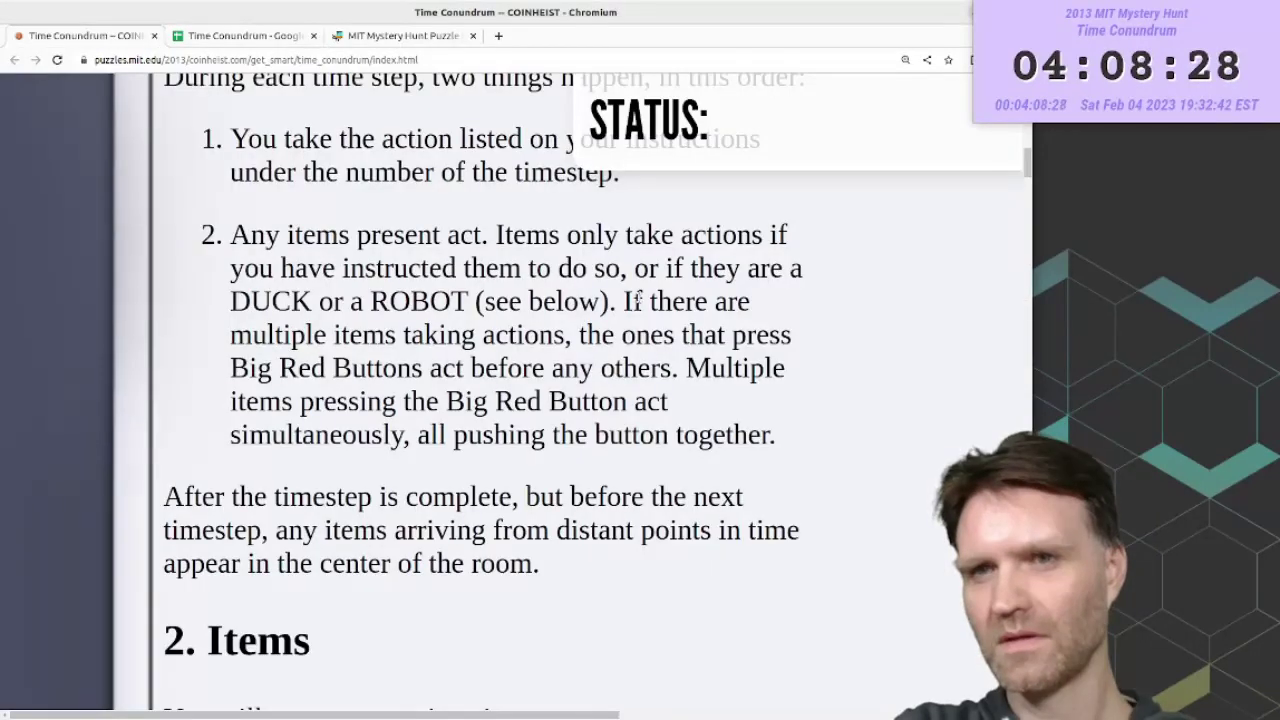
drag(650, 301, 380, 430)
click(380, 430)
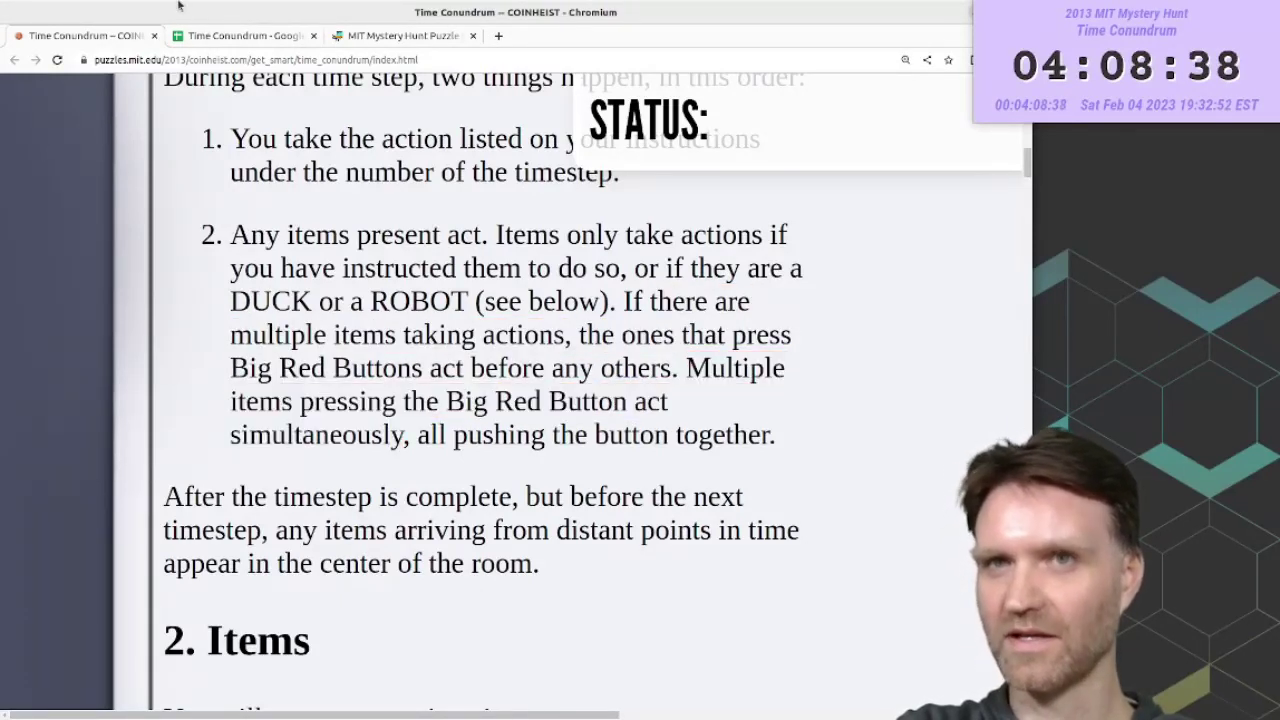
- Switch back to the spreadsheet, enter "in" for the duck in rows 25 to 28, and change row 29's instruction to "DUCK to 16, ROBOT appears"
click(208, 38)
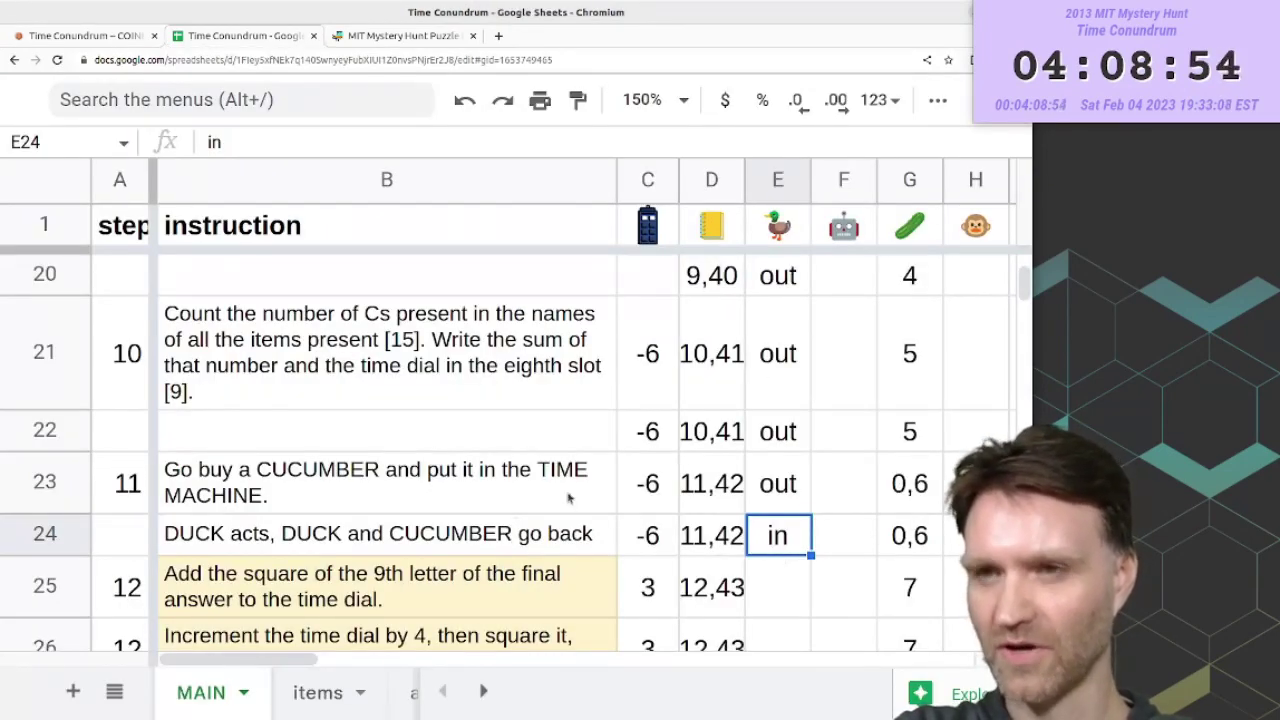
scroll(700, 465, up, 5)
scroll(732, 490, down, 5)
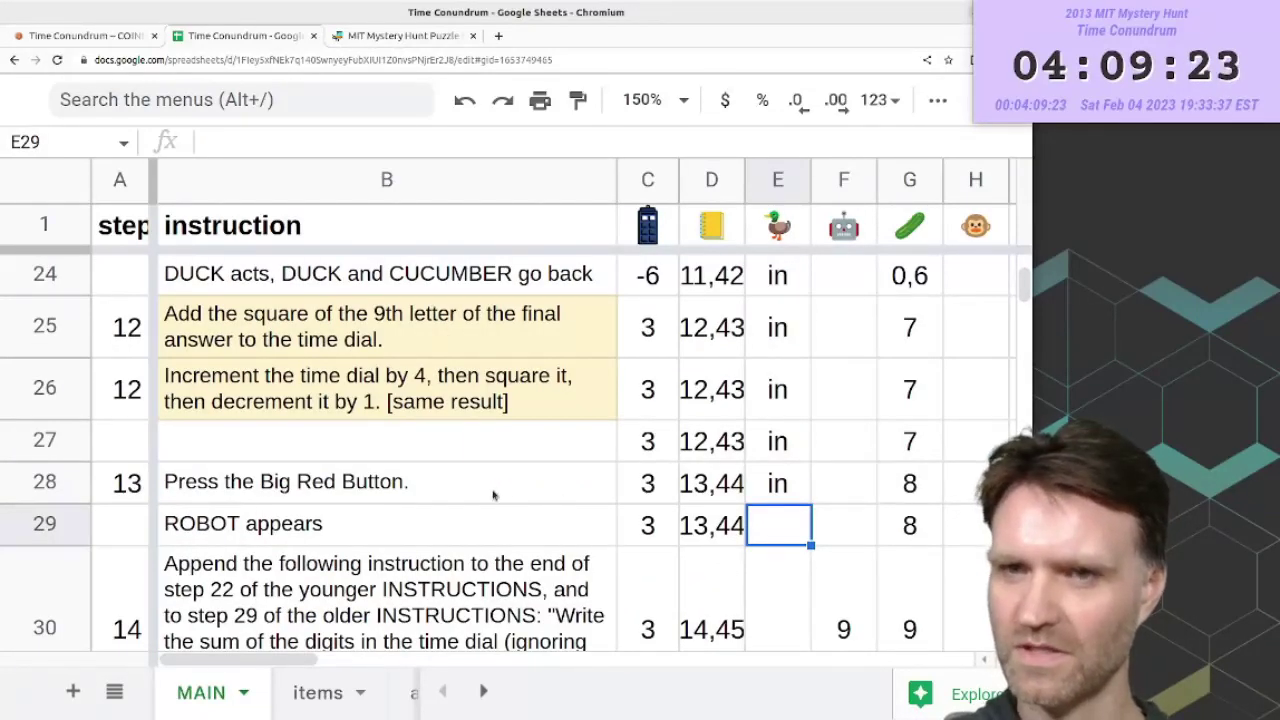
click(424, 484)
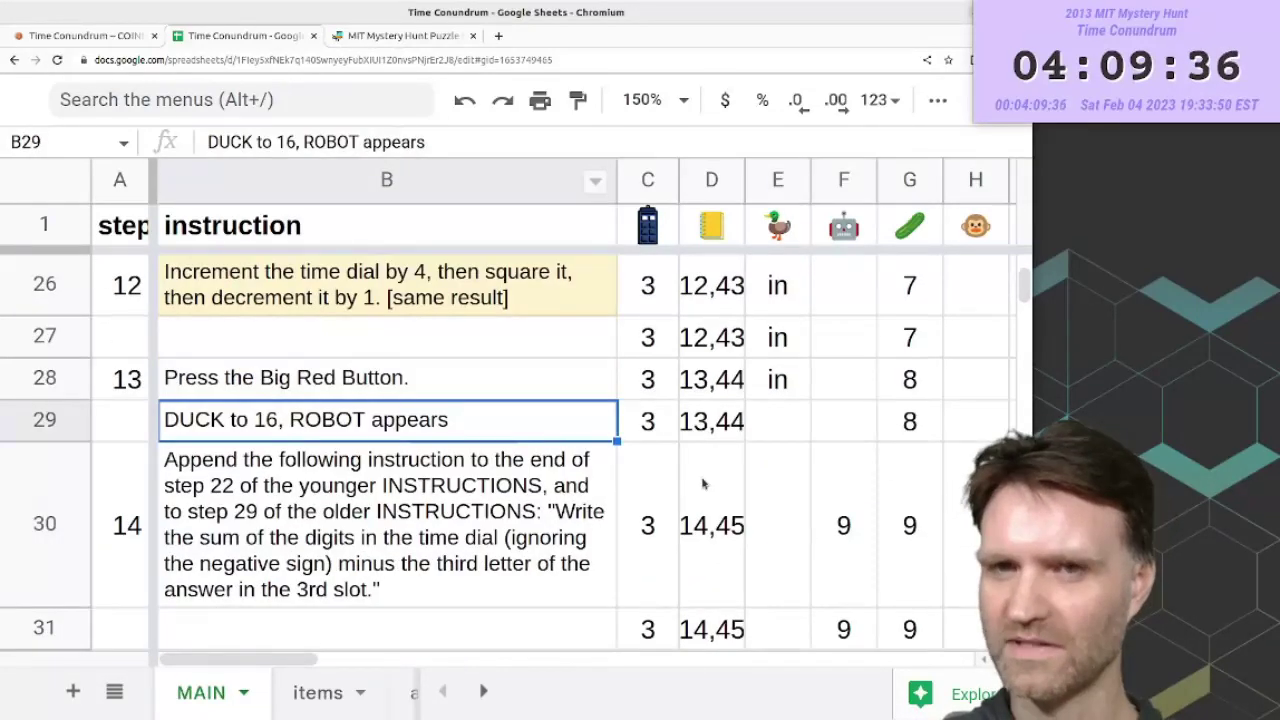
- Enter "out" in the duck column for rows 37 and 38, and "in" for rows 39 to 41
scroll(702, 484, down, 10)
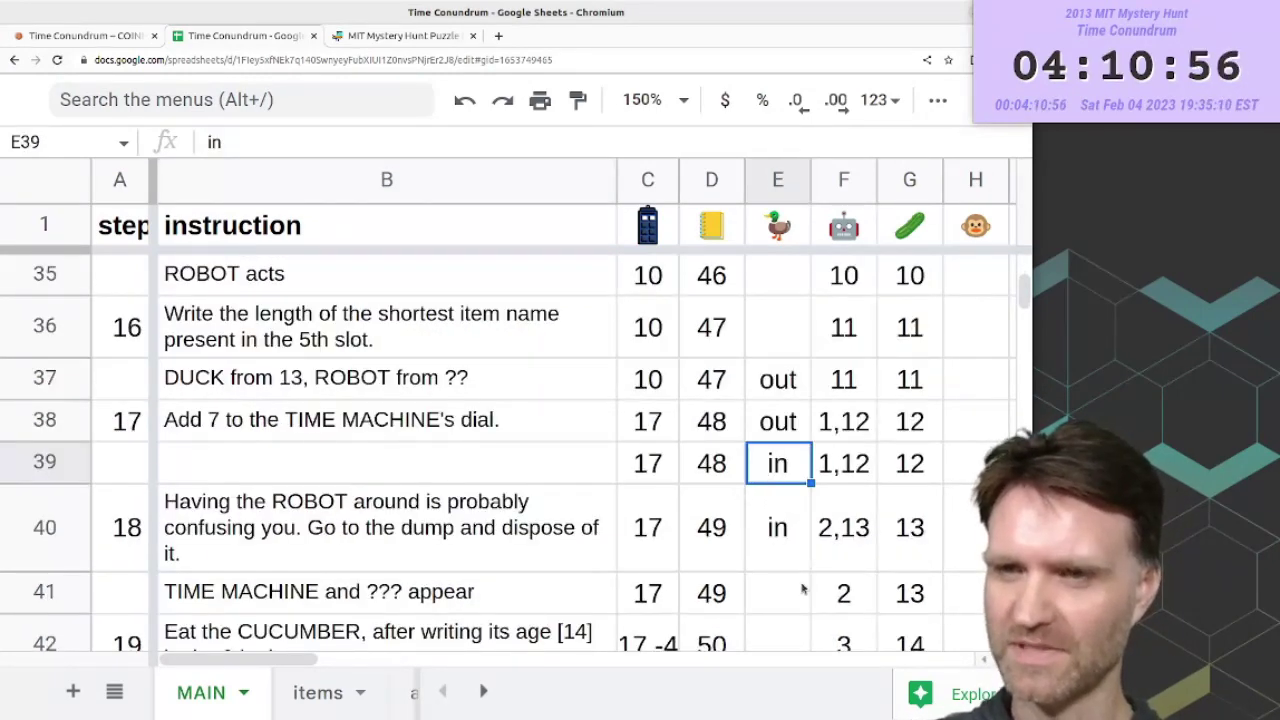
key(Down)
key(Down)
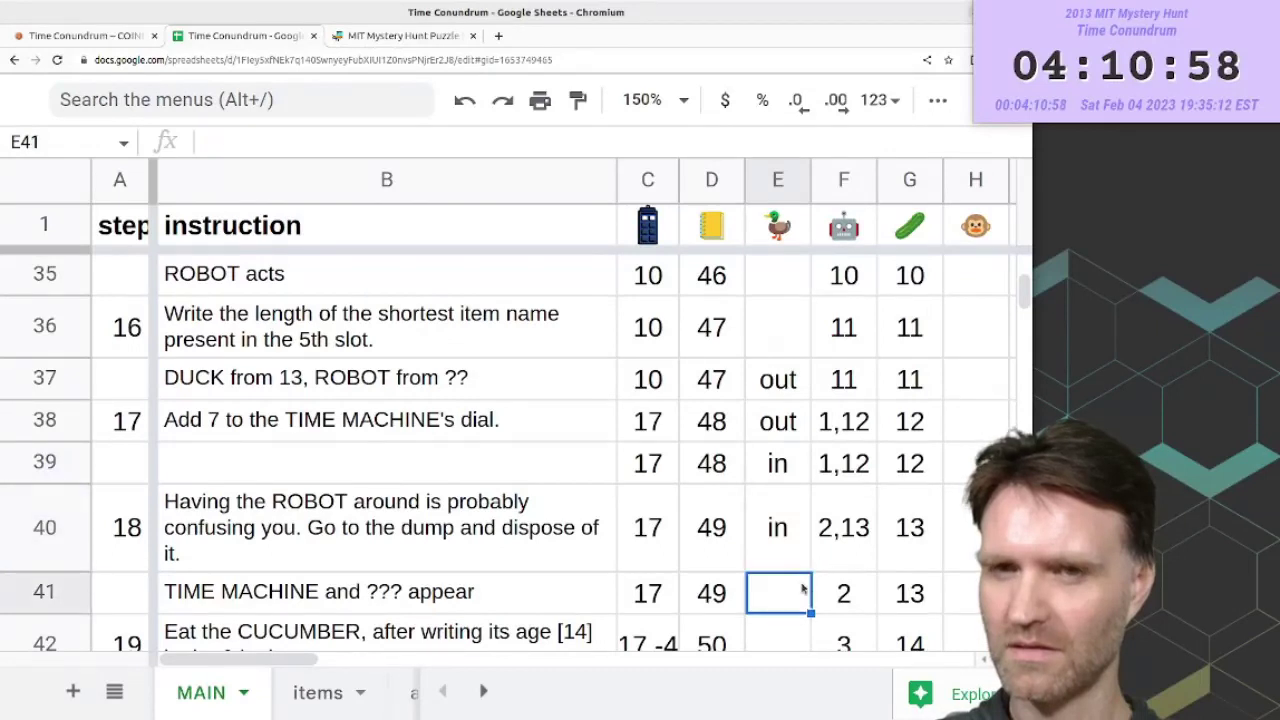
key(Down)
key(Up)
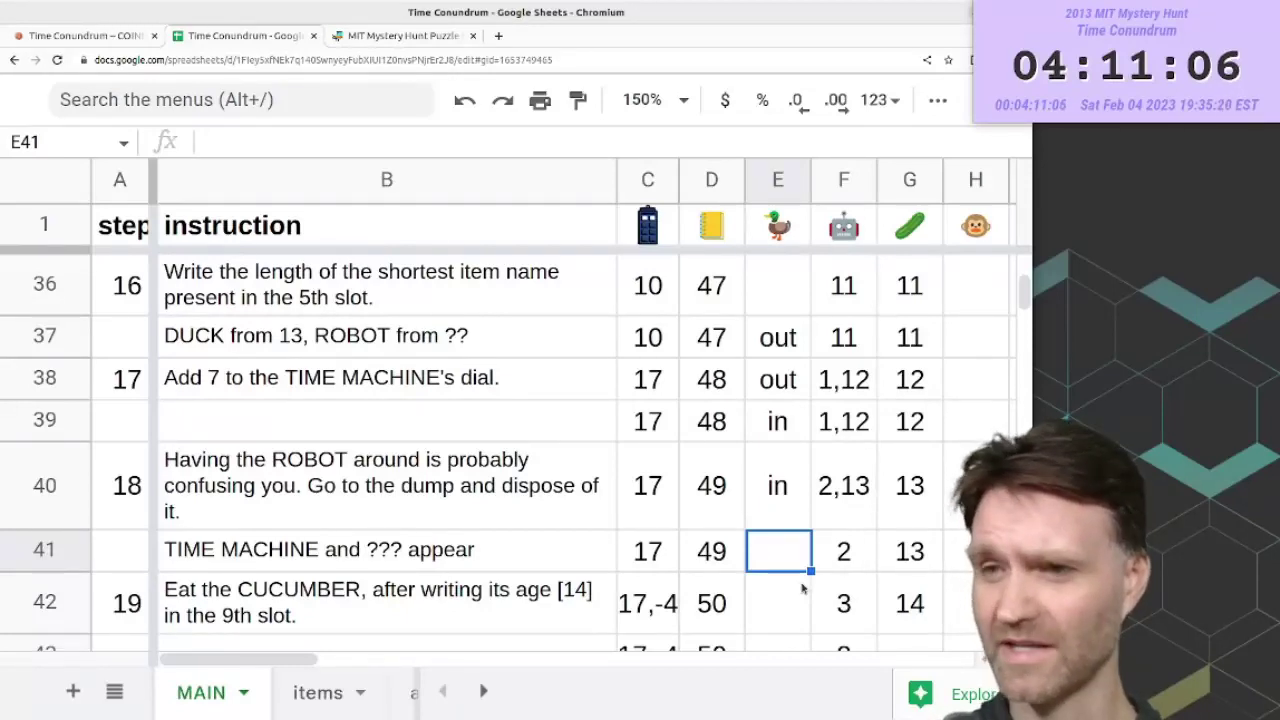
text(in)
key(Return)
key(Down)
key(Down)
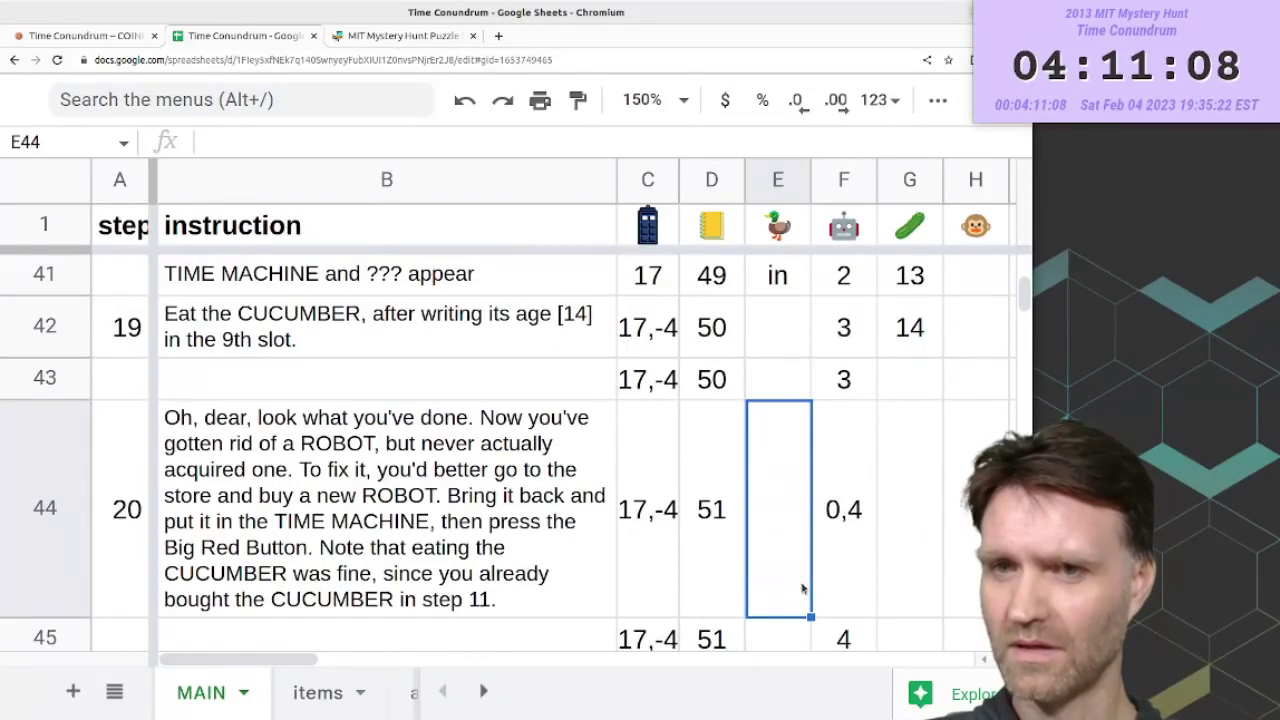
- Enter "in" in the duck column for step 19 and add a note starting with "DUCK to" in the instruction cell below it
key(Up)
key(Up)
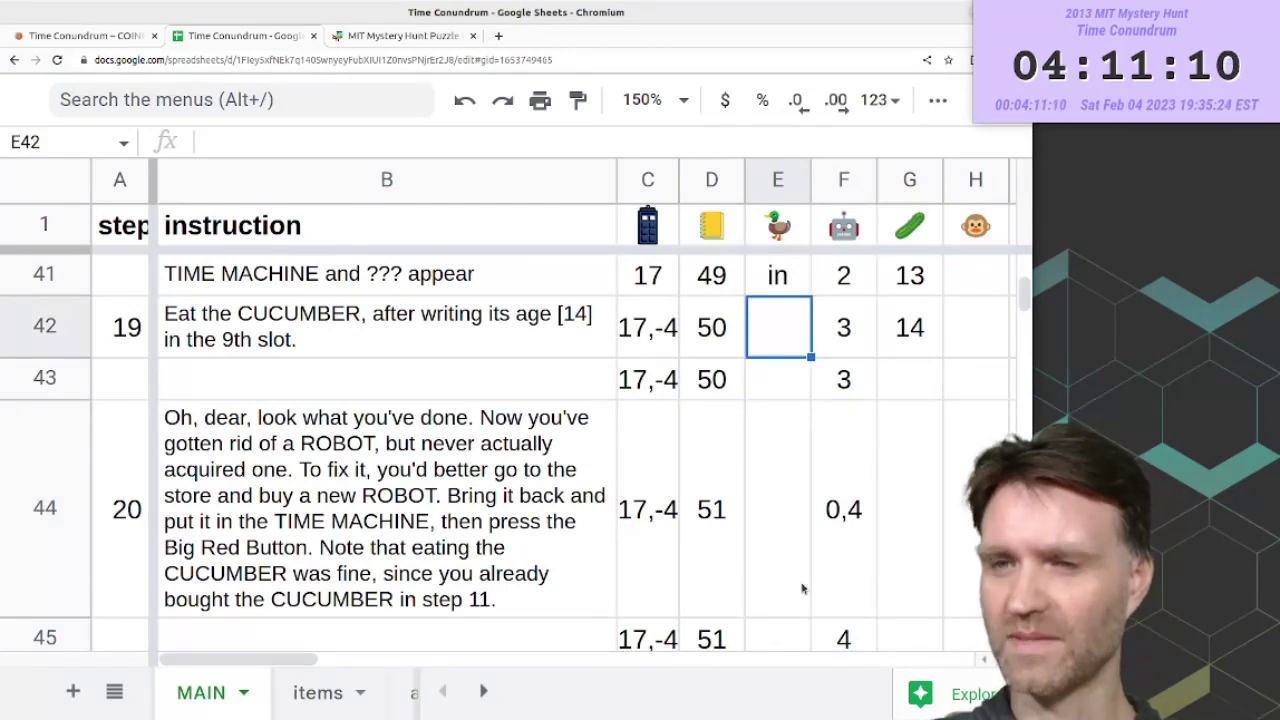
text(in)
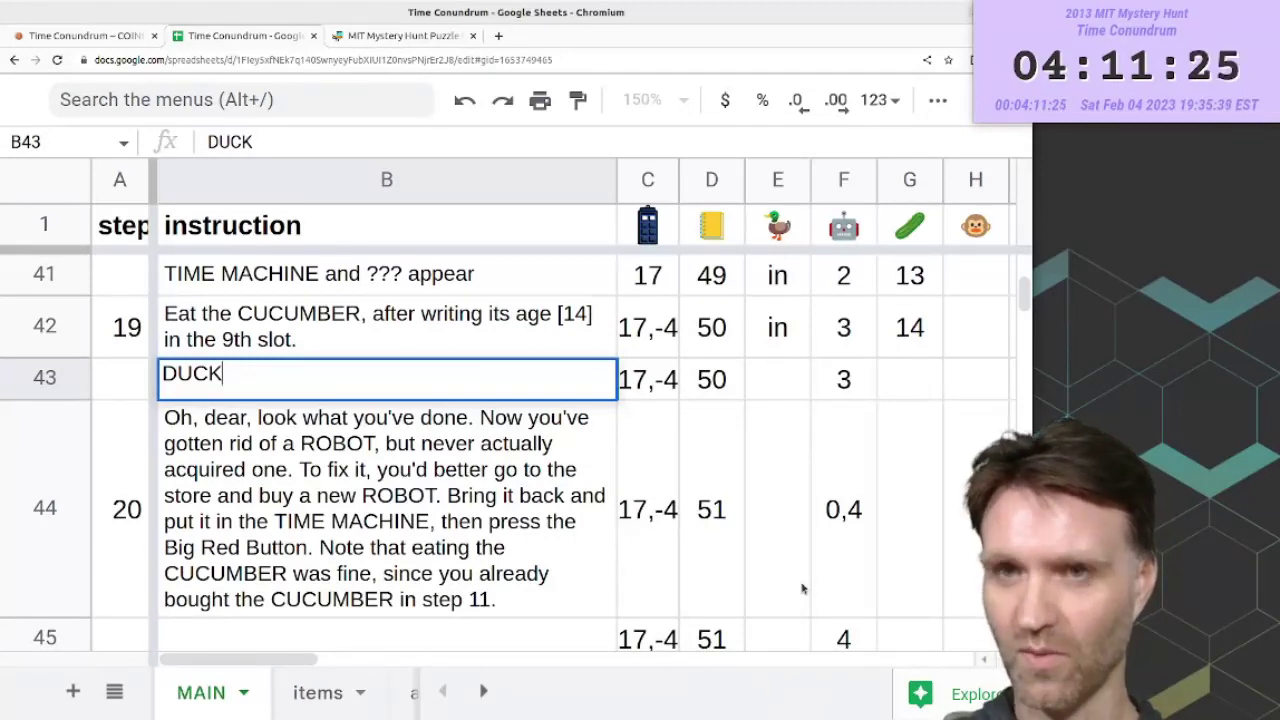
text(to)
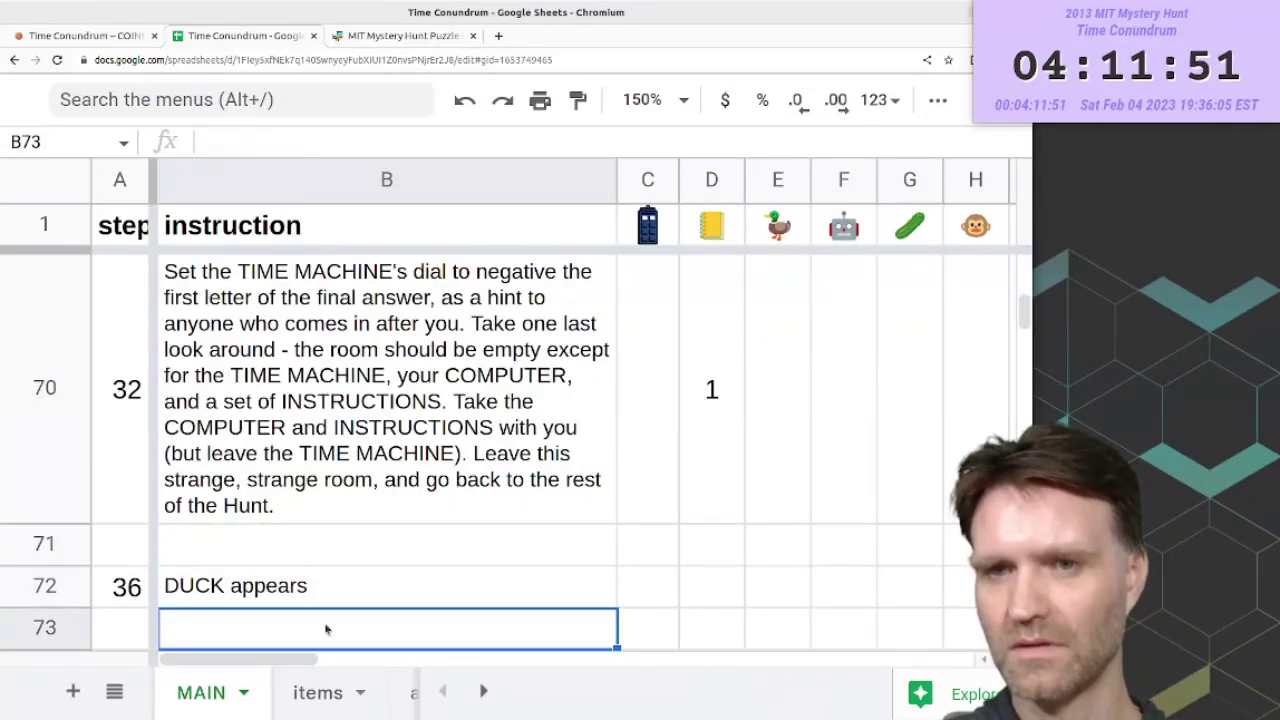
- Add a row for step 37 below step 36 with the instruction "DUCK acts"
key(Up)
key(Right)
key(Right)
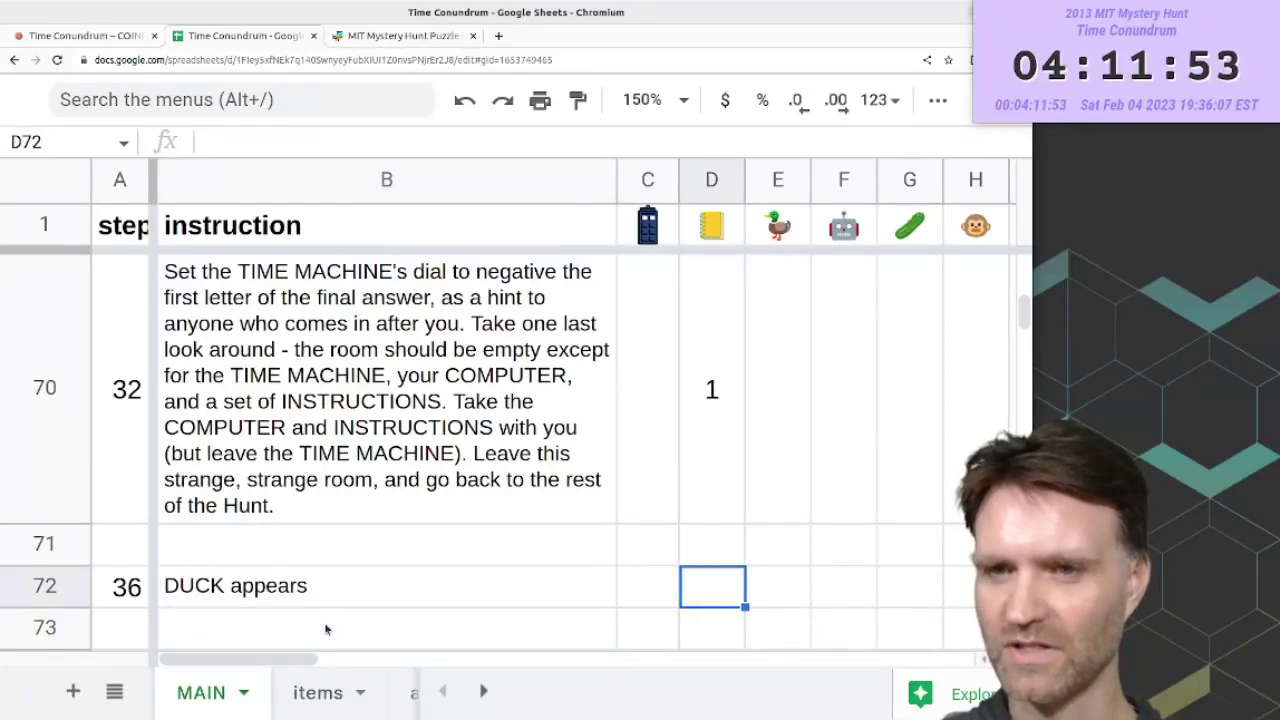
key(Left)
click(325, 629)
key(Left)
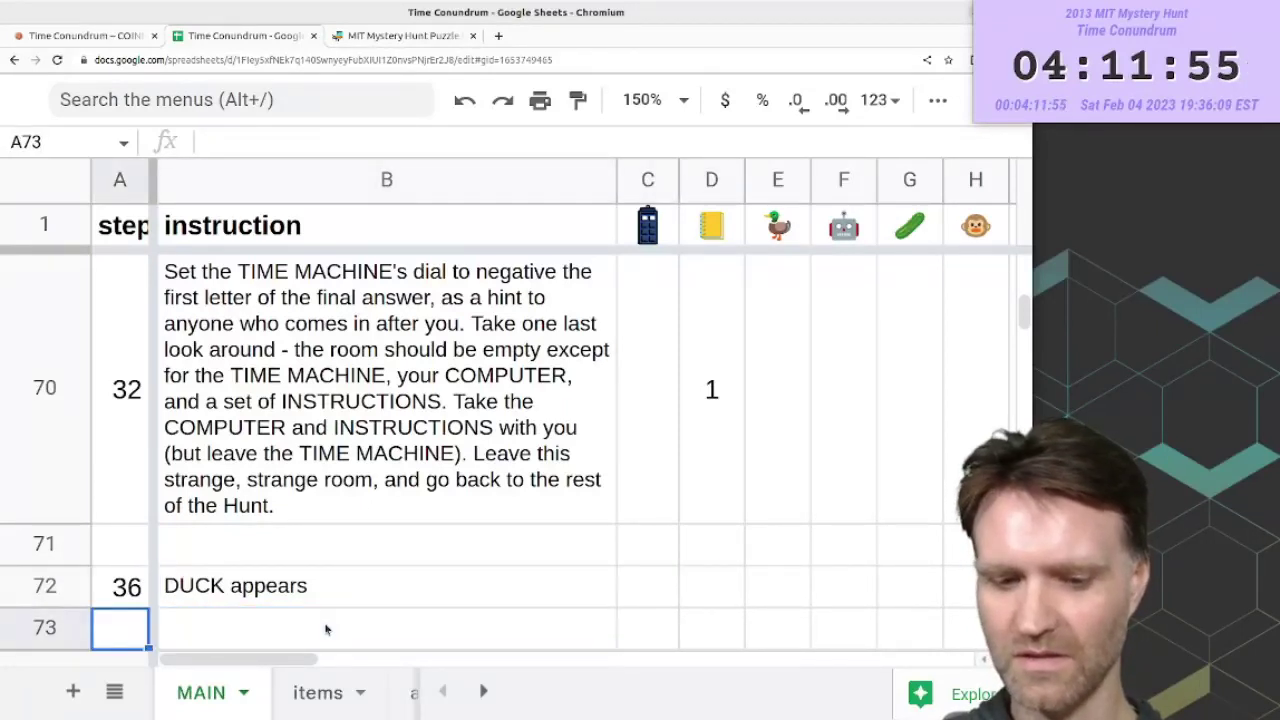
text(37)
key(Tab)
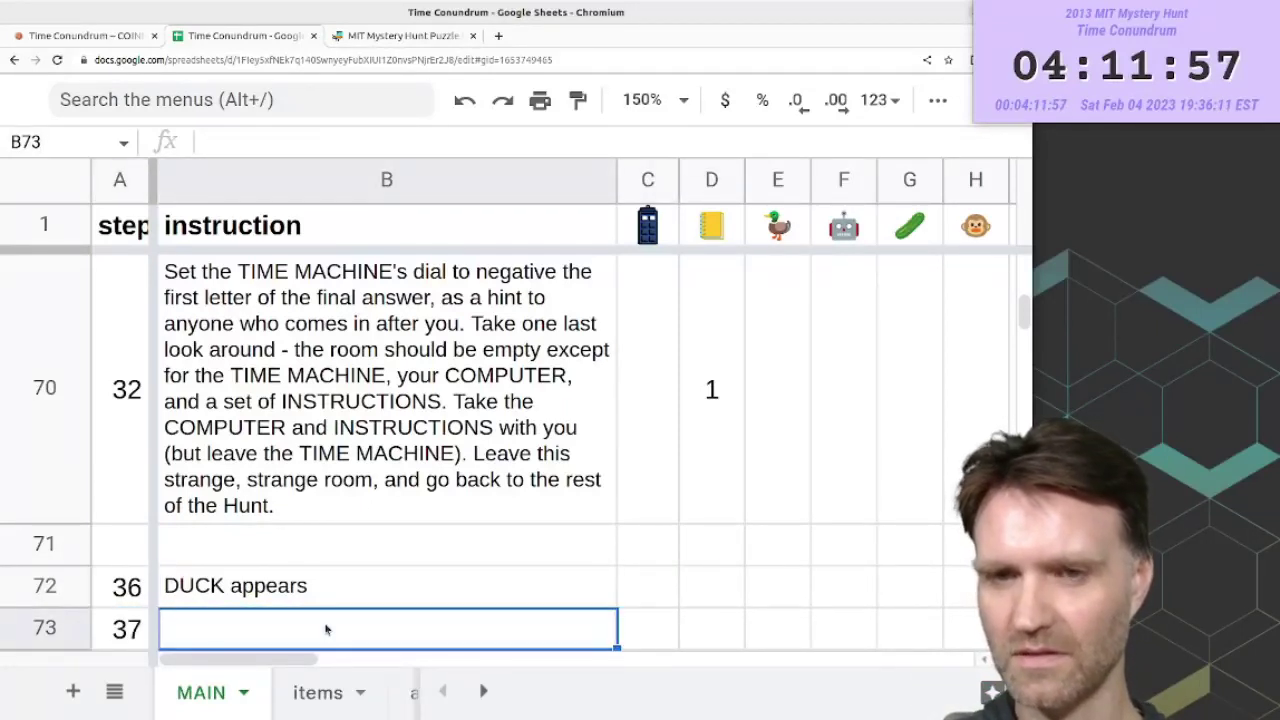
text(DUCK acts)
key(Return)
key(Right)
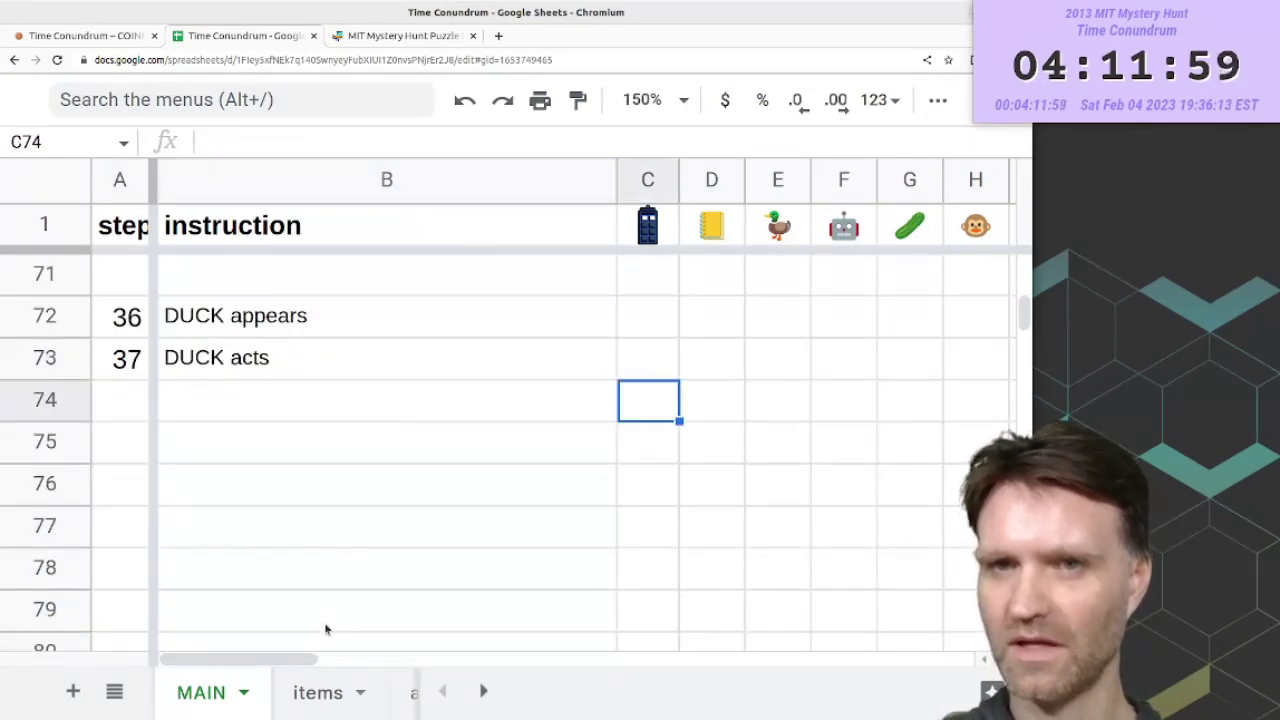
key(Up)
key(Up)
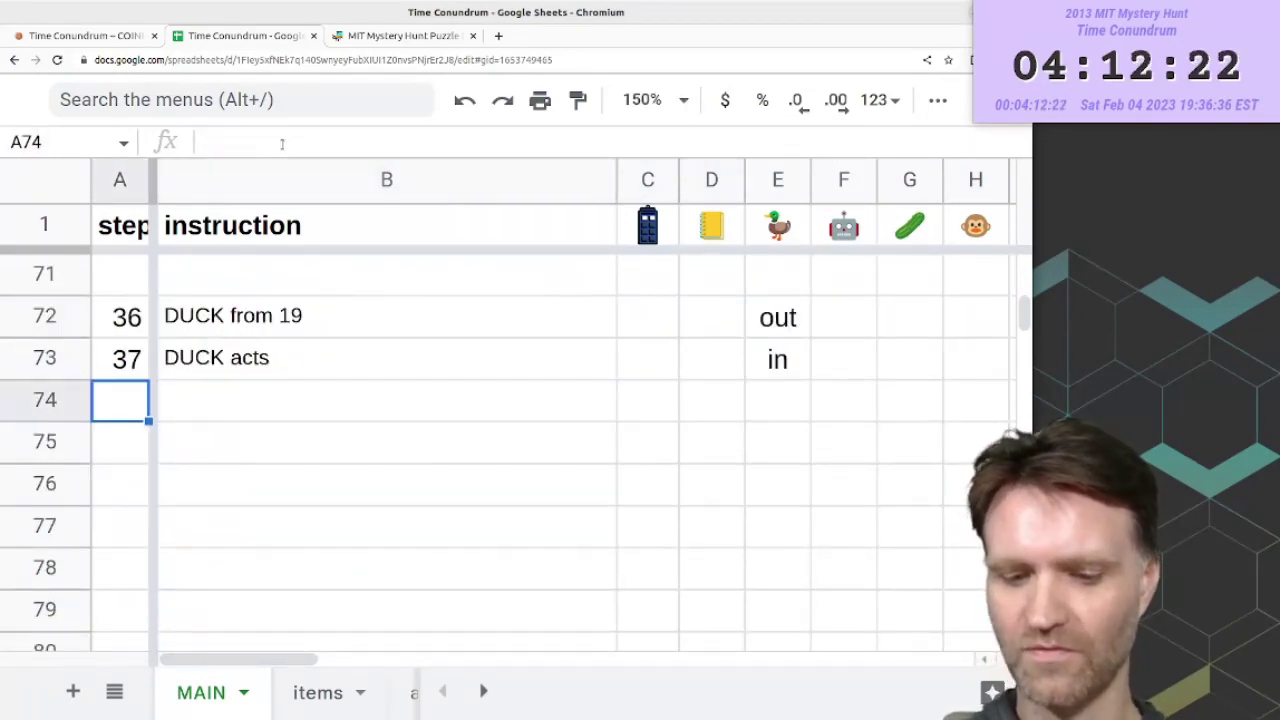
- Add a row for step 41 in row 74 with the instruction "DUCK to ??"
text(41)
key(Tab)
text(DUCK)
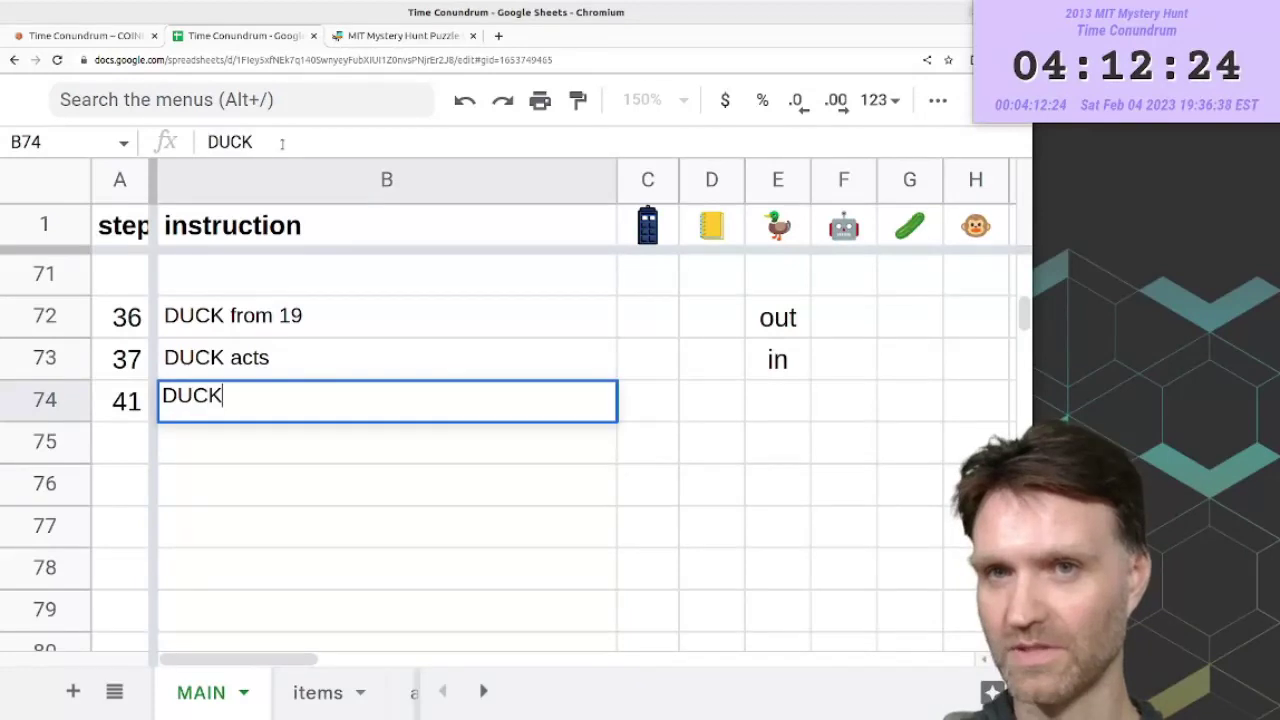
text( acts)
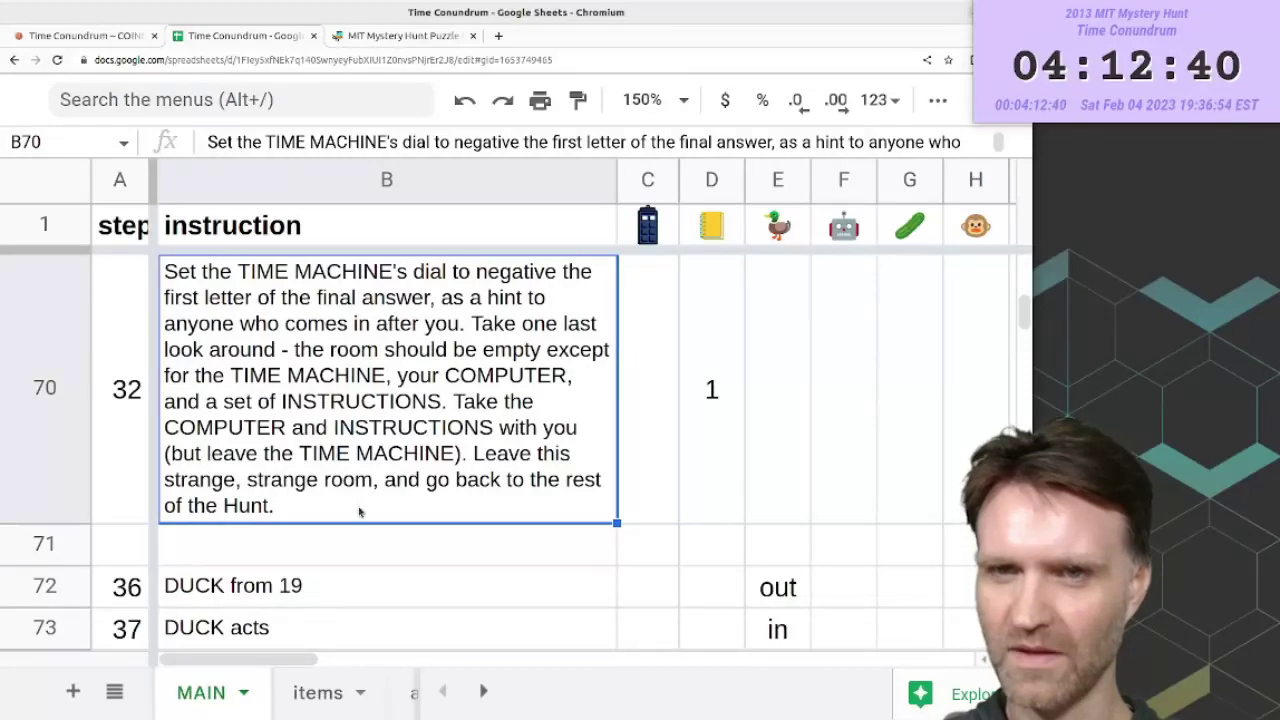
- Review the DUCK notes for steps 36 to 41 against the step 32 instructions above them
click(362, 576)
scroll(375, 520, down, 3)
scroll(340, 460, up, 1)
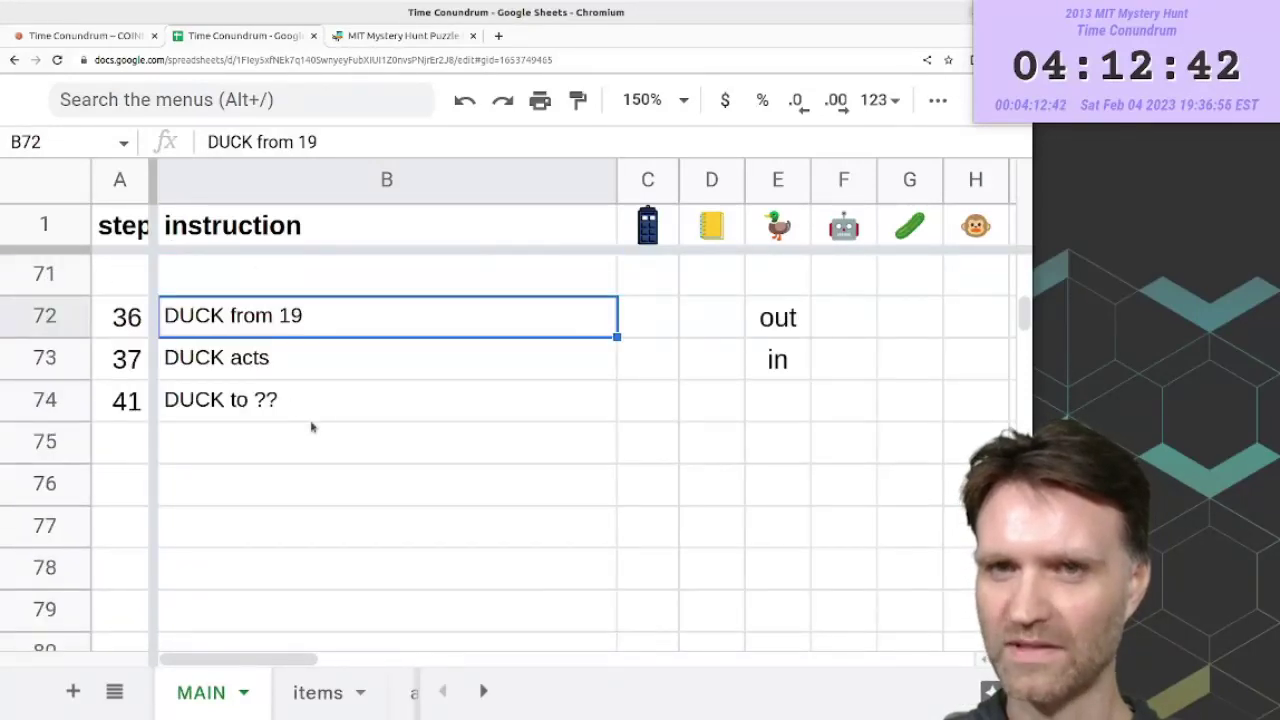
click(268, 416)
scroll(240, 500, up, 3)
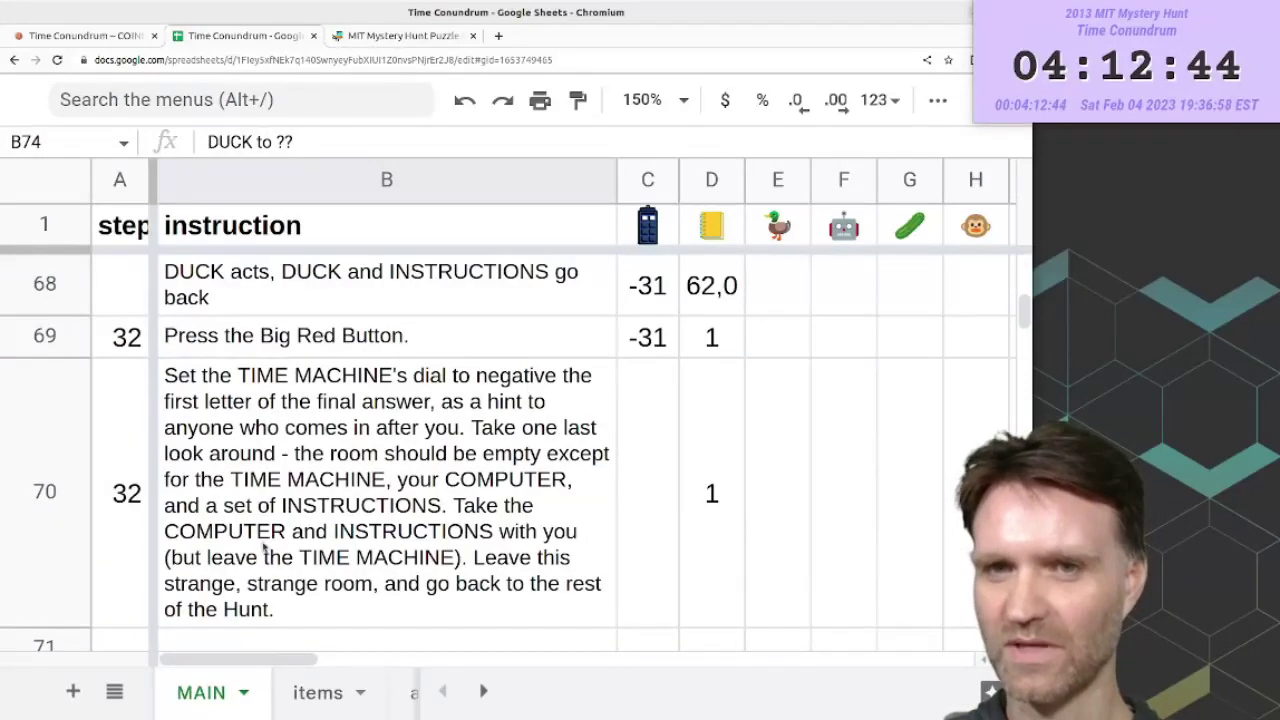
scroll(340, 546, down, 3)
scroll(340, 546, up, 4)
scroll(370, 580, down, 2)
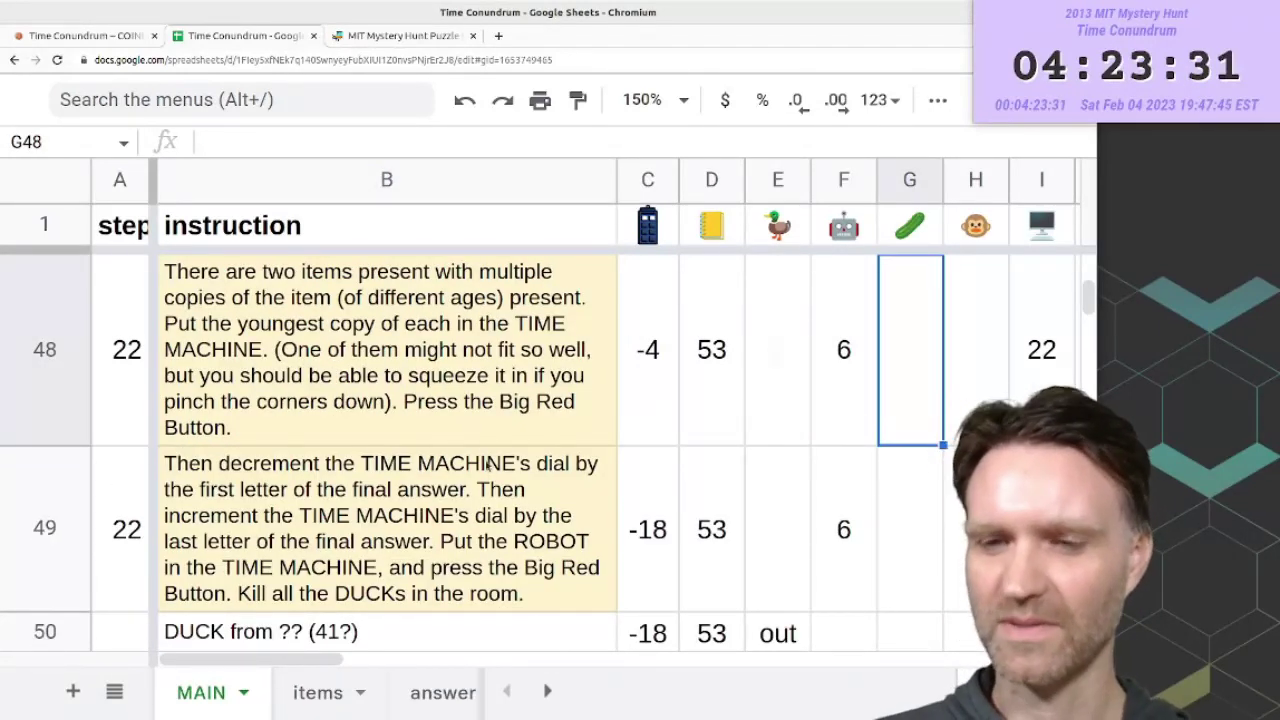
- Switch to the answer sheet and examine the instructions that use answer letters, along with the letter equations noted beside them
click(442, 692)
scroll(512, 395, down, 5)
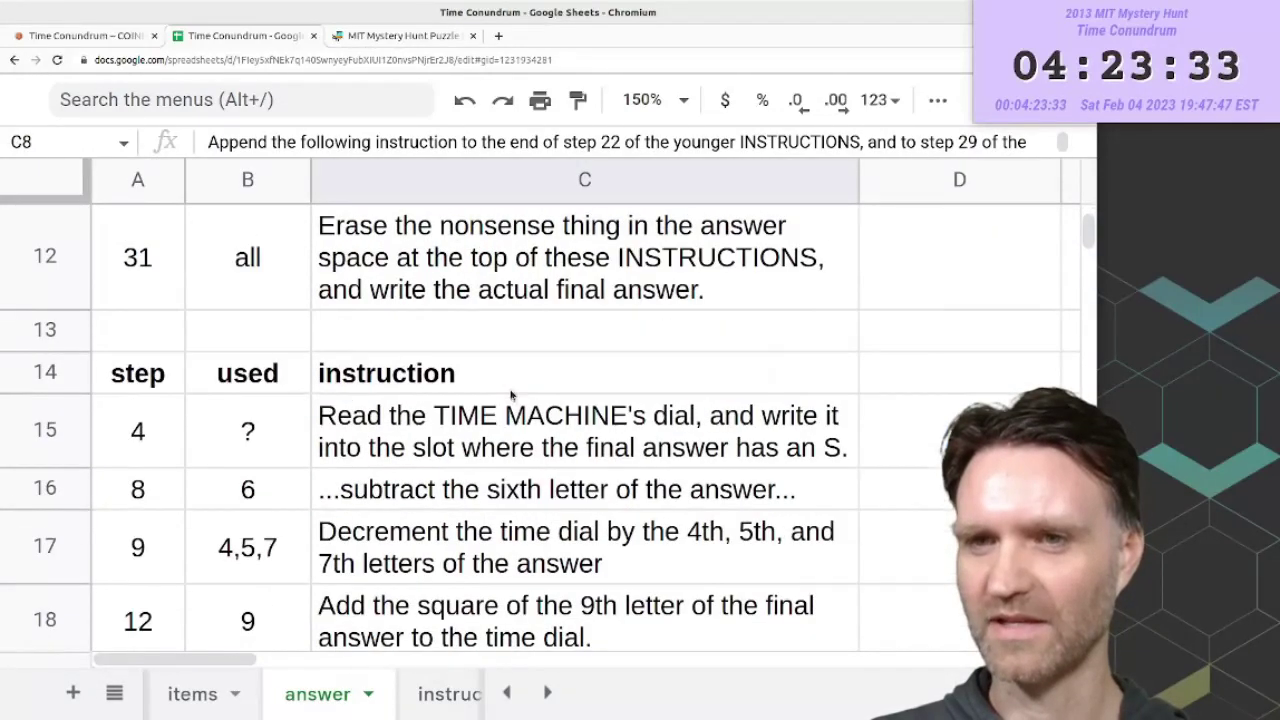
click(793, 386)
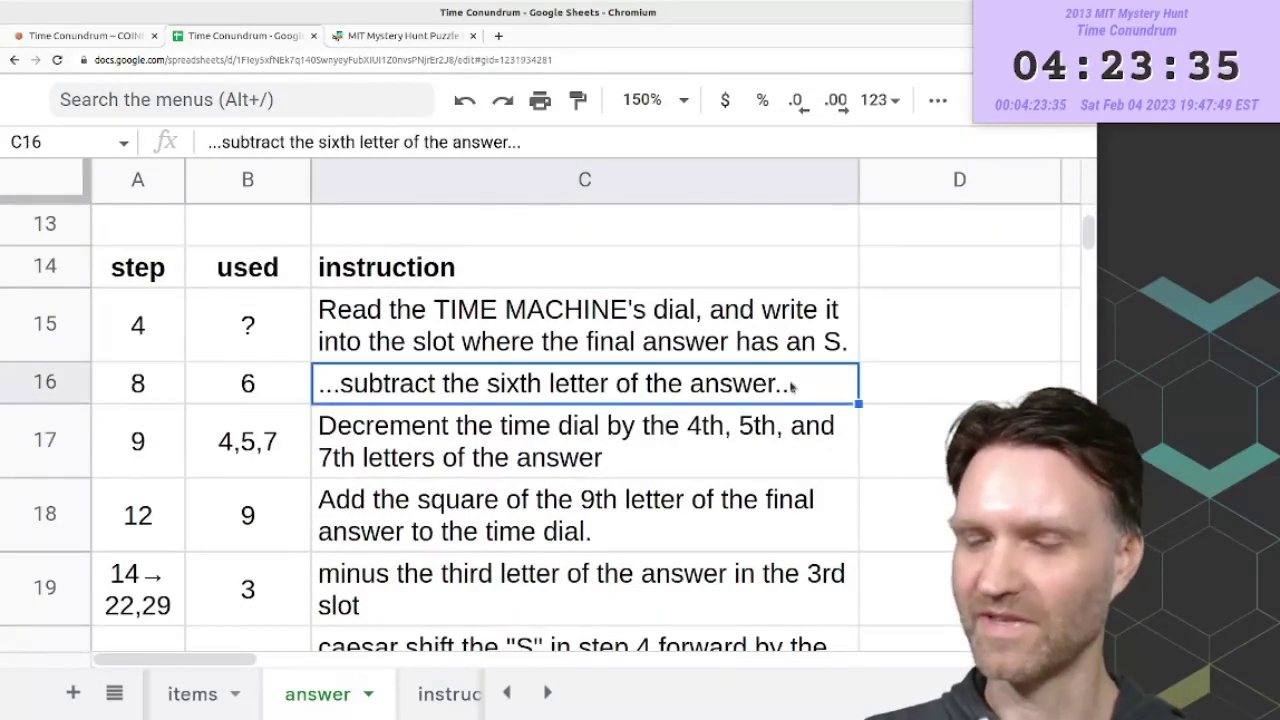
click(724, 352)
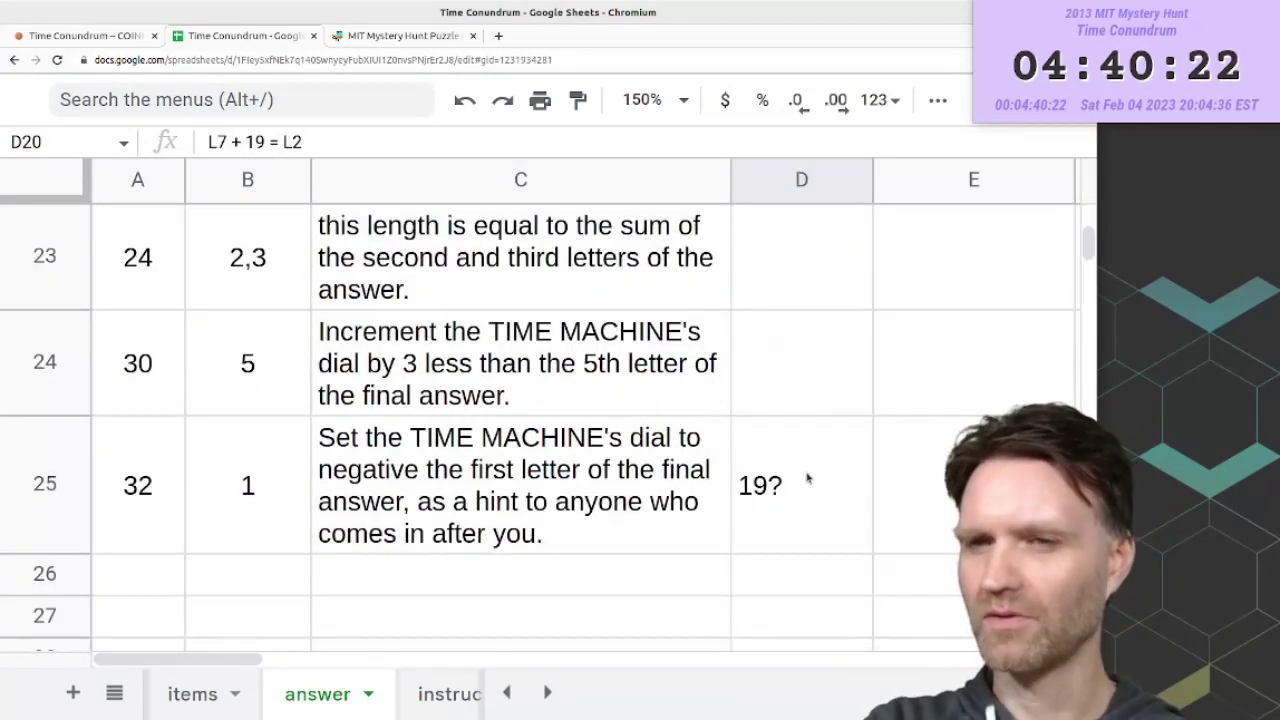
scroll(808, 480, up, 5)
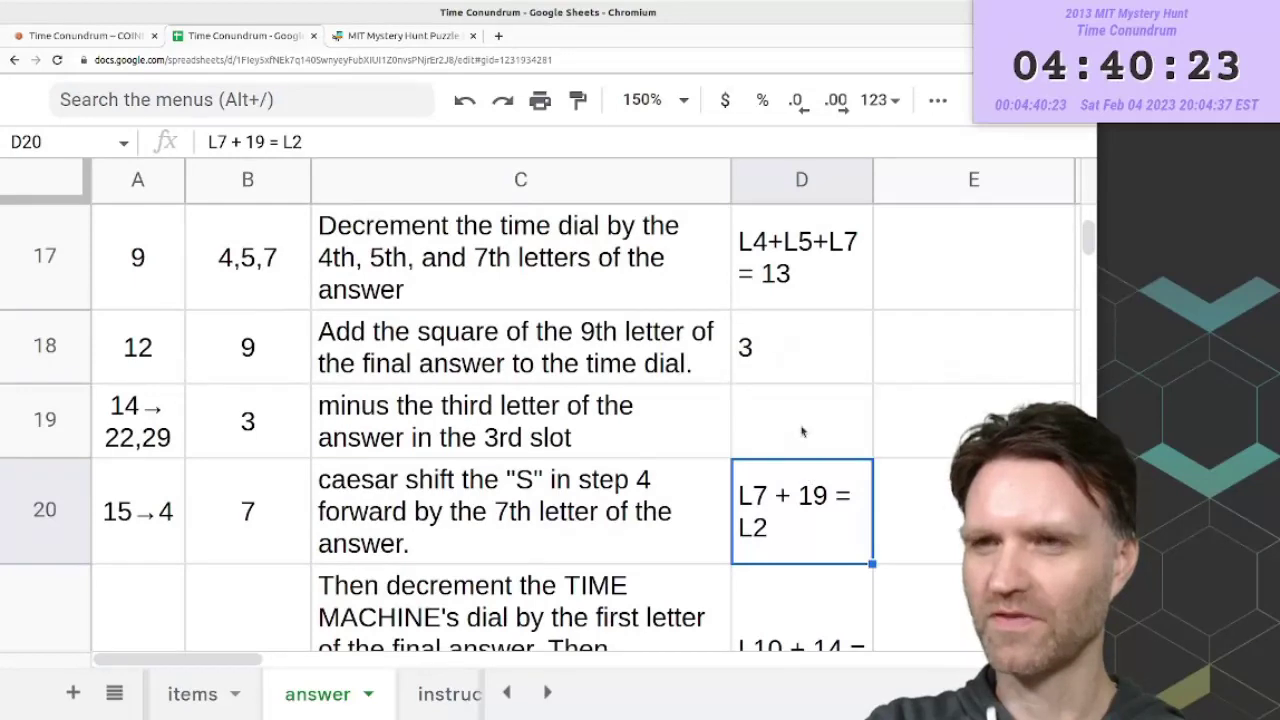
click(807, 371)
scroll(807, 371, up, 3)
click(801, 377)
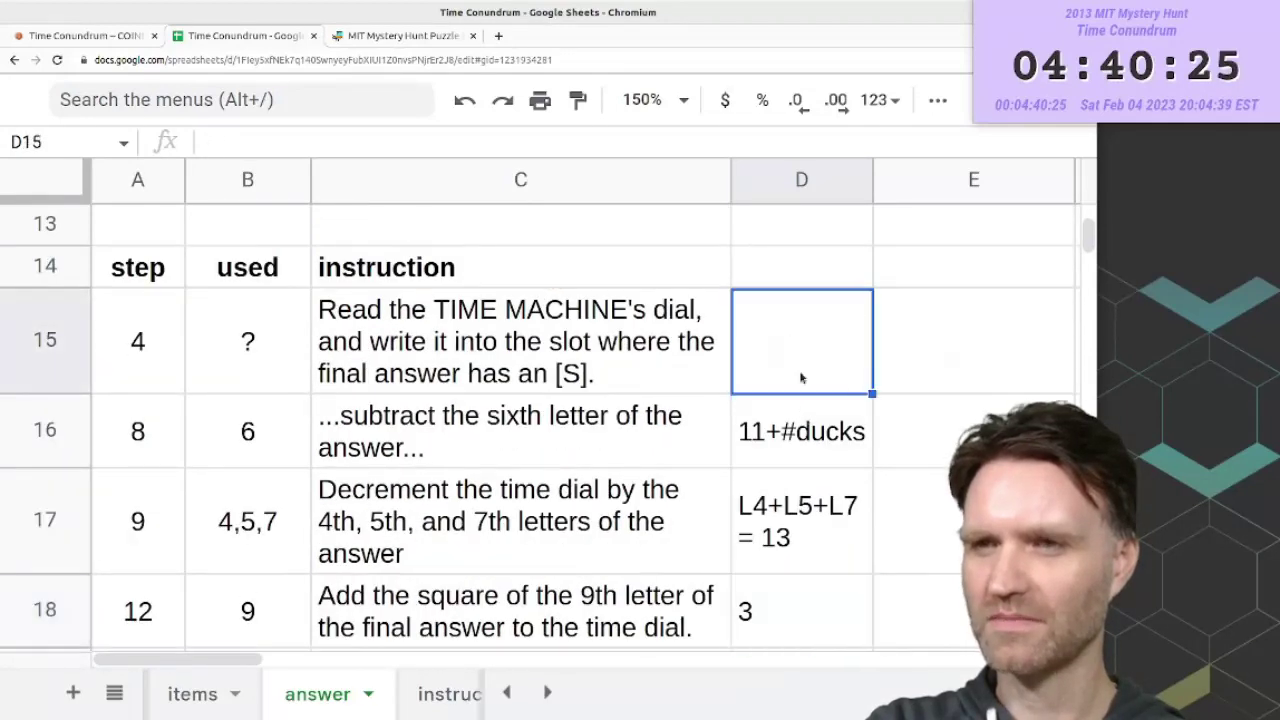
click(800, 500)
scroll(812, 428, down, 3)
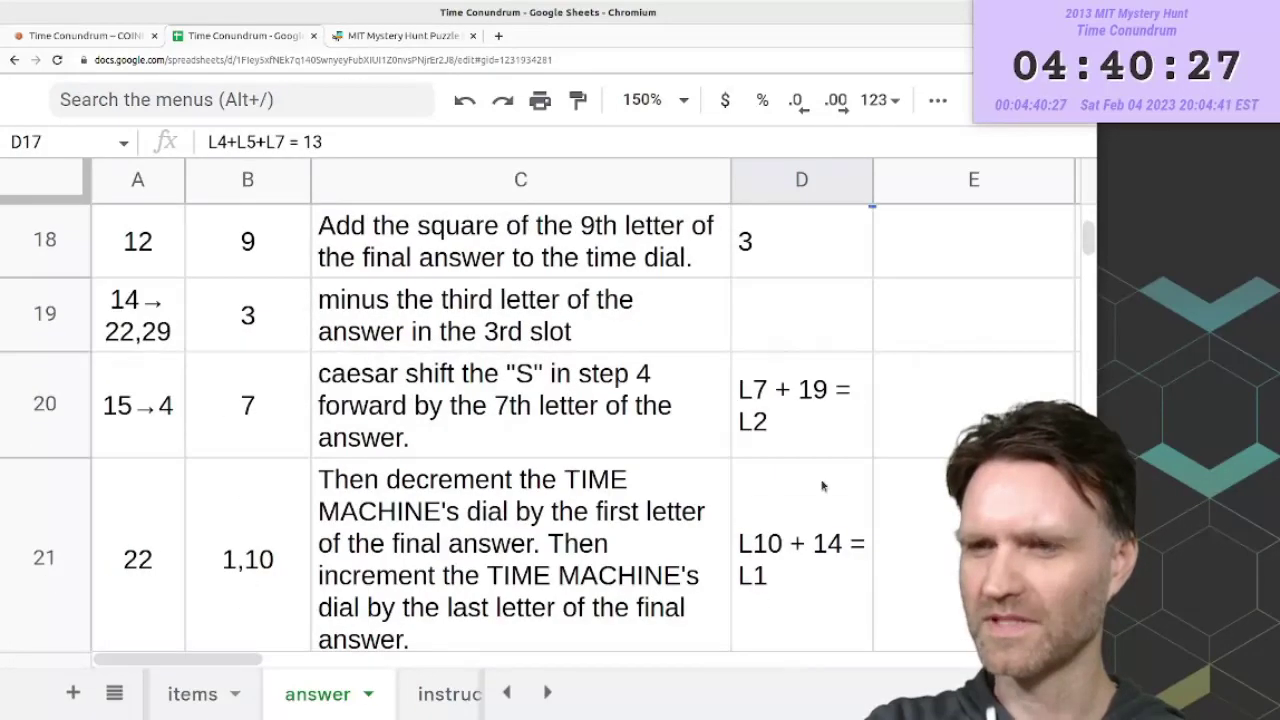
click(798, 428)
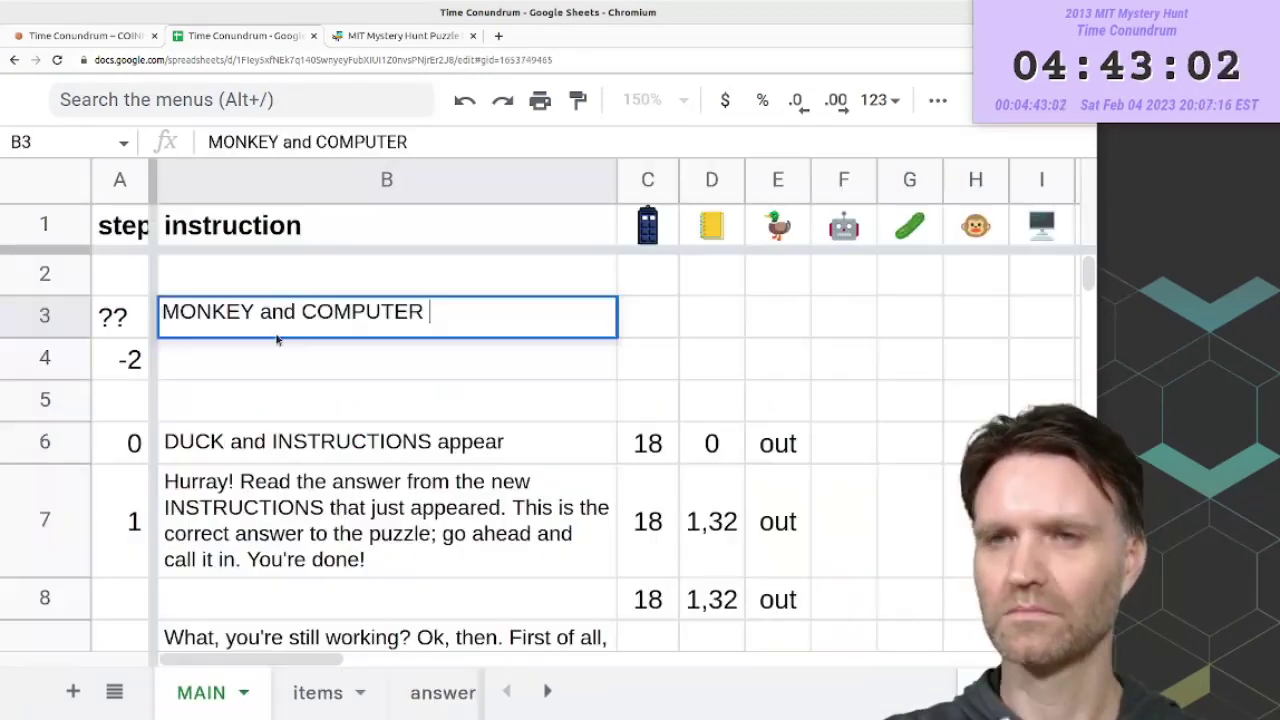
- Complete the note in B3 as "MONKEY and COMPUTER from 29"
text(from)
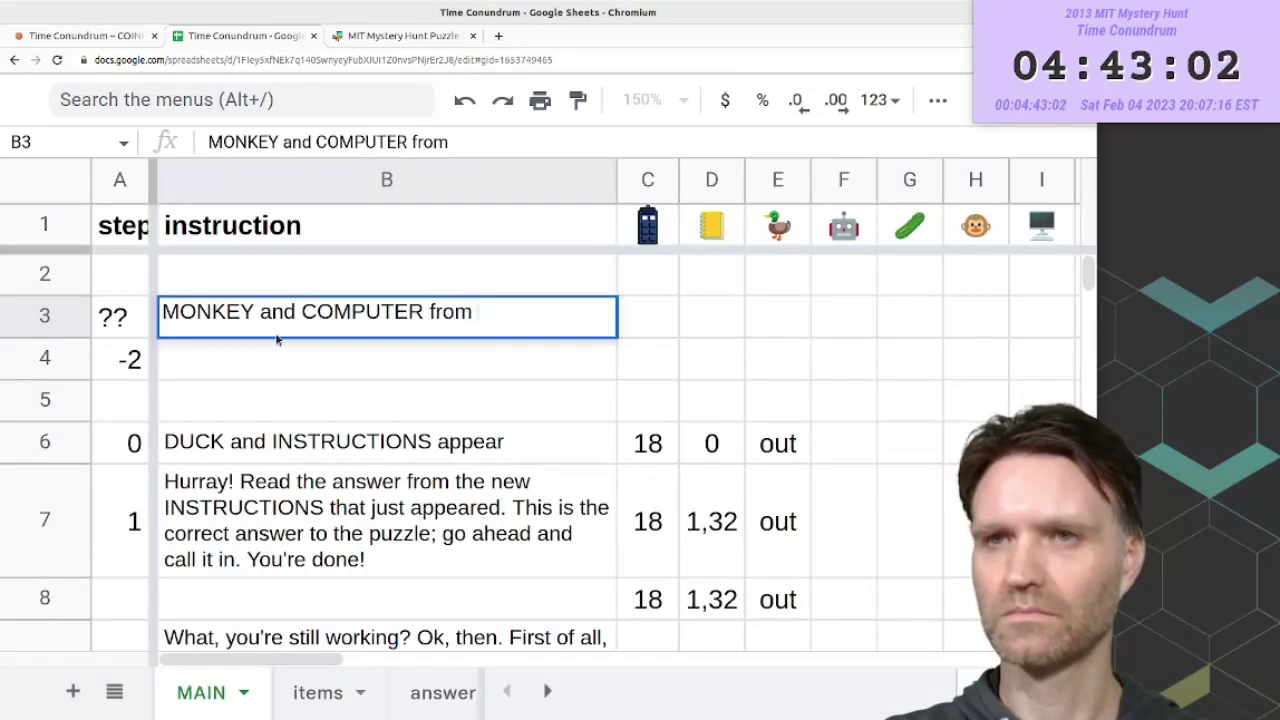
text( 298)
key(BackSpace)
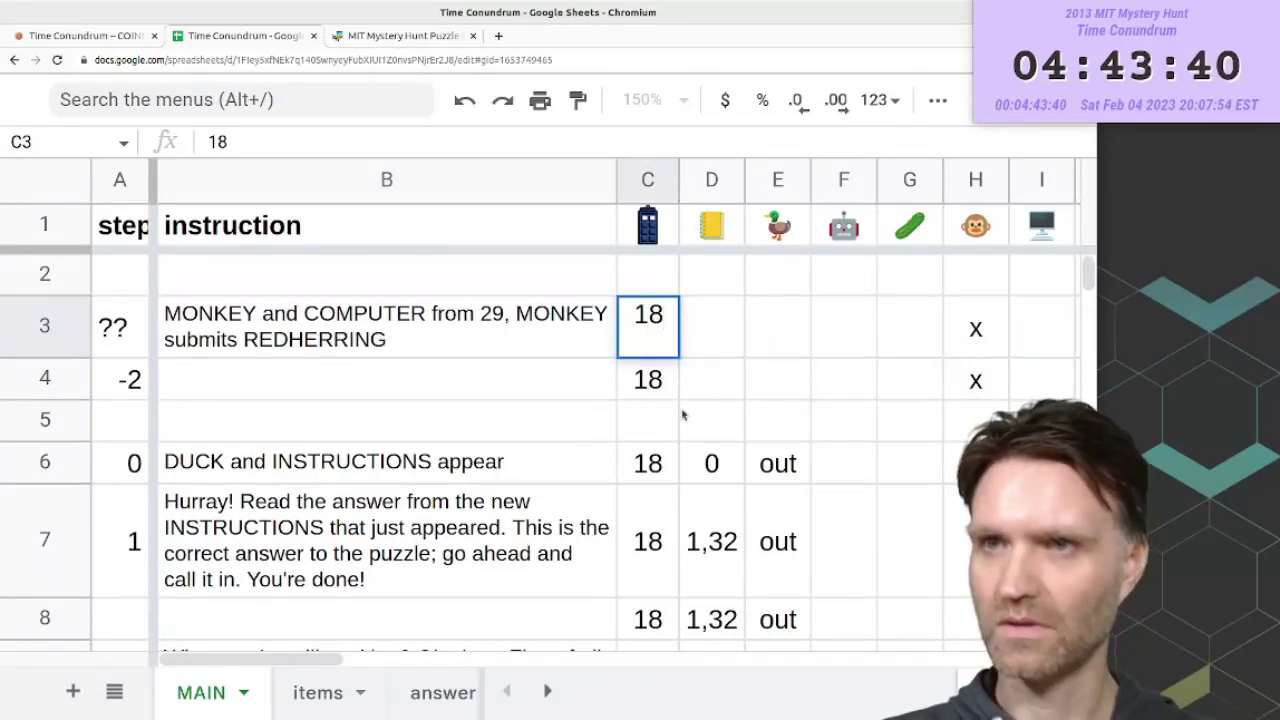
- Check the time machine dial values and the MONKEY and COMPUTER notes in the rows for the earliest steps
key(Down)
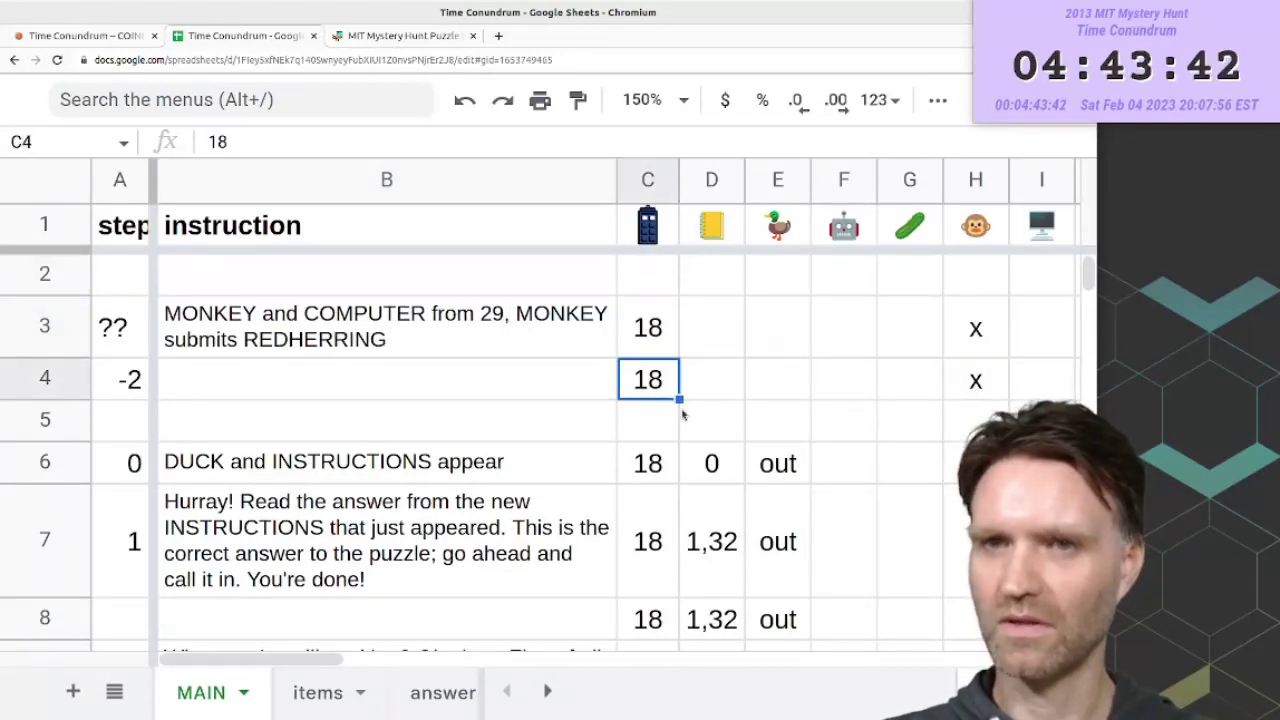
key(Down)
key(Down)
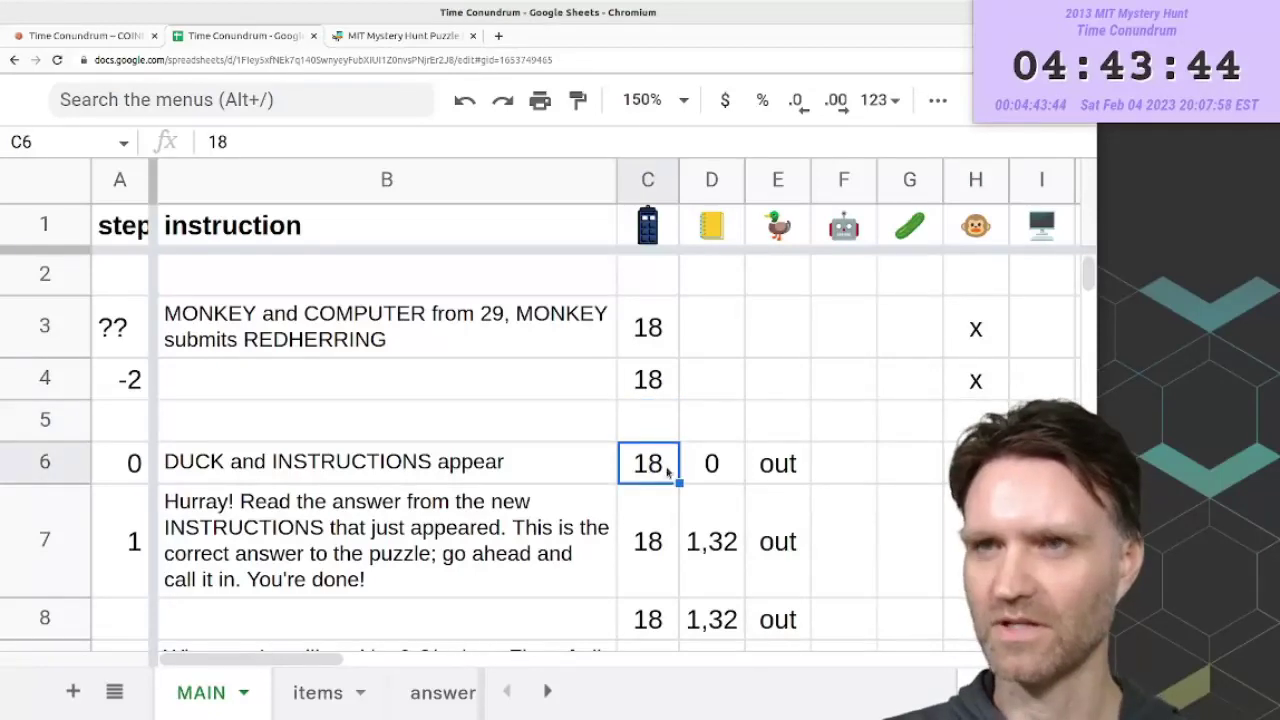
scroll(668, 468, down, 2)
scroll(668, 468, up, 1)
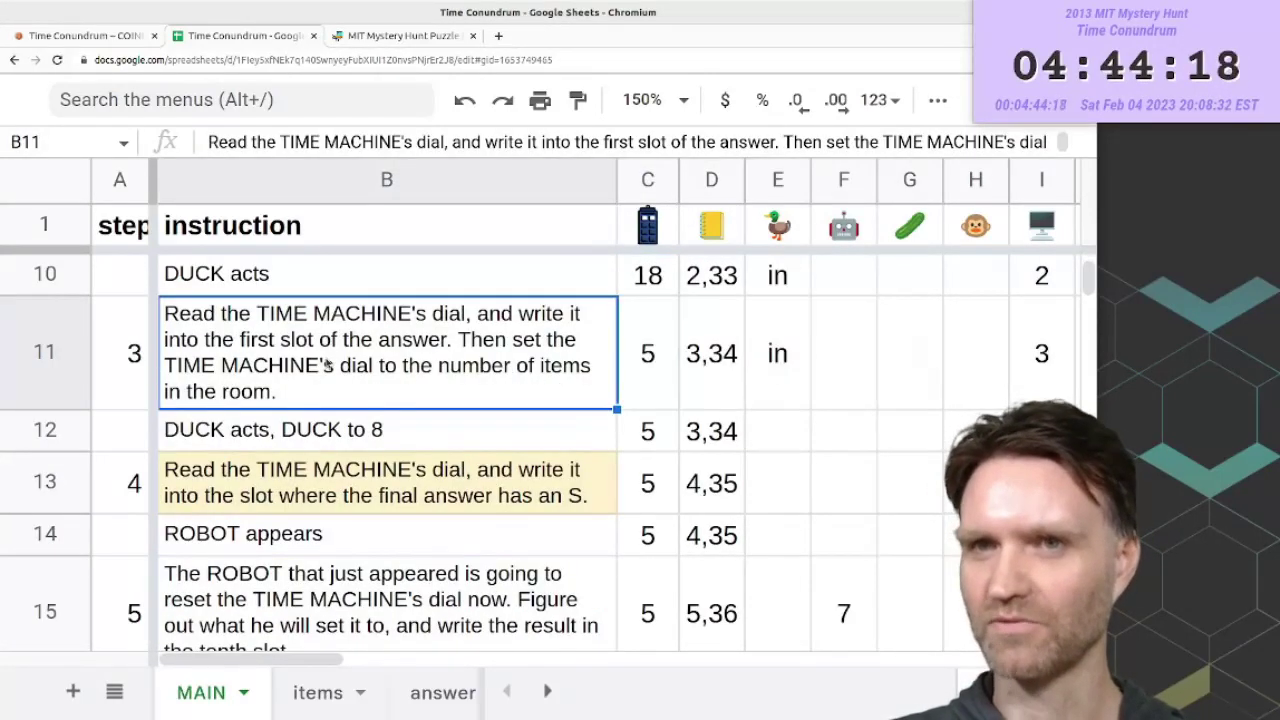
click(646, 290)
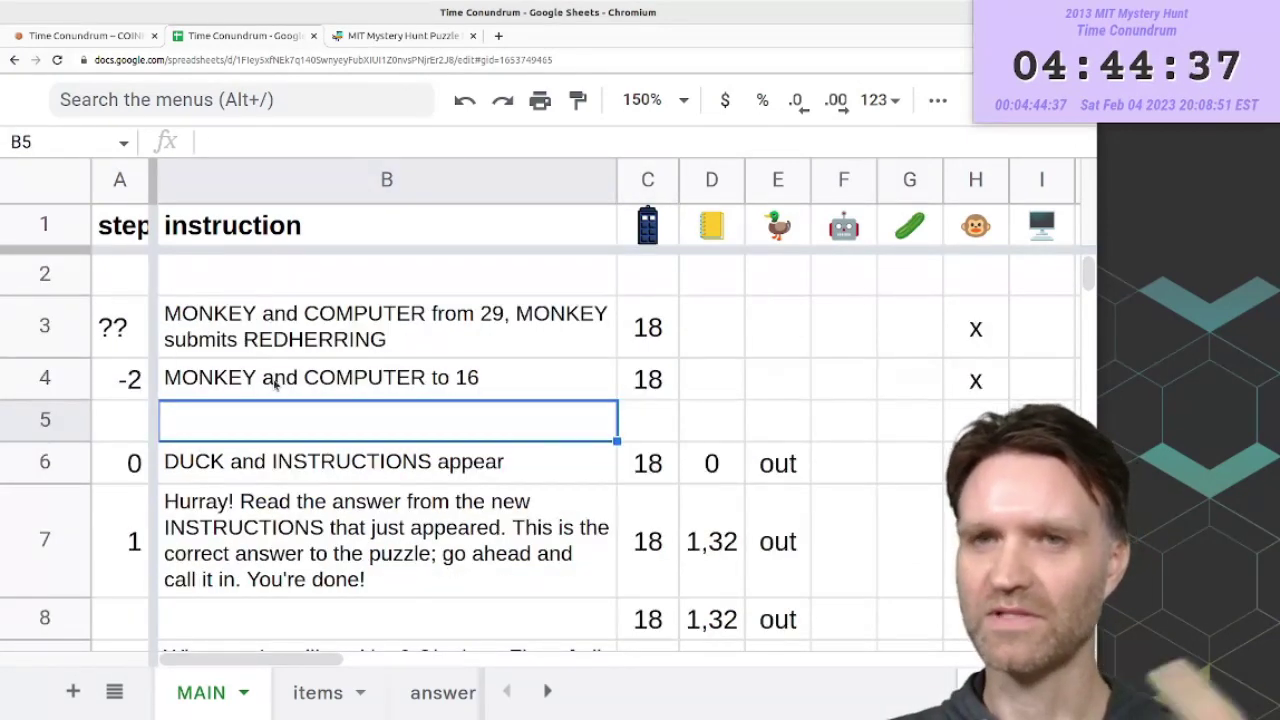
click(275, 385)
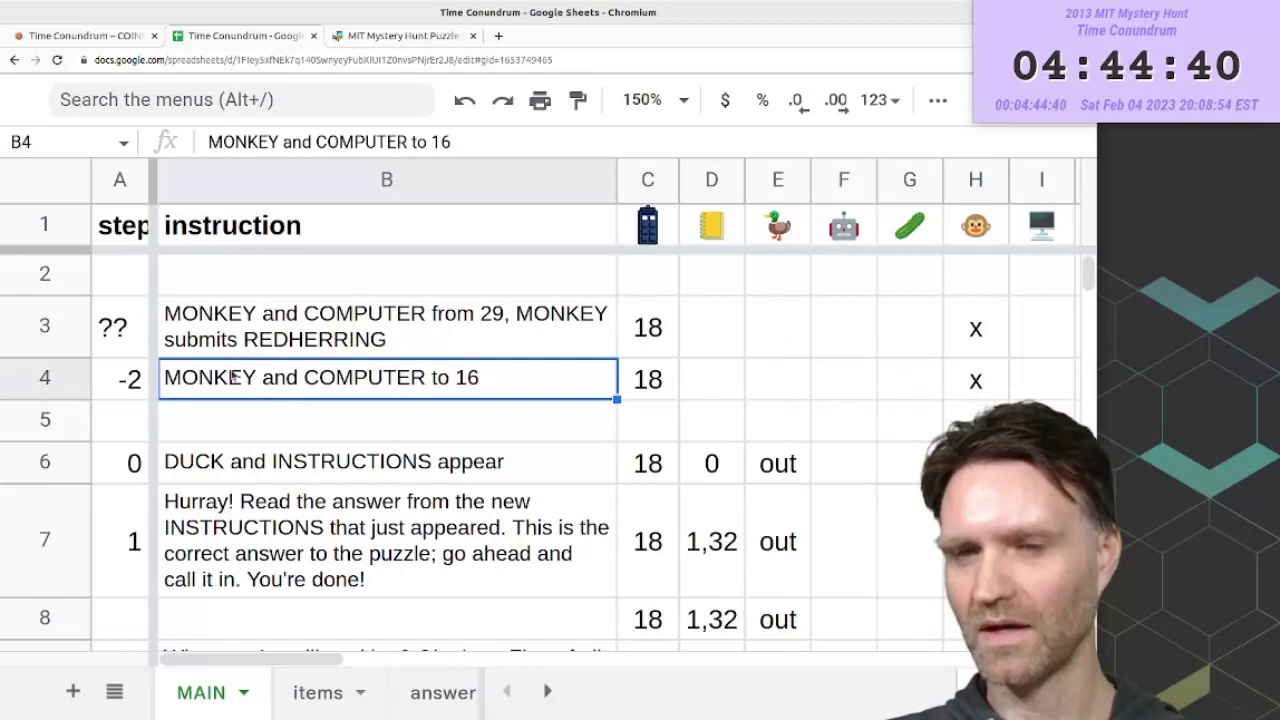
click(143, 352)
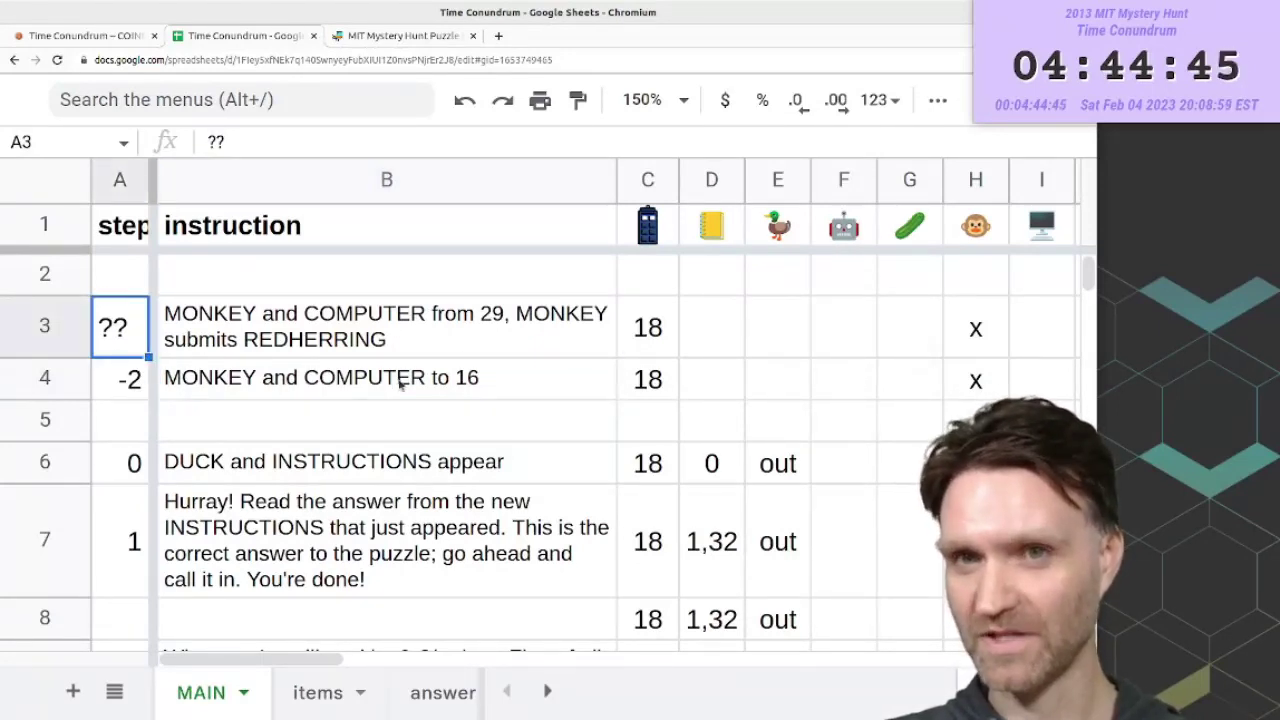
click(672, 390)
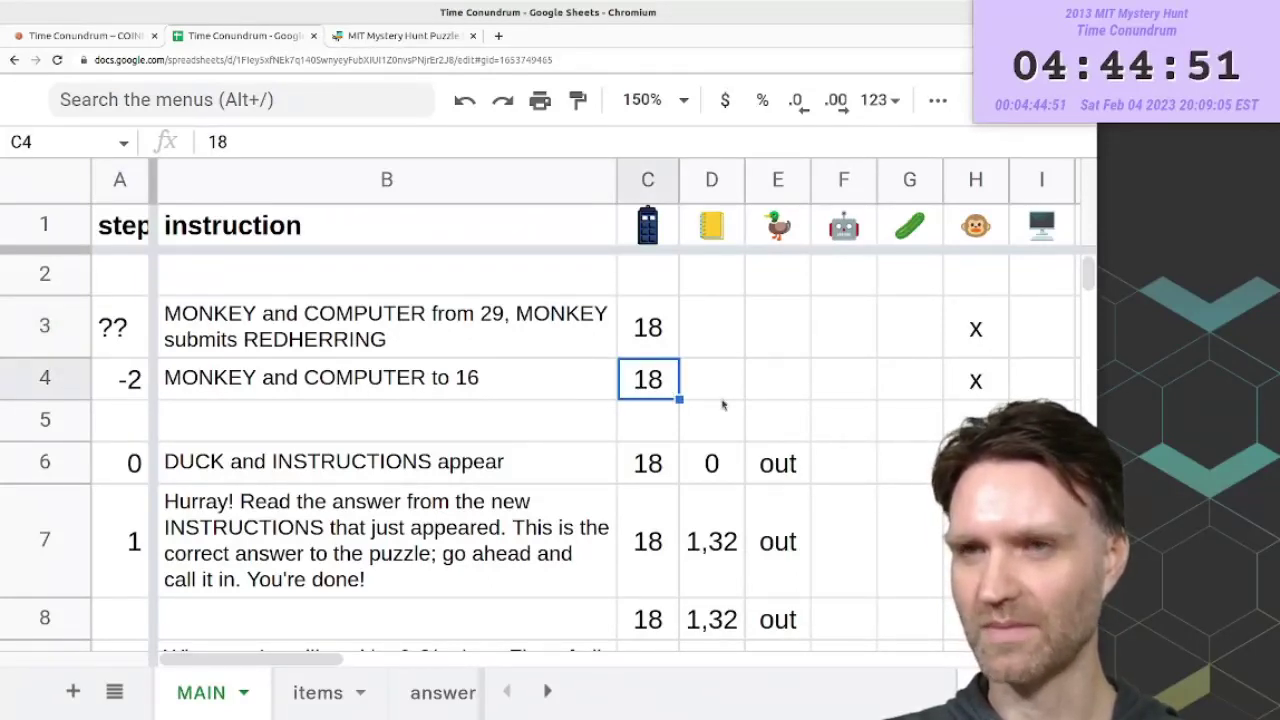
- Check the computer ages around steps 16 to 25, and enter 41 as the computer's age at step -2
scroll(723, 404, down, 8)
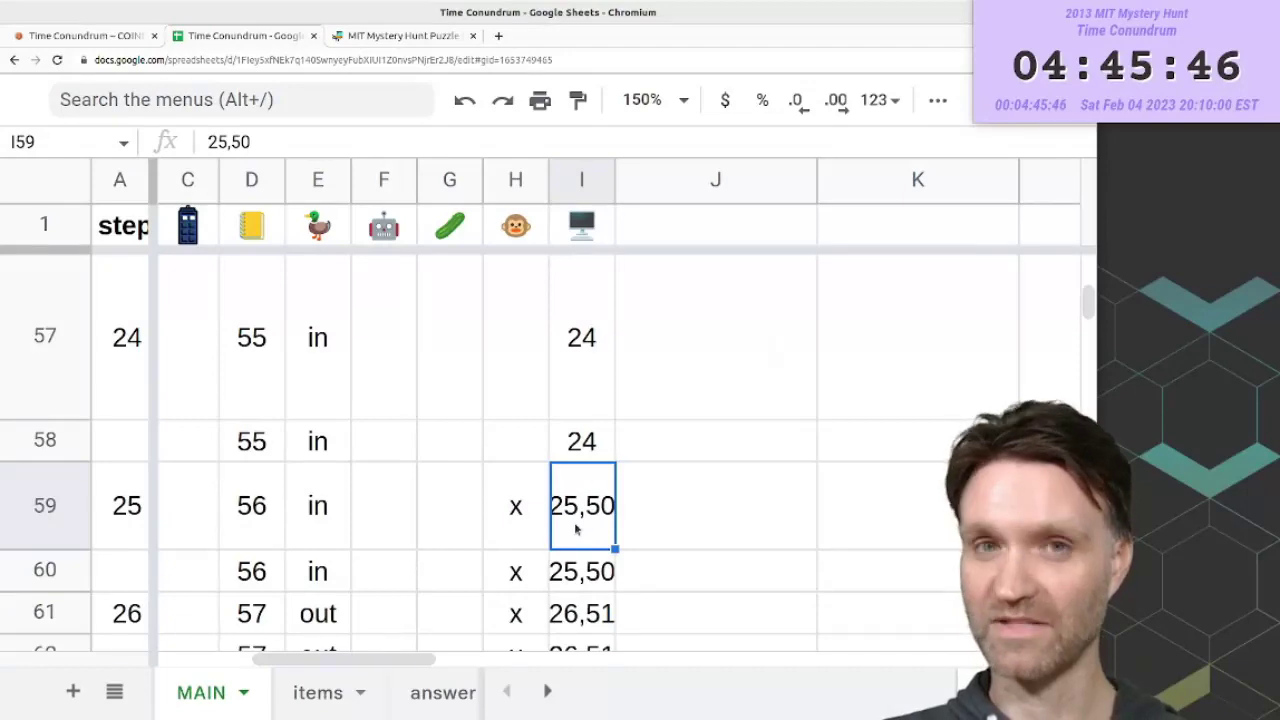
scroll(575, 510, up, 10)
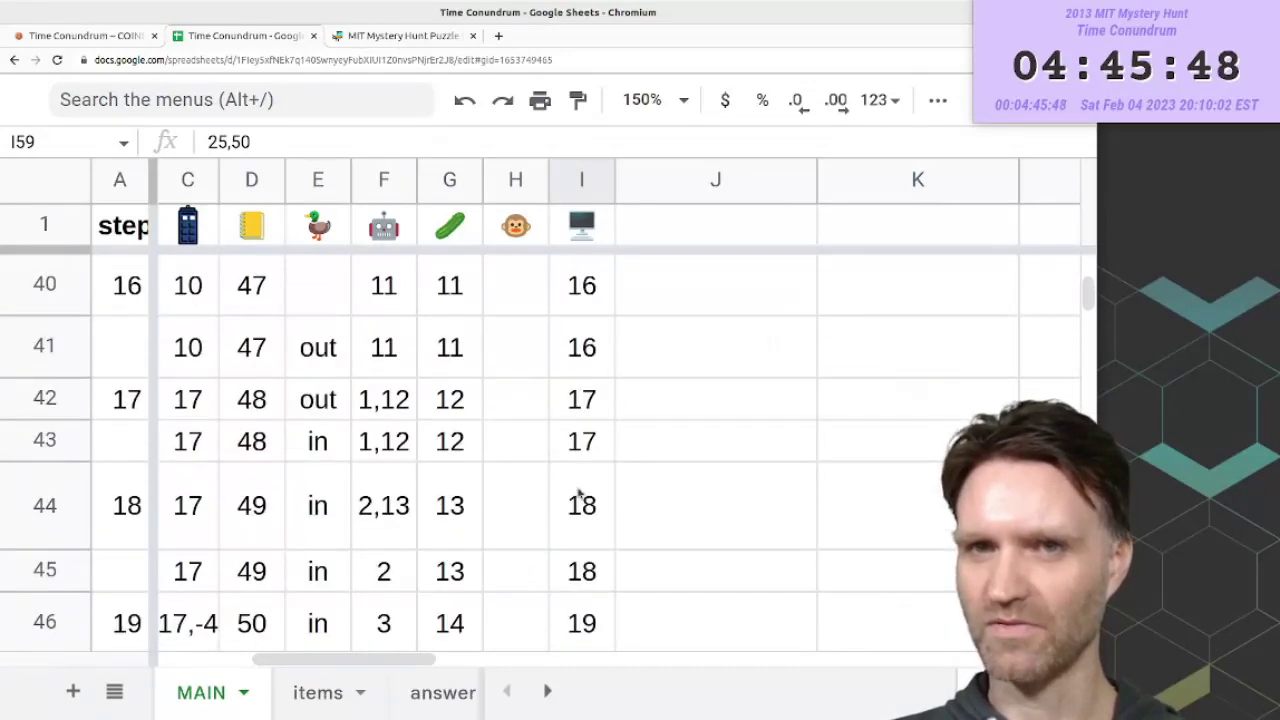
scroll(578, 492, up, 1)
scroll(584, 480, down, 10)
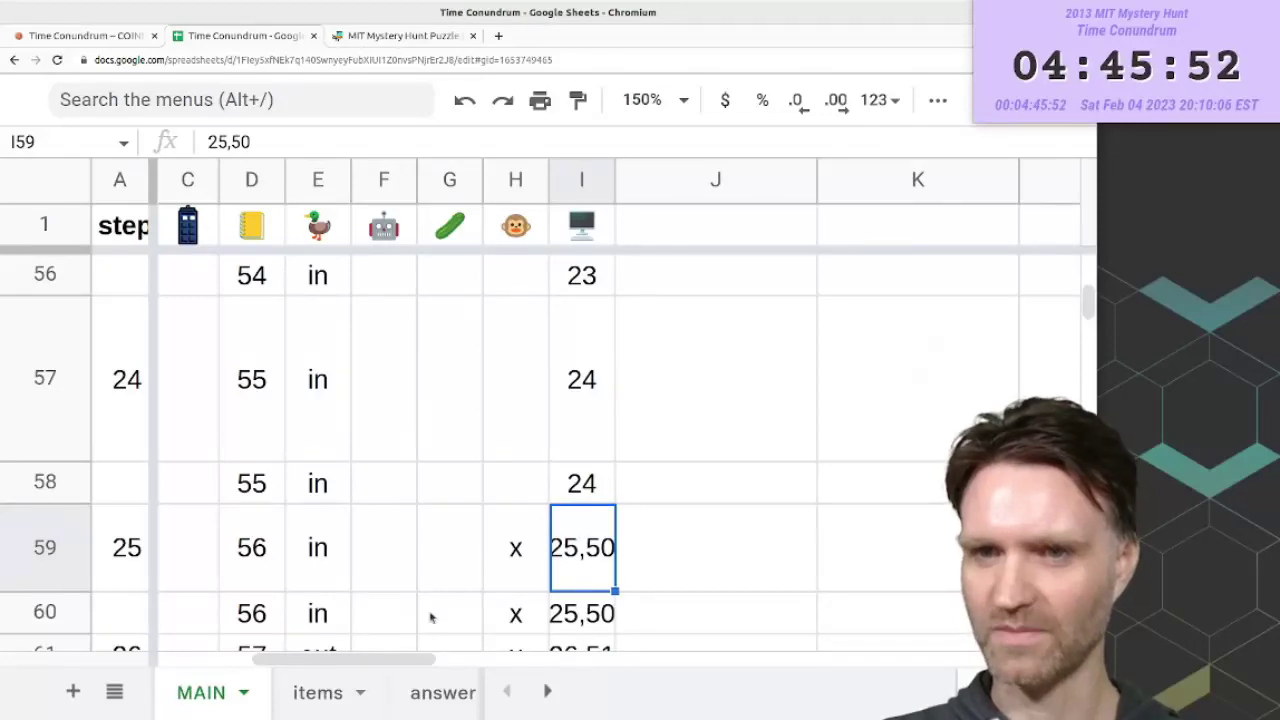
drag(400, 660, 359, 660)
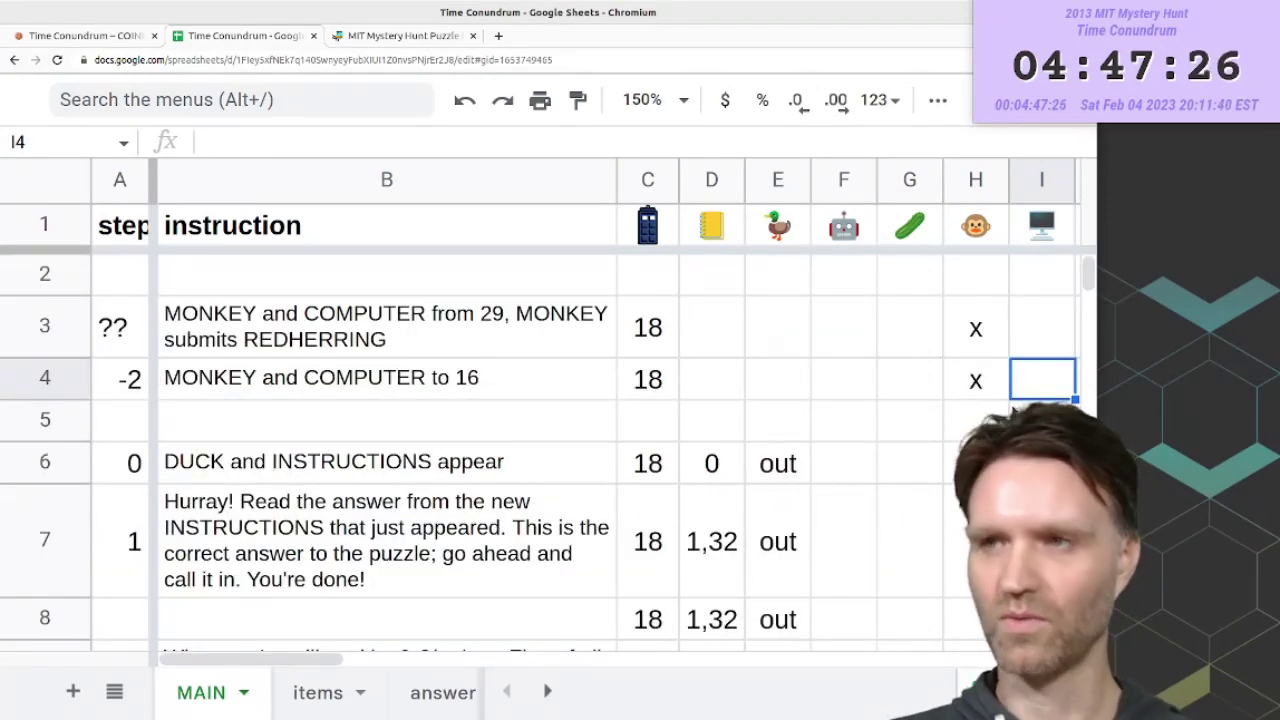
text(41)
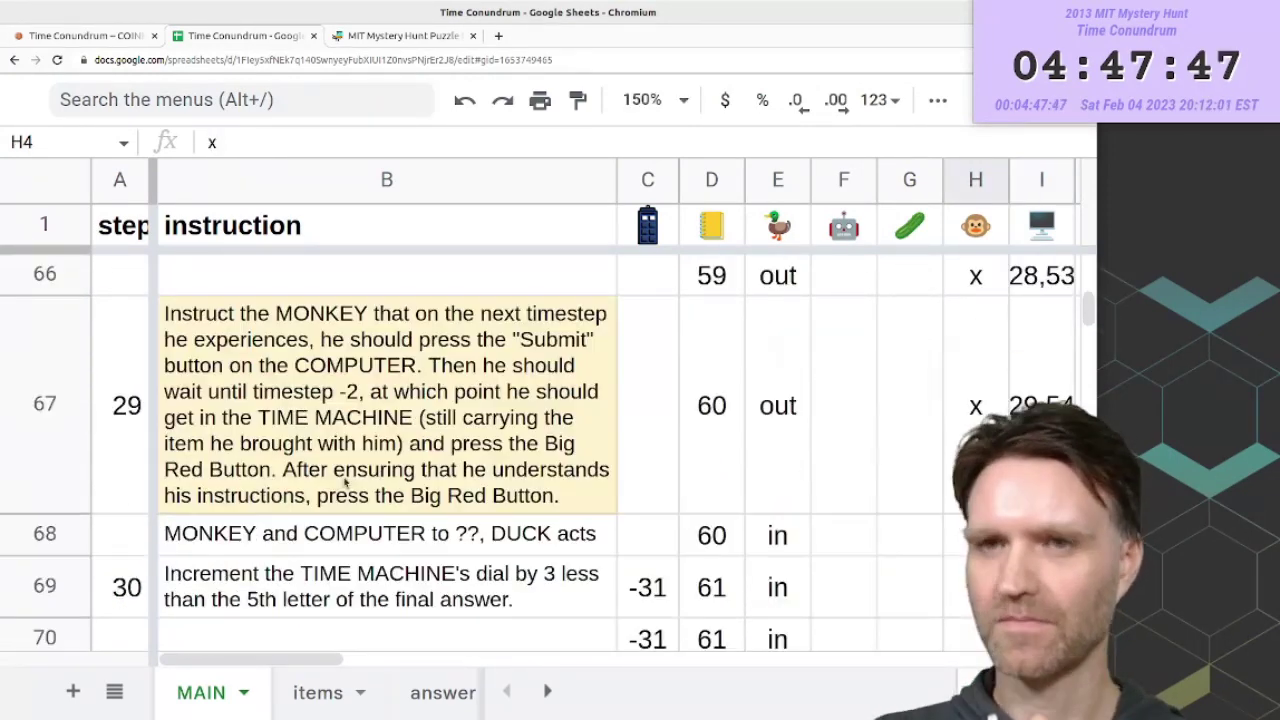
- Check step 29's MONKEY instruction and the computer ages recorded around it
click(345, 472)
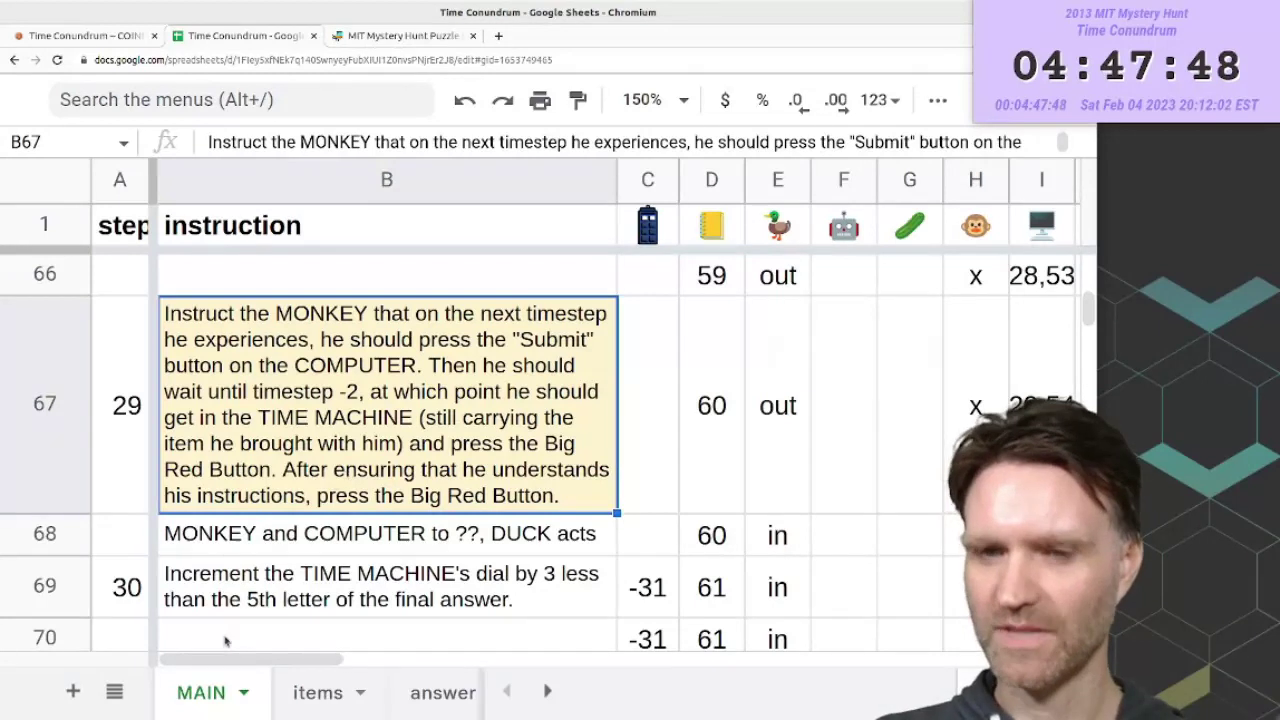
drag(304, 665, 366, 665)
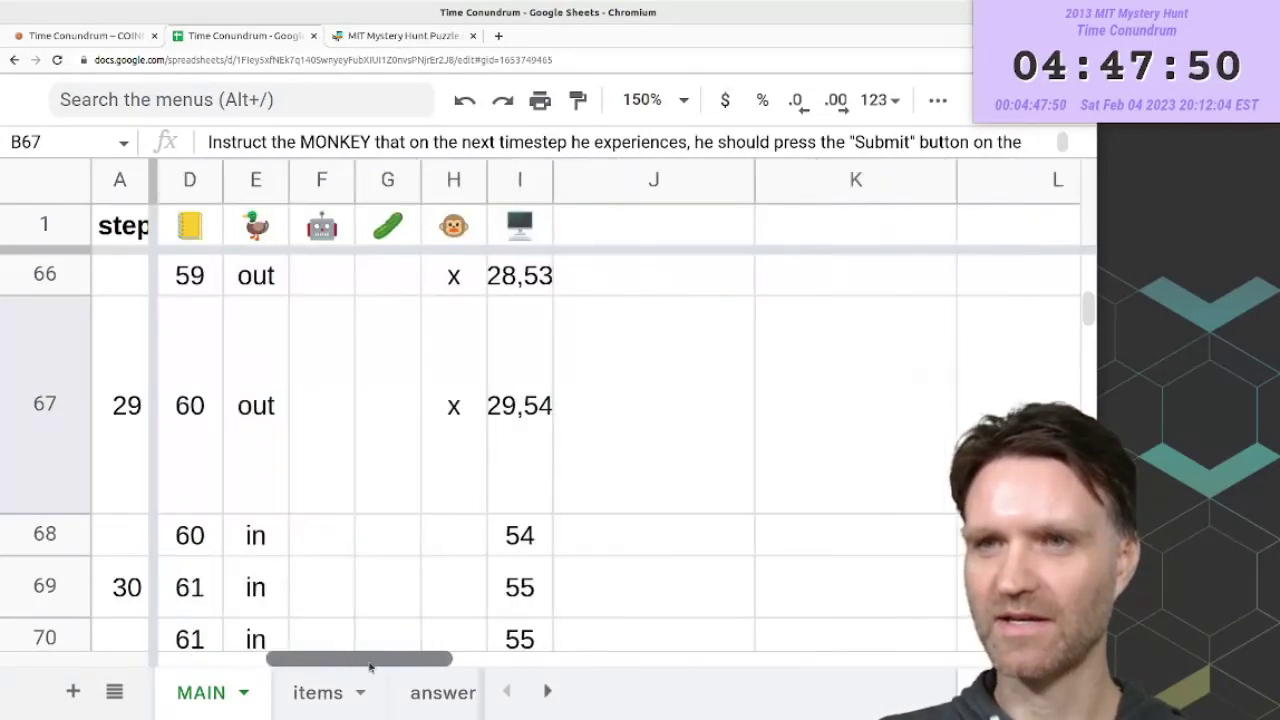
click(578, 397)
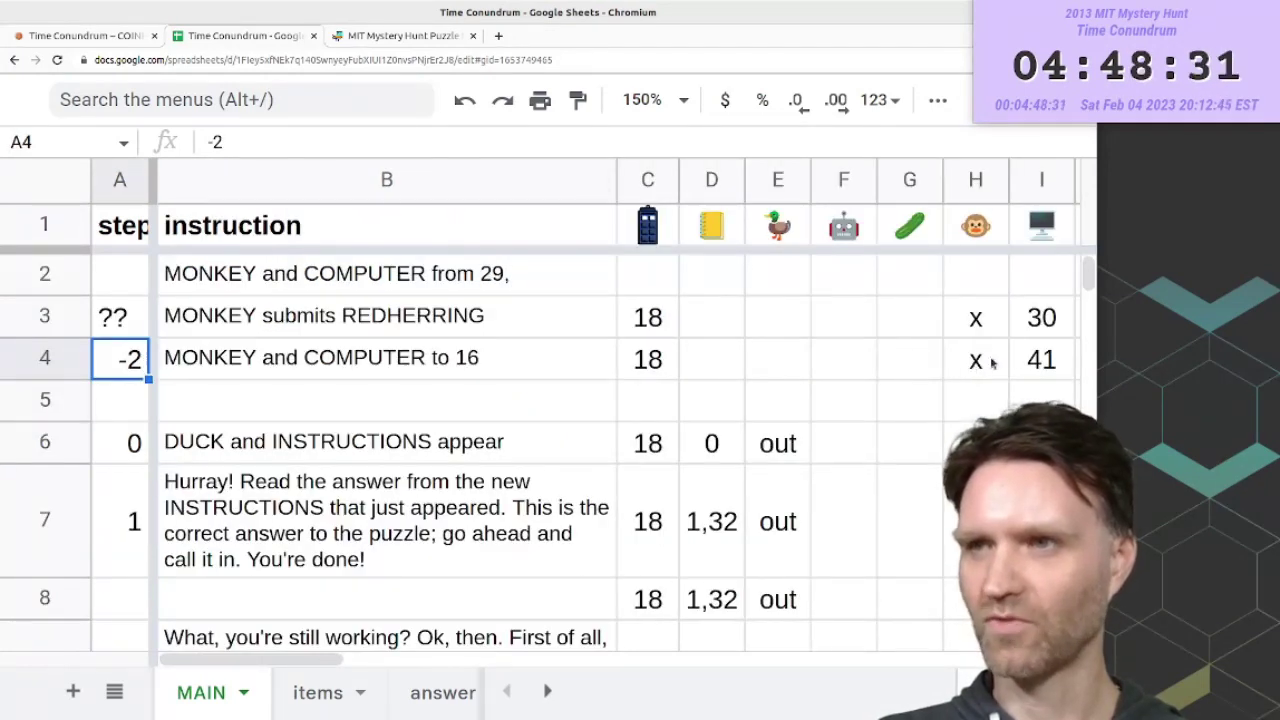
- Number the "MONKEY submits REDHERRING" row as step -13 and the row above it as step -14
click(1041, 359)
click(125, 364)
click(121, 333)
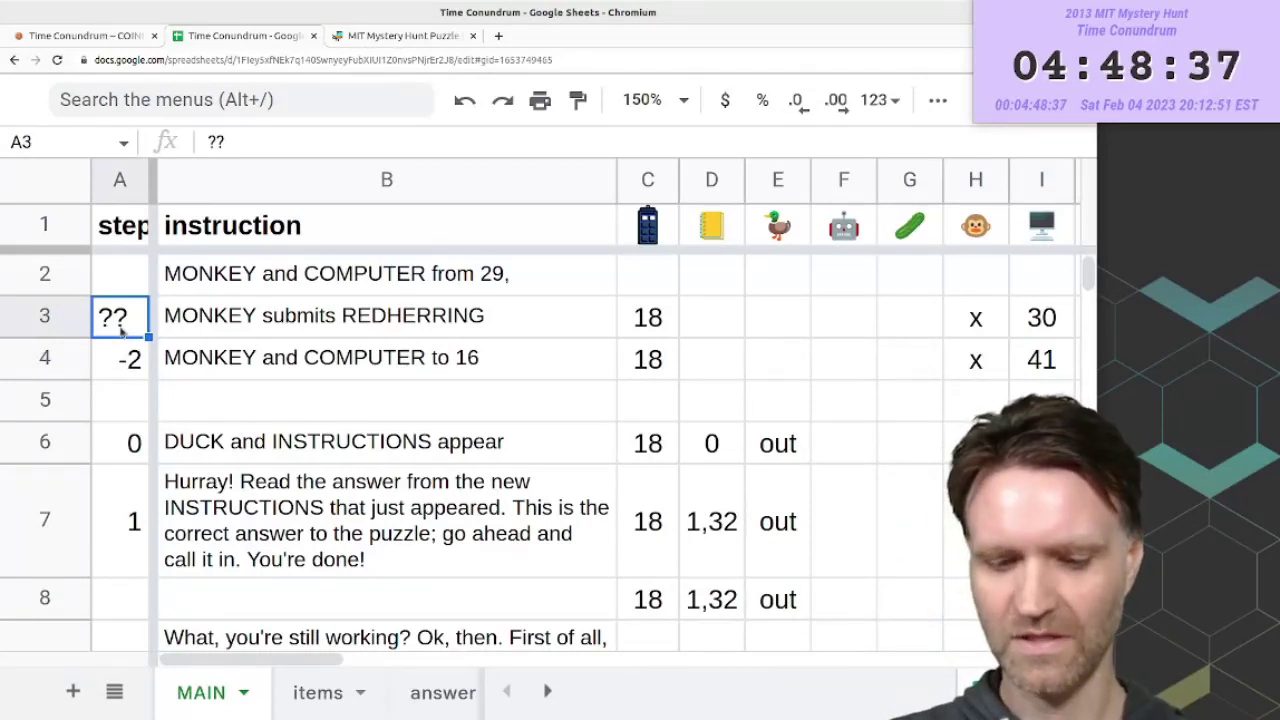
text(-13)
key(Return)
key(Up)
key(Up)
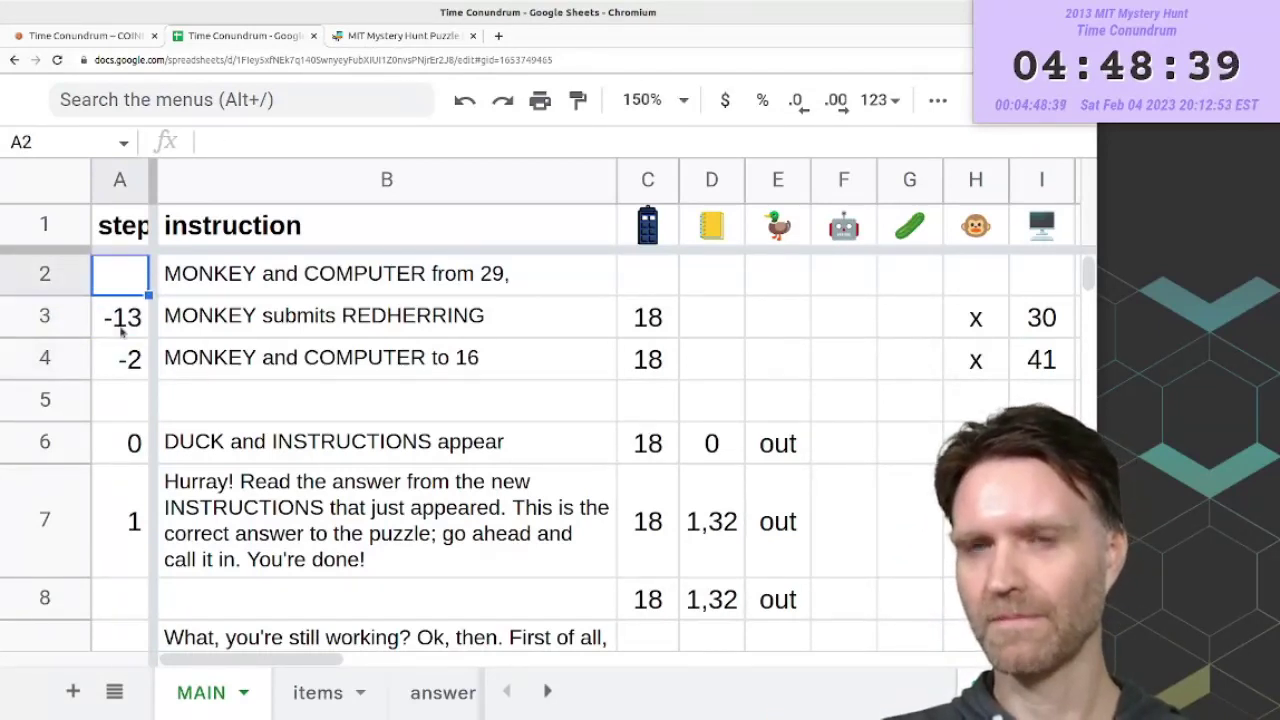
text(-14)
key(Return)
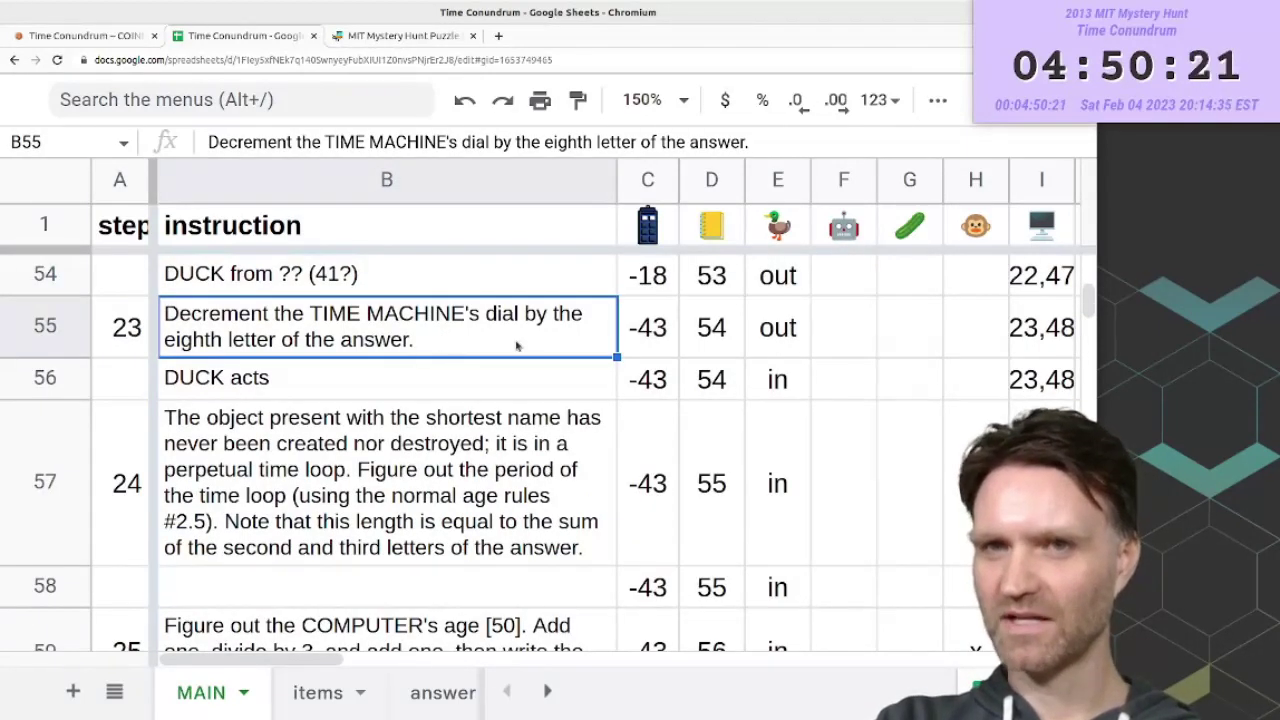
- Compare the dial values around steps 23 and 30, and enter 15 for the fifth letter beside step 30's instruction on the answer sheet
click(650, 330)
drag(655, 285, 650, 330)
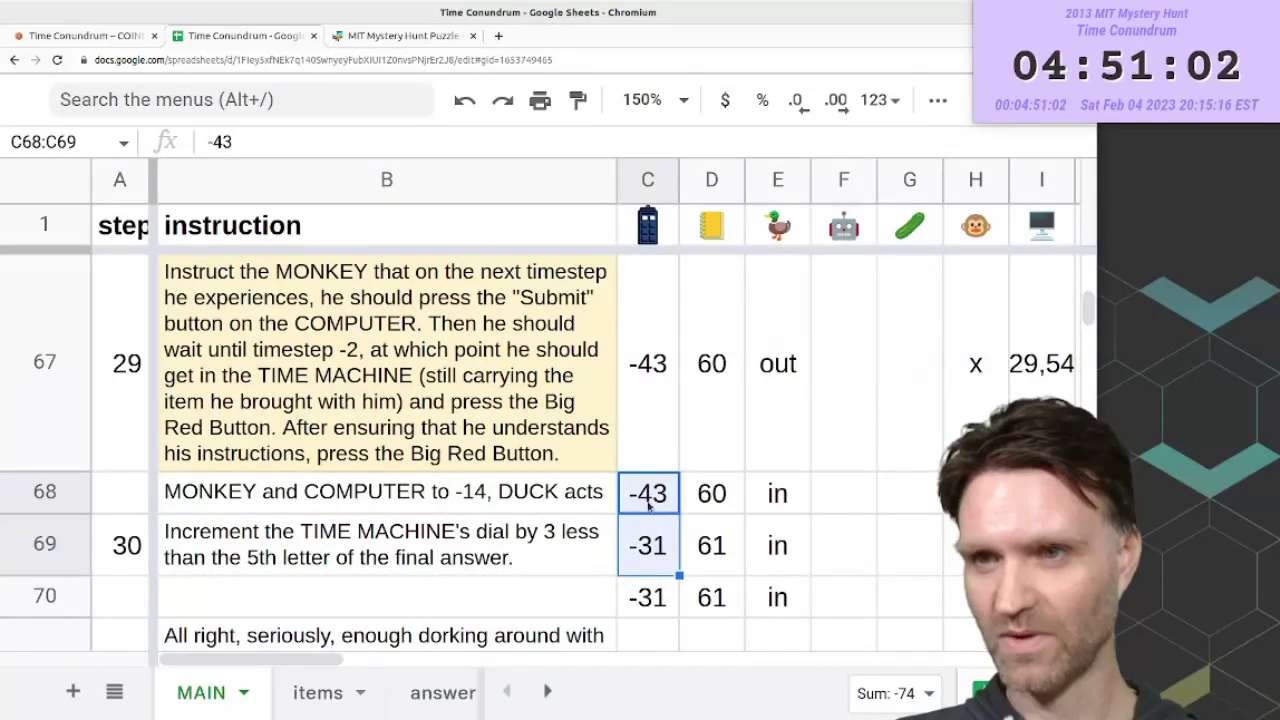
click(318, 695)
click(430, 695)
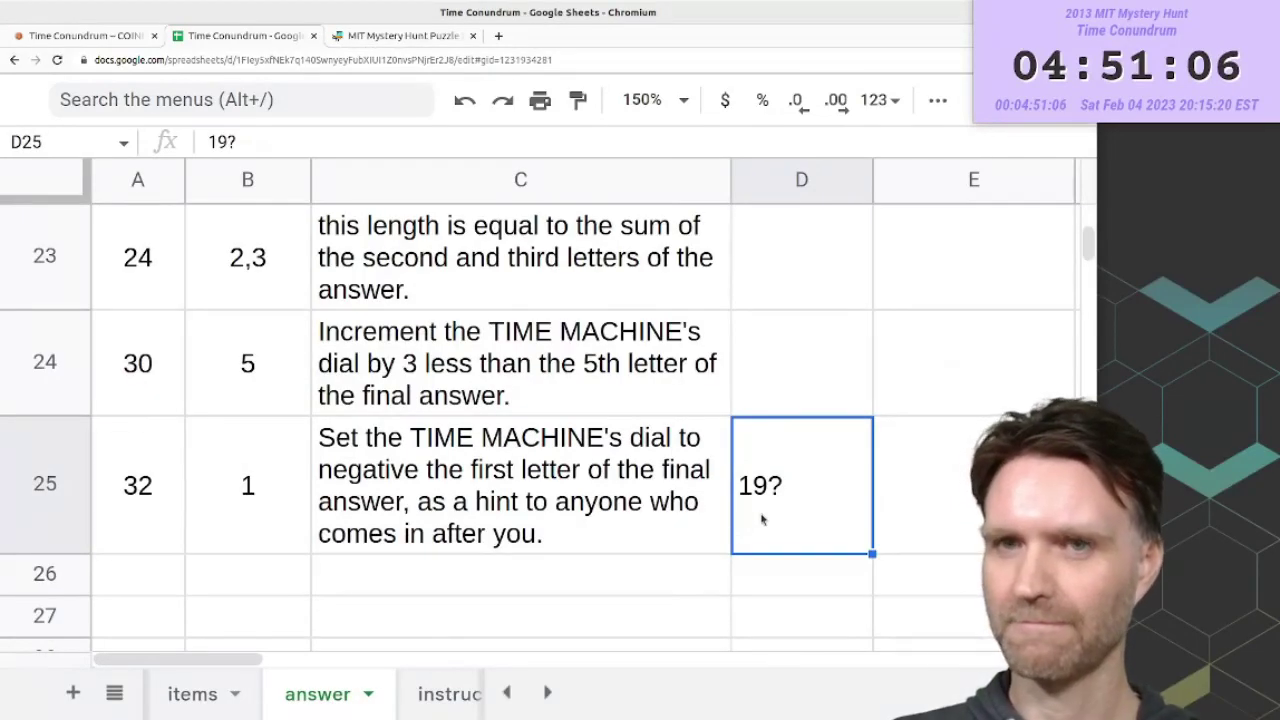
click(794, 383)
text(15)
key(Return)
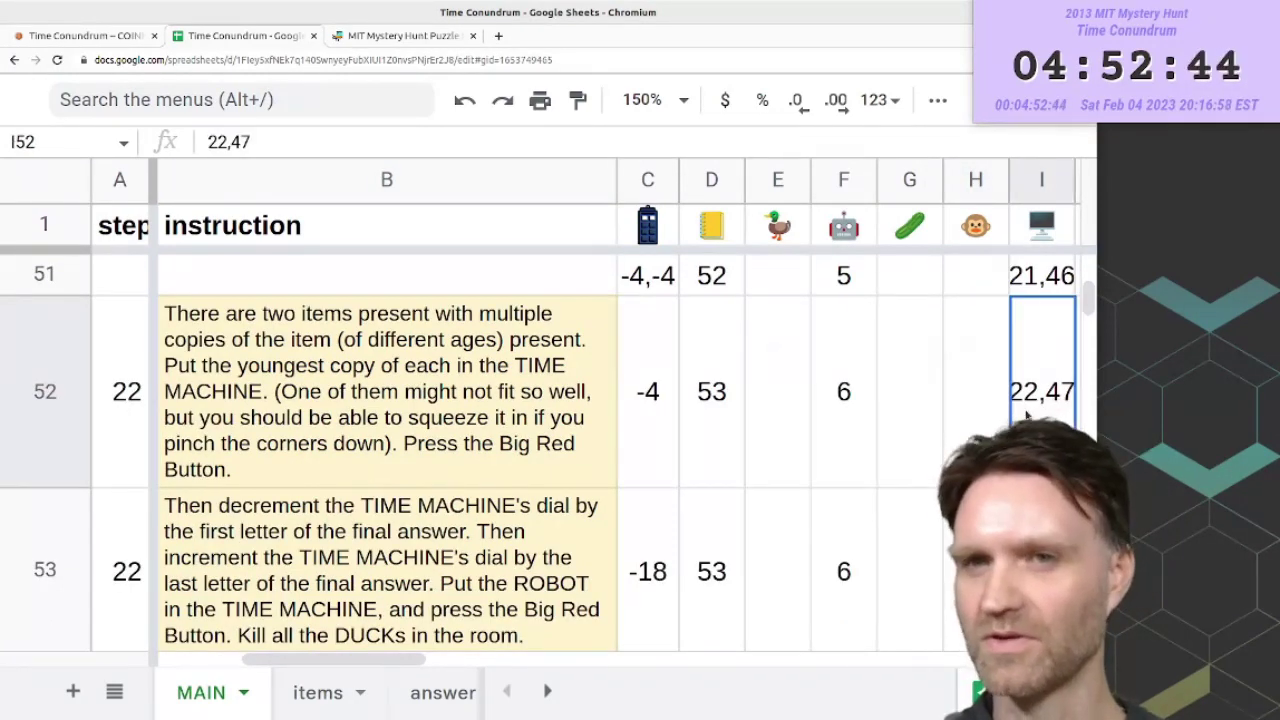
- Examine step 22's instruction about items with multiple copies alongside the computer ages in those rows
click(510, 400)
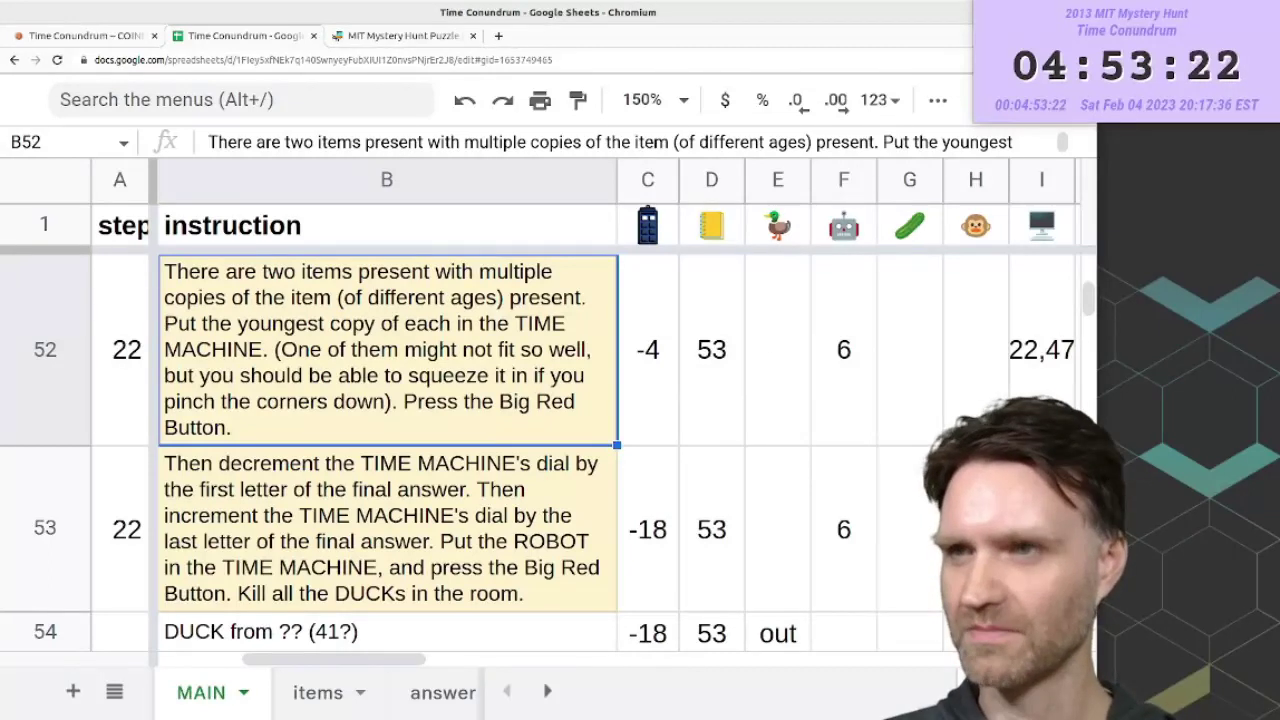
scroll(503, 404, up, 2)
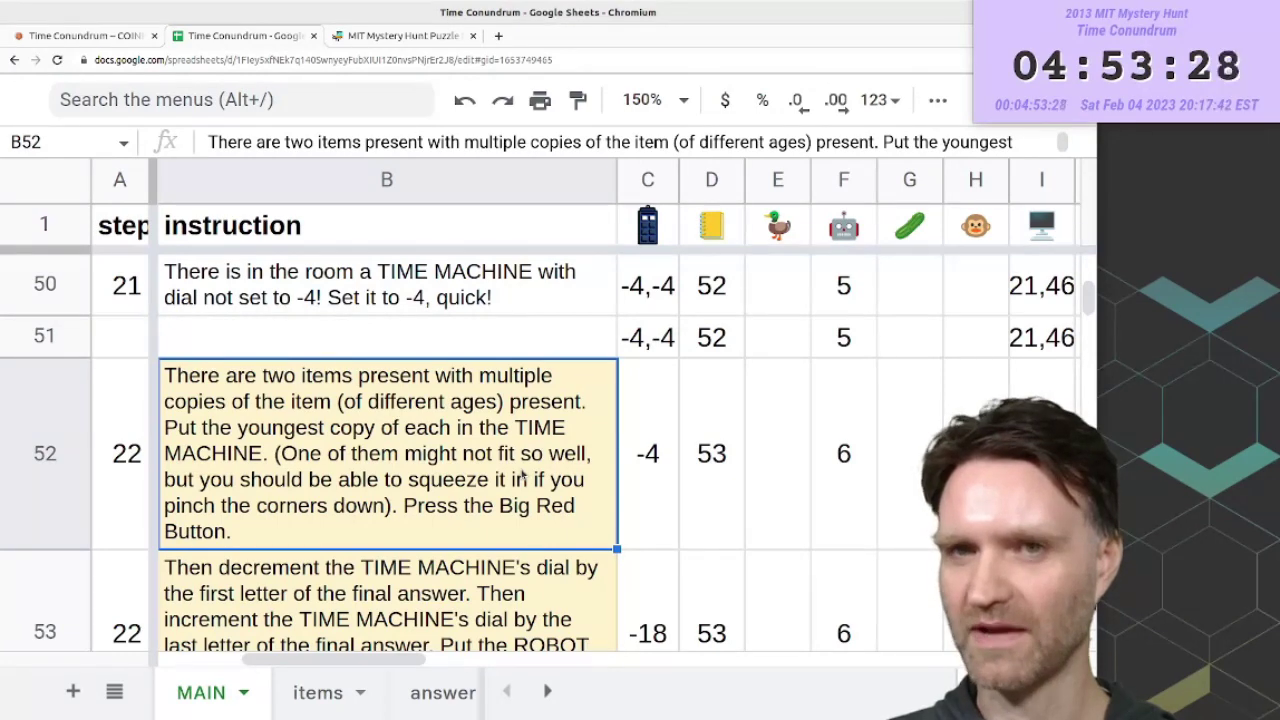
scroll(521, 477, up, 3)
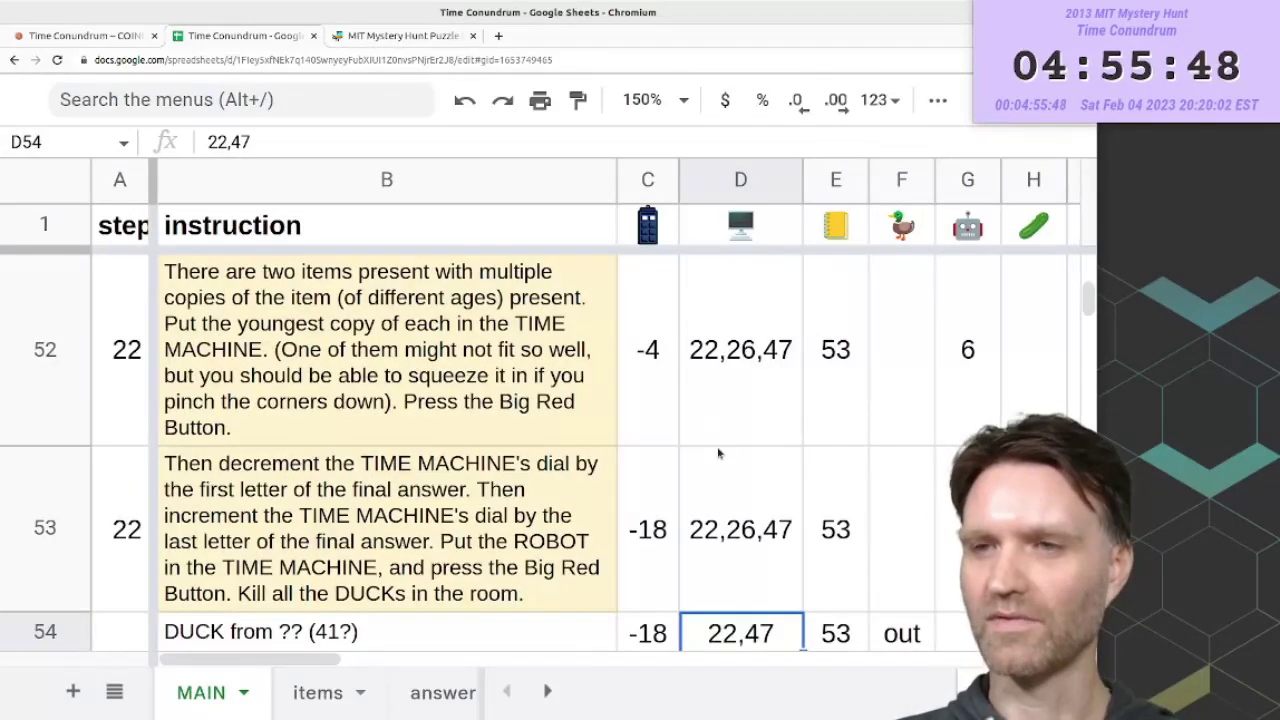
click(720, 490)
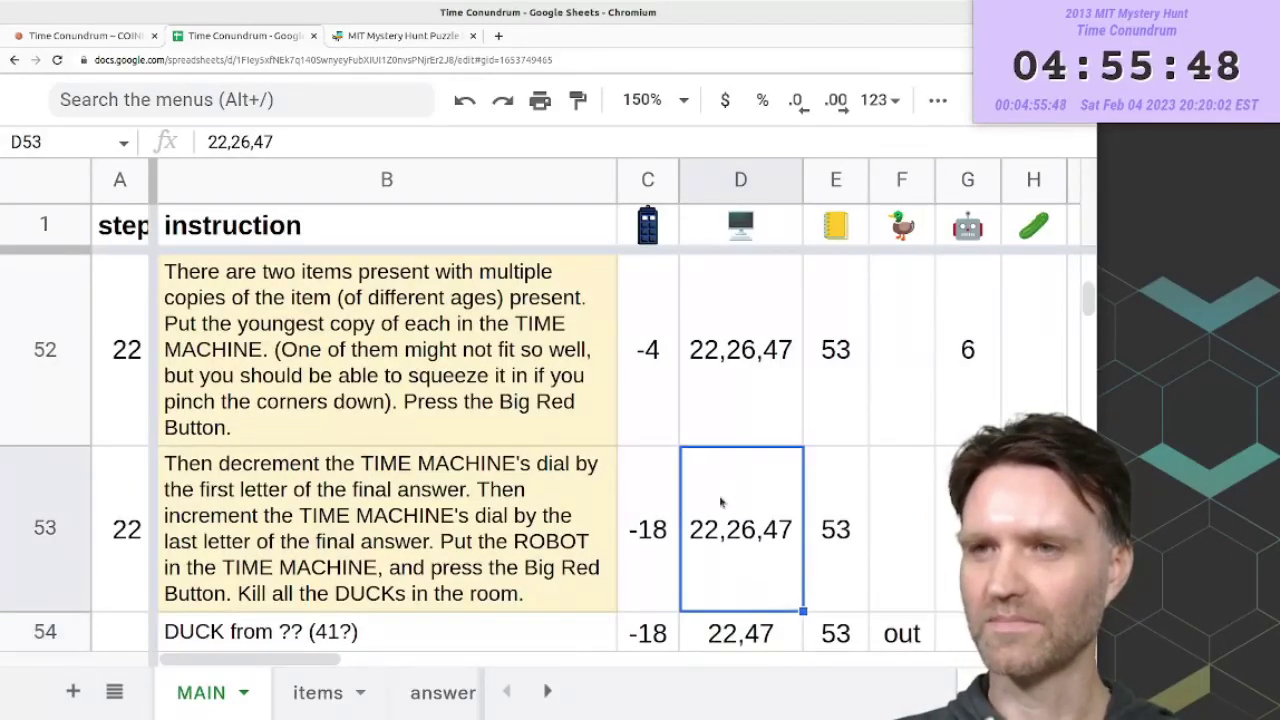
click(236, 340)
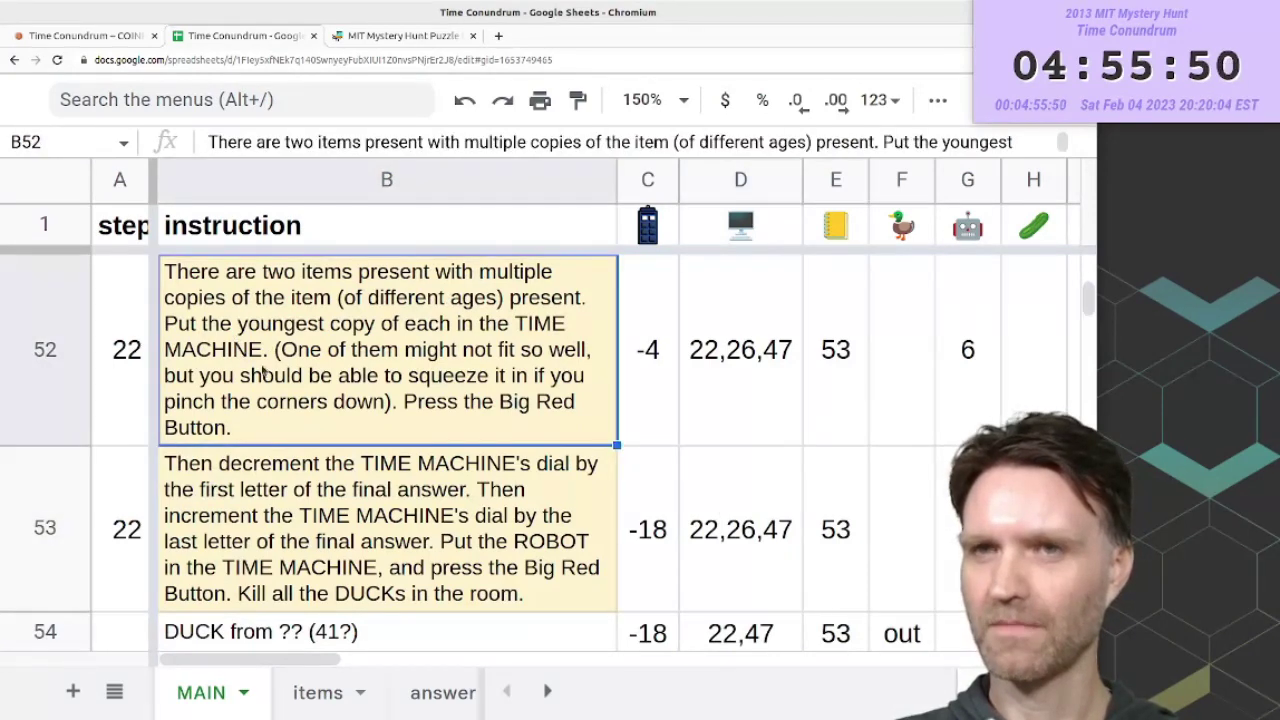
click(734, 365)
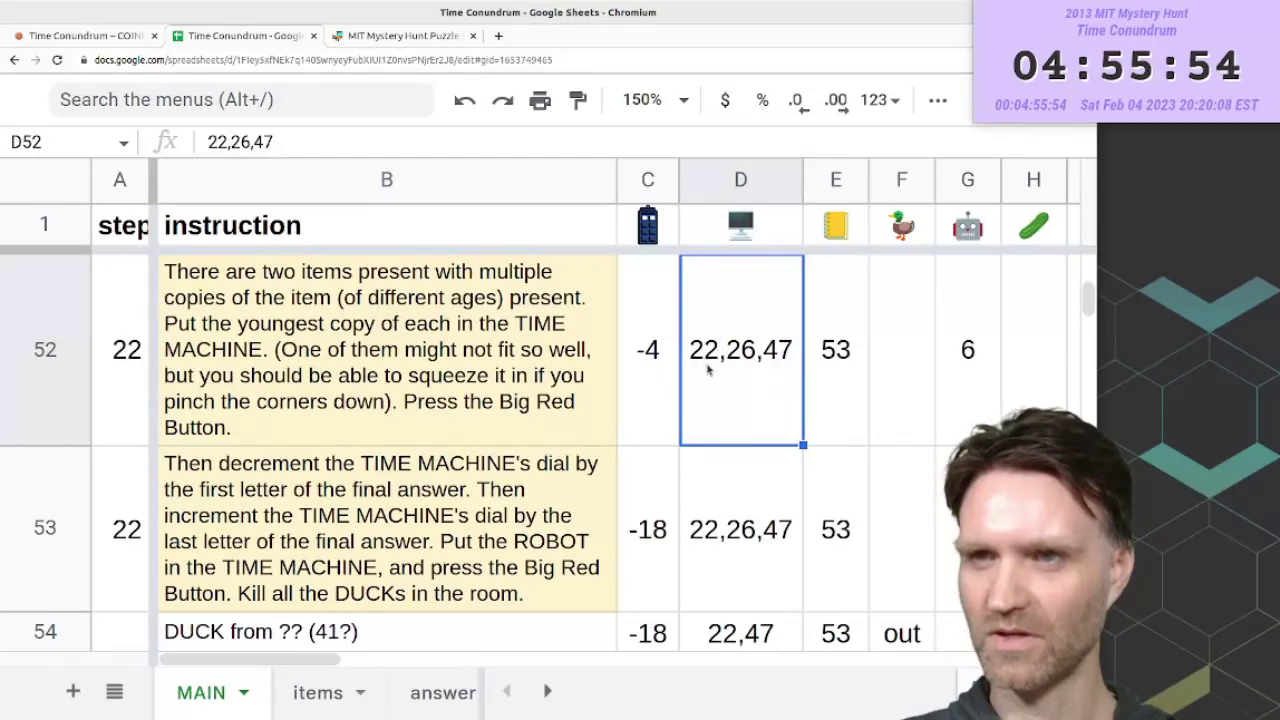
- Remove the youngest age from the computer's ages to leave 26,47 for the copies that remain after step 22's first departure
click(726, 524)
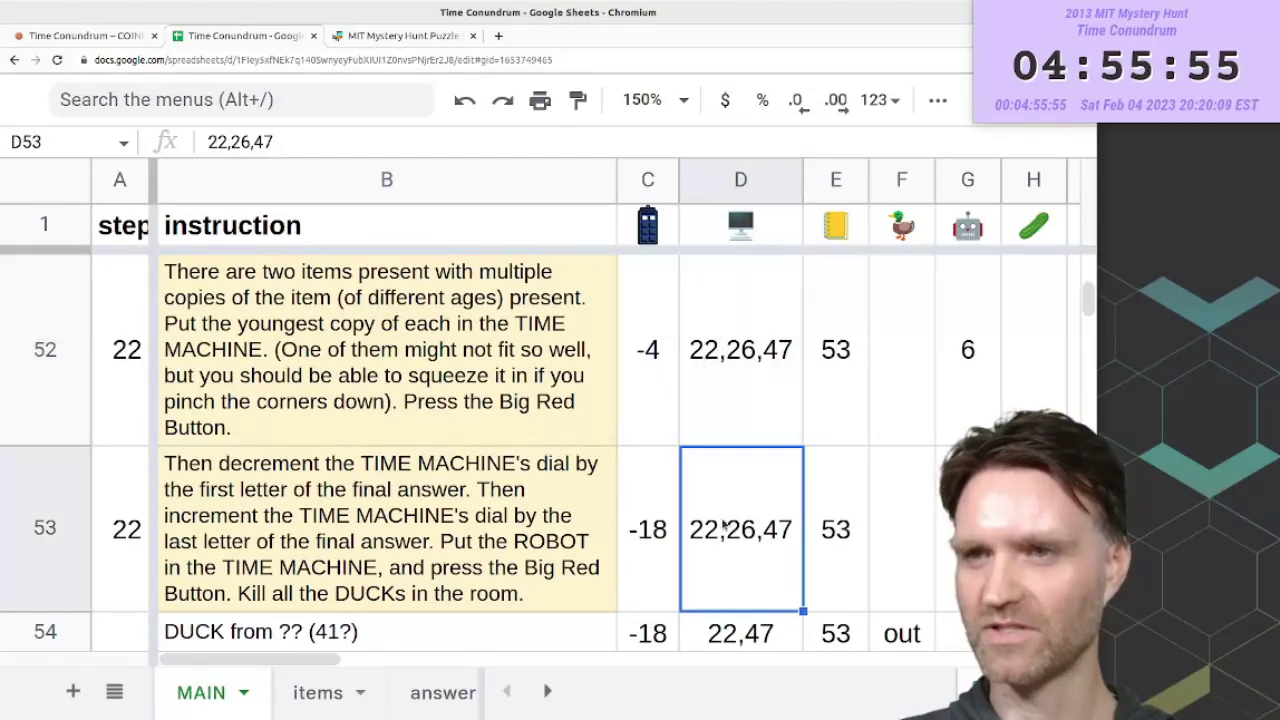
click(230, 142)
key(BackSpace)
key(BackSpace)
key(BackSpace)
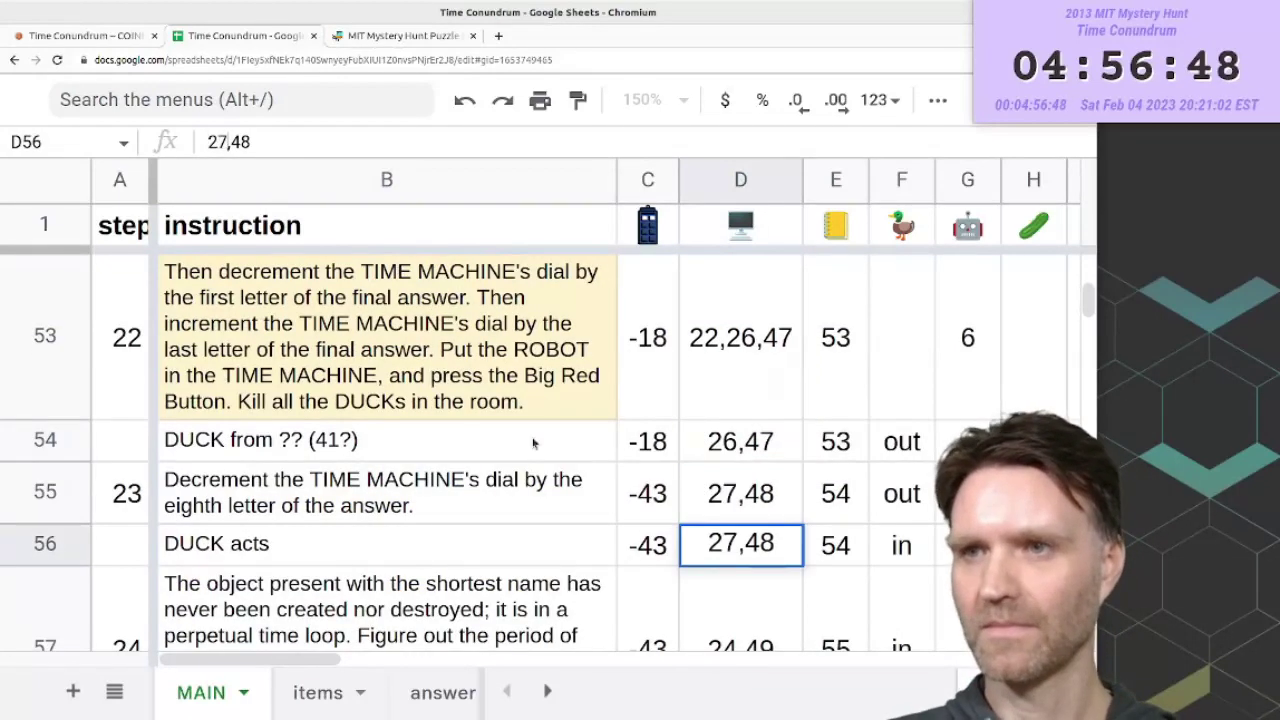
- Set the computer ages to 27,48 in the "DUCK acts" row of step 23 and to 28,49 in both step 24 rows
key(Return)
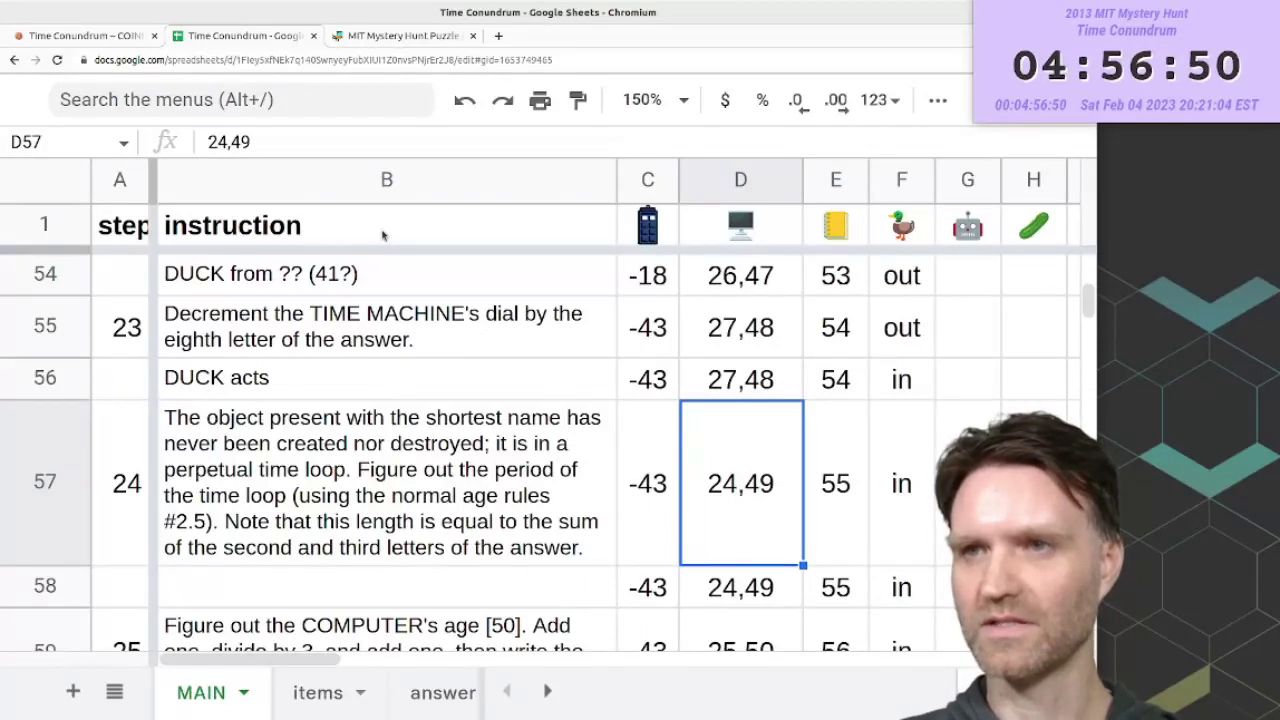
click(221, 142)
key(BackSpace)
text(8)
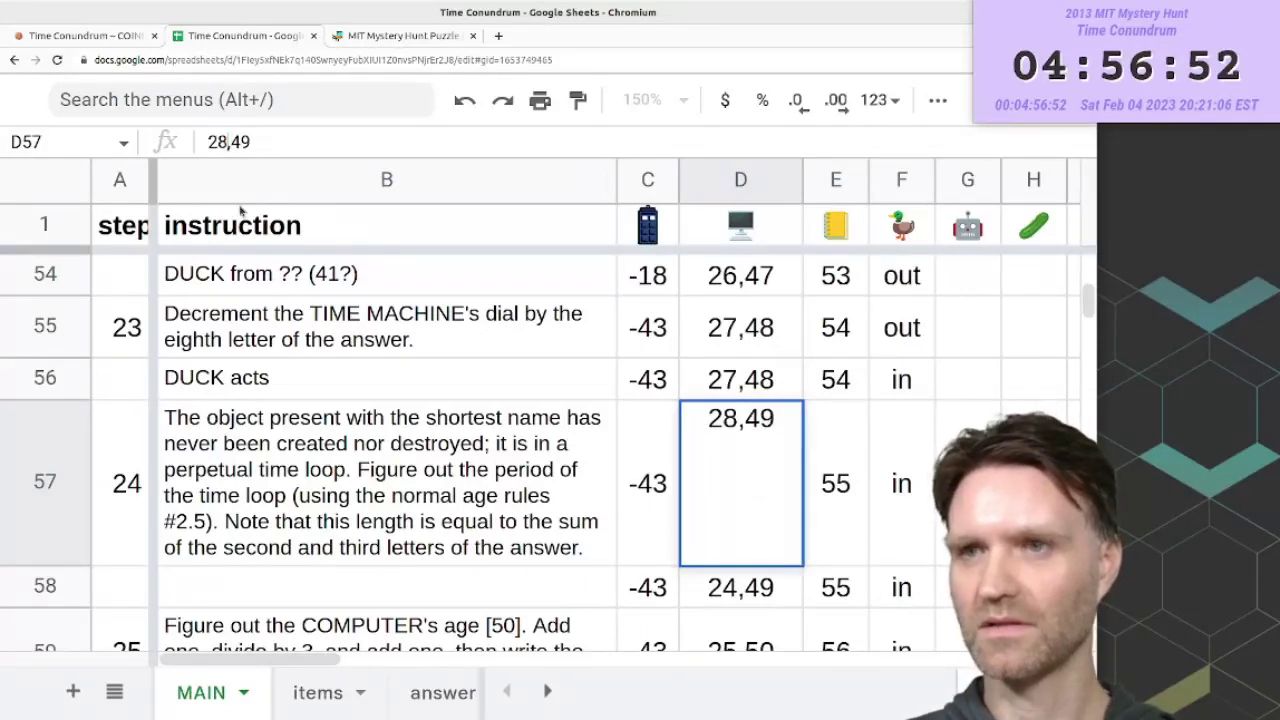
key(Return)
click(222, 142)
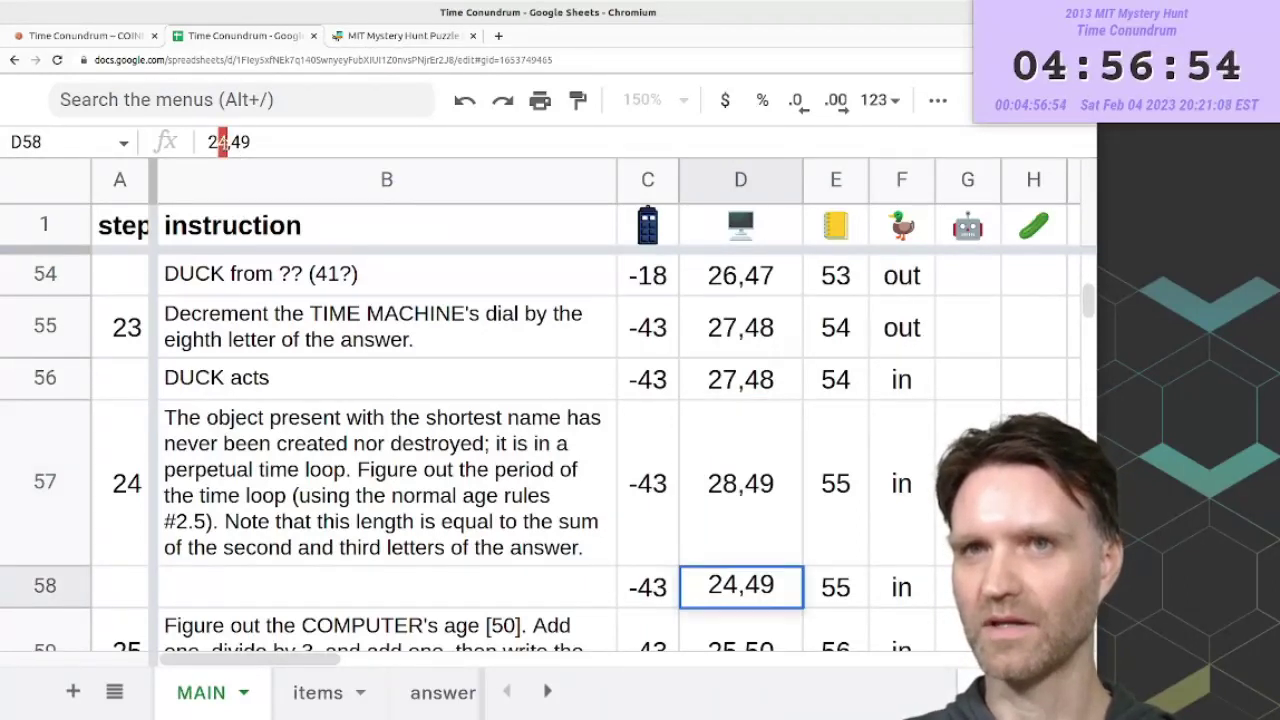
key(BackSpace)
text(8)
key(Return)
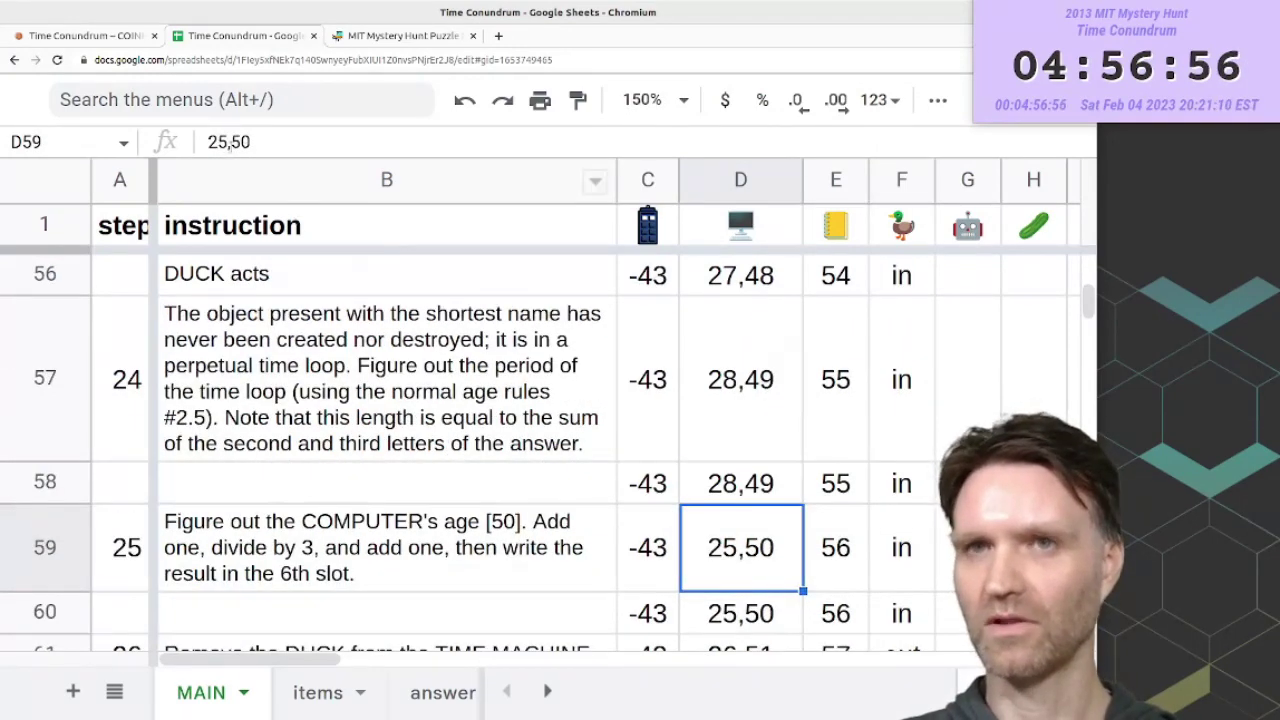
click(222, 142)
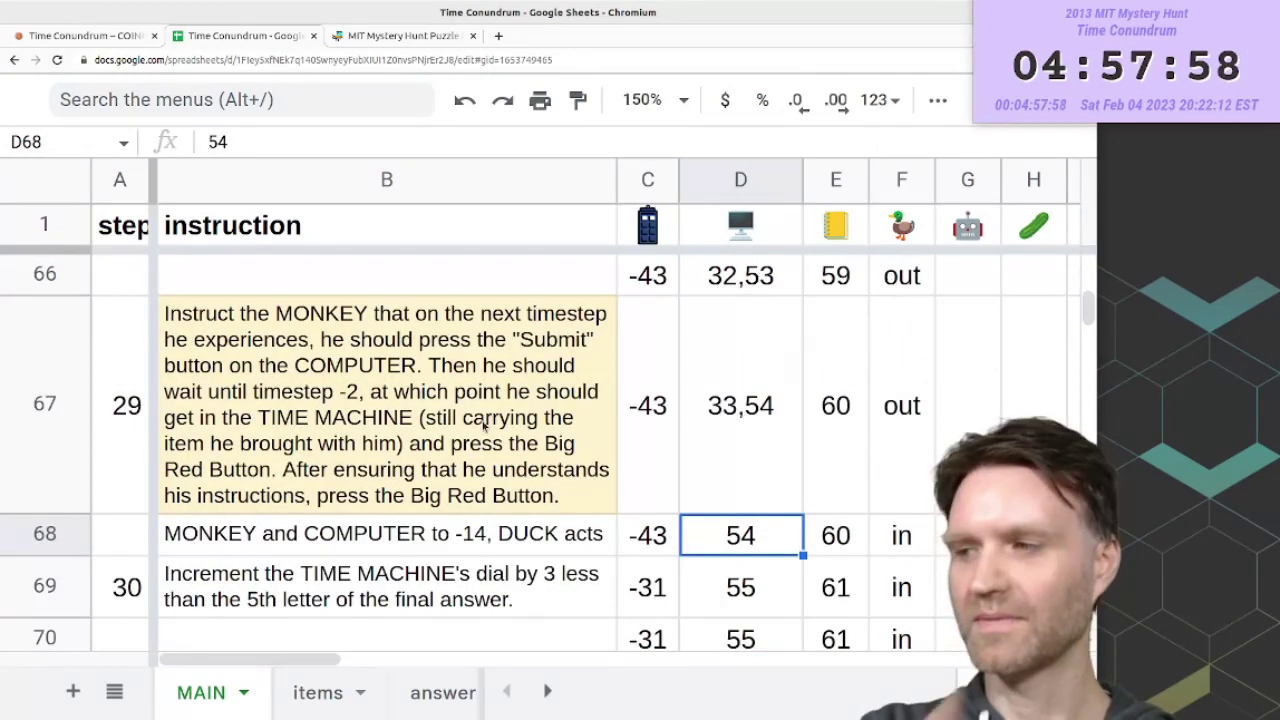
- Check step 29's instruction, the note below it and its computer ages against the rows for the earliest steps
click(741, 443)
click(278, 453)
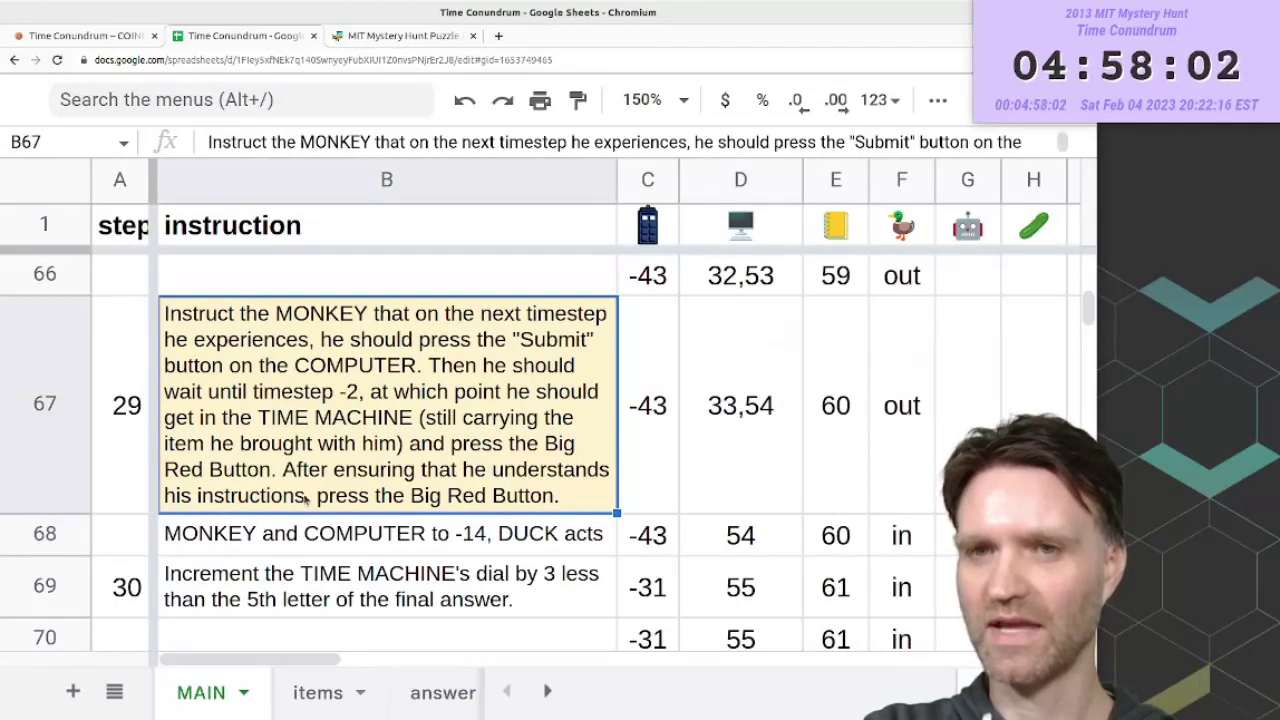
click(306, 528)
click(725, 460)
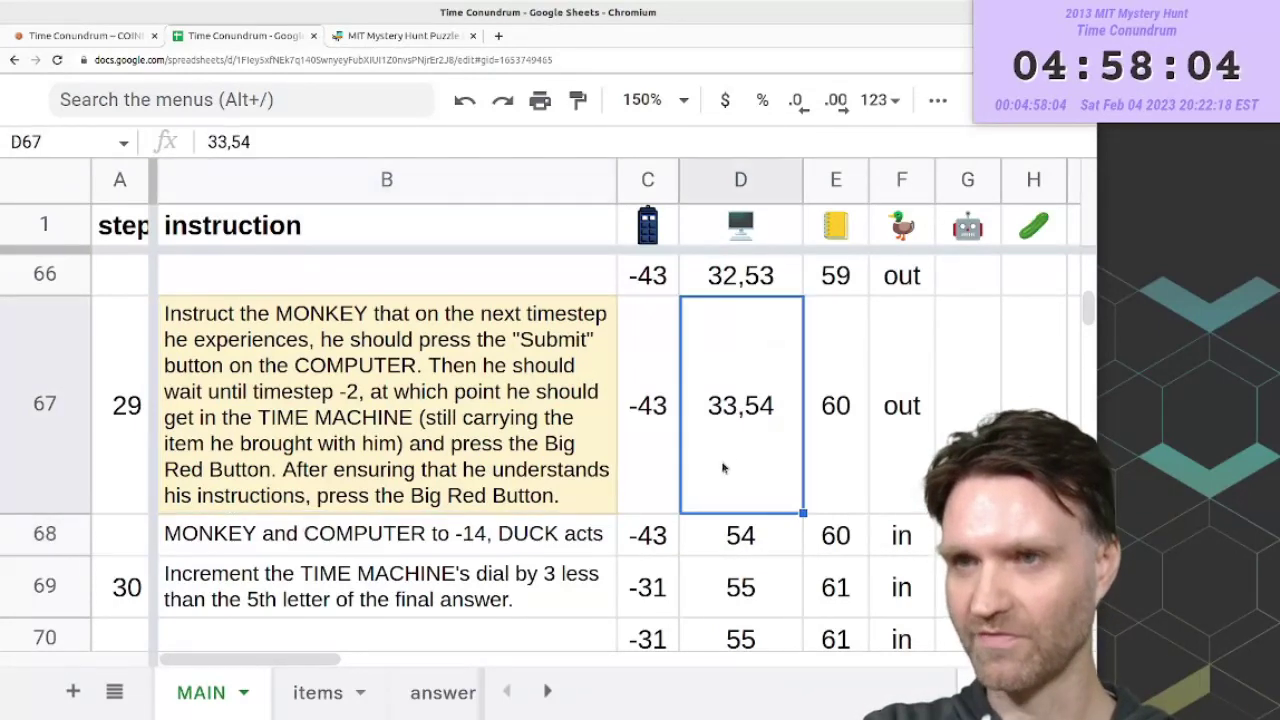
click(549, 545)
scroll(557, 475, up, 5)
scroll(557, 472, up, 15)
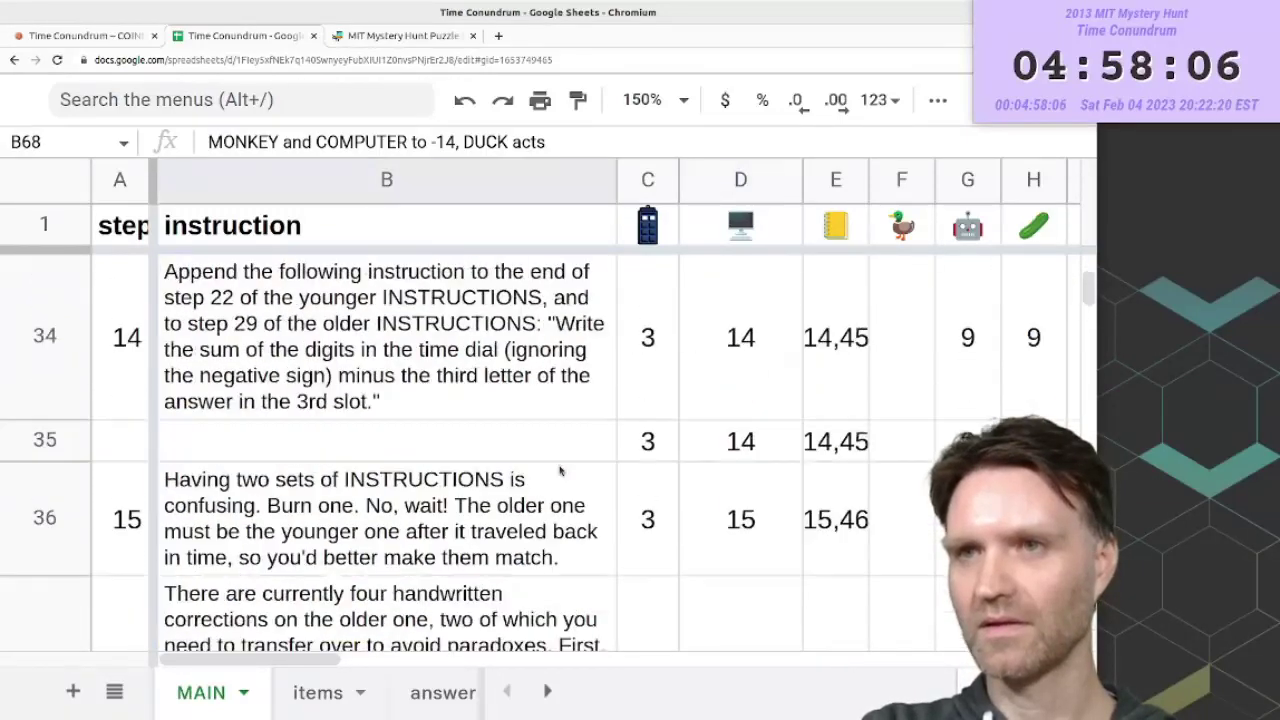
- Give the "MONKEY submits REDHERRING" row computer age 34 and step -9, and number the row above it -10
click(730, 333)
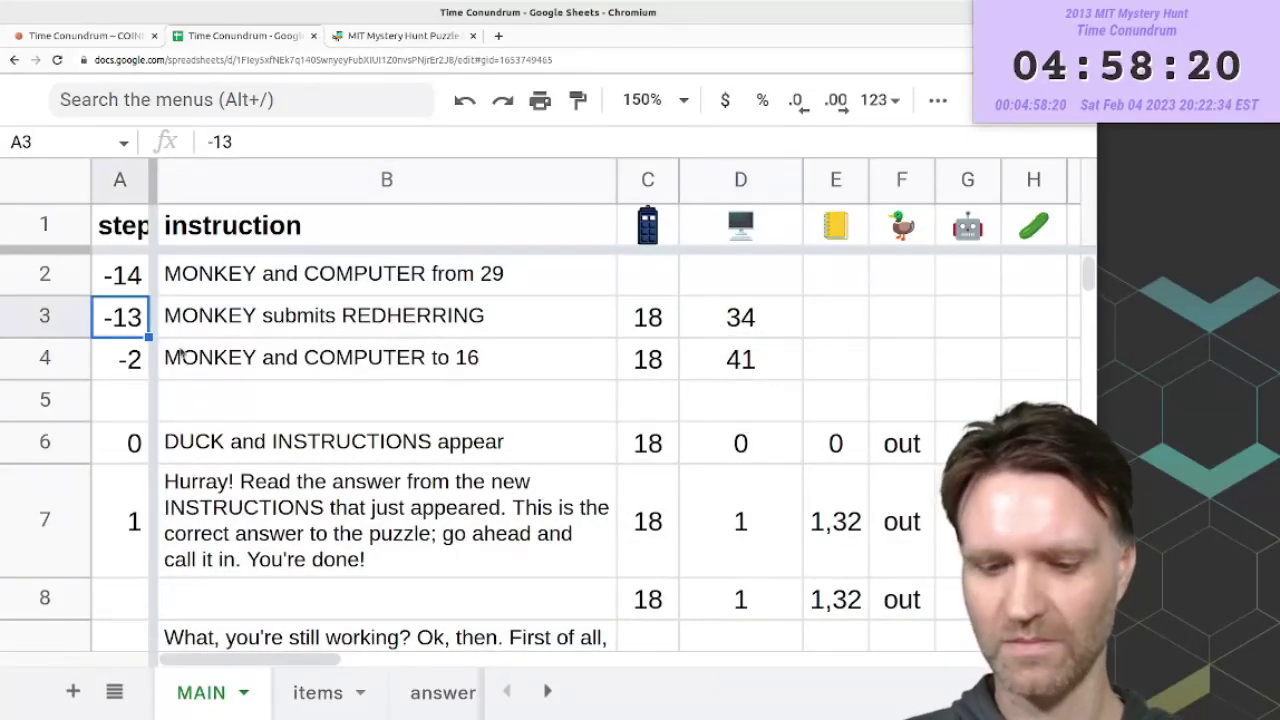
text(-9)
key(Up)
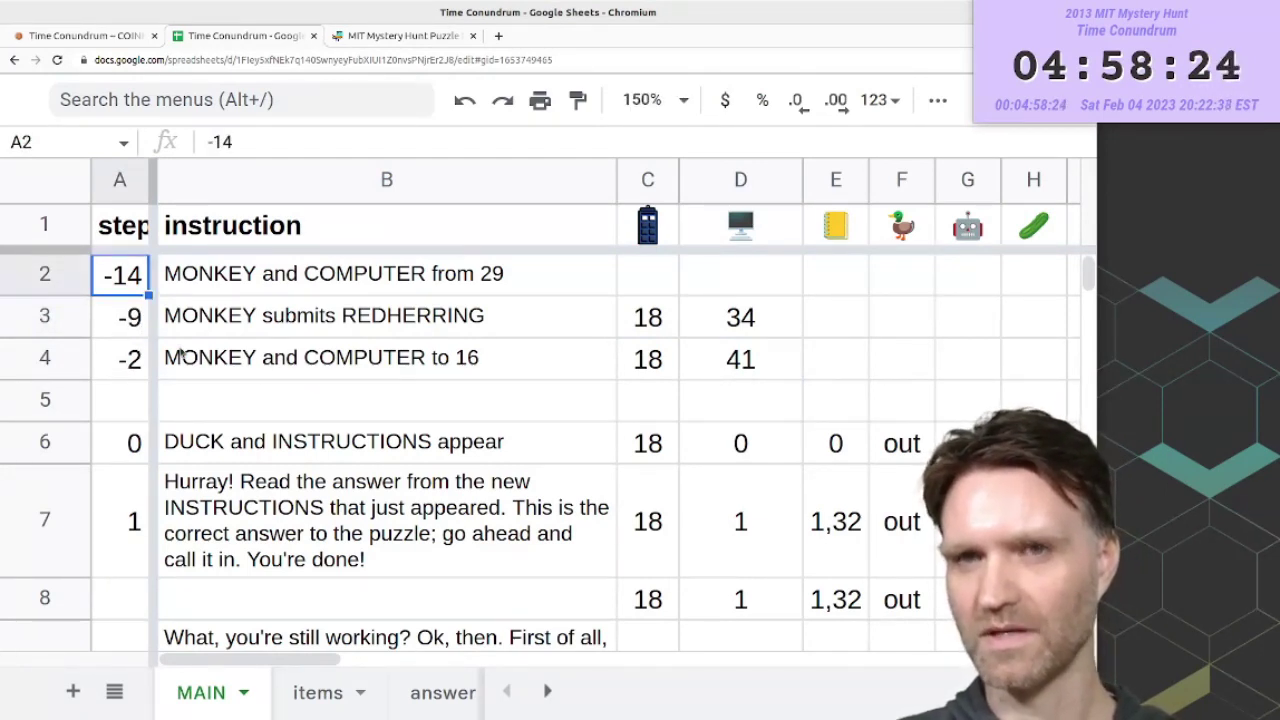
text(-14)
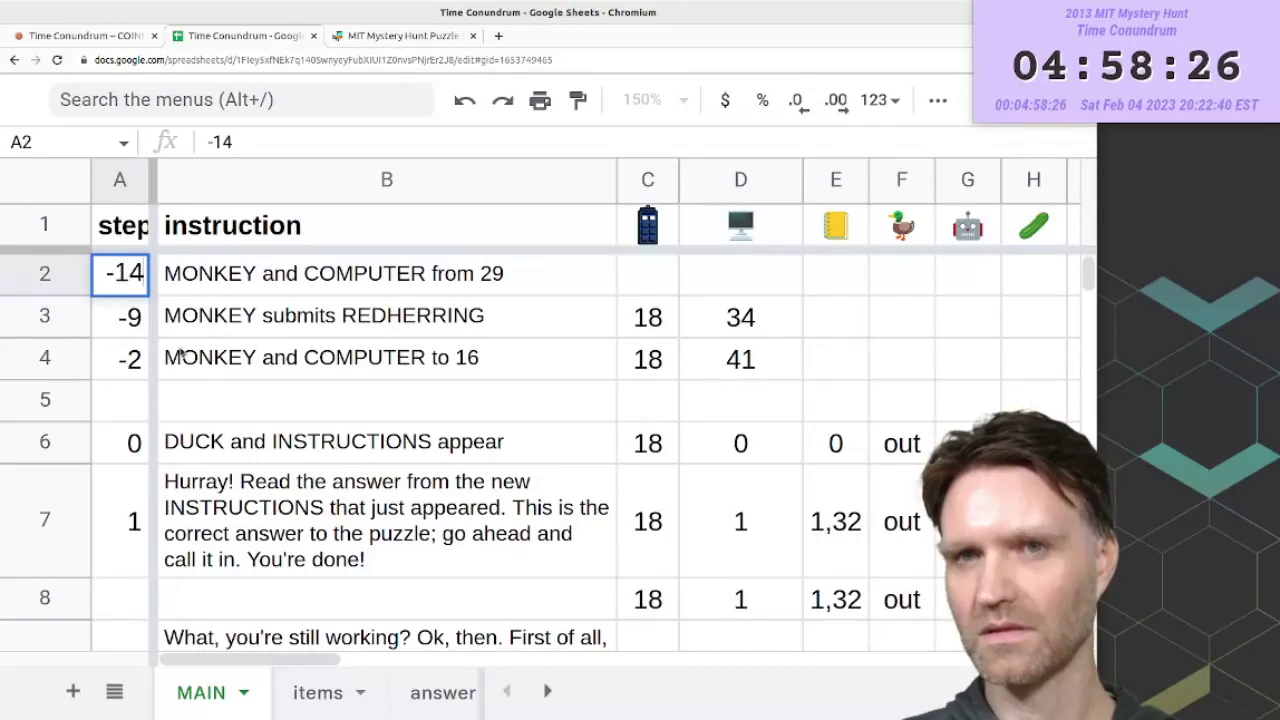
key(BackSpace)
text(0)
key(Return)
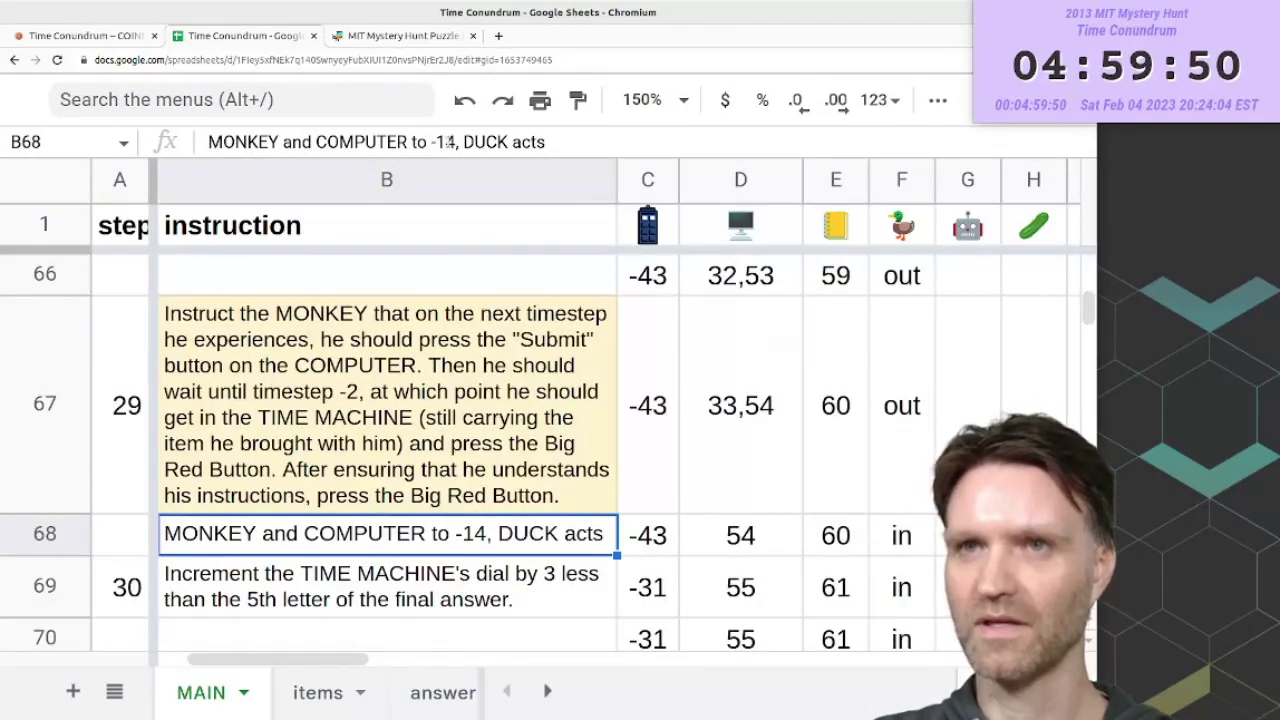
- Correct the note below step 29 to "MONKEY and COMPUTER to -10, DUCK acts"
click(452, 142)
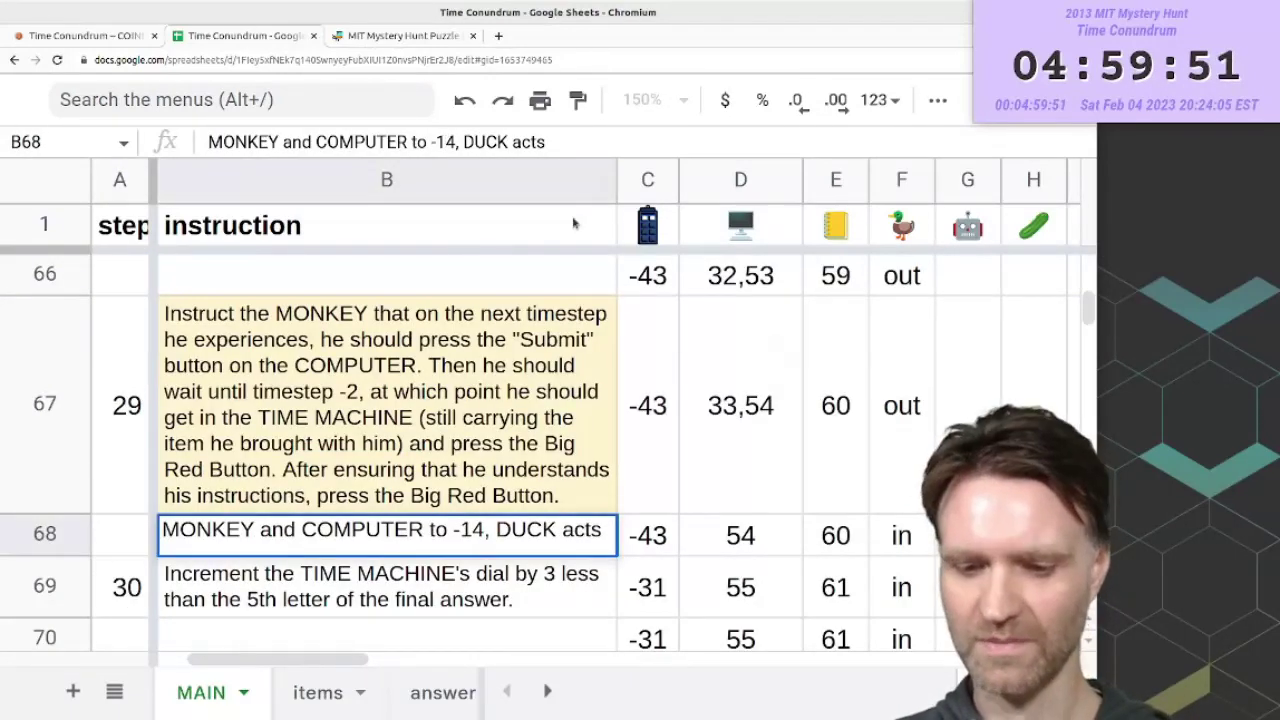
key(BackSpace)
text(0)
key(Return)
- Set the time machine dial value in C68, the row below step 29, to -39
key(Up)
key(Right)
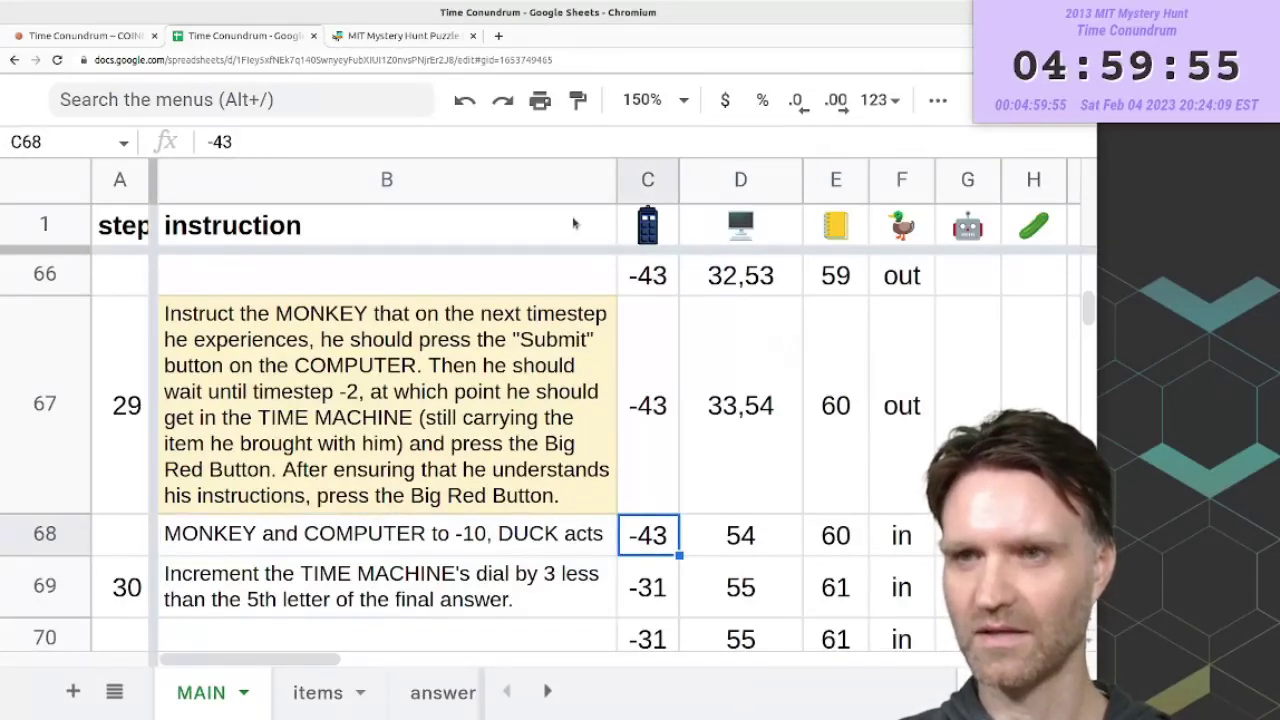
text(-39)
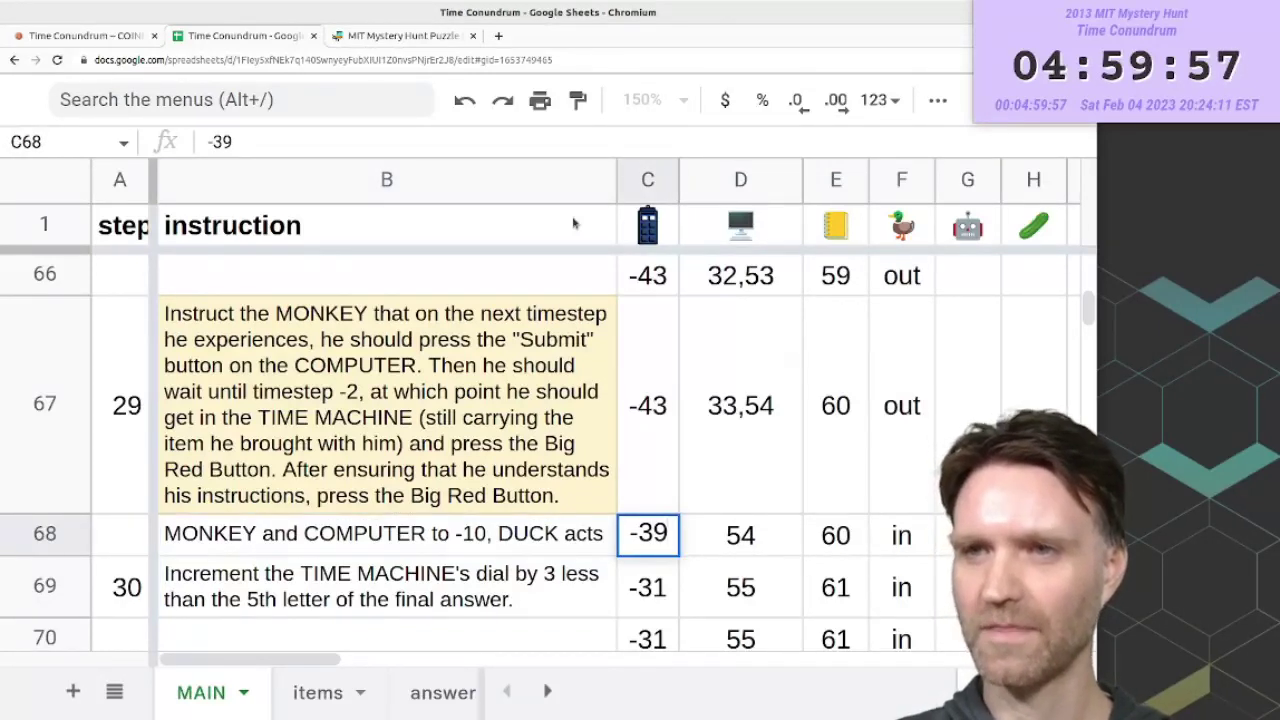
key(Up)
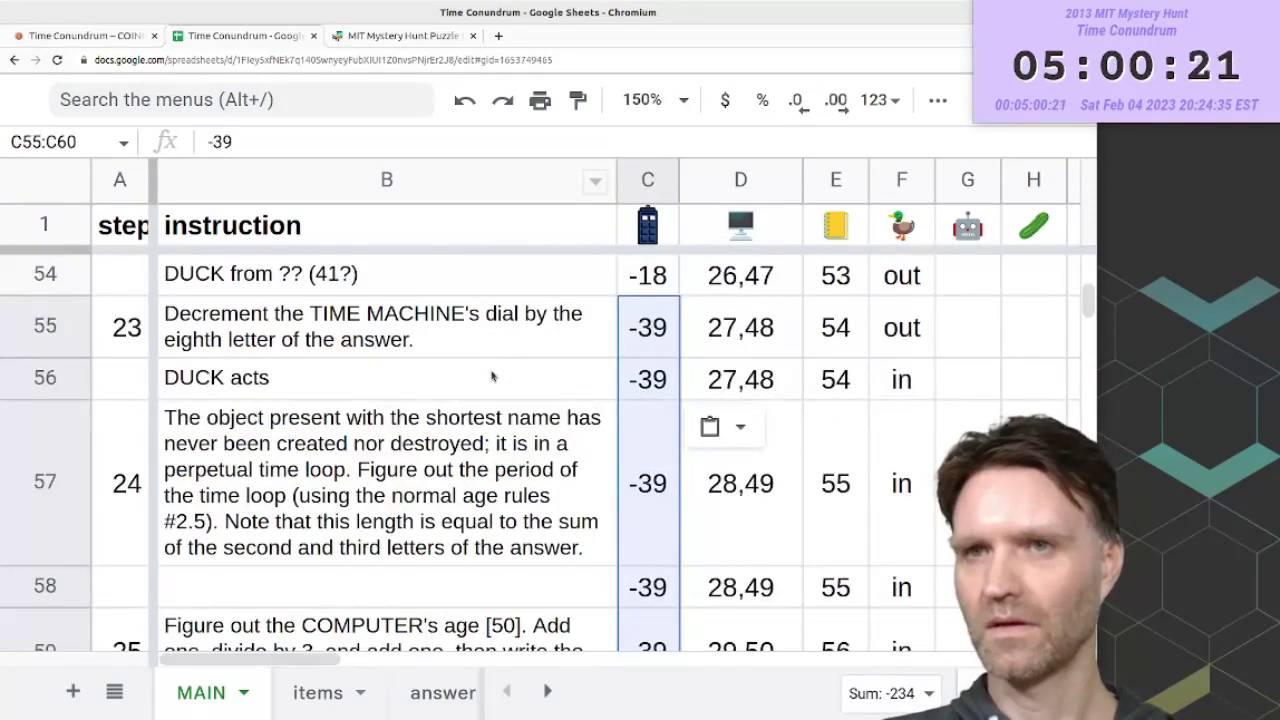
- Compare the time machine dial values before and after step 23's decrement by the eighth letter
click(494, 374)
key(Up)
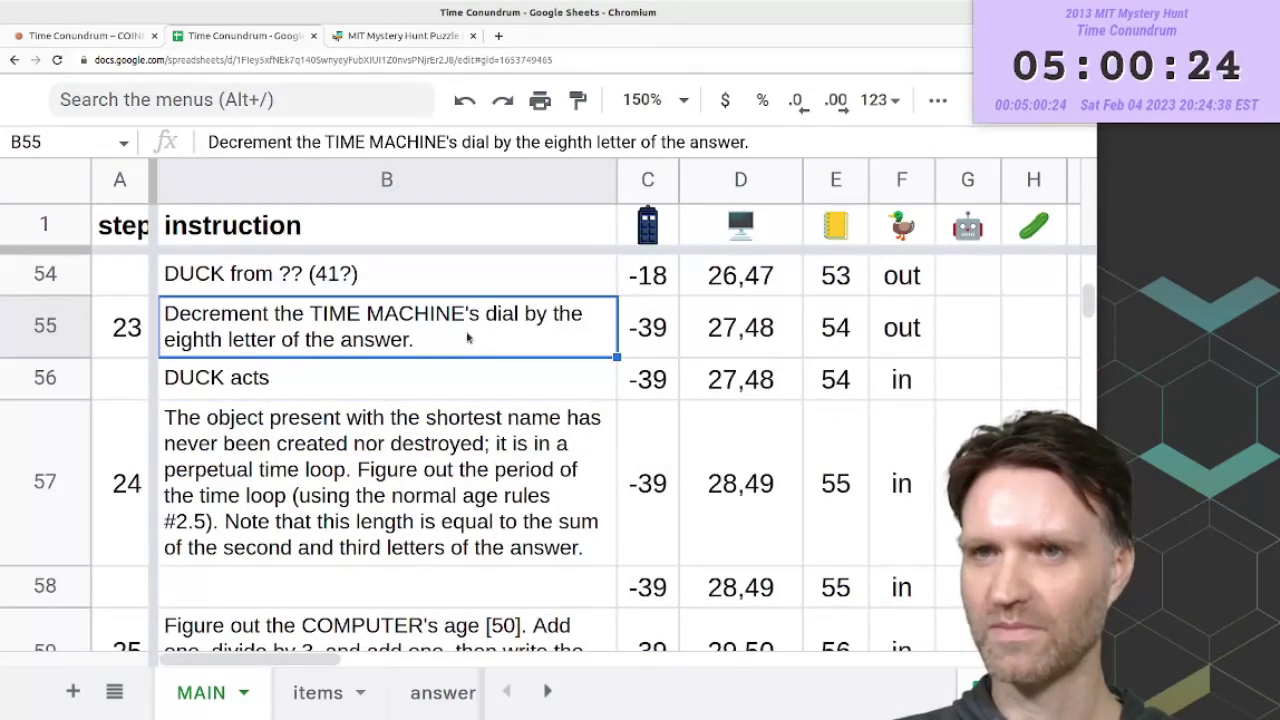
click(658, 290)
drag(658, 290, 659, 344)
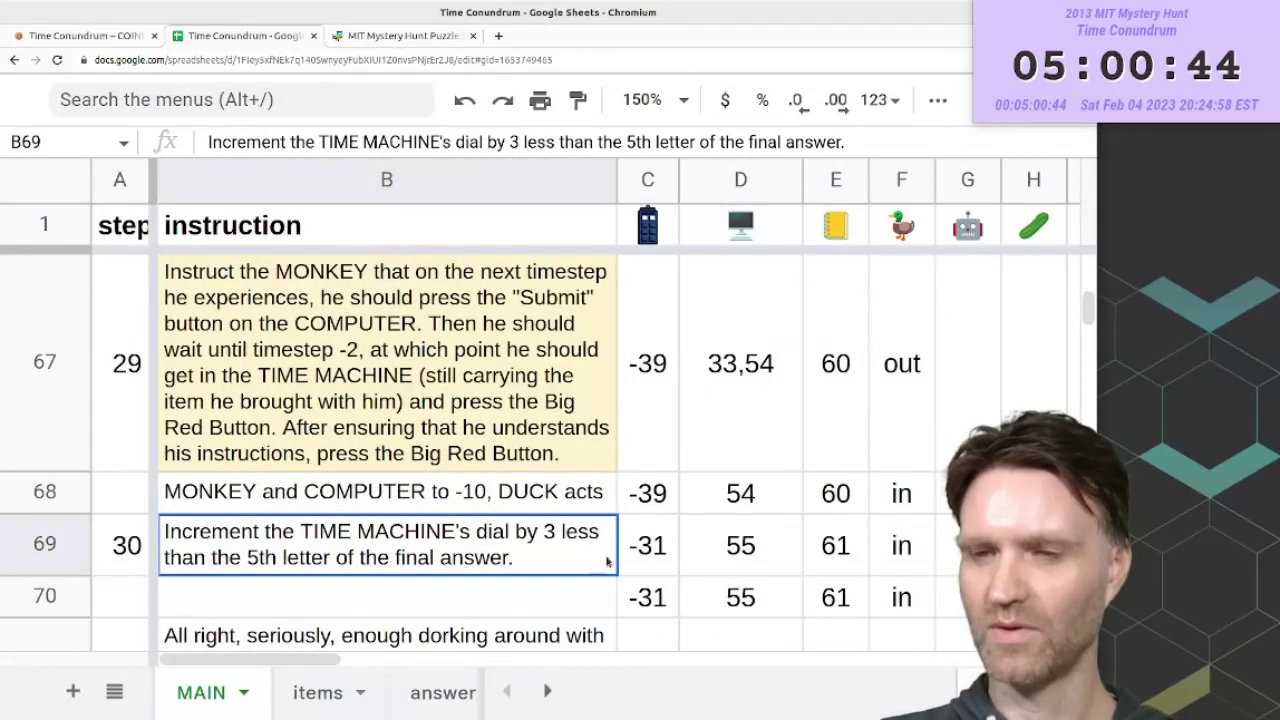
- Check step 30's dial instruction against the fifth-letter and first-letter clues on the answer sheet
key(shift+Right)
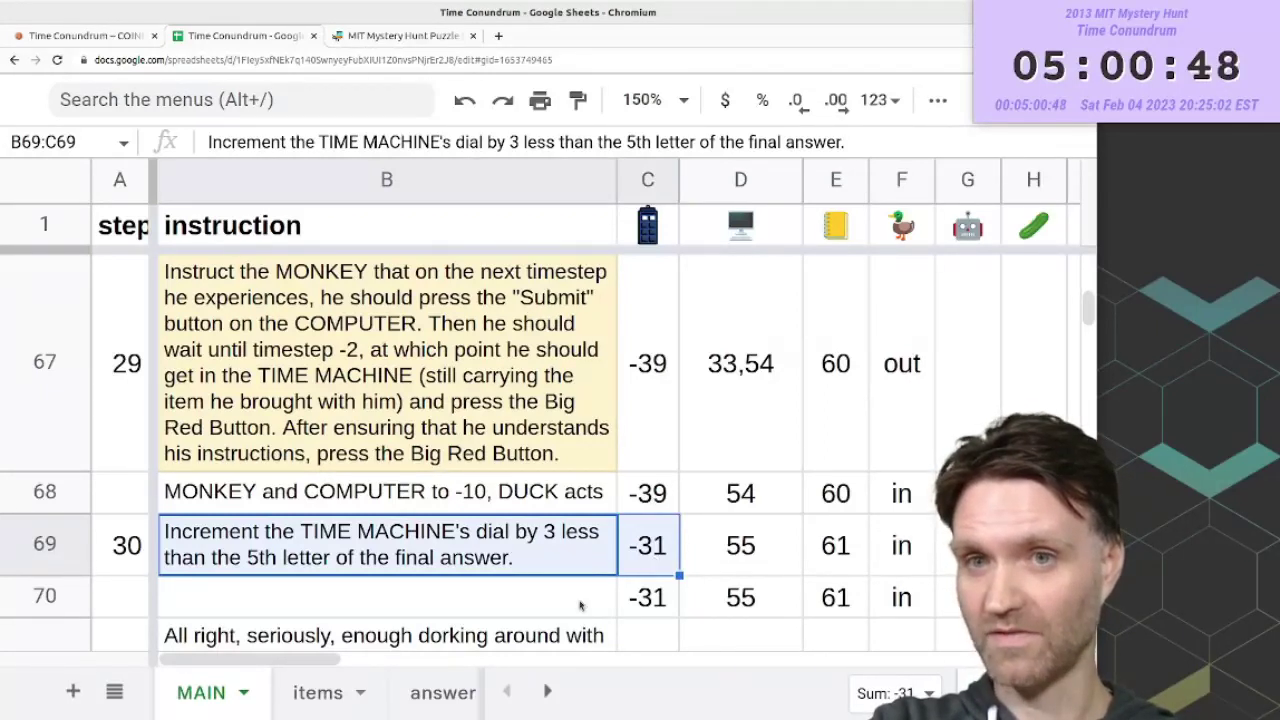
click(316, 700)
click(443, 692)
click(799, 438)
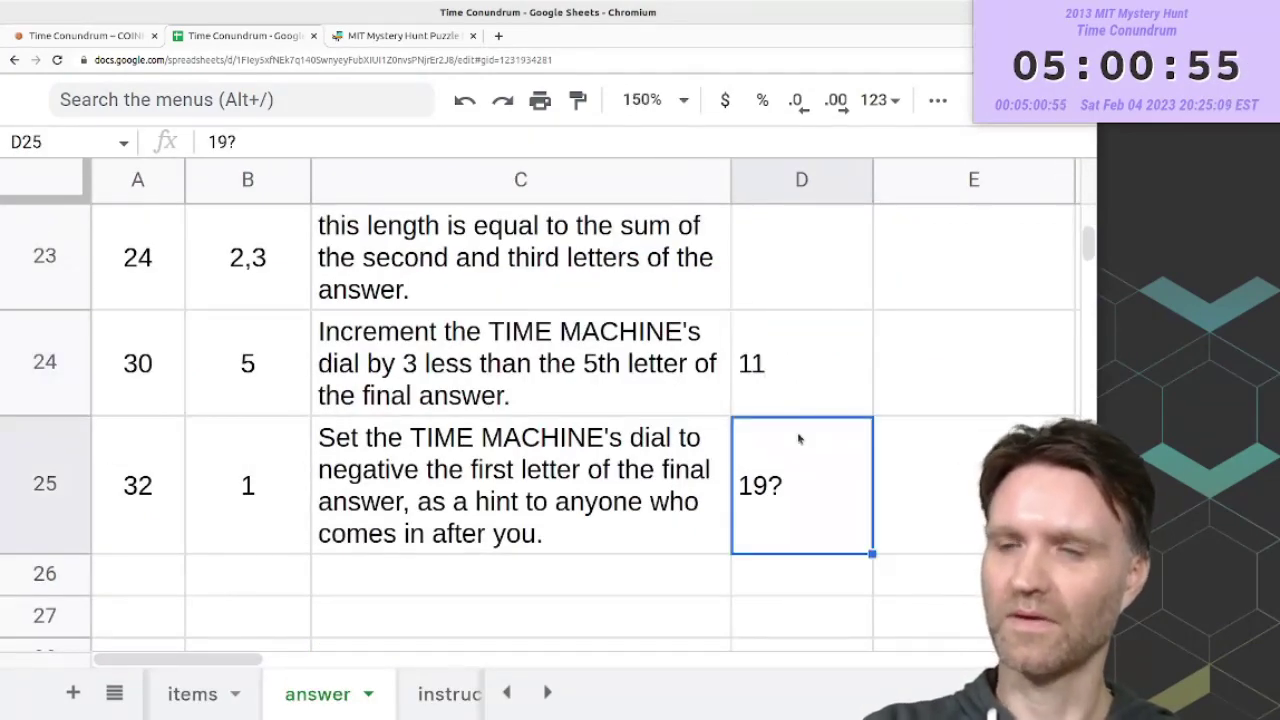
scroll(799, 438, up, 5)
scroll(799, 438, down, 5)
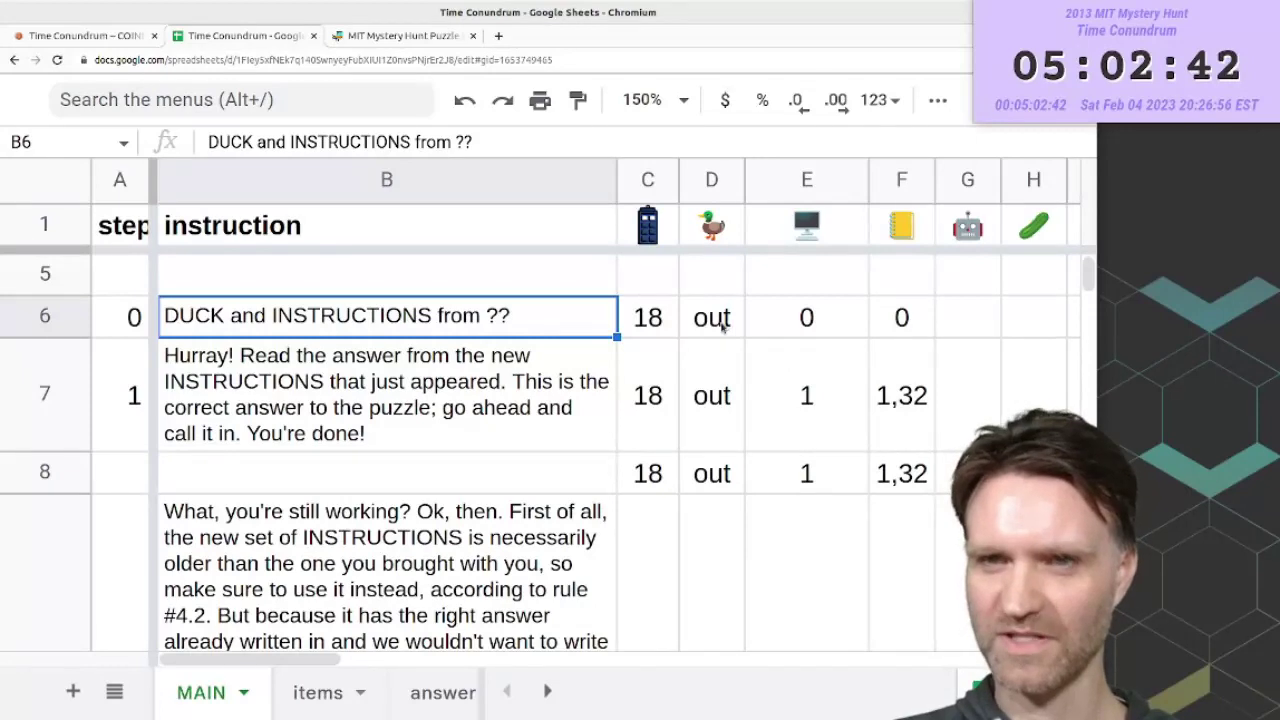
- Trace the DUCK's in/out status on the MAIN sheet from its arrival at step 0 through its departure to 8
scroll(720, 400, down, 5)
scroll(720, 400, up, 4)
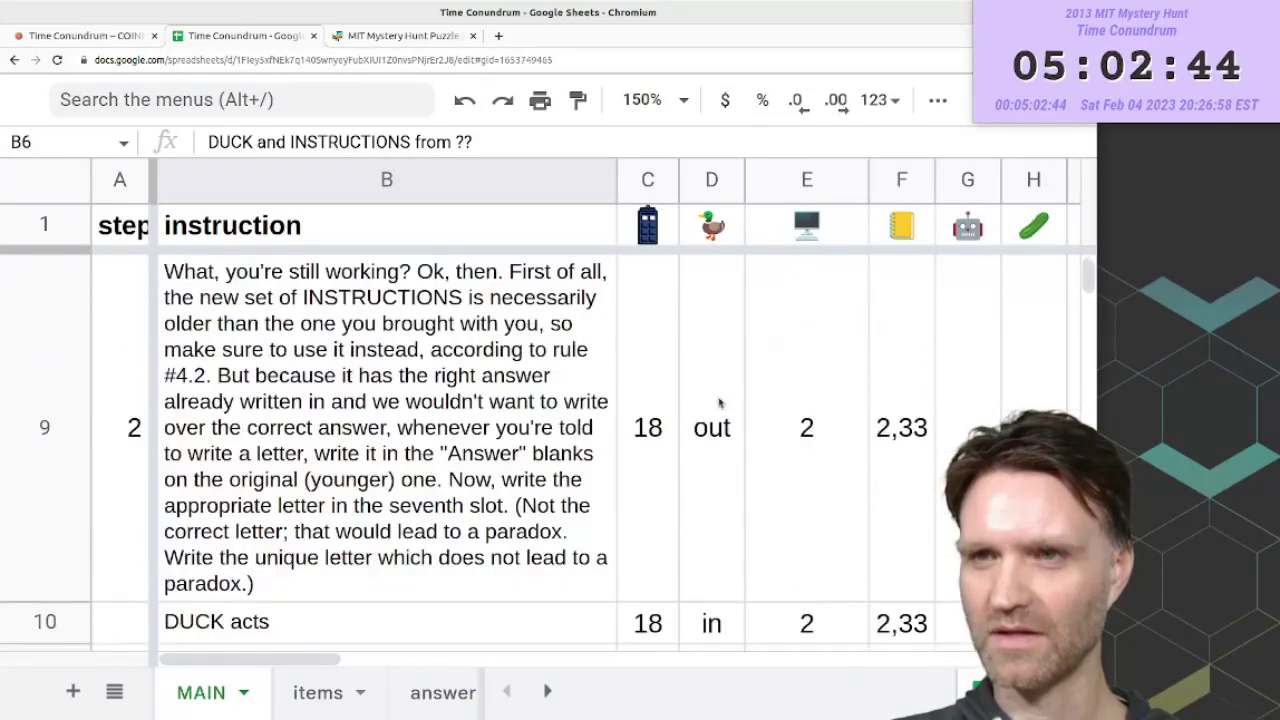
scroll(720, 420, down, 1)
scroll(720, 435, down, 2)
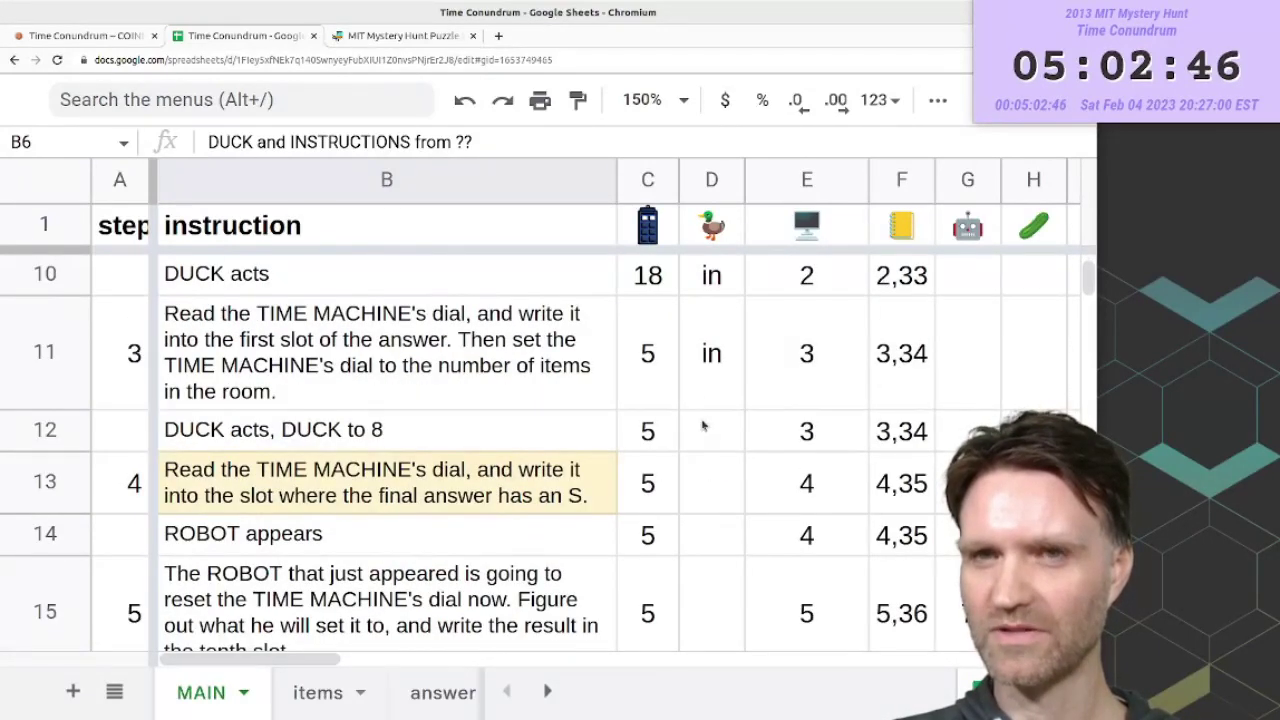
click(700, 380)
scroll(722, 400, up, 3)
scroll(722, 400, down, 3)
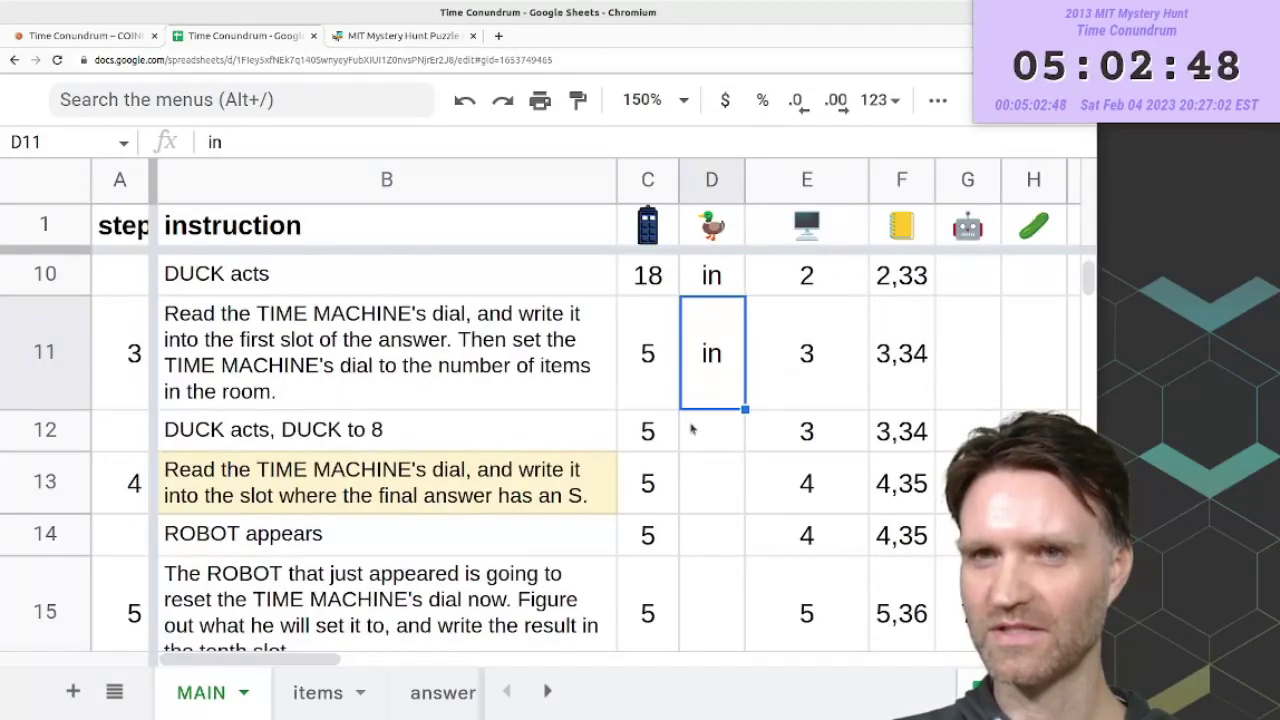
click(487, 427)
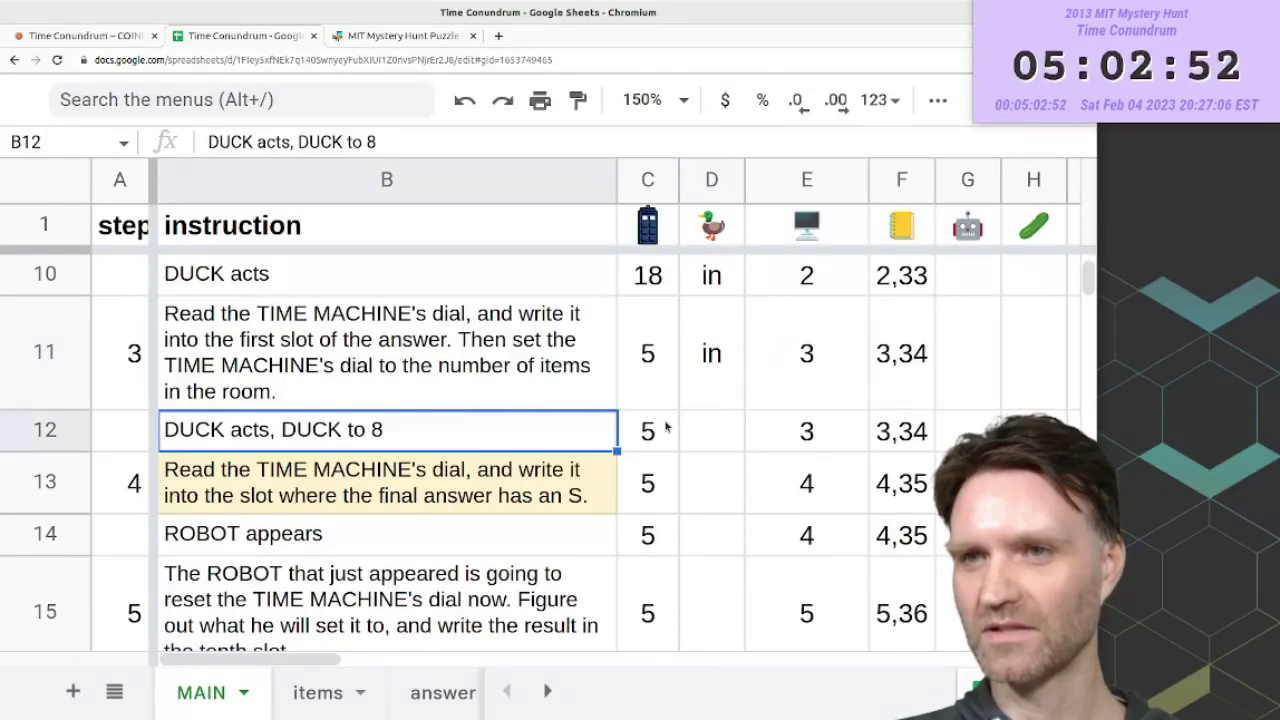
click(628, 429)
scroll(622, 452, down, 5)
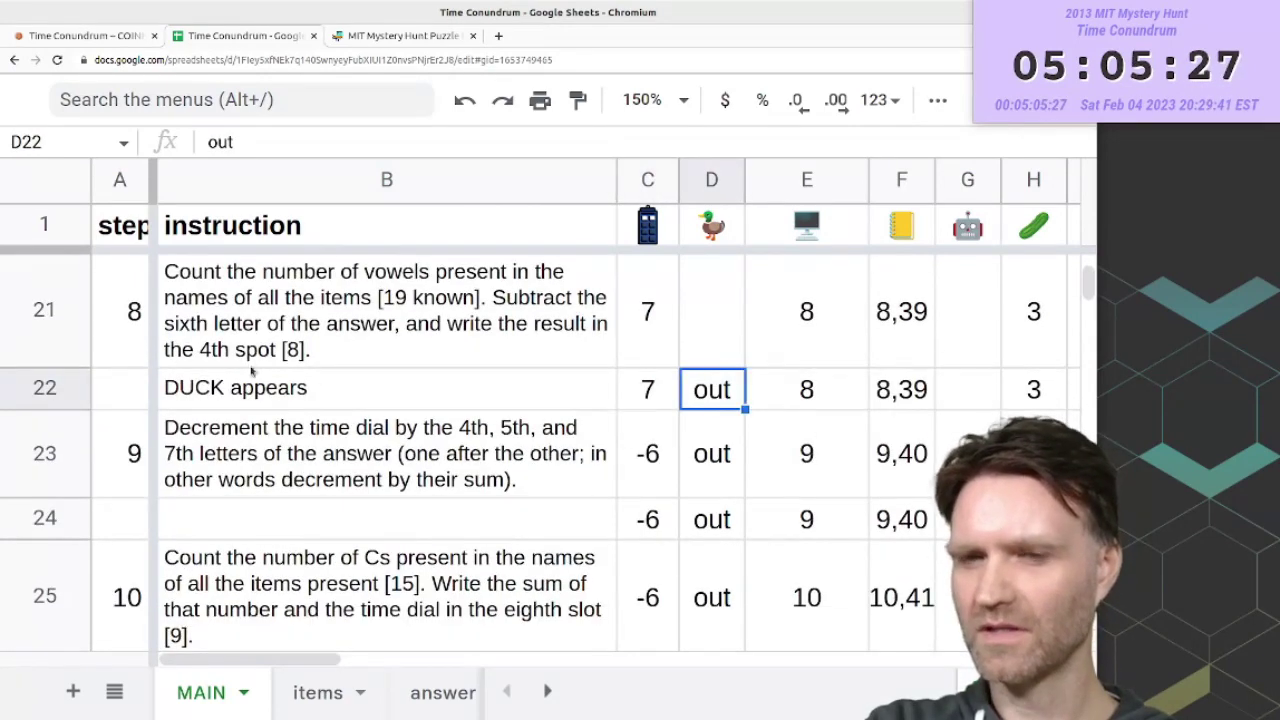
- Trace the DUCK's in/out status from step 8 through the Big Red Button press at step 13
scroll(724, 416, down, 3)
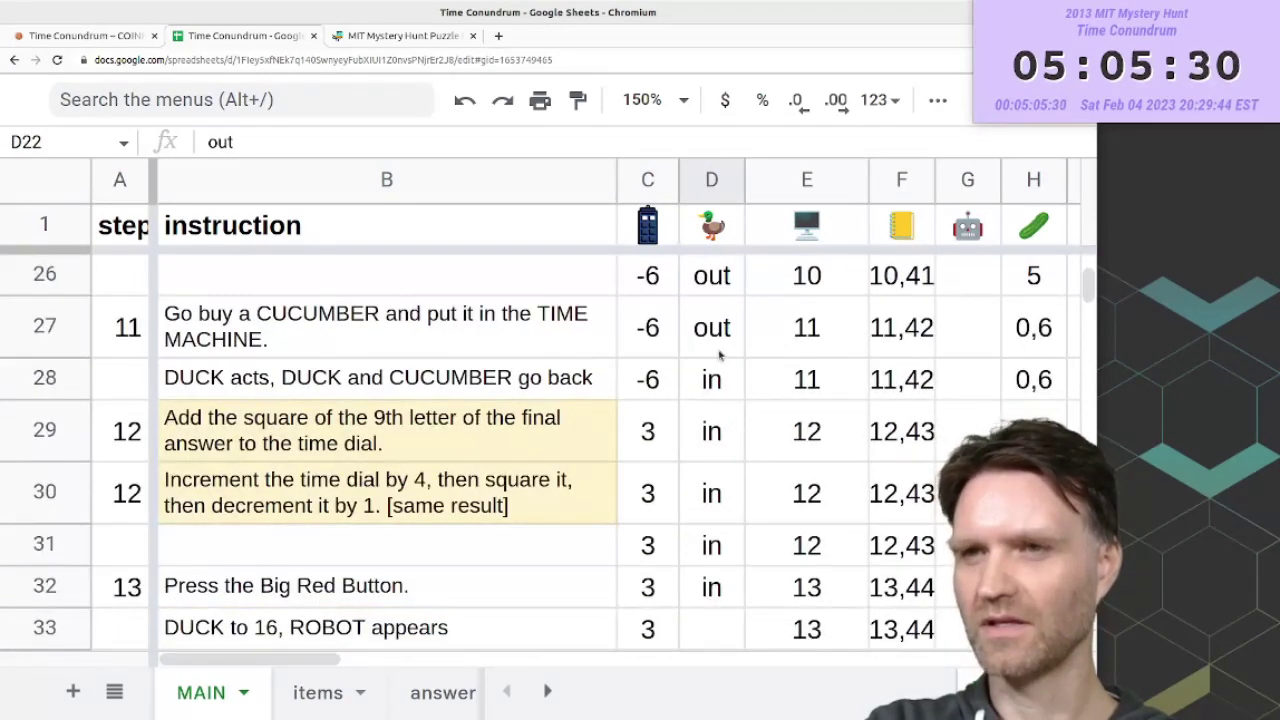
click(711, 388)
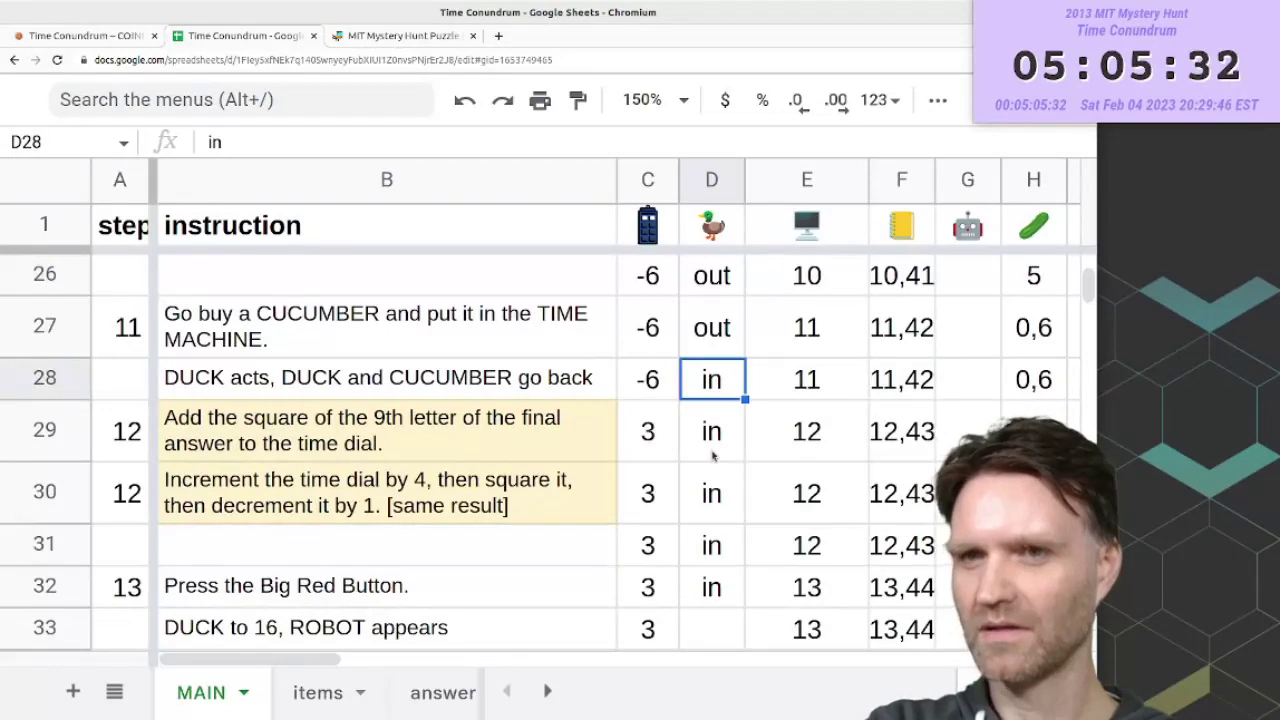
click(711, 593)
scroll(731, 514, down, 1)
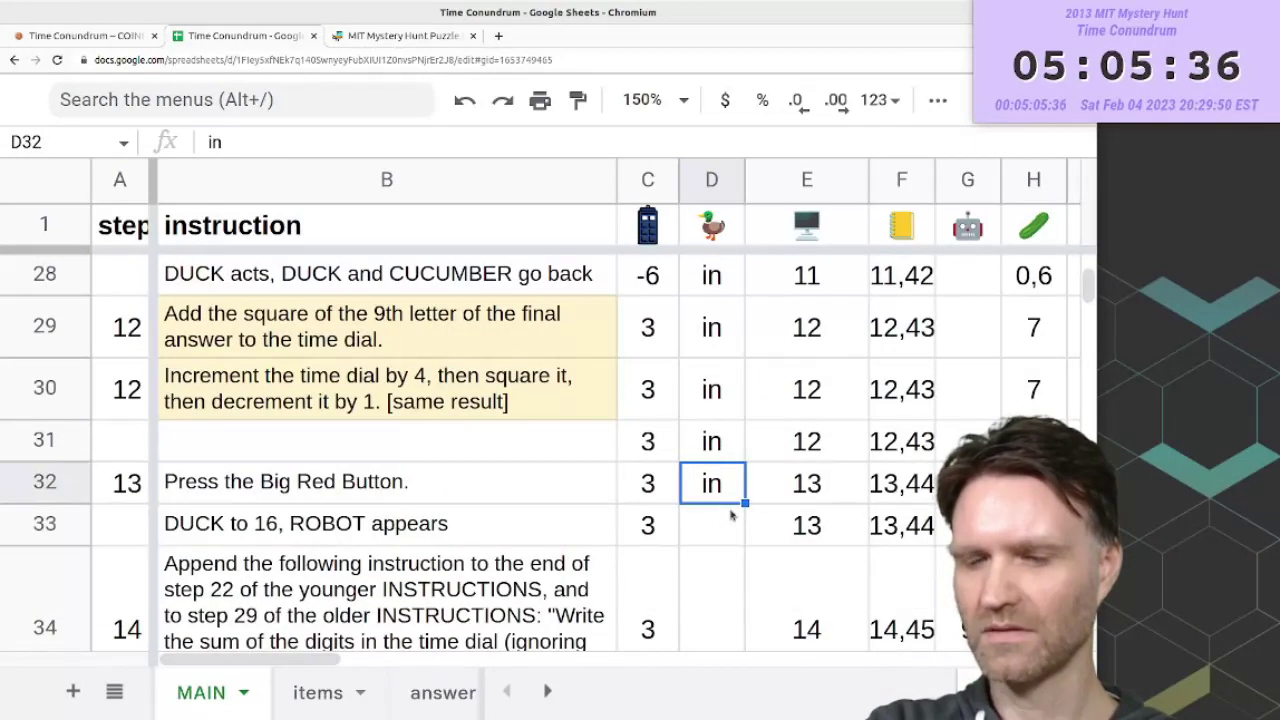
click(397, 494)
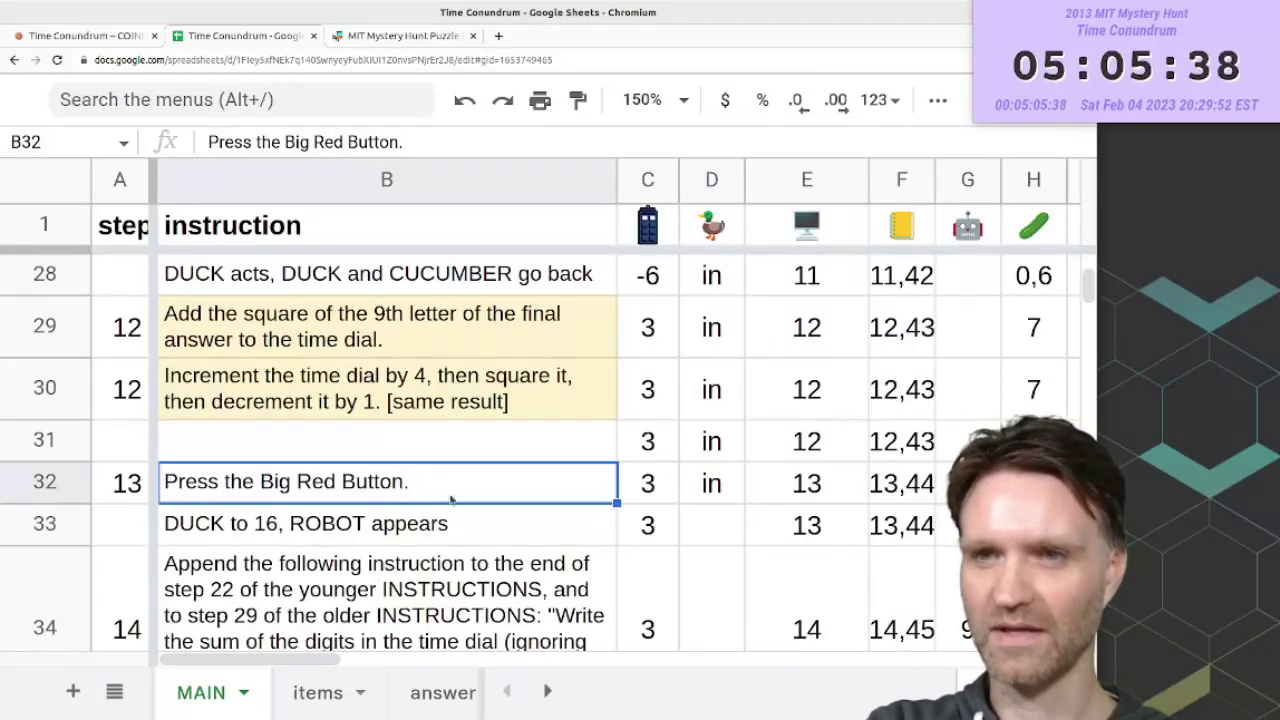
scroll(615, 400, down, 1)
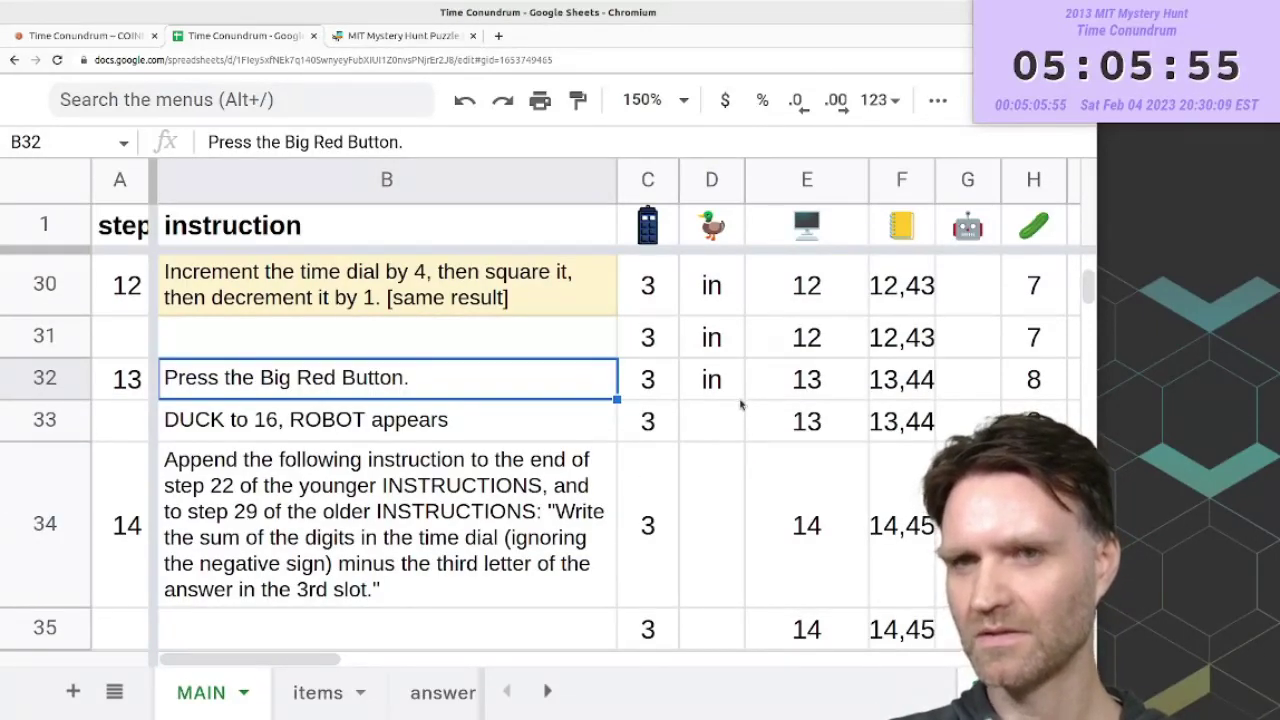
- Trace the DUCK from its arrival after step 16 to its departure to 36 after step 19
scroll(740, 404, down, 5)
click(305, 397)
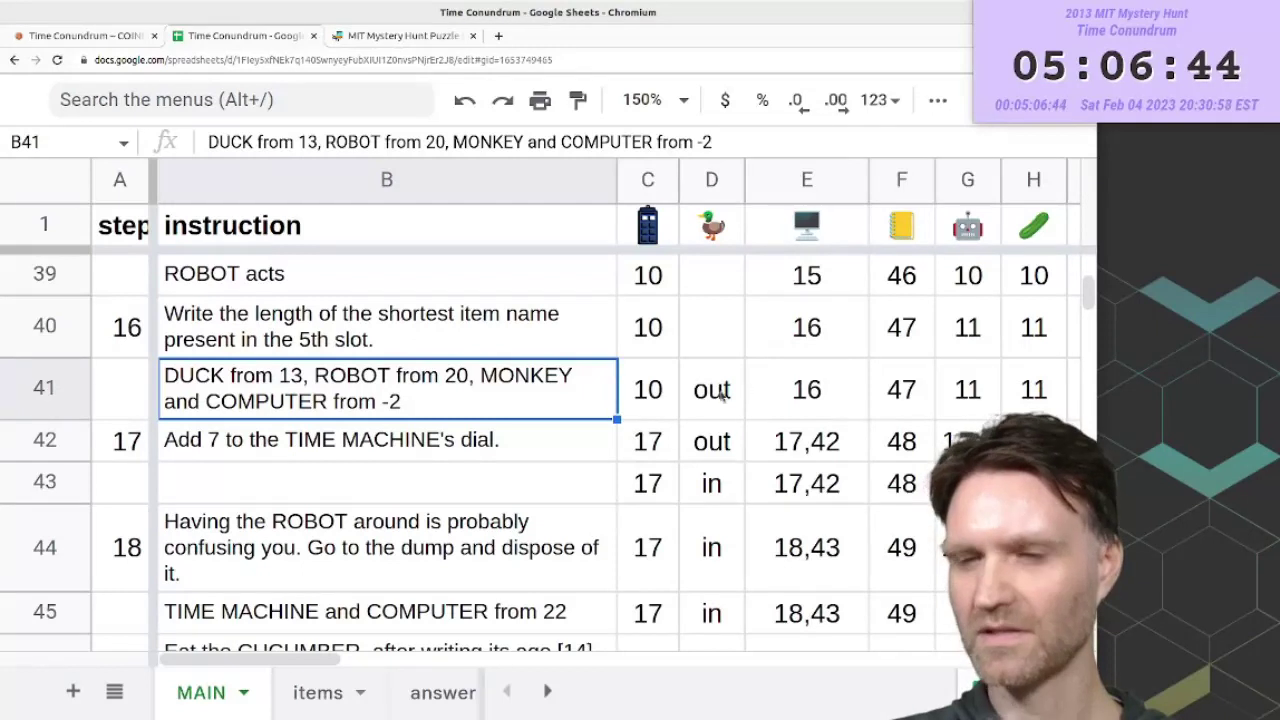
click(711, 485)
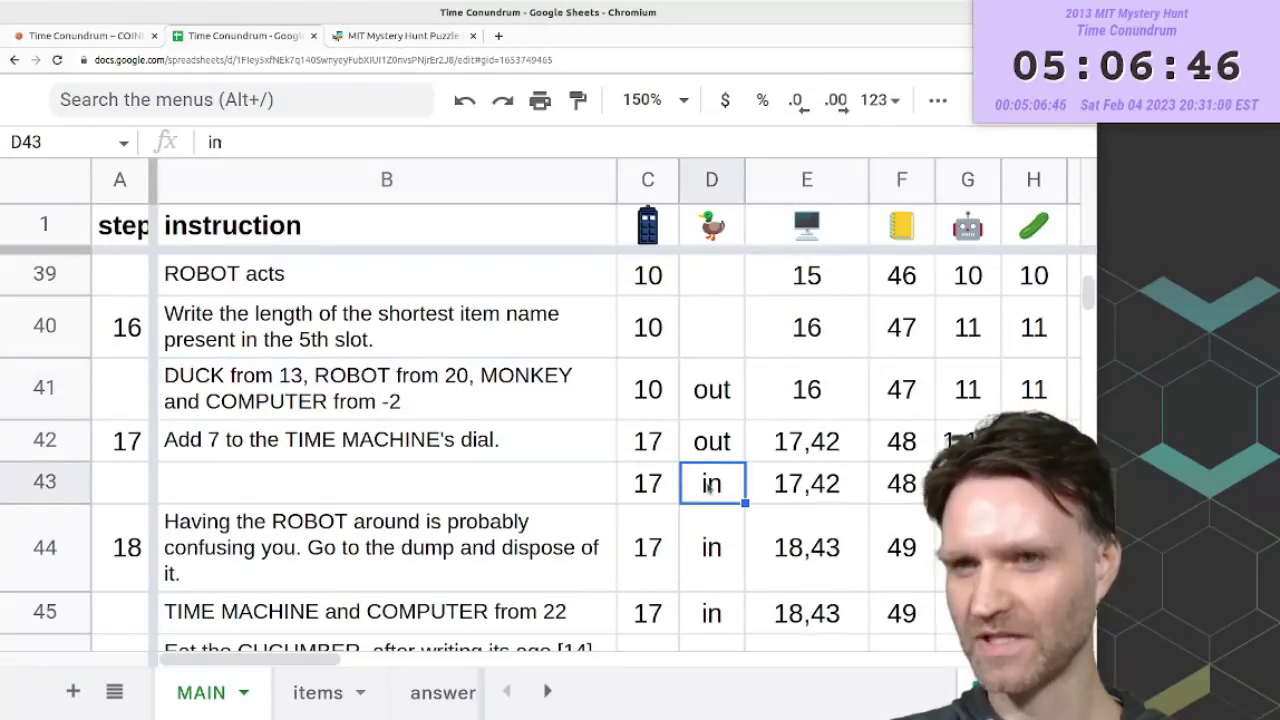
scroll(558, 494, down, 2)
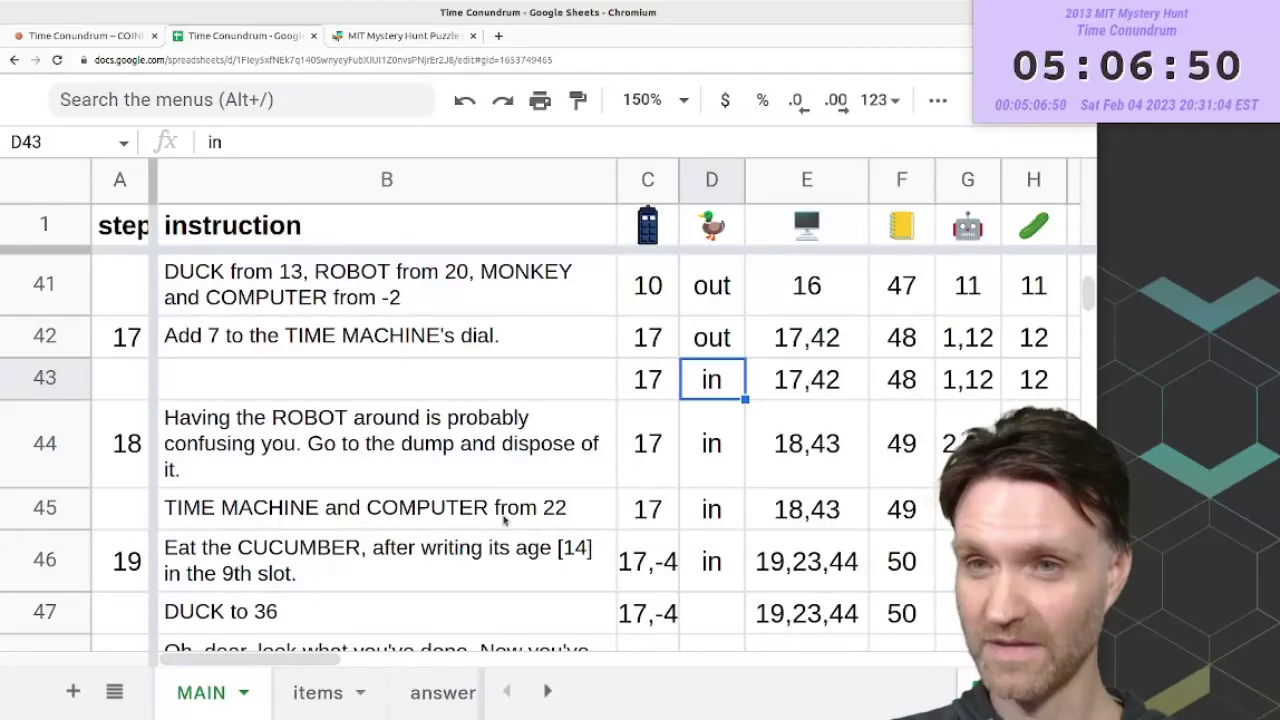
click(555, 572)
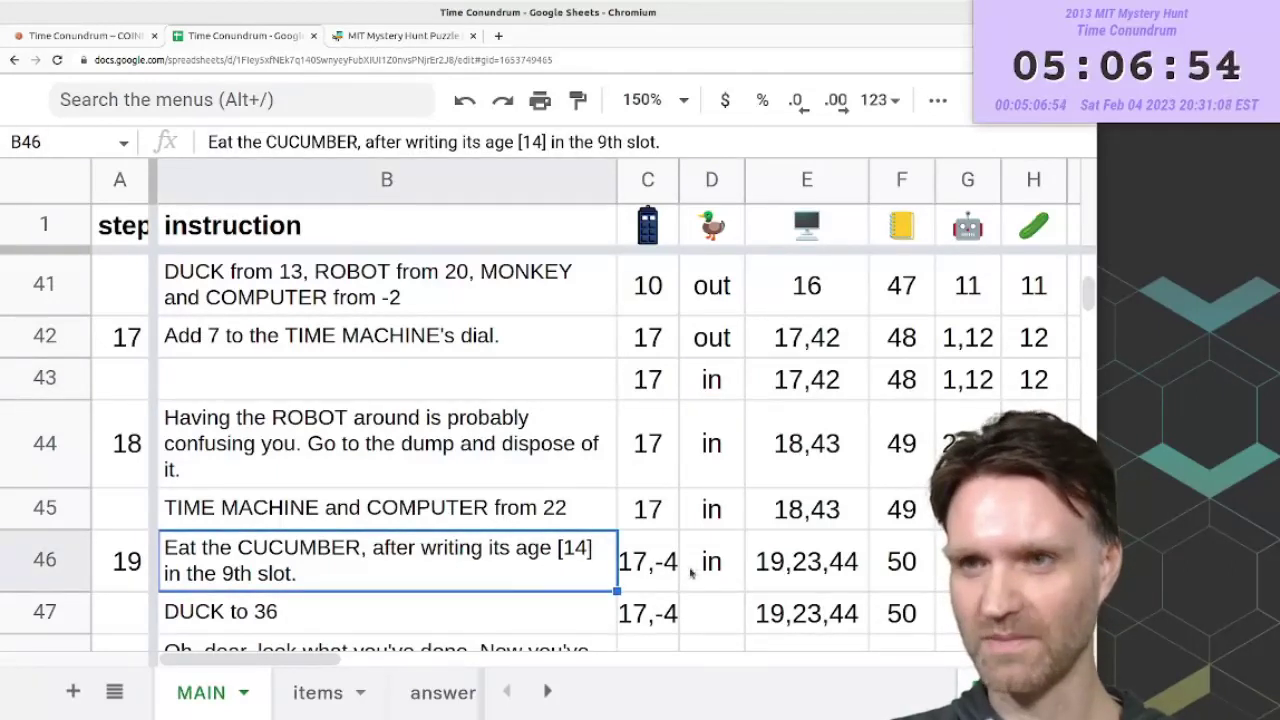
click(419, 610)
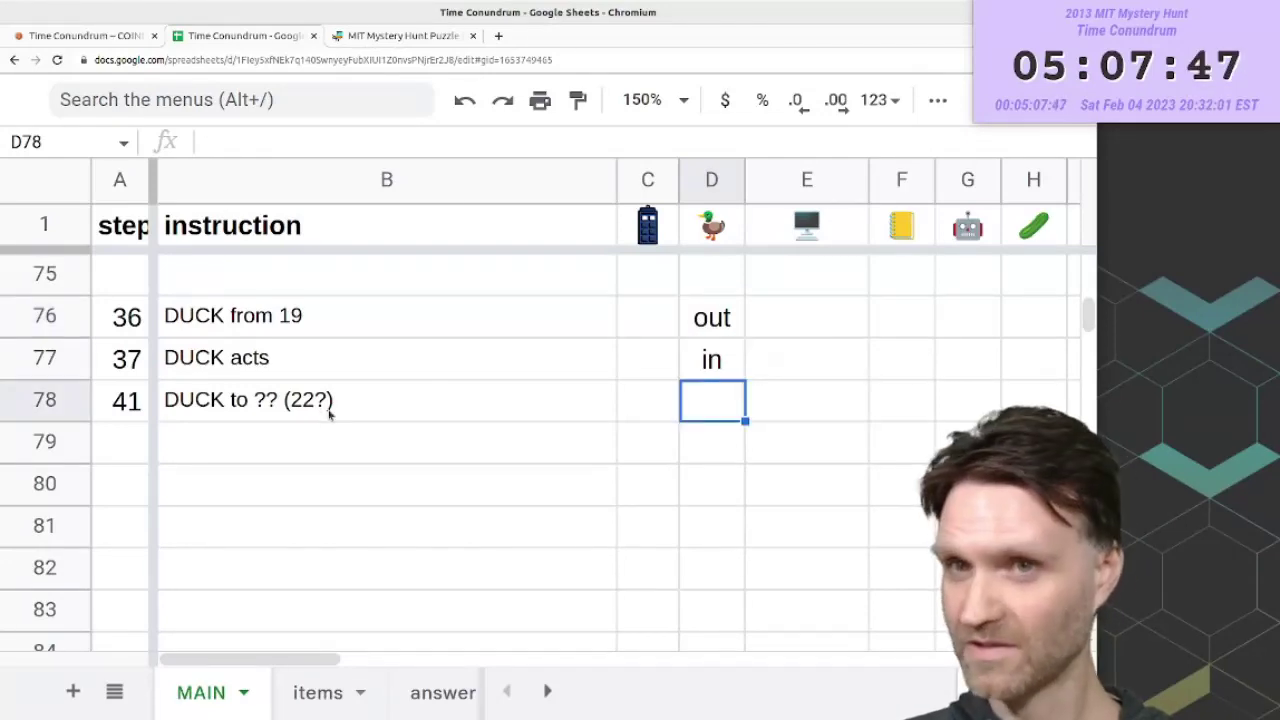
- Enter -19? as the time machine dial value in C78, beside "DUCK to ?? (22?)"
scroll(575, 403, up, 3)
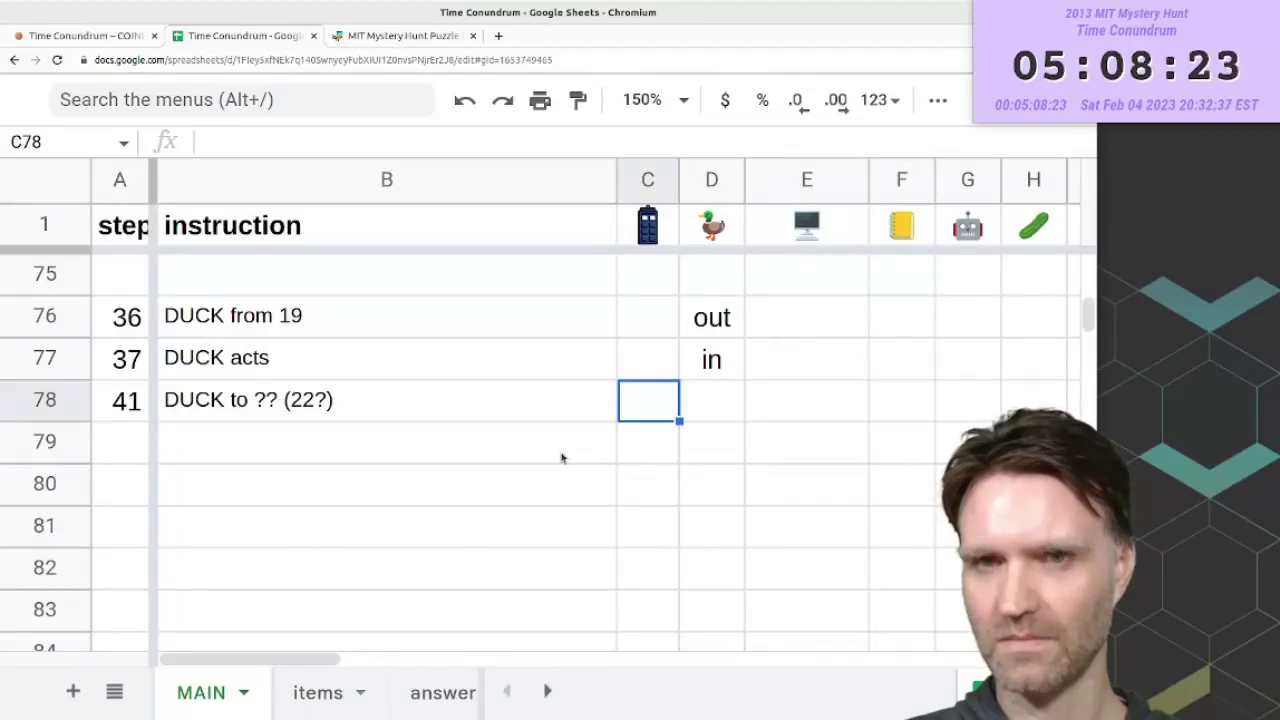
text(-19?)
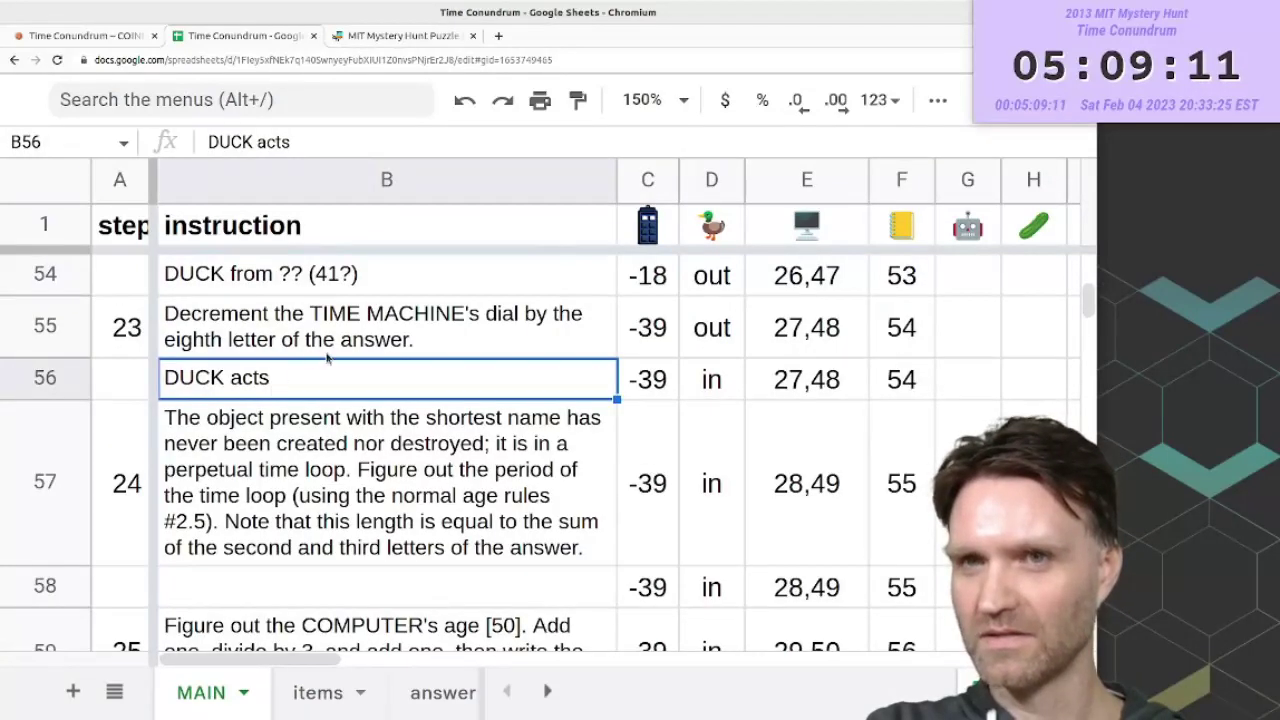
- Trace the DUCK from step 23 to its departure with the INSTRUCTIONS to 0 after step 31
scroll(593, 522, down, 3)
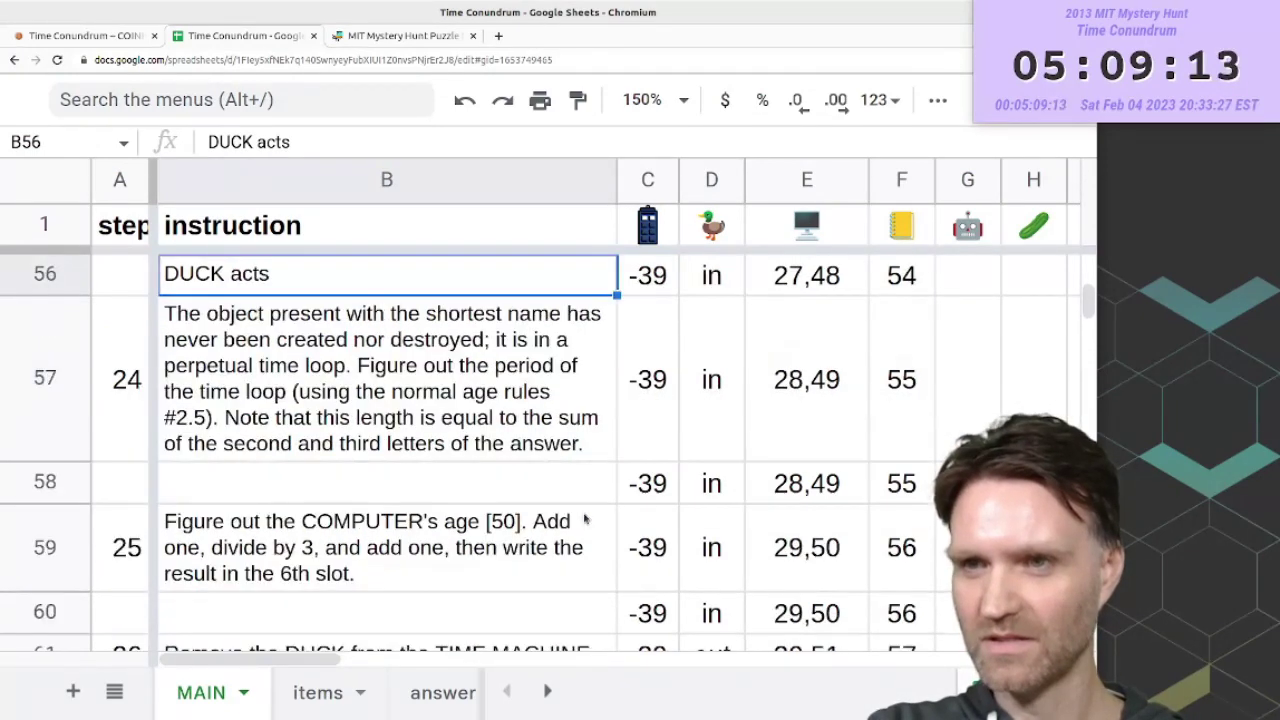
click(380, 451)
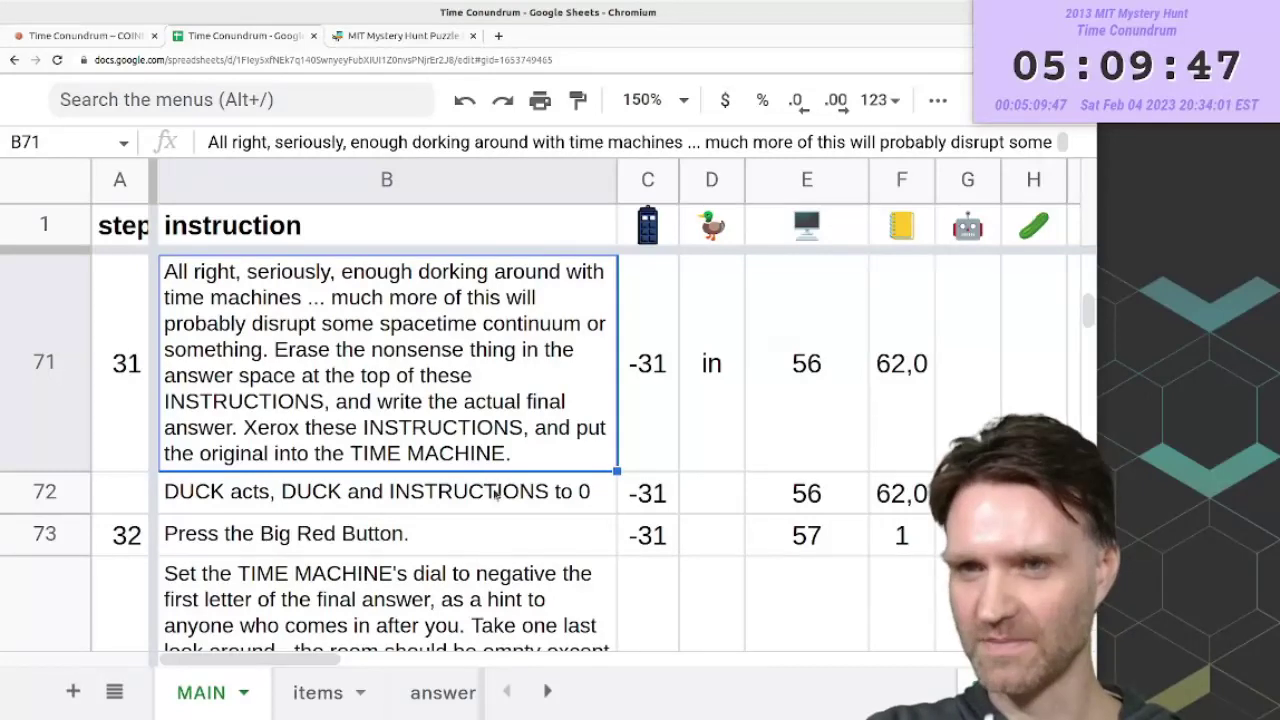
click(490, 509)
click(532, 532)
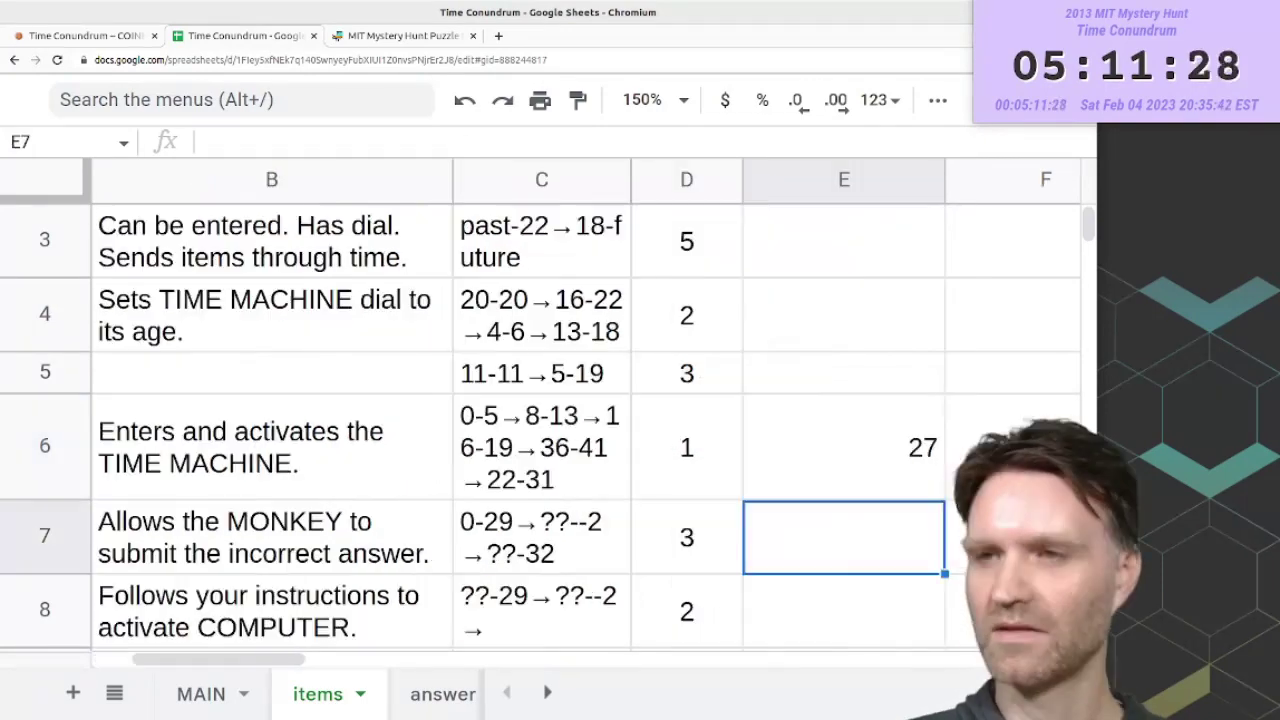
- Review the DUCK's summed time intervals on the items sheet and reread step 24's time-loop instruction on MAIN
key(Up)
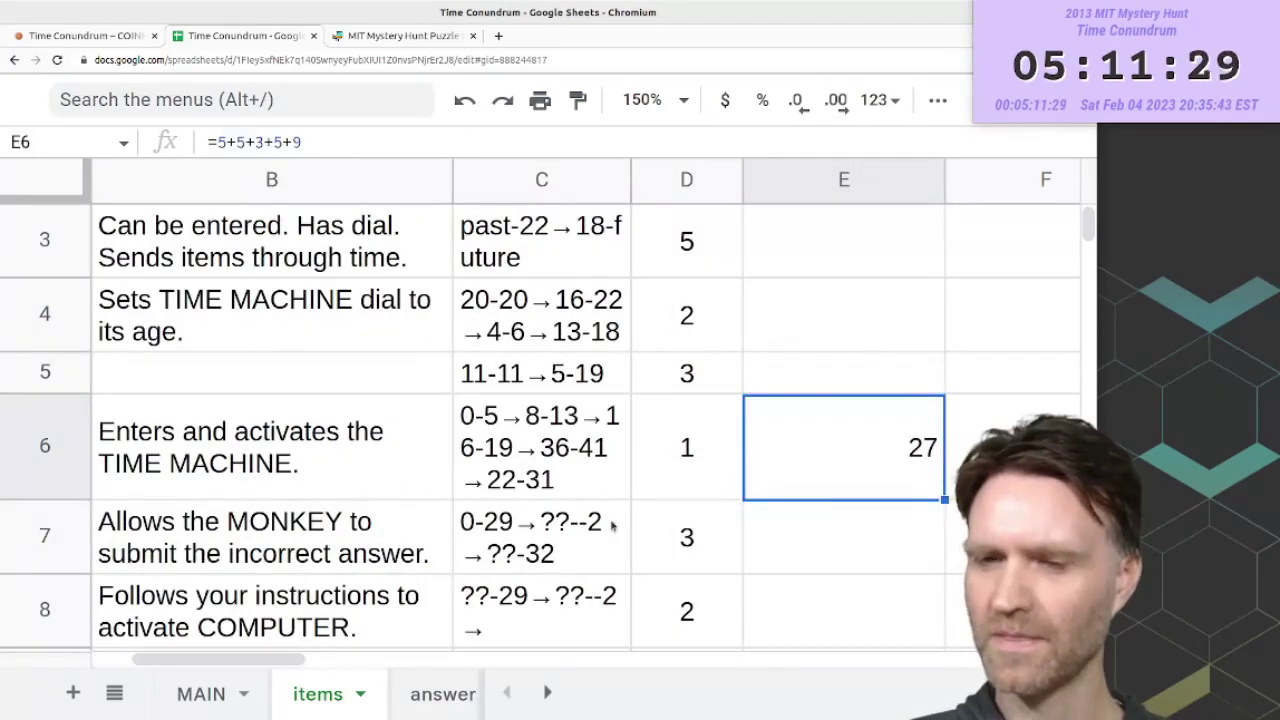
drag(143, 661, 113, 661)
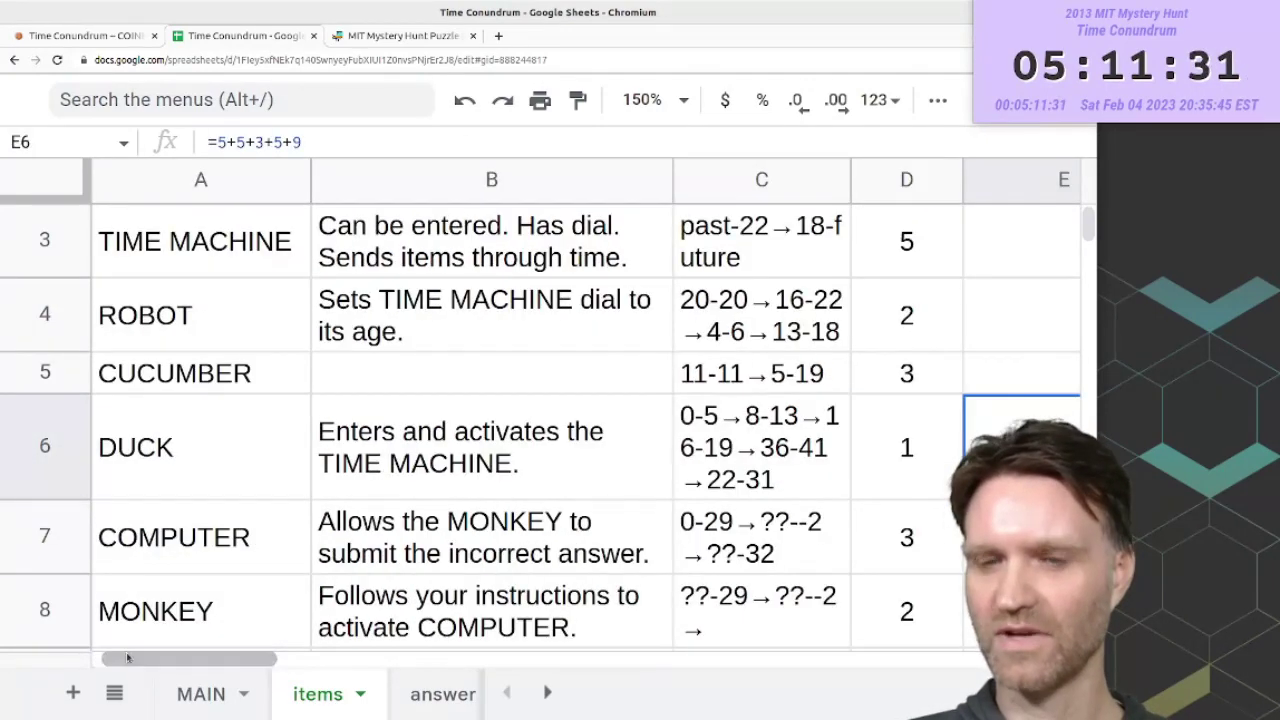
click(224, 704)
click(590, 420)
scroll(590, 420, up, 15)
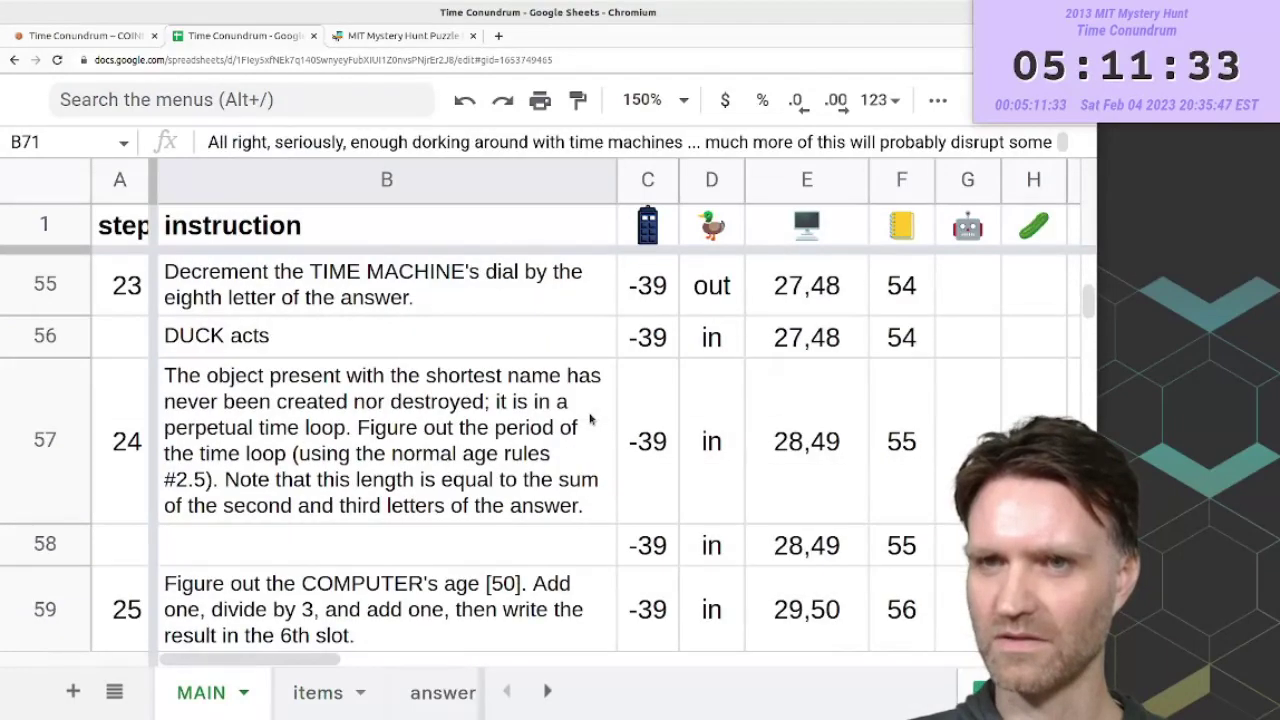
scroll(590, 420, down, 6)
click(278, 438)
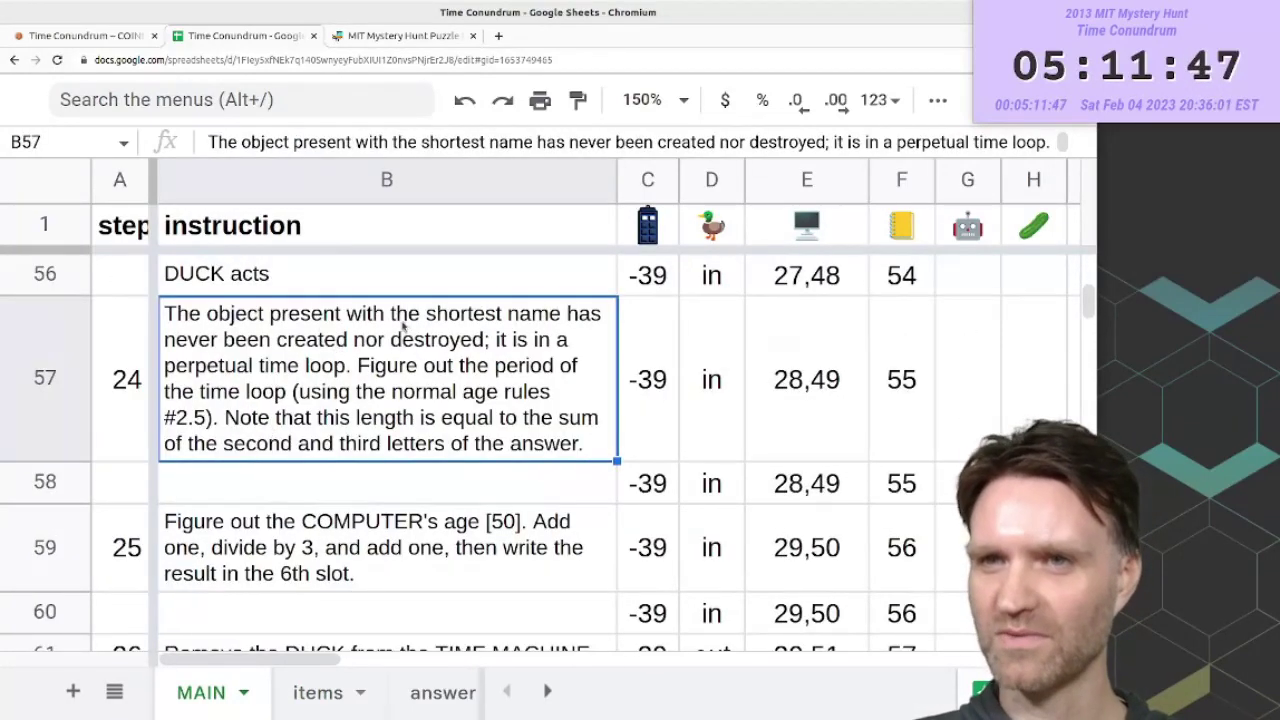
- Record "L2 + L3 = 27" in D23 of the answer sheet for step 24's second and third letter clue
key(Right)
key(Right)
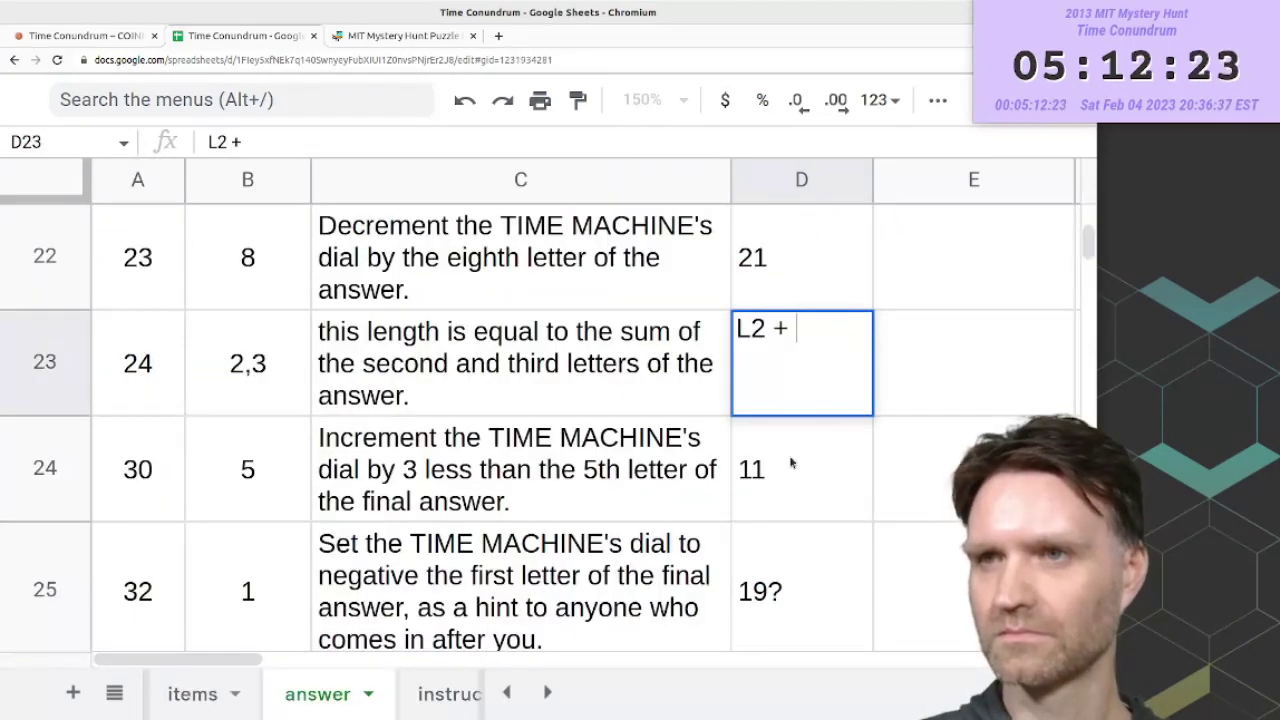
text(L3 )
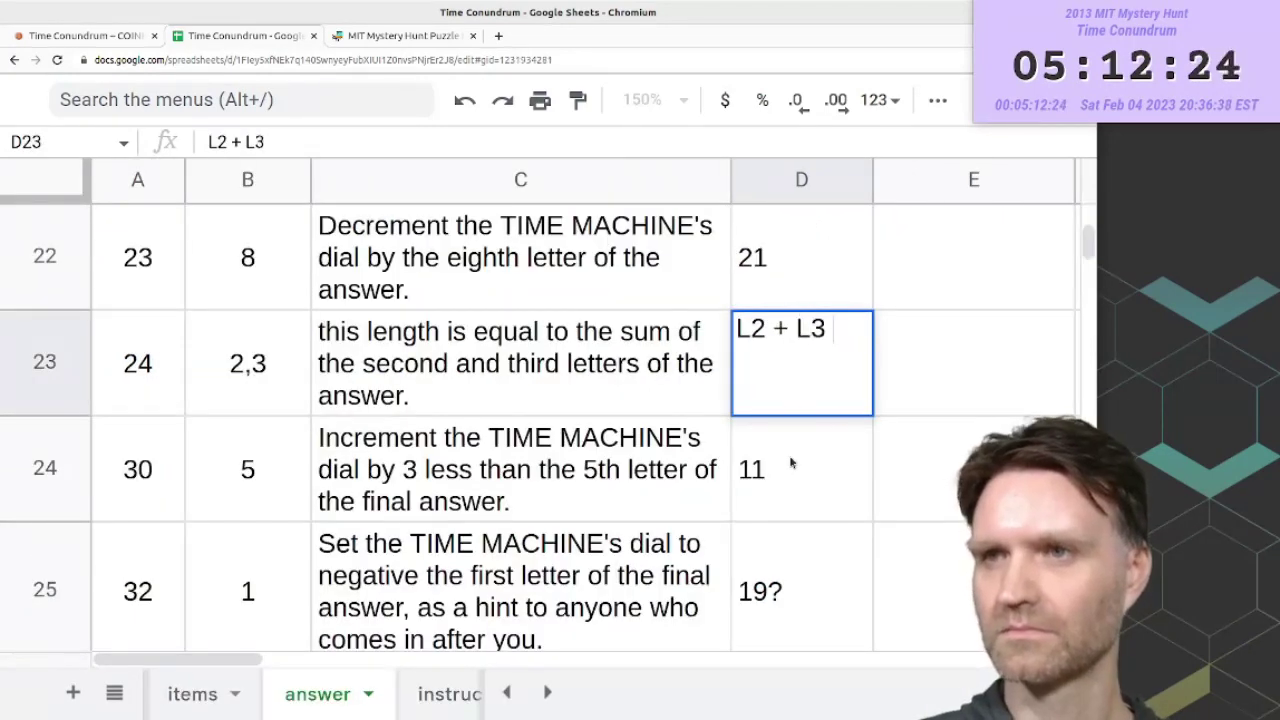
text(= 27)
key(Return)
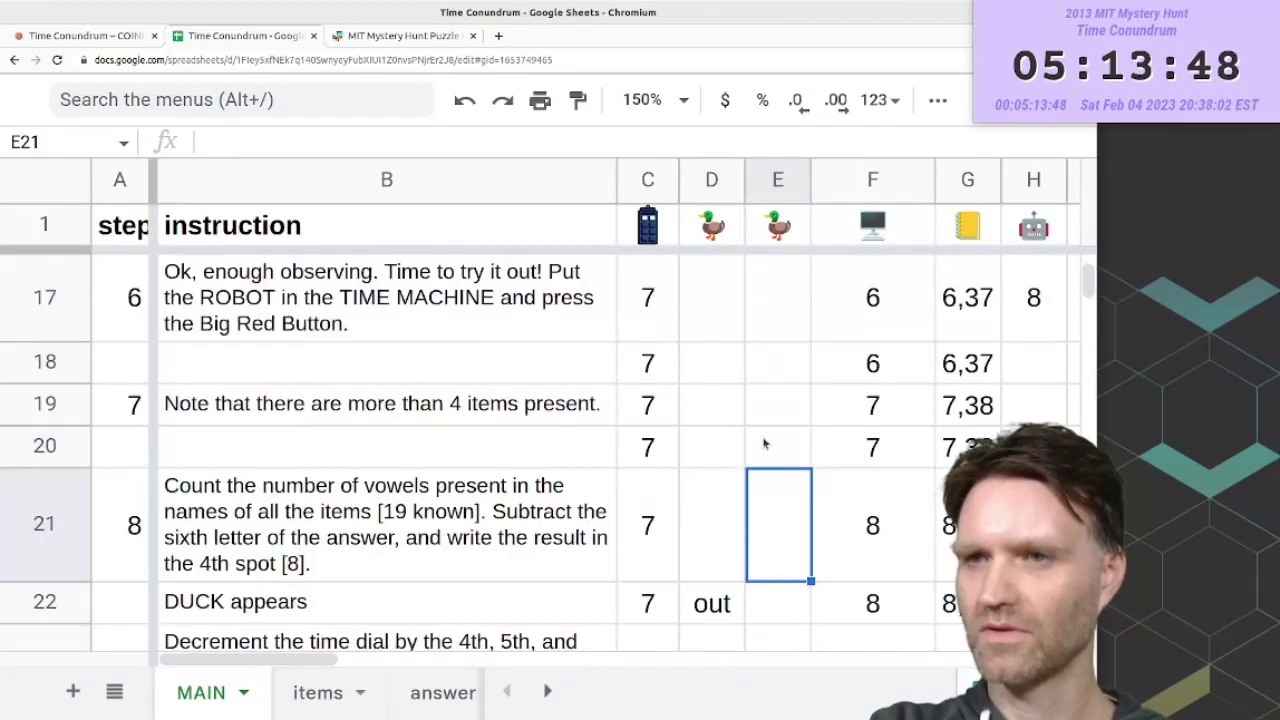
- Re-examine the MAIN sheet from step 5 to step 11, focusing on the DUCK and CUCUMBER going back
scroll(763, 444, up, 3)
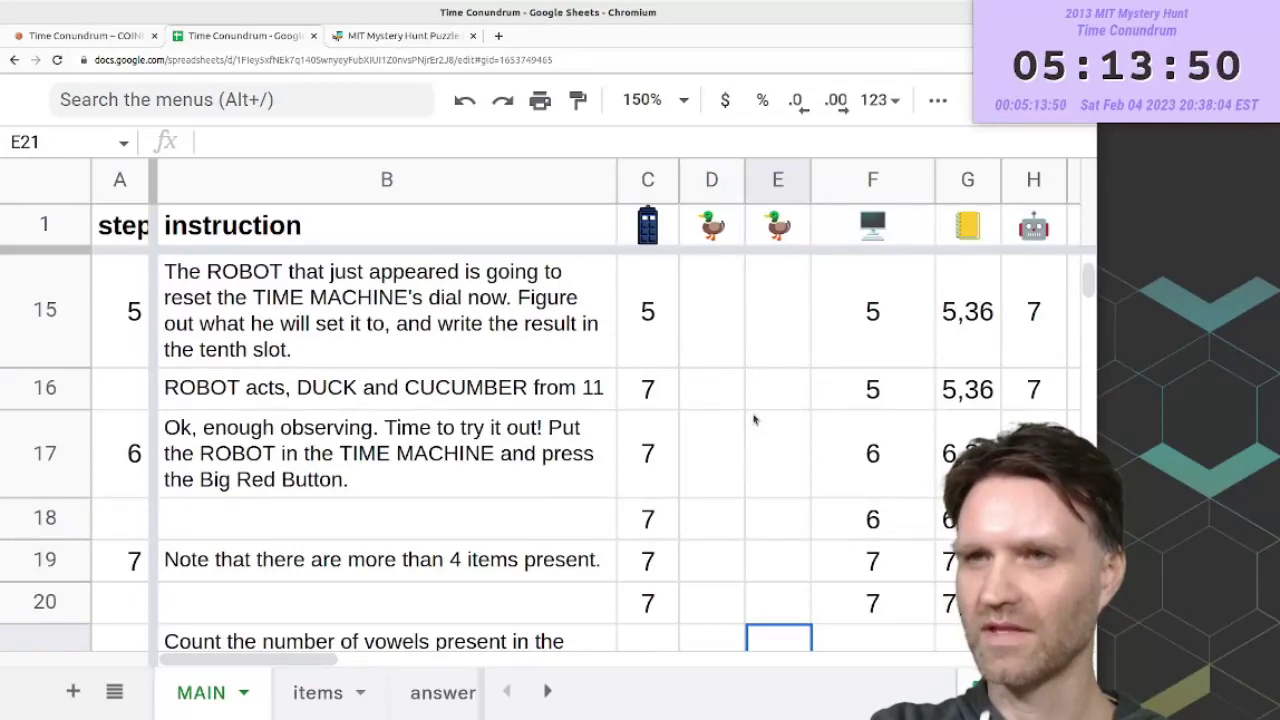
click(763, 444)
scroll(560, 486, down, 3)
scroll(659, 506, down, 3)
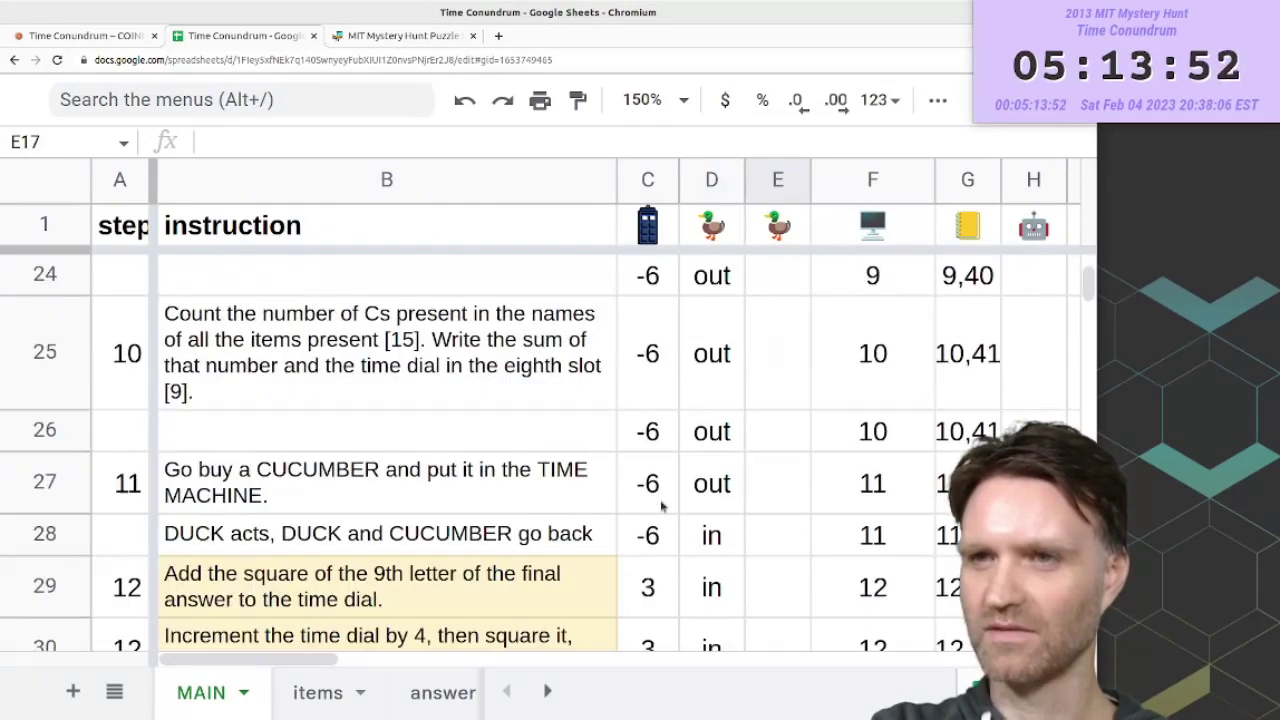
scroll(663, 507, down, 2)
click(218, 352)
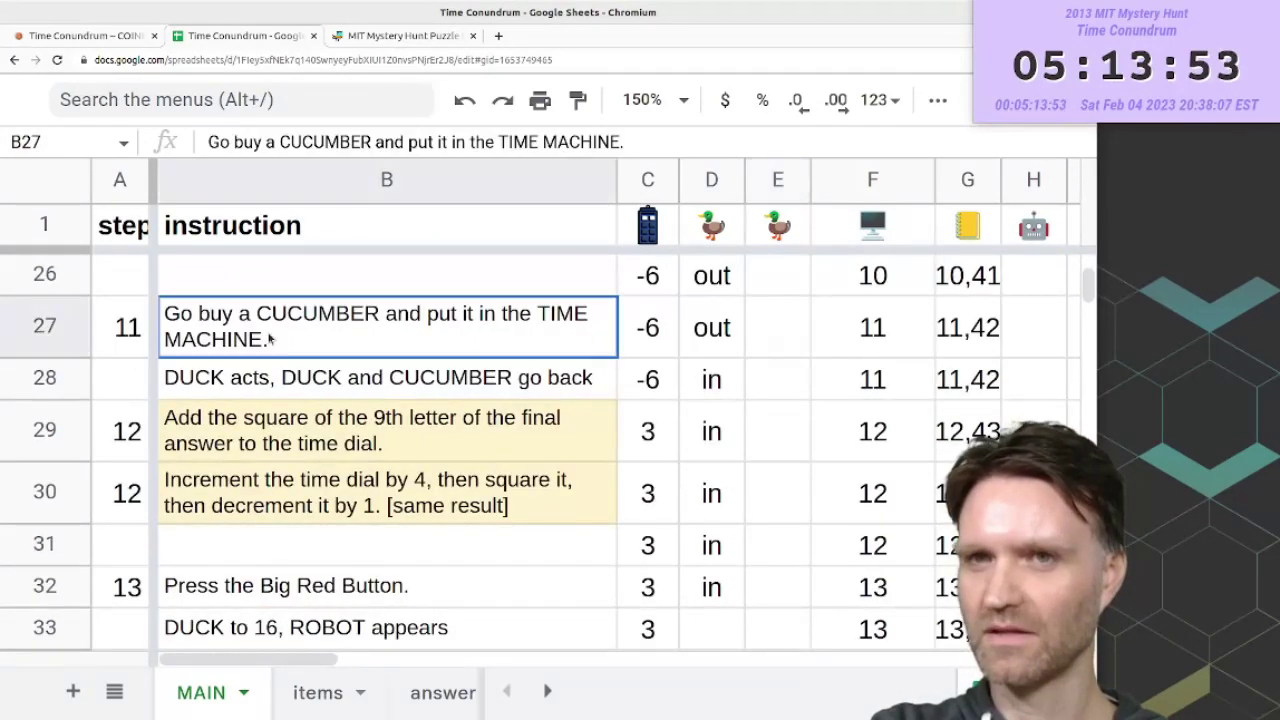
click(336, 380)
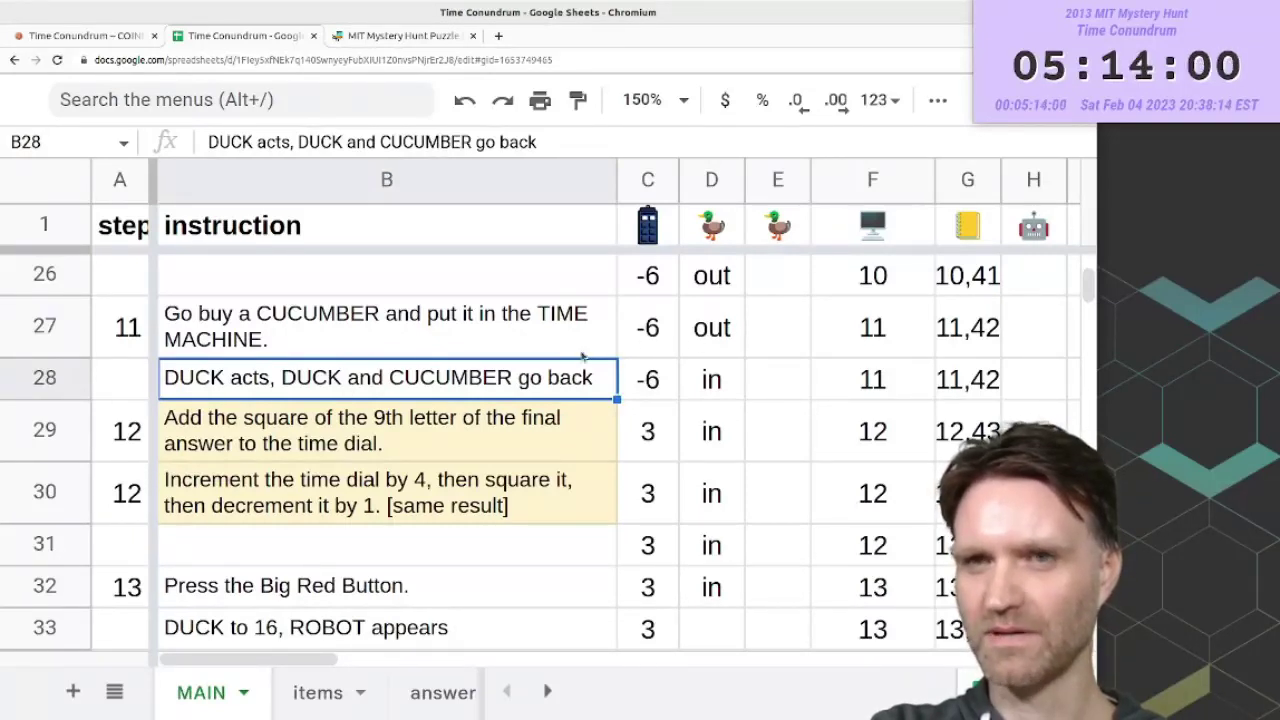
click(202, 342)
click(379, 391)
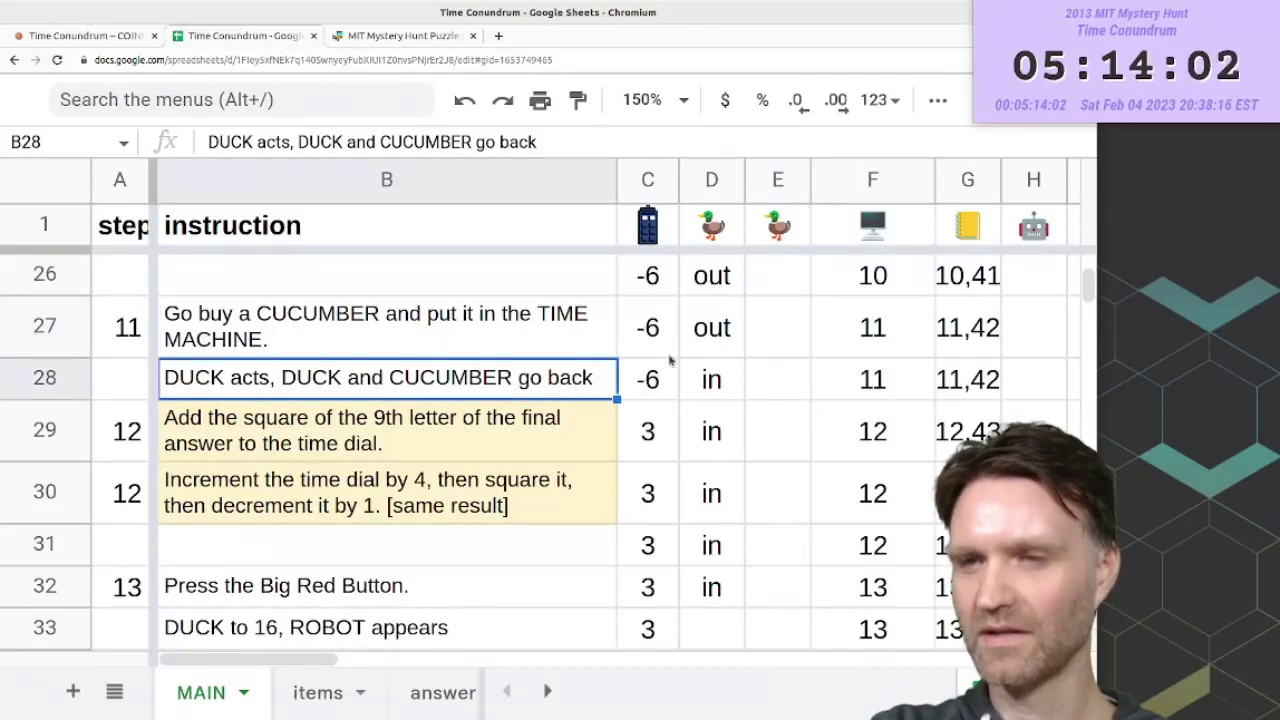
- Enter "in" for the second DUCK at step 11 in E27
click(704, 390)
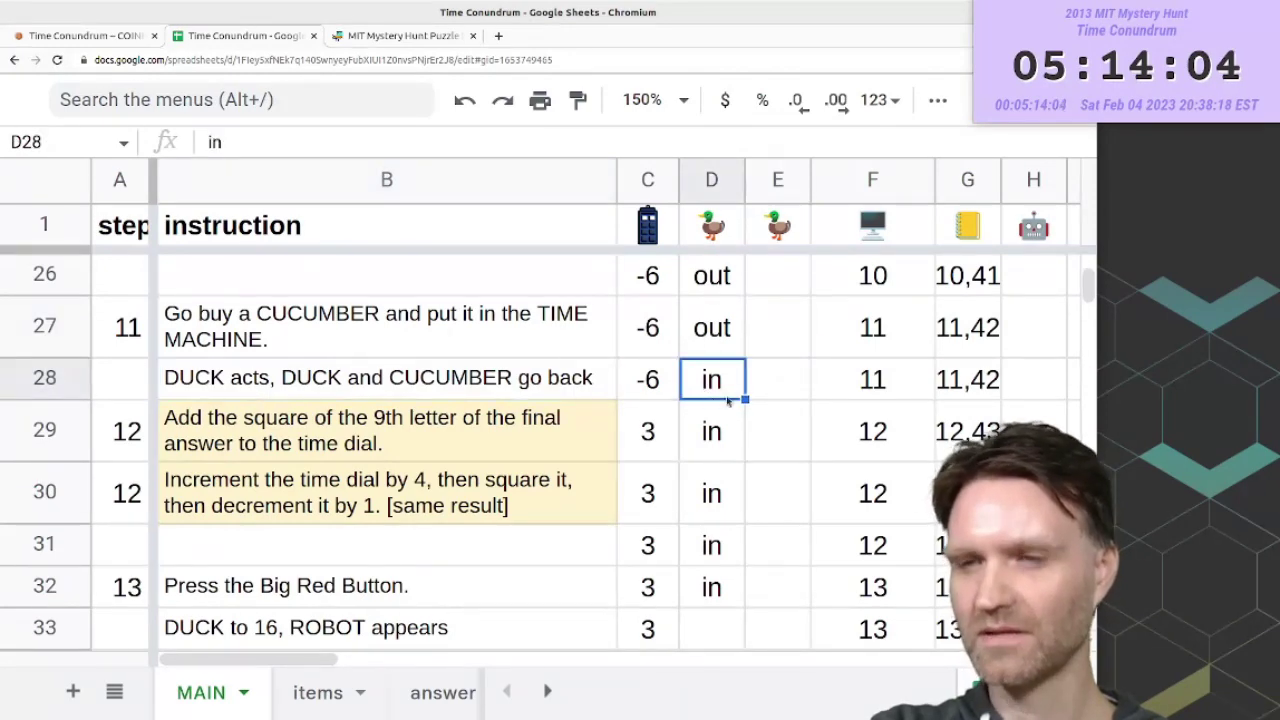
scroll(730, 400, up, 3)
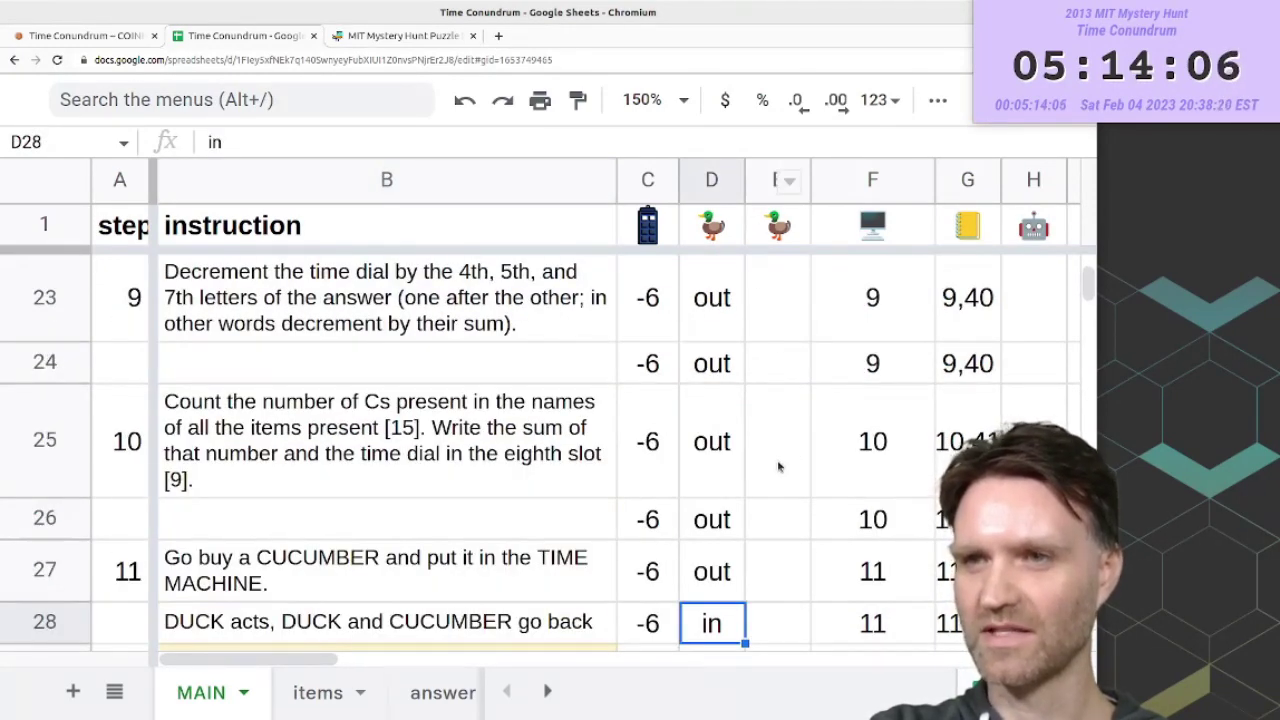
click(776, 584)
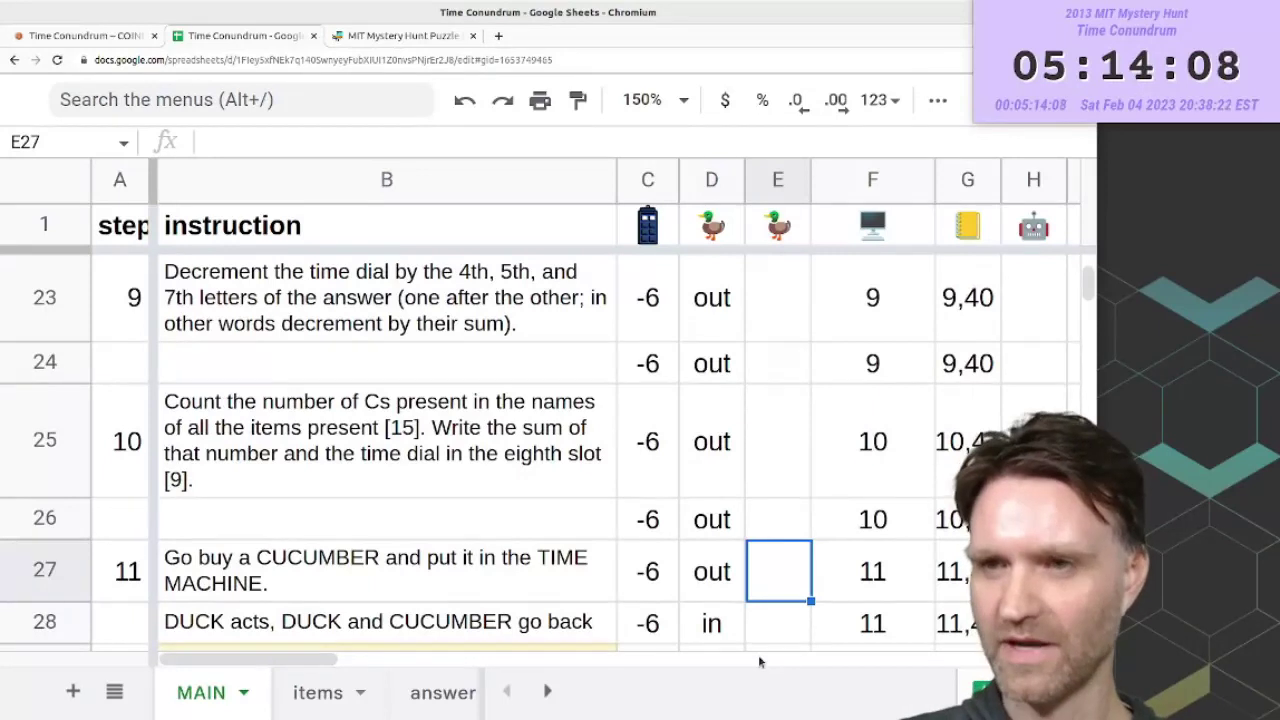
text(in)
key(Return)
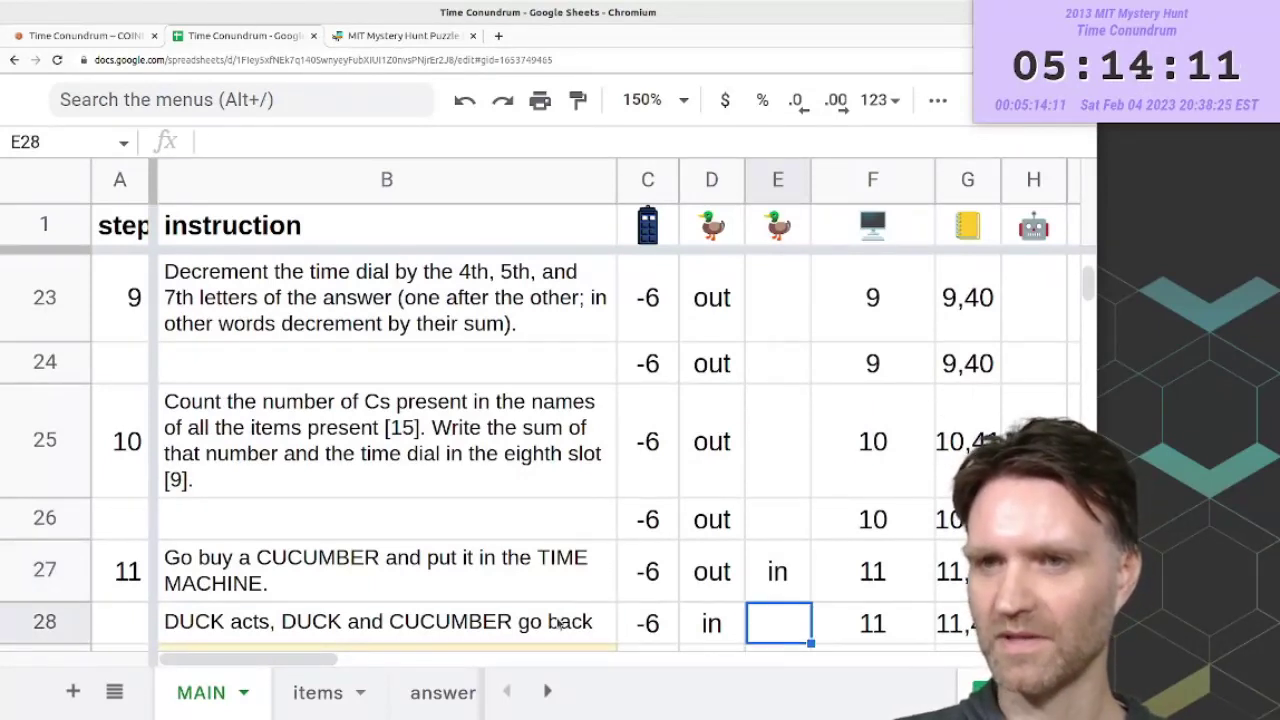
- Reword the note in B28 below step 11 as "DUCK acts, DUCK and CUCUMBER to 5"
click(520, 622)
scroll(686, 527, down, 1)
key(Up)
key(Right)
key(Right)
key(Right)
key(Left)
key(Left)
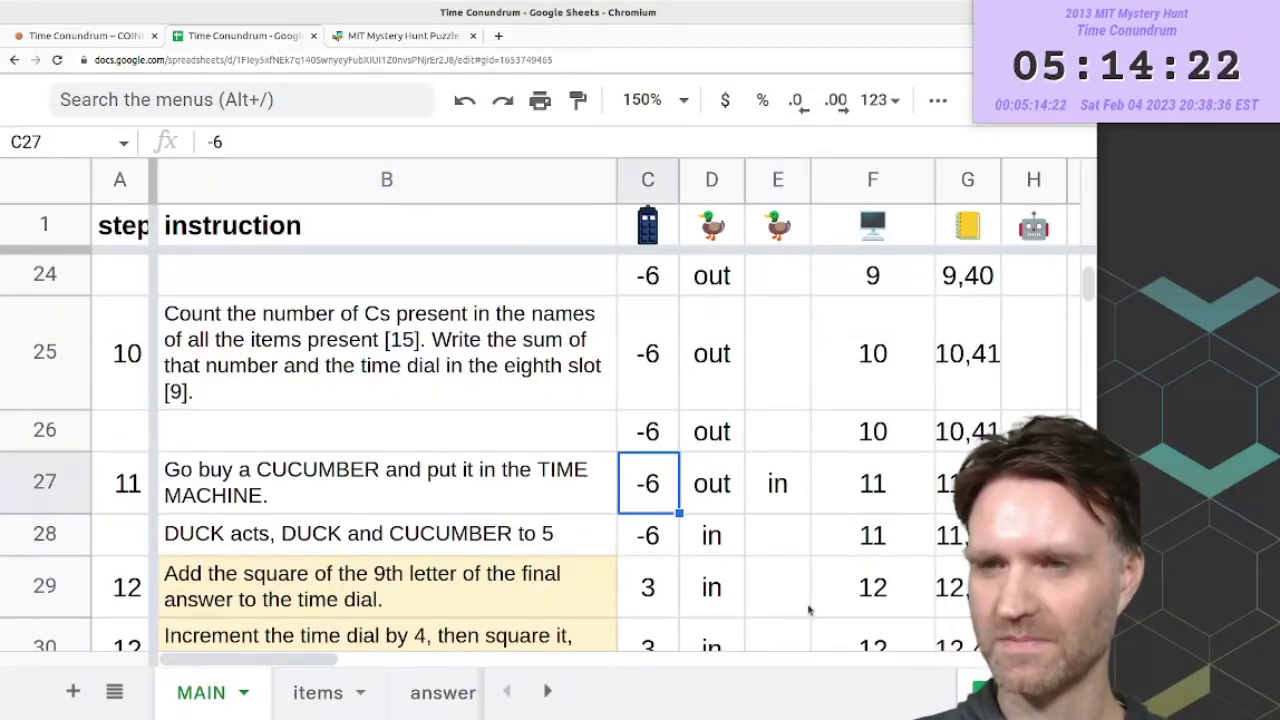
- Fill the second DUCK's column with "out" in E16:E19 and "in" in E20:E26
key(Up)
key(Up)
key(Up)
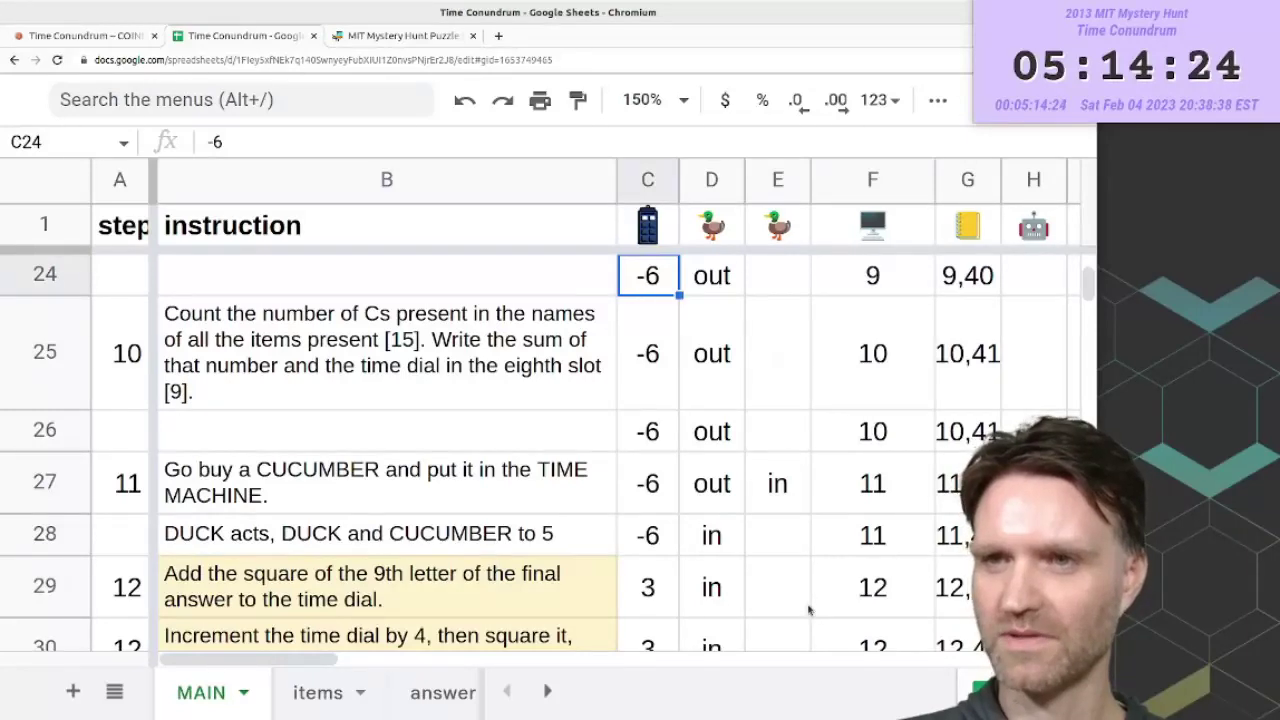
key(Up)
key(Up)
key(Up)
key(Up)
key(ctrl+v)
scroll(797, 427, up, 3)
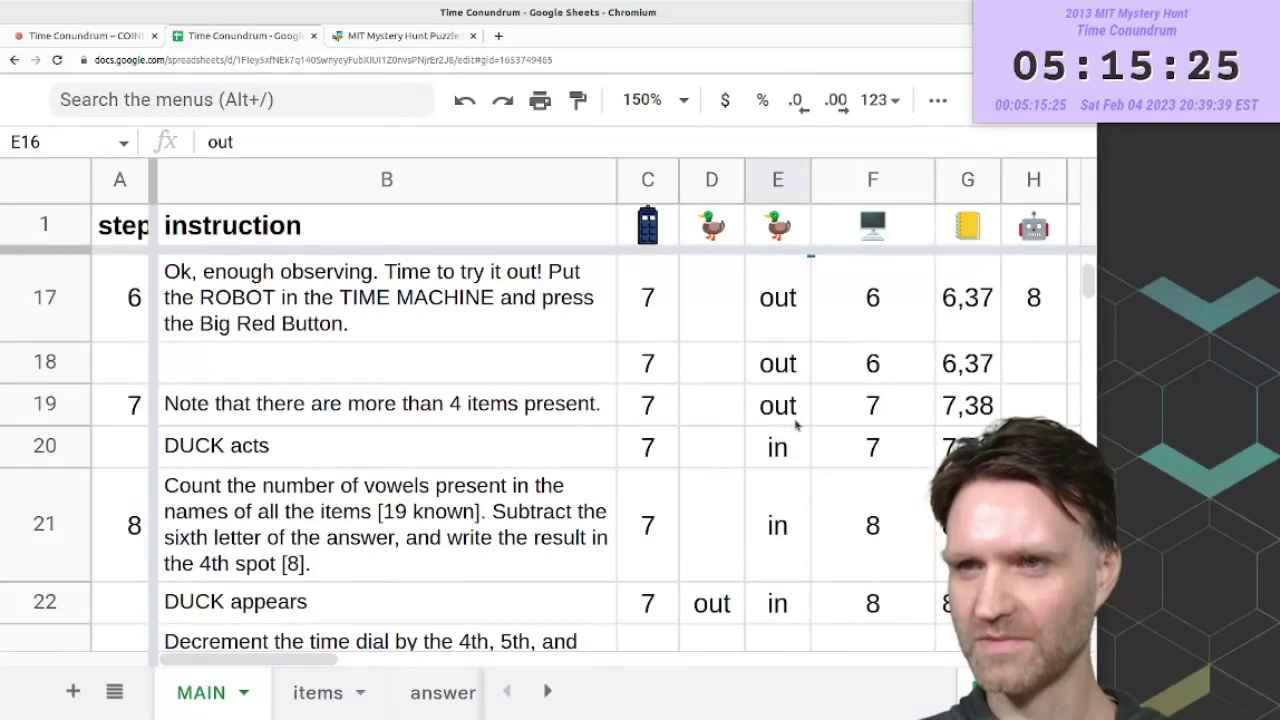
- Review the DUCK's travels and positions on the MAIN sheet from step 0 to step 11
scroll(790, 440, down, 5)
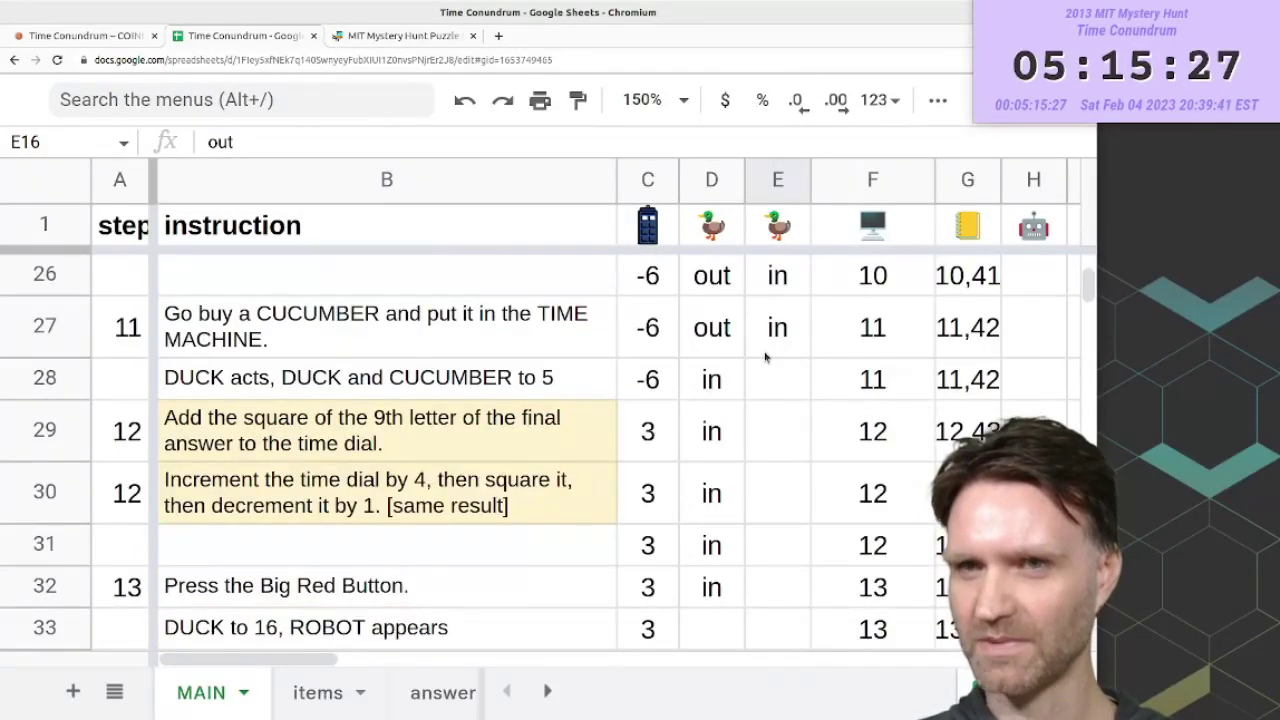
scroll(768, 440, up, 3)
scroll(743, 488, up, 5)
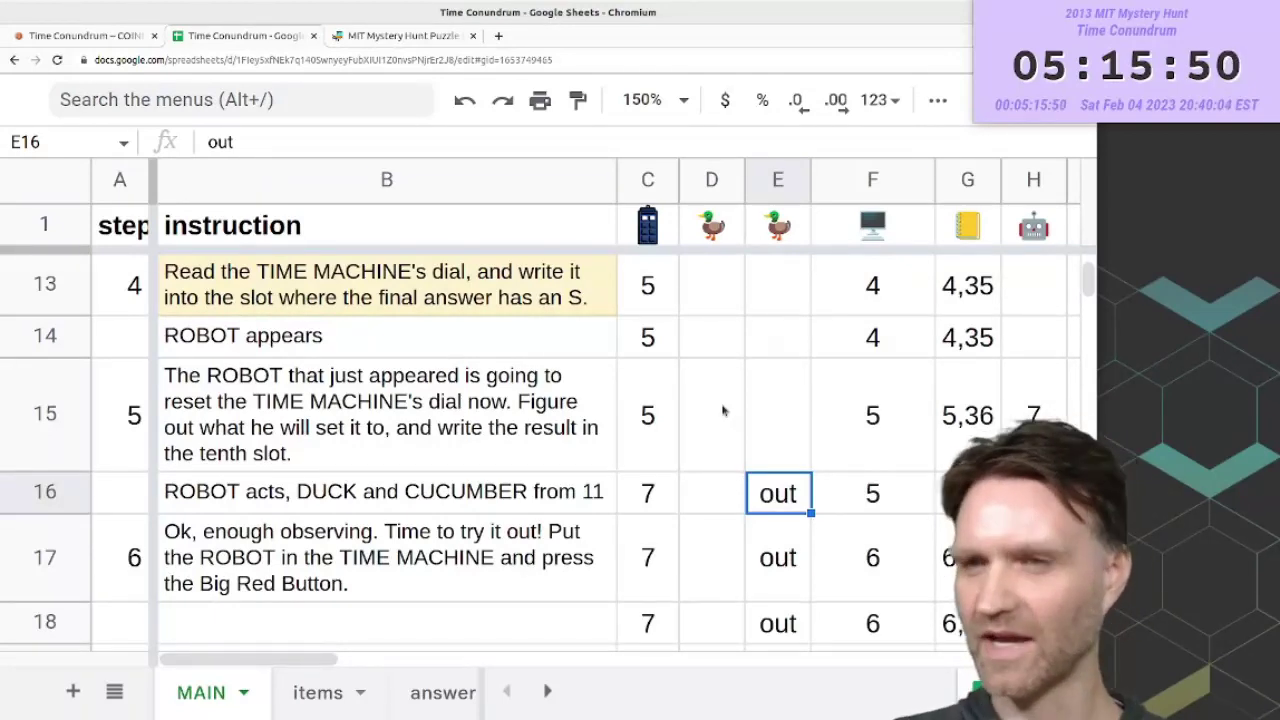
scroll(724, 406, up, 5)
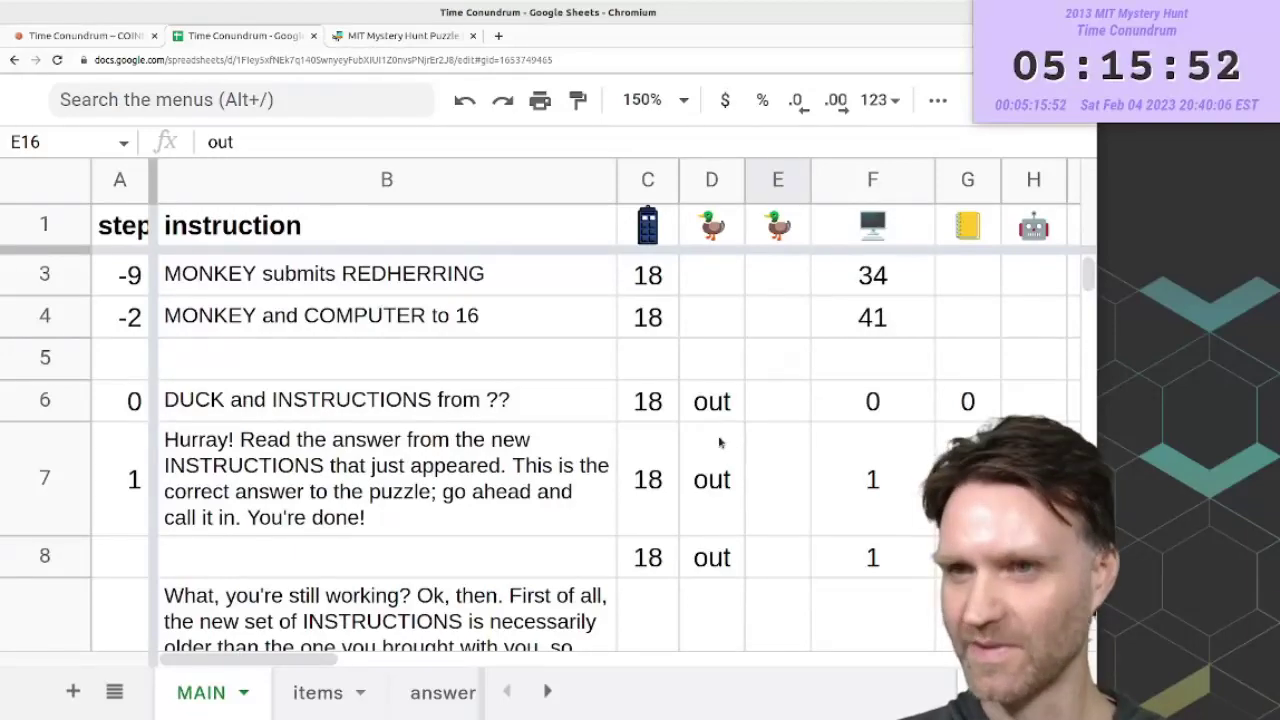
scroll(680, 455, down, 4)
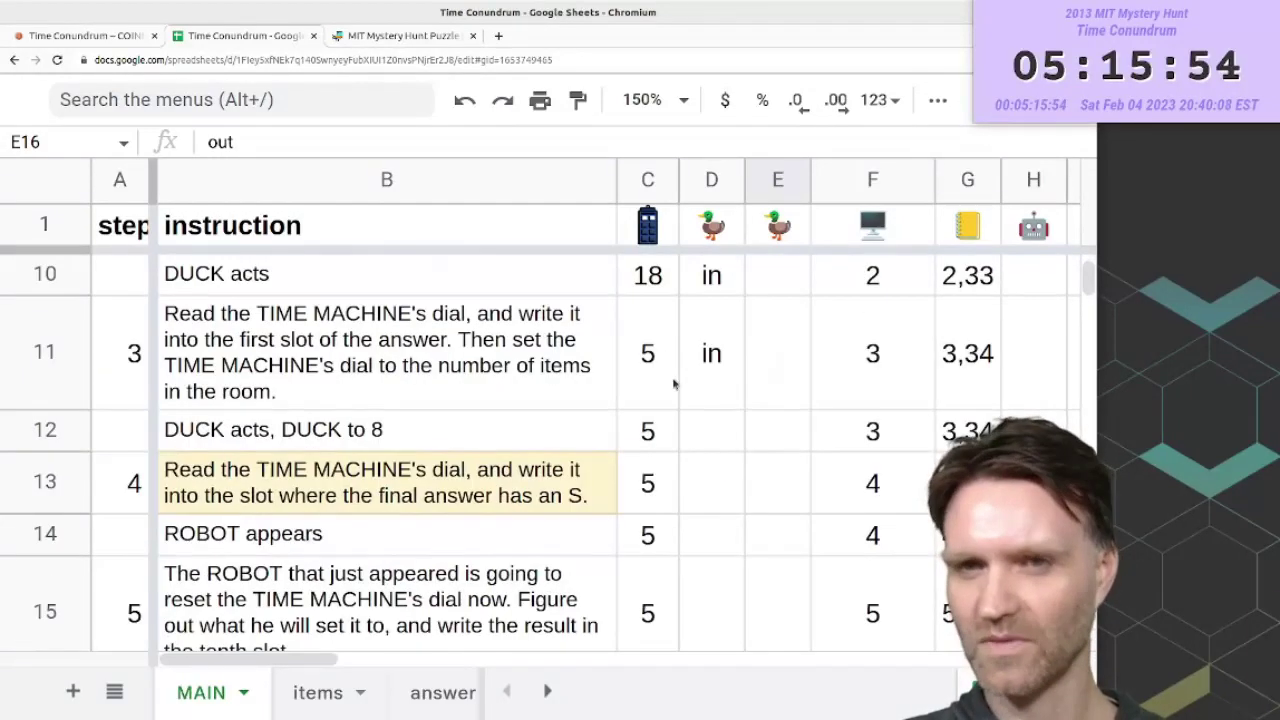
scroll(678, 508, down, 6)
scroll(674, 515, down, 3)
scroll(676, 515, up, 9)
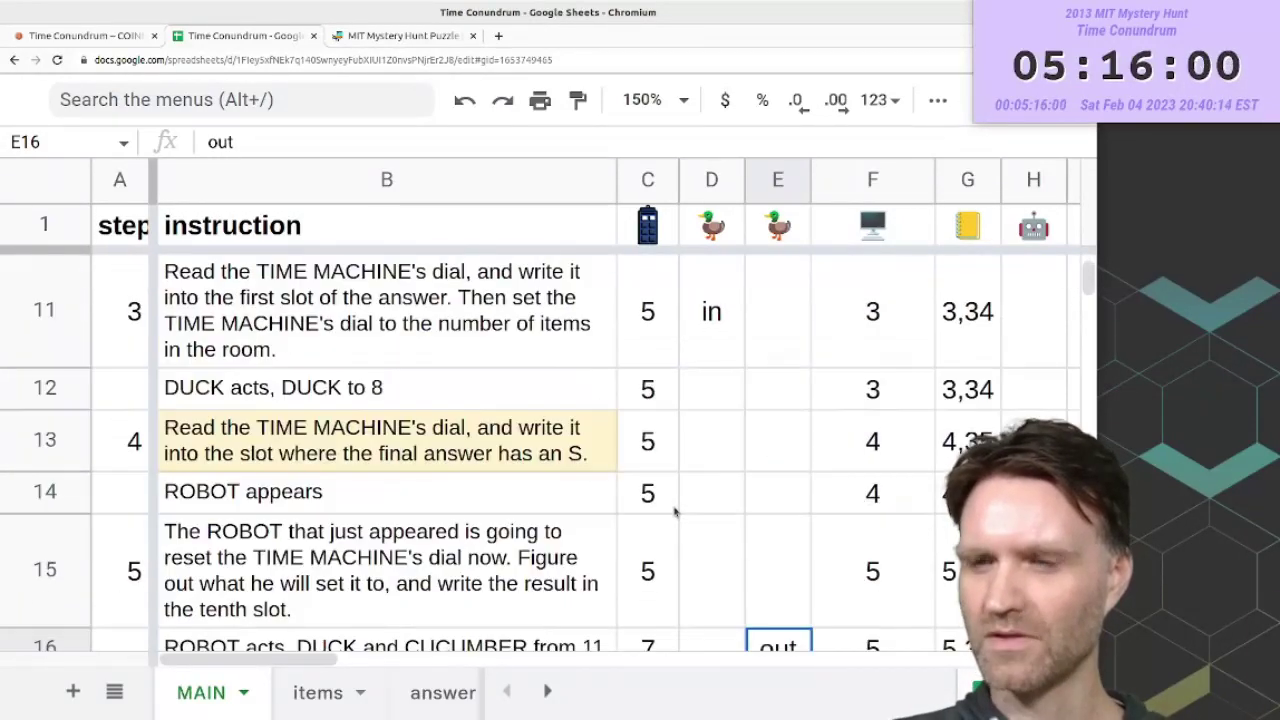
- Trace the second DUCK from its arrival in row 16 through its move into the machine in row 20 to row 27
scroll(752, 495, down, 4)
click(790, 361)
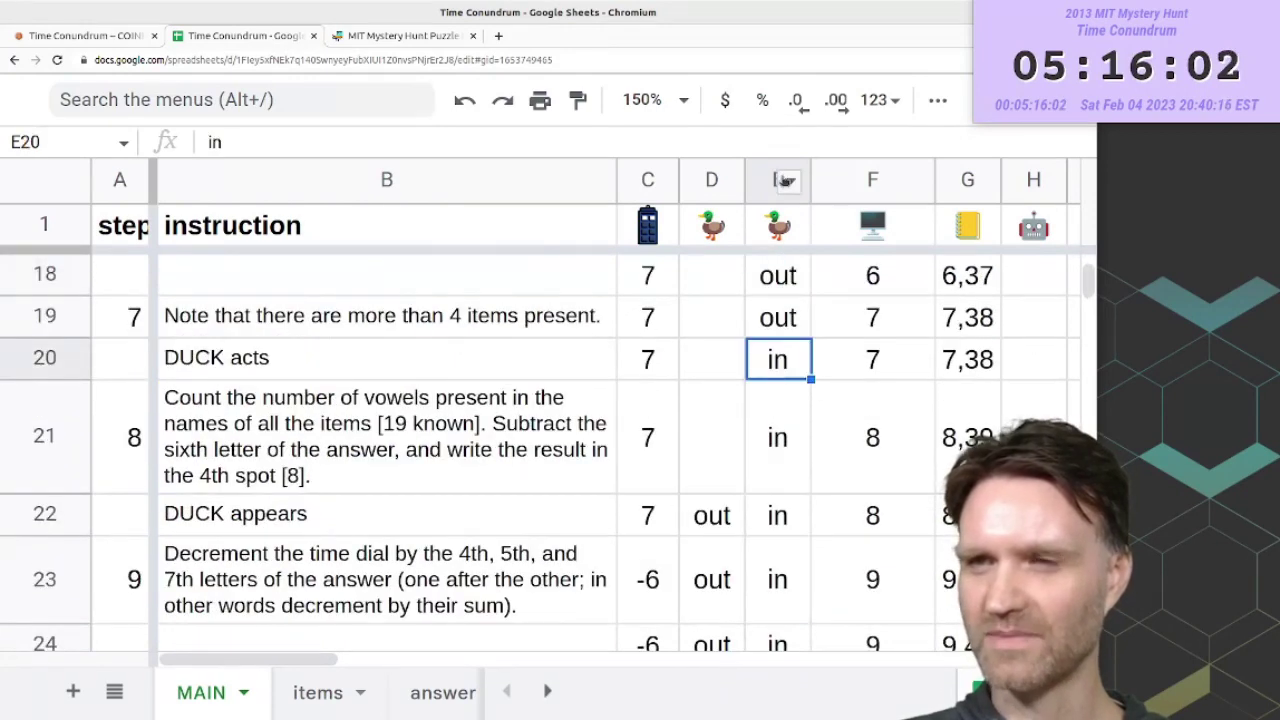
scroll(758, 405, up, 1)
scroll(777, 320, up, 3)
scroll(791, 391, down, 1)
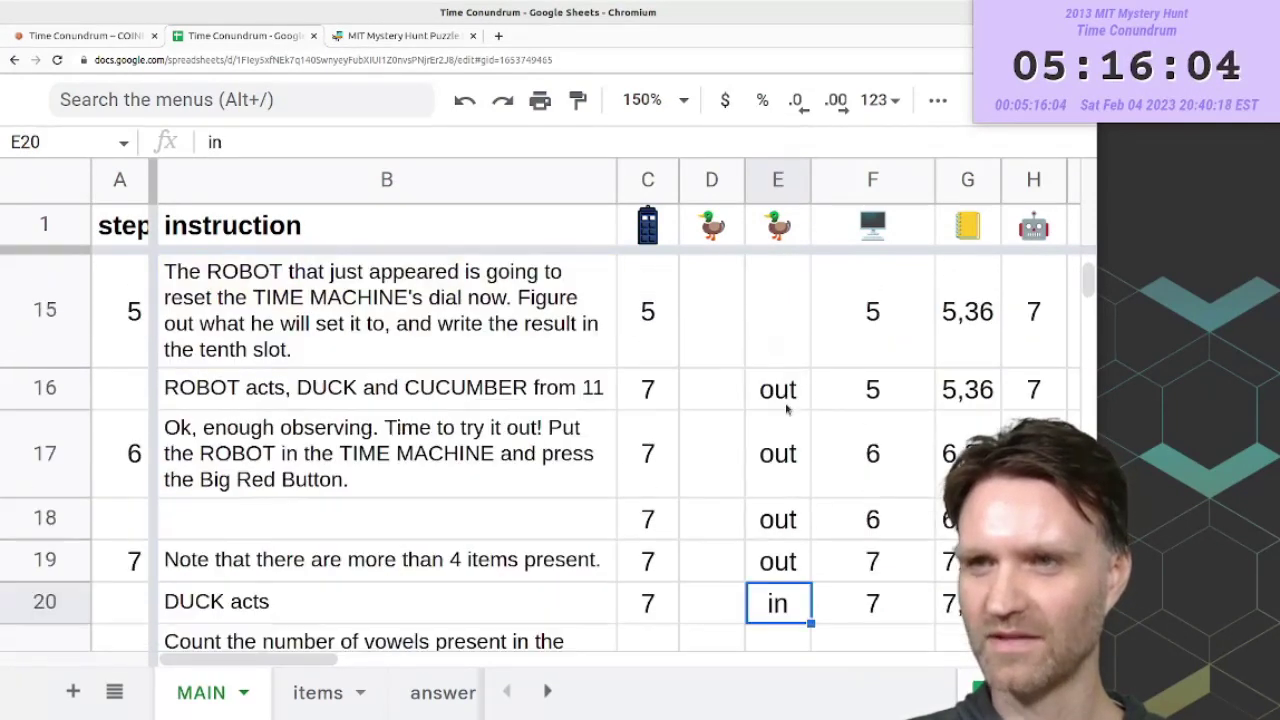
drag(791, 390, 782, 558)
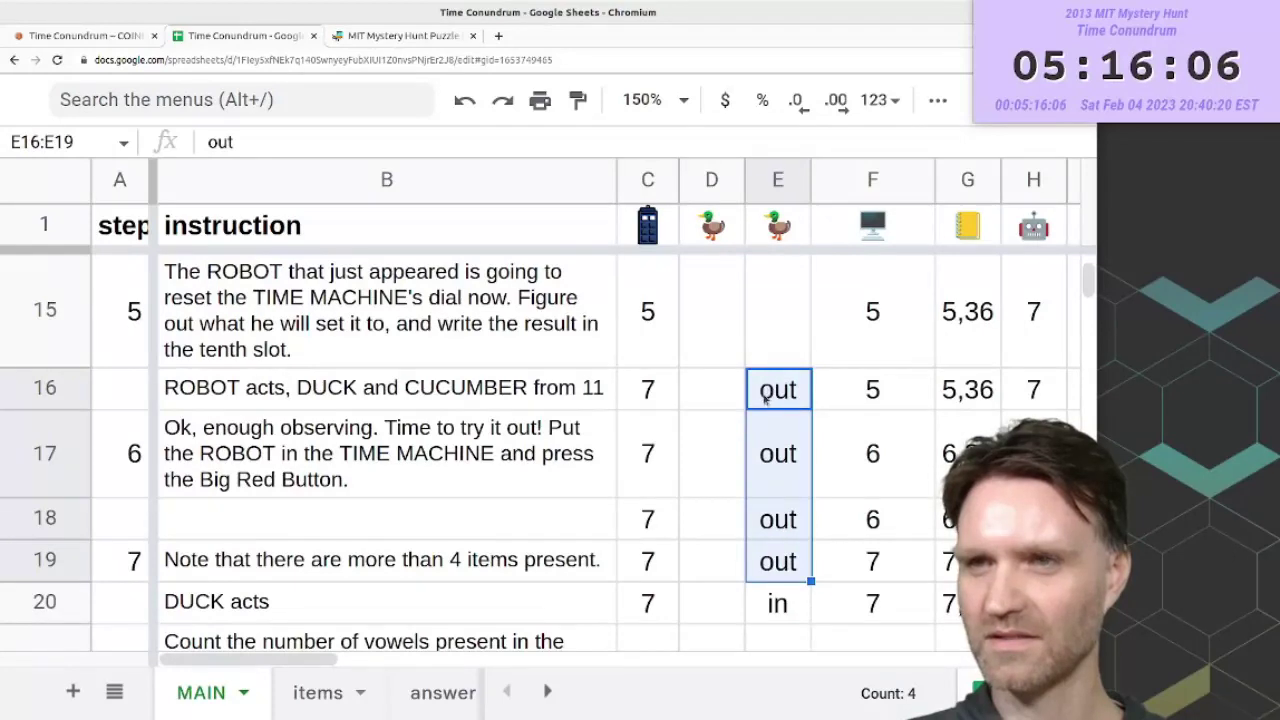
scroll(768, 440, down, 5)
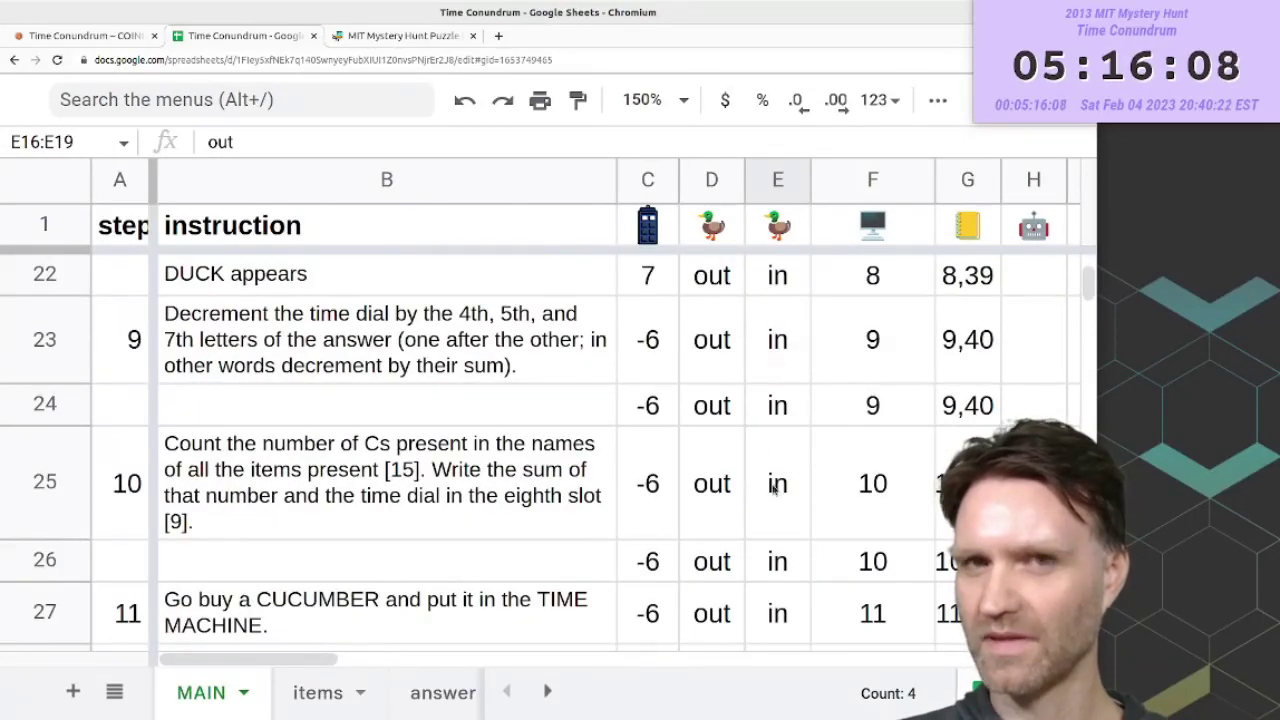
scroll(776, 490, up, 2)
click(777, 450)
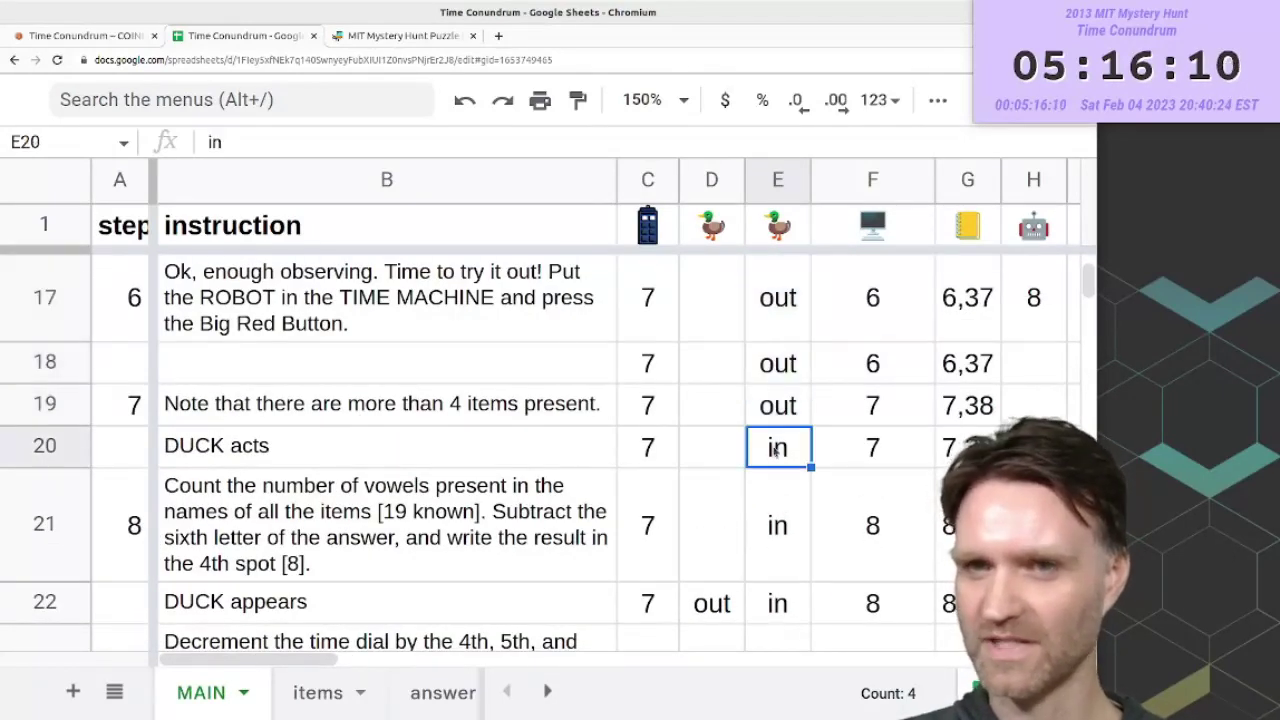
scroll(775, 452, down, 3)
click(782, 482)
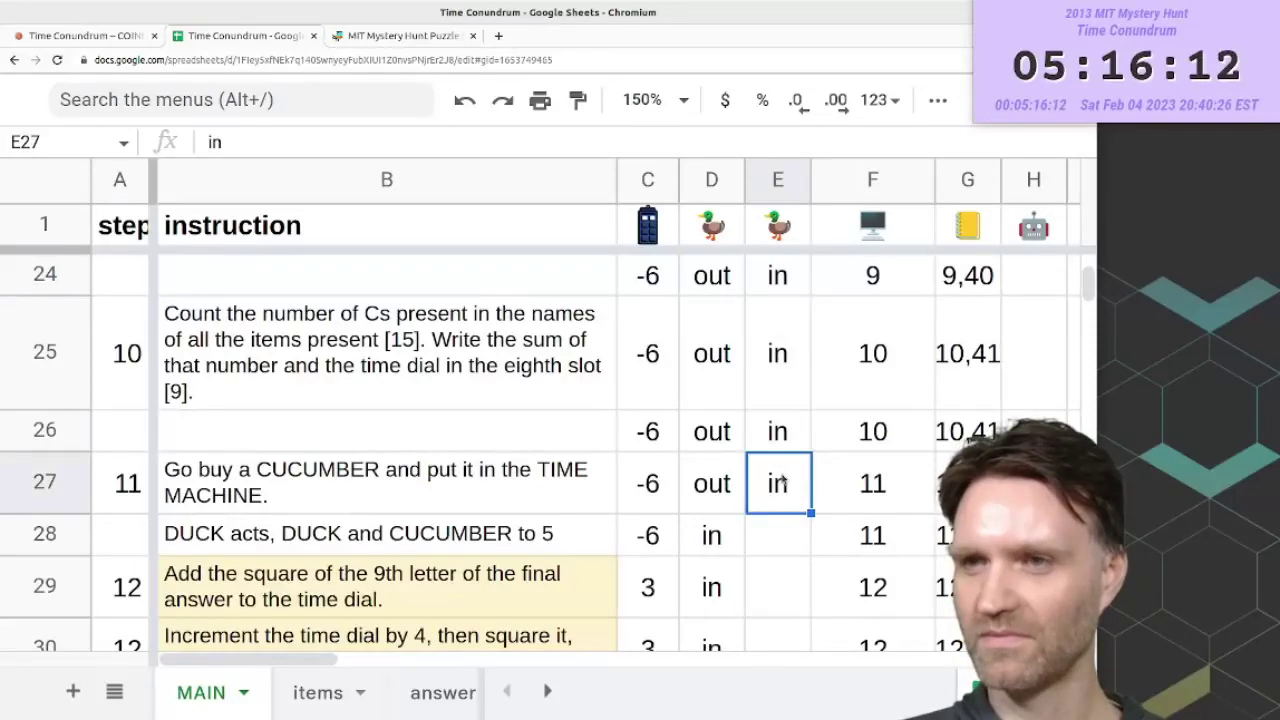
- Check step 10's count of Cs against each item present in row 25, including the TIME MACHINE, COMPUTER, INSTRUCTIONS and CUCUMBER
scroll(780, 478, up, 5)
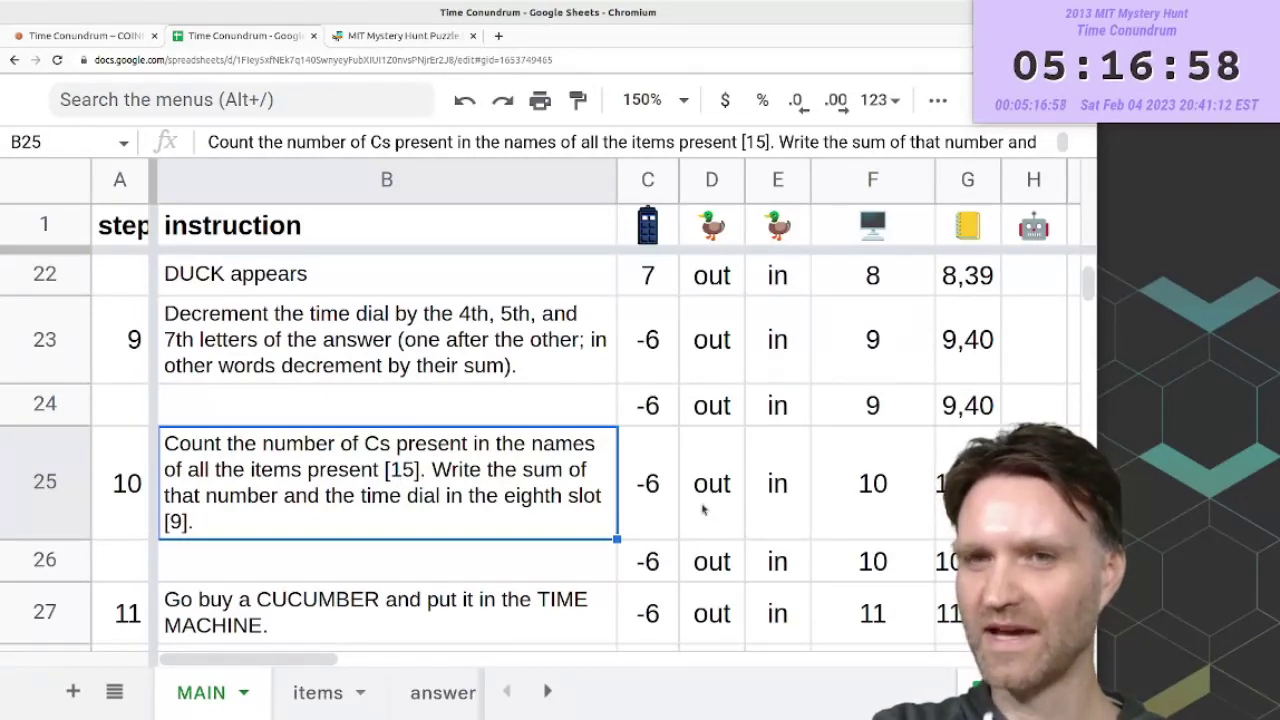
click(668, 494)
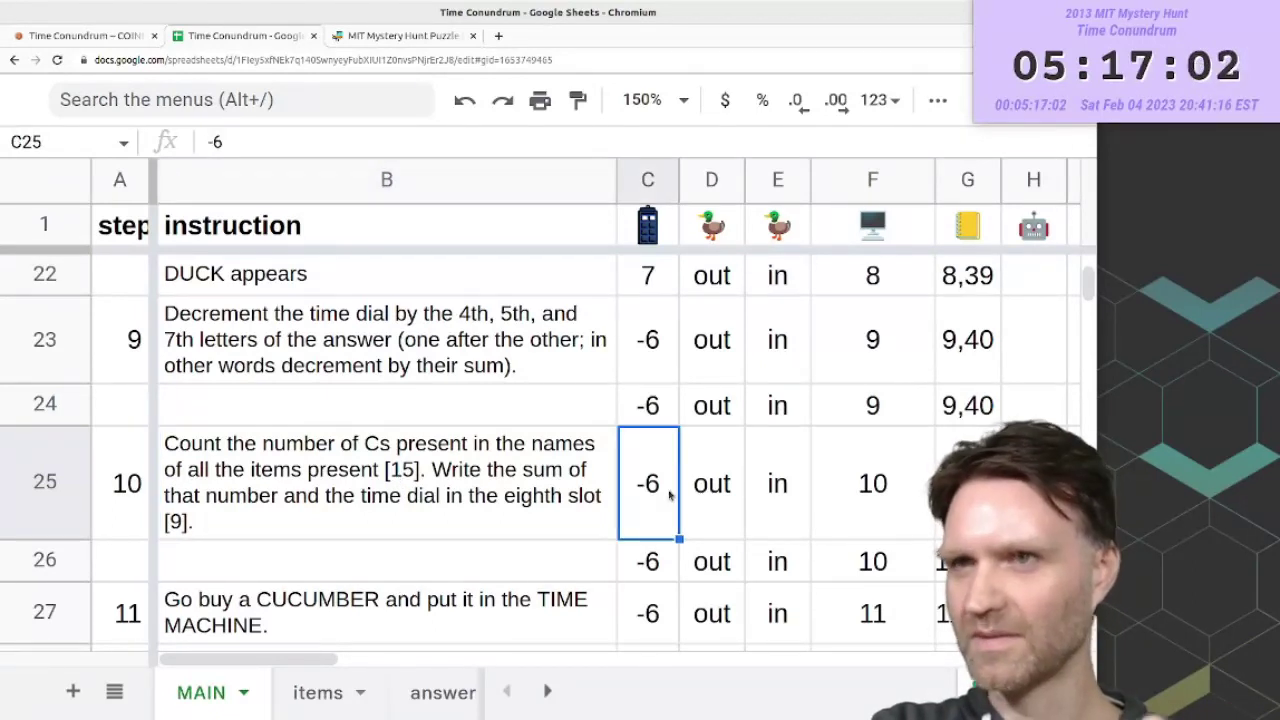
click(864, 512)
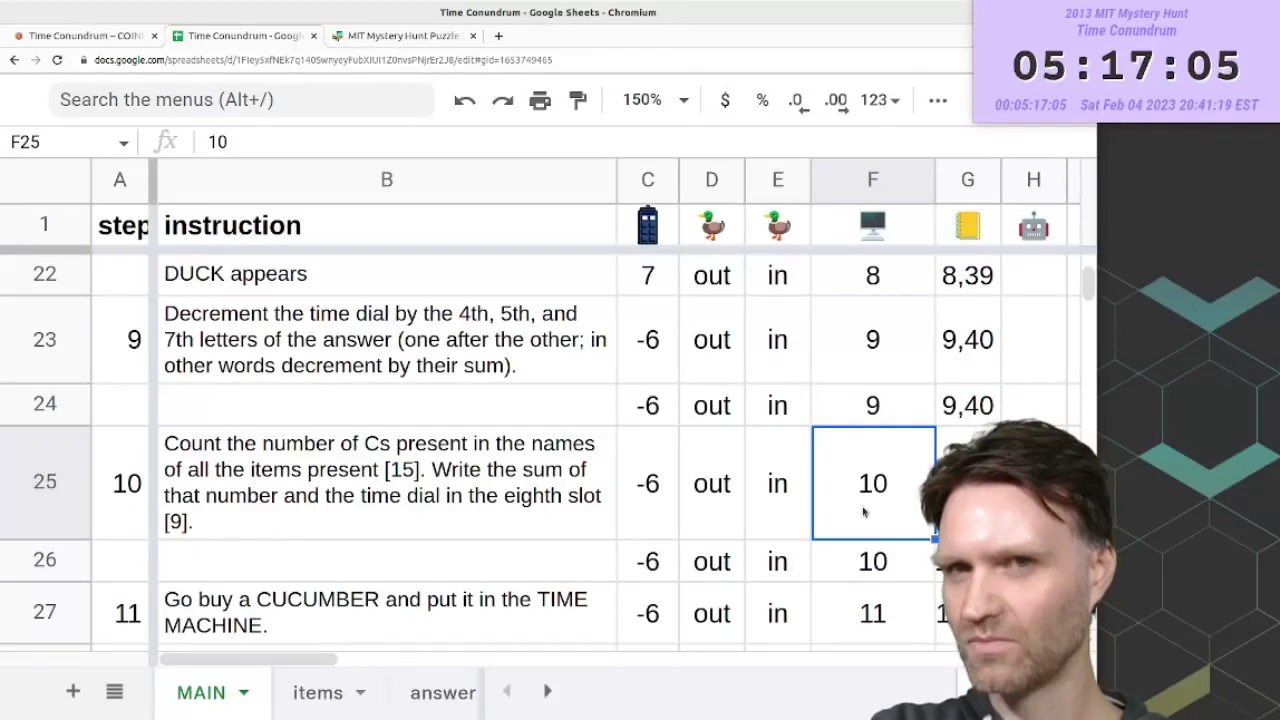
key(Right)
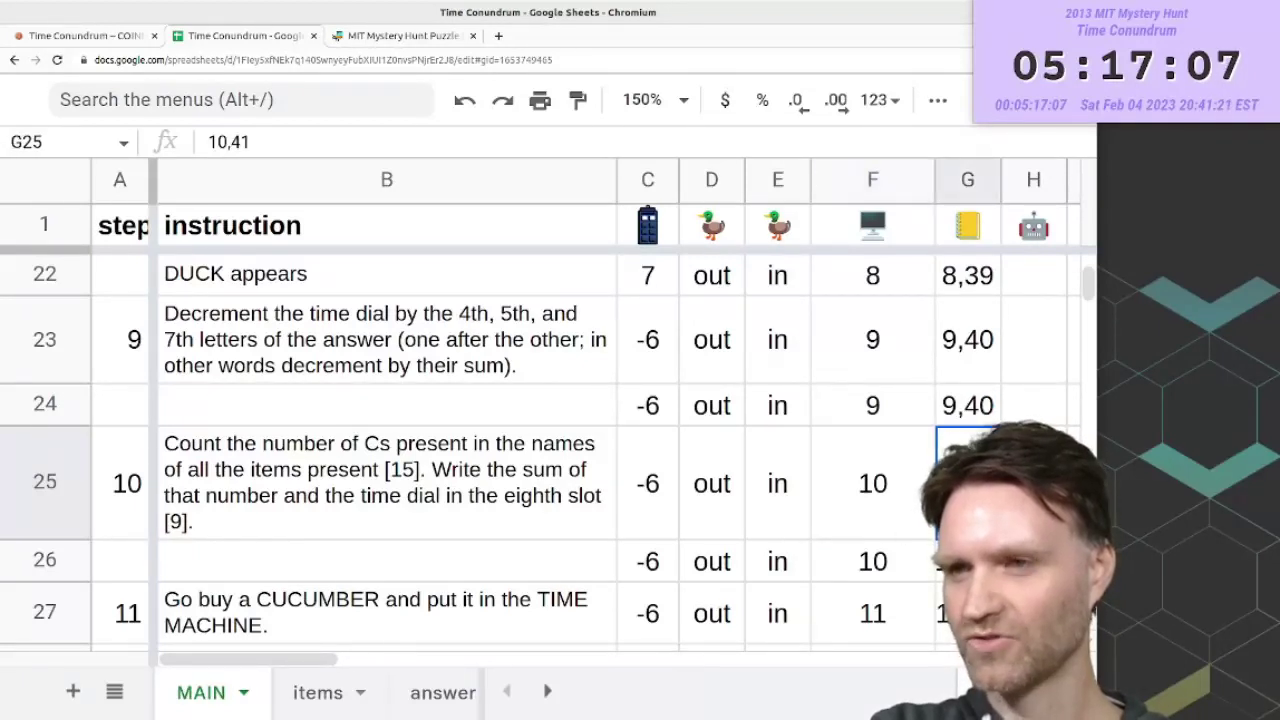
scroll(326, 660, right, 1)
click(652, 500)
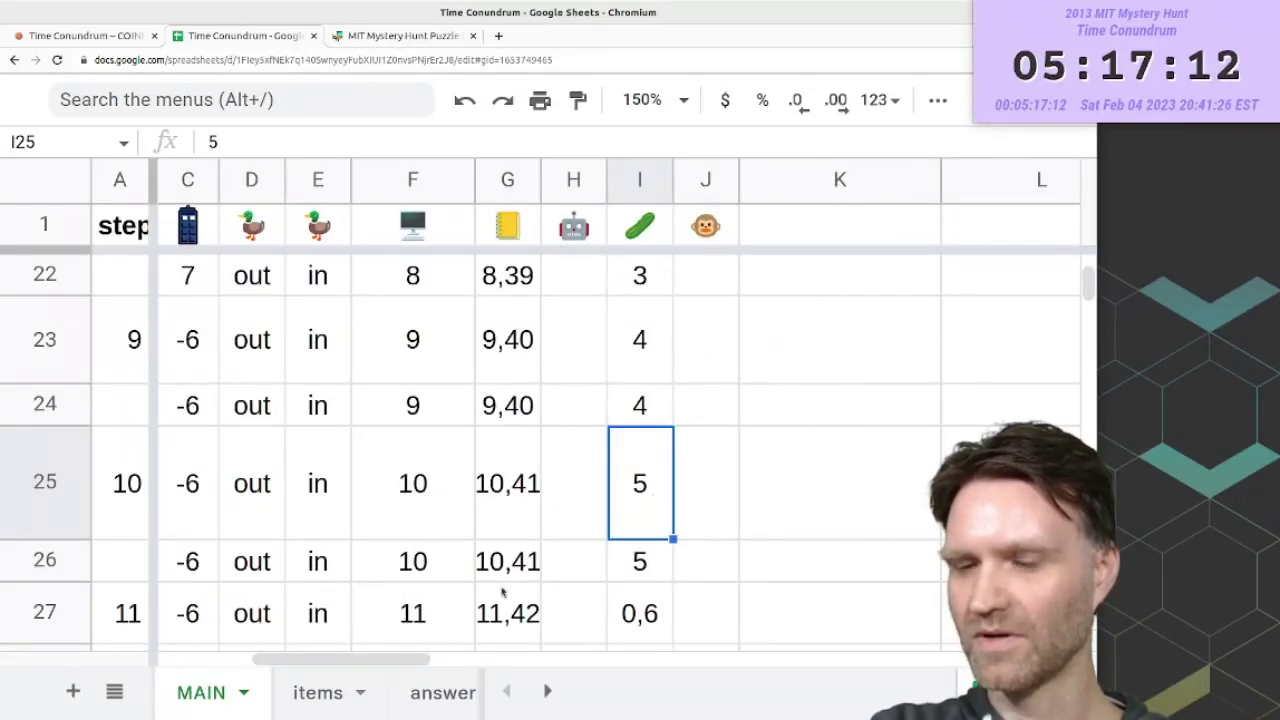
click(187, 483)
ctrl+click(470, 510)
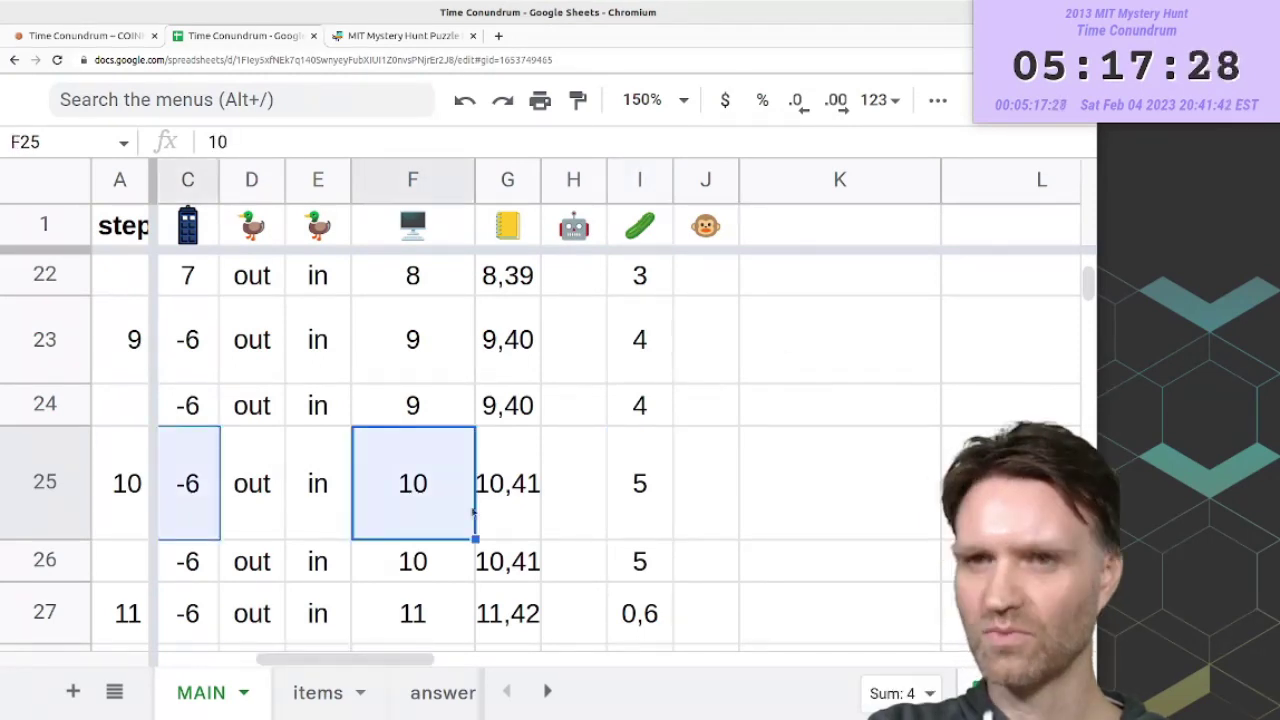
shift+click(515, 503)
ctrl+click(634, 505)
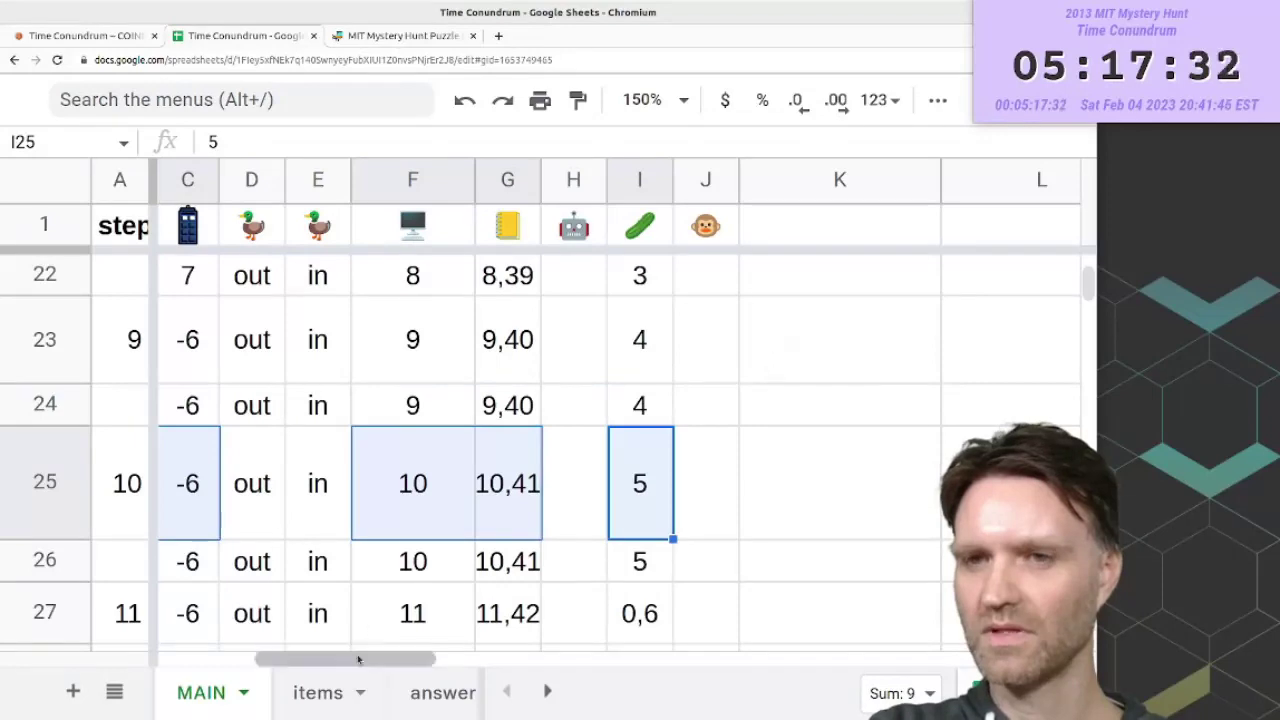
drag(358, 659, 282, 659)
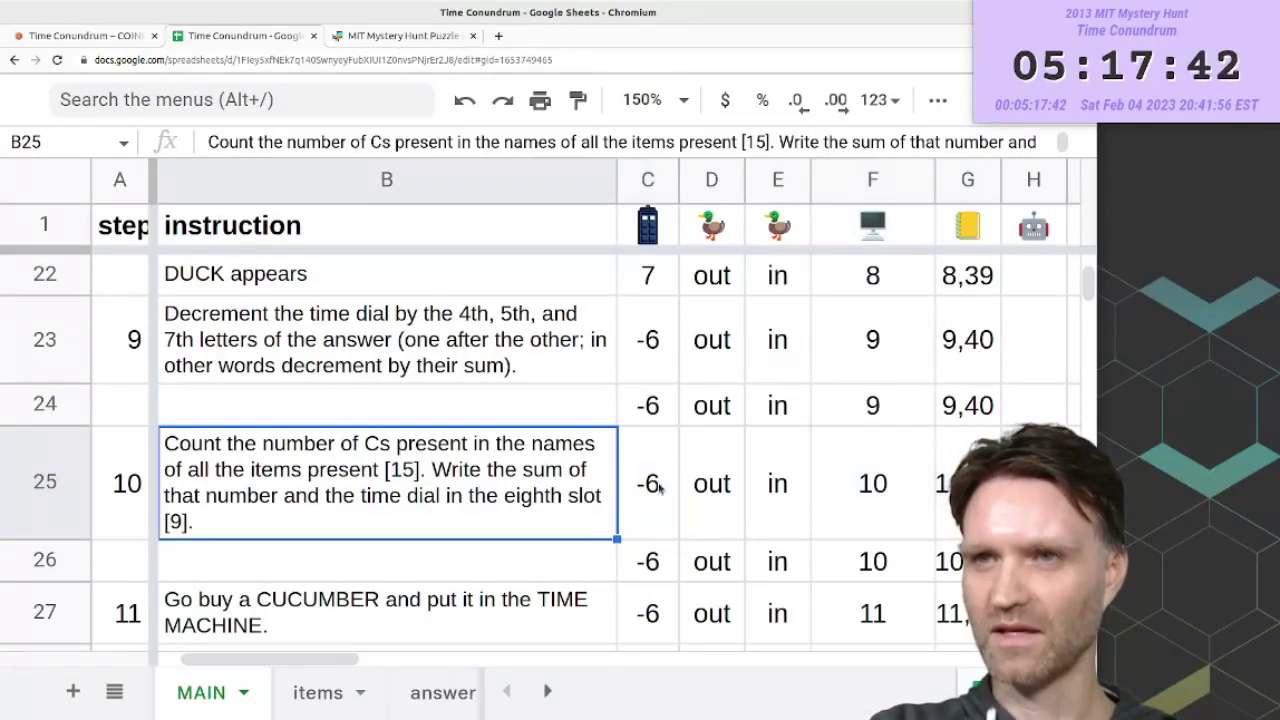
- Add "8" before the duck symbol in the second DUCK column's header and check its entries through step 11
click(722, 495)
click(765, 498)
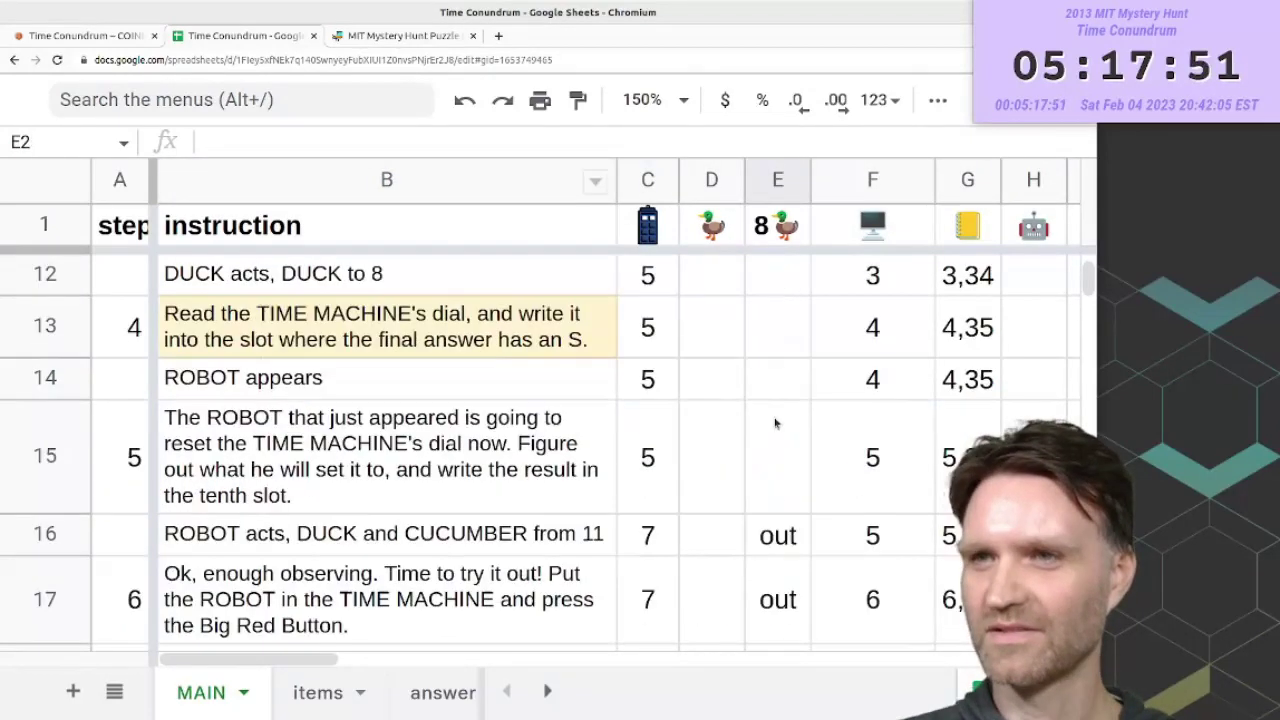
scroll(775, 424, down, 5)
scroll(778, 418, up, 5)
scroll(778, 418, down, 2)
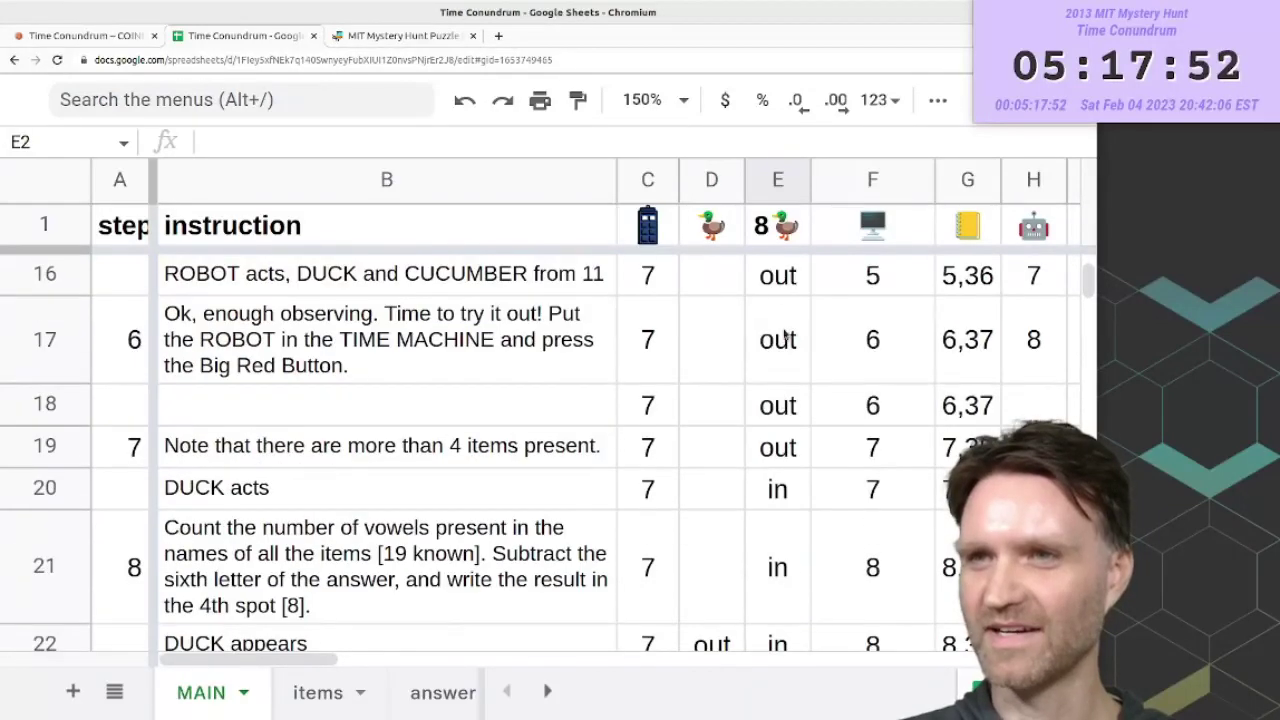
click(783, 290)
scroll(798, 430, down, 1)
scroll(798, 435, up, 3)
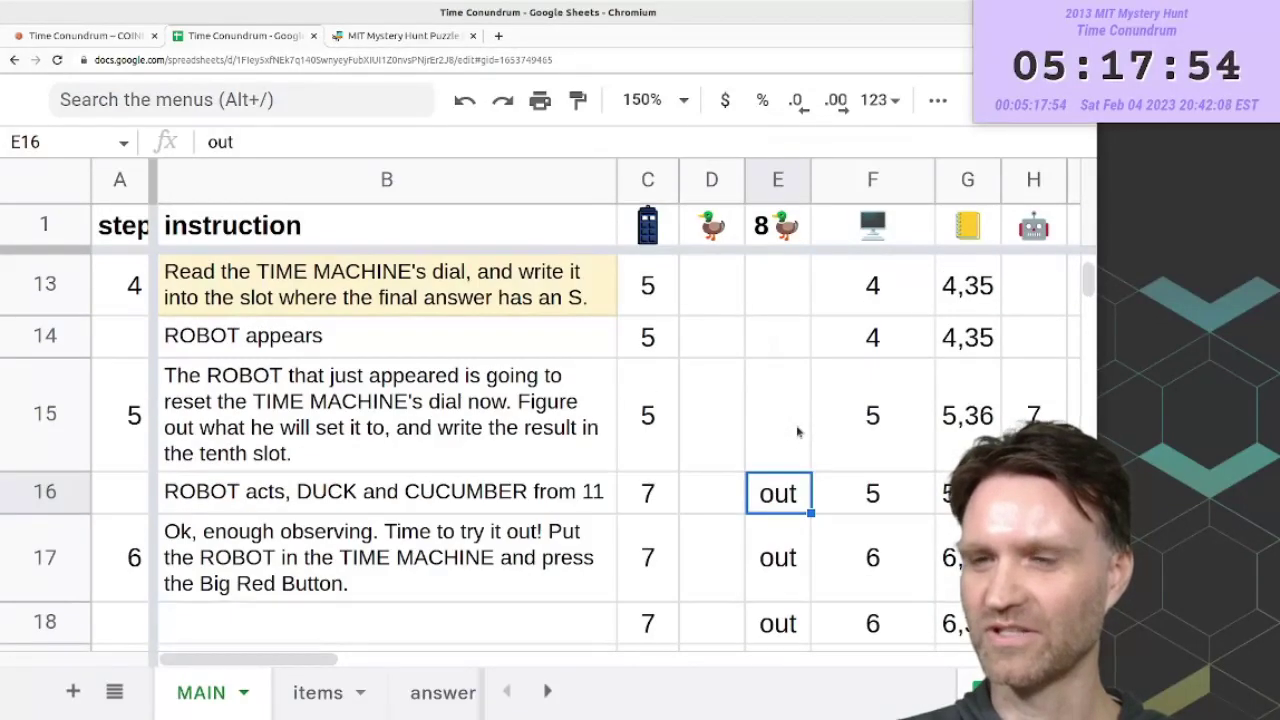
scroll(797, 441, down, 6)
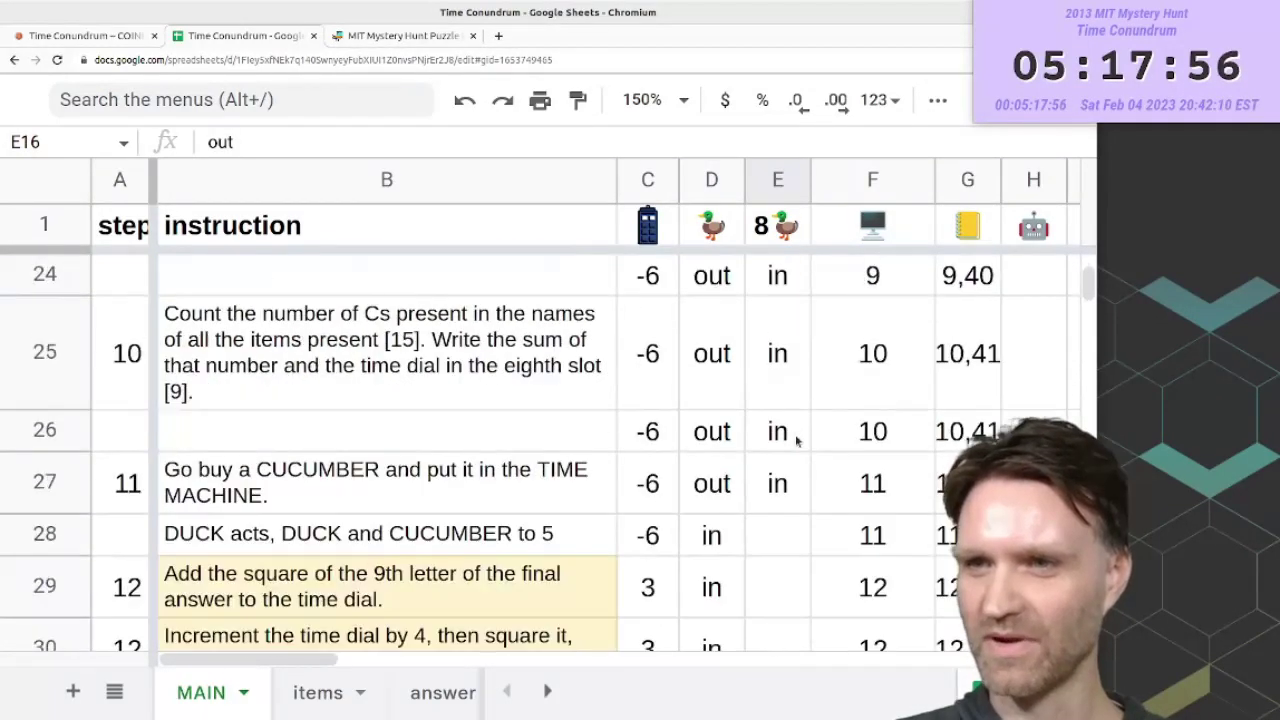
- Replace "[19 known]" with "[27]" as the vowel count in step 8's instruction in B21
scroll(797, 441, up, 2)
scroll(797, 441, up, 3)
click(456, 458)
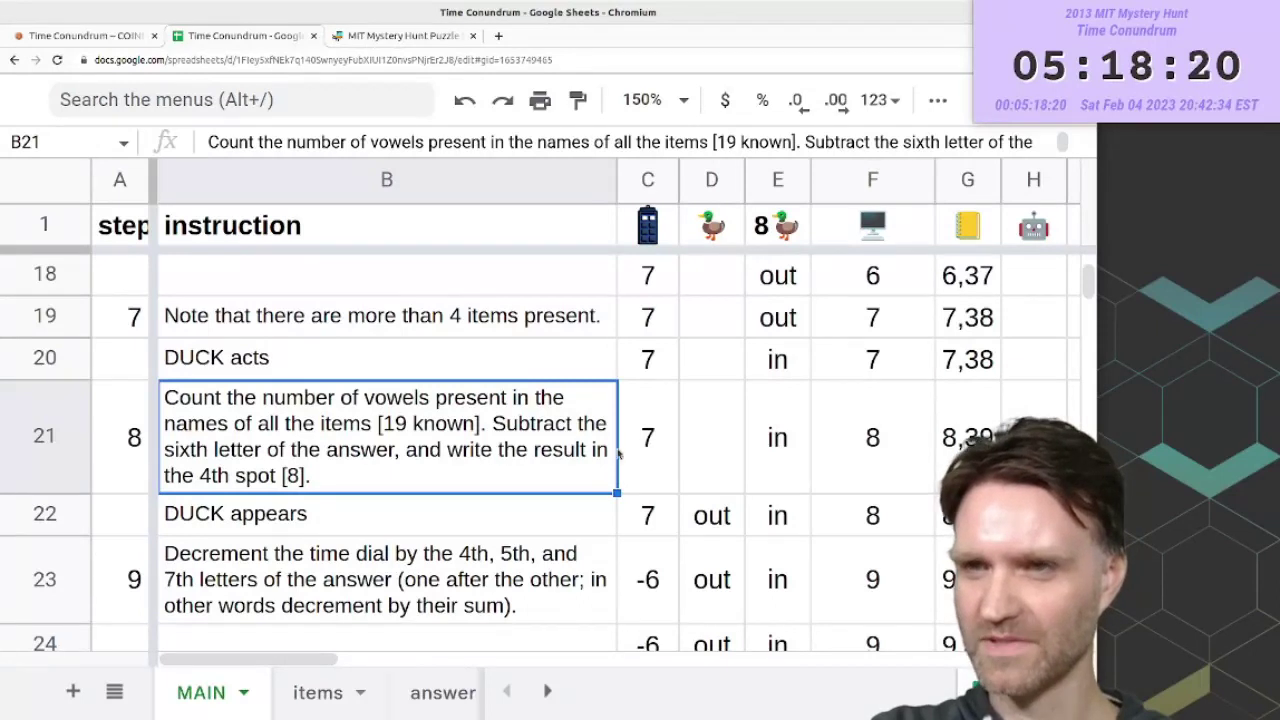
click(795, 445)
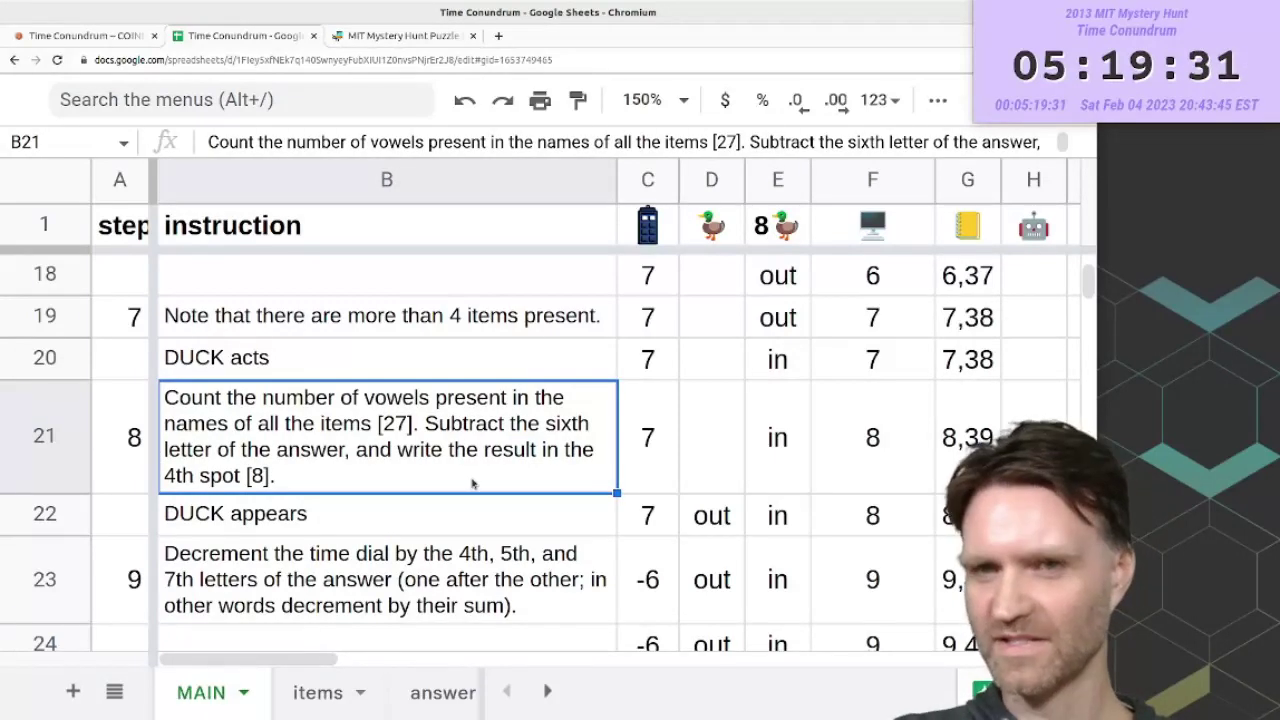
- Set step 8's sixth-letter clue in D16 of the answer sheet to 19
click(440, 692)
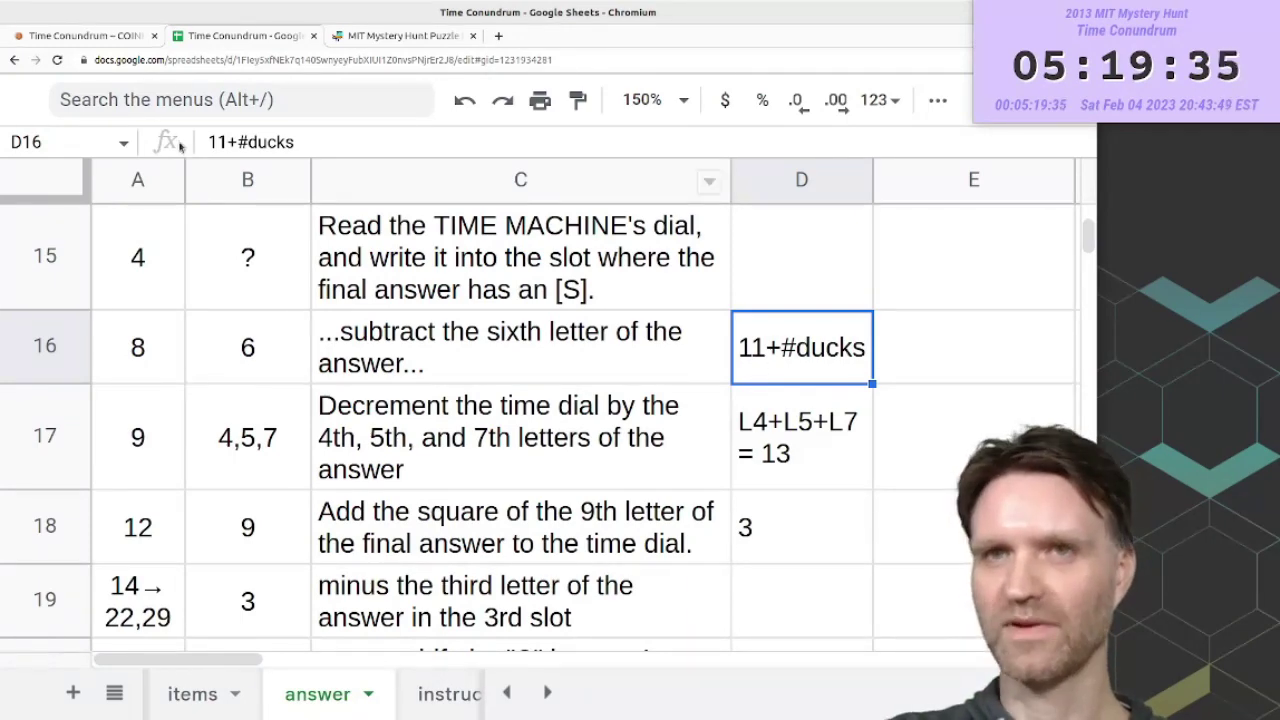
triple_click(220, 142)
text(1)
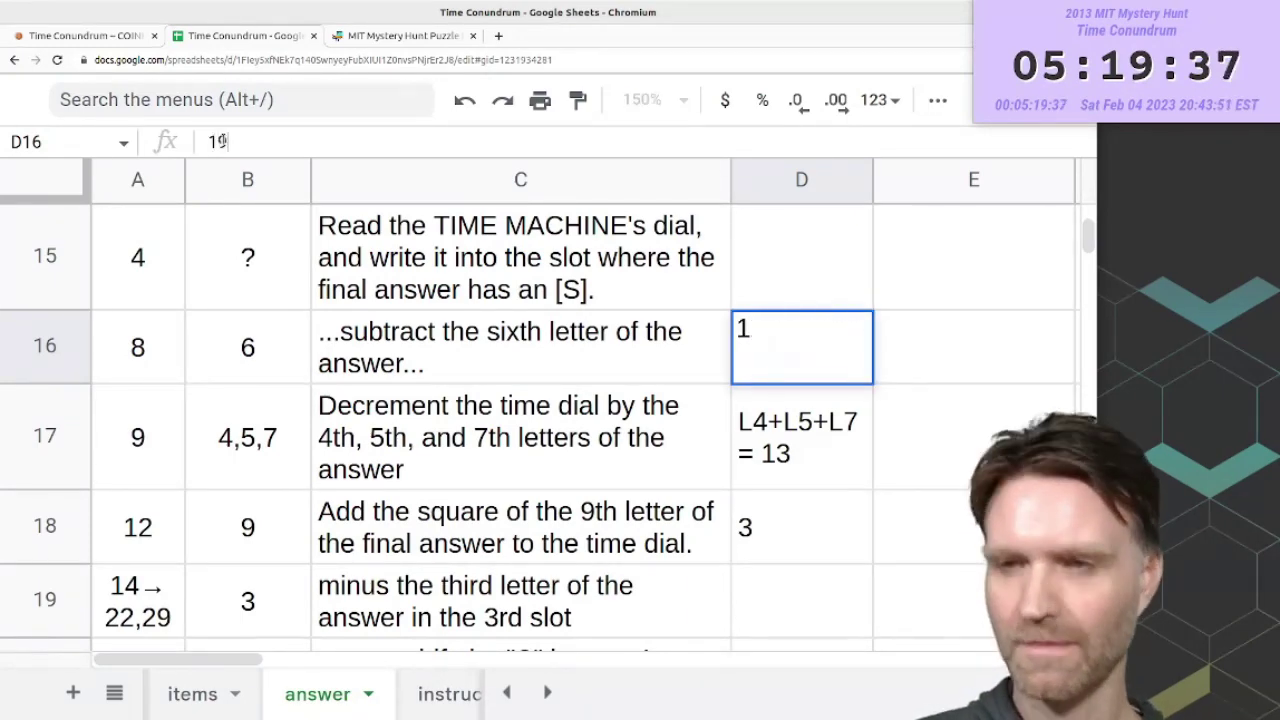
text(9)
key(Return)
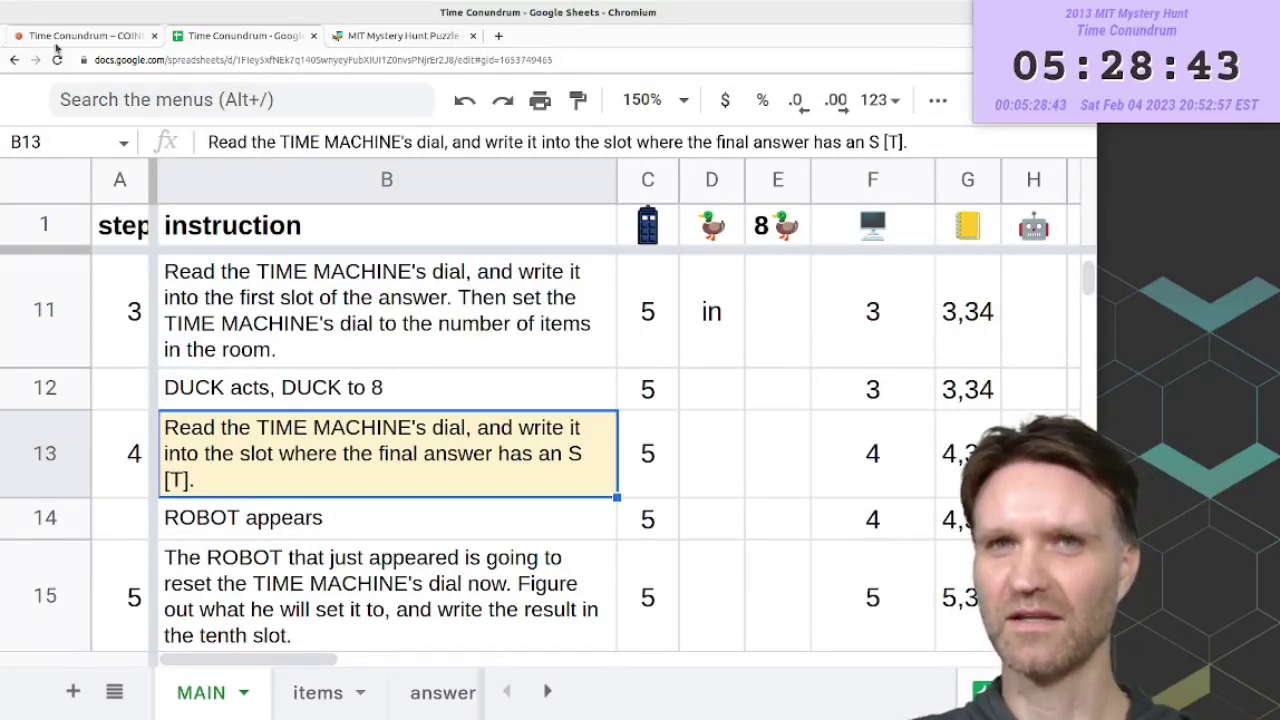
- Reread the puzzle page's introduction on following instructions and keeping a single consistent history, and return to the spreadsheet
click(85, 35)
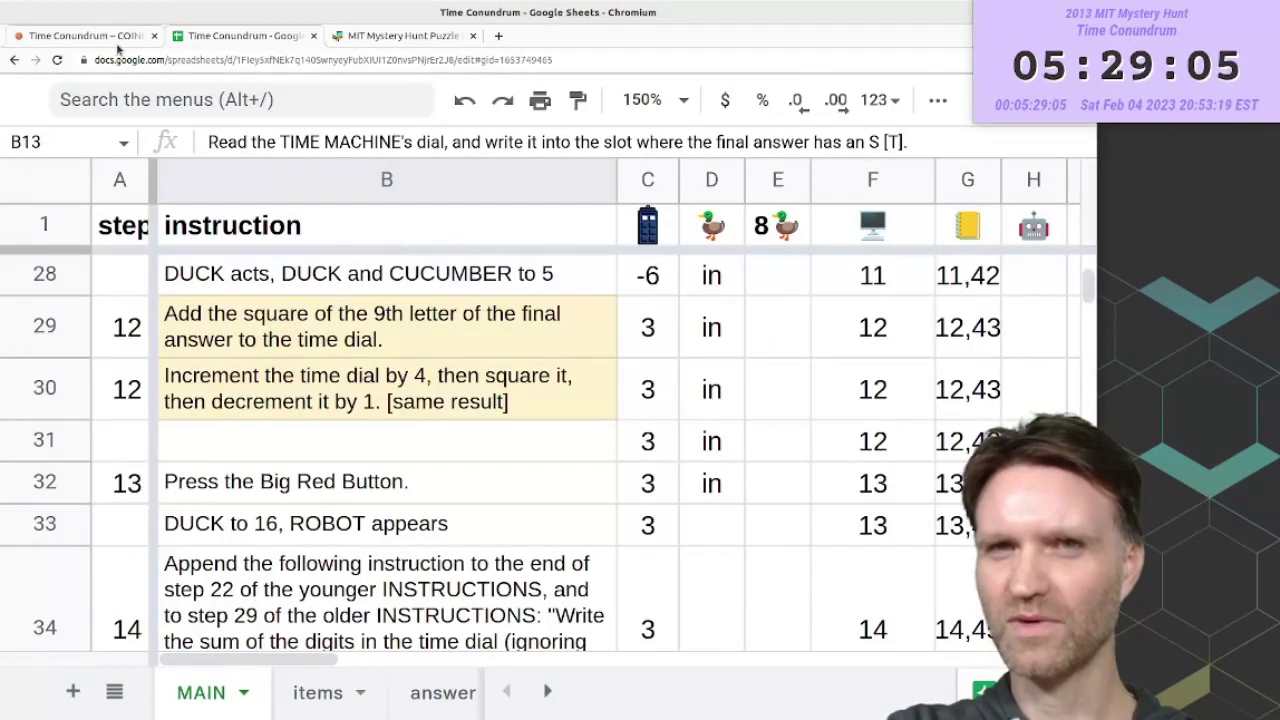
key(ctrl+shift+Tab)
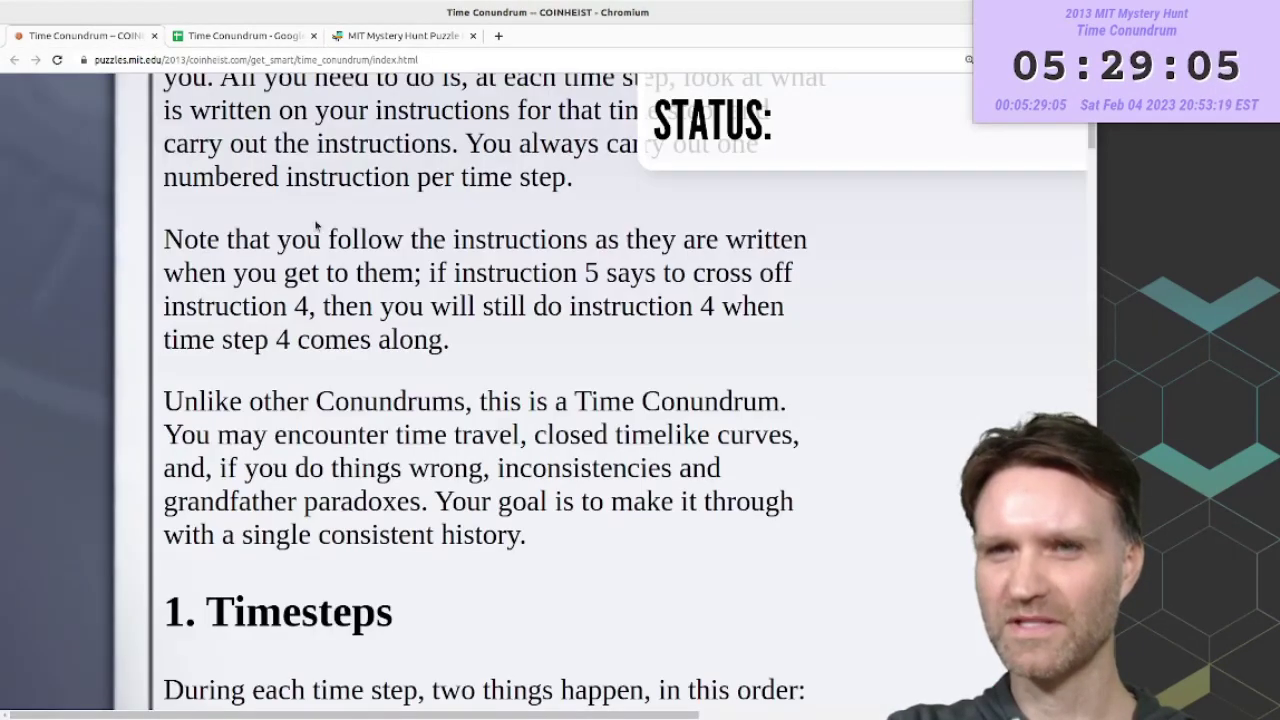
click(234, 37)
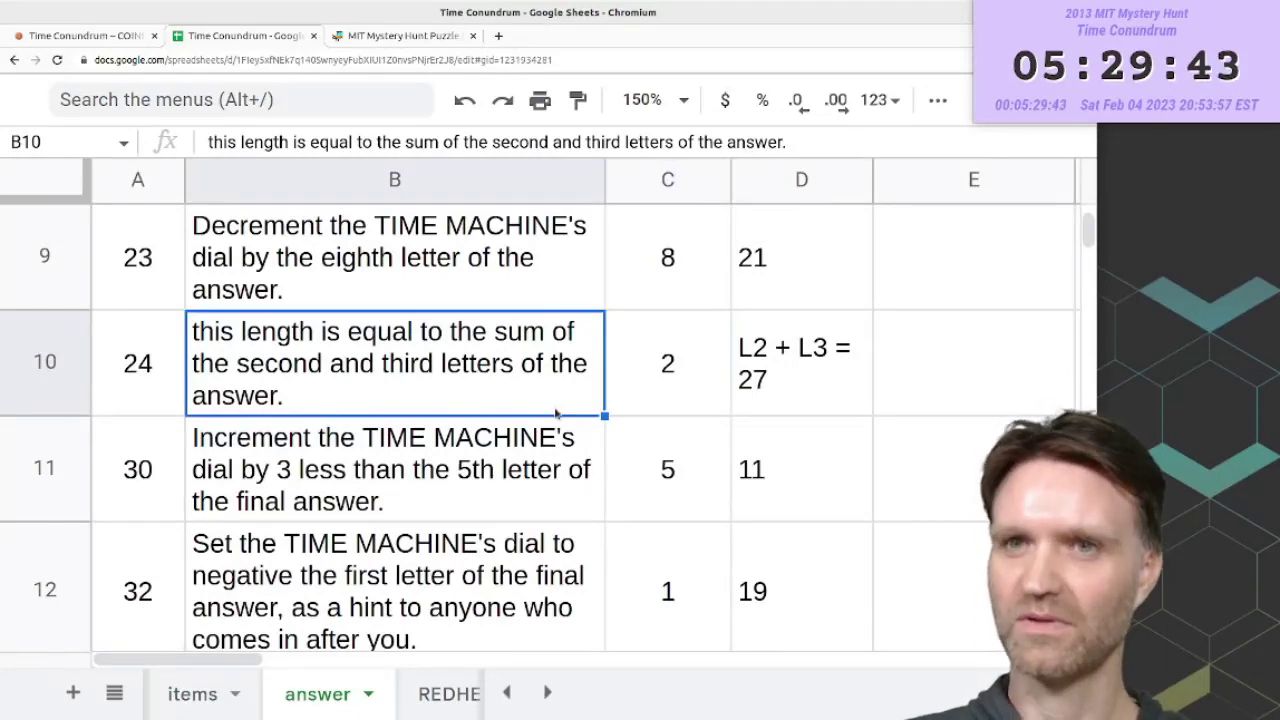
- Change step 24's clue in row 10 of the answer sheet to letter position 3 with a value of 7
click(757, 376)
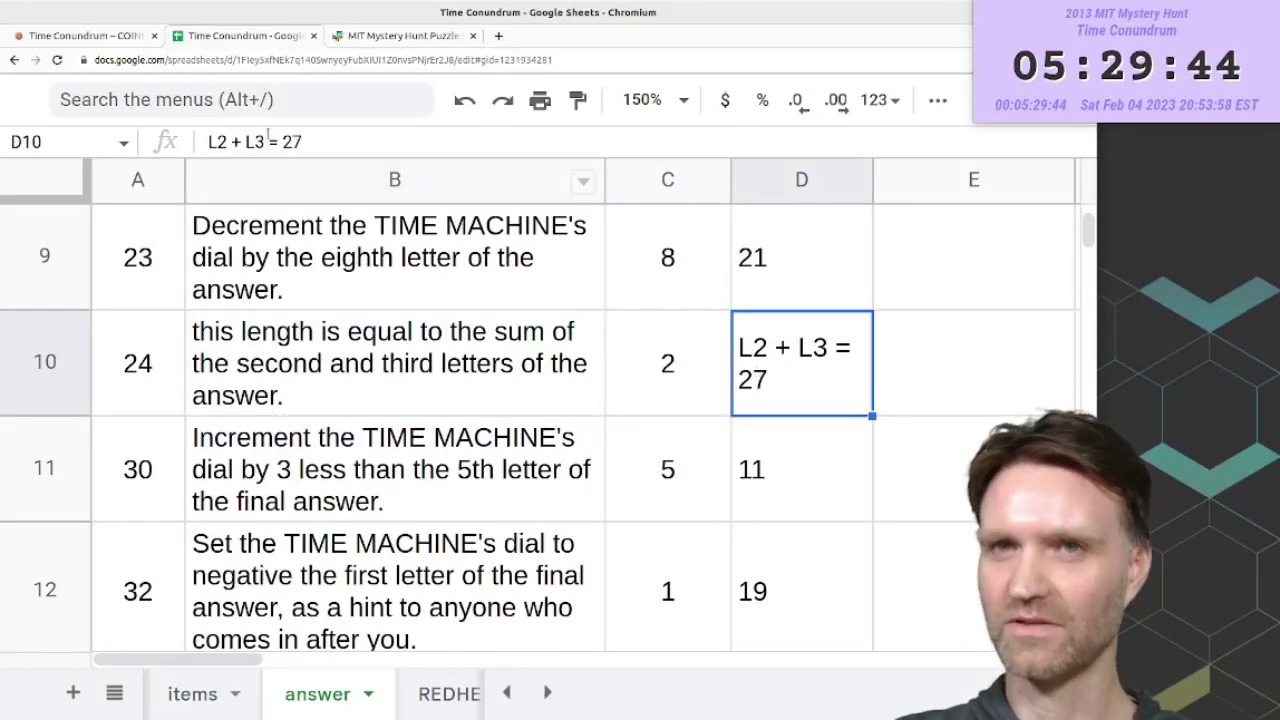
click(668, 385)
text(3)
key(Tab)
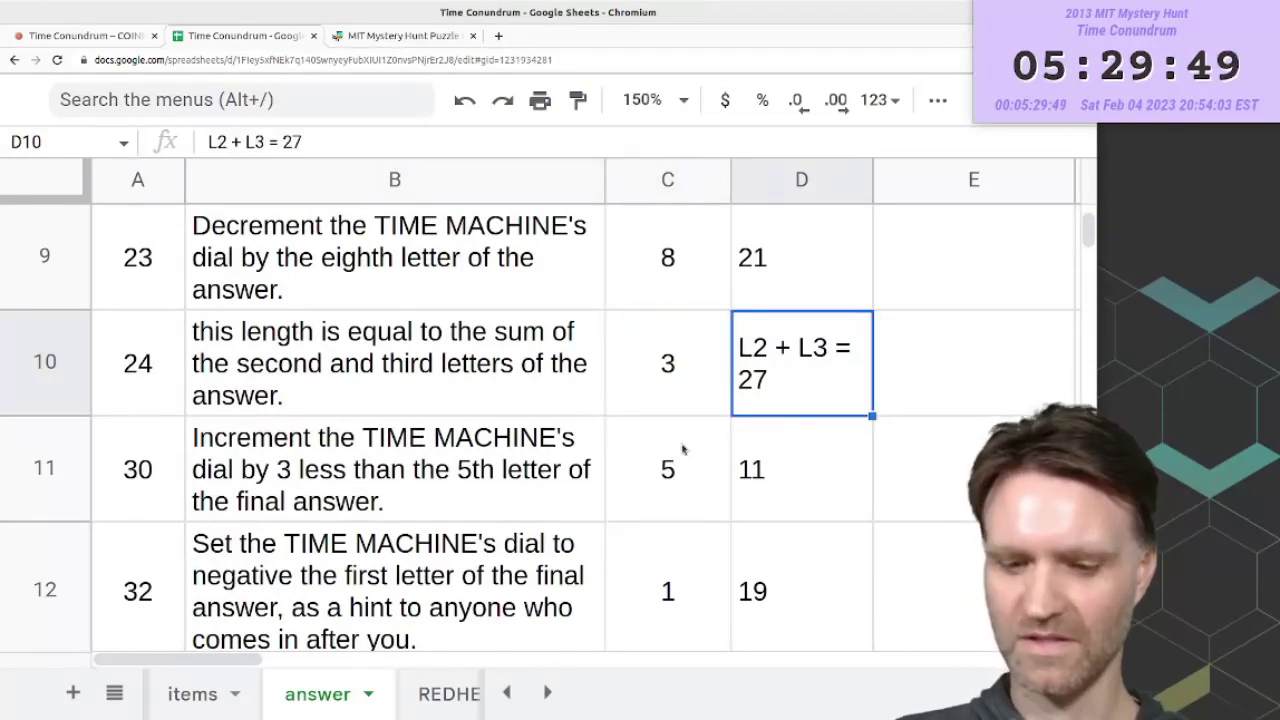
text(7)
key(Return)
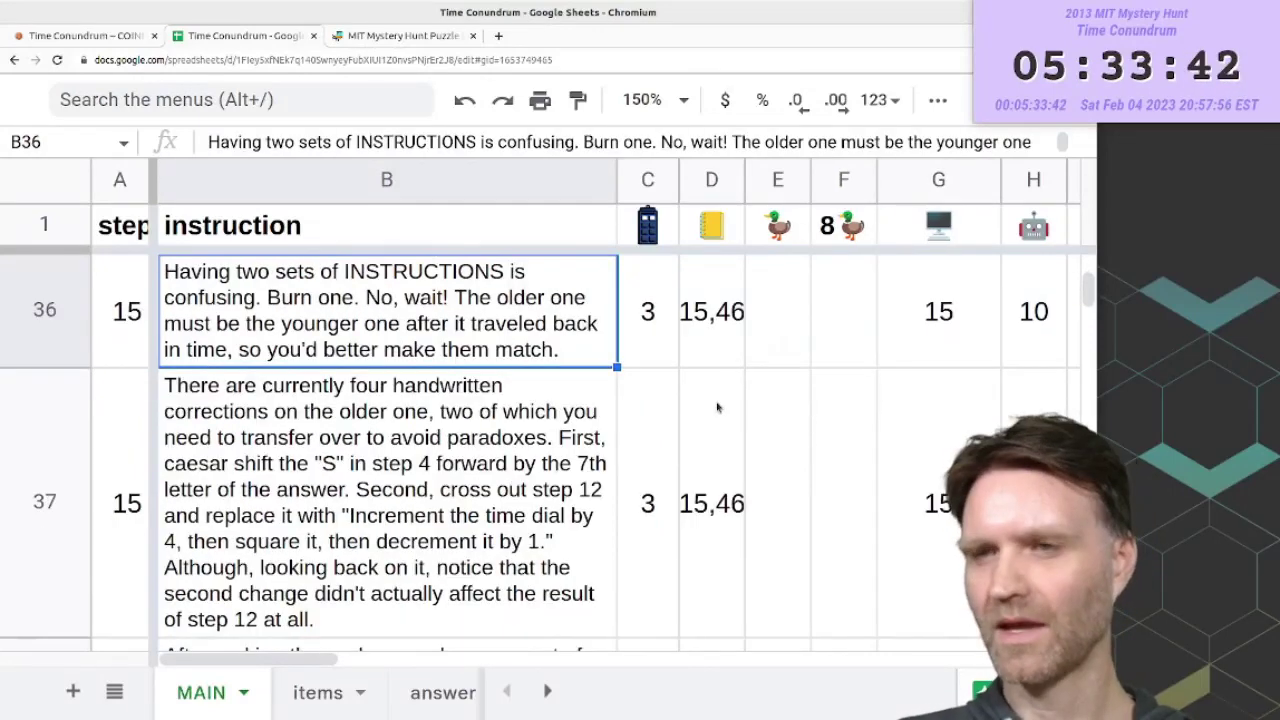
- Check step 15's INSTRUCTIONS ages in column D against its text about burning one set and making them match
click(726, 366)
click(725, 462)
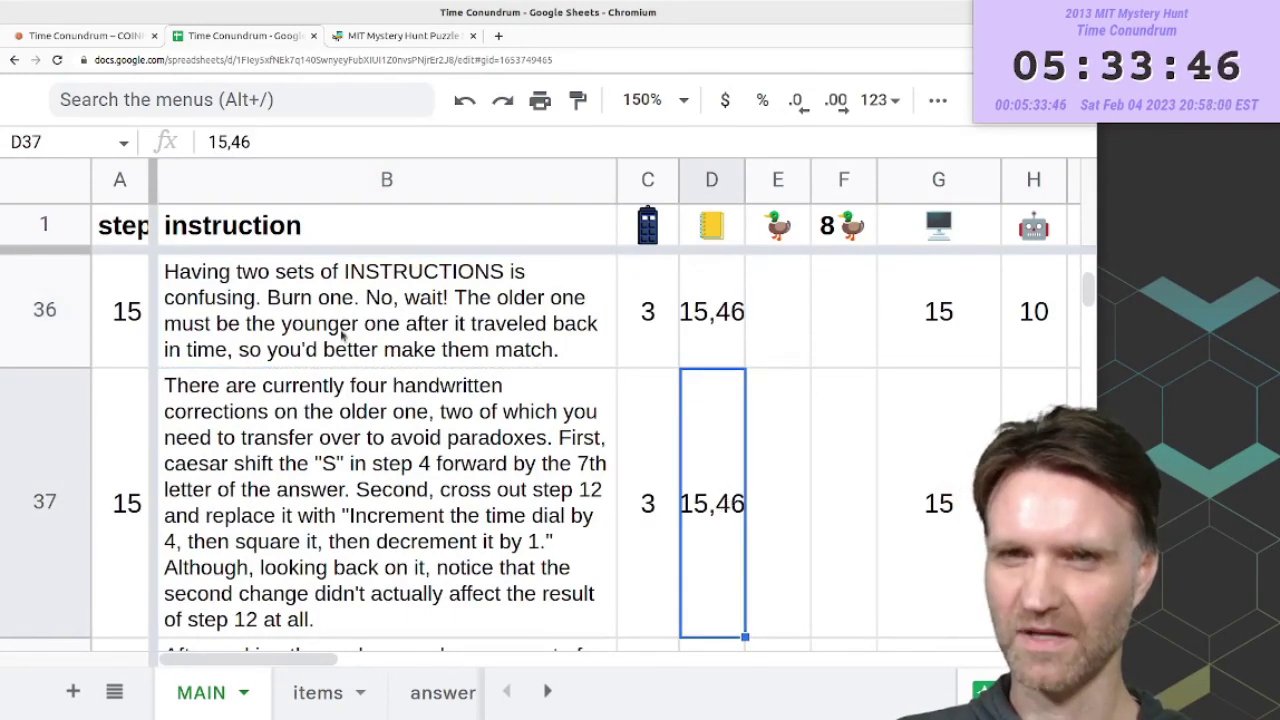
click(316, 354)
click(507, 462)
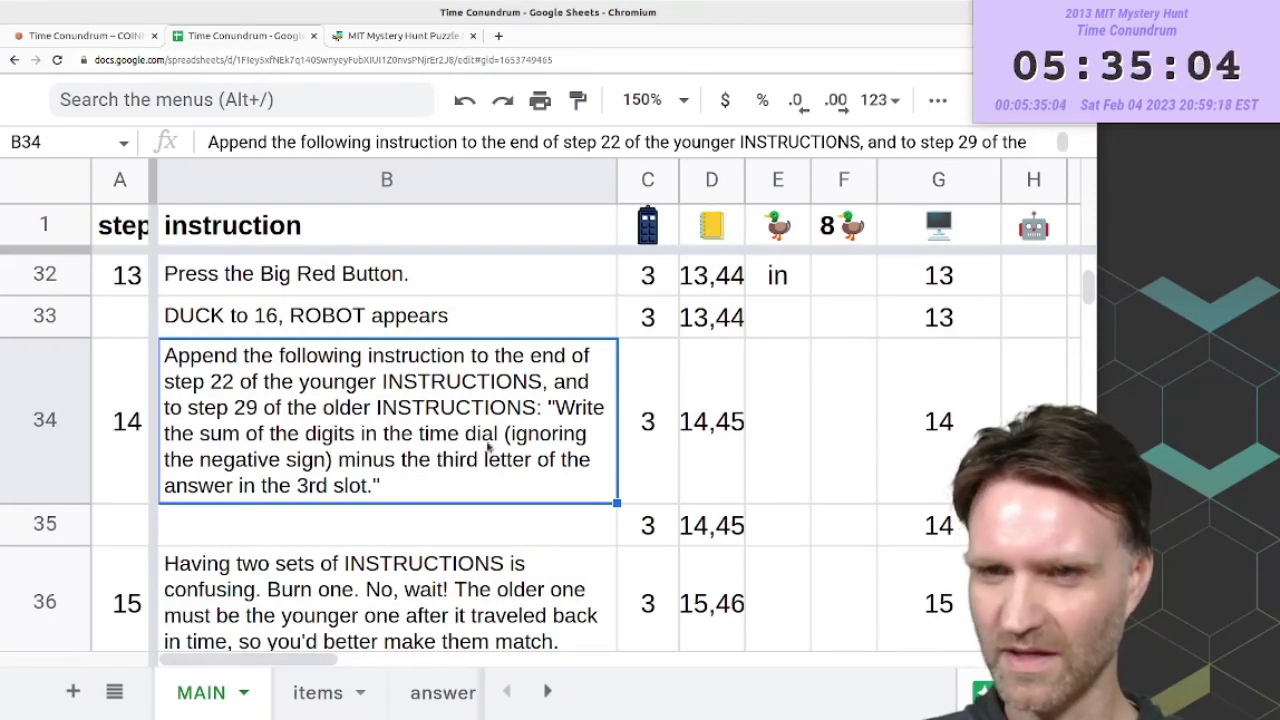
- Compare step 14's third-slot instruction with the TIME MACHINE dials at steps 22 and 29 and the answer sheet's third-letter value in D10
scroll(497, 480, down, 5)
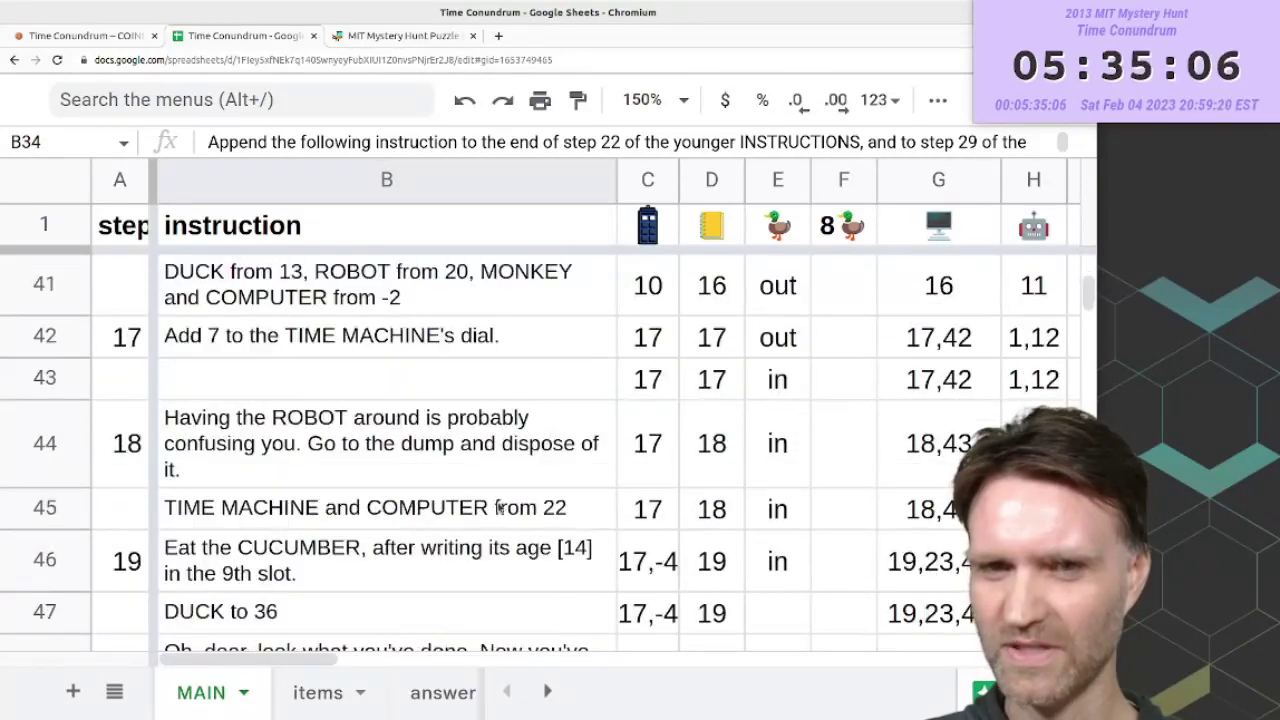
scroll(499, 508, up, 6)
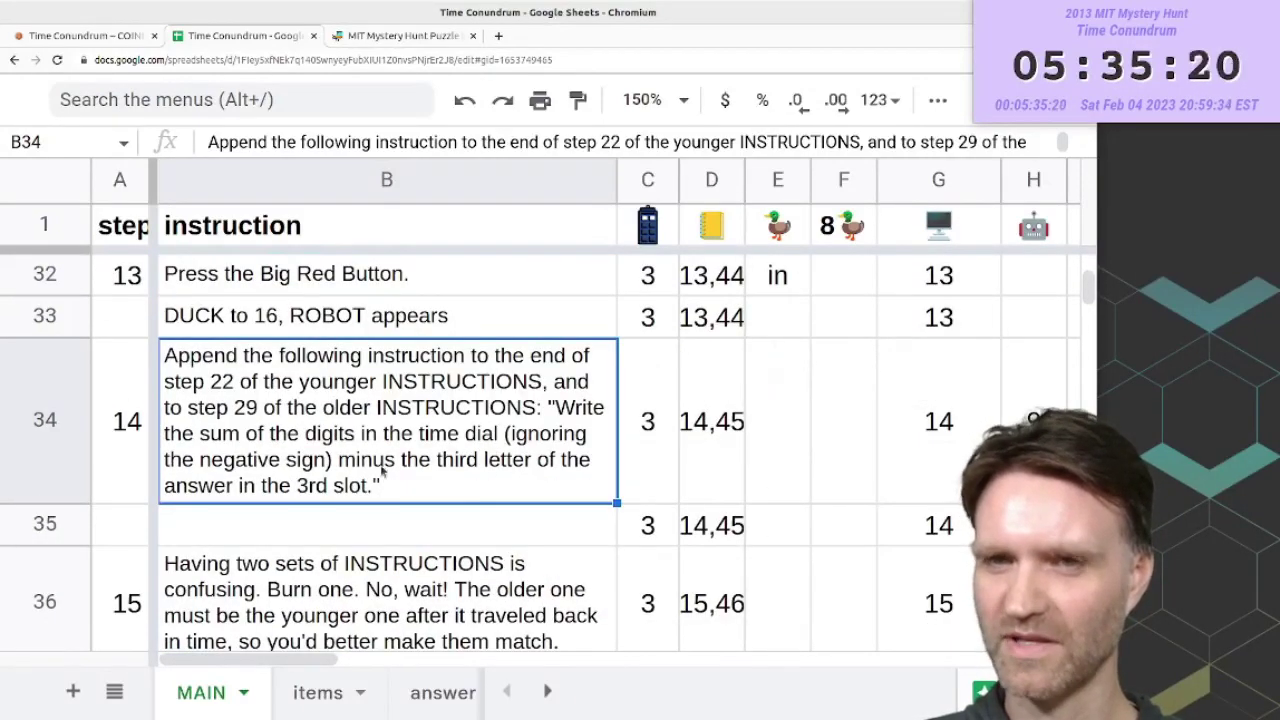
scroll(620, 545, down, 10)
scroll(620, 545, up, 2)
click(622, 540)
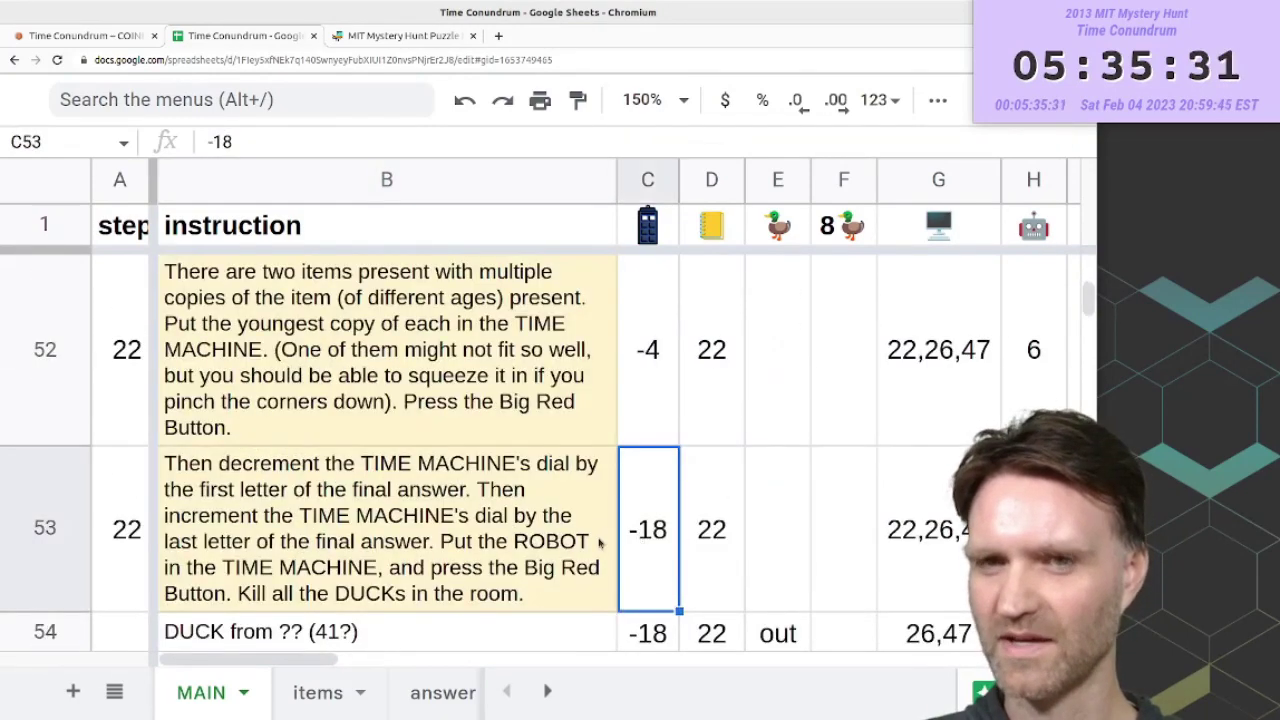
scroll(600, 543, down, 8)
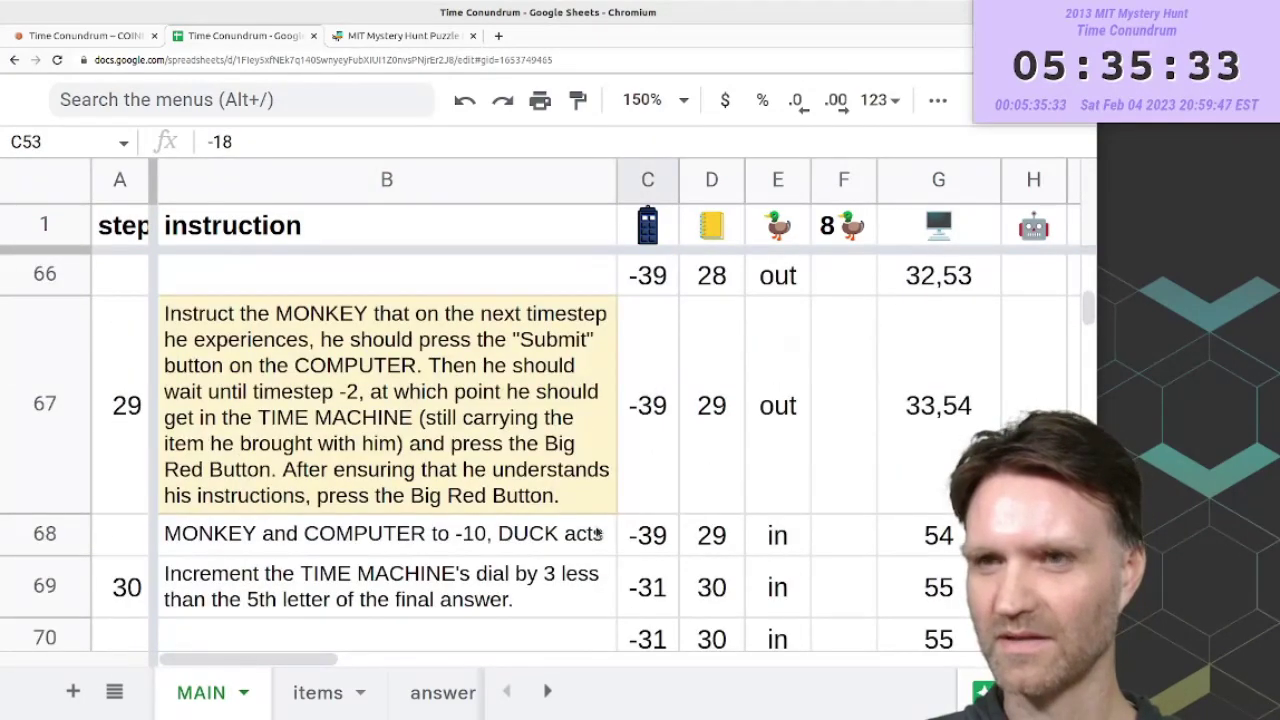
click(640, 466)
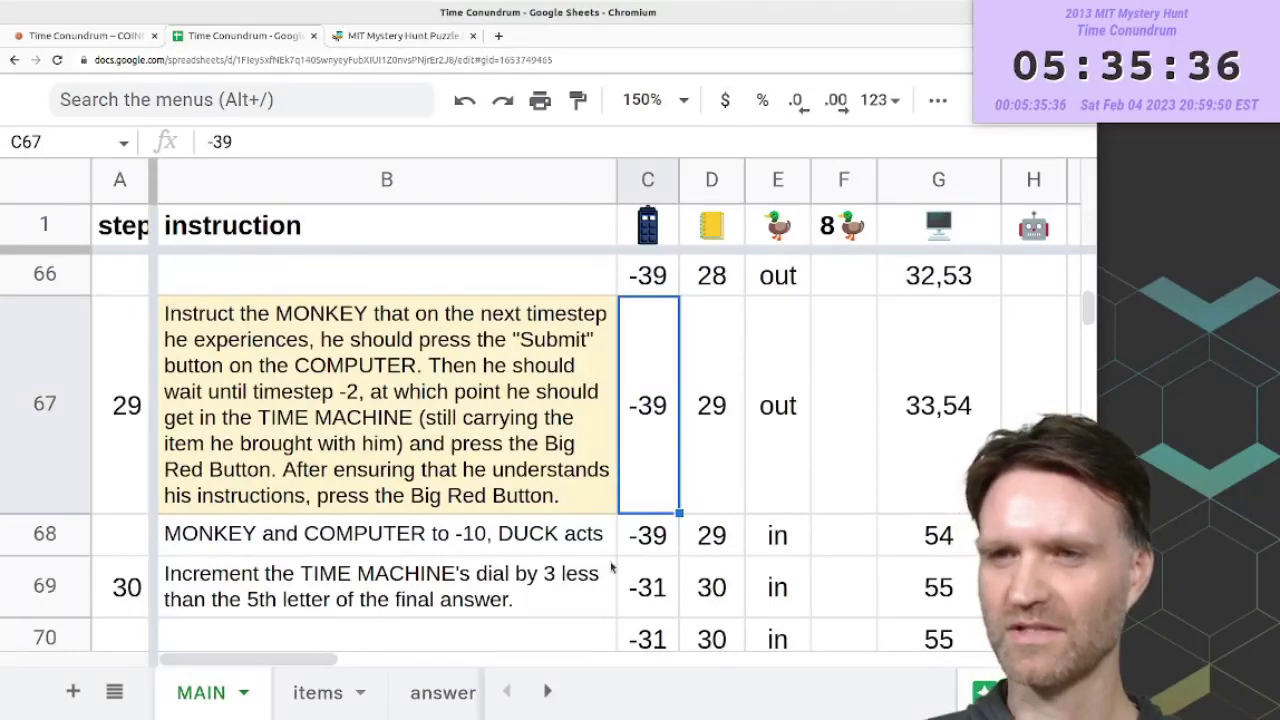
key(ctrl+z)
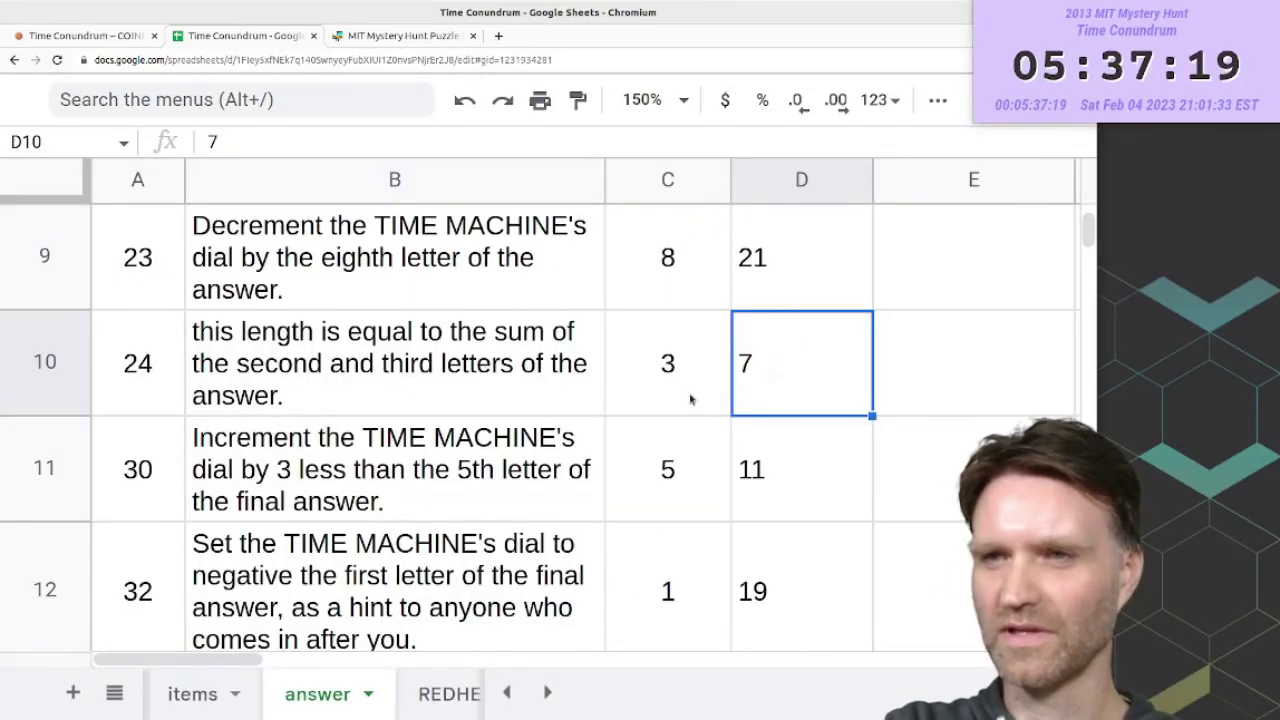
drag(691, 397, 771, 377)
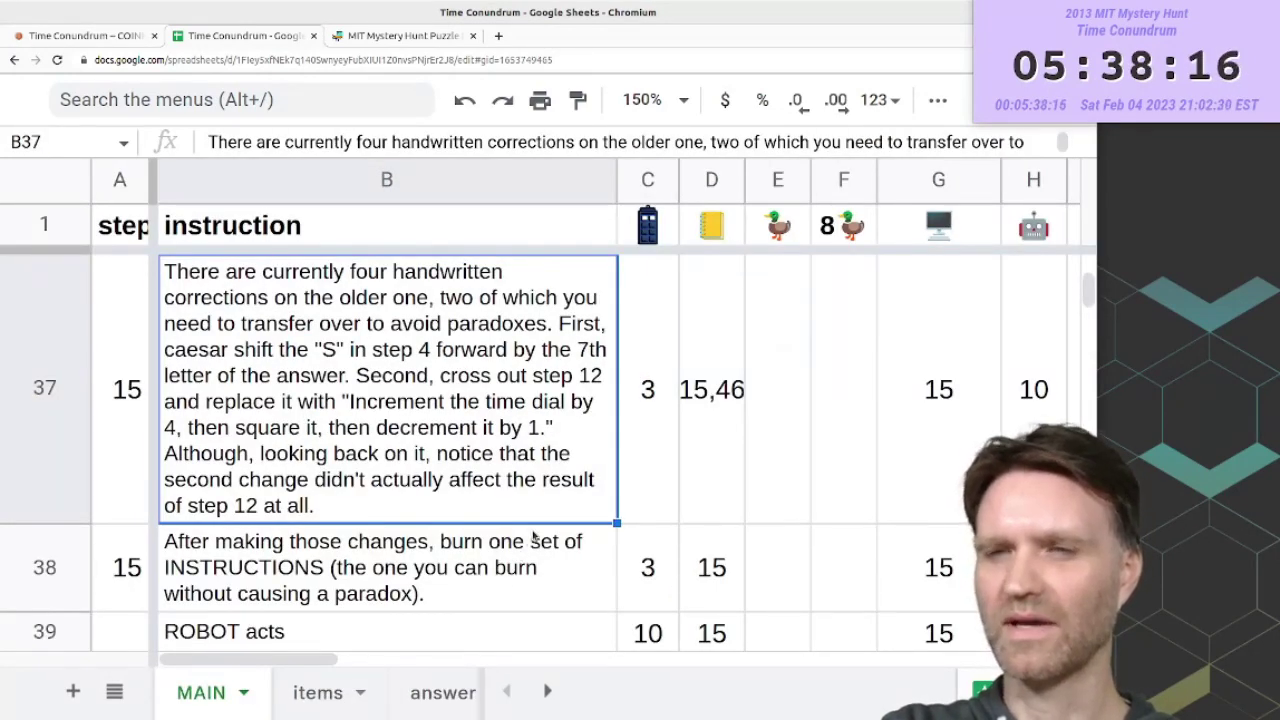
- Reread the INSTRUCTIONS changes required by steps 14 and 15 and check them against step 22's text in the MAIN sheet
scroll(525, 530, up, 5)
click(503, 477)
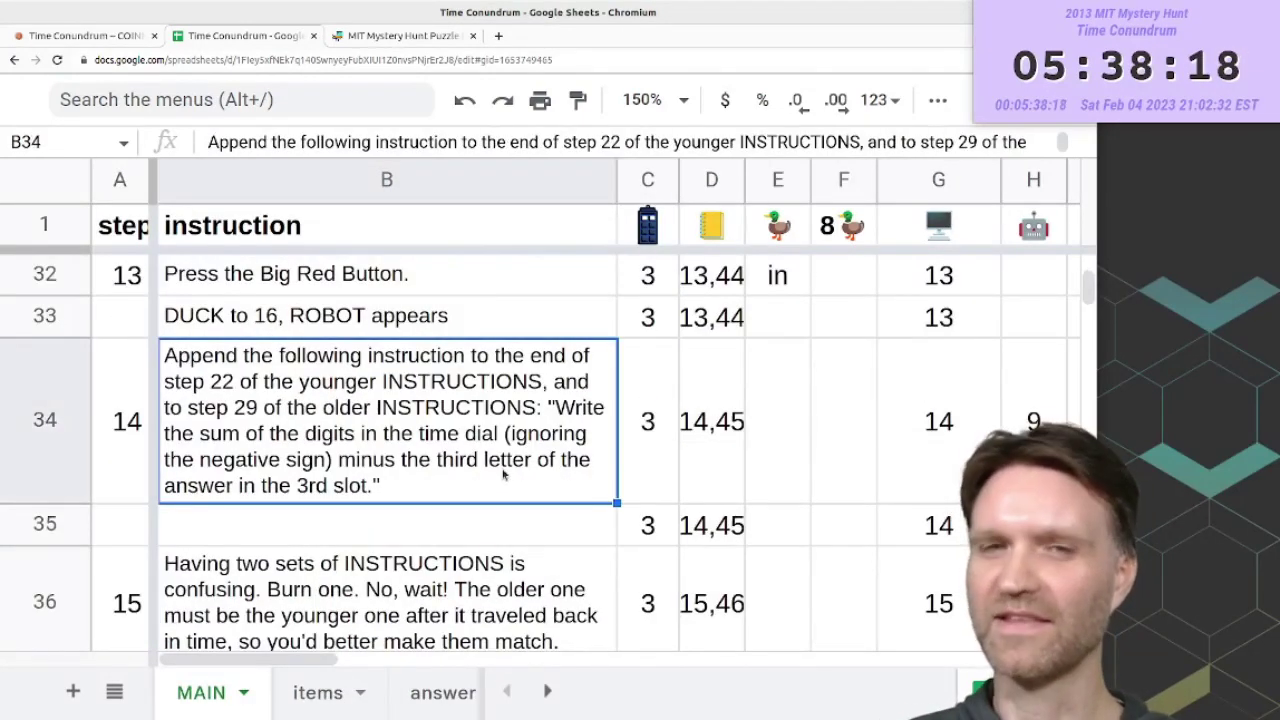
scroll(506, 478, down, 2)
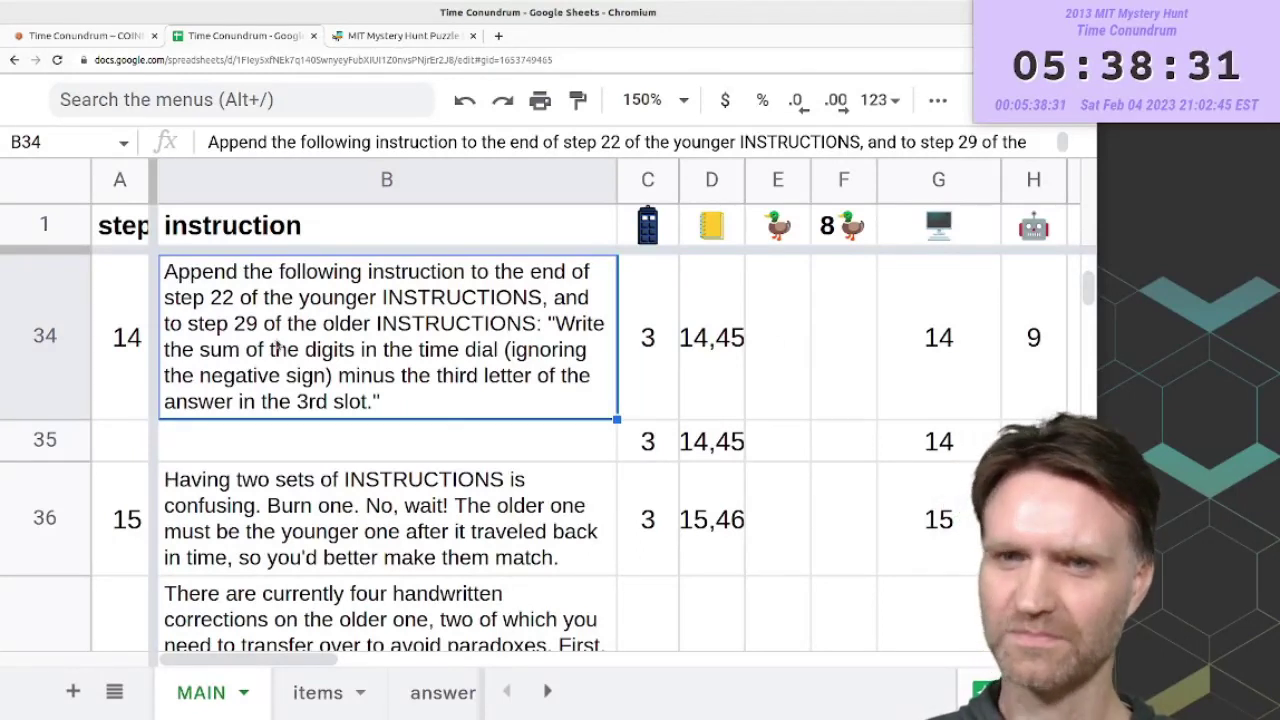
click(381, 551)
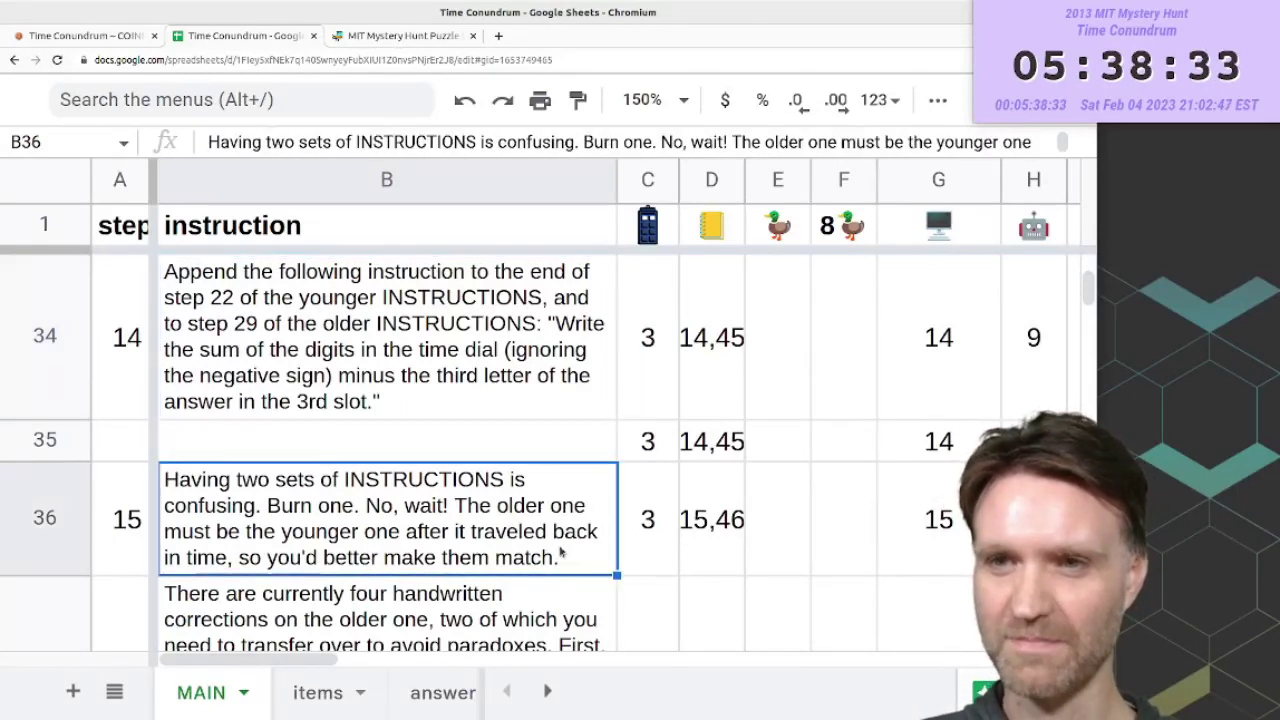
scroll(561, 553, down, 2)
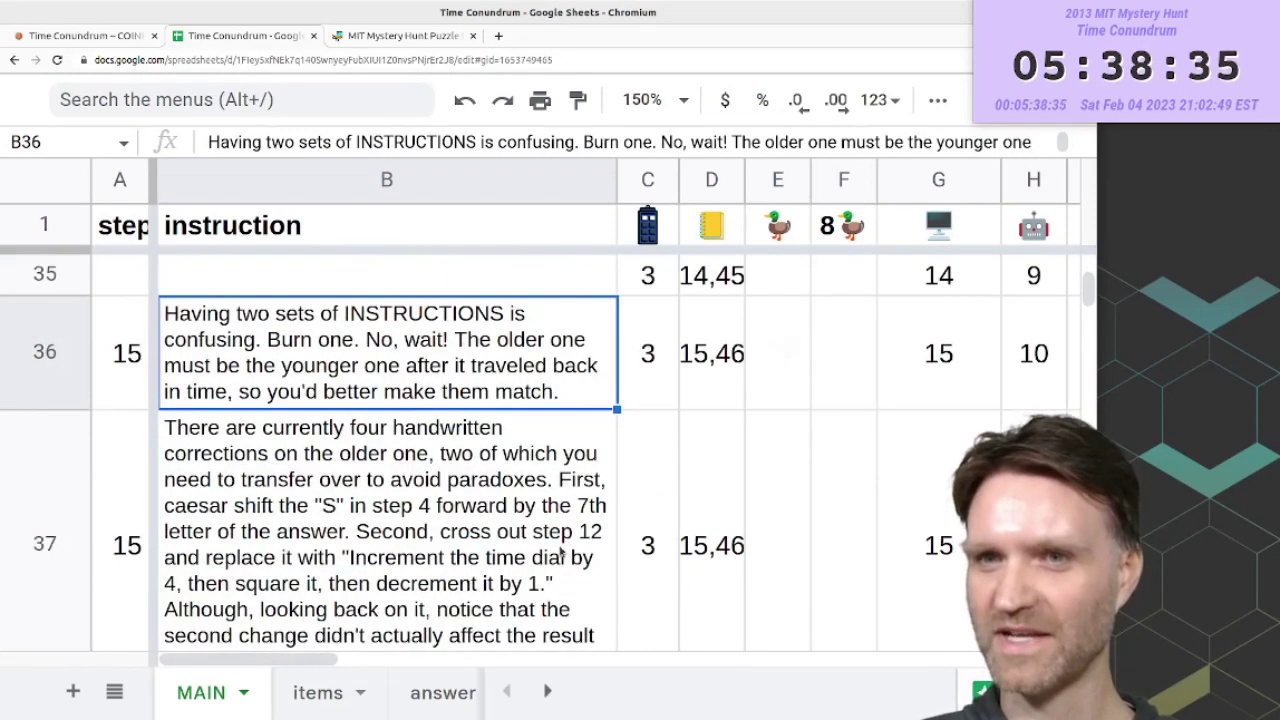
scroll(561, 553, down, 2)
click(474, 445)
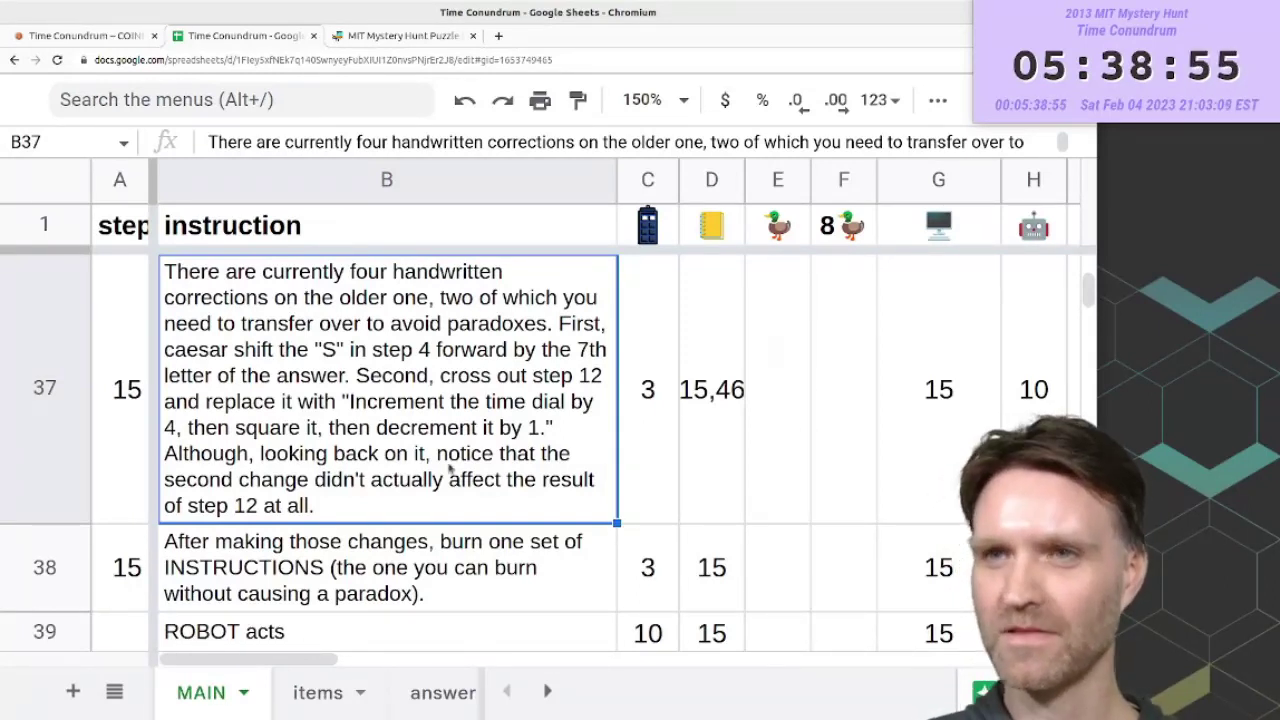
scroll(451, 470, up, 4)
scroll(451, 470, down, 1)
click(431, 400)
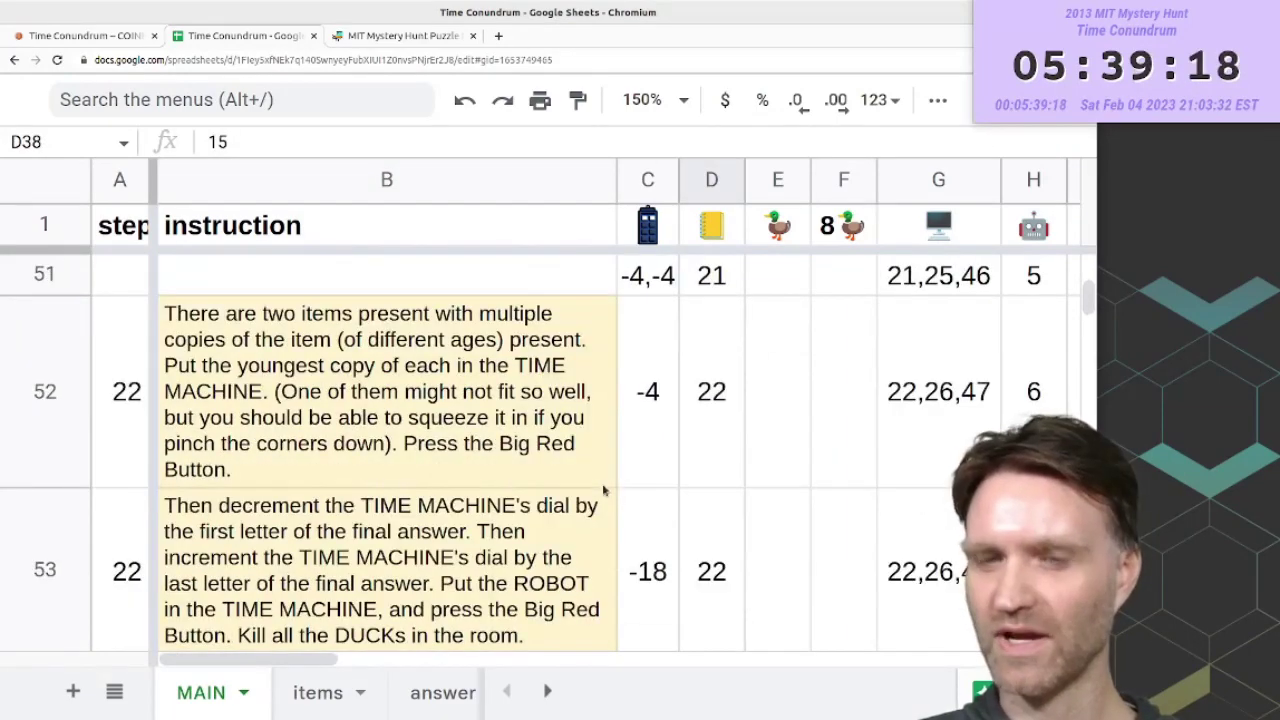
scroll(600, 482, up, 10)
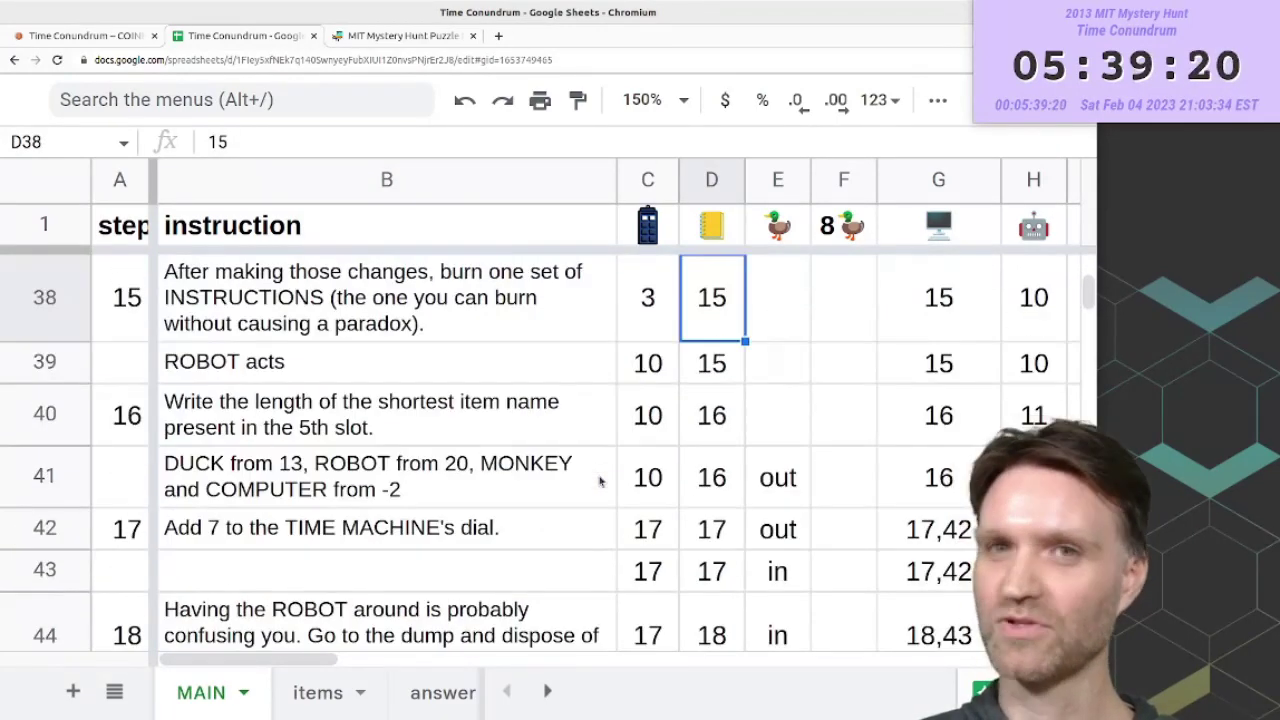
scroll(600, 482, up, 3)
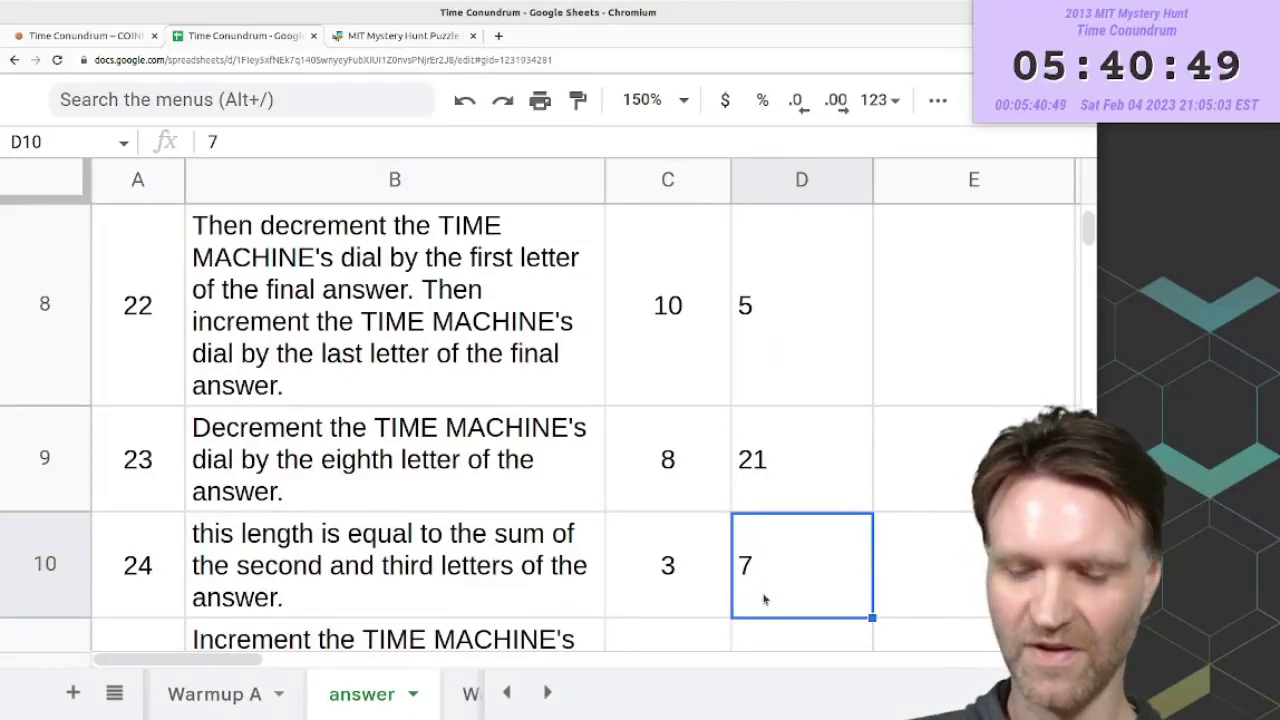
- Try 5 as step 24's third-letter value in D10 of the answer sheet, checking the neighbouring letter values
key(Up)
key(Up)
key(Down)
key(Down)
key(Down)
key(Down)
key(Down)
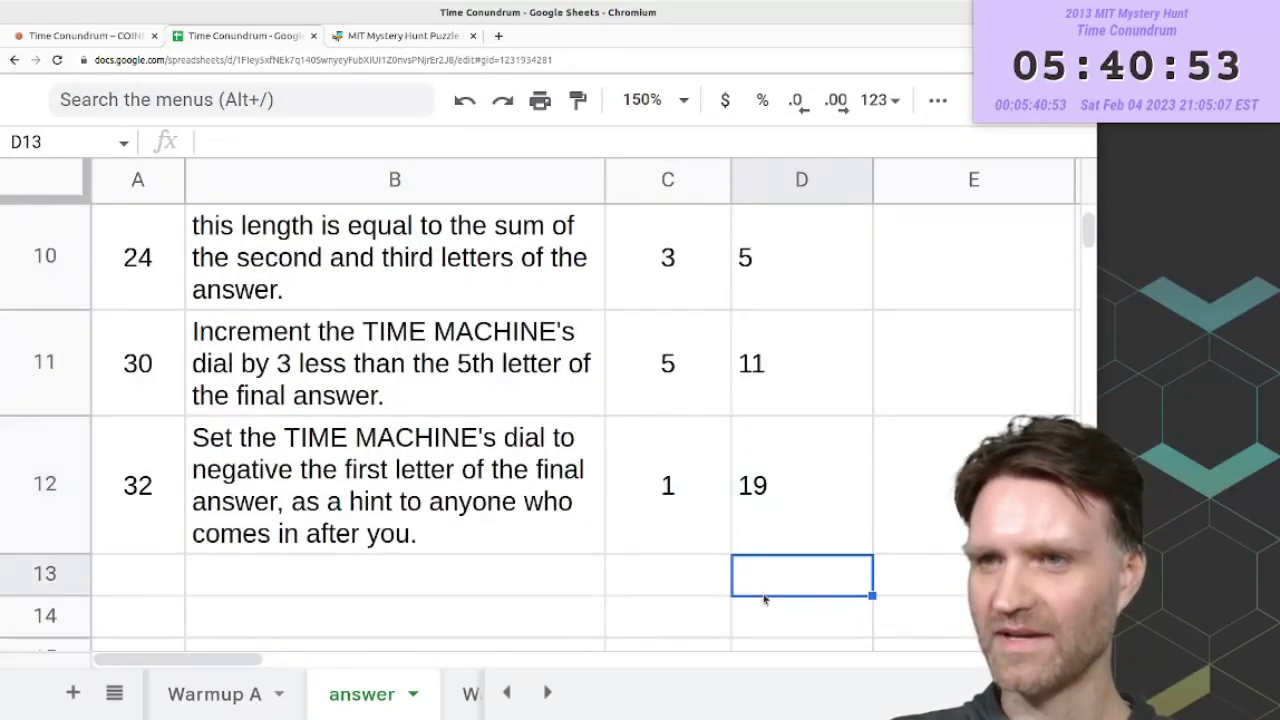
key(Up)
key(Up)
key(Up)
key(Up)
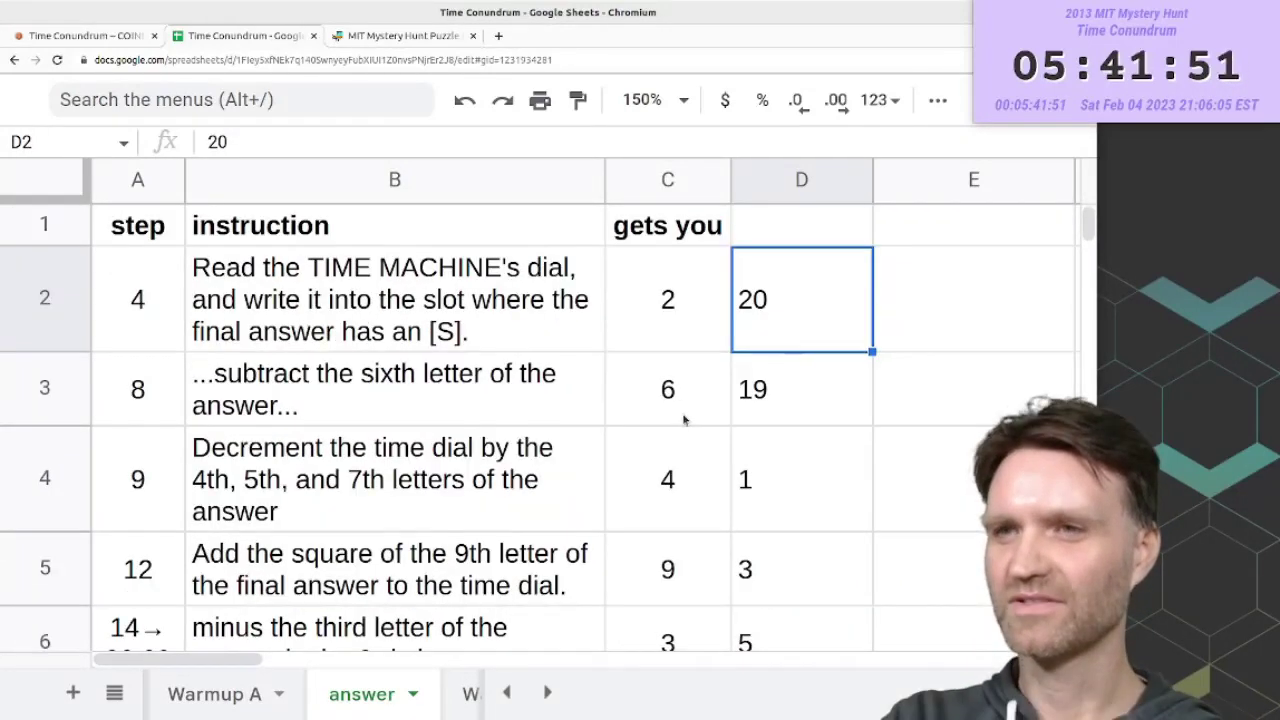
- Review all the letter values in column D of the answer sheet, and narrow that column
scroll(743, 471, down, 5)
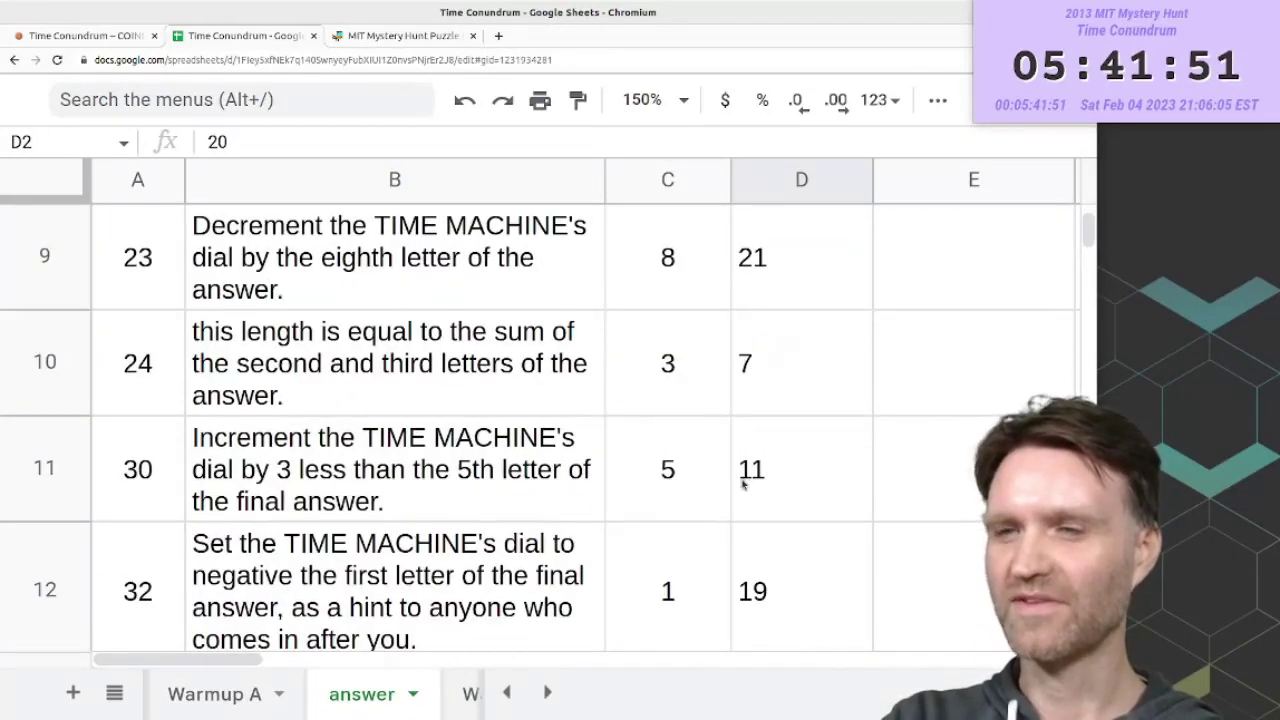
scroll(741, 488, up, 2)
scroll(741, 488, up, 5)
click(778, 416)
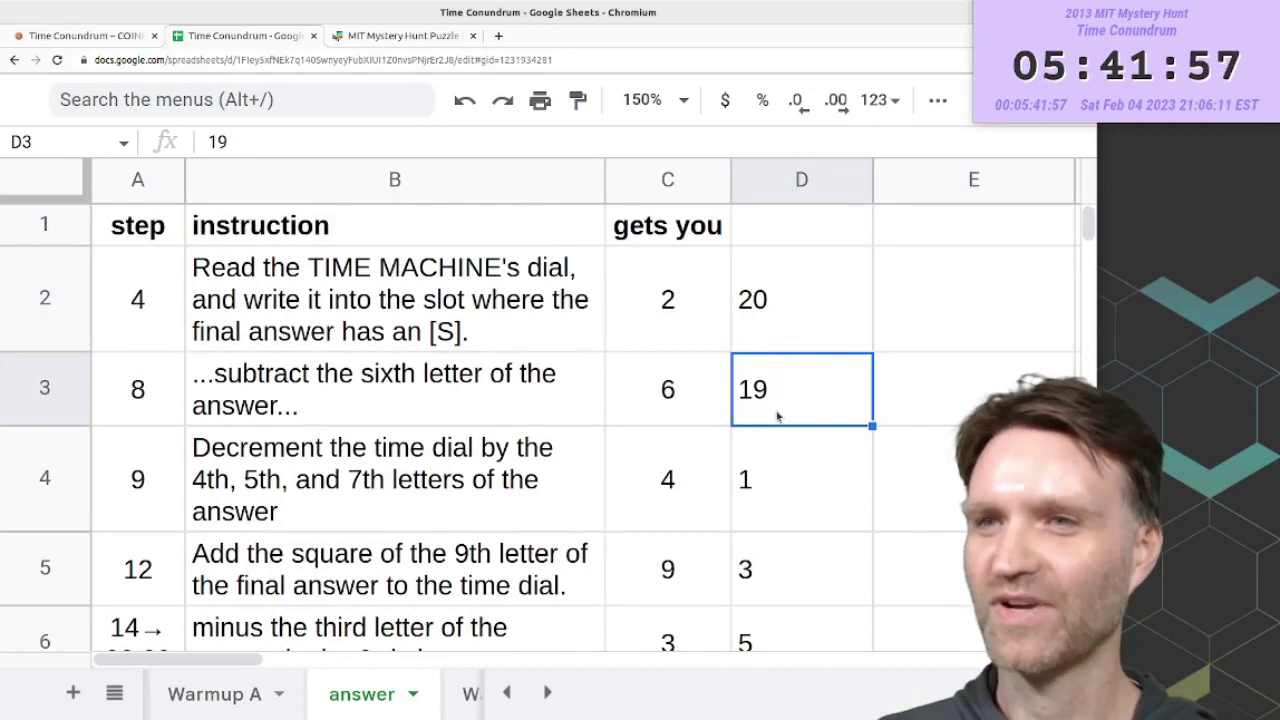
key(Up)
key(Right)
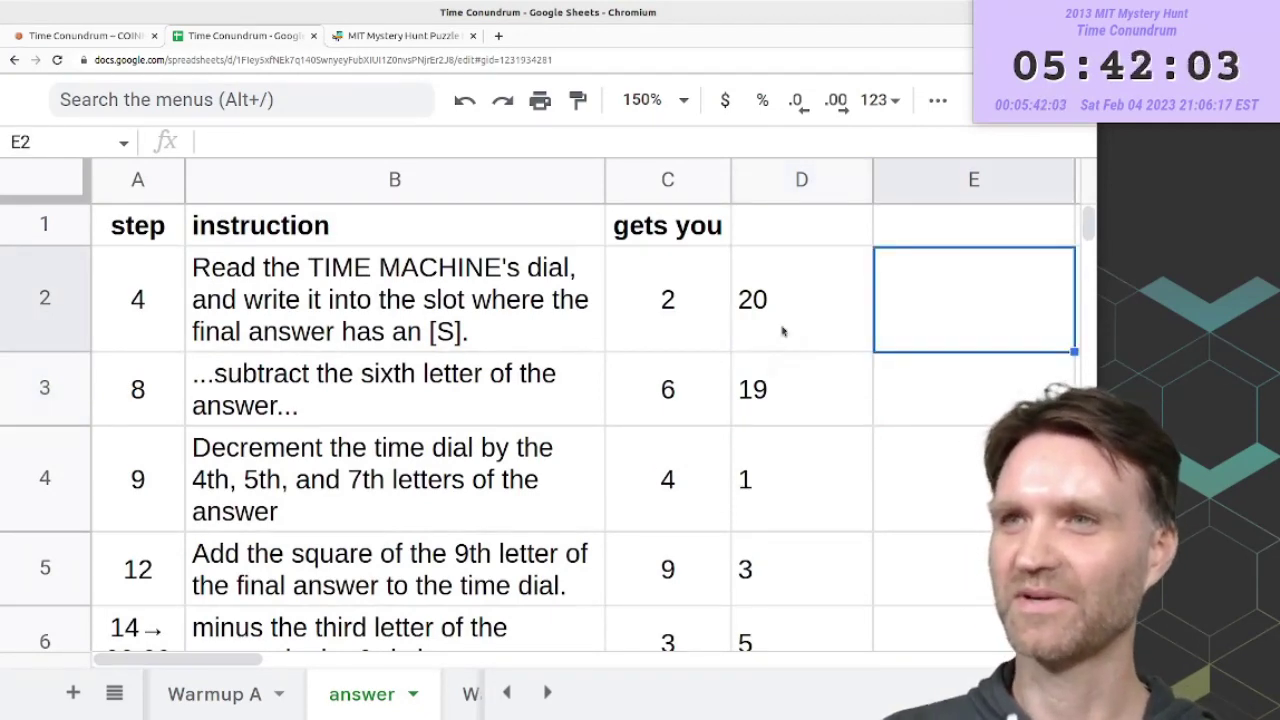
drag(872, 180, 784, 180)
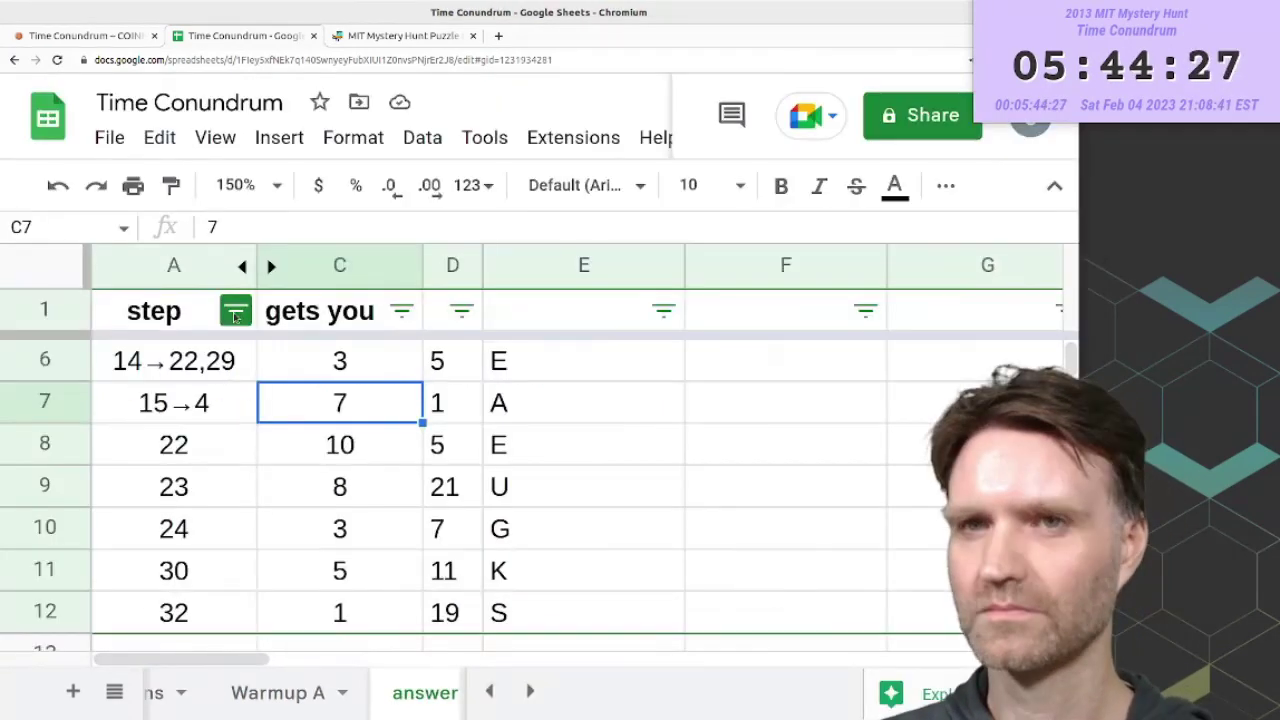
- Sort the answer sheet by "gets you" in ascending order and read the converted letters in column E in sequence
click(235, 310)
click(406, 311)
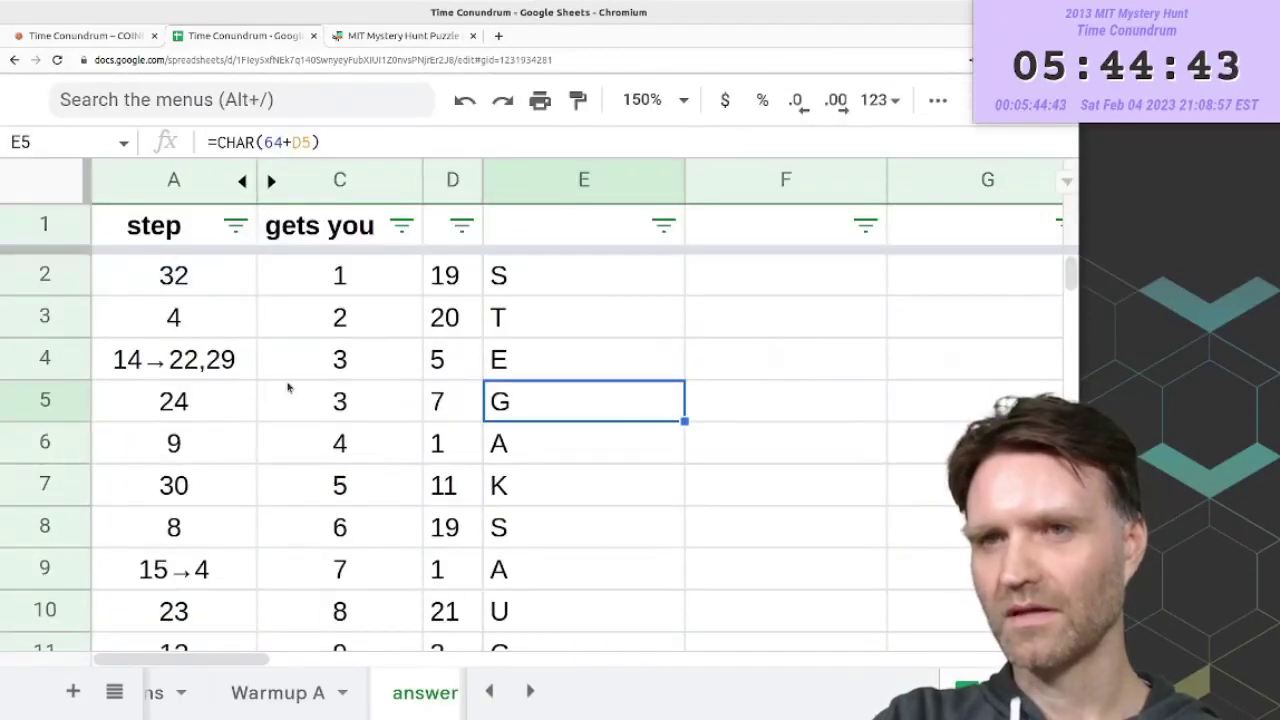
scroll(460, 358, down, 2)
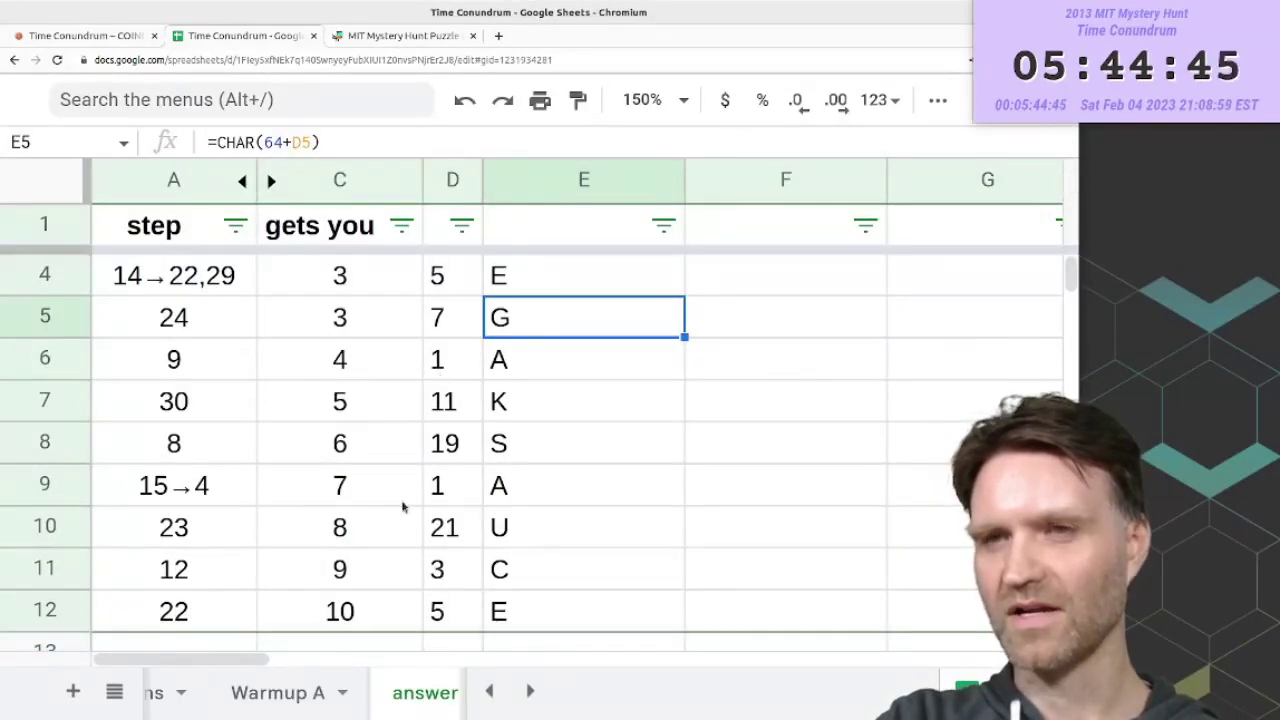
scroll(403, 507, up, 2)
- Compare the two third-letter rows, for steps 14→22,29 and 24, and reread the answer with each letter
click(77, 404)
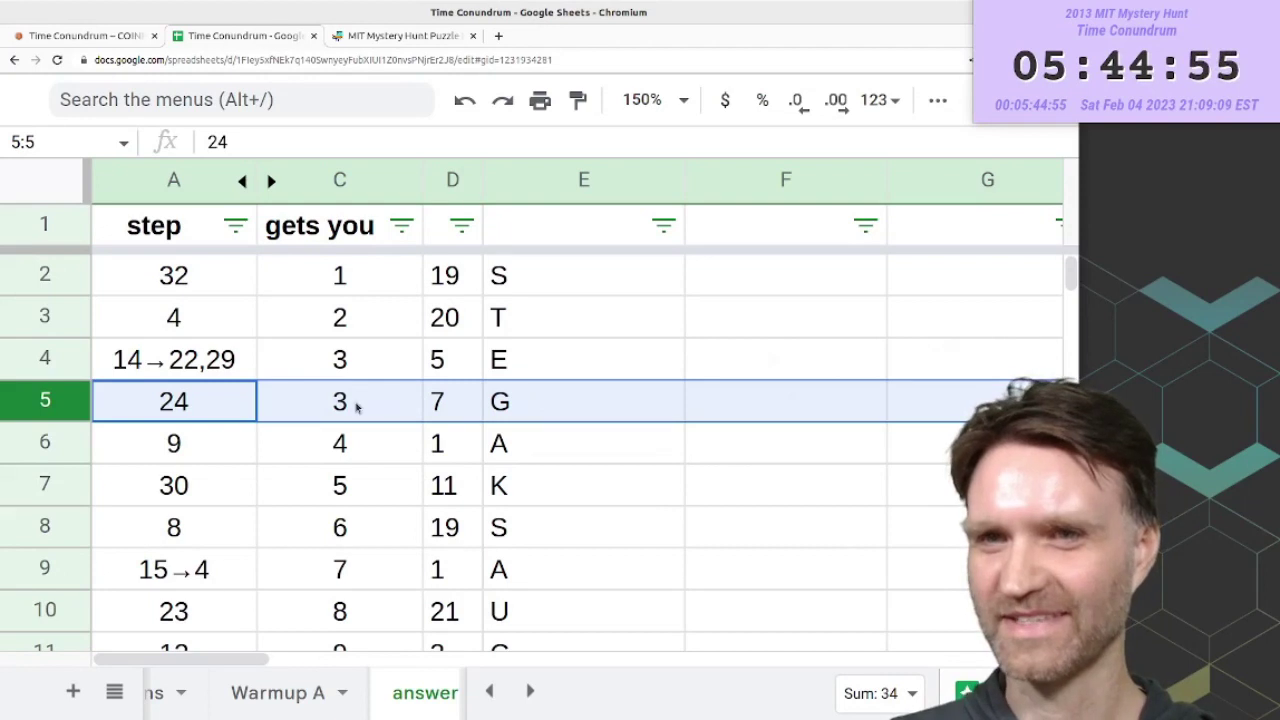
click(499, 370)
click(346, 410)
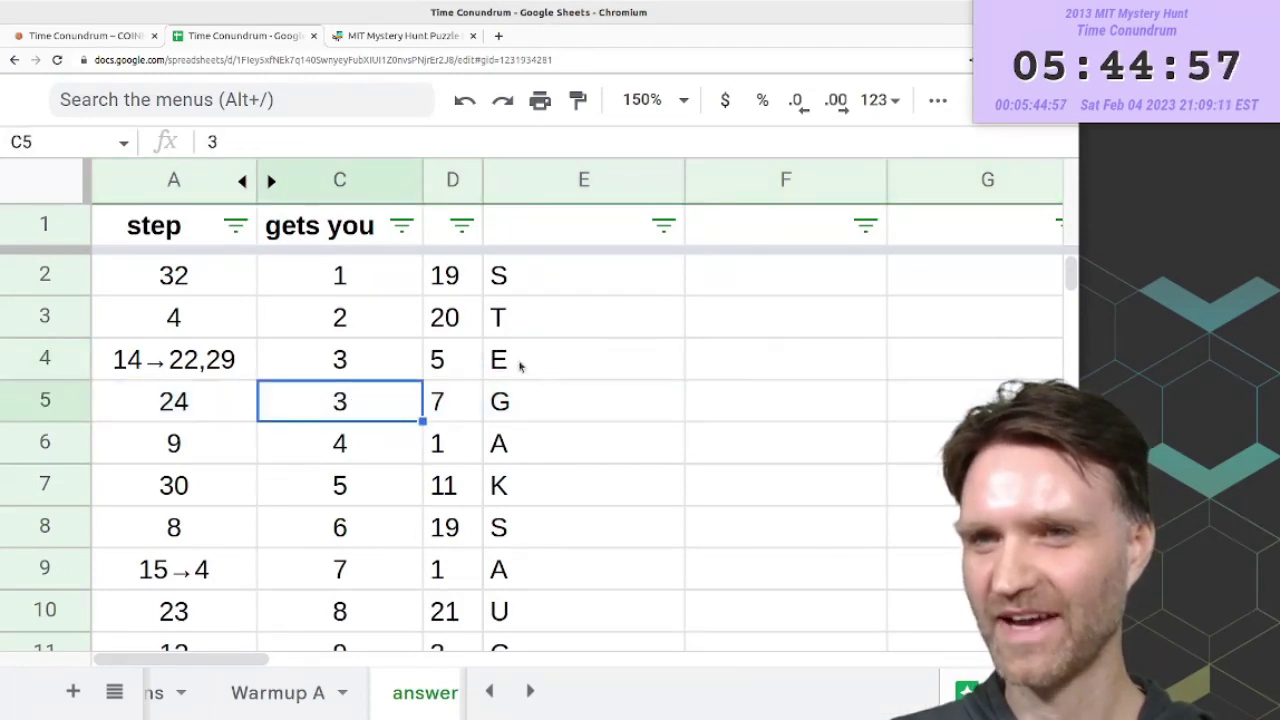
click(555, 408)
scroll(547, 522, down, 2)
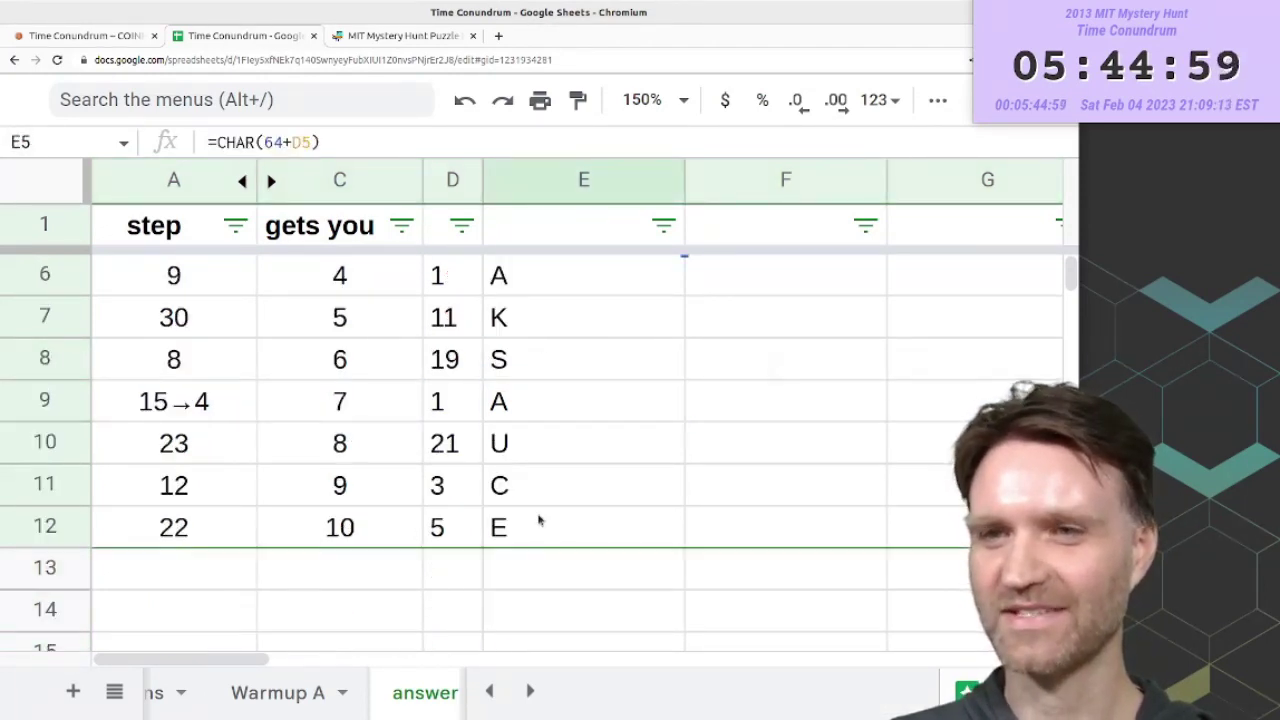
scroll(547, 522, up, 2)
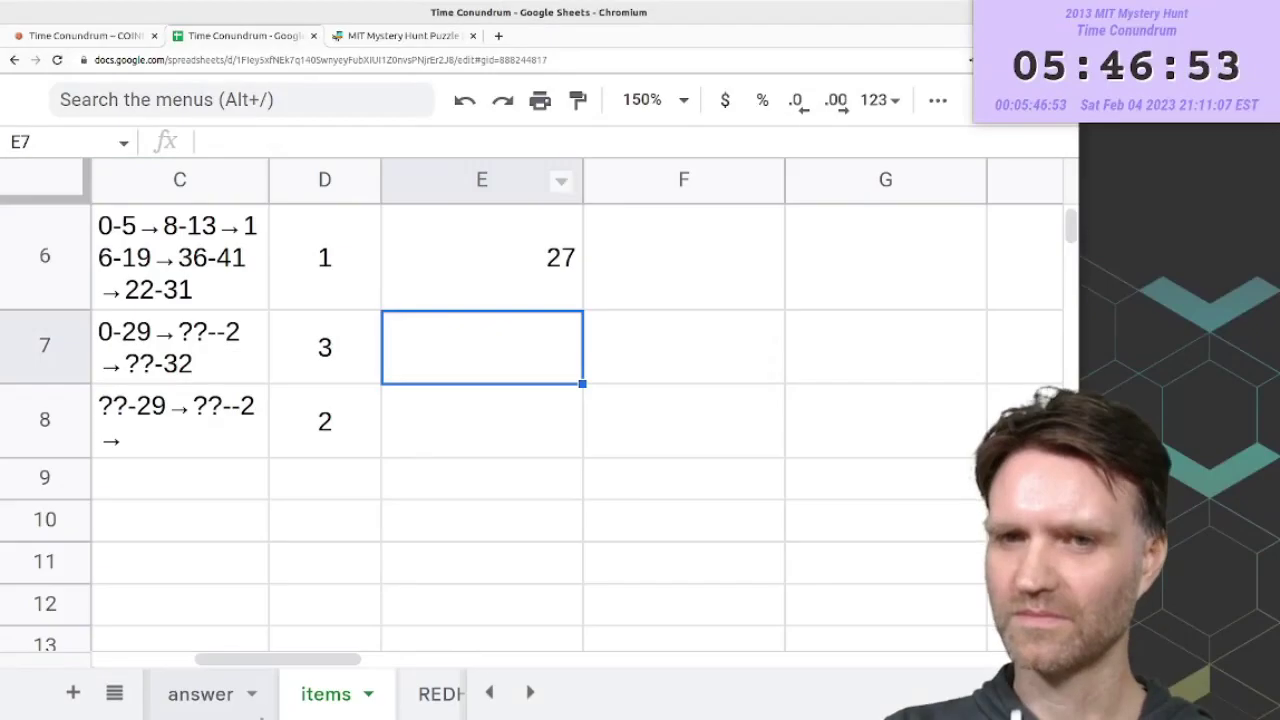
- Check the duck's in/out entries in column E of the MAIN sheet against the instructions for steps 0 to 3
scroll(274, 688, up, 1)
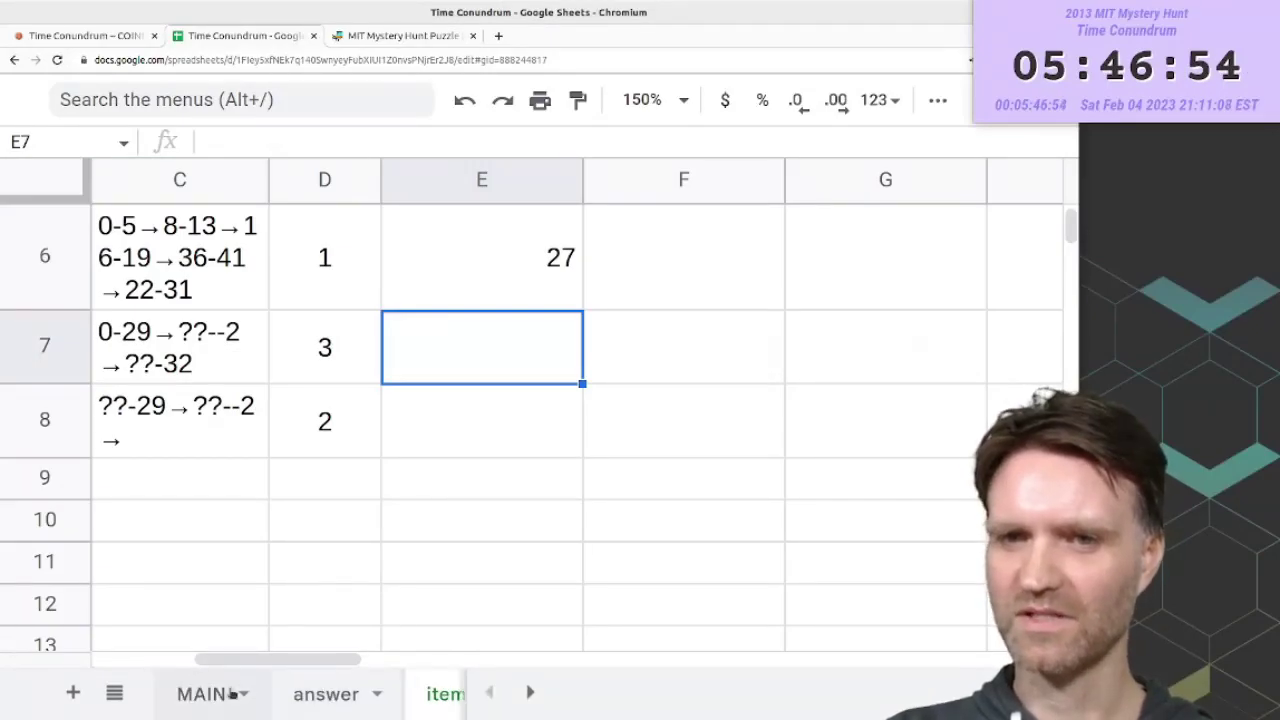
click(230, 692)
scroll(395, 497, down, 3)
scroll(600, 495, down, 5)
scroll(714, 491, up, 15)
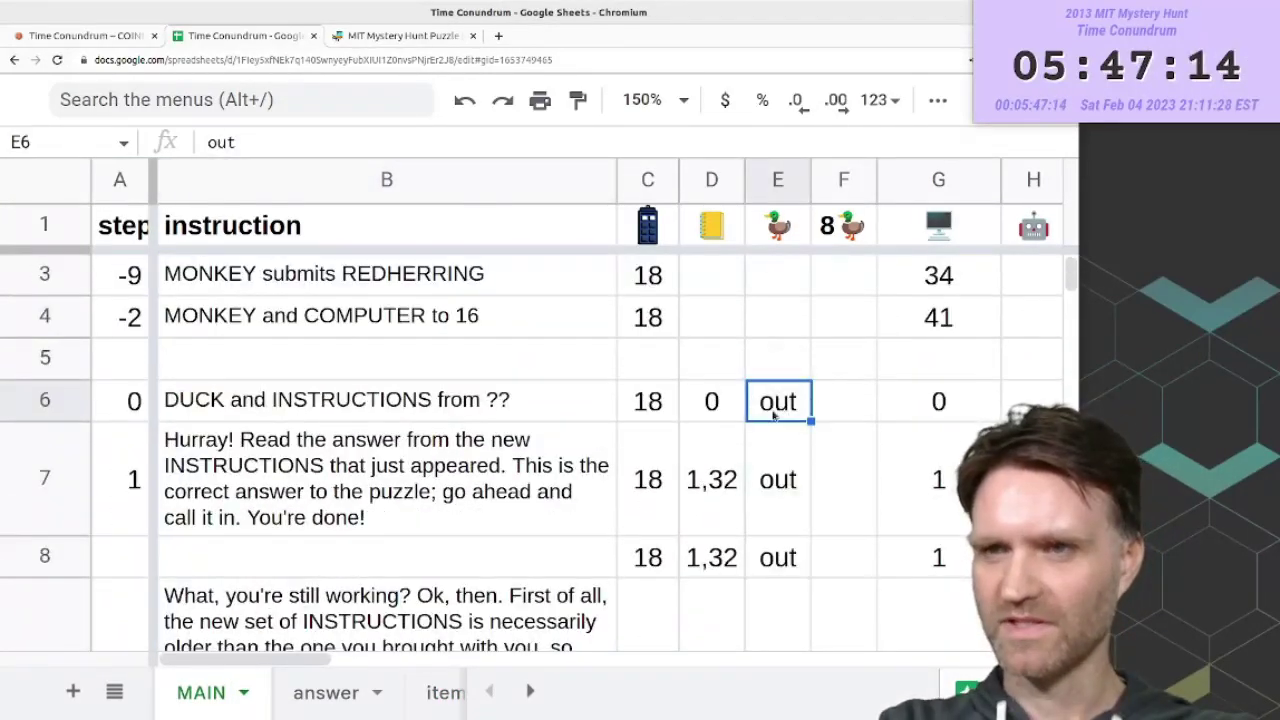
key(Down)
key(Down)
key(Down)
key(Down)
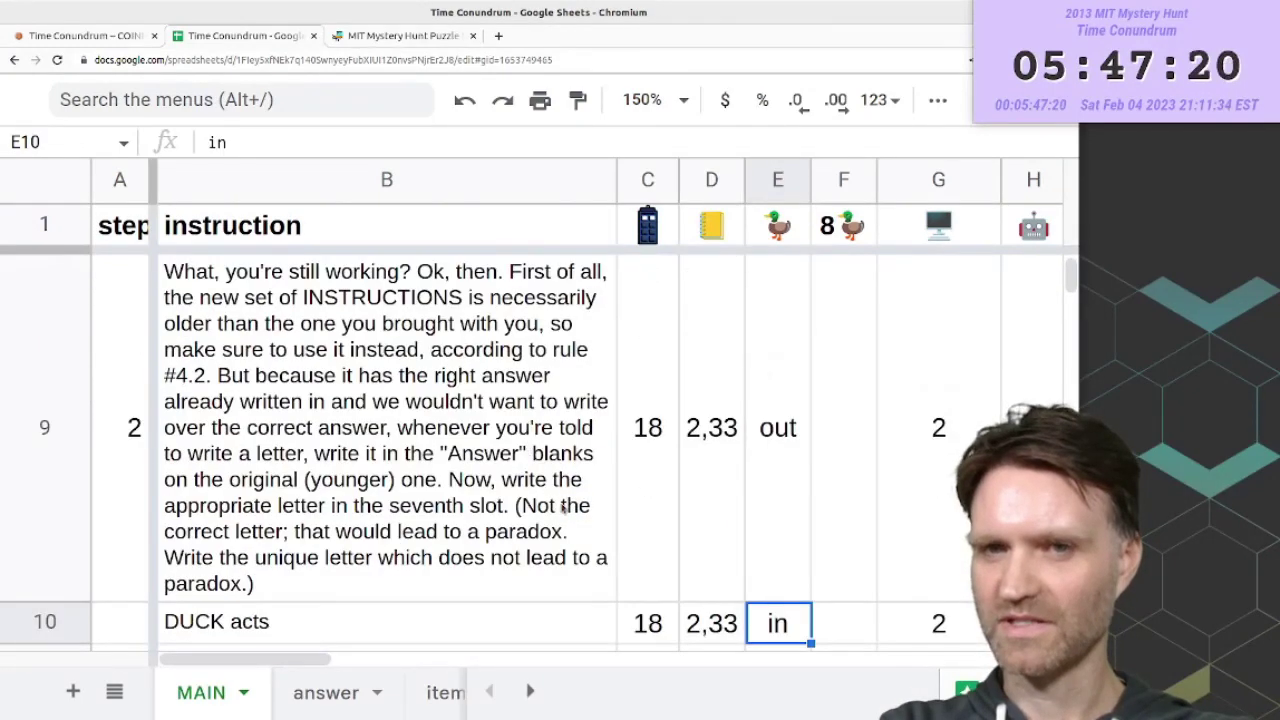
scroll(565, 509, down, 1)
key(Down)
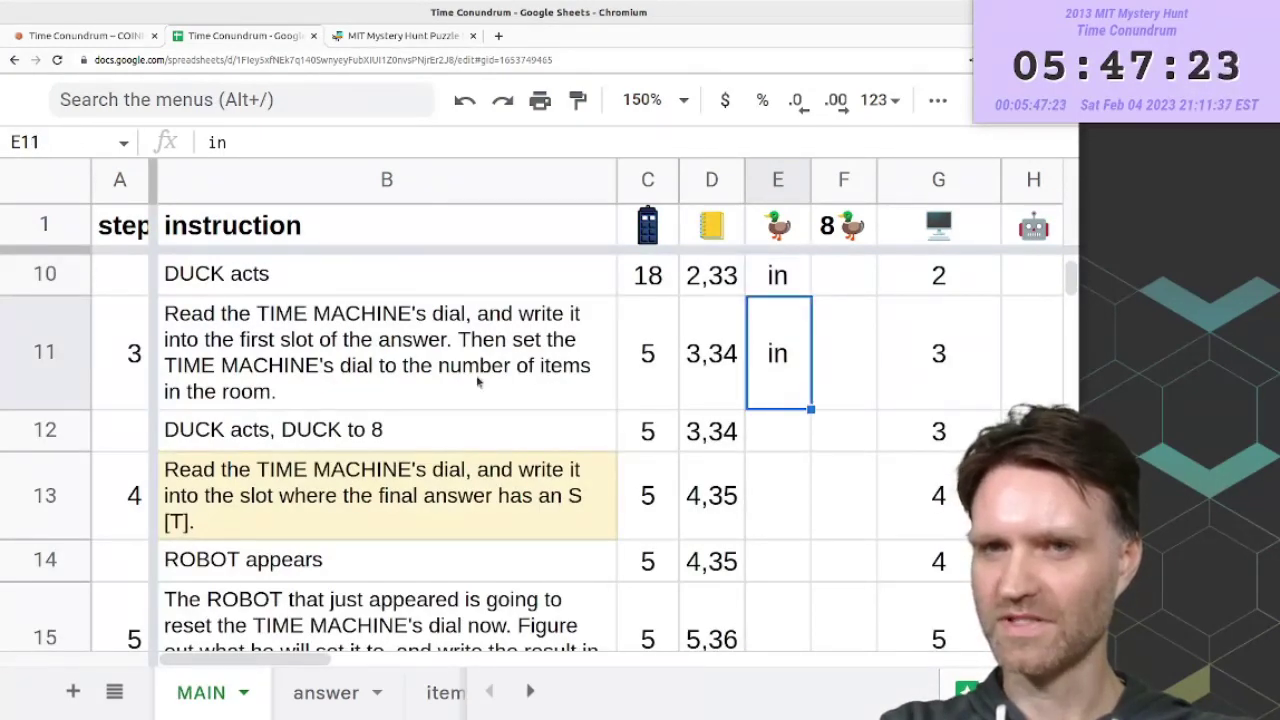
- On the items sheet, correct the first range in C6 to 0-3 and the E6 formula to =3-0+13-8+19-16+41-36+31-22
click(329, 694)
scroll(329, 694, down, 3)
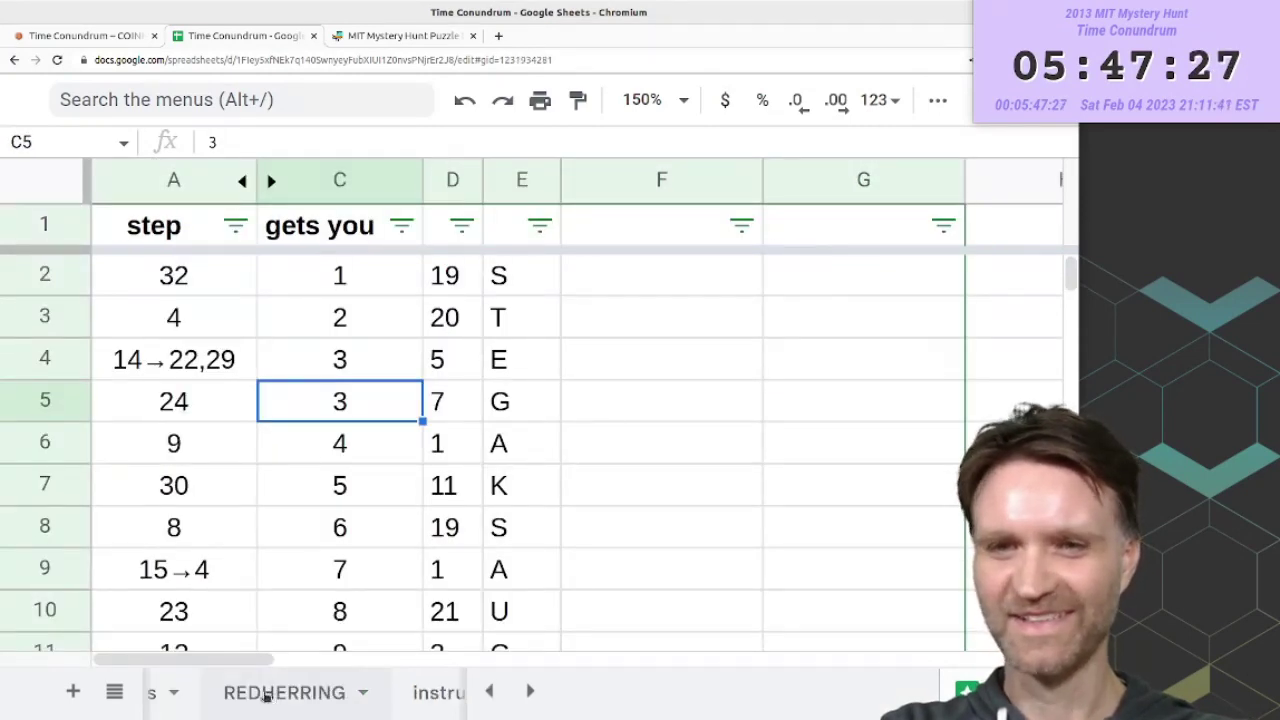
click(152, 693)
key(Down)
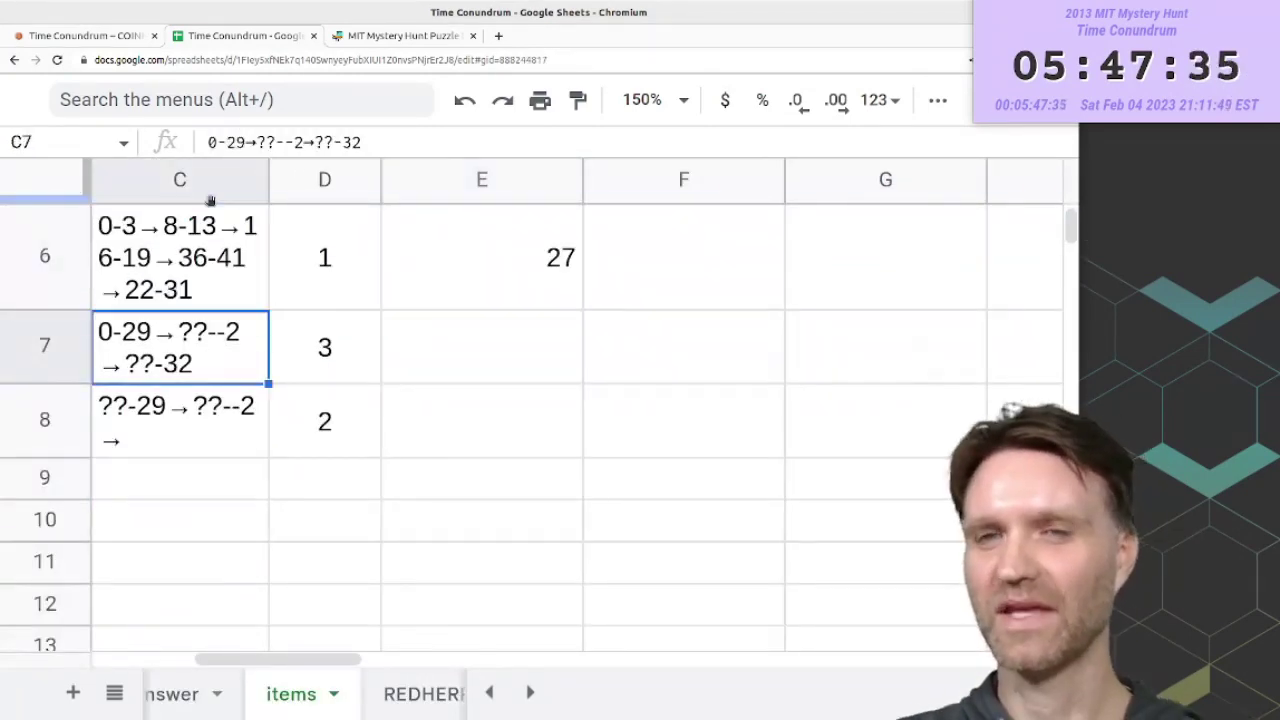
click(207, 274)
click(424, 290)
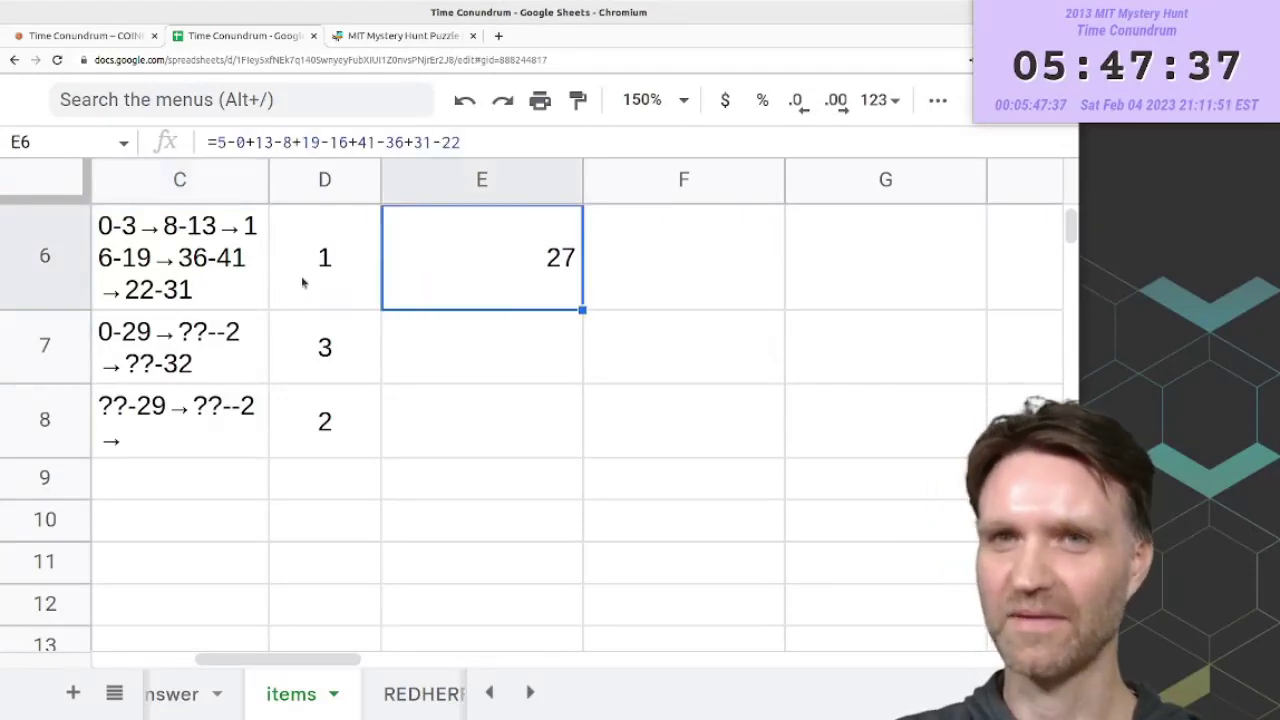
key(Return)
click(440, 280)
scroll(285, 705, up, 3)
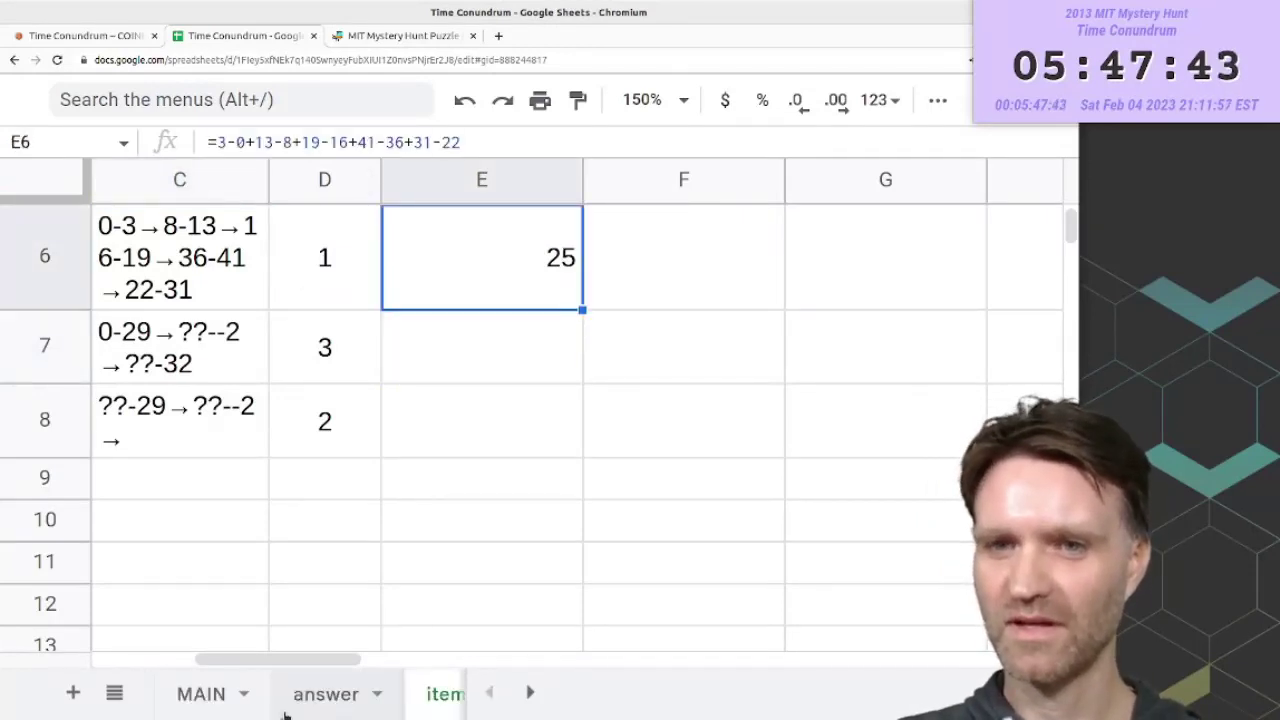
- Keep a single third-letter row on the answer sheet, and join the letters in bold in E13 with =CONCATENATE(E2:E11)
click(290, 700)
key(Up)
key(ctrl+b)
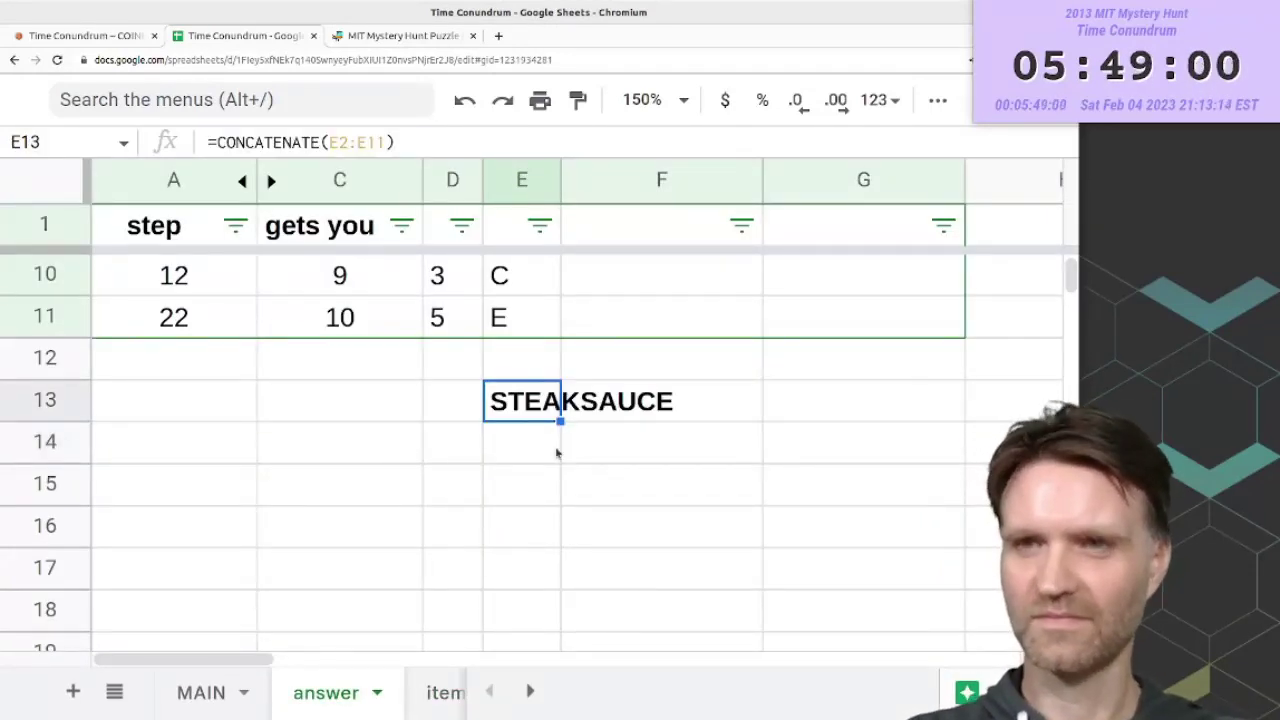
click(554, 448)
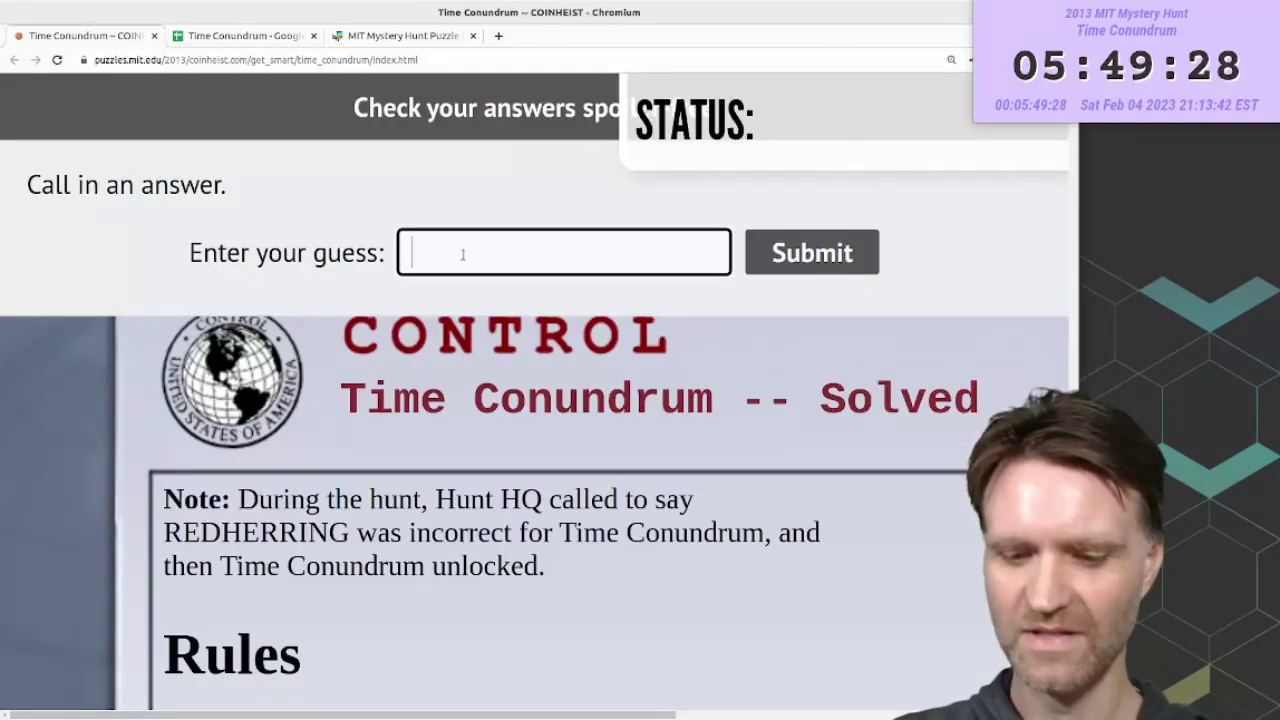
- Submit STEAKSAUCE as the guess in the puzzle page's answer checker and highlight the response line
text(STEAKSAUCE)
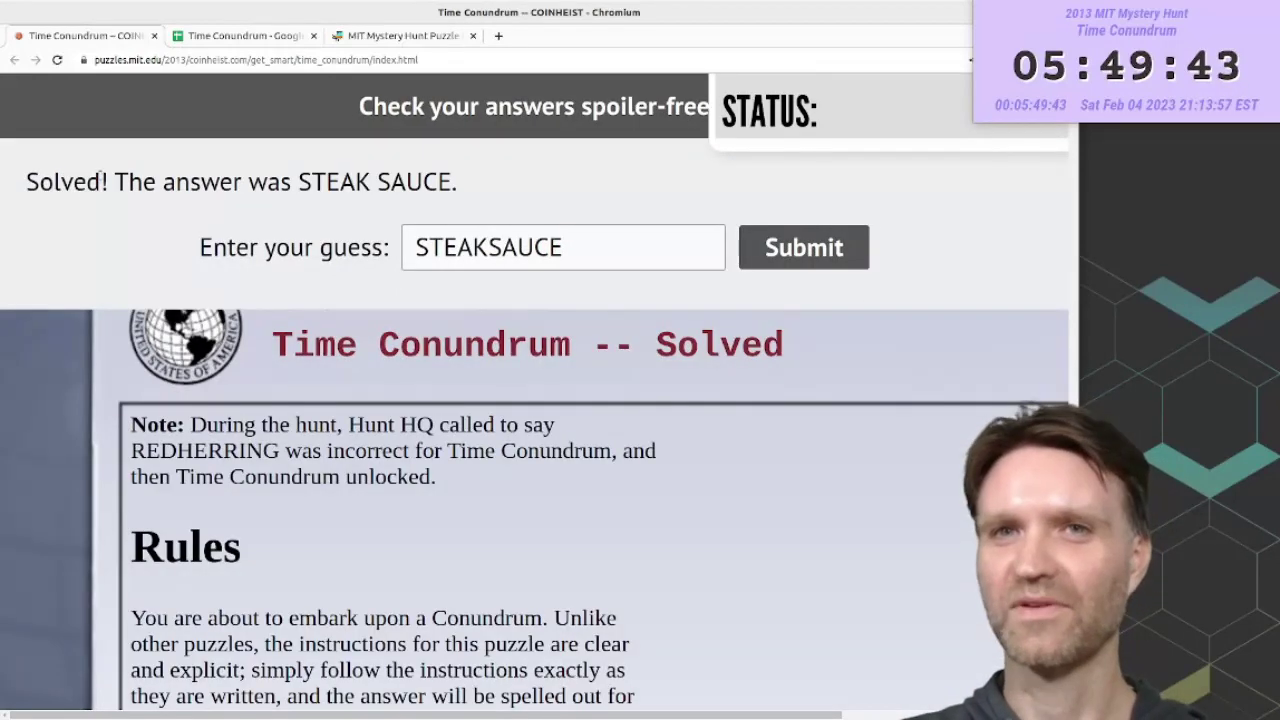
double_click(62, 183)
drag(62, 183, 488, 199)
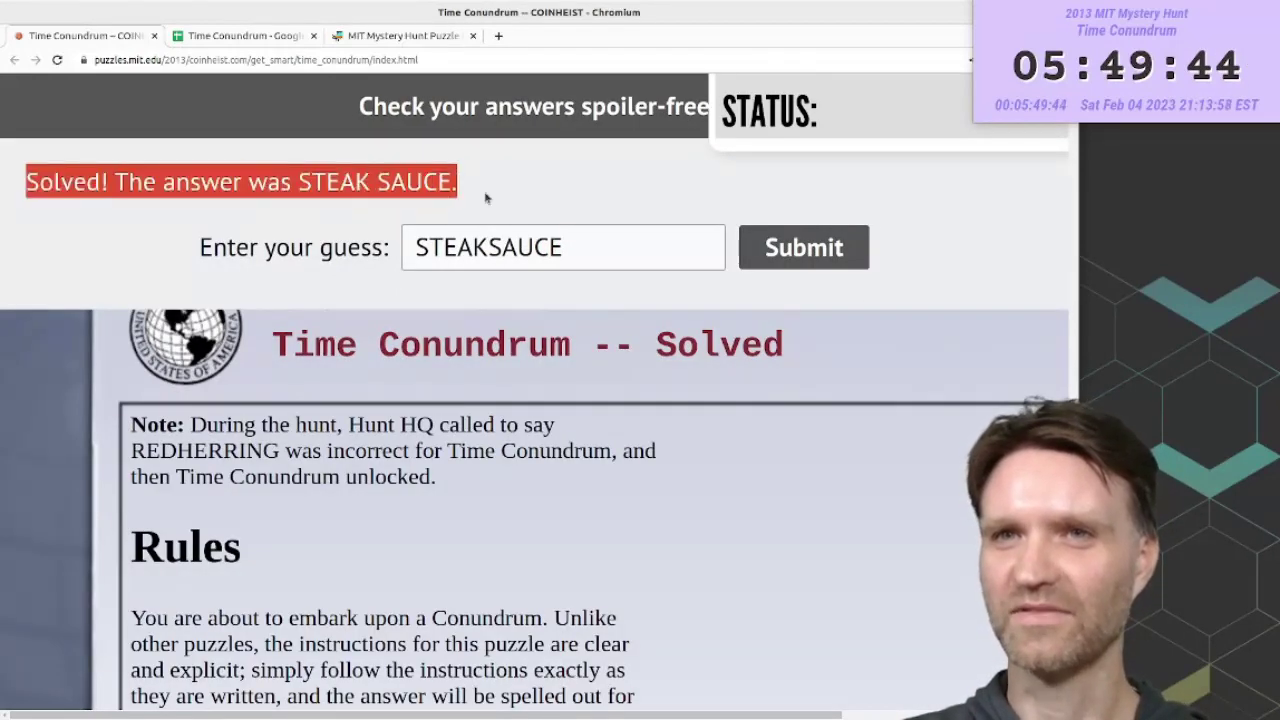
click(586, 172)
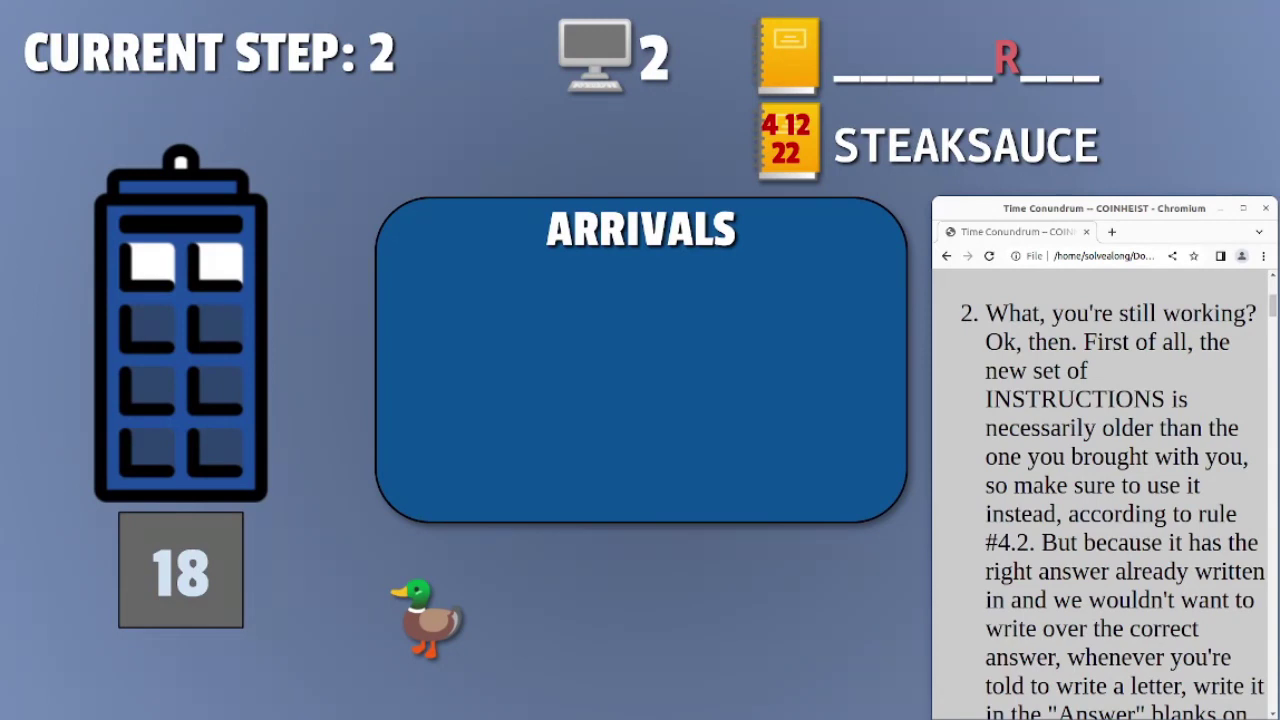
- Walk through instructions 2 to 9 of the puzzle, following the dial, items and answer letters at each step
scroll(1100, 490, down, 3)
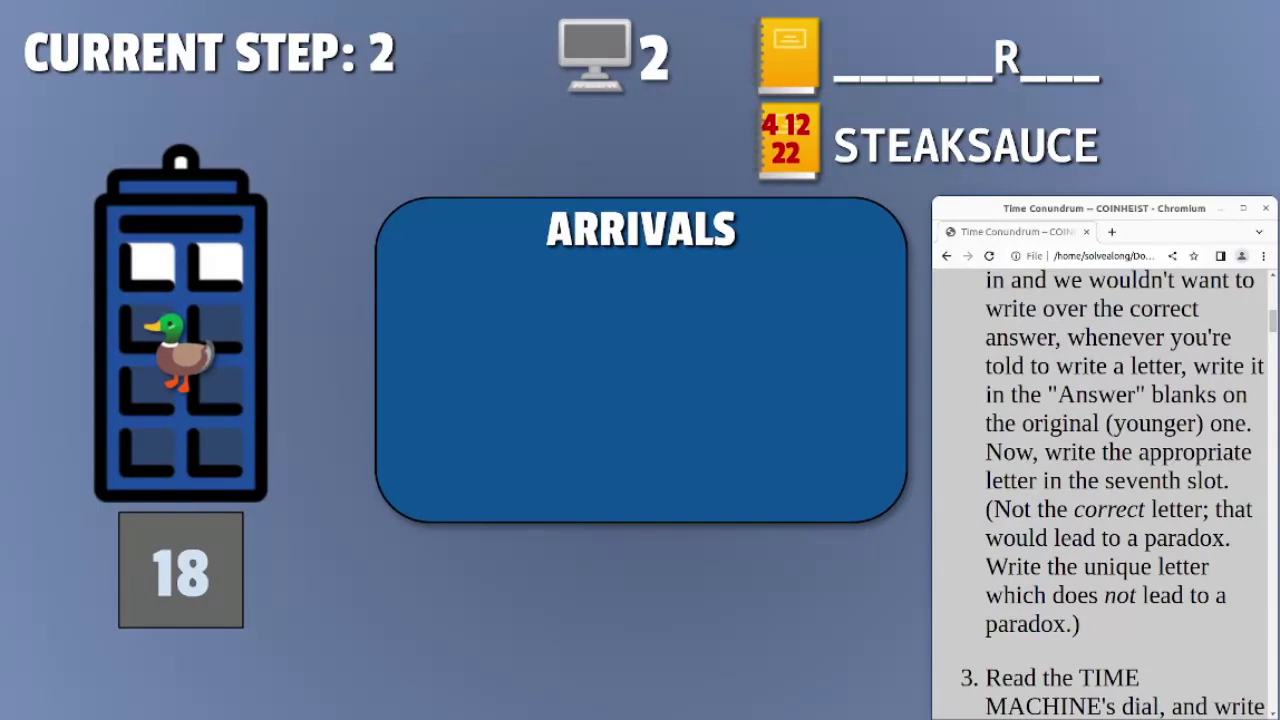
scroll(1100, 490, down, 3)
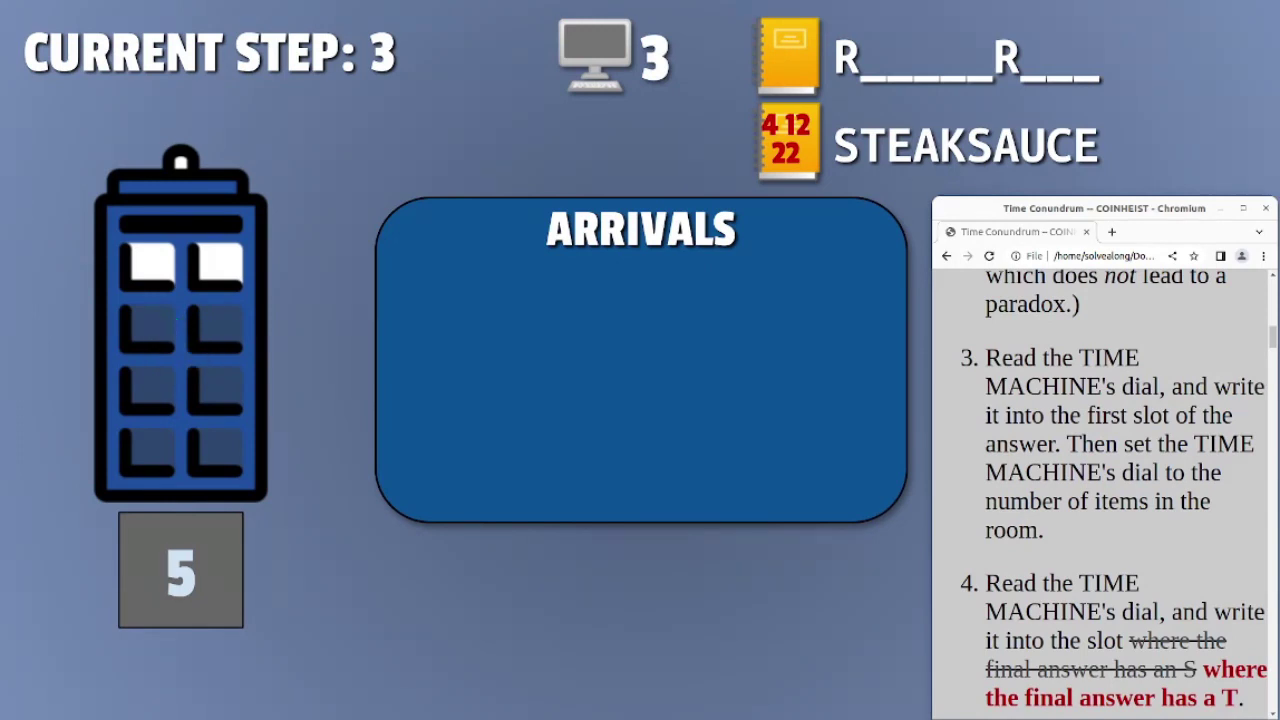
scroll(1100, 490, down, 2)
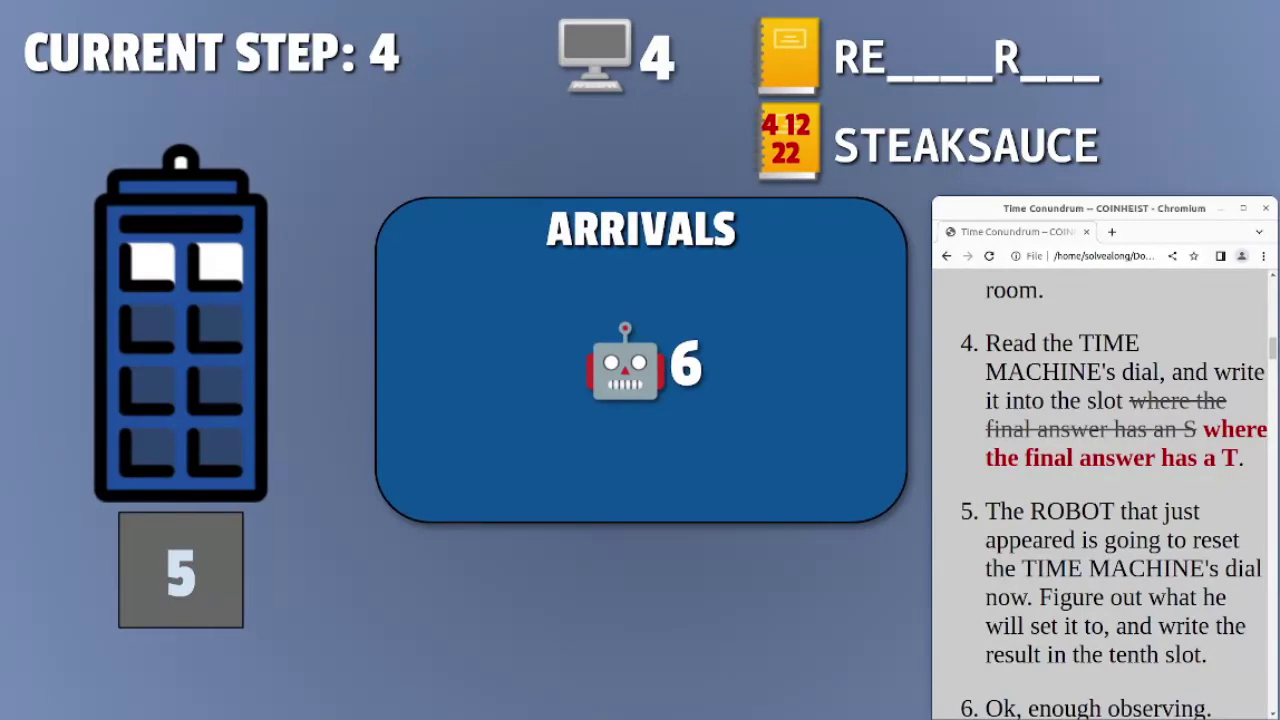
scroll(1100, 490, down, 2)
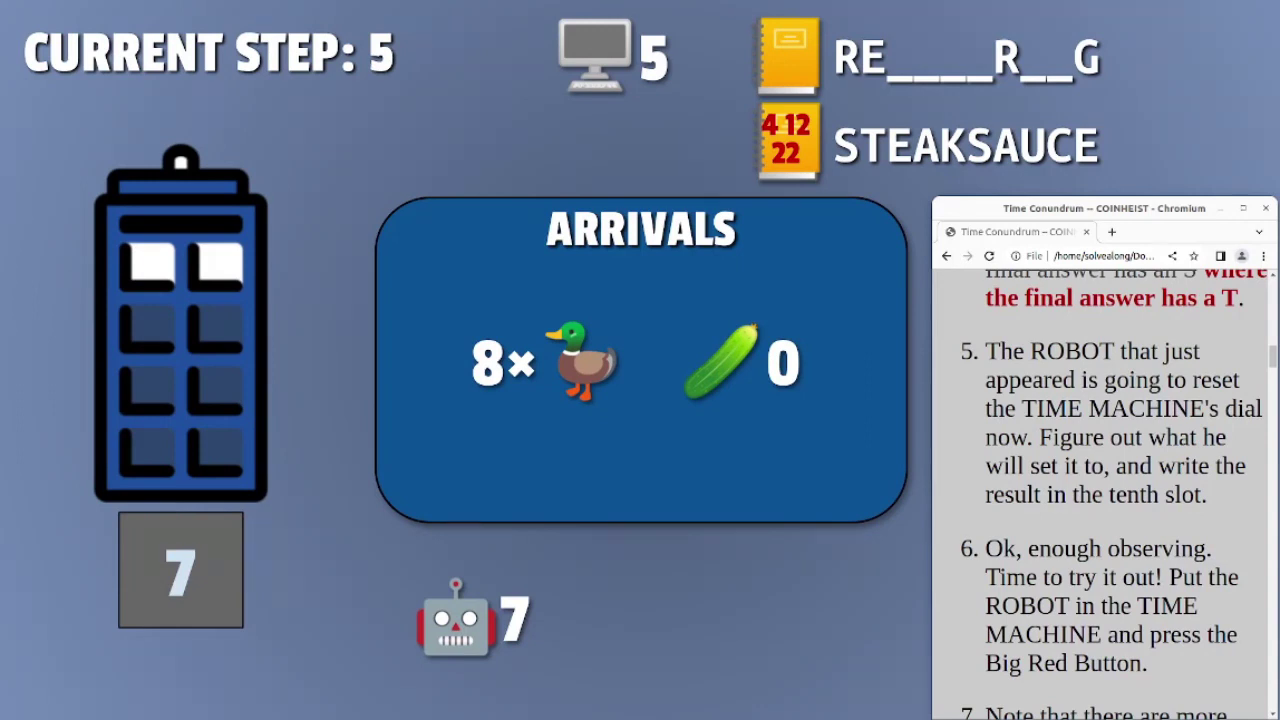
scroll(1100, 480, down, 3)
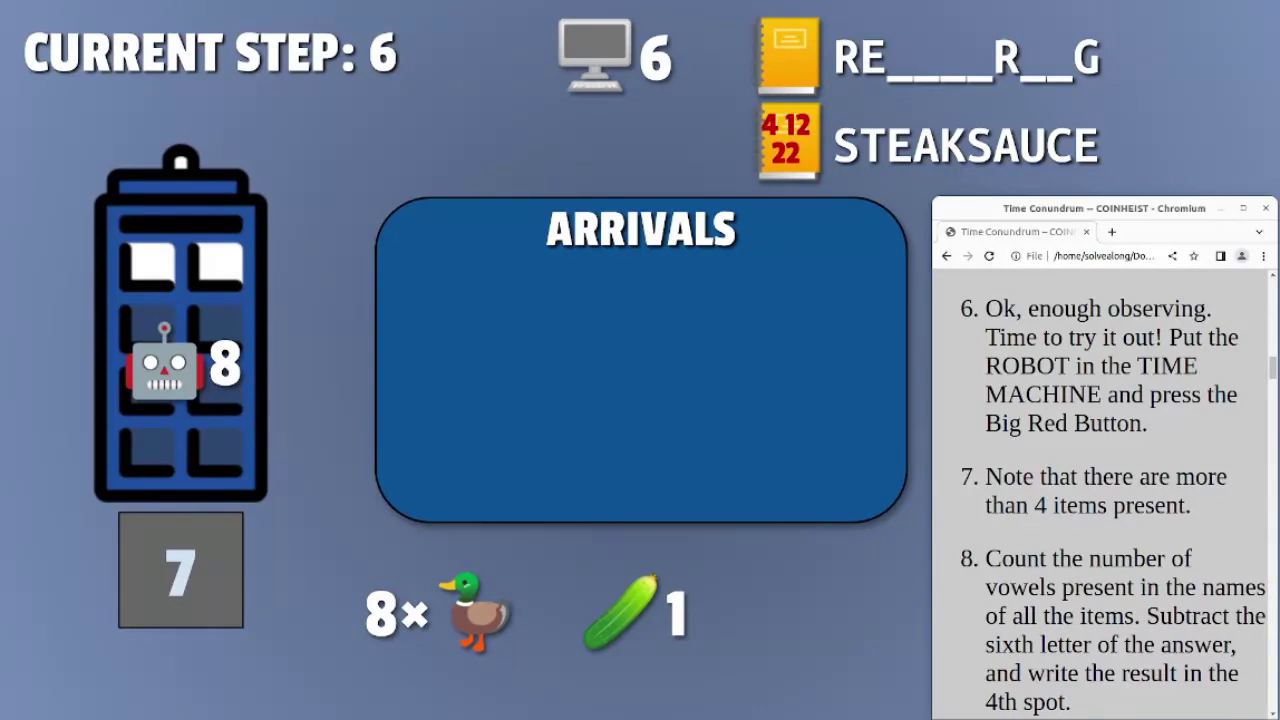
scroll(1100, 490, down, 2)
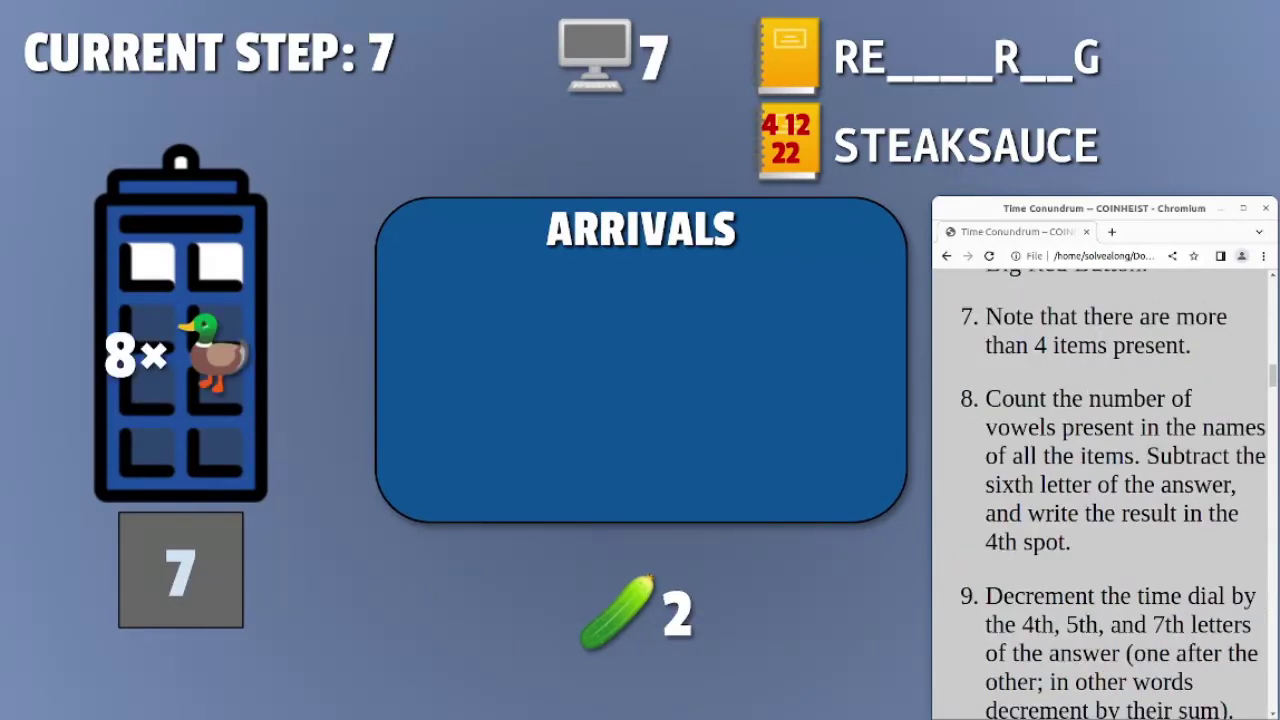
scroll(1100, 490, down, 1)
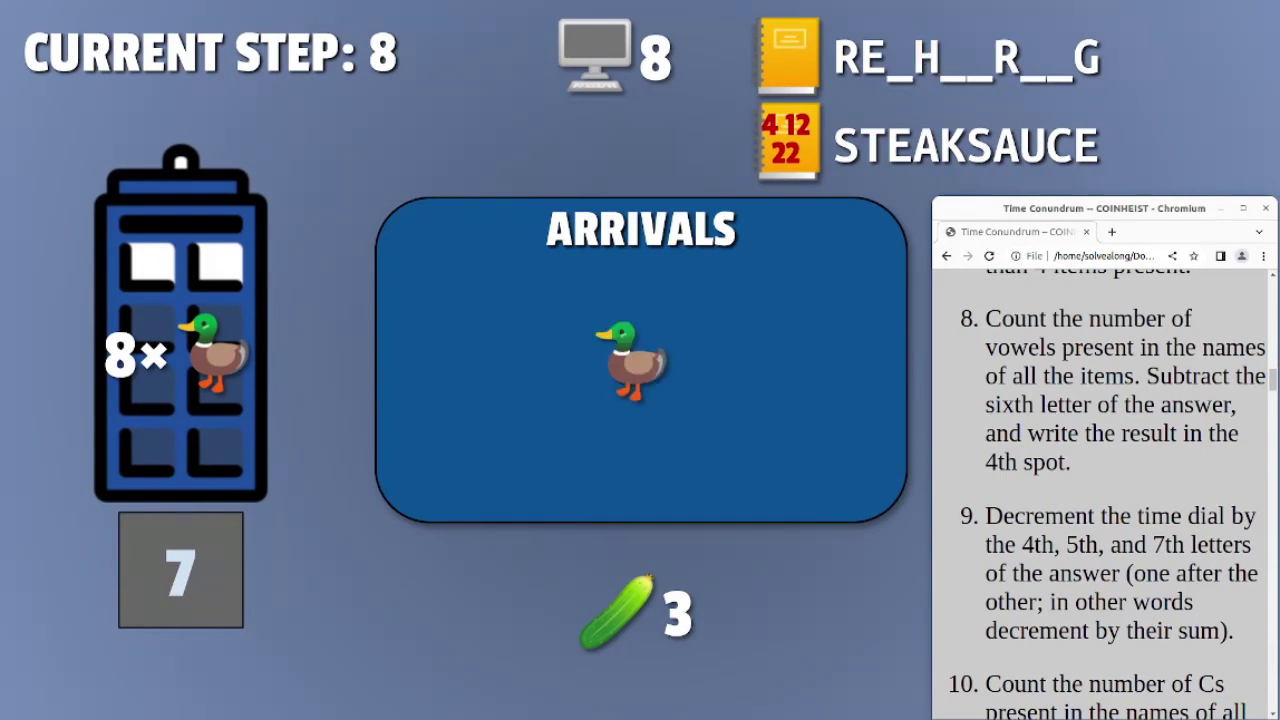
scroll(1100, 490, down, 2)
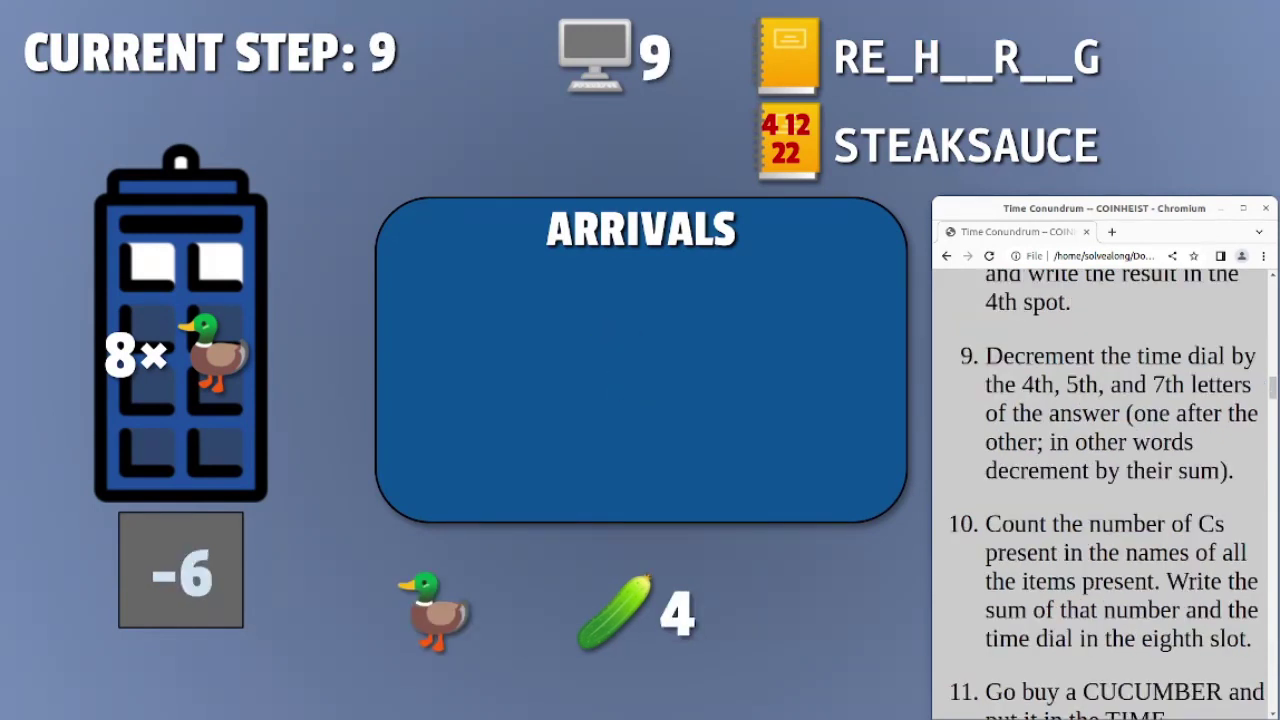
- Walk through puzzle instructions 10 to 15, including the handwritten corrections and the burning of one set of INSTRUCTIONS
scroll(1100, 490, down, 2)
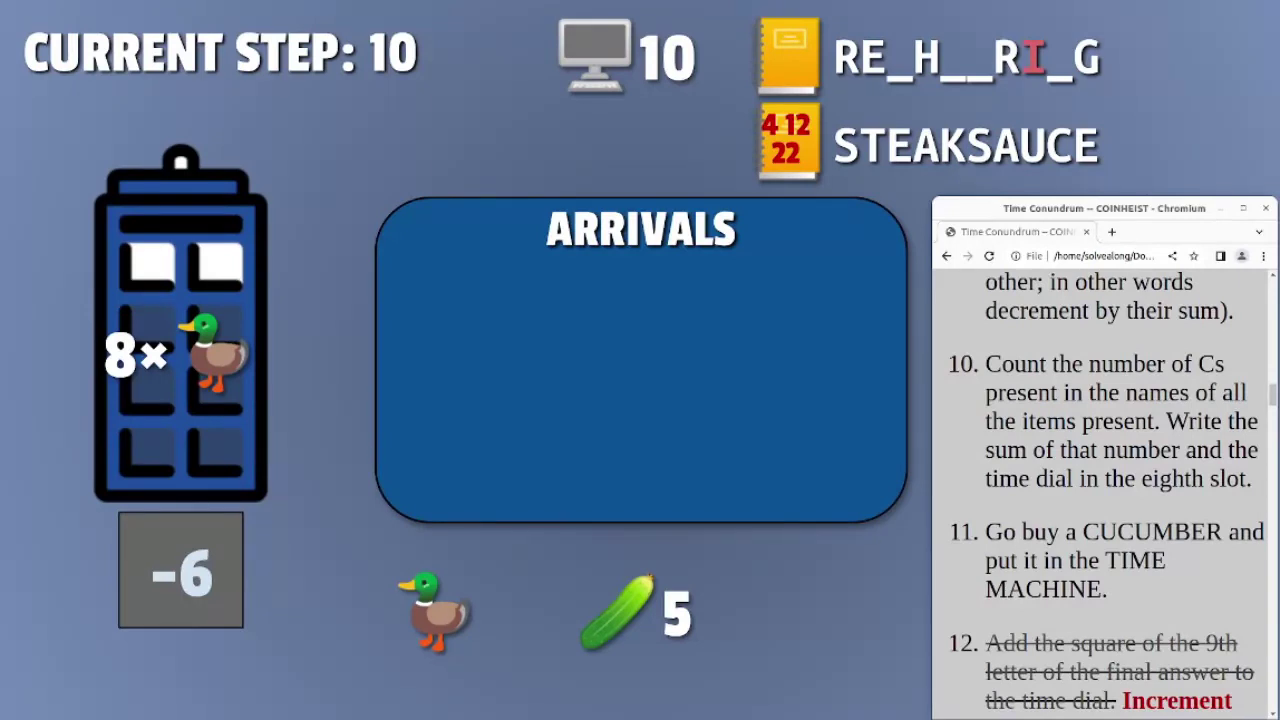
scroll(1100, 490, down, 3)
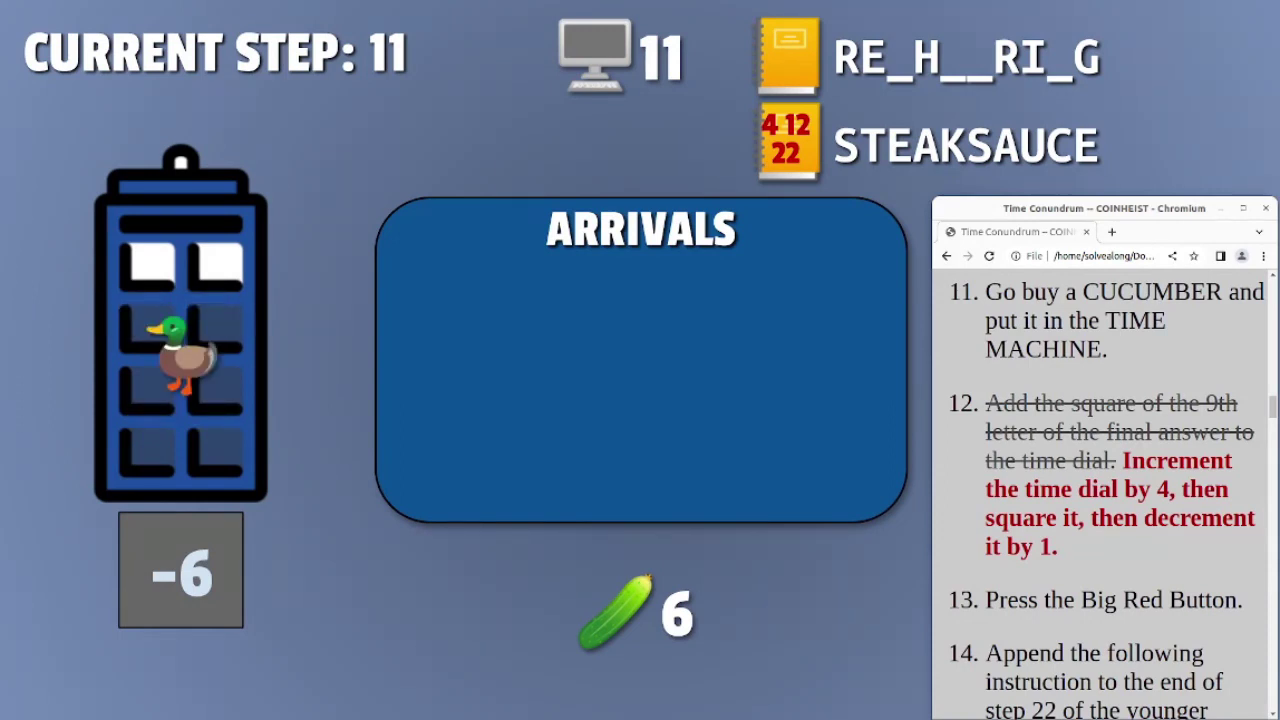
scroll(1100, 500, down, 1)
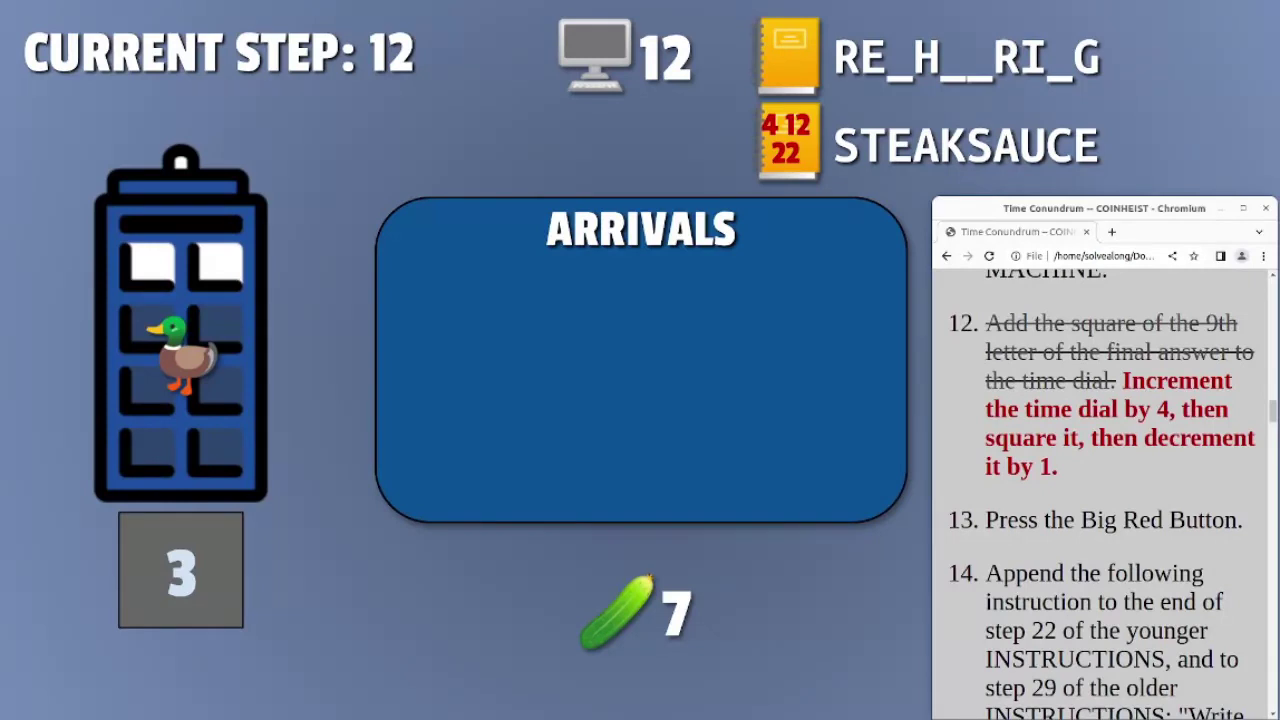
scroll(1100, 490, down, 2)
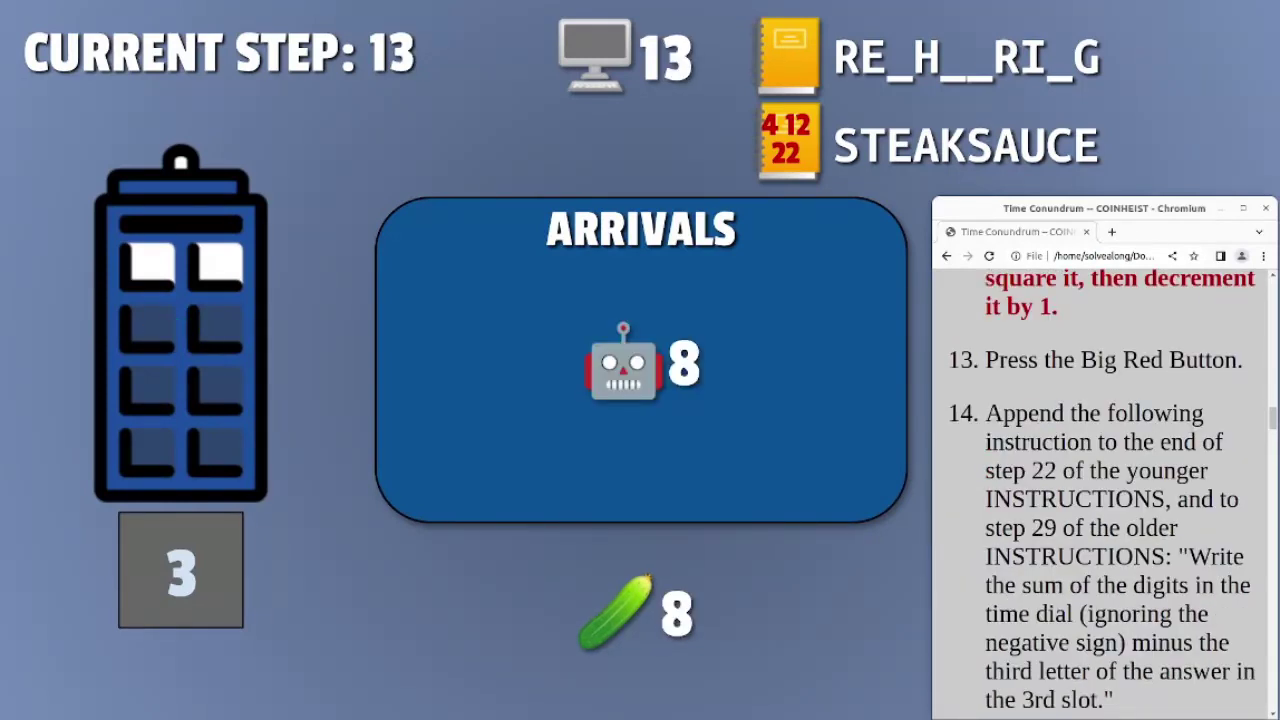
scroll(1100, 490, down, 1)
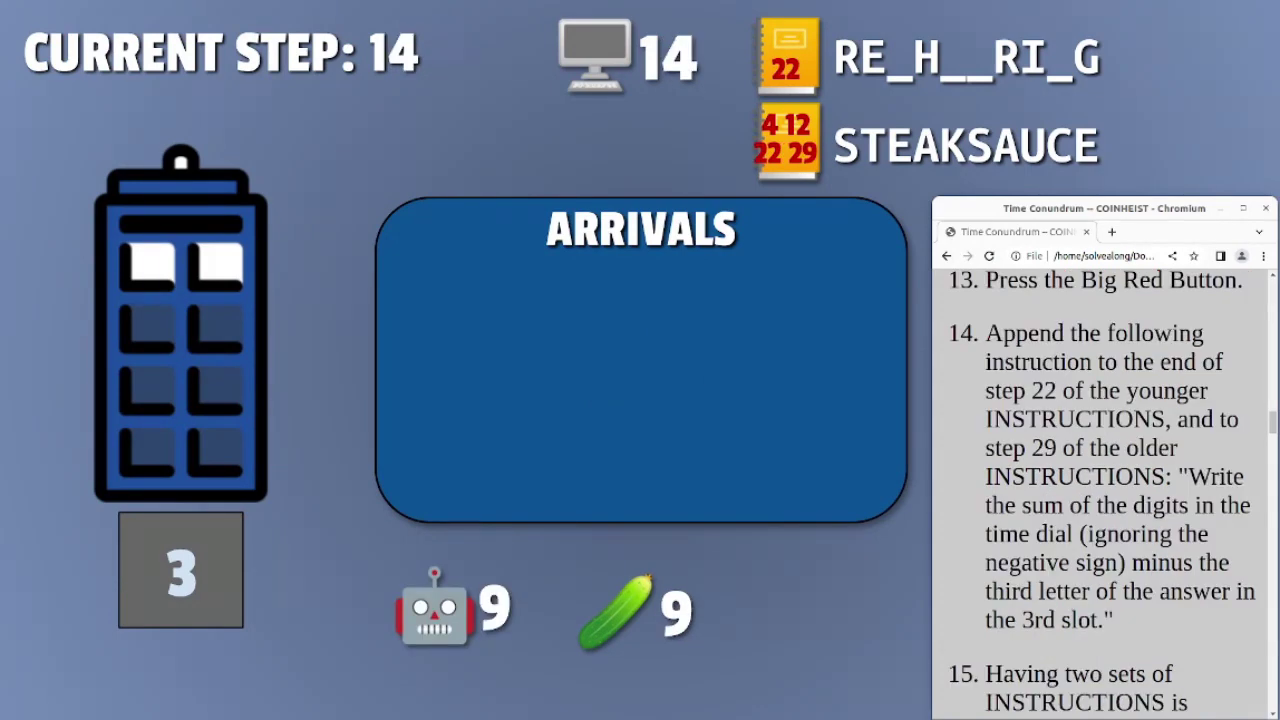
scroll(1100, 490, down, 3)
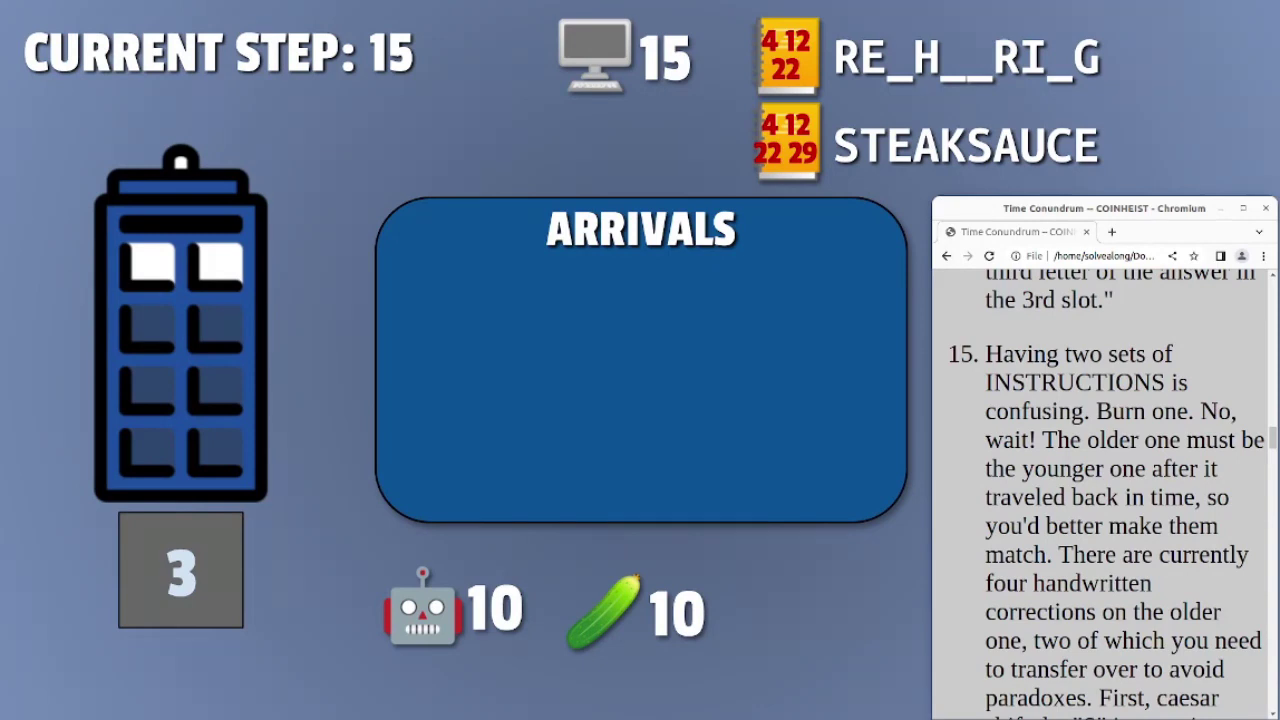
scroll(1100, 490, down, 4)
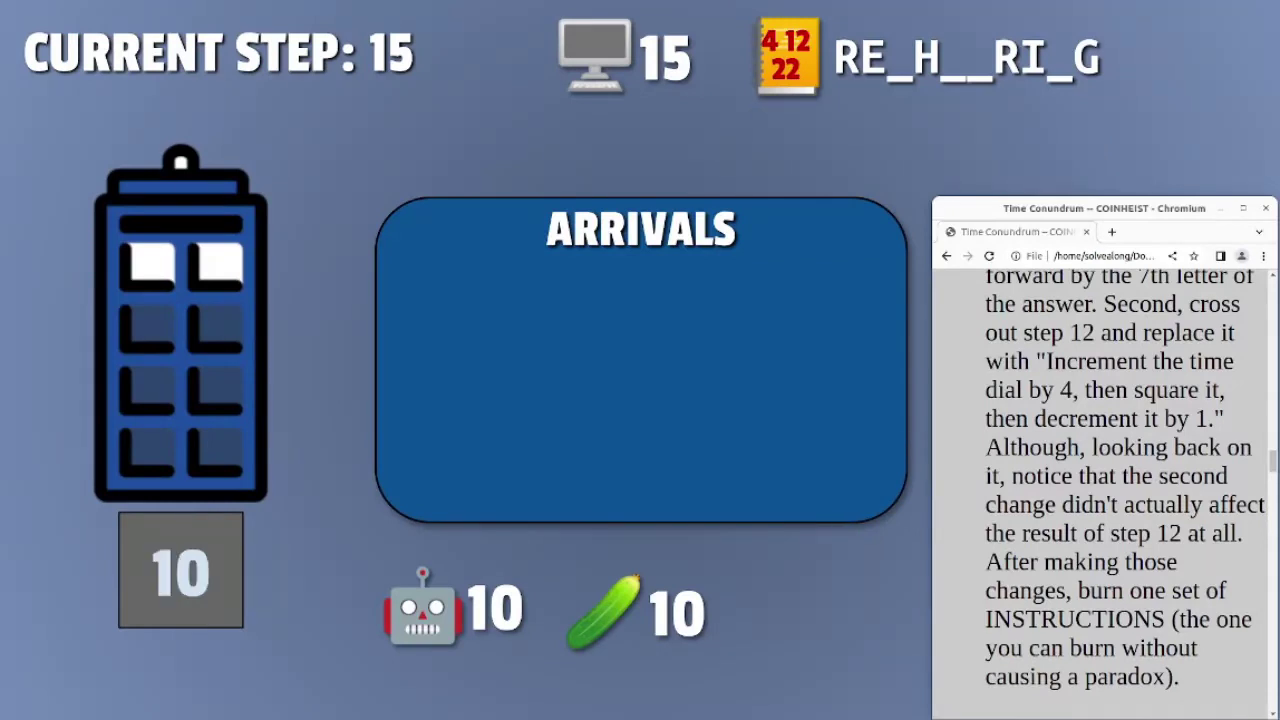
scroll(1100, 490, down, 4)
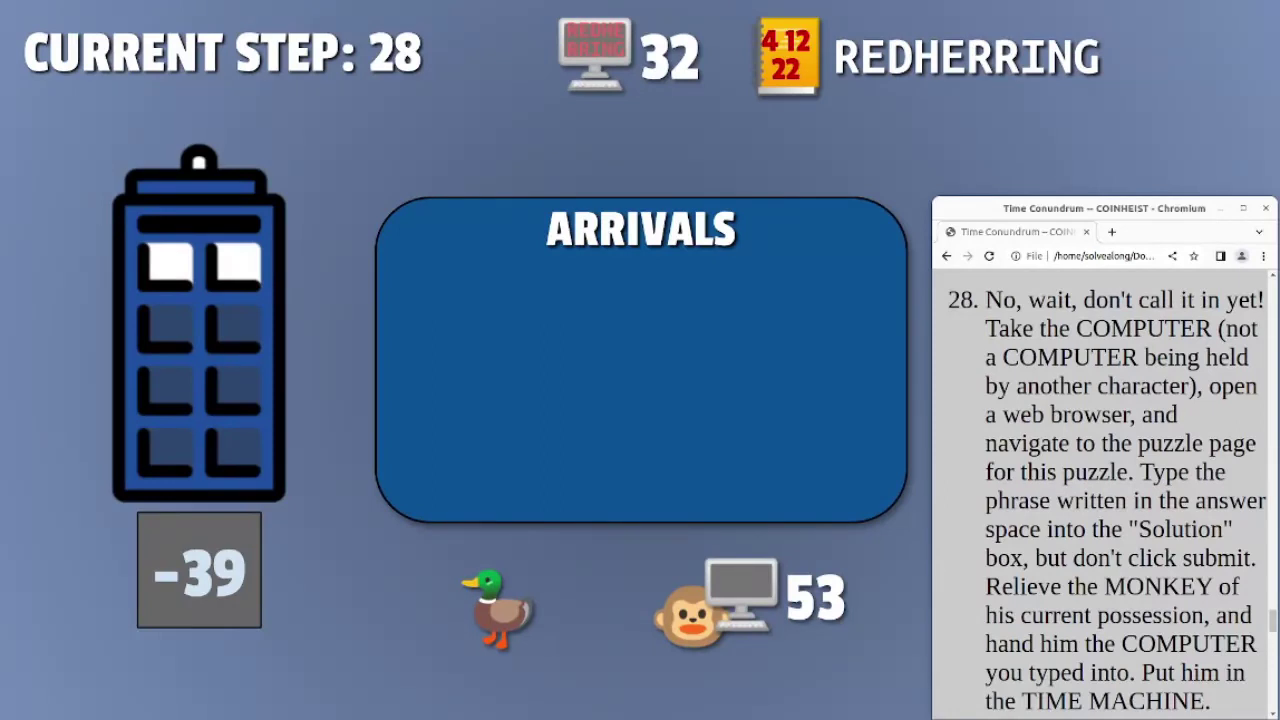
- Walk through puzzle instructions 28 to 31, covering the MONKEY's COMPUTER, the dial increment and the final answer being written in
scroll(1105, 500, down, 2)
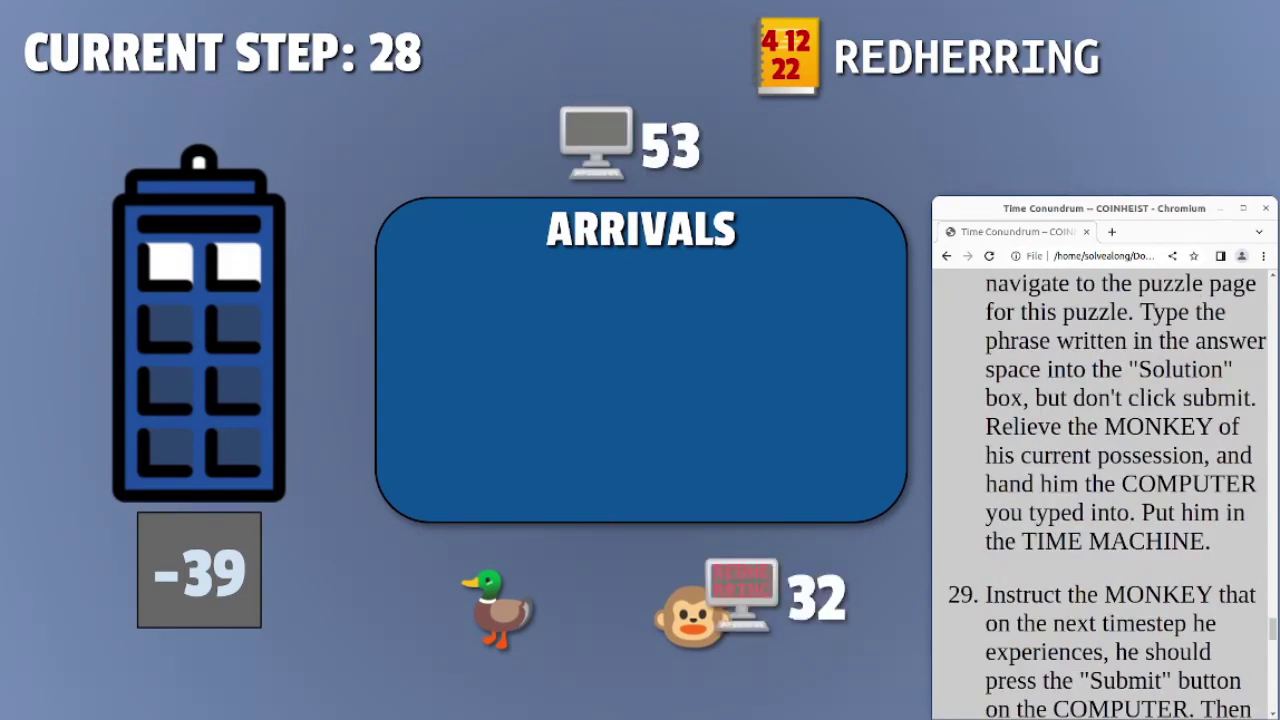
scroll(1105, 500, down, 3)
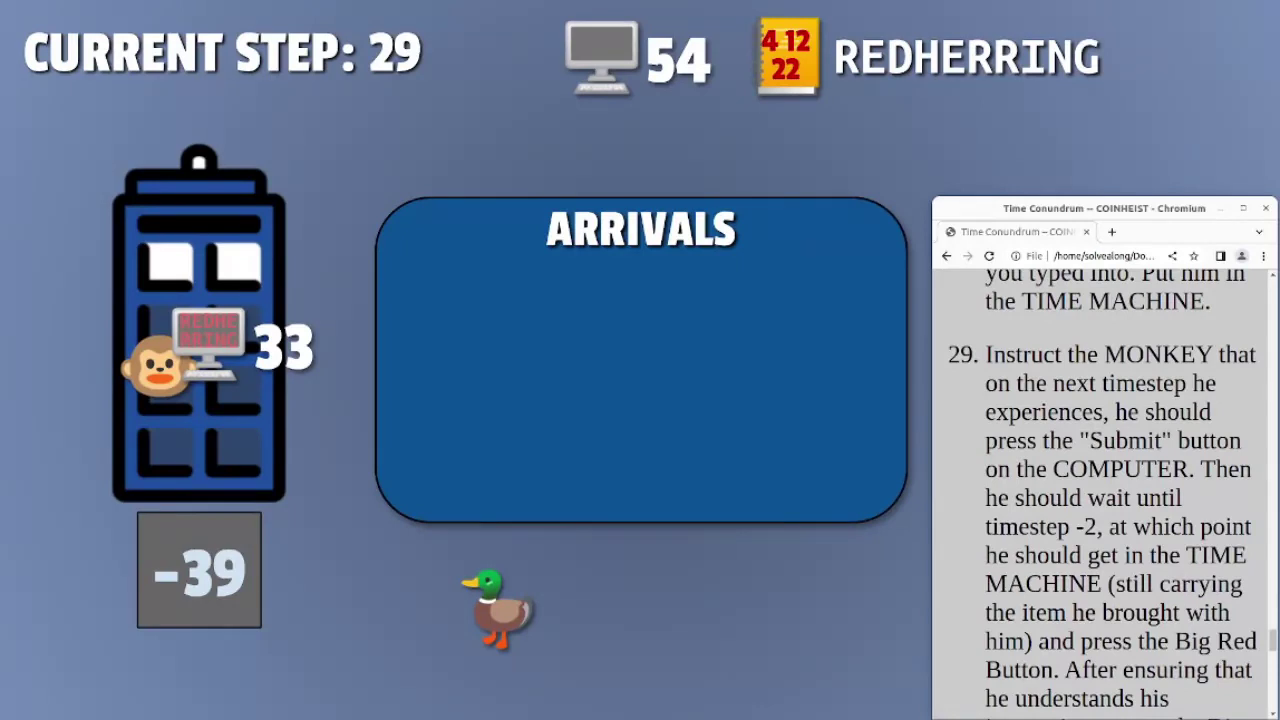
scroll(1105, 500, down, 3)
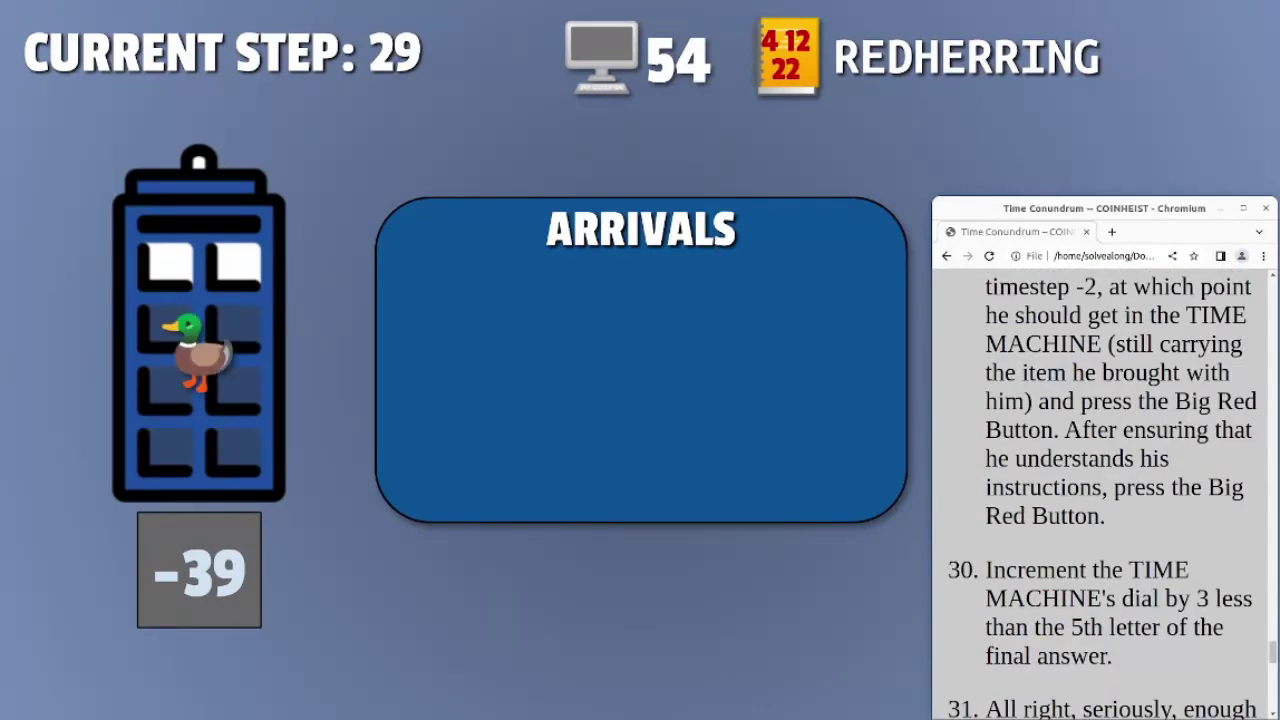
scroll(1105, 500, down, 3)
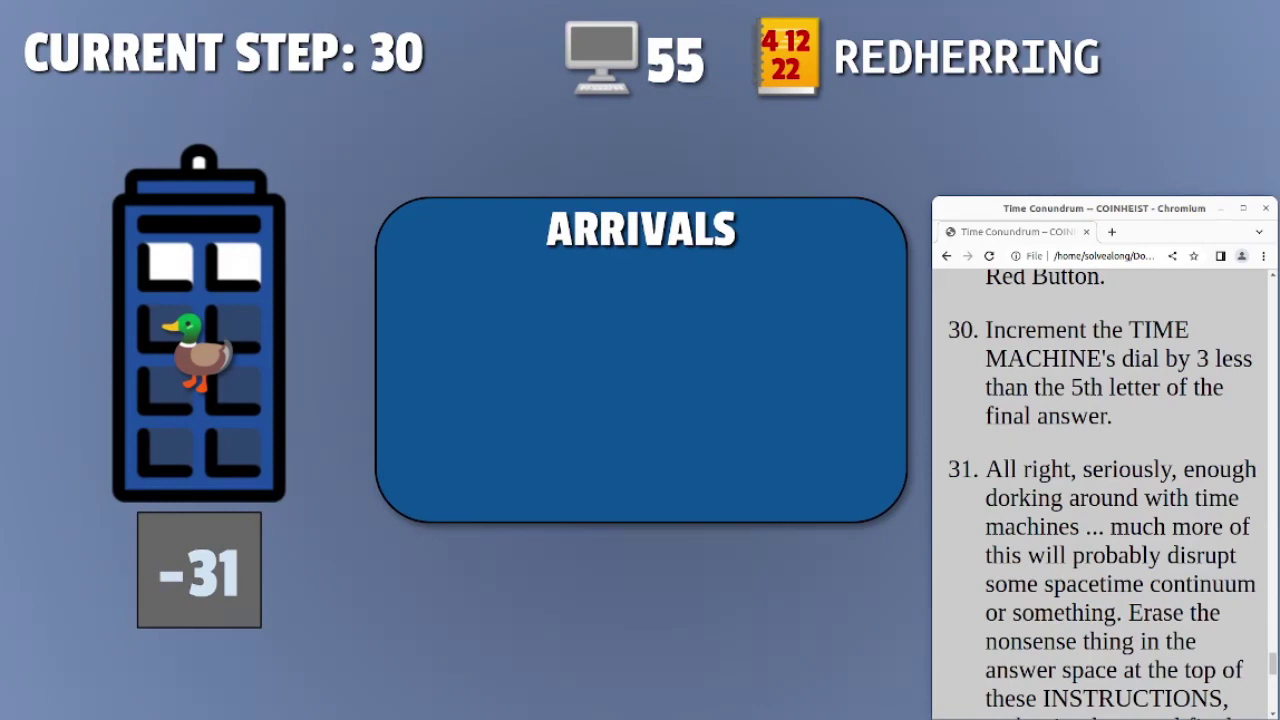
scroll(1105, 500, down, 2)
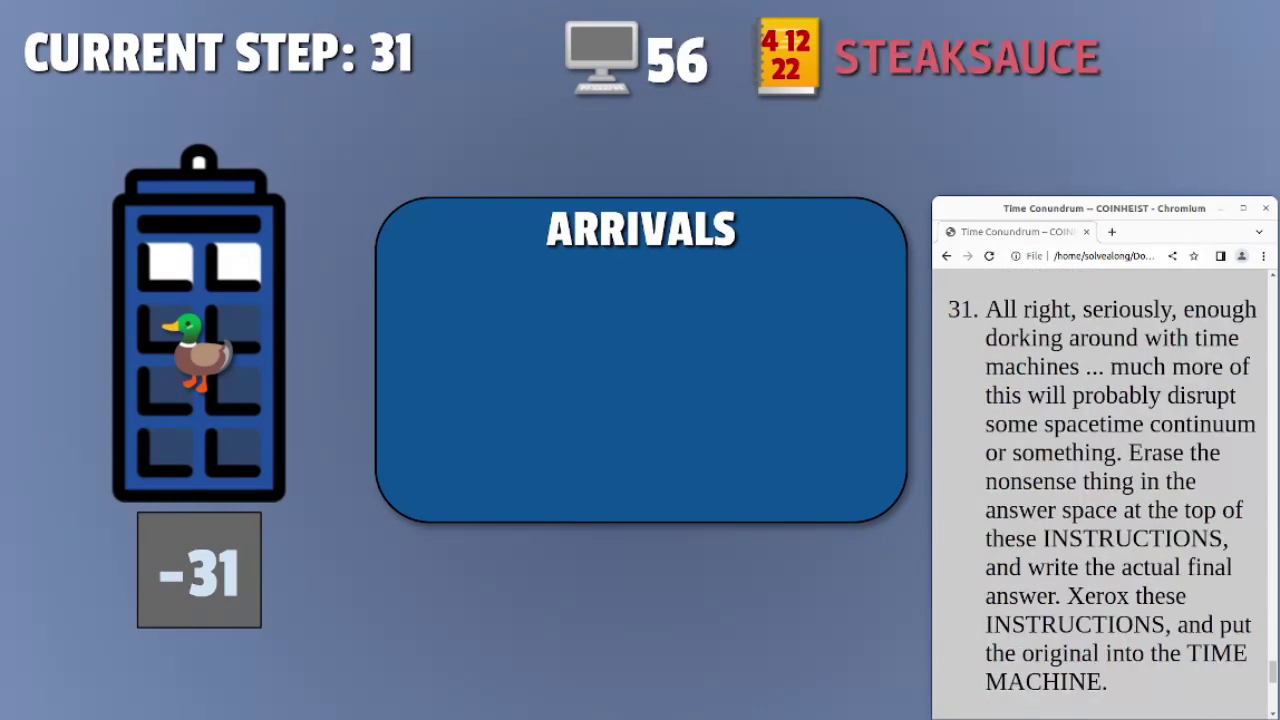